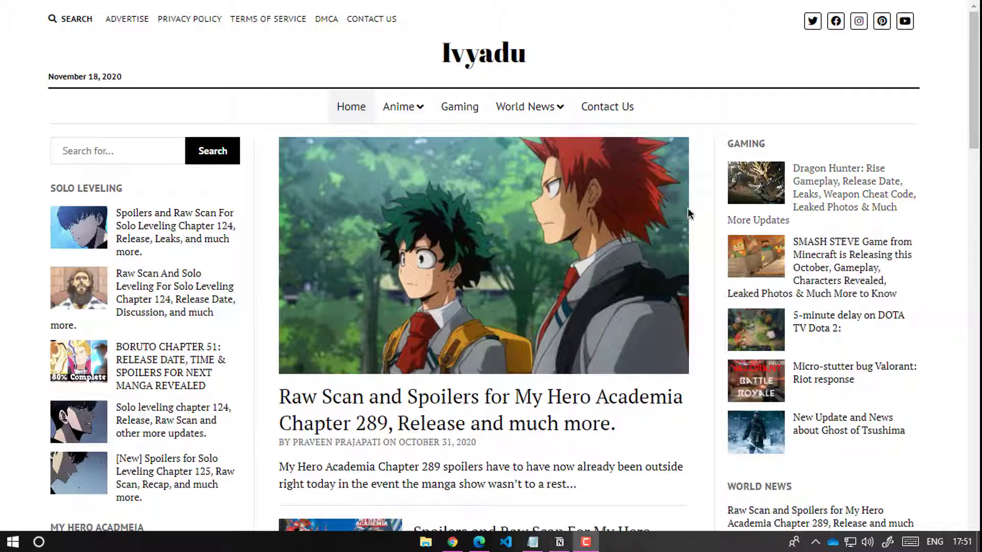
Step: Scroll down the Ivyadu home page, go back to the top, and open then close the site search
scroll(968, 207, "down", 6)
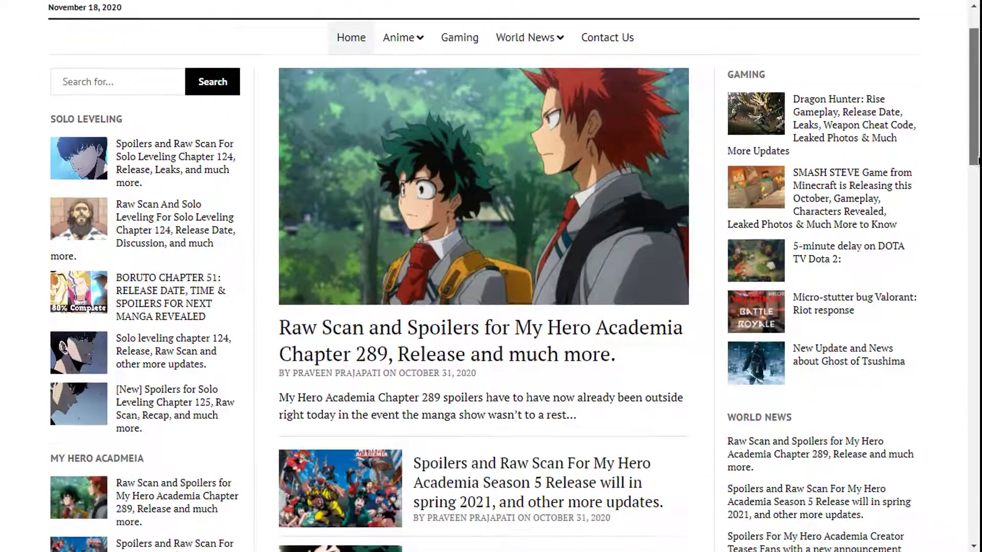
scroll(514, 276, "down", 7)
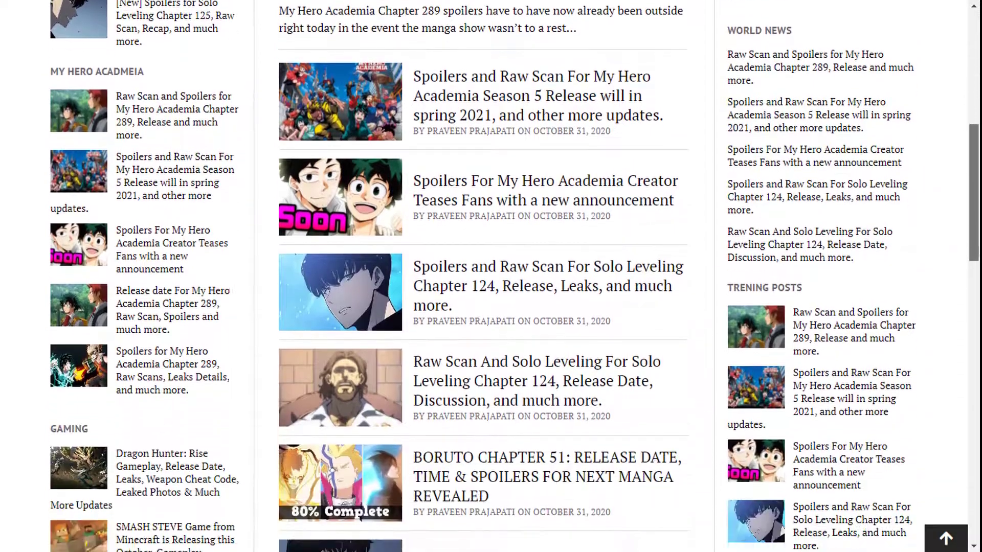
scroll(974, 480, "down", 13)
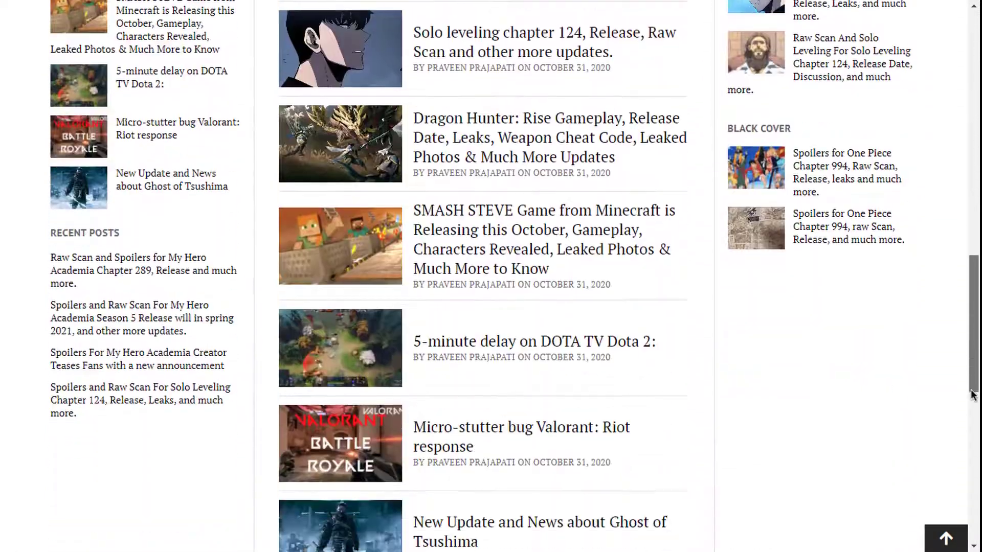
scroll(974, 479, "down", 4)
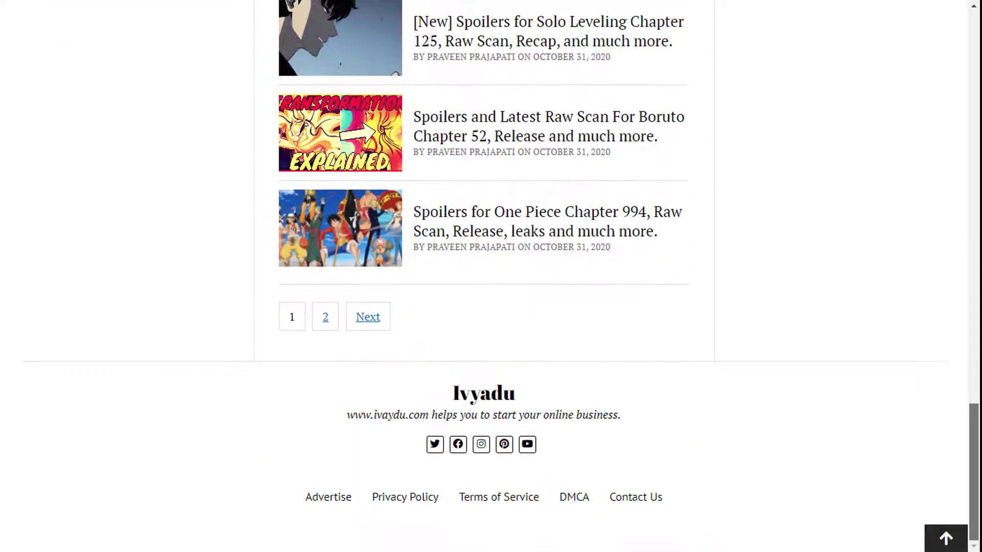
scroll(974, 480, "up", 8)
left_click(952, 545)
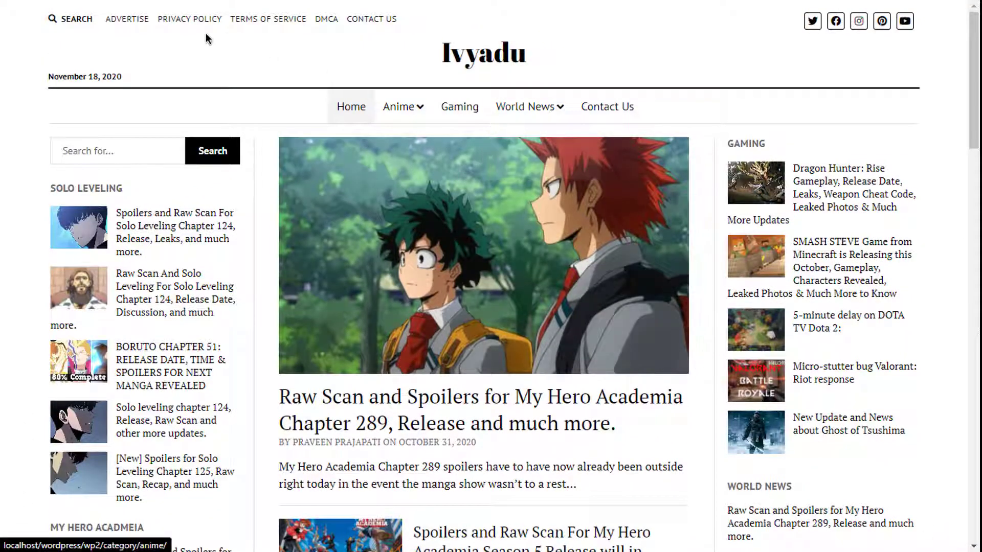
left_click(77, 21)
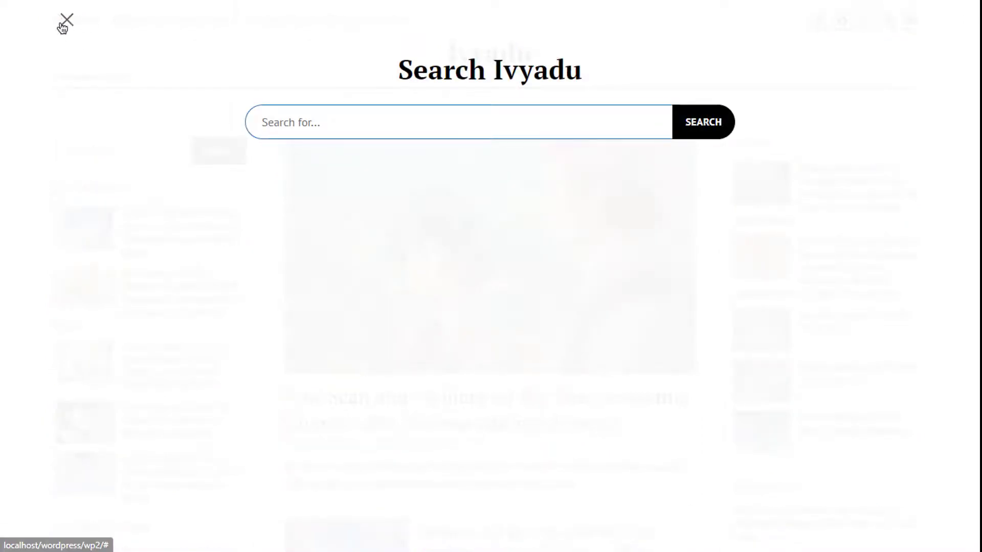
left_click(64, 24)
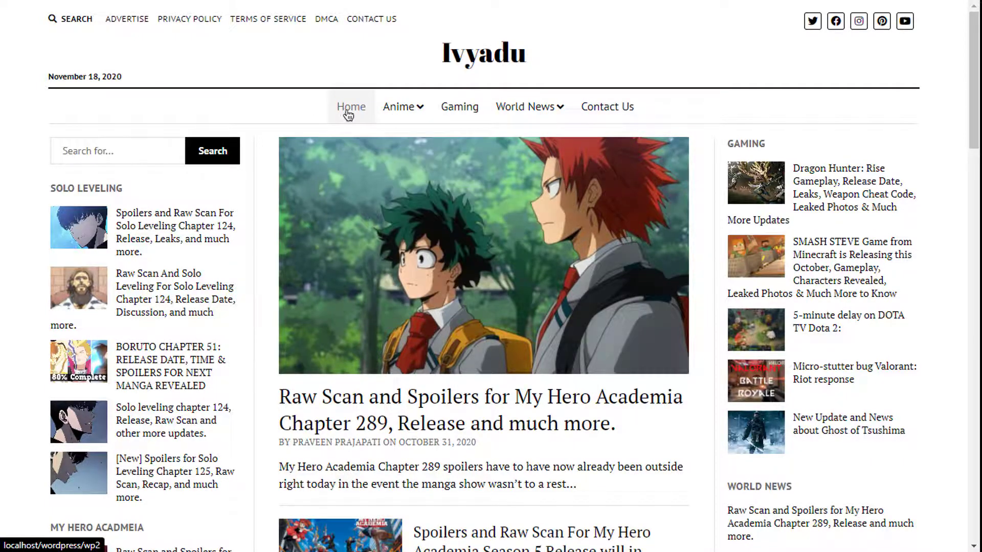
Step: Browse the Anime and World News menus and scroll through the home page post list
mouse_move(394, 114)
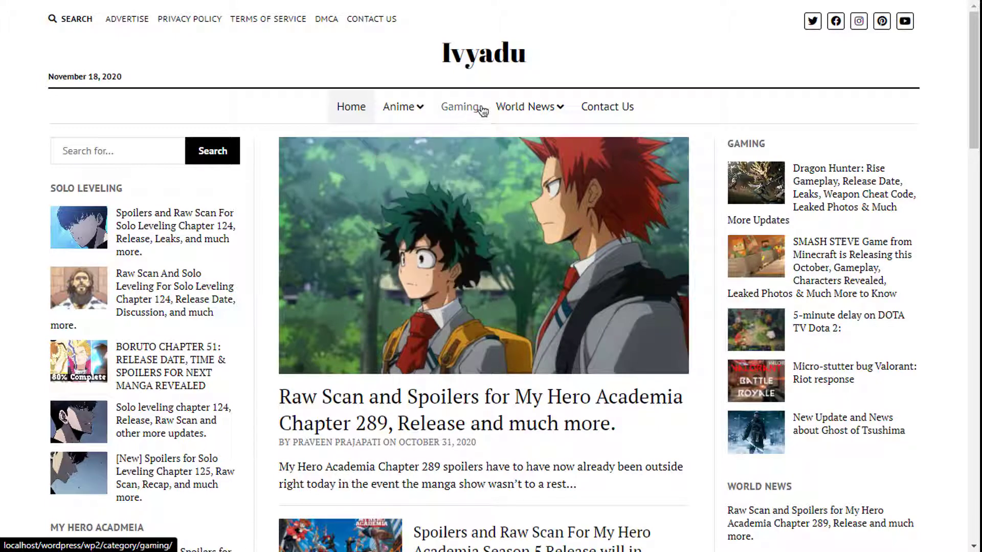
mouse_move(495, 121)
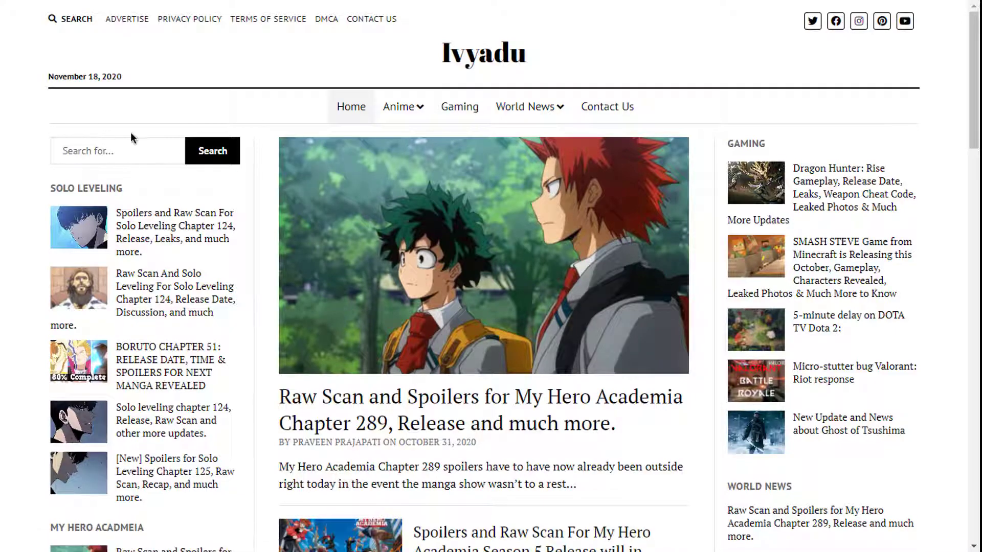
scroll(167, 339, "down", 3)
scroll(168, 339, "down", 4)
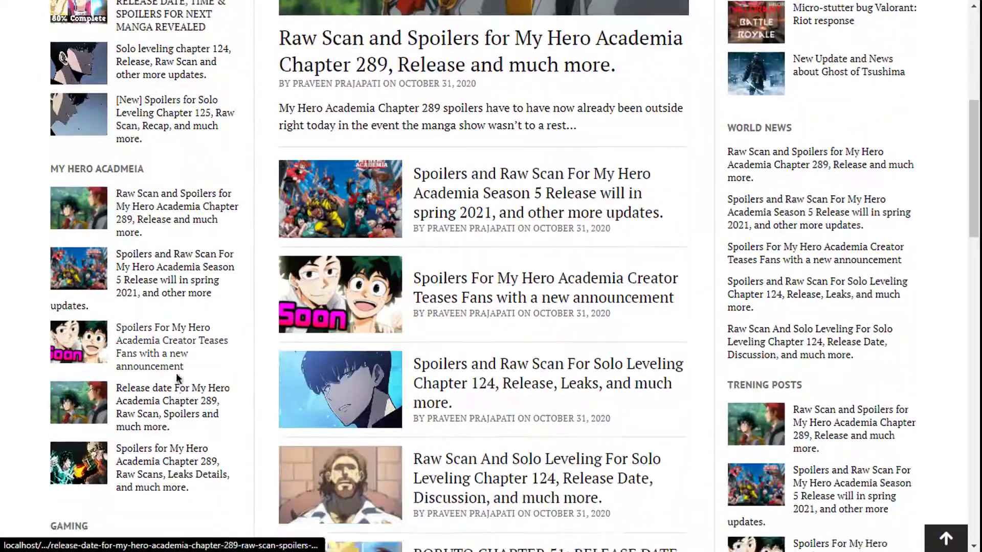
scroll(175, 373, "up", 7)
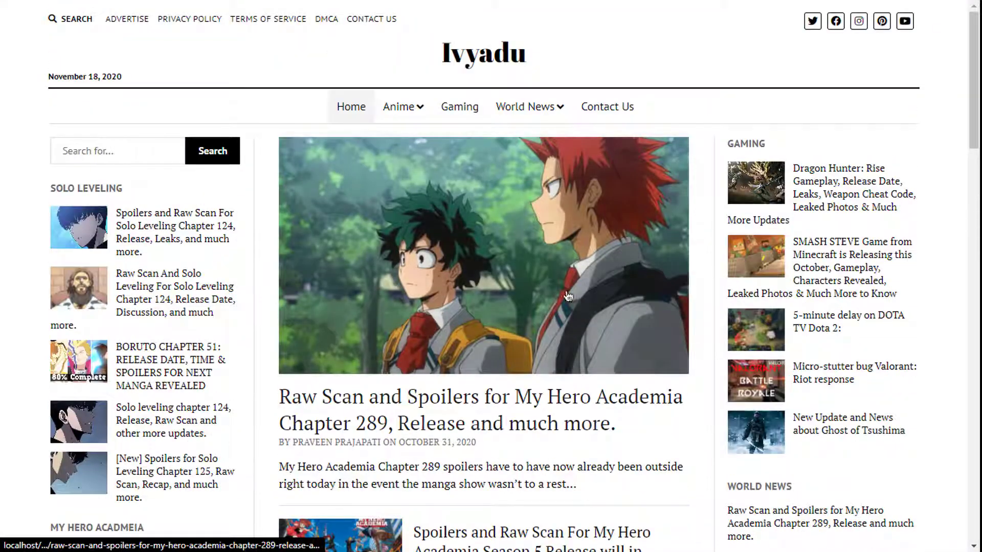
scroll(453, 344, "down", 7)
scroll(503, 275, "up", 6)
scroll(503, 275, "up", 2)
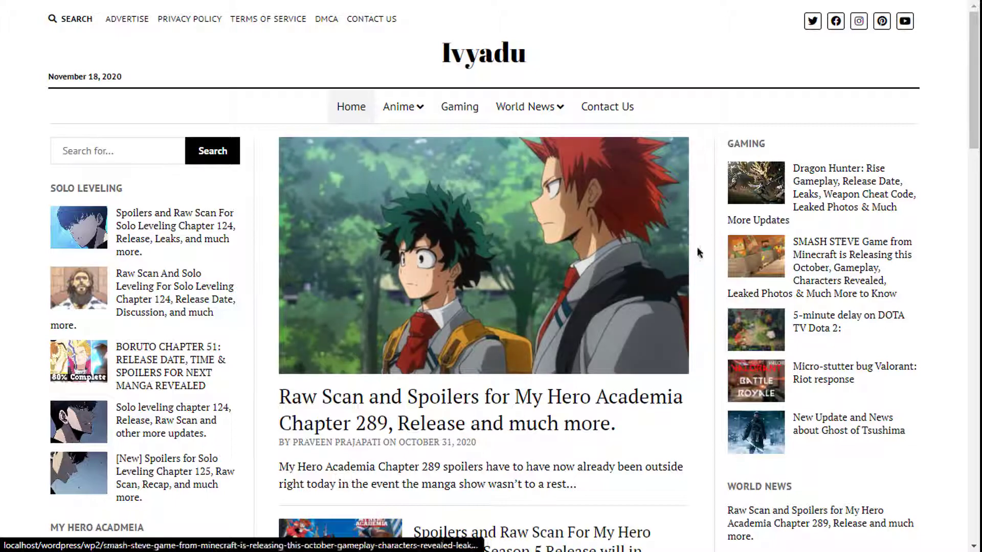
scroll(844, 254, "down", 1)
scroll(845, 253, "down", 2)
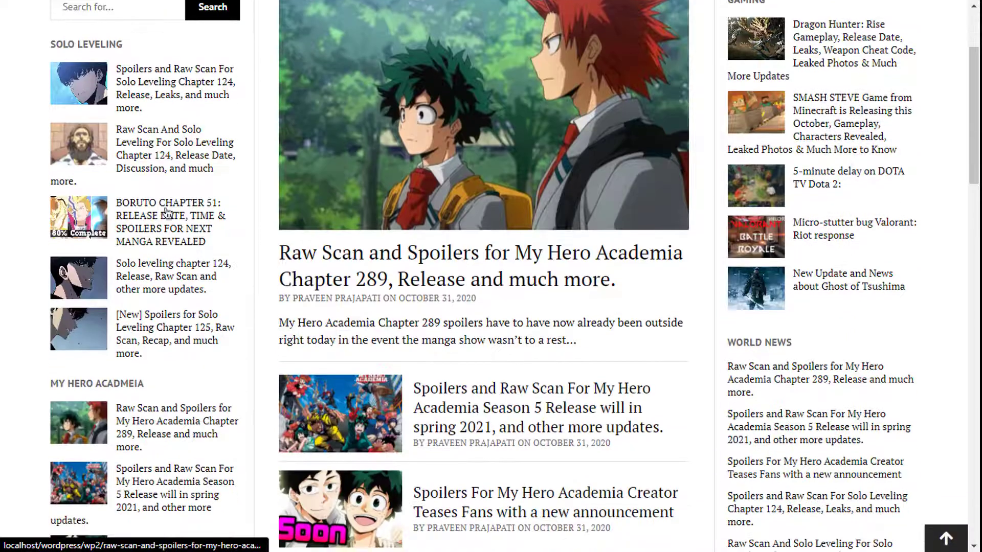
scroll(861, 320, "up", 3)
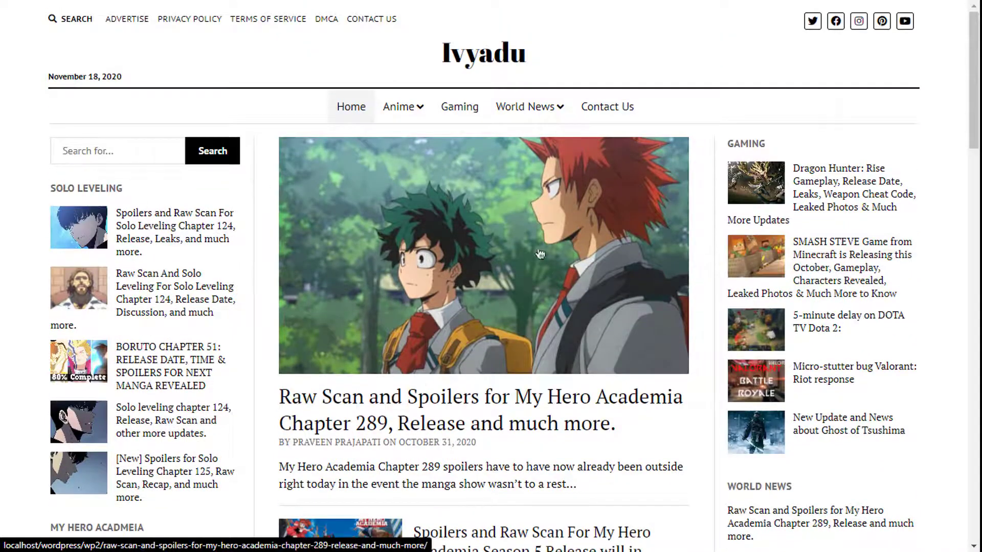
scroll(450, 333, "down", 15)
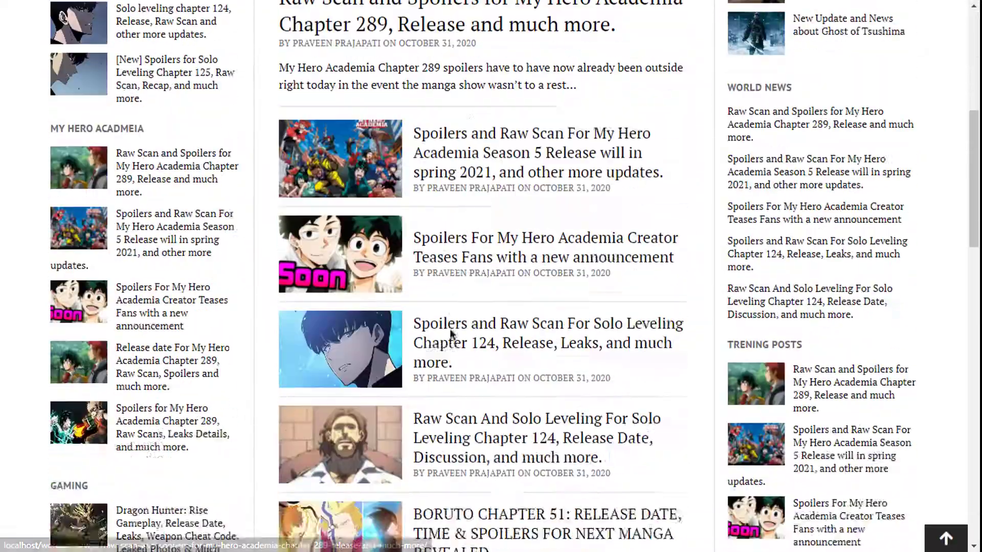
scroll(453, 322, "up", 13)
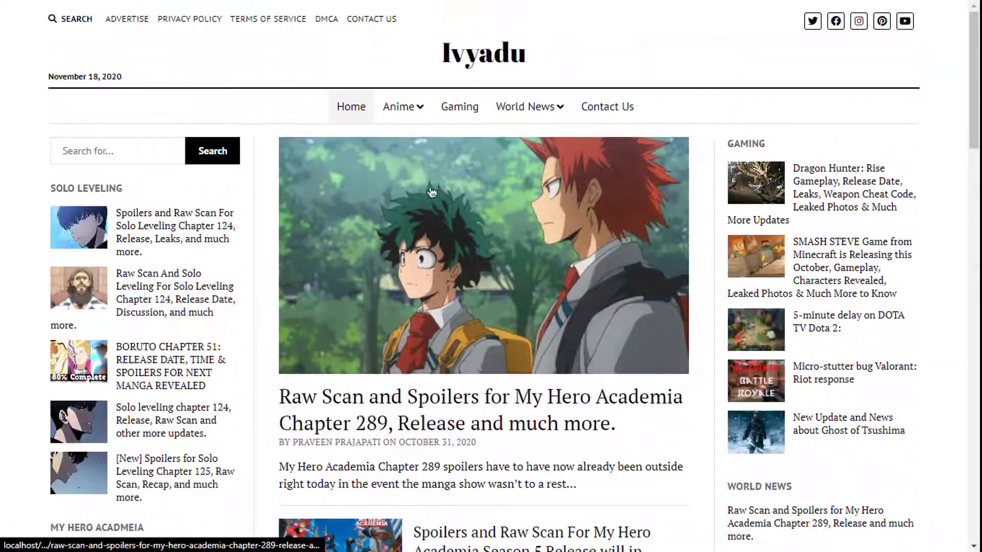
scroll(90, 248, "down", 3)
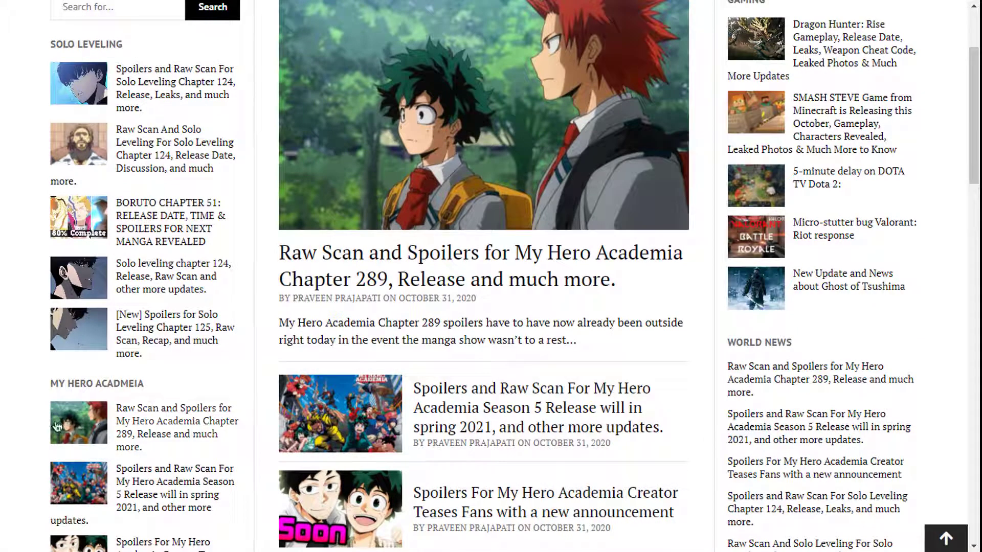
scroll(778, 346, "down", 3)
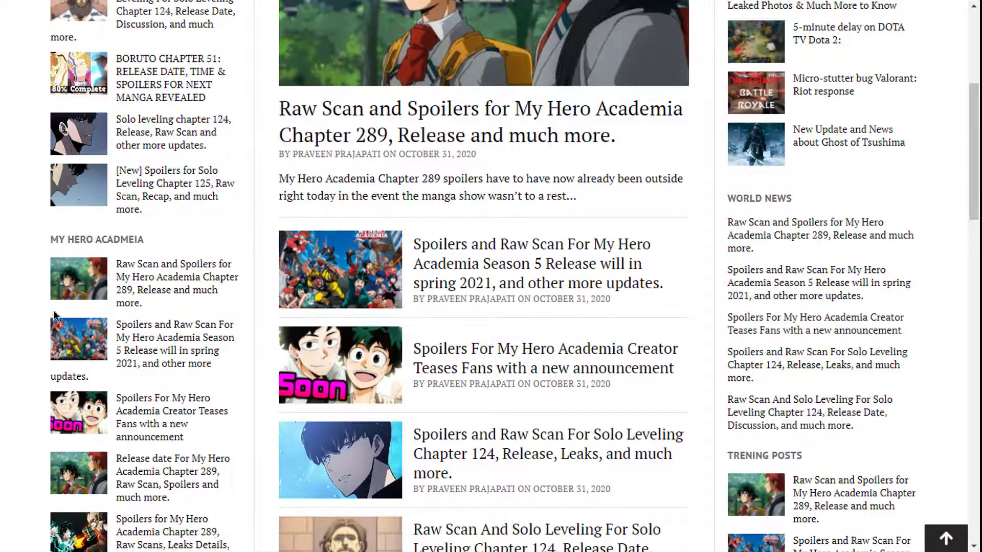
Step: Return to the top and open the featured My Hero Academia Chapter 289 article
key("Home")
scroll(795, 340, "down", 7)
scroll(795, 340, "down", 10)
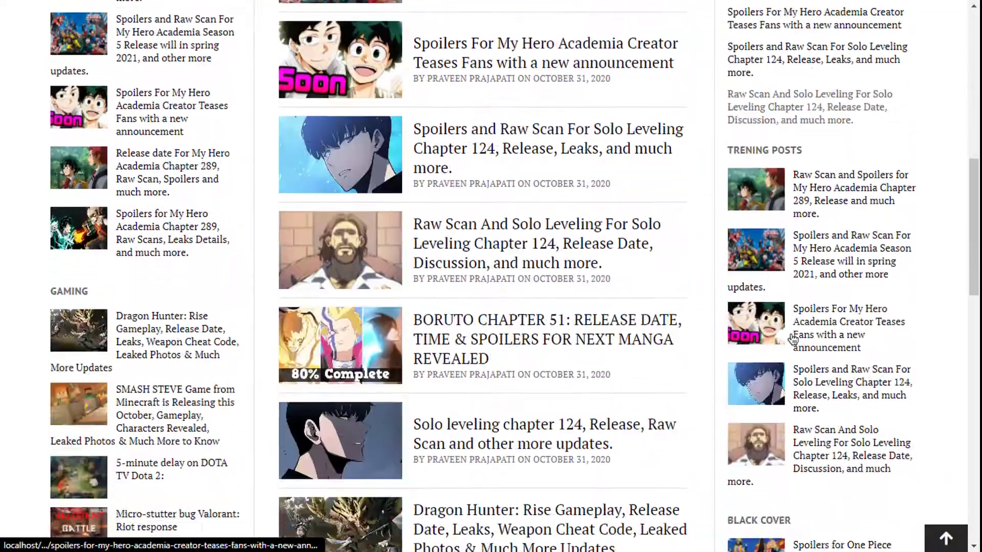
key("Home")
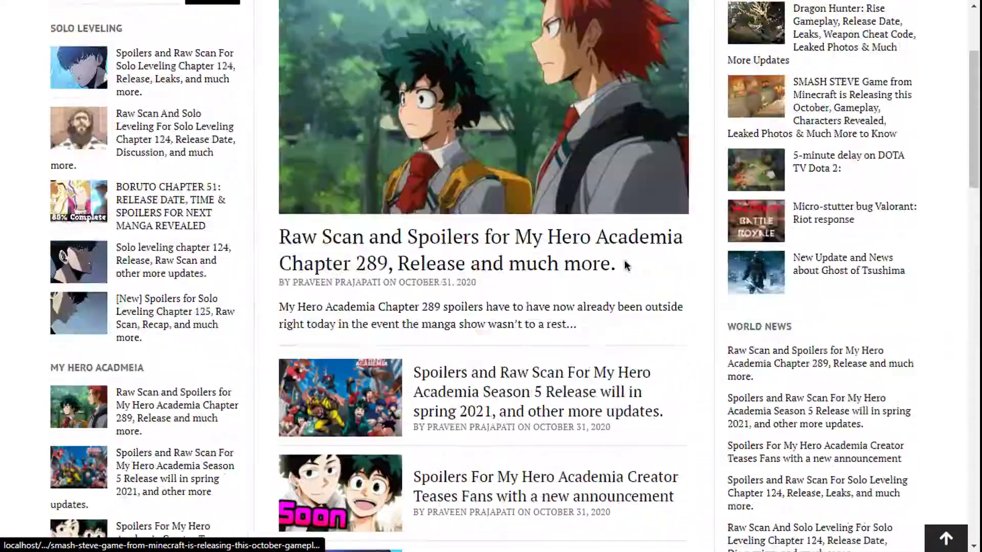
scroll(629, 271, "down", 15)
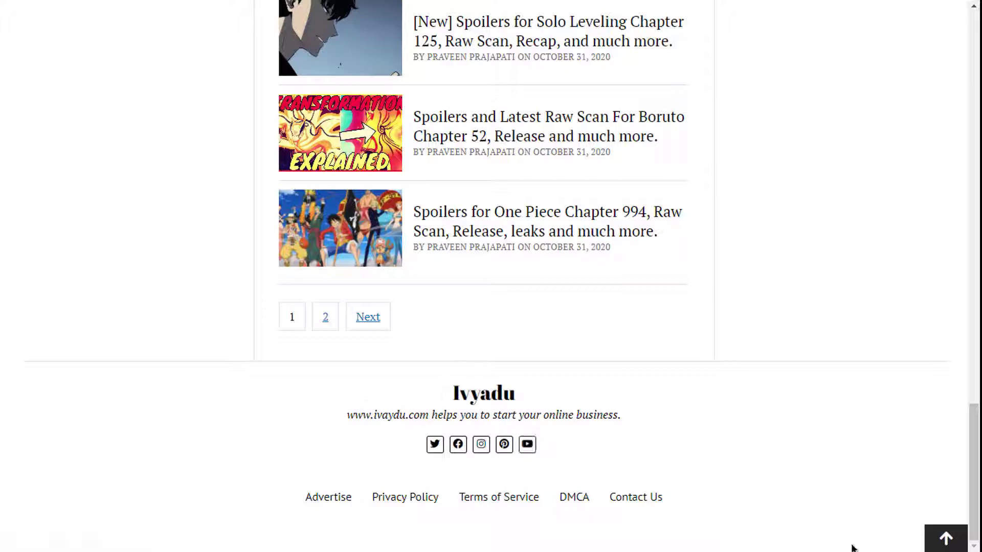
left_click(946, 539)
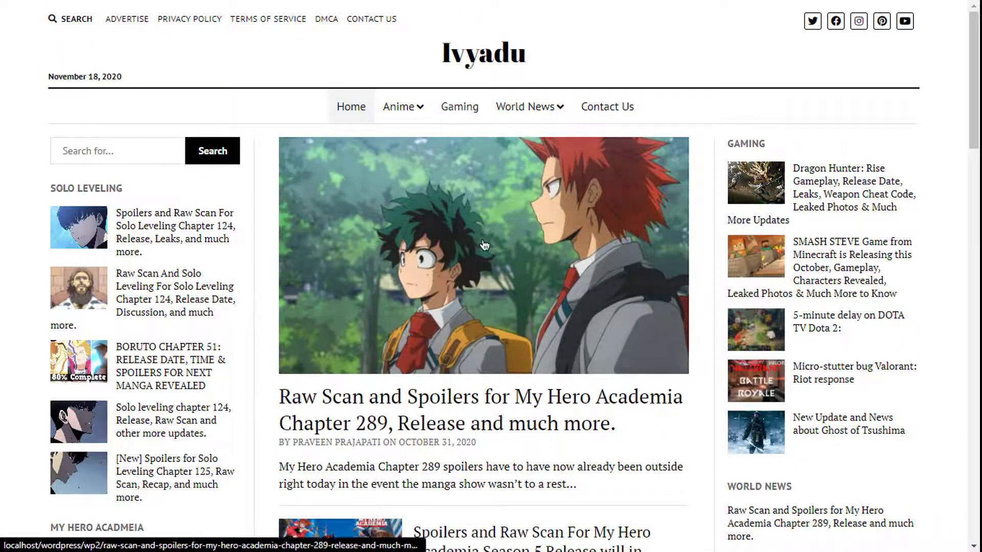
scroll(372, 241, "down", 3)
left_click(387, 267)
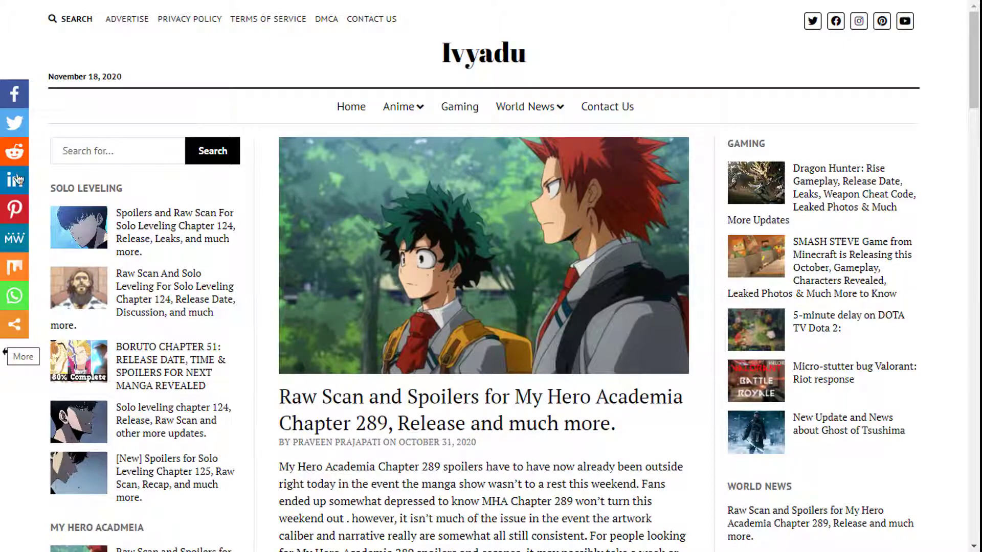
scroll(2, 221, "down", 3)
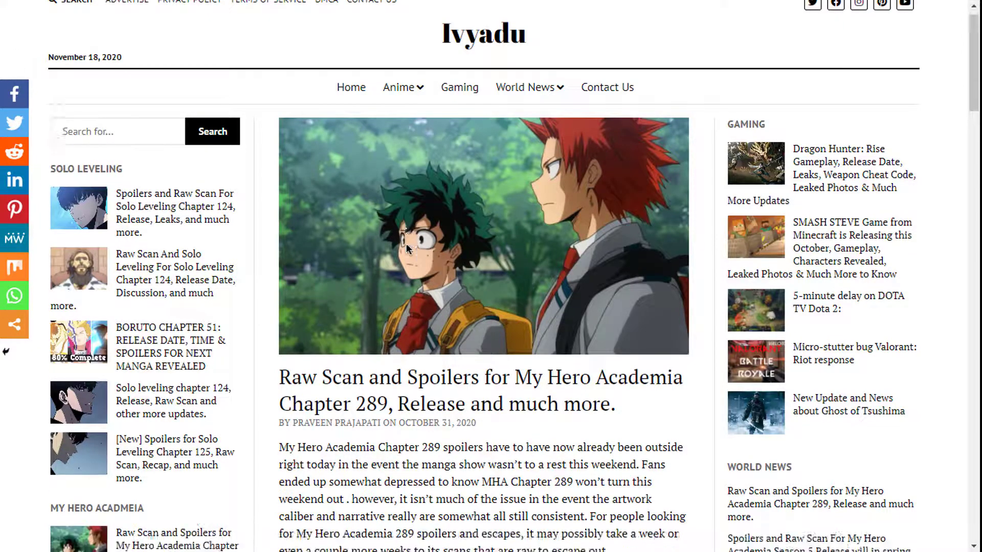
scroll(10, 148, "up", 3)
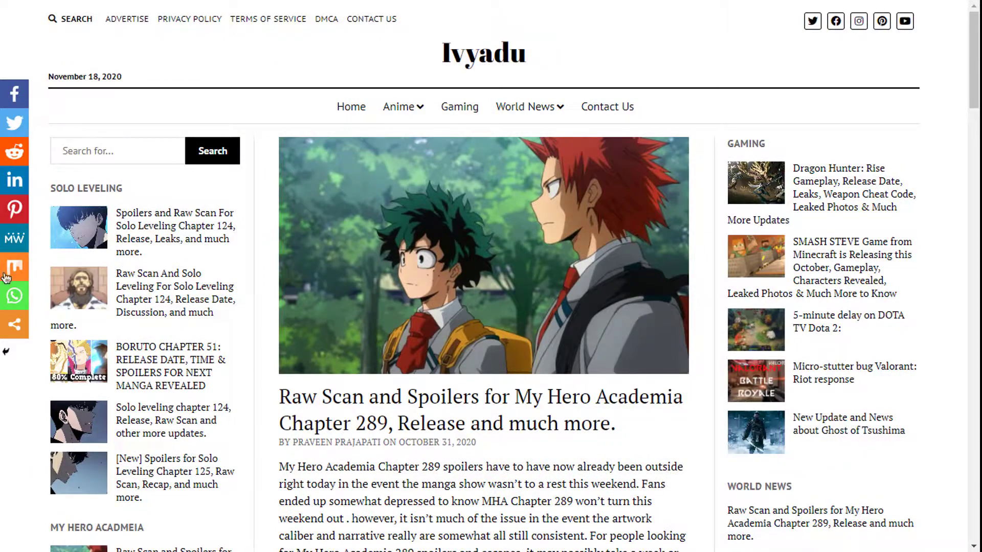
scroll(372, 271, "down", 15)
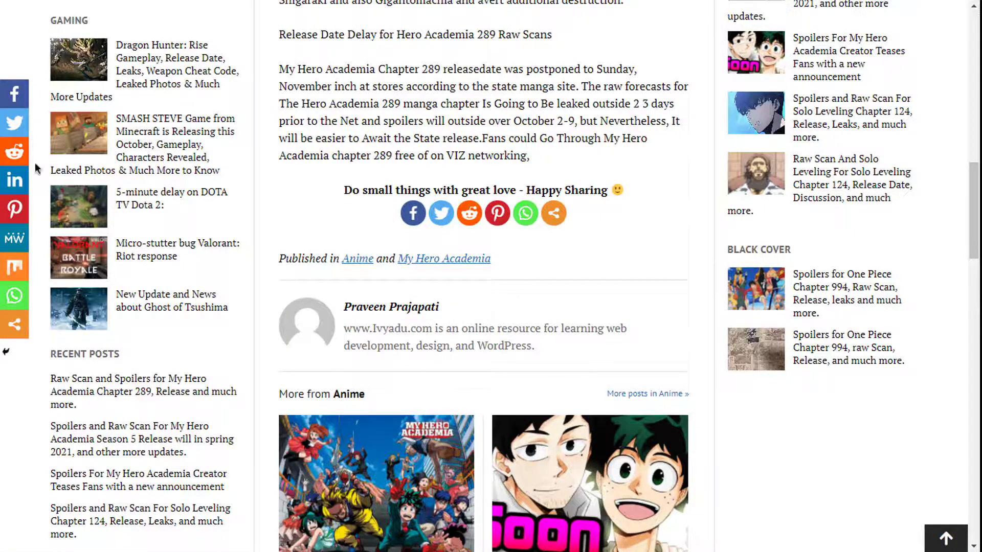
scroll(511, 235, "up", 4)
scroll(522, 233, "up", 10)
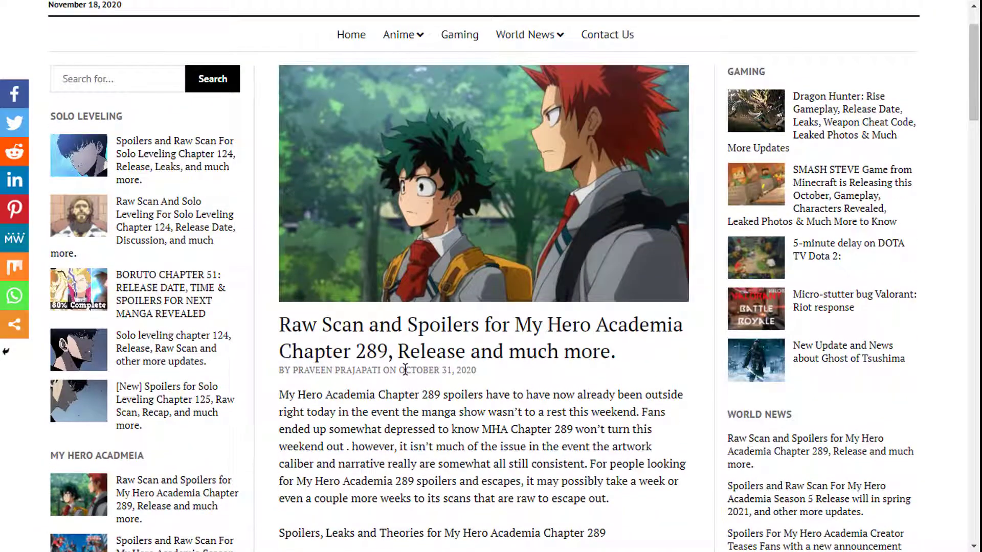
scroll(578, 363, "down", 11)
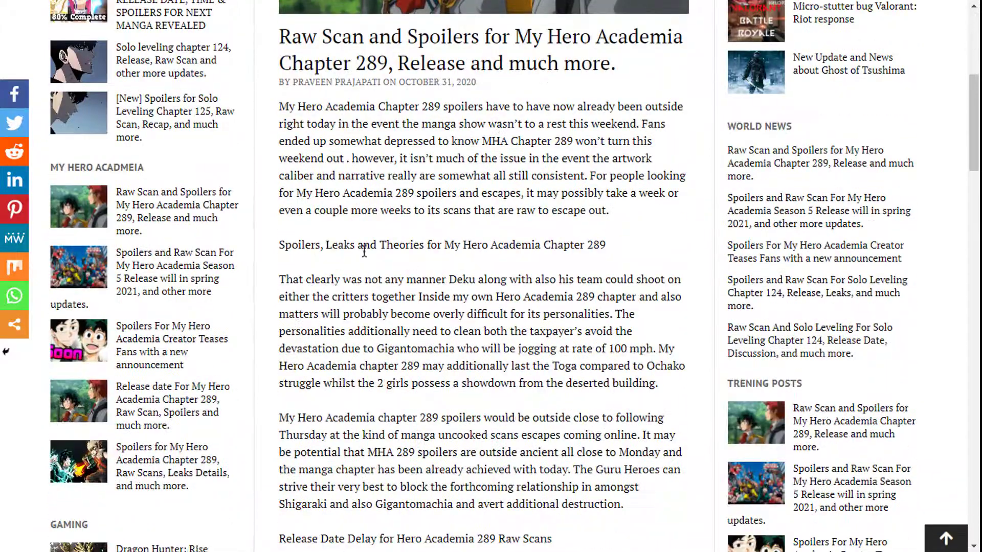
scroll(556, 159, "up", 7)
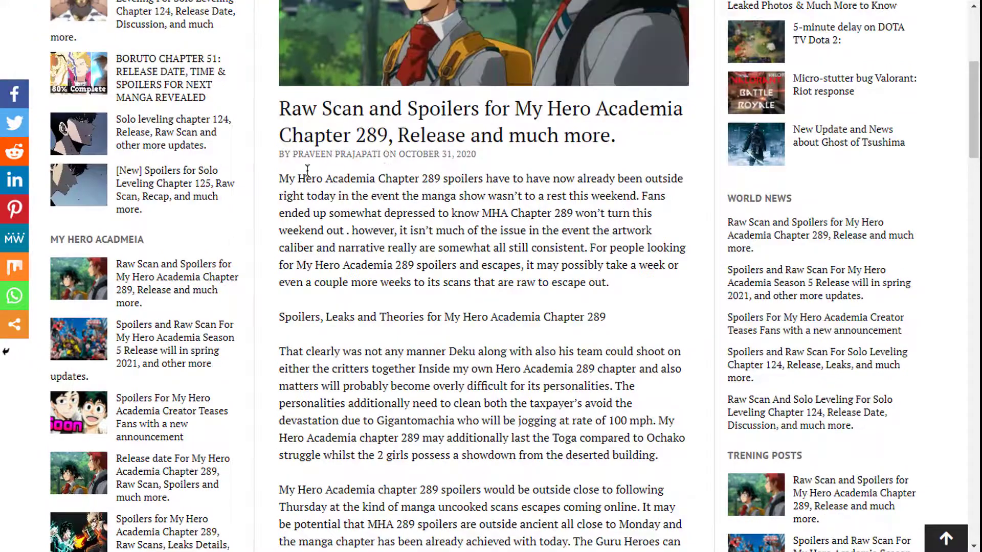
left_click_drag(270, 177, 506, 403)
left_click(506, 403)
scroll(343, 334, "down", 8)
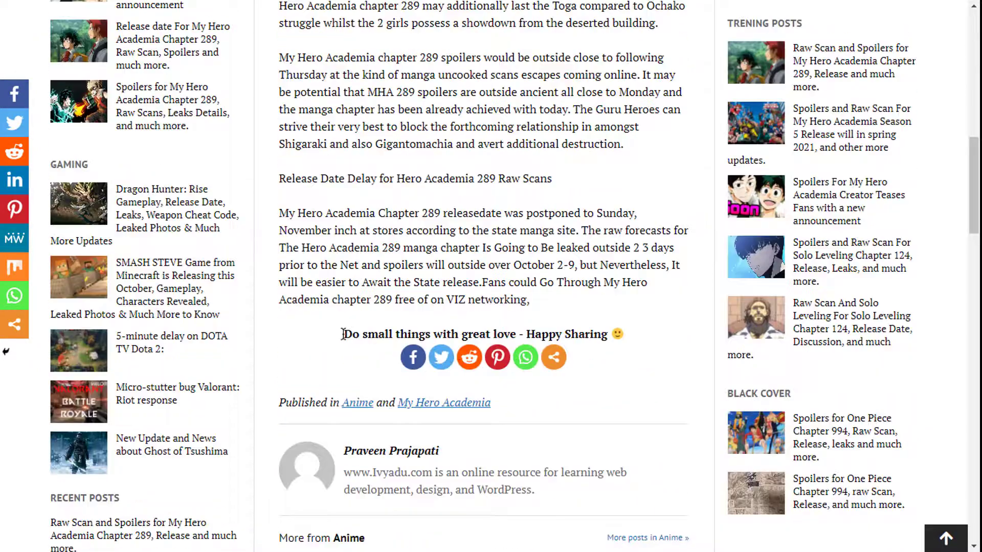
left_click_drag(342, 333, 573, 337)
left_click(473, 389)
scroll(448, 402, "down", 1)
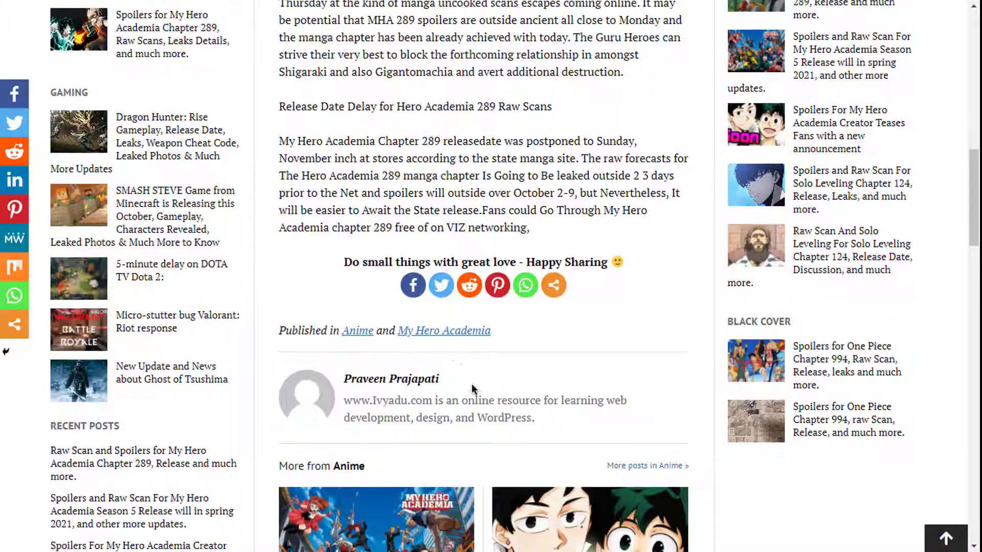
scroll(471, 383, "down", 1)
scroll(453, 323, "down", 3)
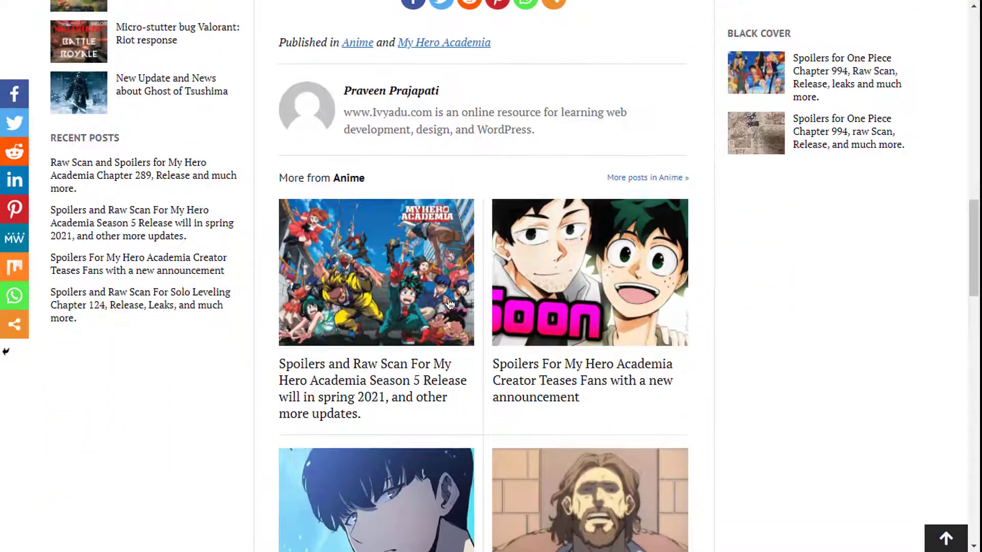
scroll(420, 190, "up", 3)
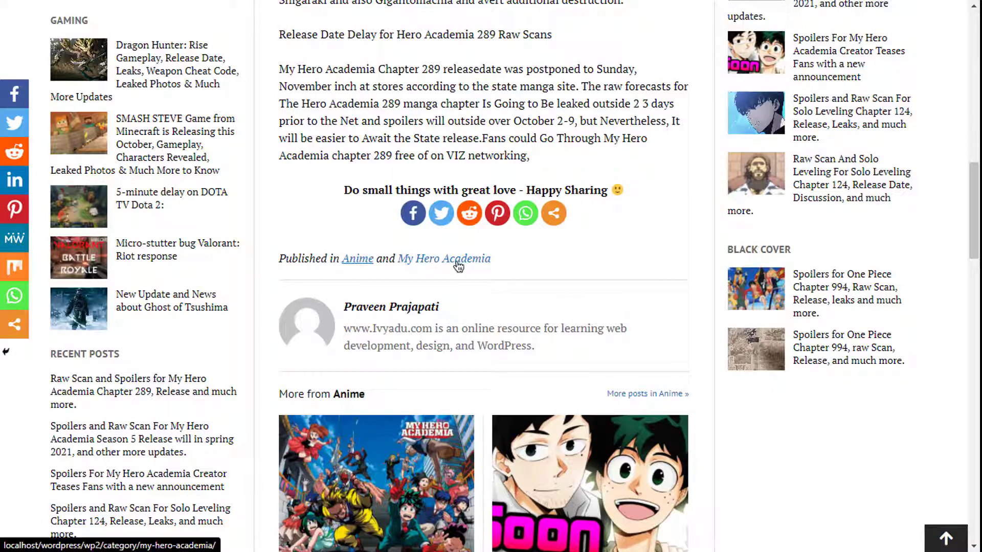
scroll(427, 276, "down", 3)
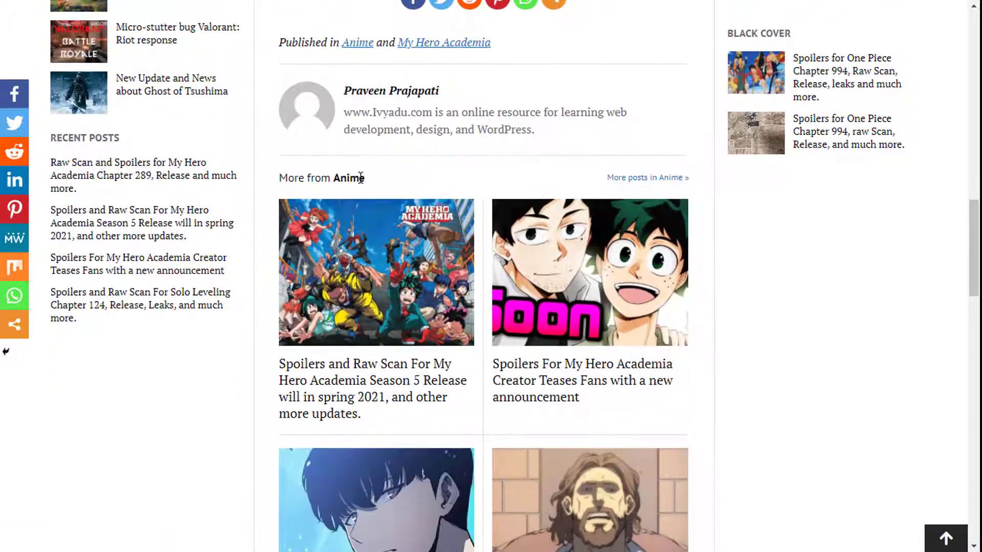
scroll(370, 298, "down", 5)
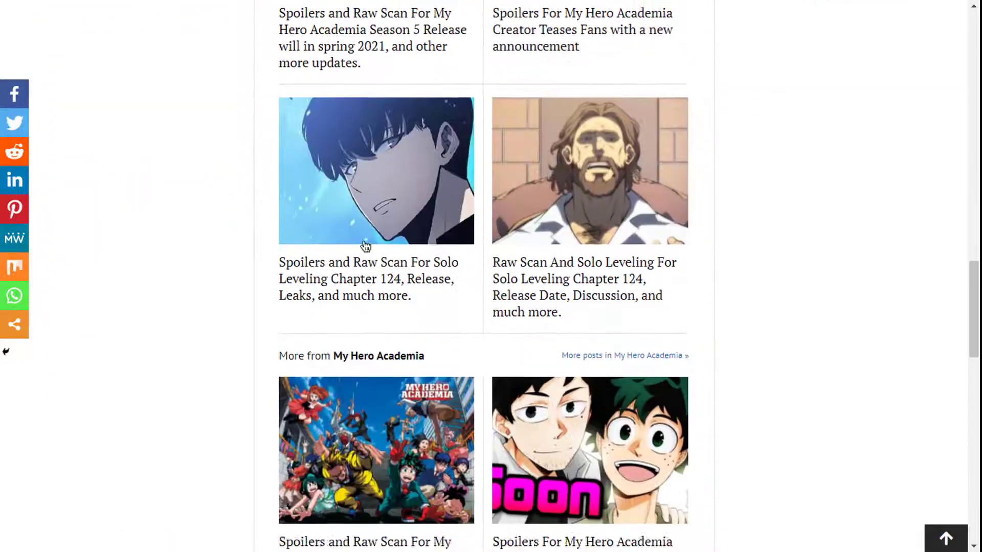
scroll(364, 245, "up", 3)
scroll(544, 321, "up", 2)
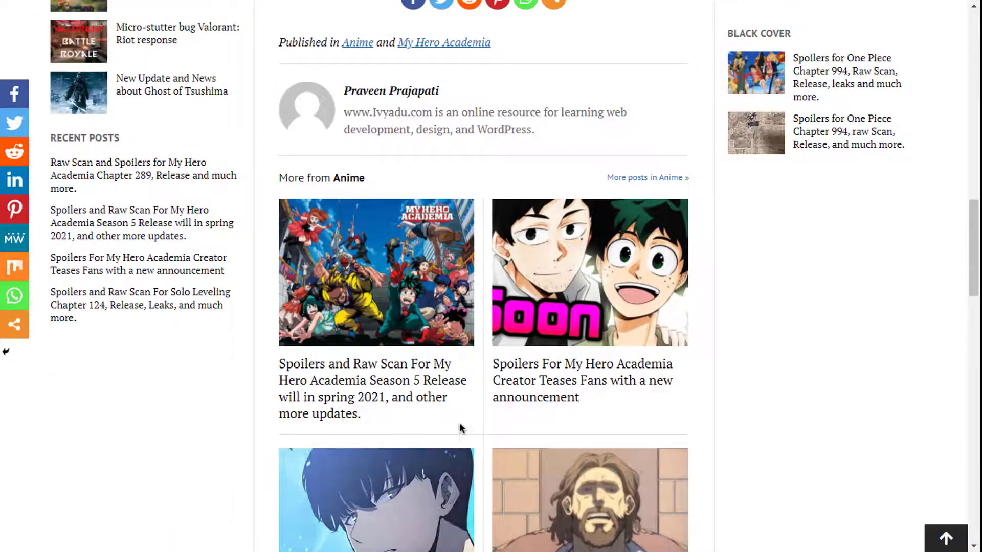
scroll(461, 427, "down", 3)
scroll(562, 255, "up", 2)
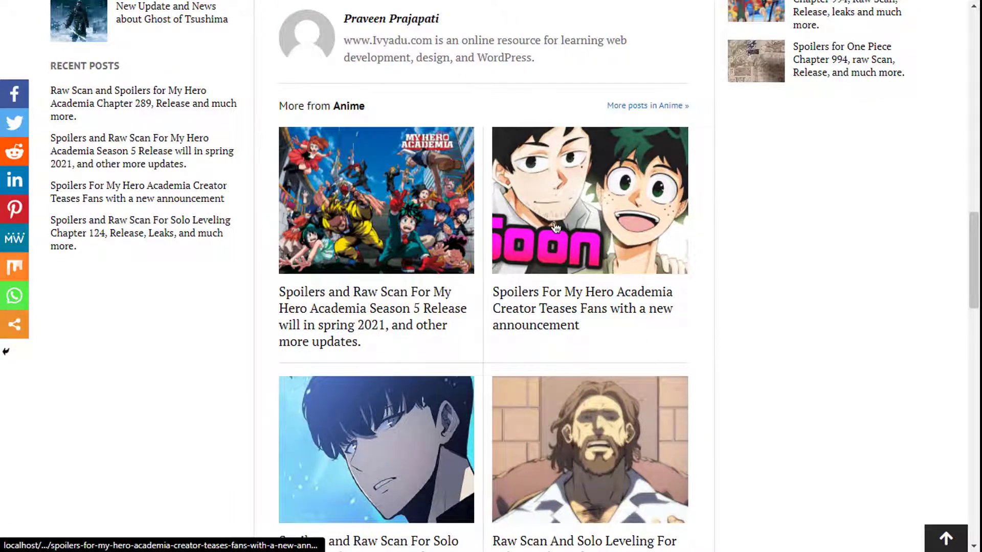
scroll(555, 227, "down", 2)
scroll(556, 227, "down", 5)
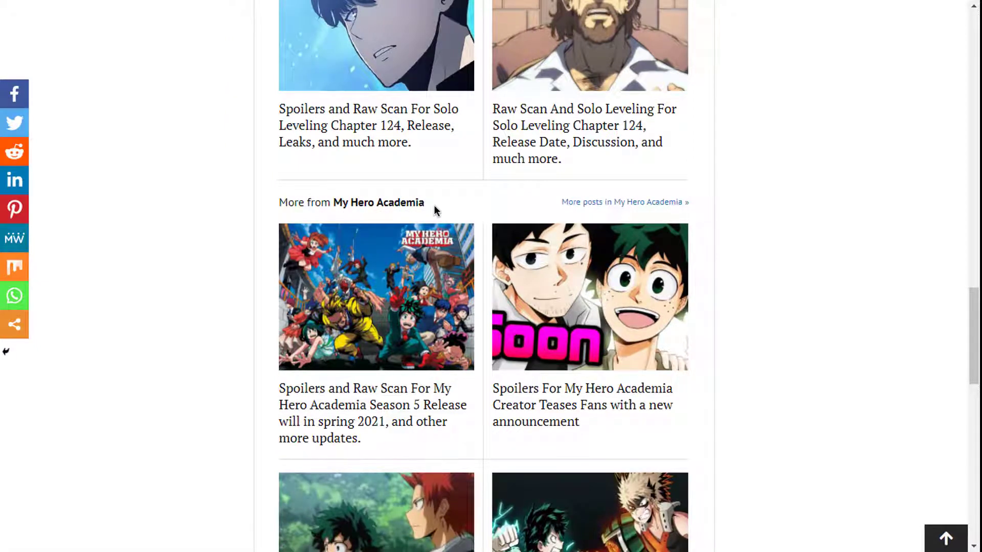
scroll(487, 245, "down", 3)
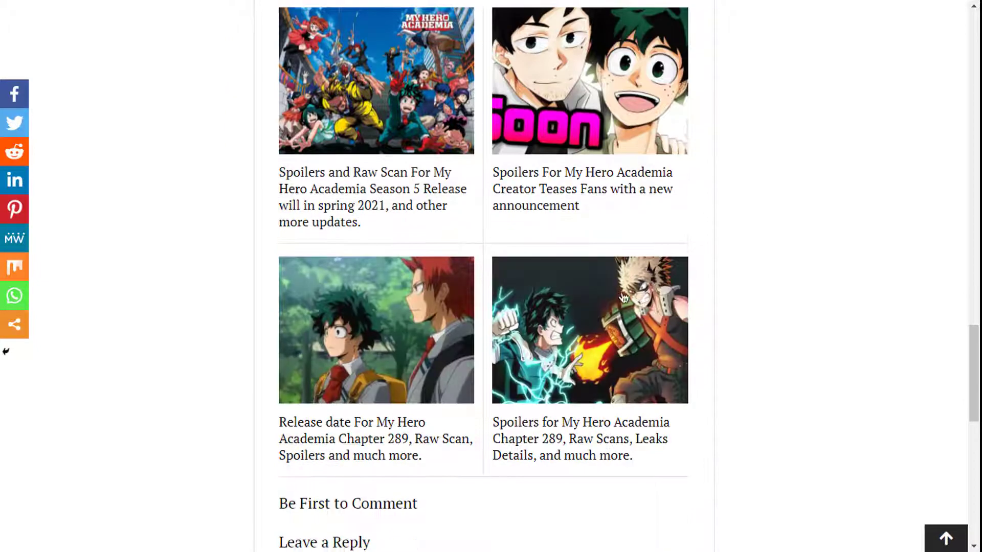
scroll(701, 200, "up", 3)
scroll(601, 248, "down", 4)
scroll(408, 263, "down", 3)
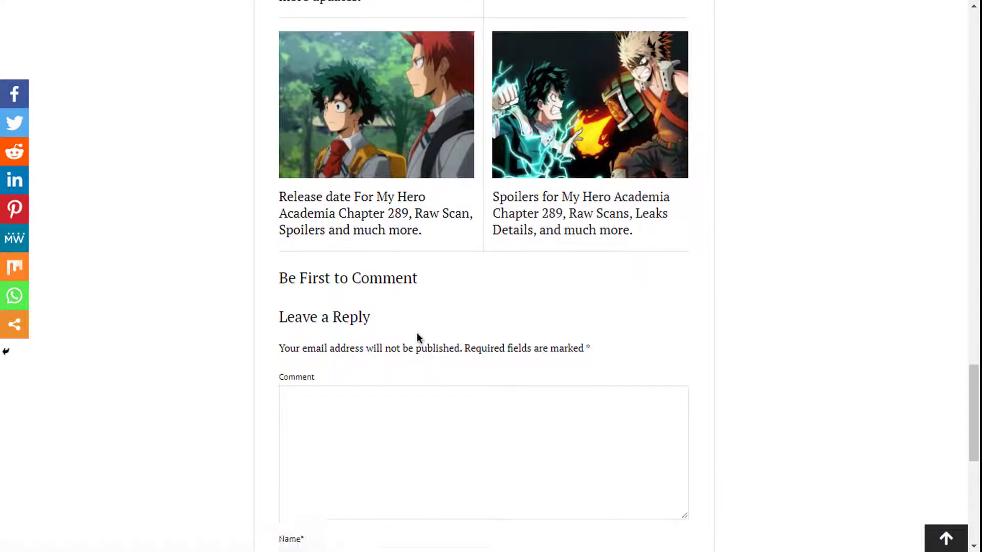
scroll(416, 327, "down", 6)
scroll(533, 281, "up", 4)
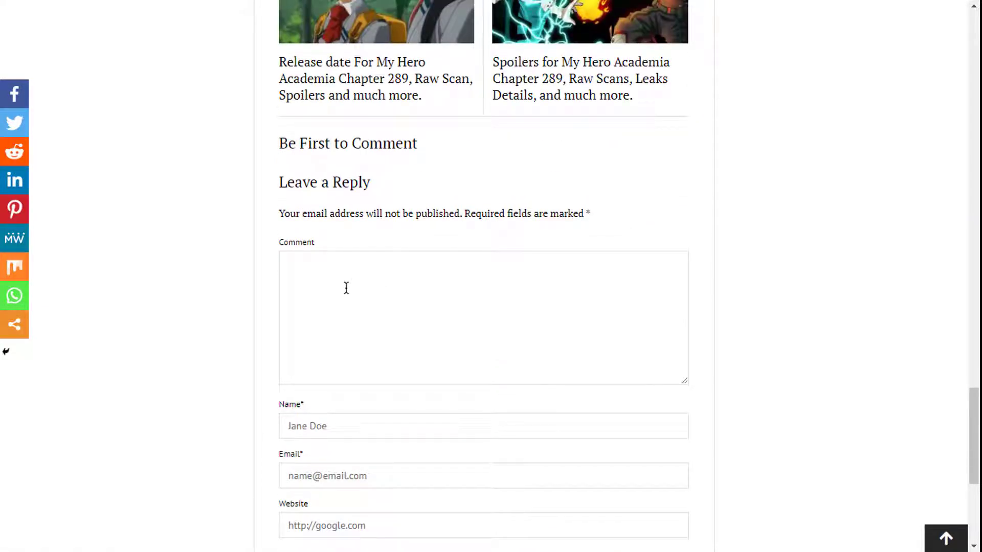
scroll(346, 288, "down", 4)
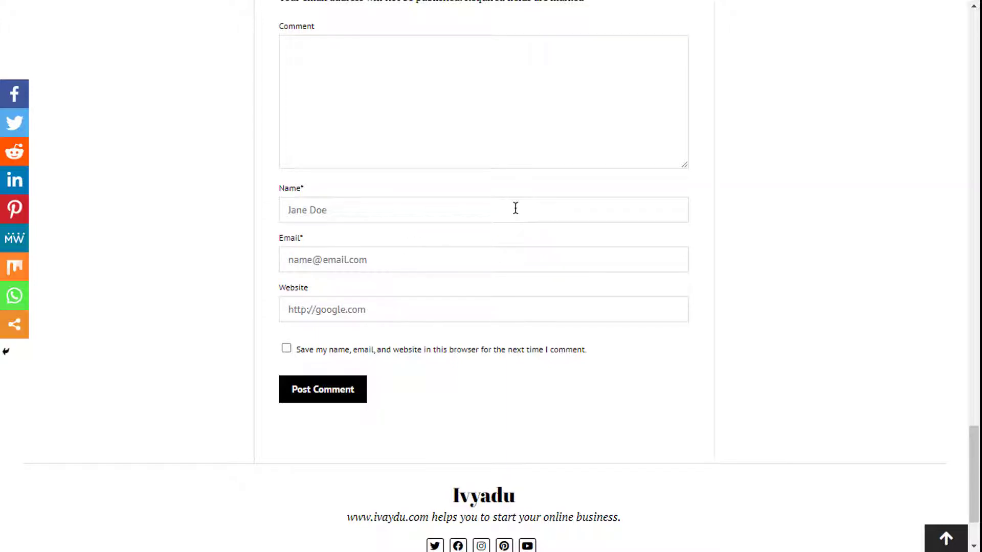
scroll(532, 251, "up", 20)
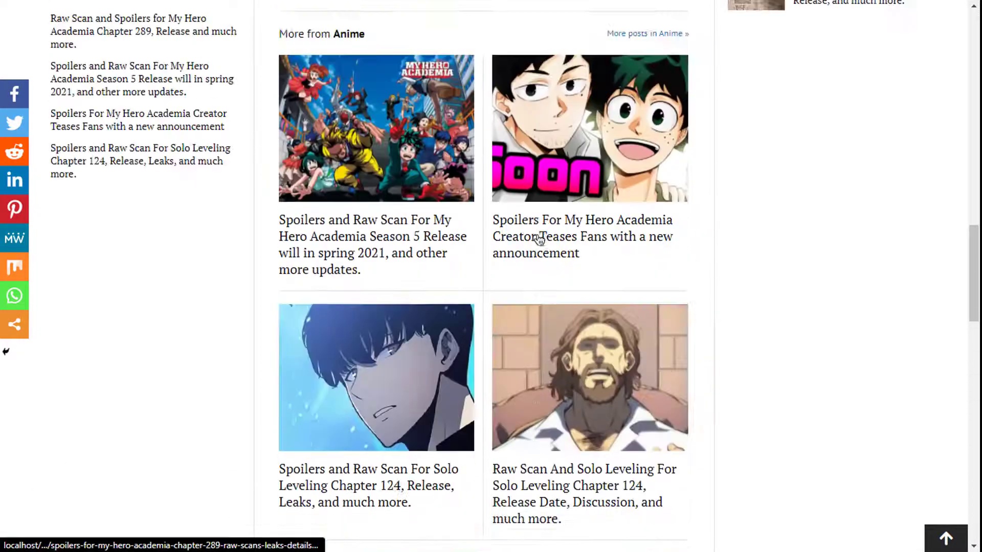
scroll(542, 240, "up", 20)
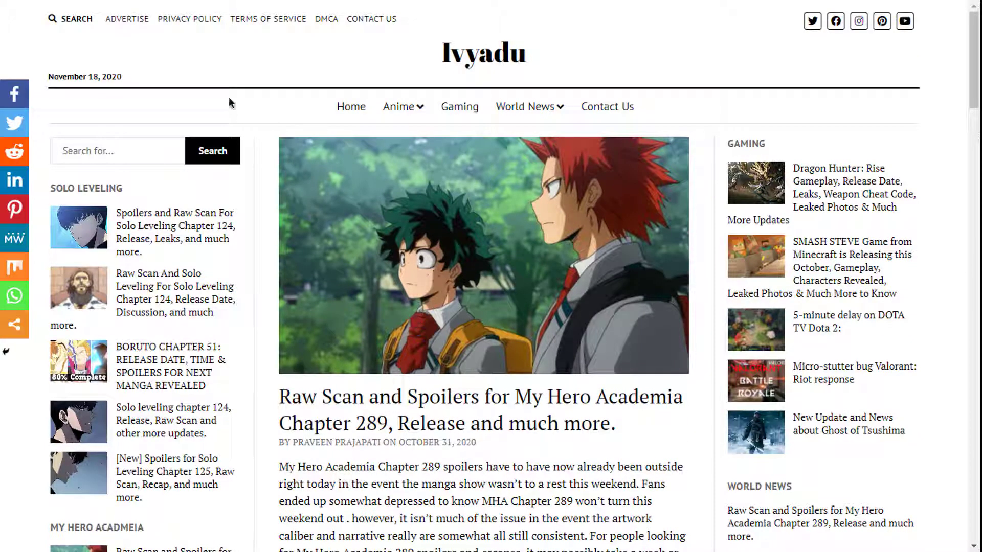
Step: Open the site's Advertise page and scroll through its content
left_click(143, 23)
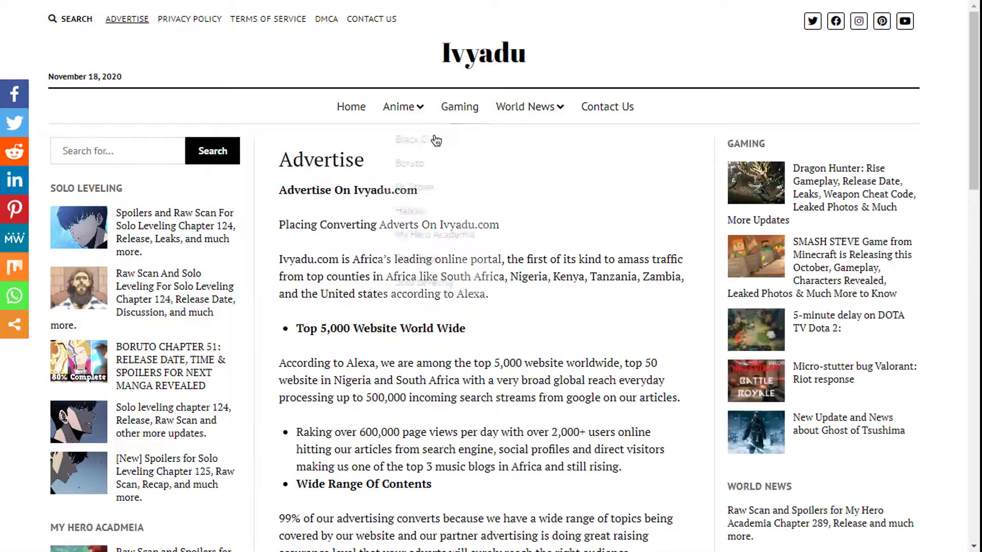
scroll(466, 257, "down", 3)
scroll(466, 257, "down", 20)
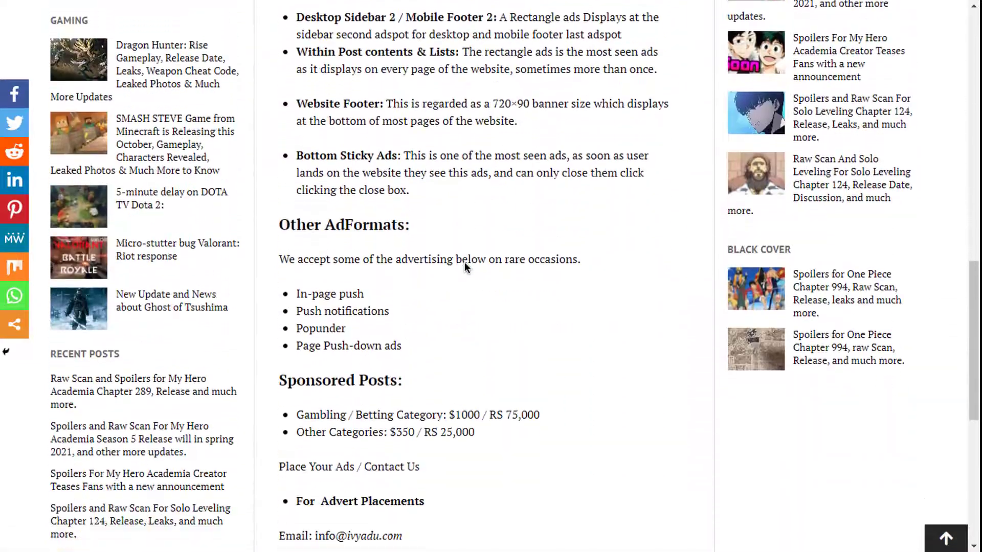
scroll(465, 266, "down", 2)
scroll(464, 266, "up", 10)
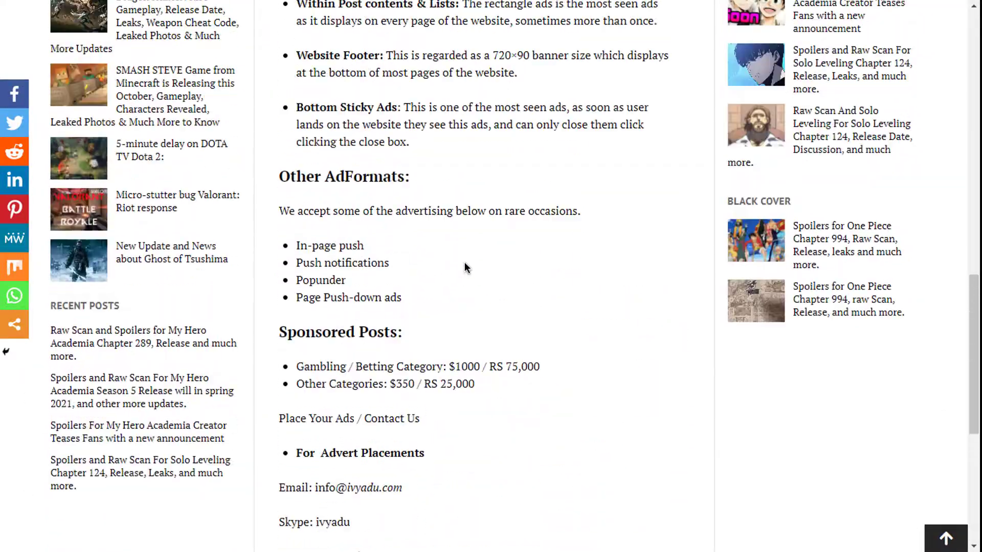
scroll(464, 262, "up", 15)
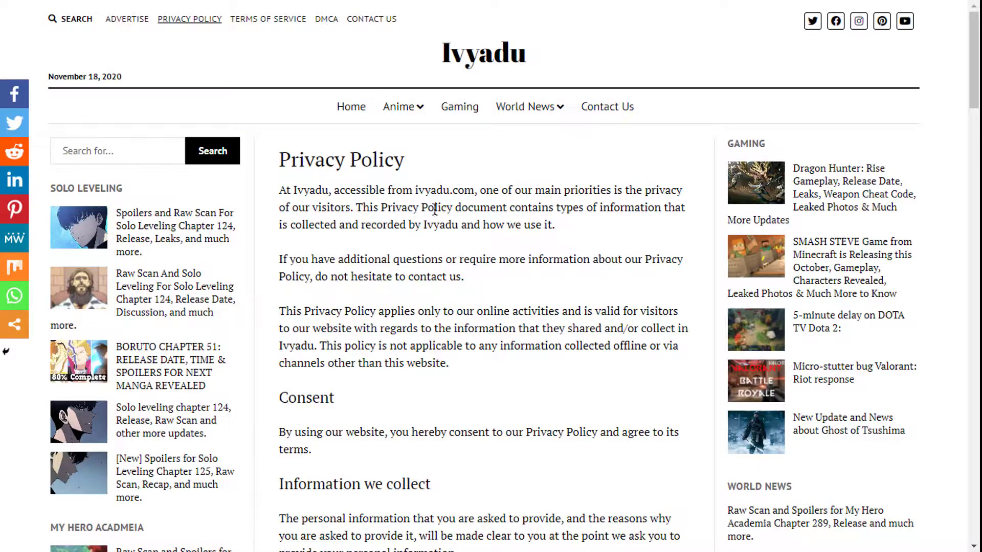
Step: Look over the Privacy Policy page, then bring up the DMCA page
scroll(434, 209, "down", 20)
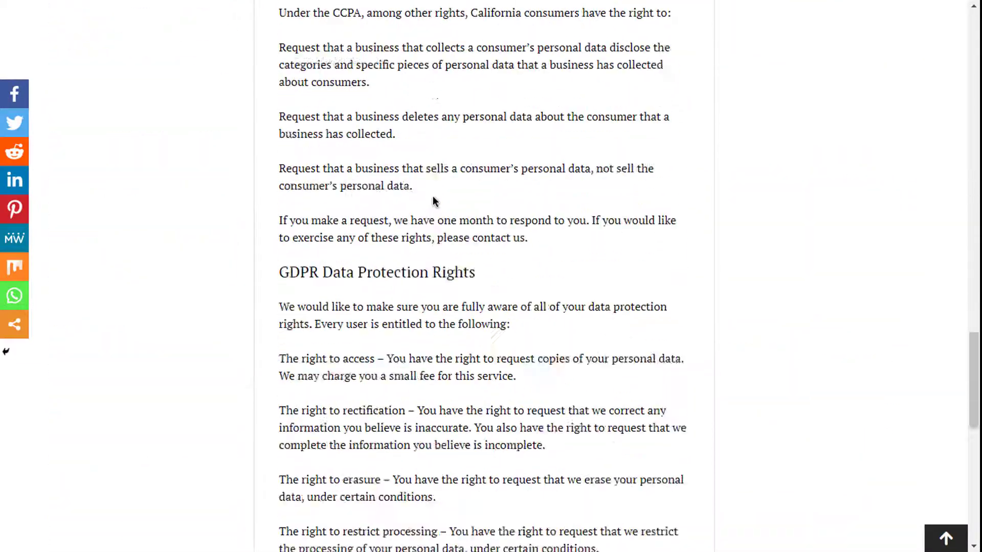
scroll(432, 201, "down", 8)
scroll(435, 197, "up", 20)
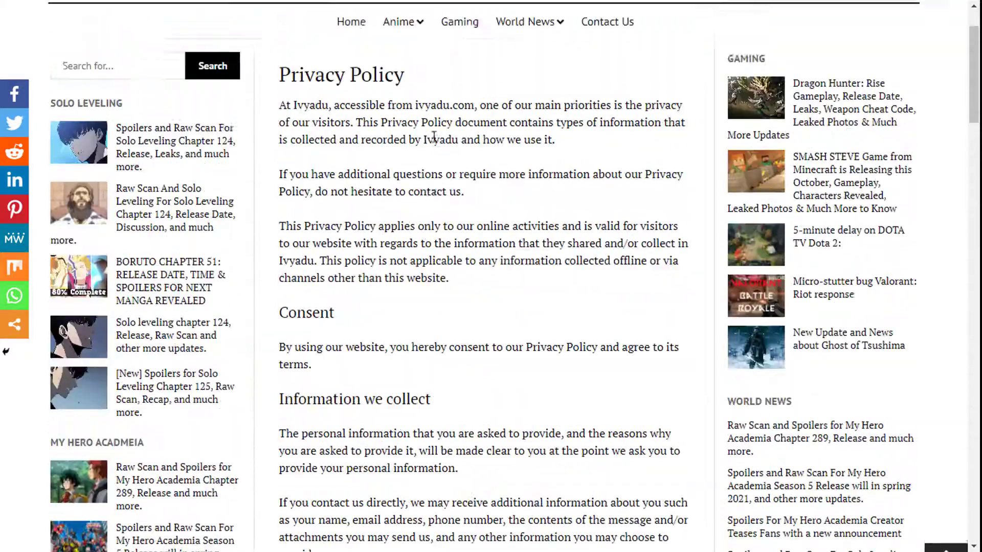
scroll(436, 142, "up", 2)
left_click(323, 18)
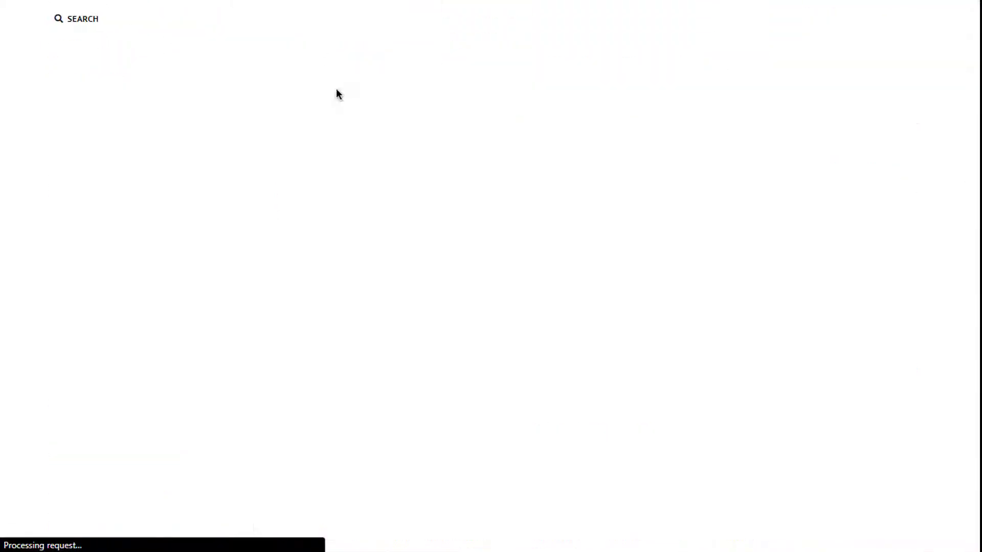
scroll(384, 184, "down", 3)
scroll(384, 182, "up", 3)
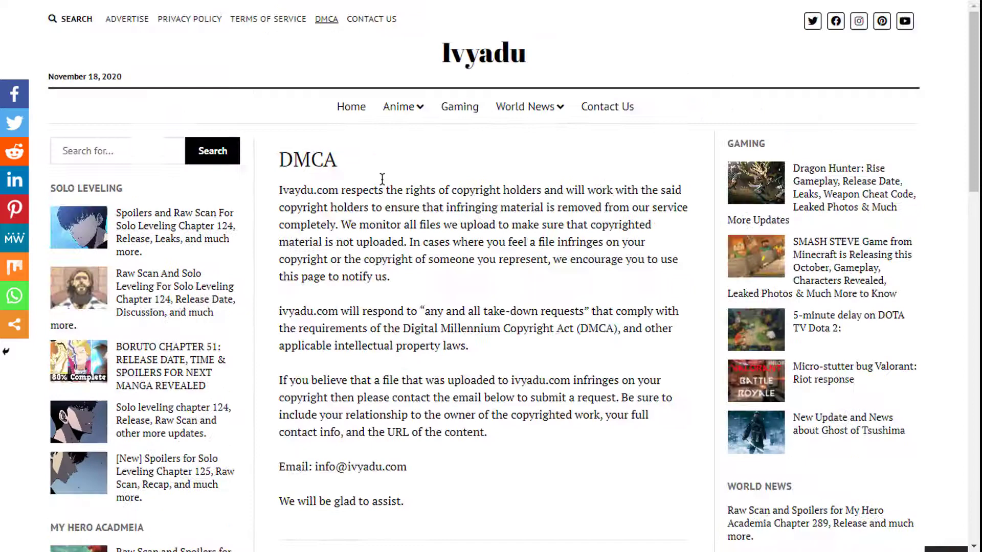
left_click(152, 148)
type("anime")
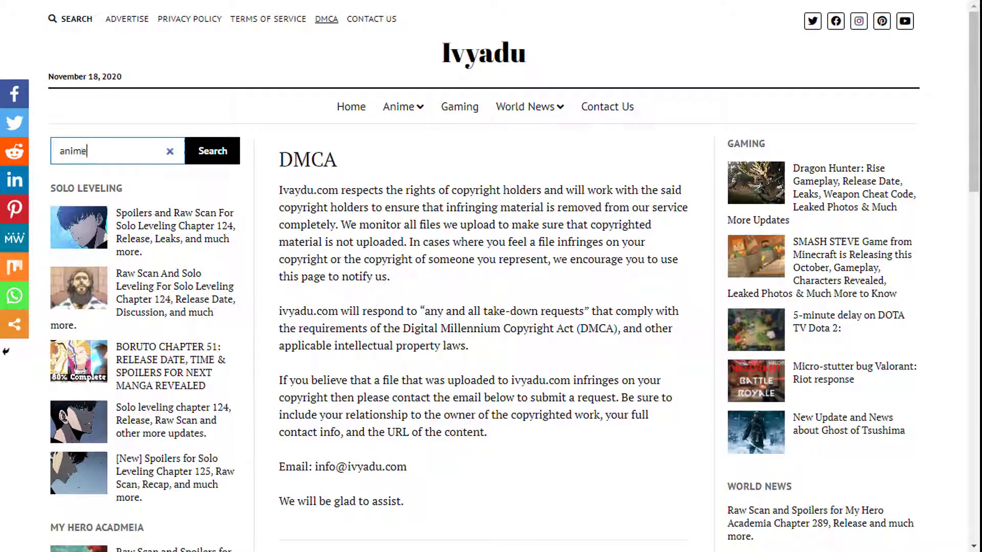
left_click(234, 153)
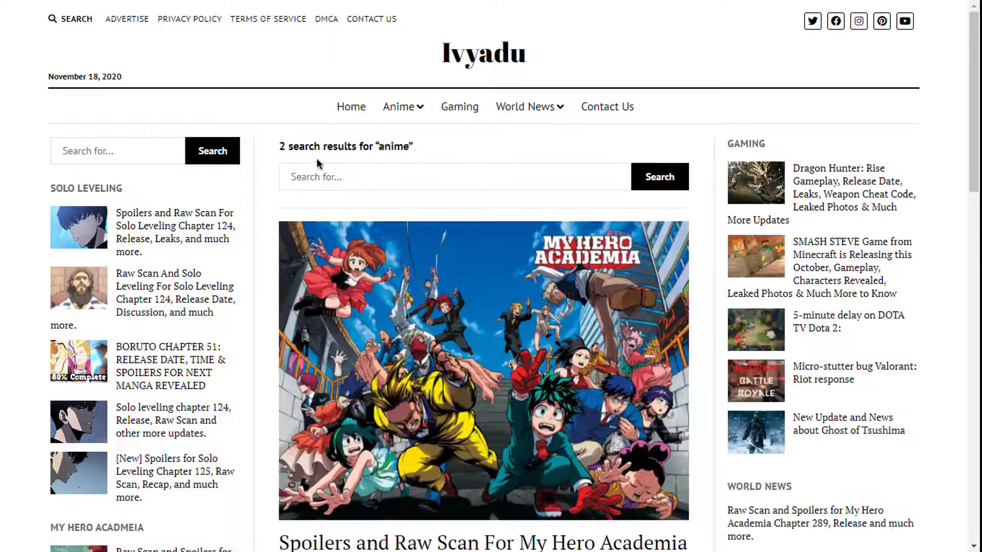
scroll(491, 276, "down", 4)
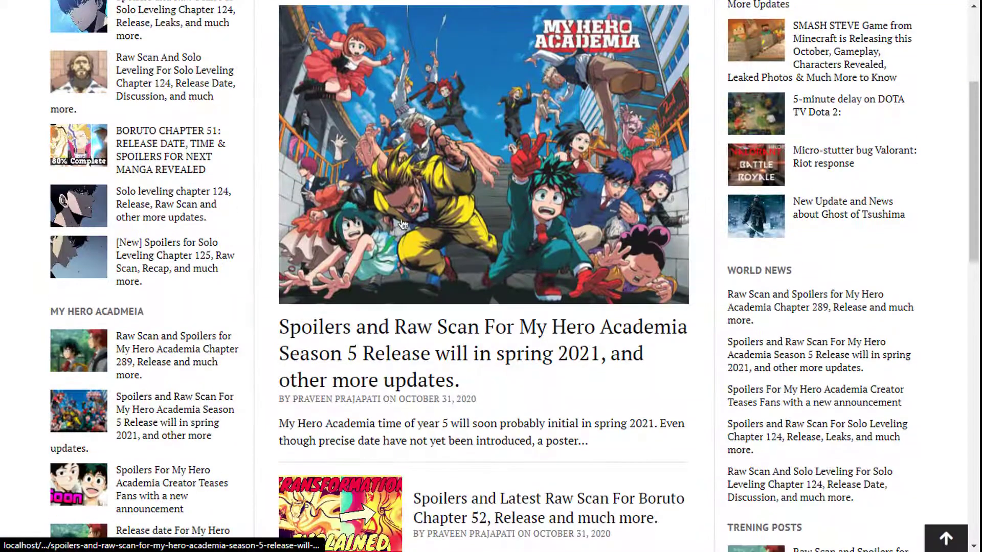
scroll(502, 341, "down", 5)
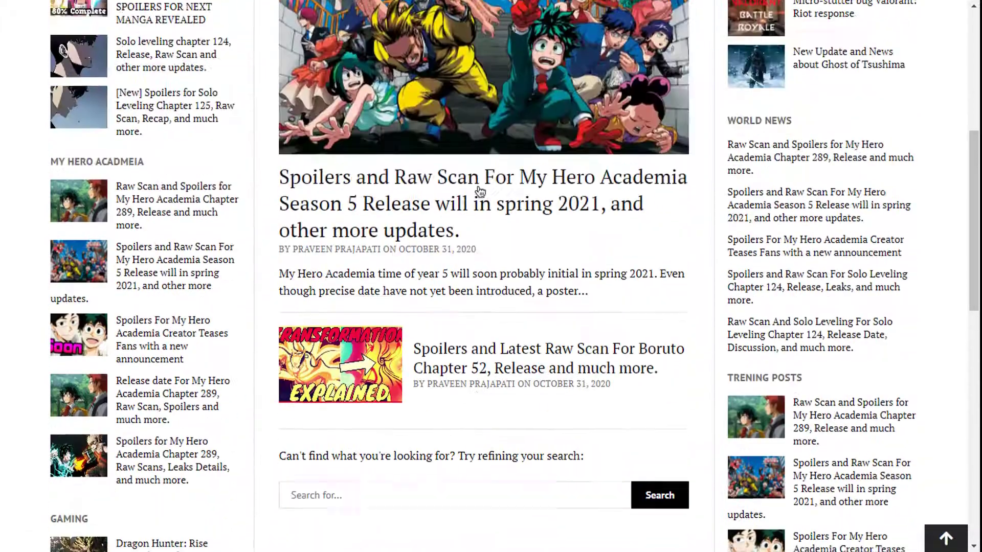
scroll(493, 322, "down", 2)
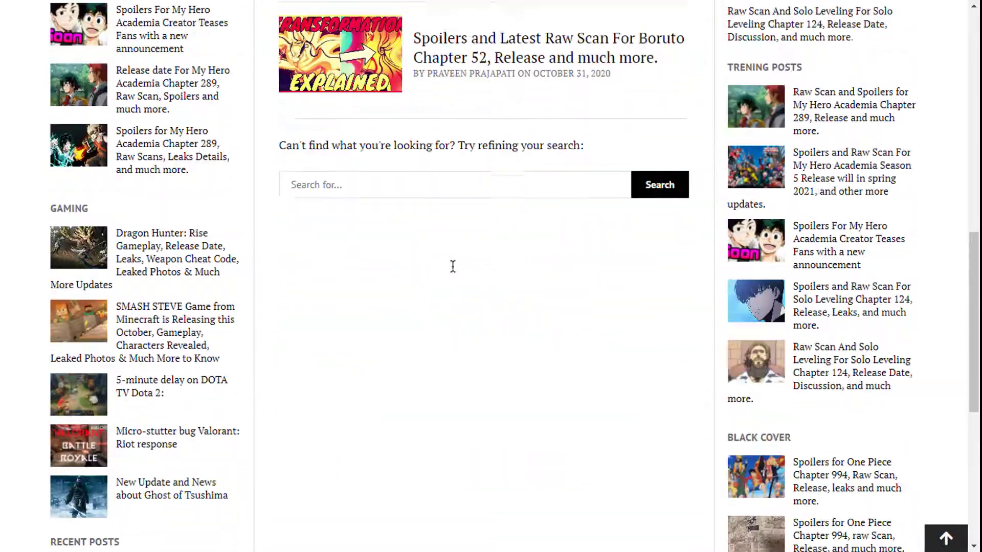
scroll(511, 271, "up", 6)
scroll(324, 208, "up", 5)
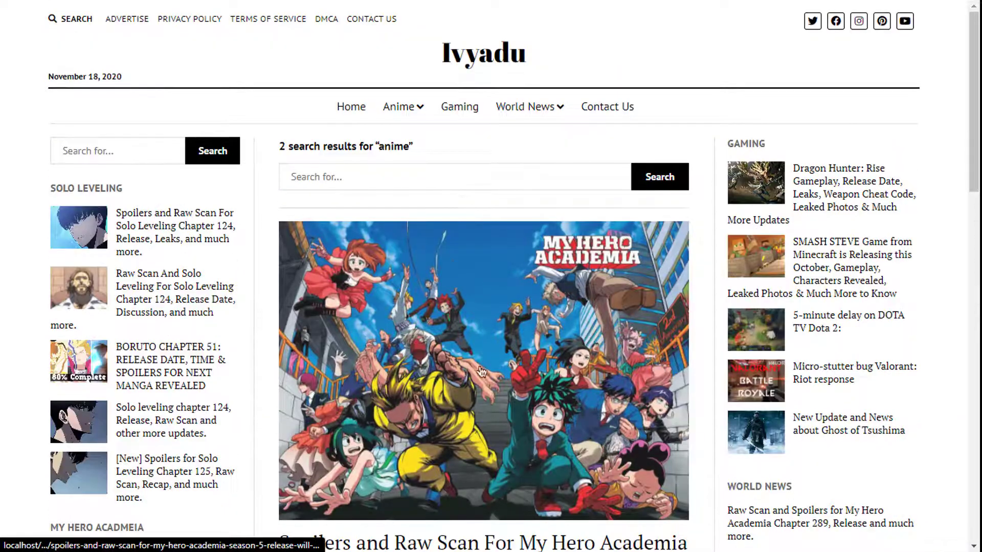
scroll(317, 340, "down", 5)
scroll(572, 439, "down", 9)
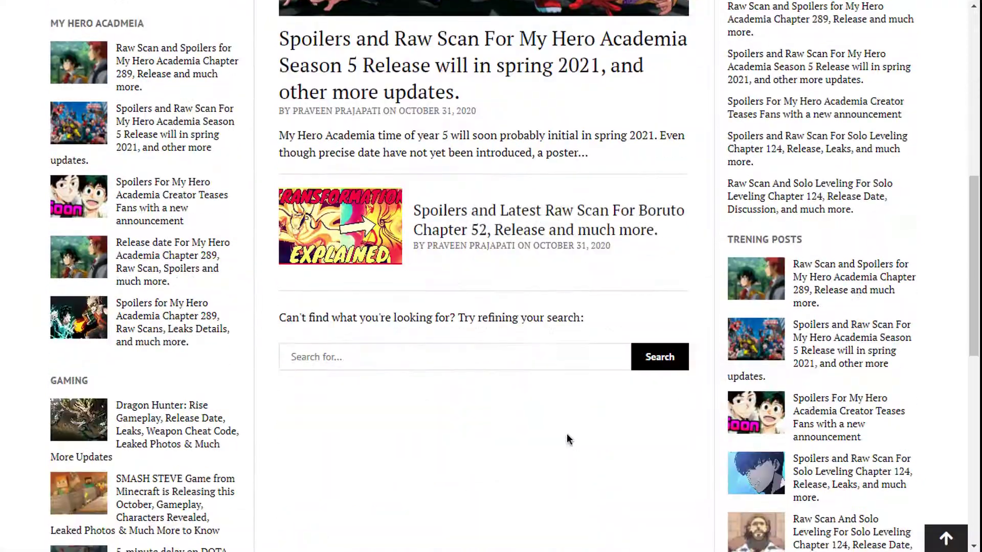
scroll(567, 438, "down", 5)
scroll(567, 439, "up", 15)
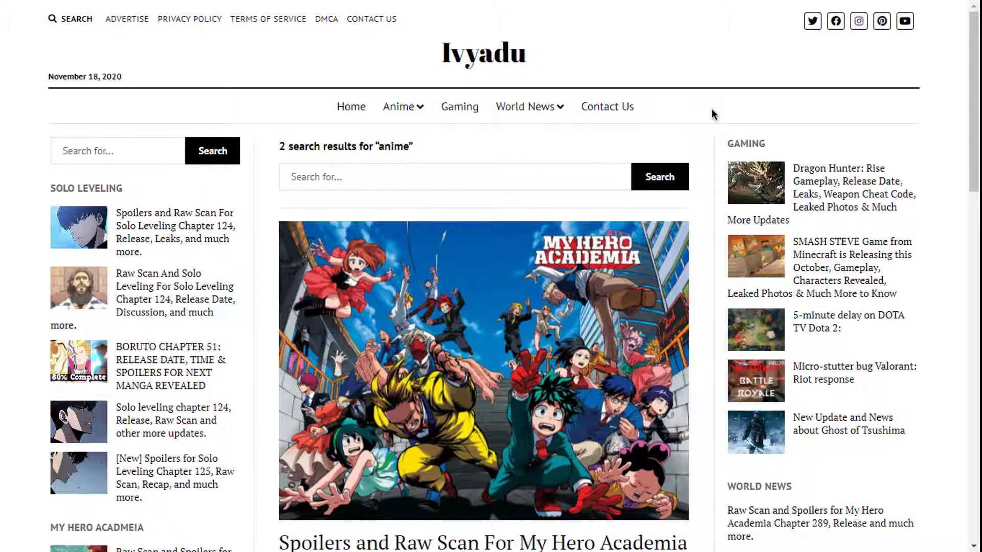
key("F11")
Step: Return to the Ivyadu homepage via the logo and scroll past posts like Dragon Hunter and DOTA TV
left_click(475, 100)
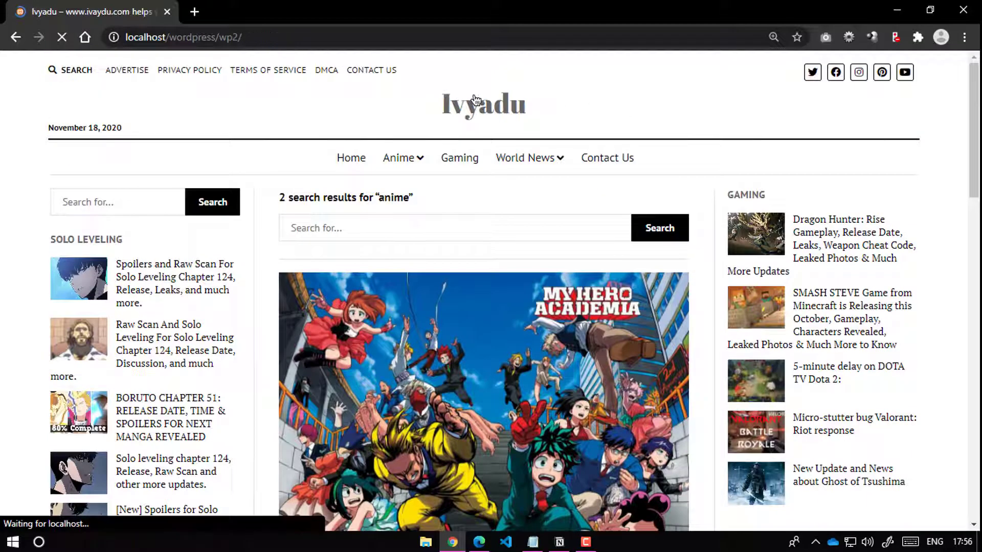
scroll(573, 240, "down", 10)
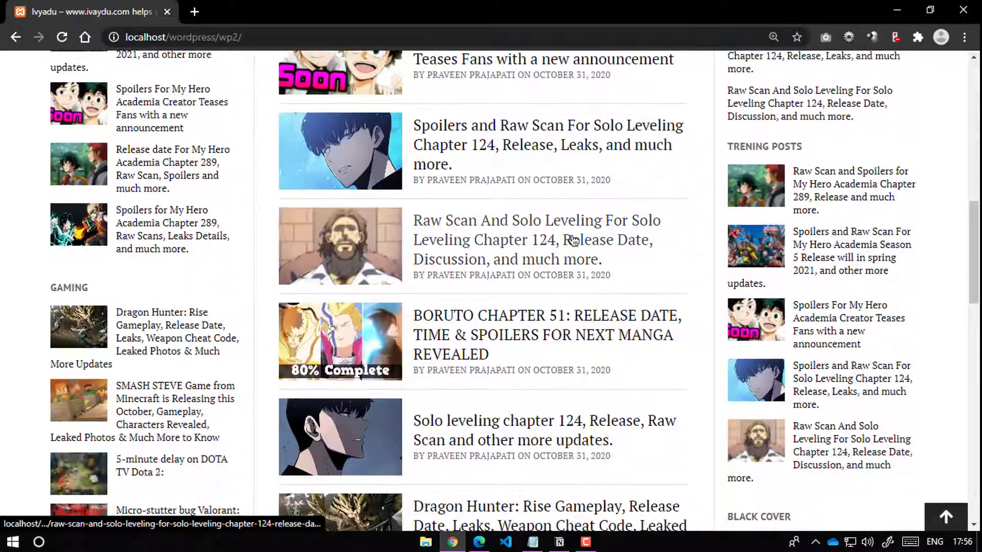
scroll(572, 240, "down", 8)
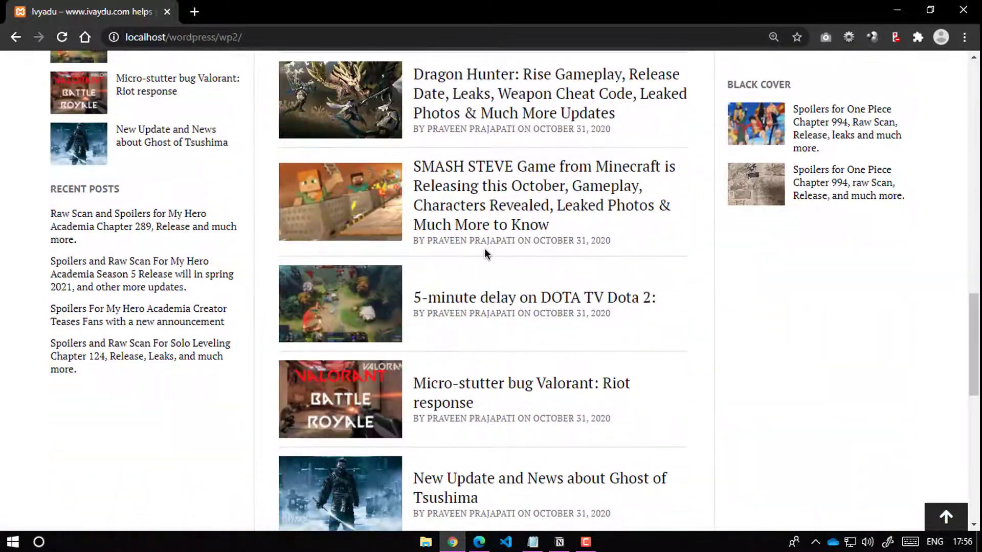
scroll(486, 253, "up", 15)
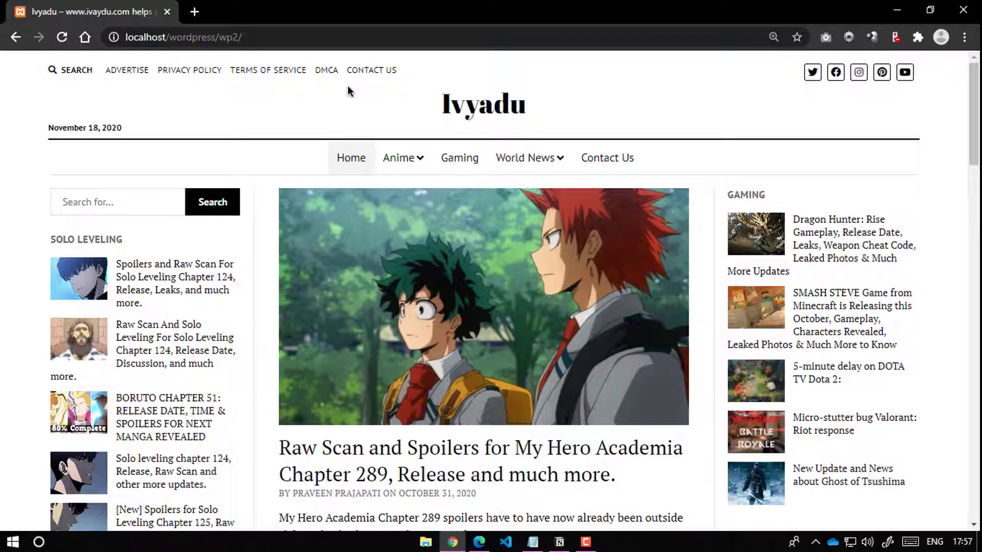
Step: Load the Hostiware website in a new tab and open its Shared Hosting plans
left_click(194, 11)
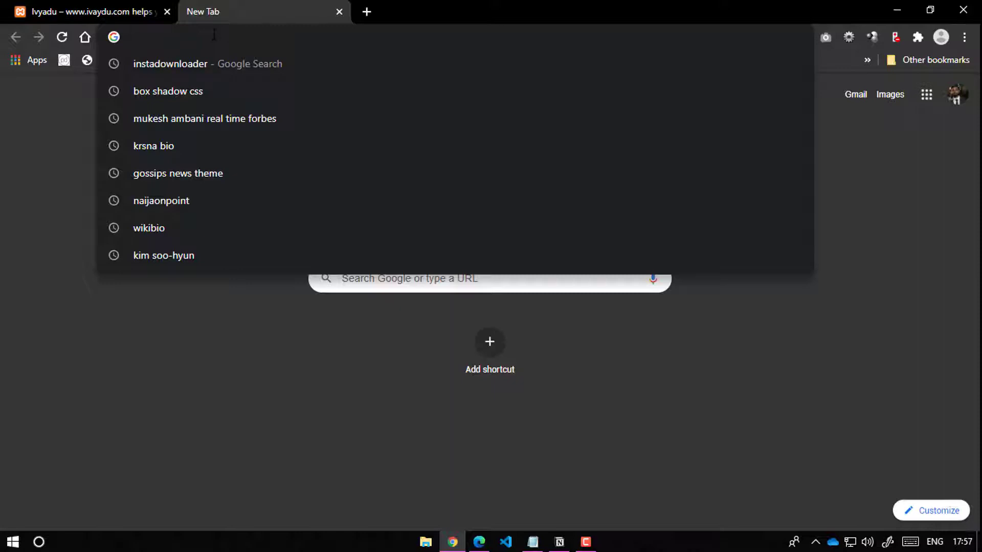
type("hostiwa")
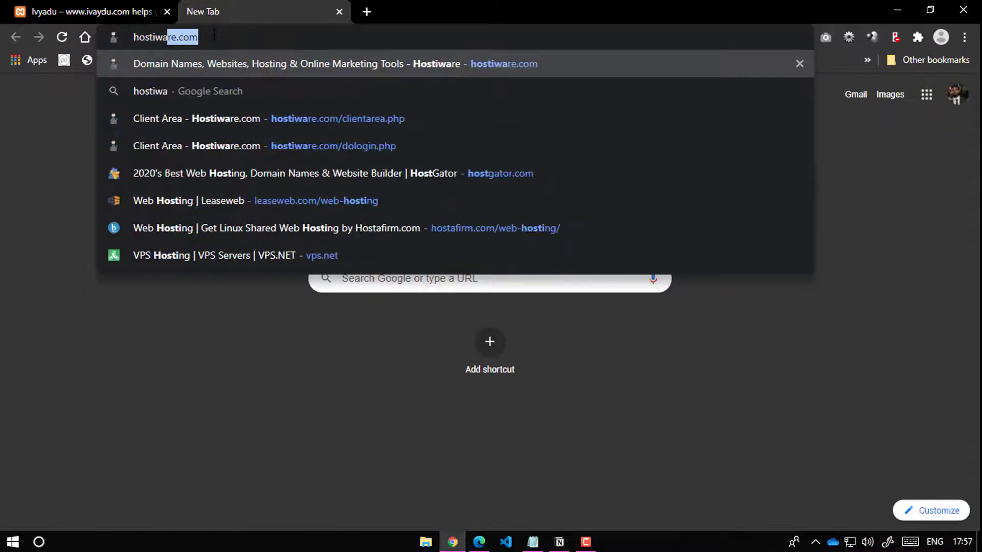
type("re")
key("Return")
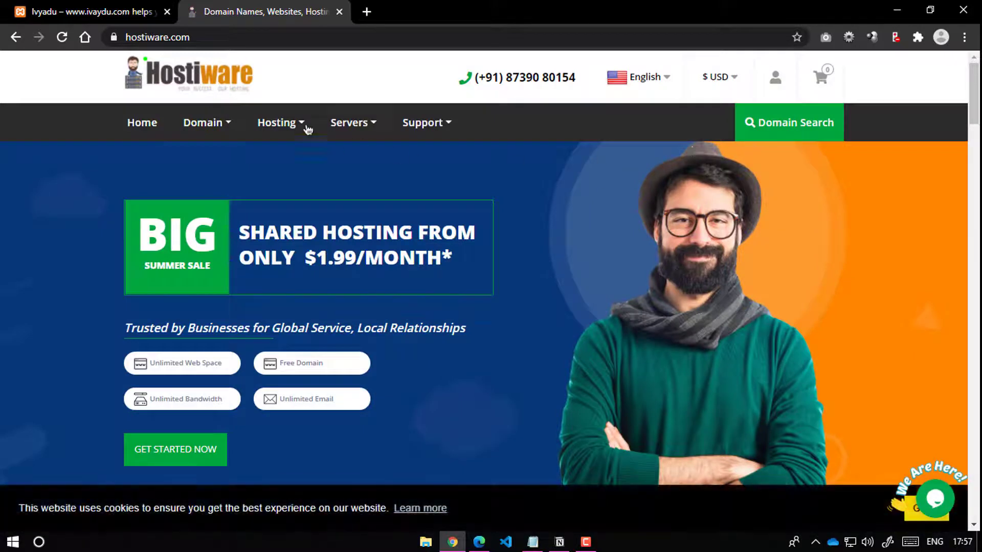
left_click(225, 131)
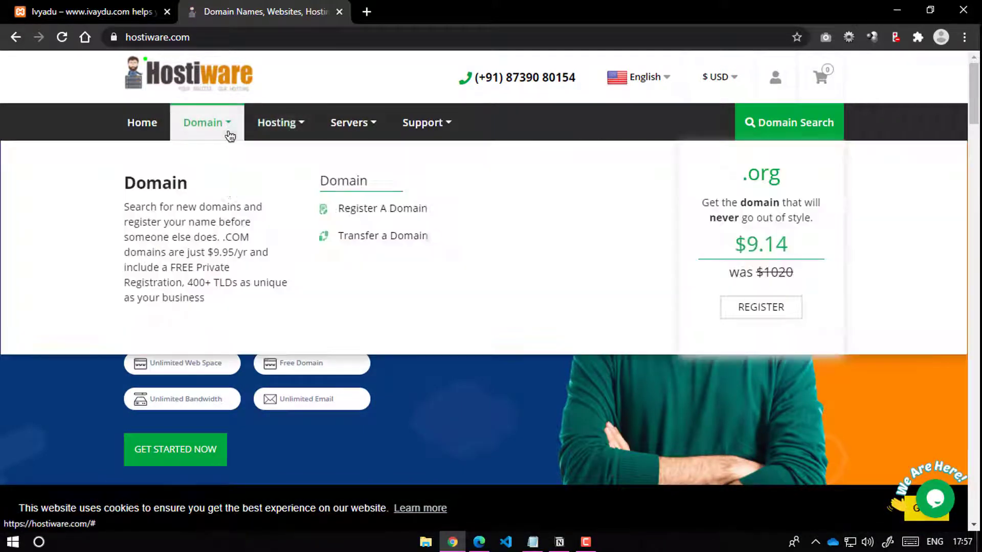
left_click(279, 134)
left_click(373, 208)
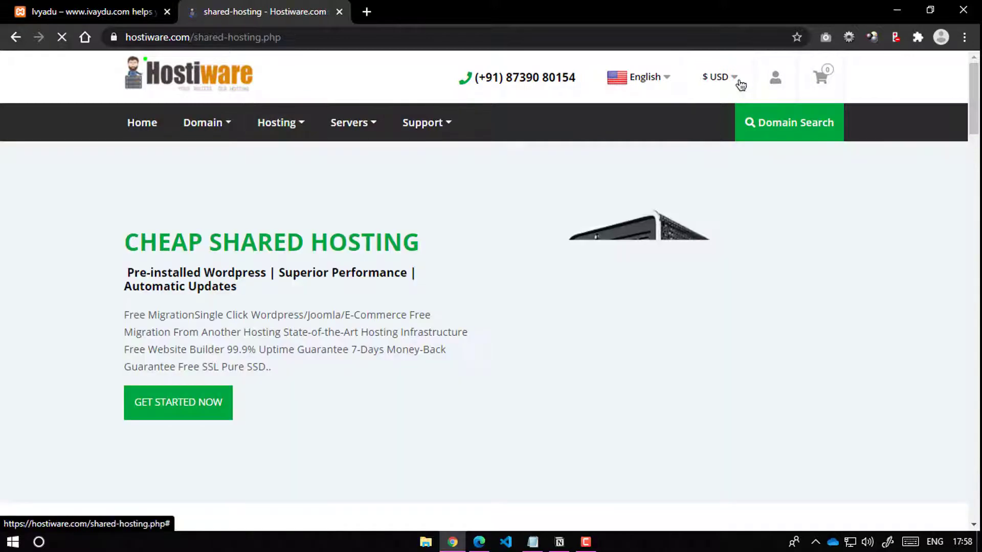
Step: Show the shared hosting prices in ₹ INR for a 12-month term and review the plans
left_click(740, 80)
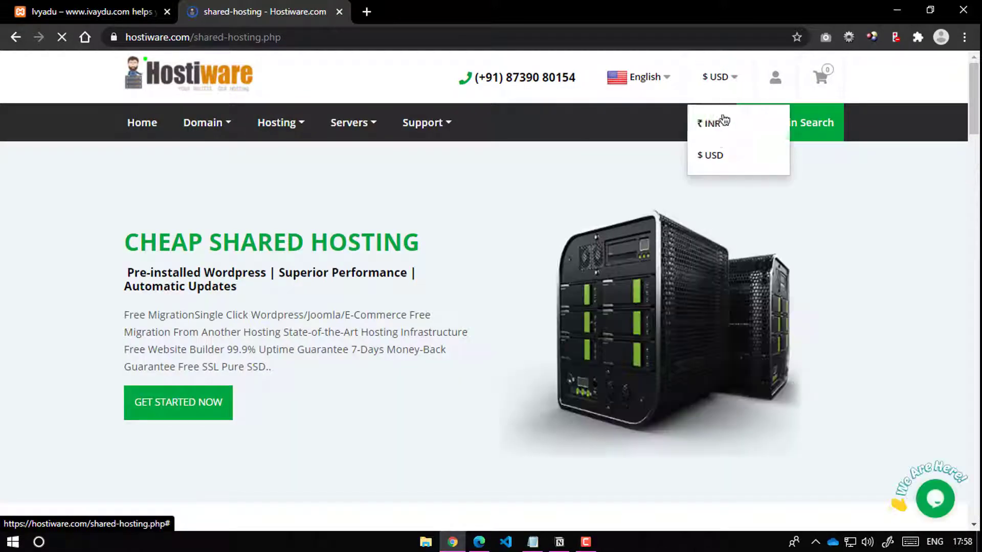
left_click(714, 123)
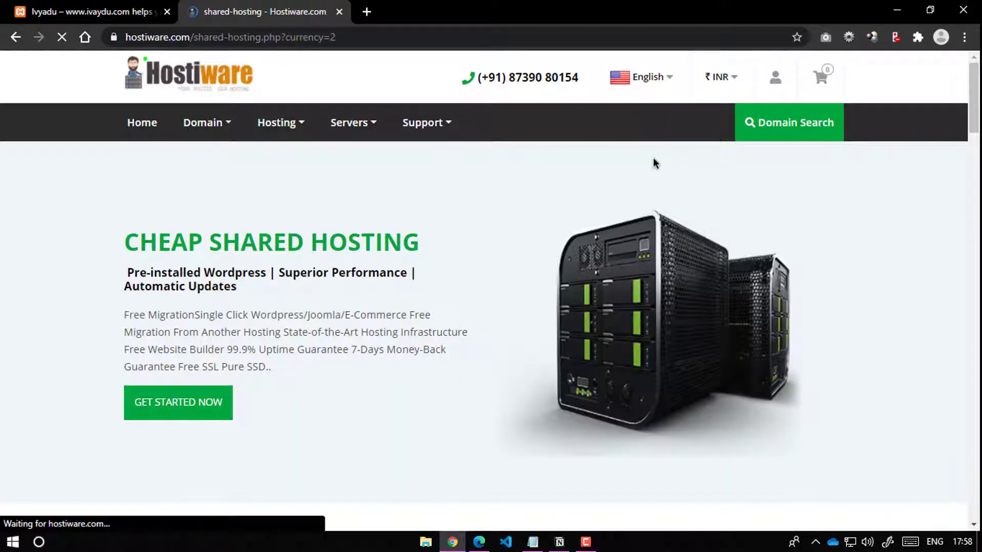
scroll(281, 272, "down", 10)
scroll(394, 229, "up", 4)
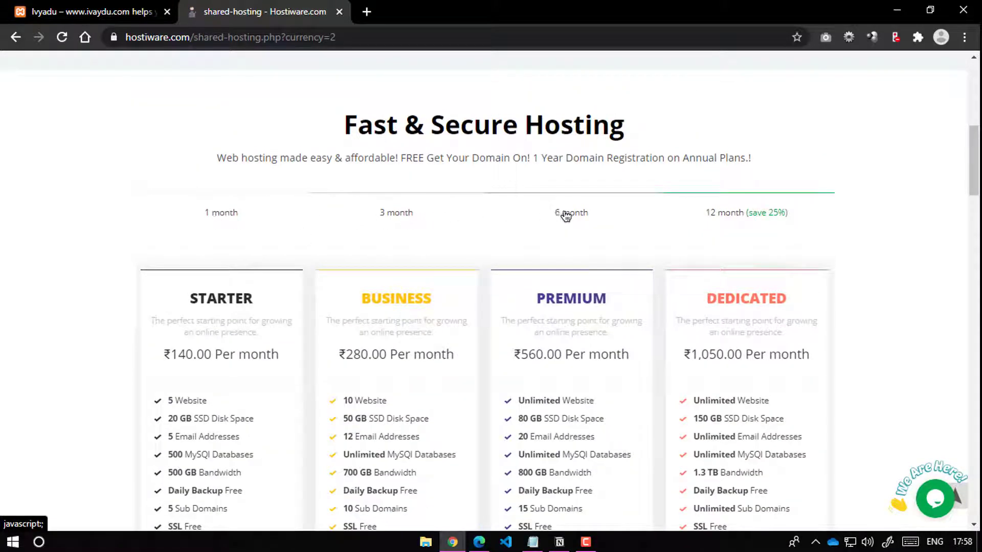
left_click(750, 215)
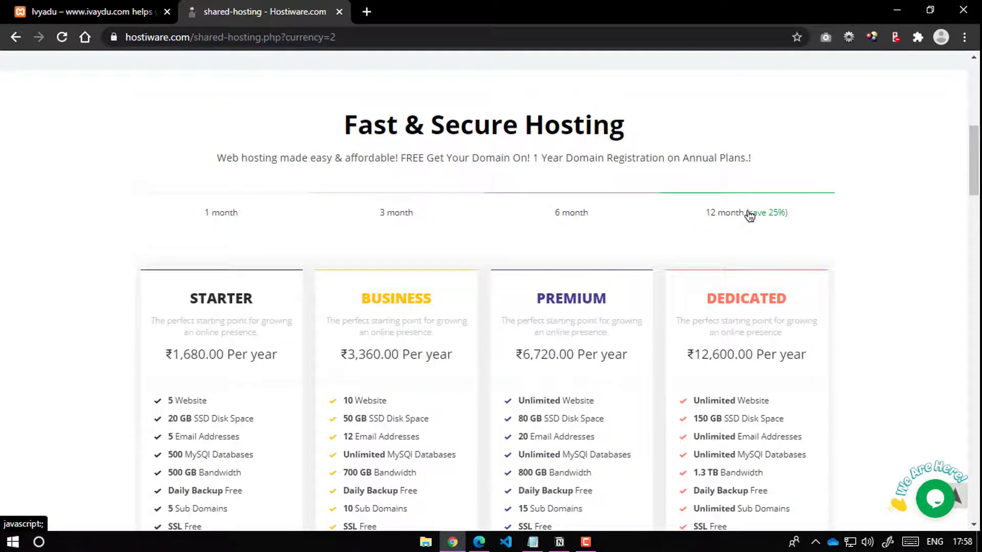
scroll(513, 278, "down", 3)
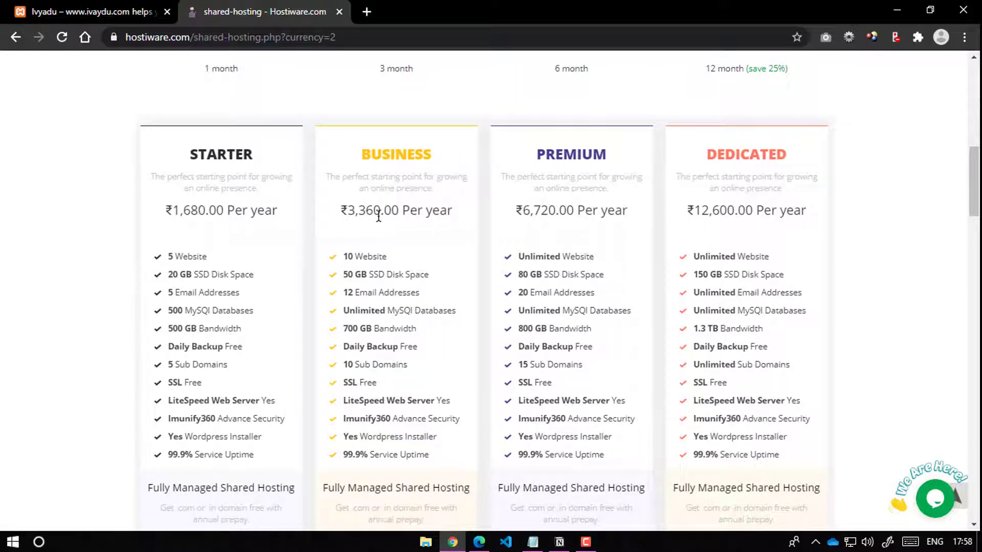
scroll(385, 225, "down", 3)
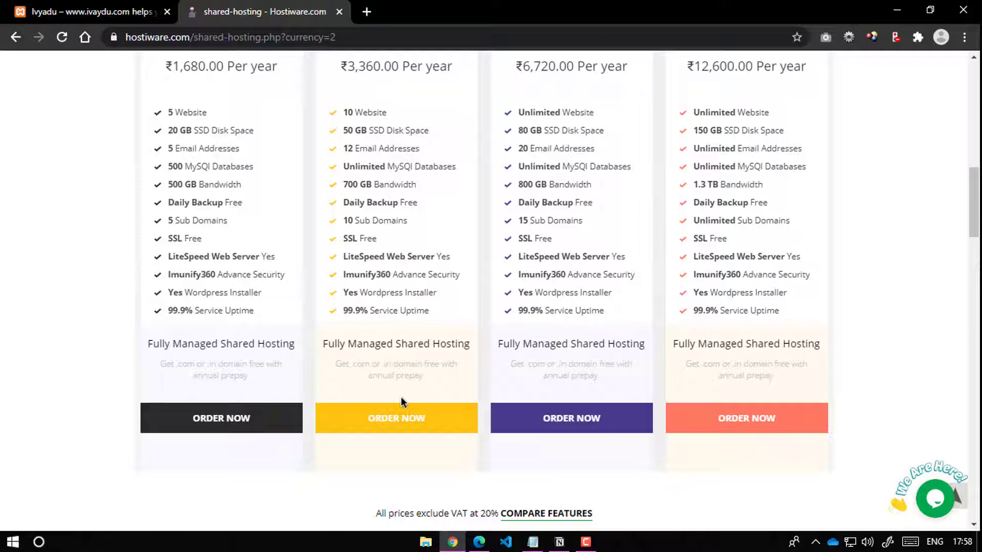
scroll(401, 397, "up", 3)
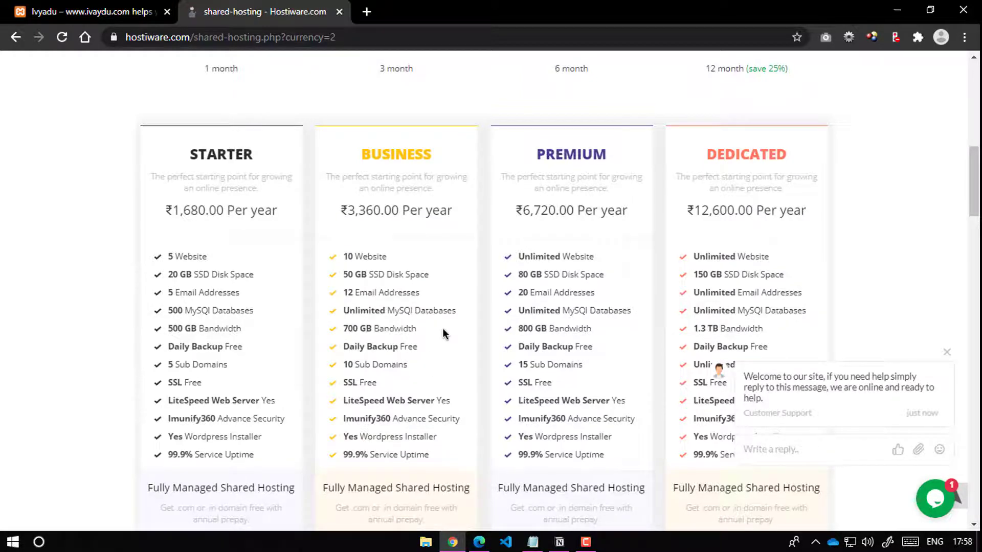
scroll(443, 333, "up", 3)
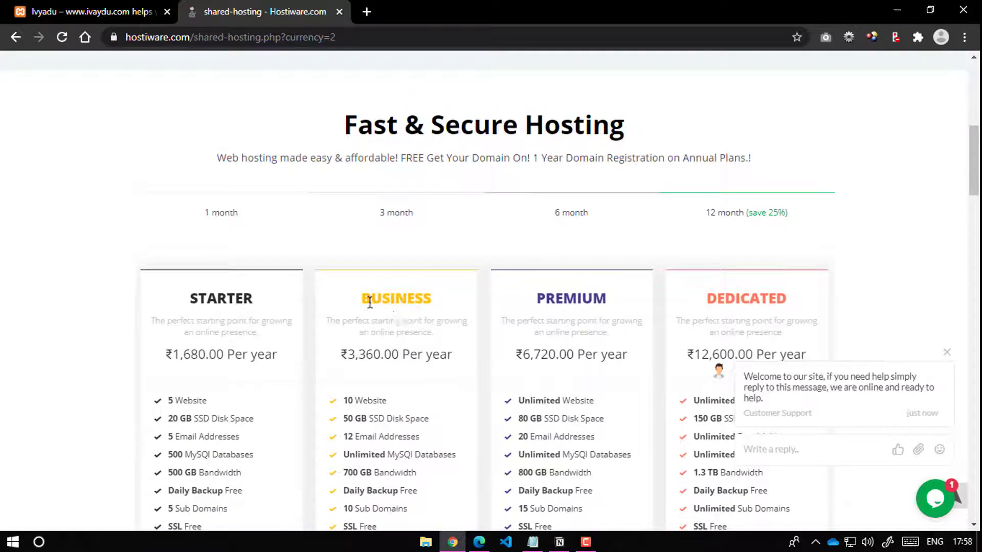
scroll(403, 298, "up", 10)
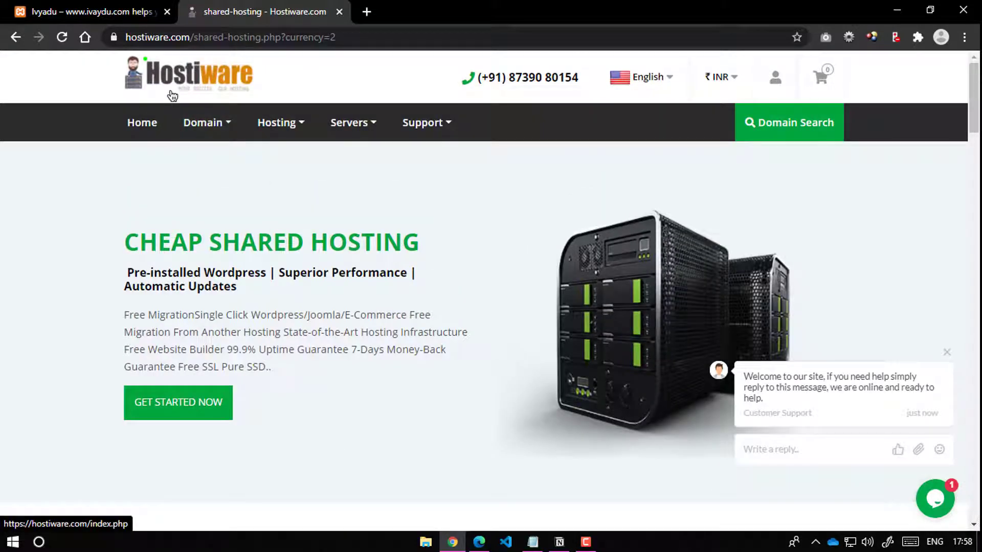
left_click(367, 12)
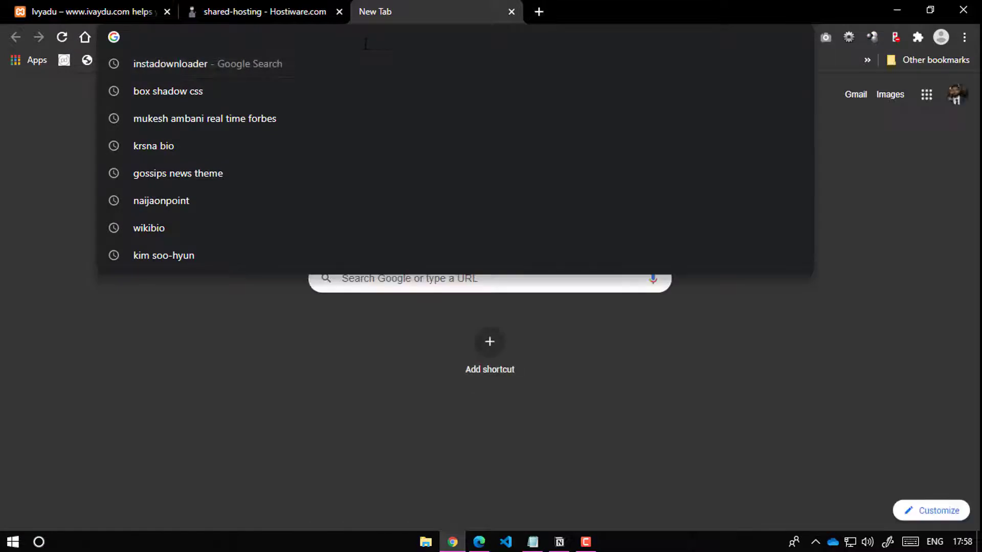
Step: Load the HostGator India site and open its Linux Shared Hosting page
type("hos")
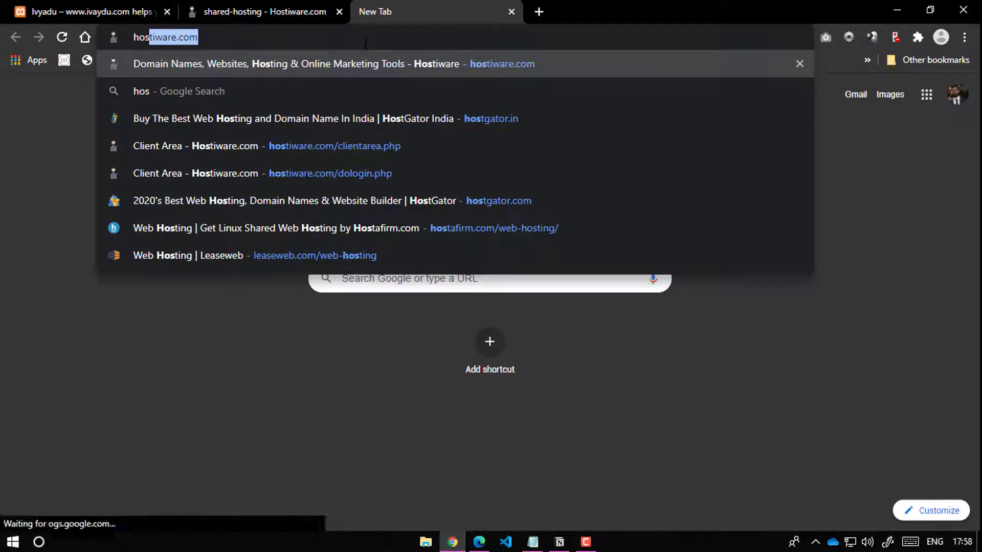
type("tgator")
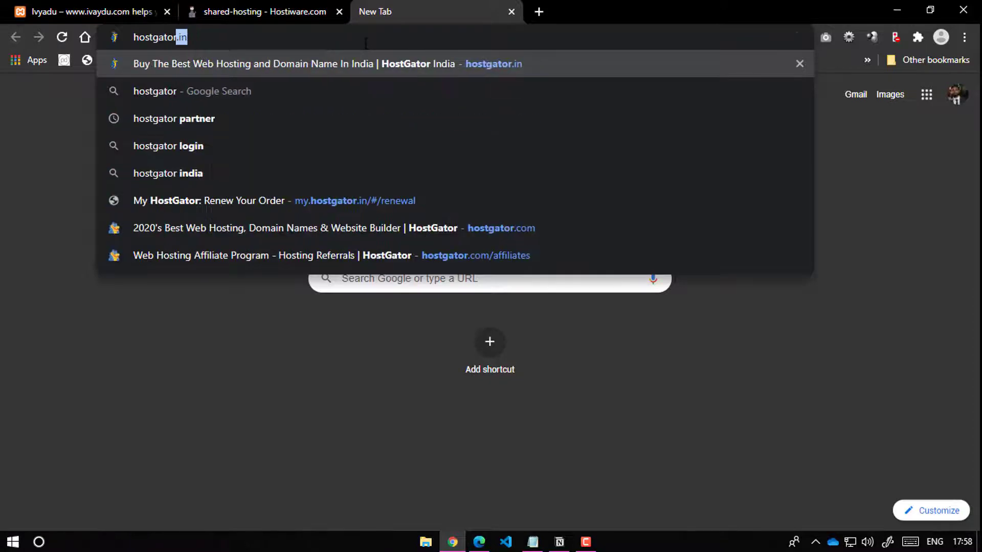
key("Return")
left_click(302, 7)
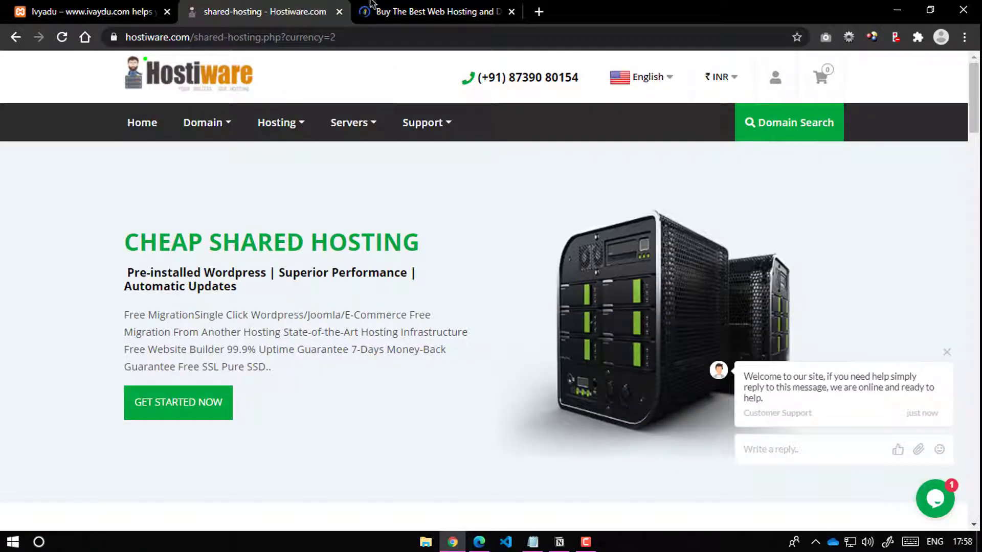
left_click(397, 6)
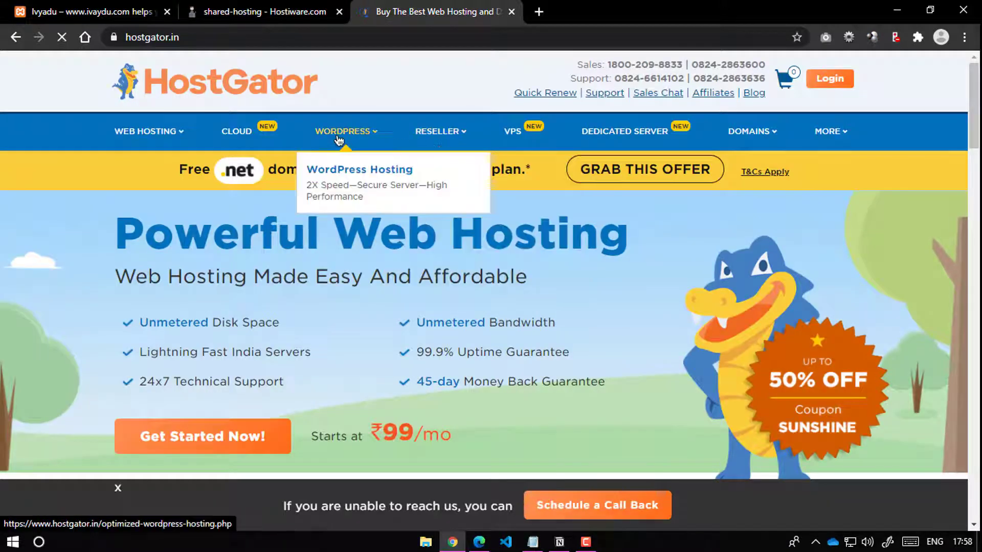
mouse_move(137, 134)
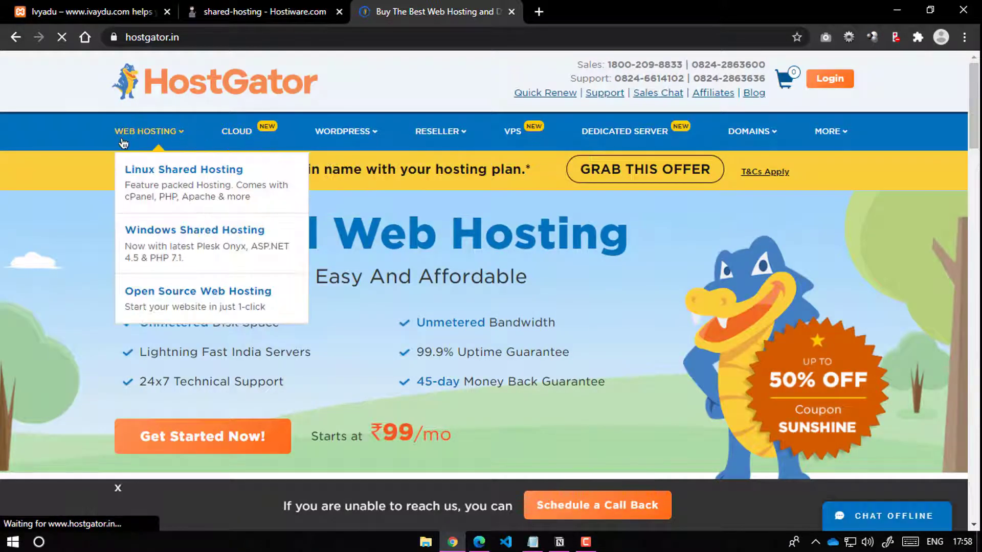
left_click(157, 182)
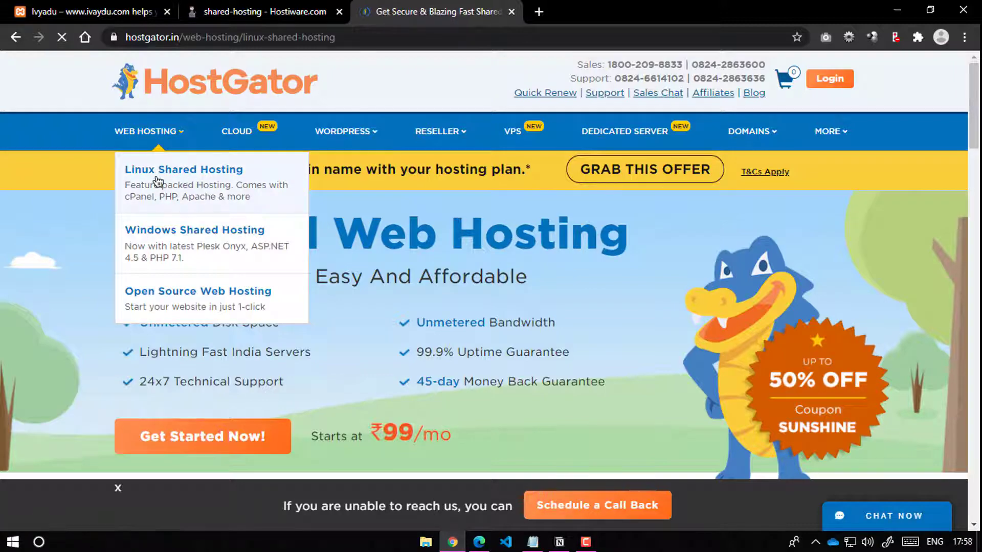
scroll(390, 215, "down", 6)
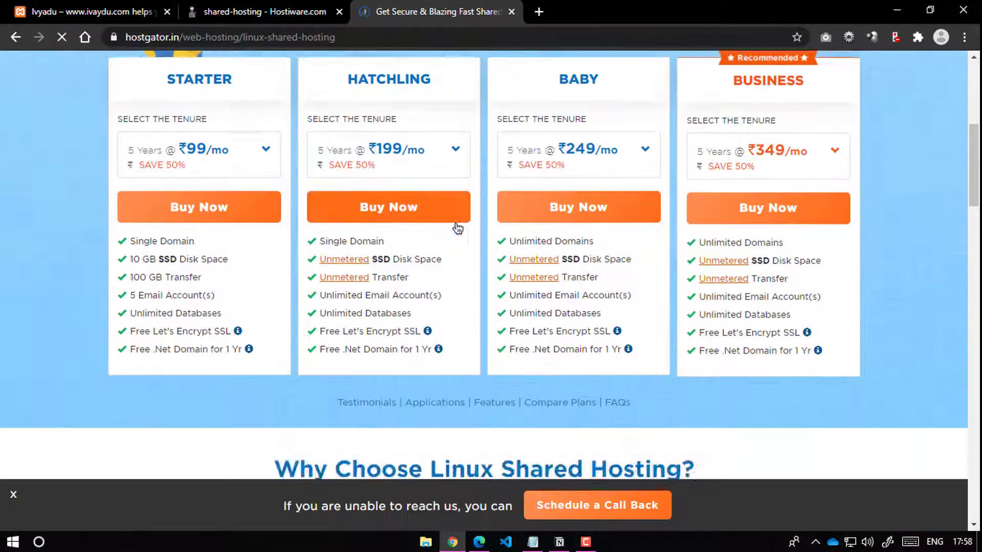
scroll(556, 207, "up", 3)
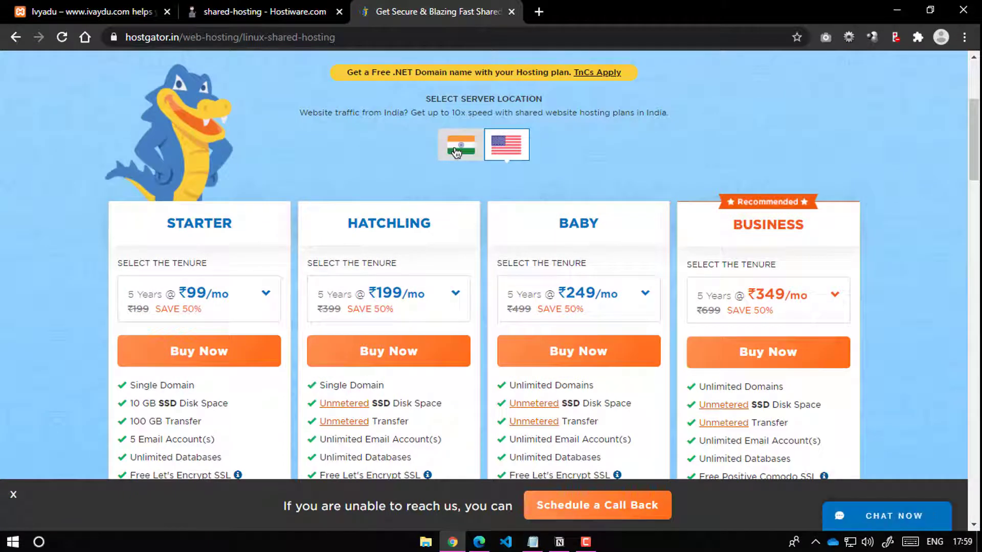
Step: Show India-location prices and set the Starter and Hatchling plans to 1-year tenures
left_click(456, 151)
scroll(441, 165, "down", 2)
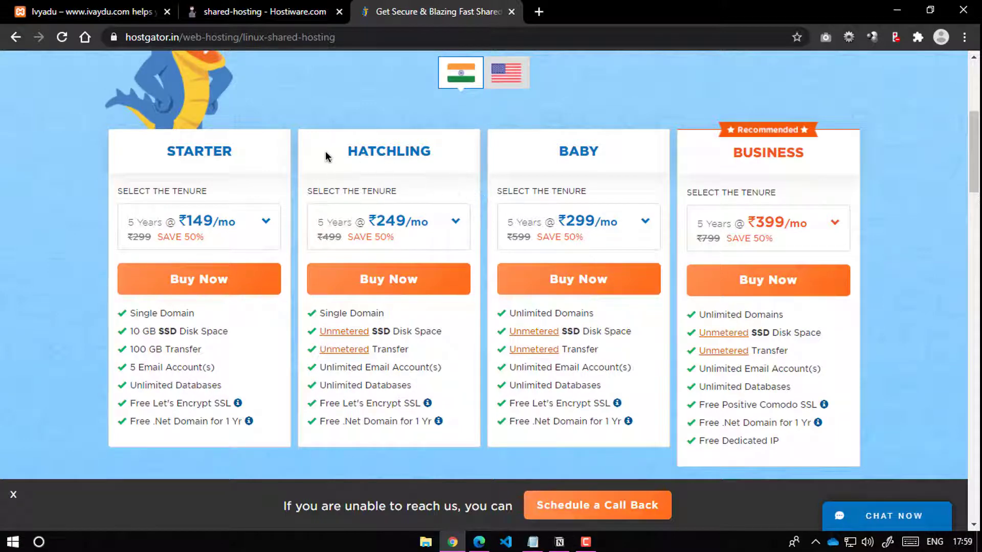
left_click_drag(129, 313, 209, 321)
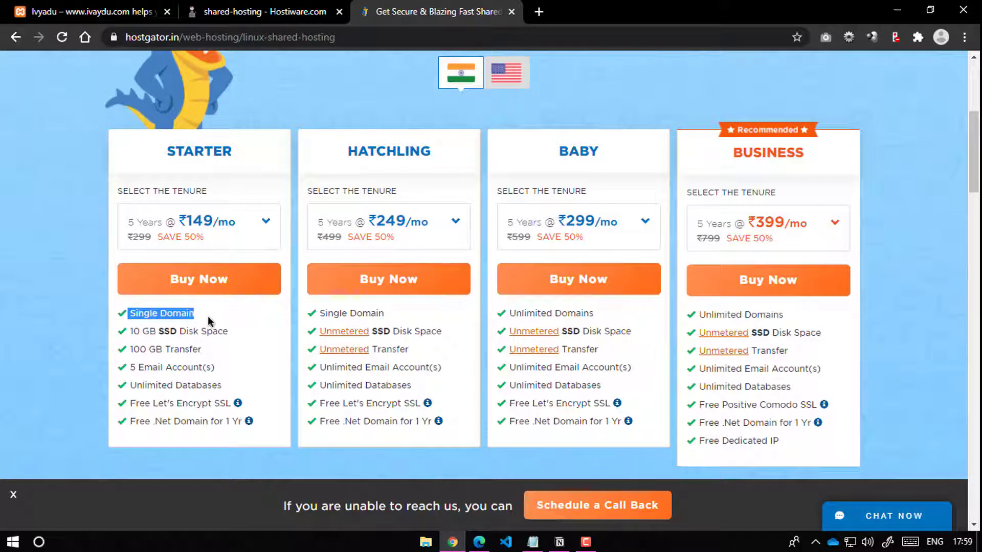
left_click_drag(333, 314, 370, 314)
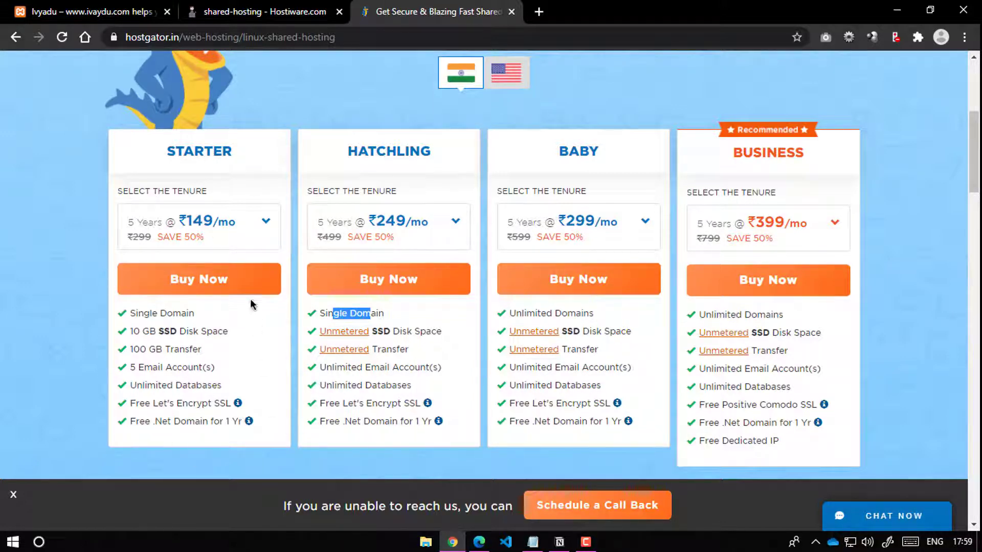
left_click(238, 229)
left_click(232, 360)
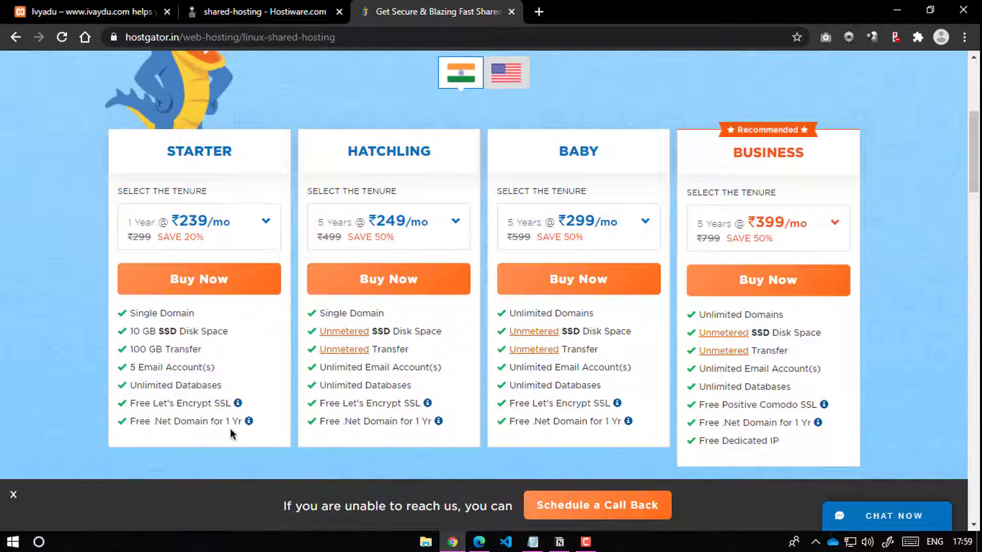
double_click(235, 420)
left_click_drag(155, 422, 187, 422)
left_click(399, 227)
left_click(373, 359)
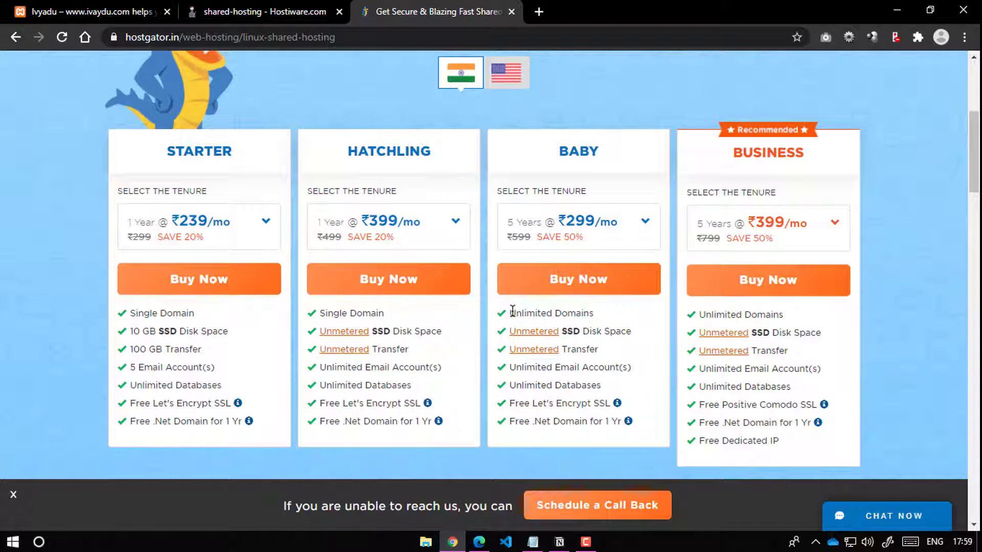
Step: Set the Baby plan to the 1-year ₹479/mo tenure and return to the Hostiware page
left_click_drag(513, 313, 588, 313)
left_click(540, 301)
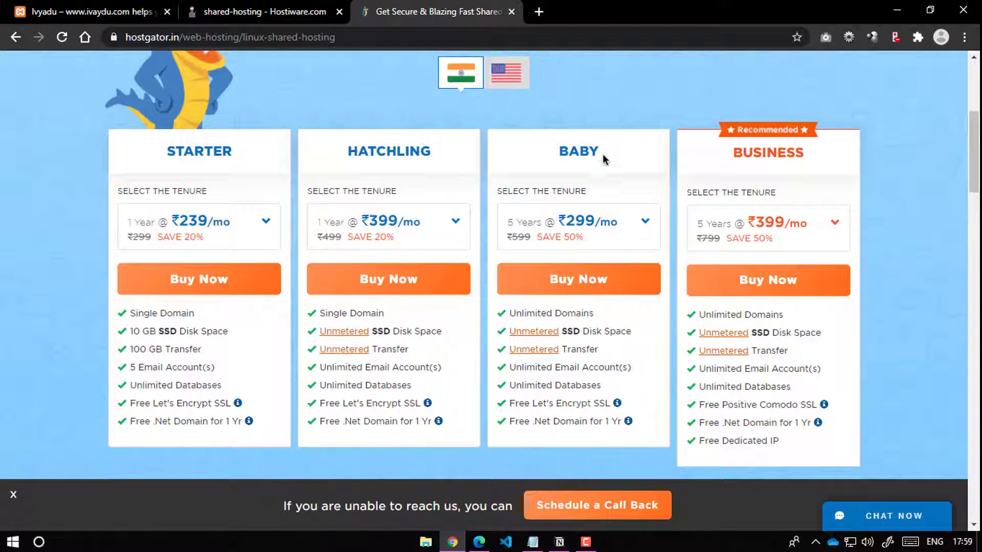
left_click(586, 244)
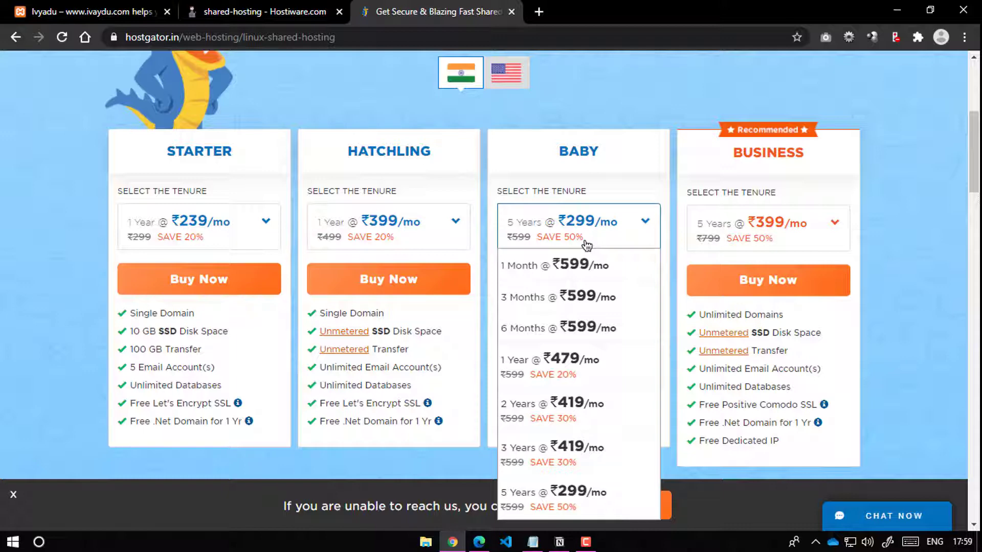
left_click(552, 371)
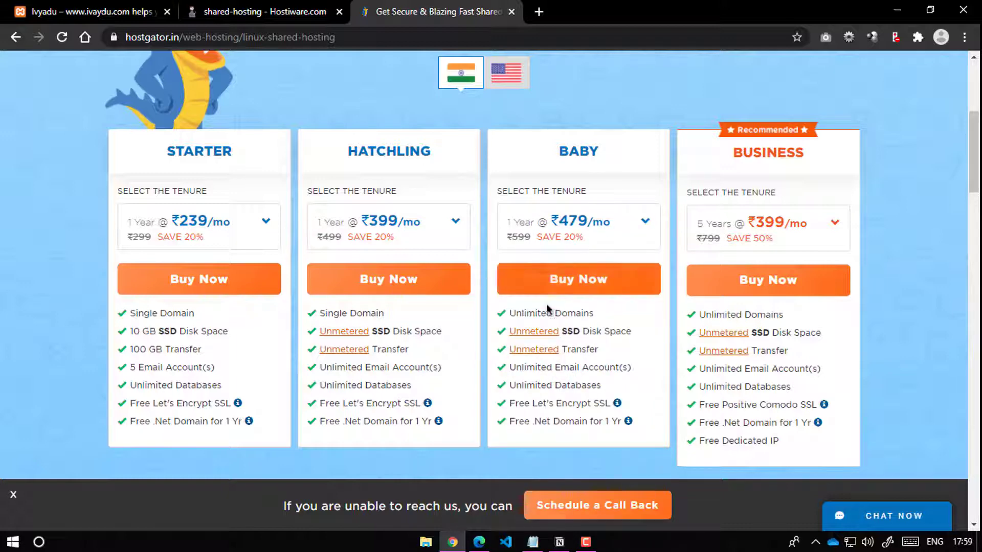
left_click_drag(522, 313, 583, 315)
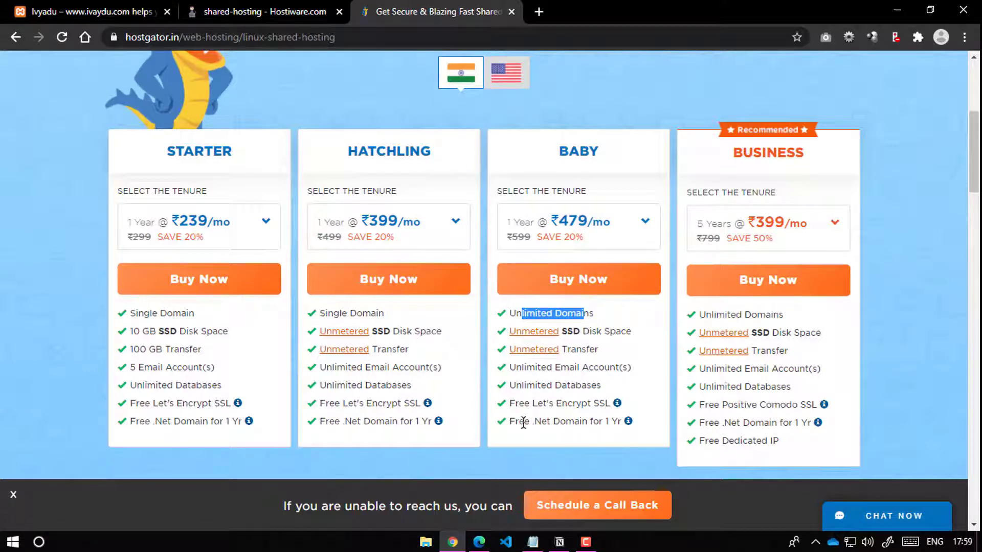
left_click_drag(509, 421, 618, 419)
double_click(566, 422)
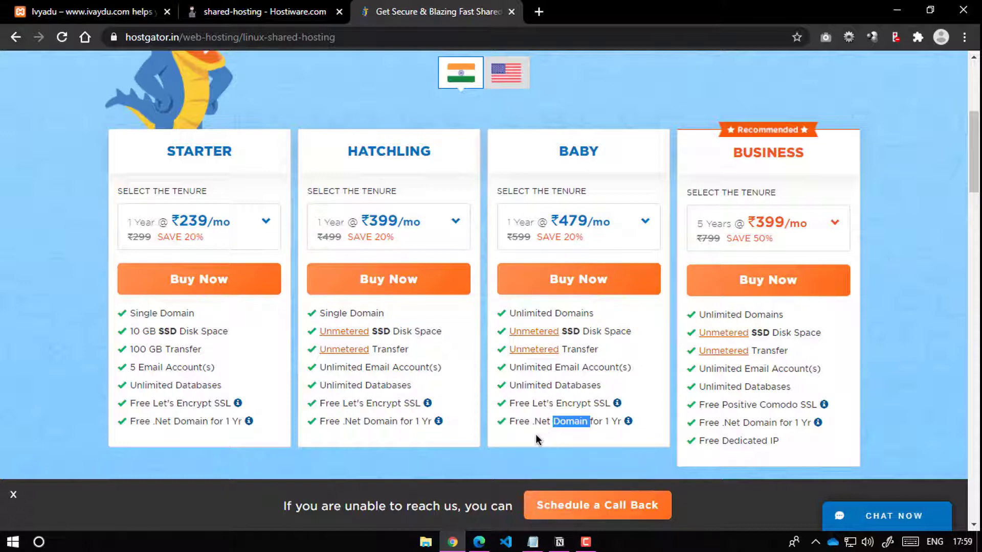
scroll(535, 434, "up", 6)
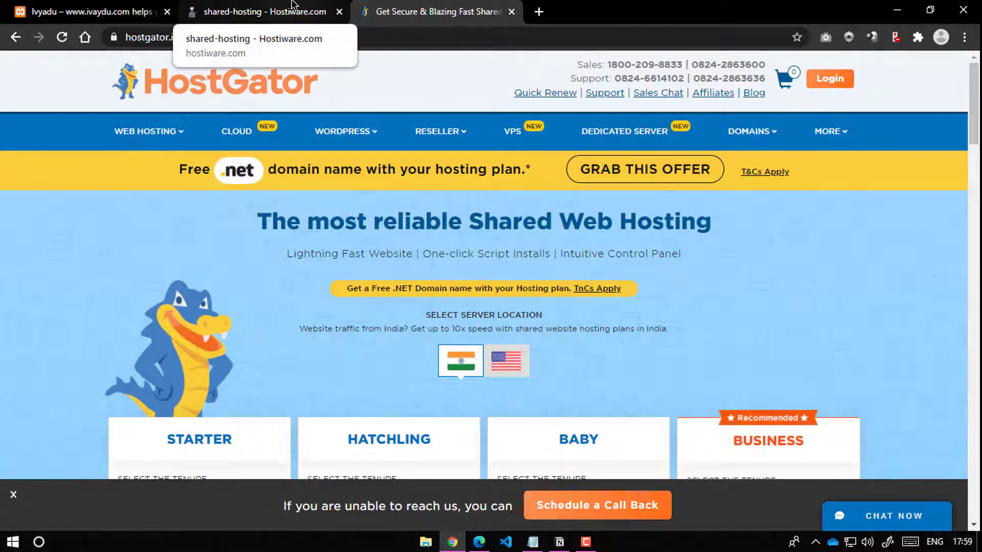
scroll(486, 215, "down", 6)
left_click(327, 13)
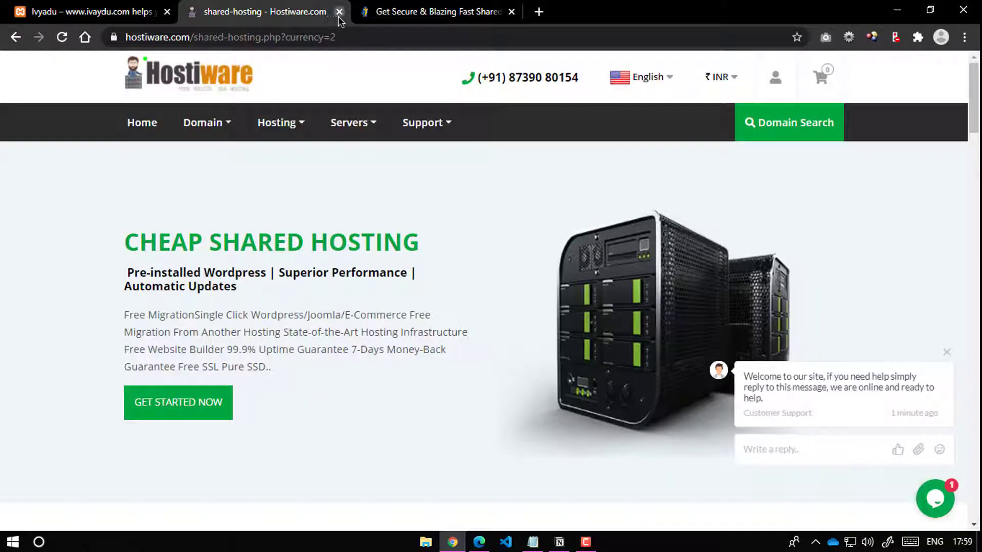
Step: Close the Hostiware and HostGator tabs, leaving the local ivyadus site
left_click(339, 15)
left_click(338, 15)
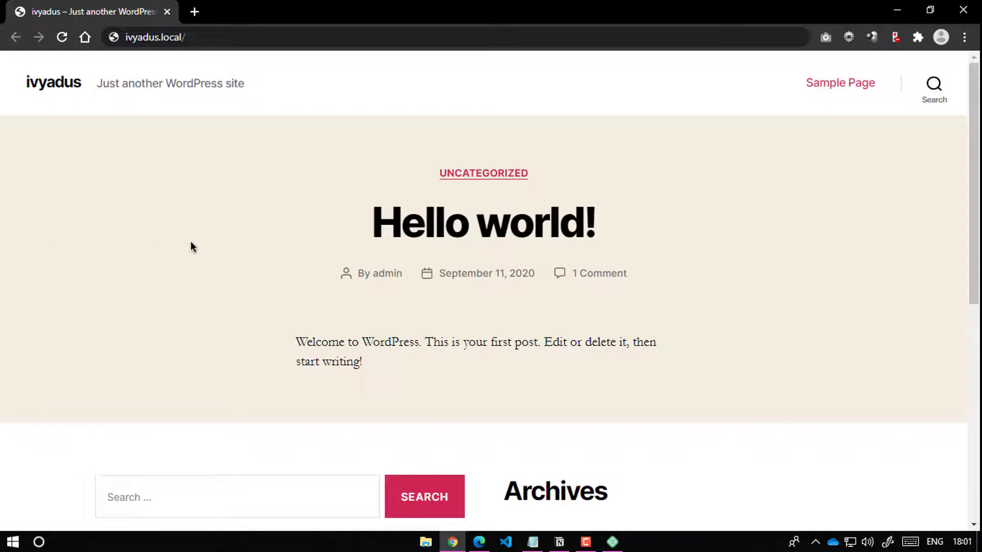
scroll(190, 245, "down", 8)
scroll(213, 195, "up", 10)
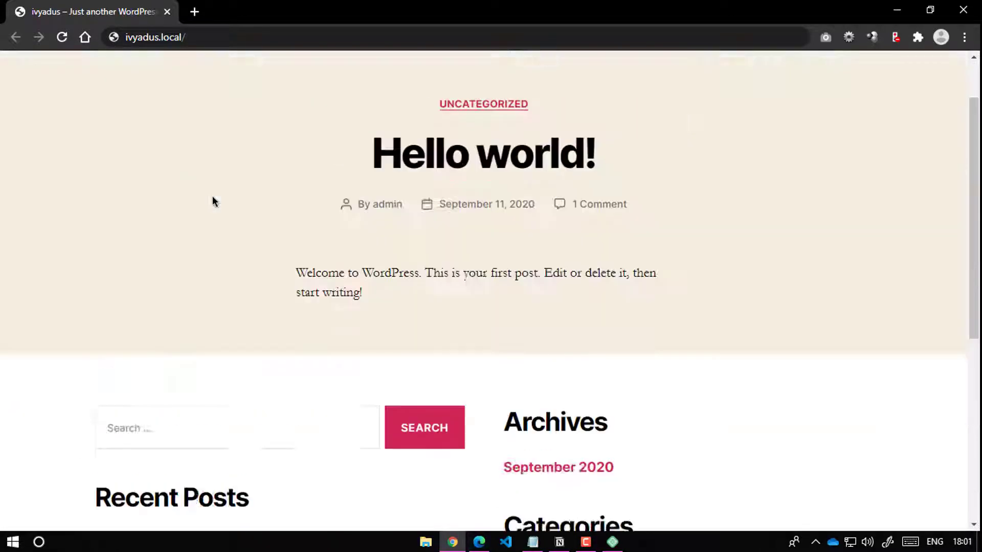
Step: Go to the site's admin Dashboard by changing the address path to wp-admin
left_click(256, 35)
left_click(259, 35)
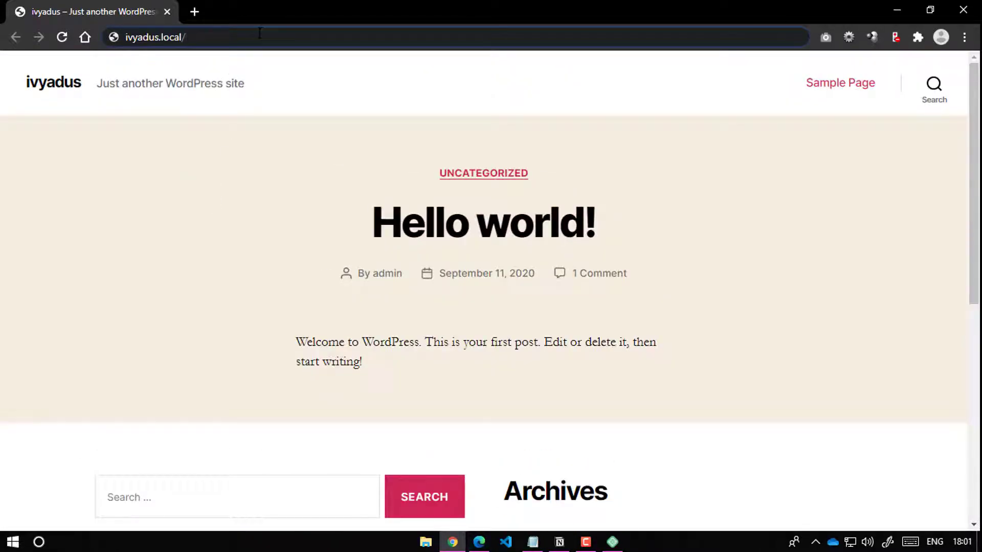
type("login")
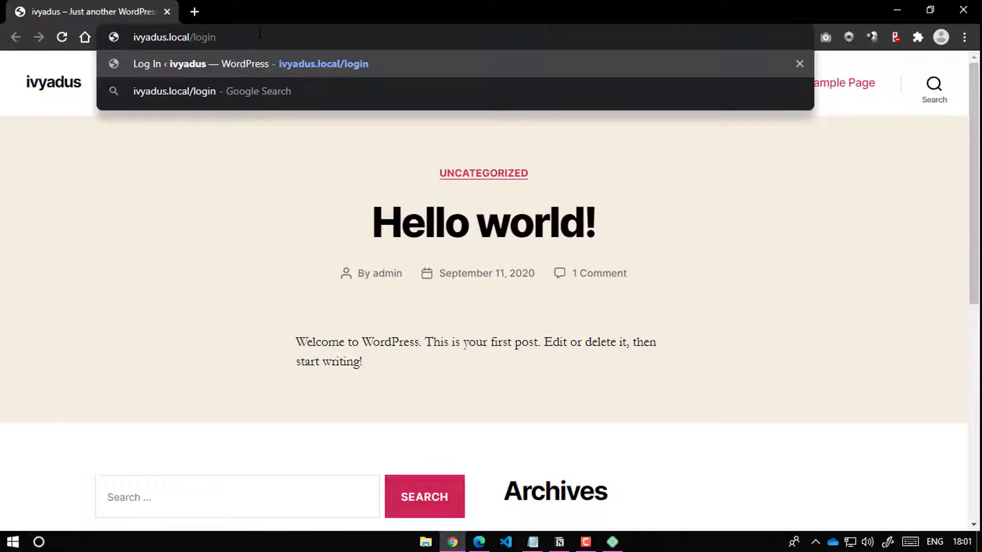
key("BackSpace")
key("BackSpace")
key("BackSpace")
key("BackSpace")
key("BackSpace")
type("wp-adm")
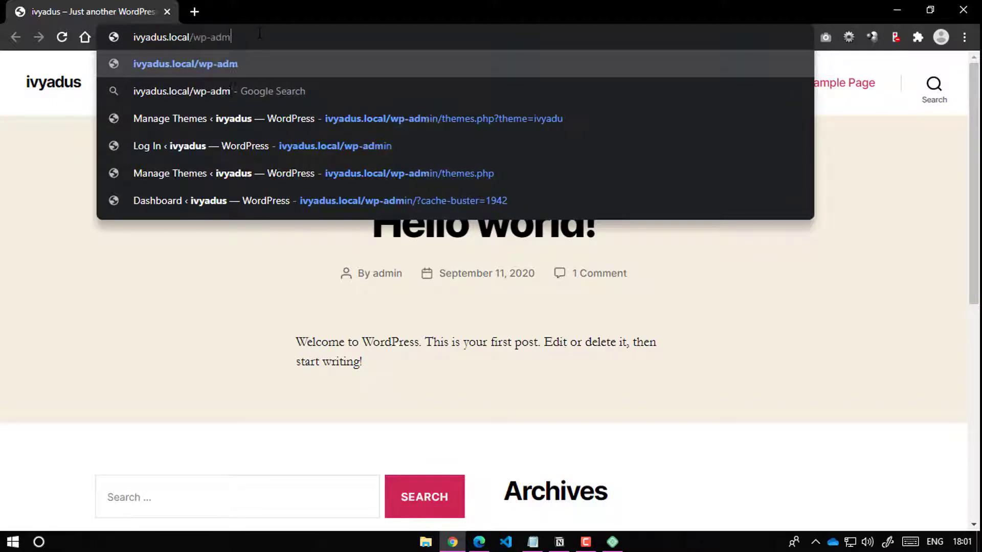
type("in")
key("Return")
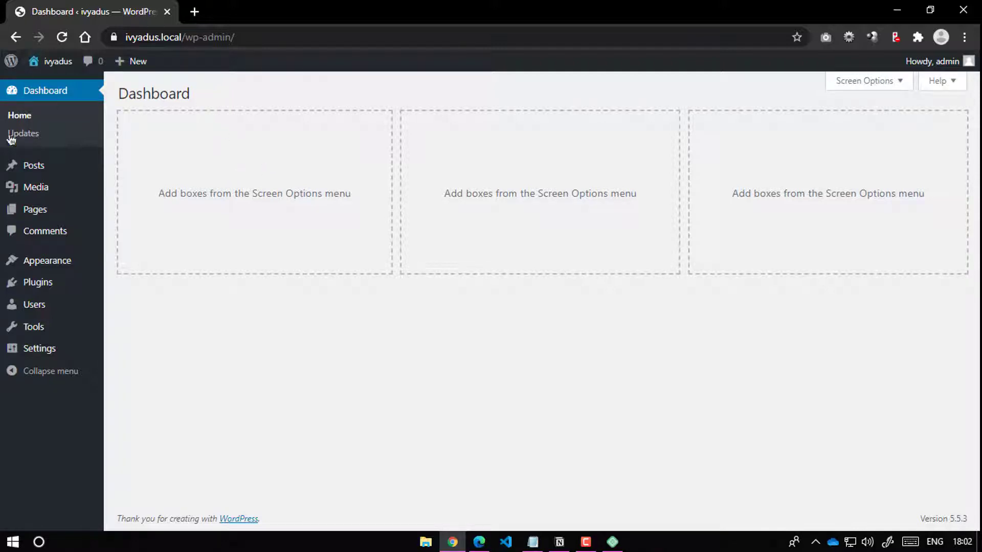
Step: Open General Settings, check the Permalinks settings, then return to General
mouse_move(10, 354)
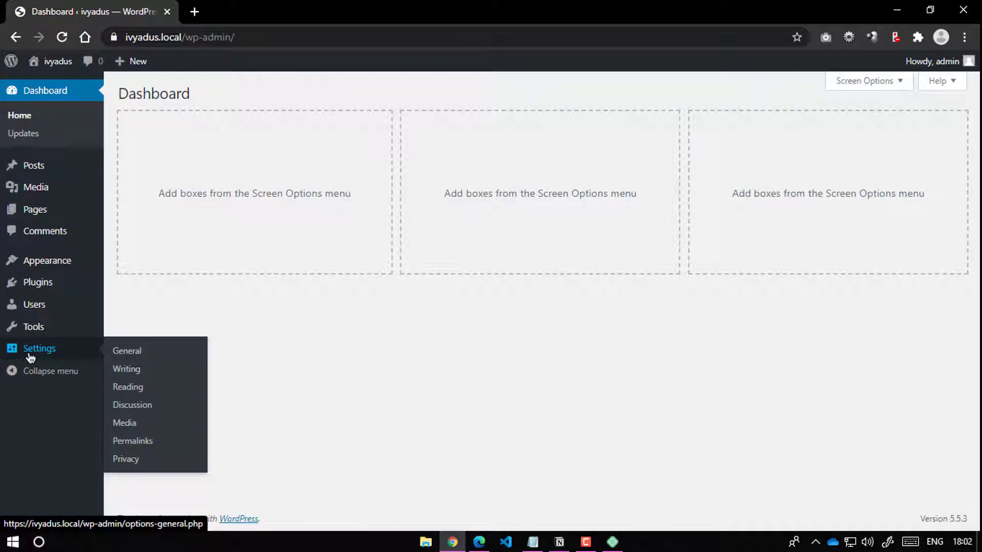
left_click(31, 357)
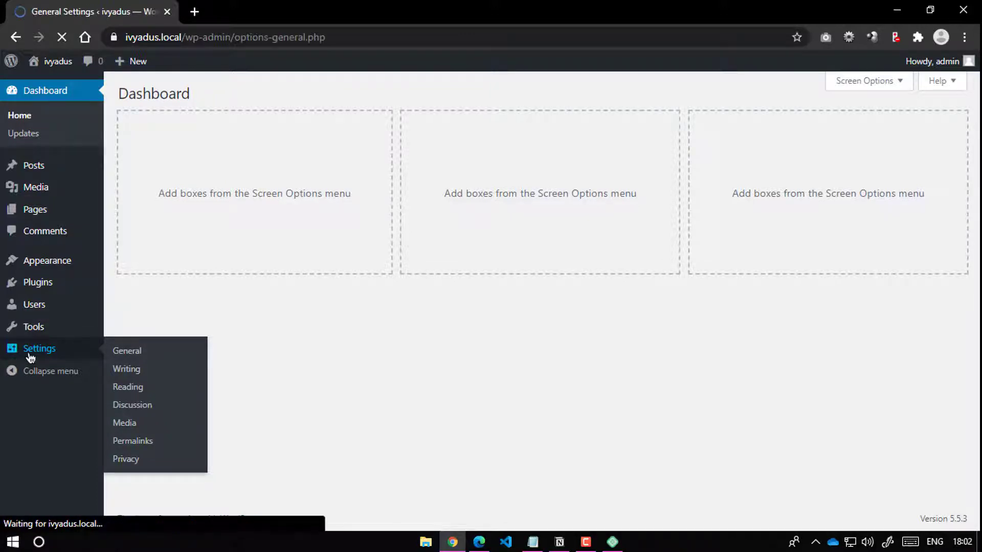
left_click(30, 418)
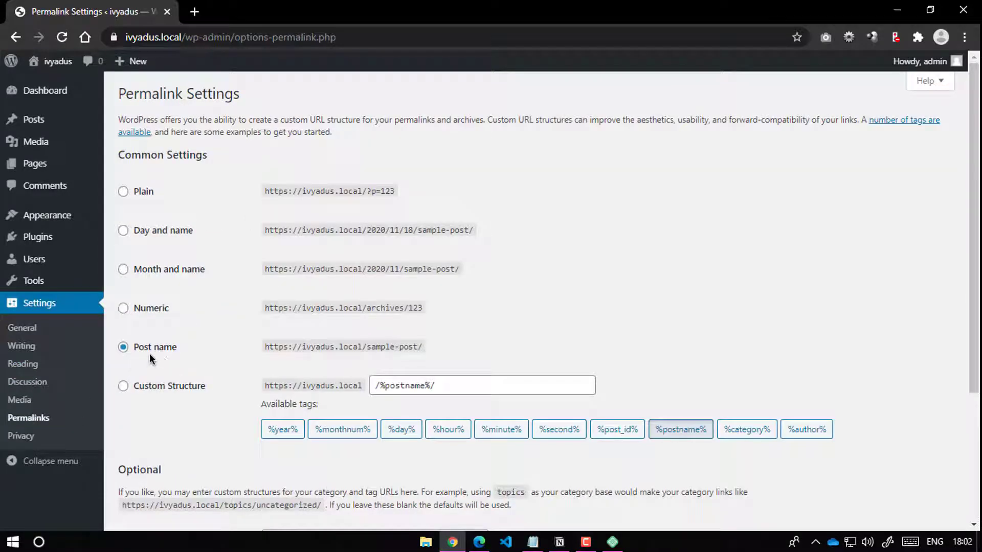
scroll(160, 355, "down", 4)
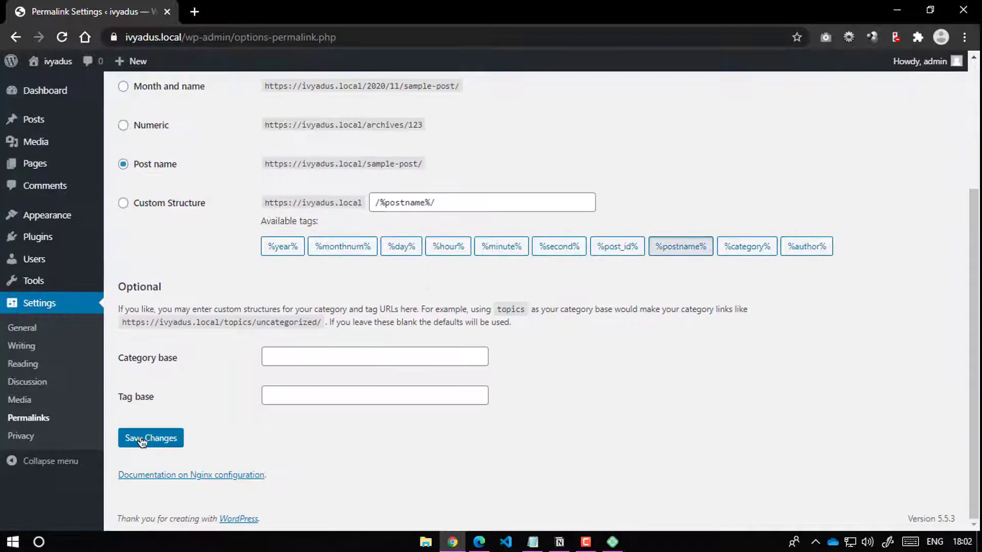
left_click(25, 328)
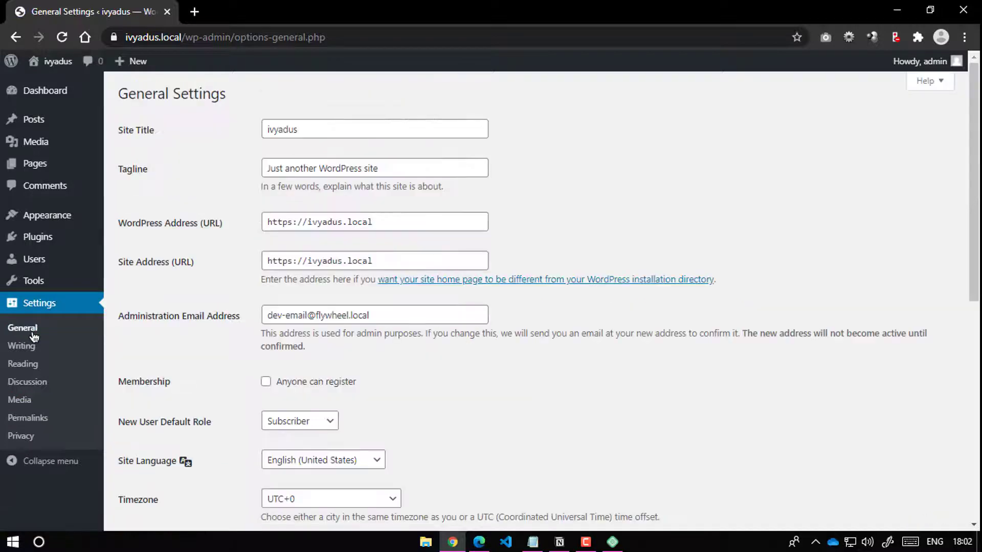
Step: Review the ivyadus site title and 'Just another WordPress site' tagline, then open Themes
left_click_drag(313, 128, 250, 125)
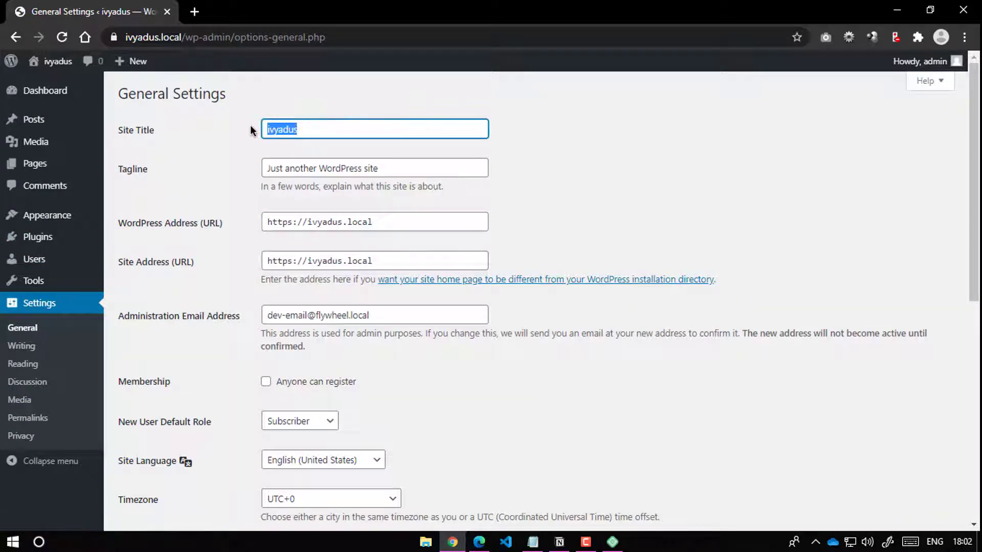
left_click_drag(398, 169, 228, 175)
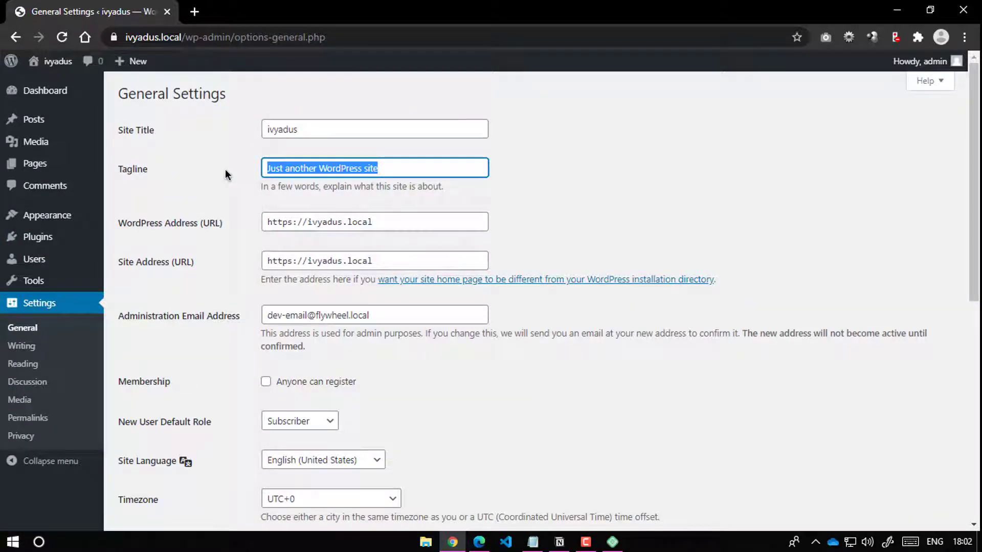
scroll(226, 173, "down", 5)
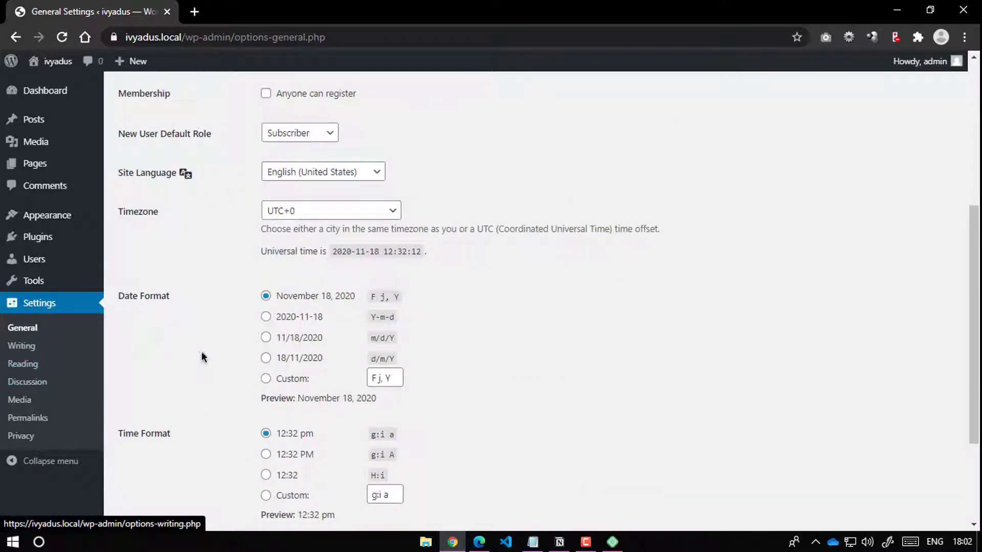
scroll(201, 353, "down", 3)
scroll(114, 403, "up", 10)
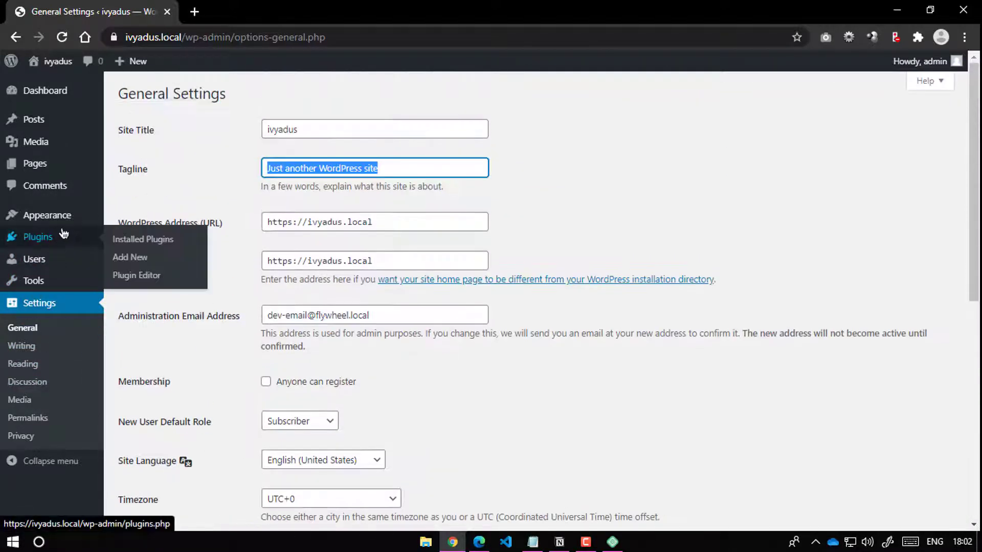
left_click(63, 217)
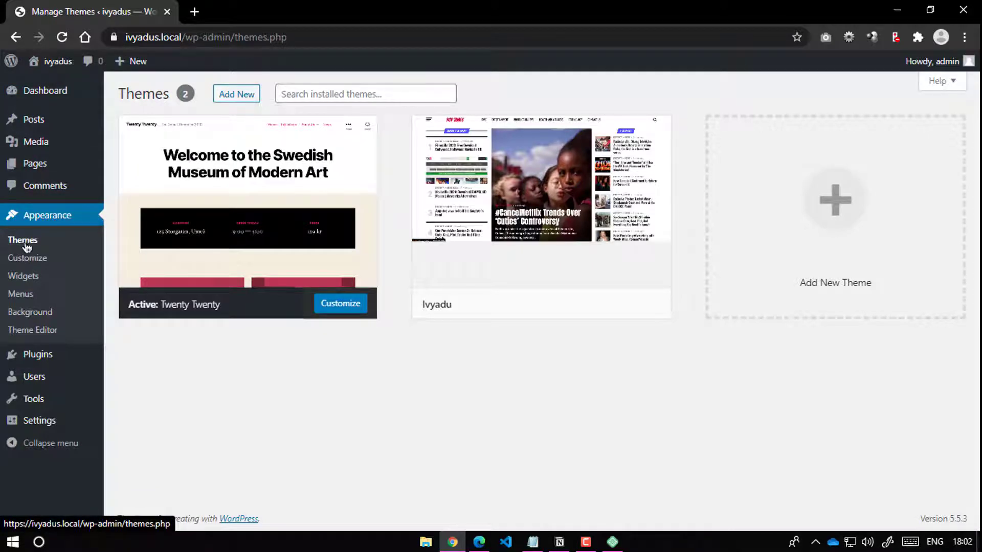
Step: Search the theme directory for 'mission', then install and activate Mission News
left_click(245, 95)
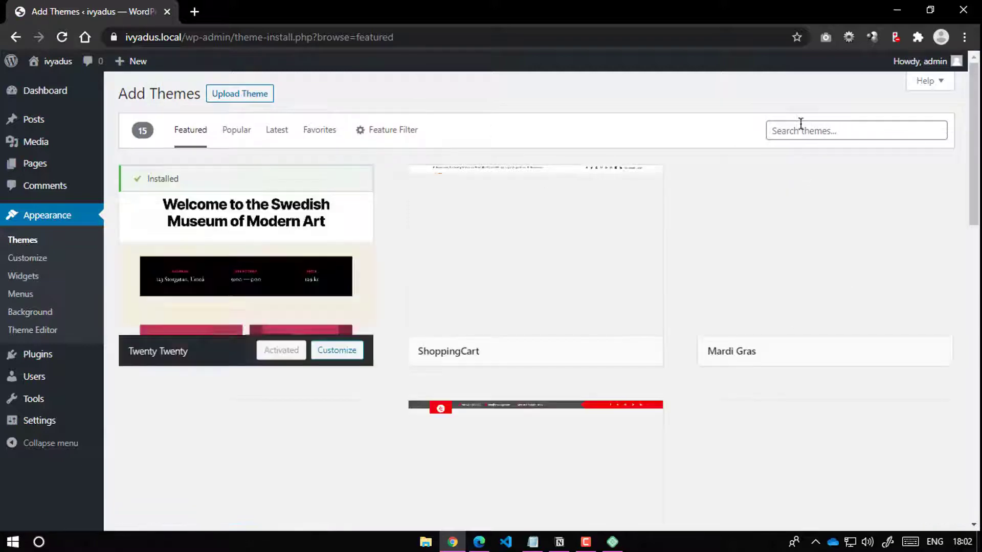
left_click(801, 125)
type("mis")
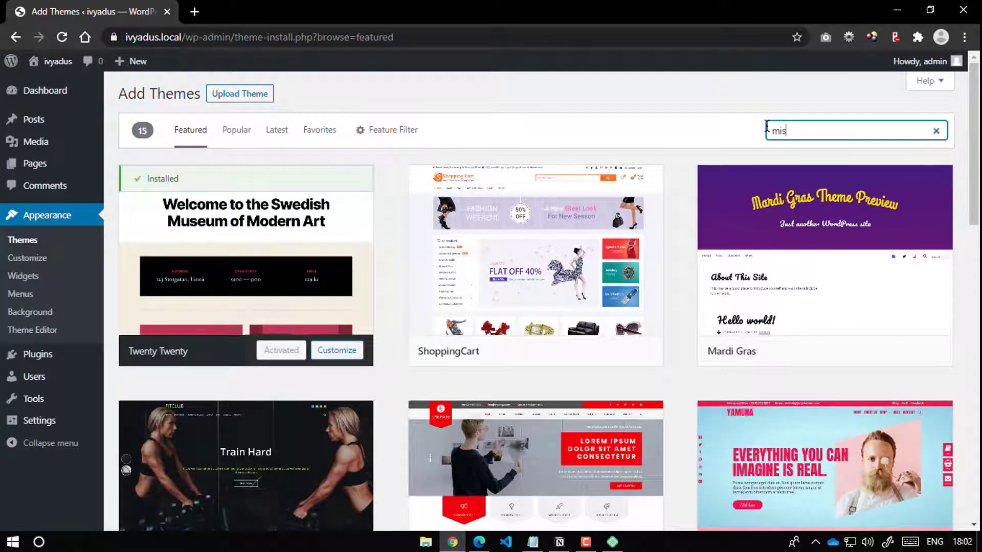
type("sion news")
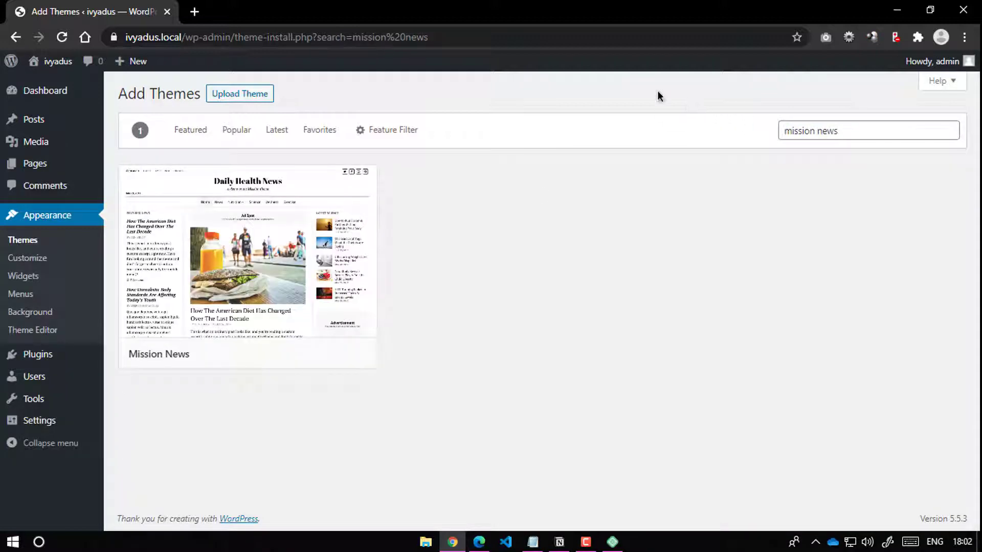
left_click(300, 355)
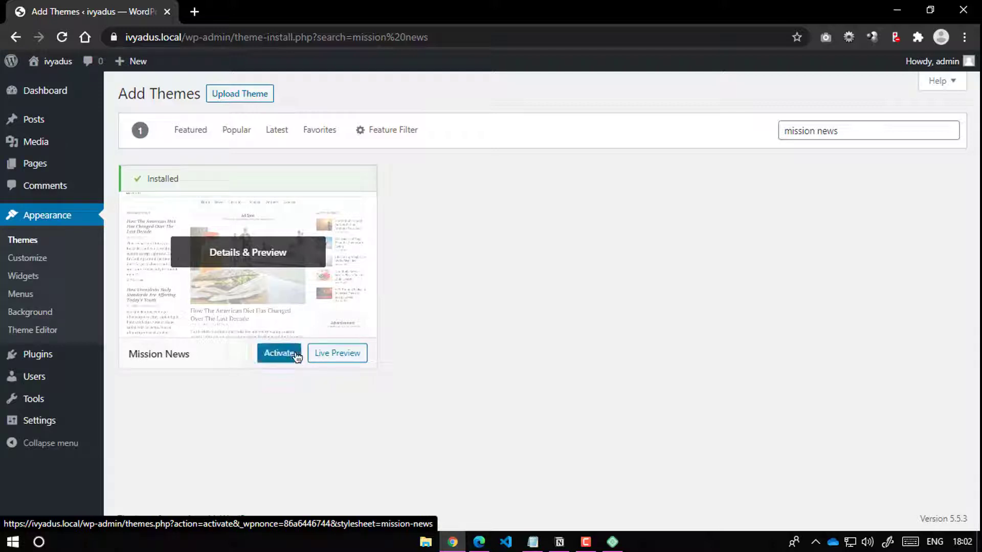
left_click(276, 353)
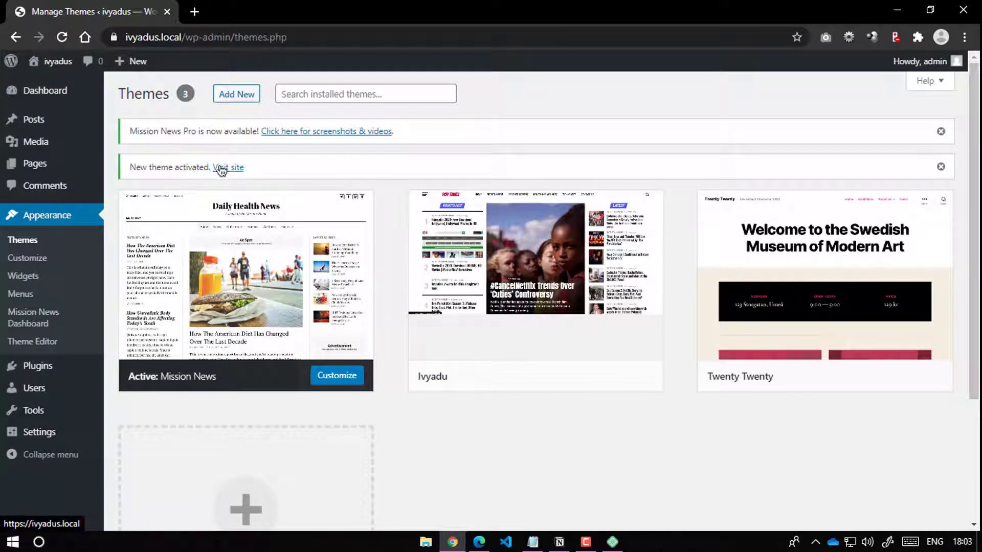
Step: Dismiss the theme notices and view the live Mission News site in a new tab
left_click(941, 131)
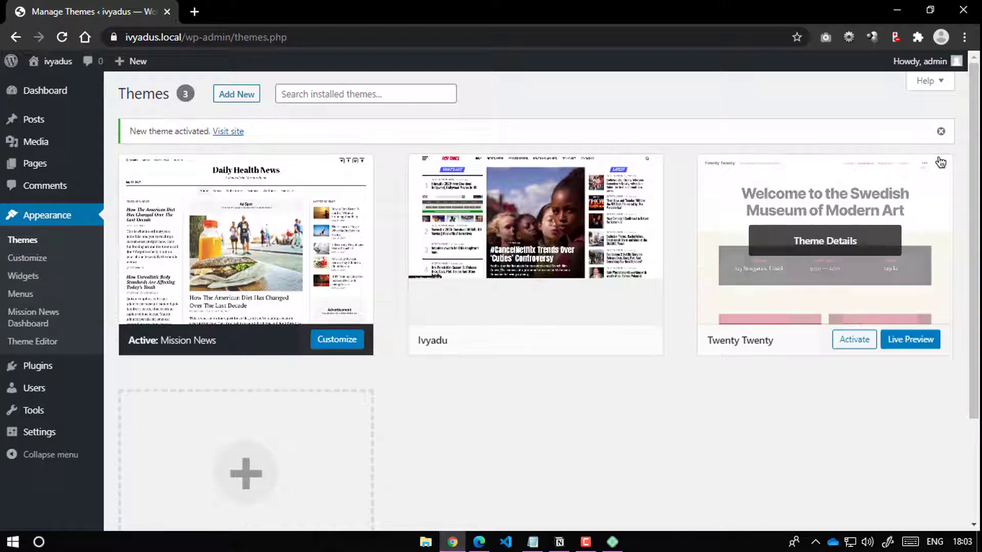
left_click(939, 131)
mouse_move(58, 61)
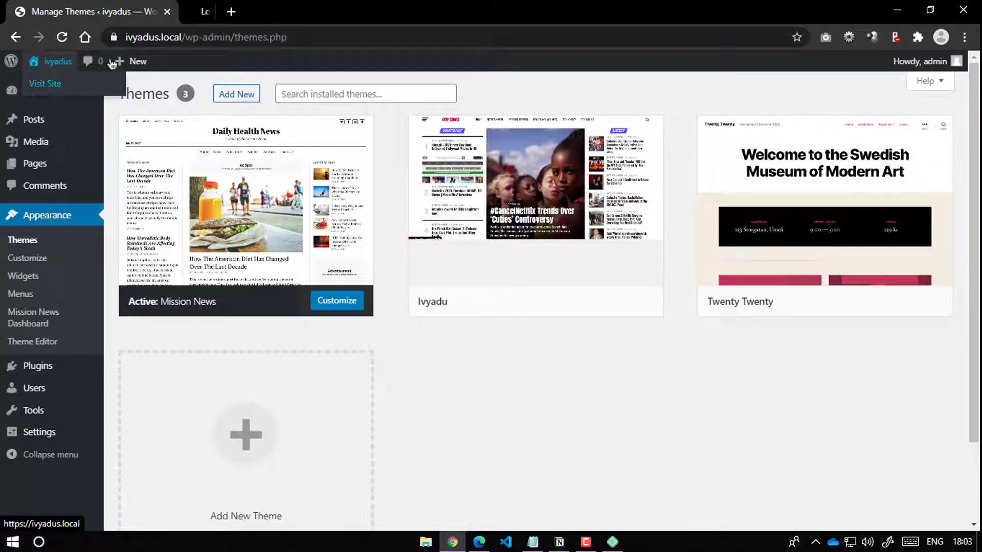
middle_click(51, 83)
left_click(221, 11)
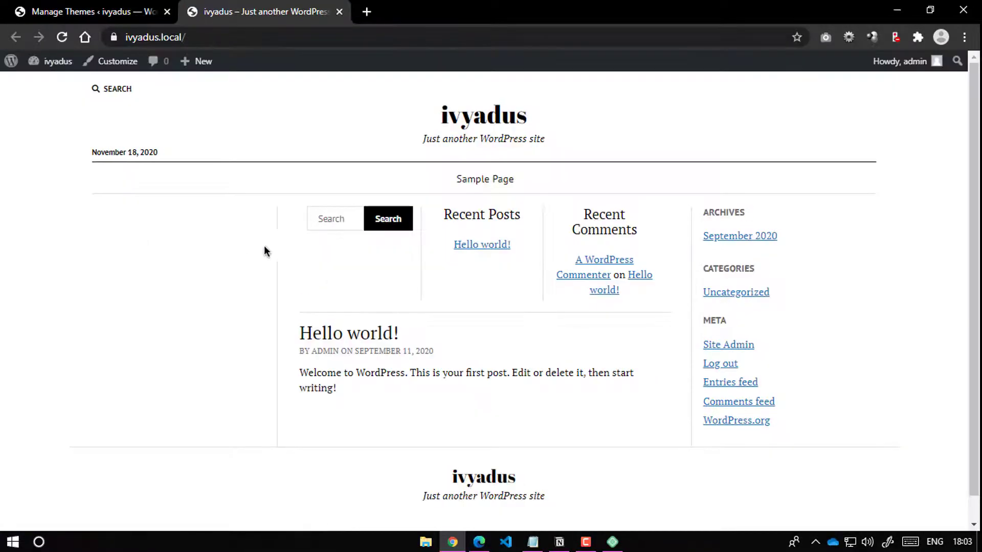
scroll(264, 248, "down", 1)
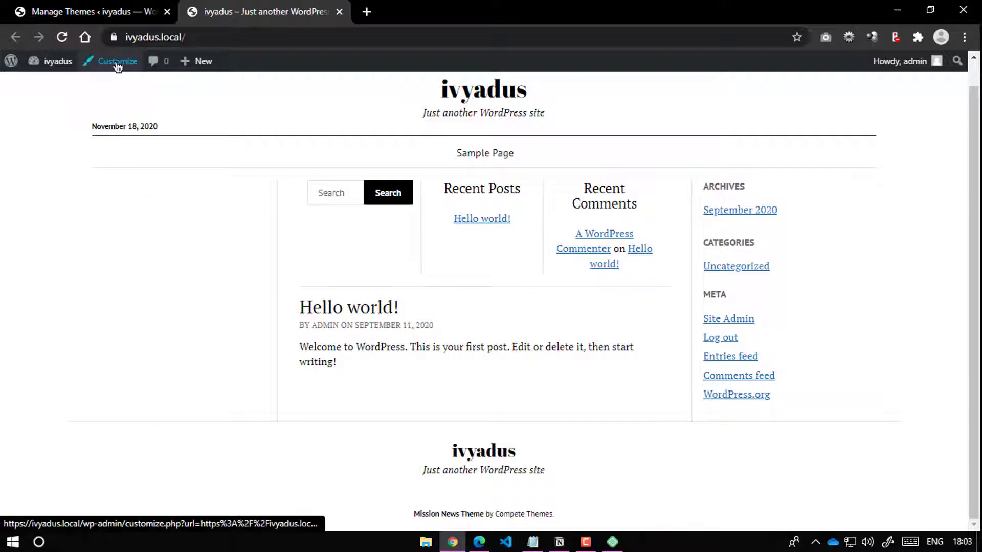
Step: Return to the Themes admin page and launch the Customizer
left_click(118, 12)
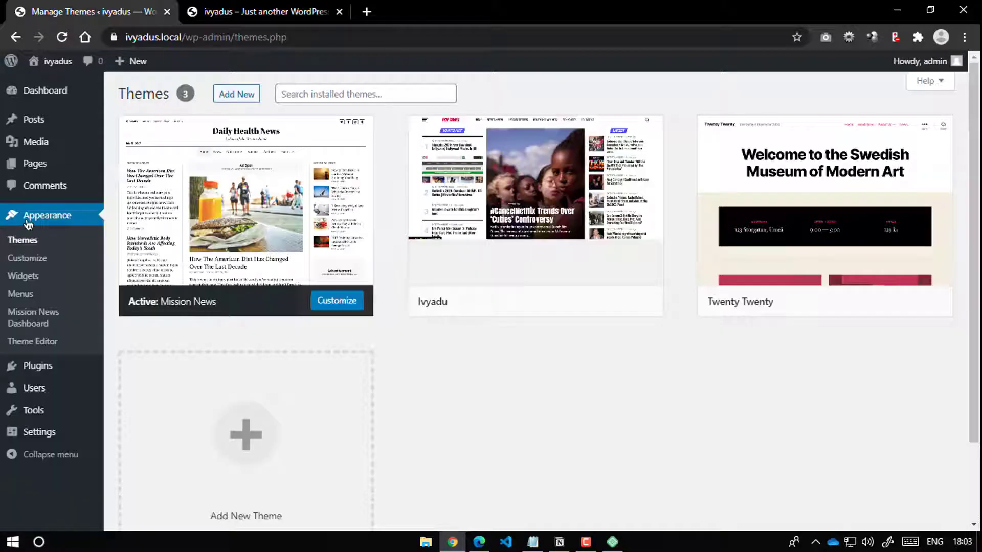
left_click(42, 254)
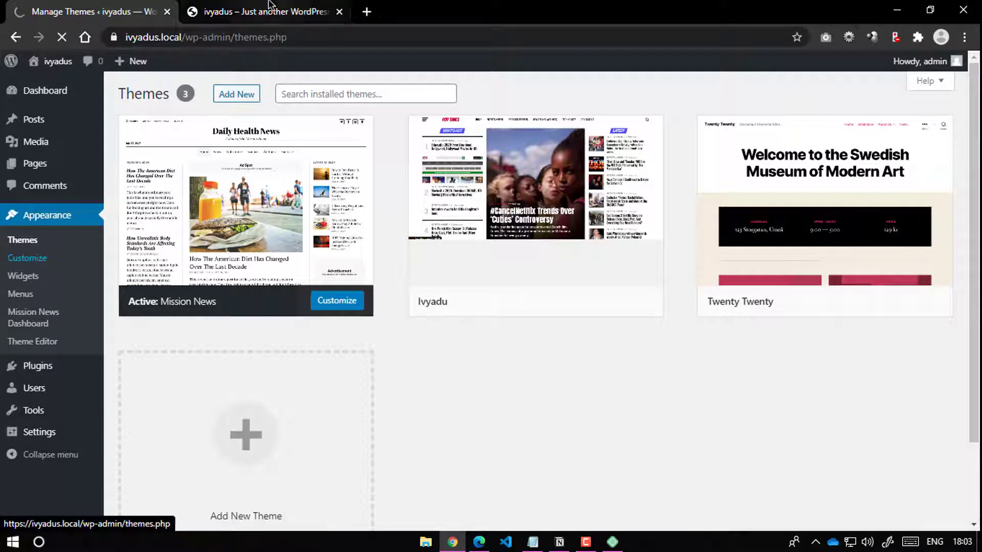
left_click(265, 11)
left_click(121, 11)
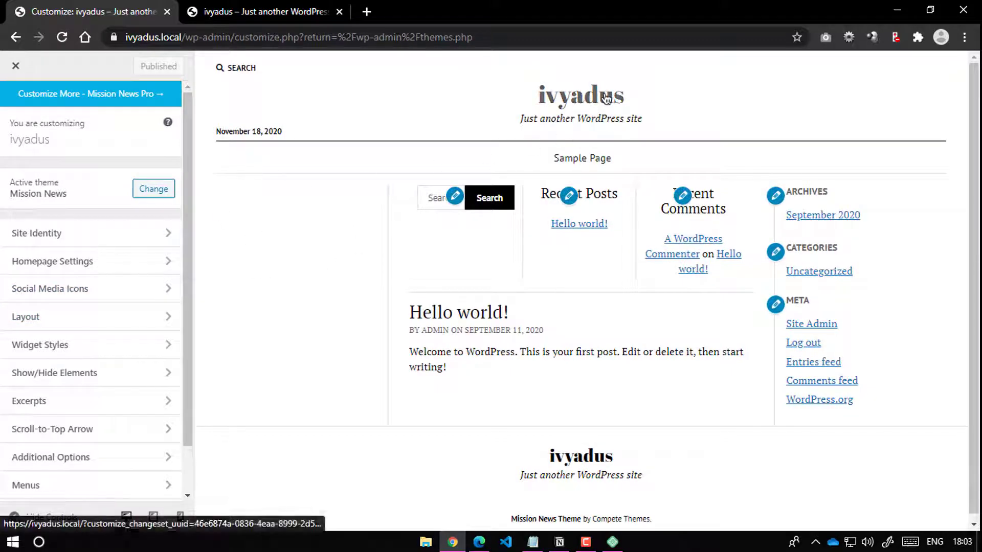
Step: Change the Site Title from 'ivyadus' to 'ivyadu' in Site Identity
left_click(110, 233)
left_click(38, 220)
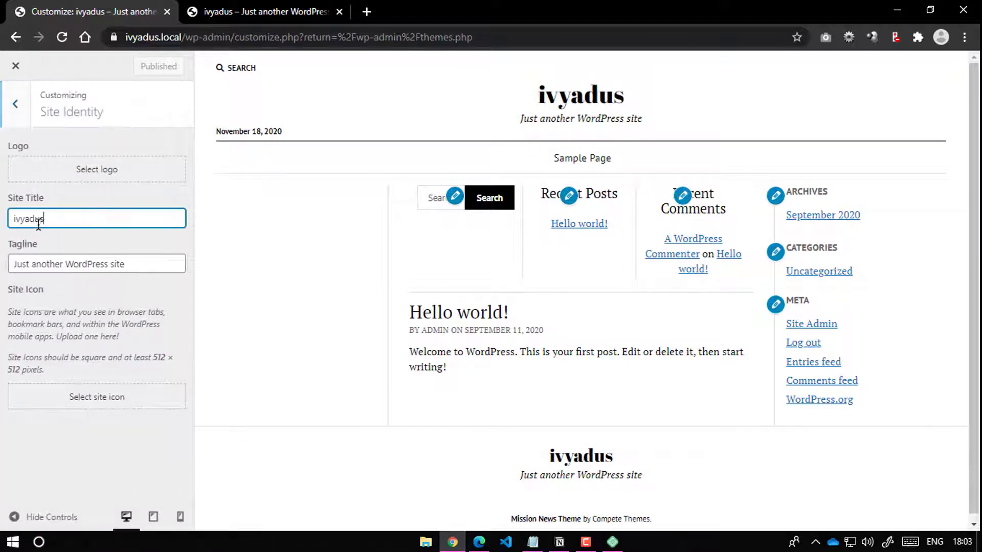
key("BackSpace")
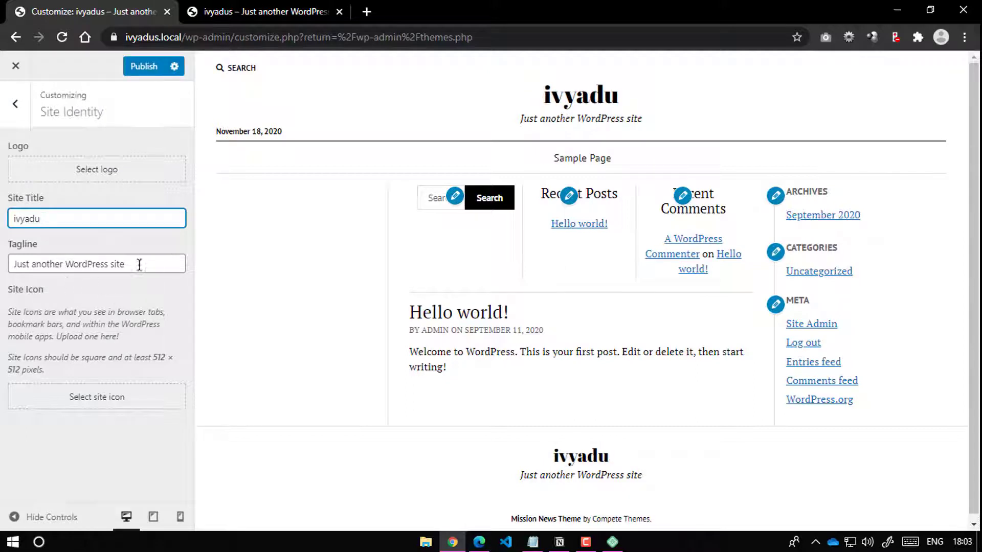
left_click_drag(138, 265, 4, 266)
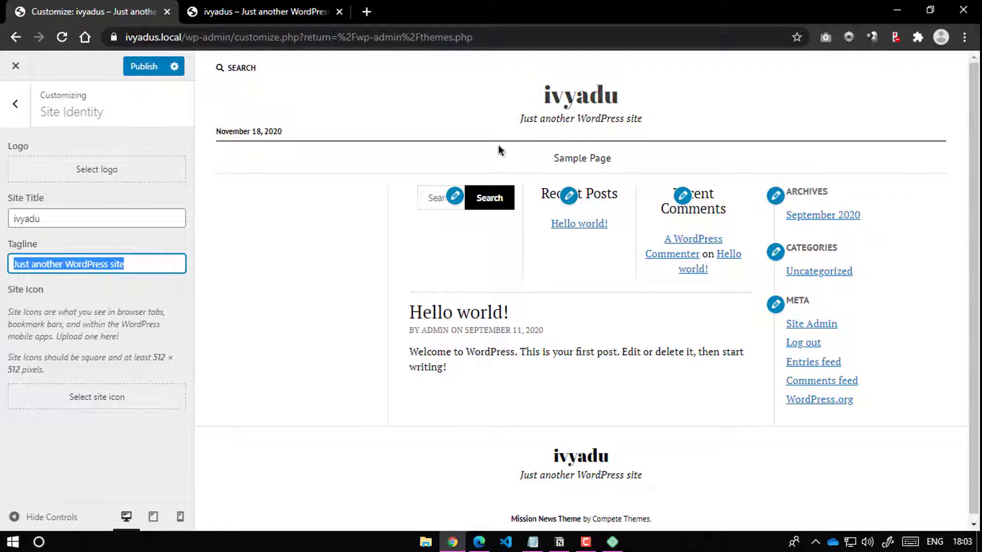
left_click_drag(18, 219, 50, 219)
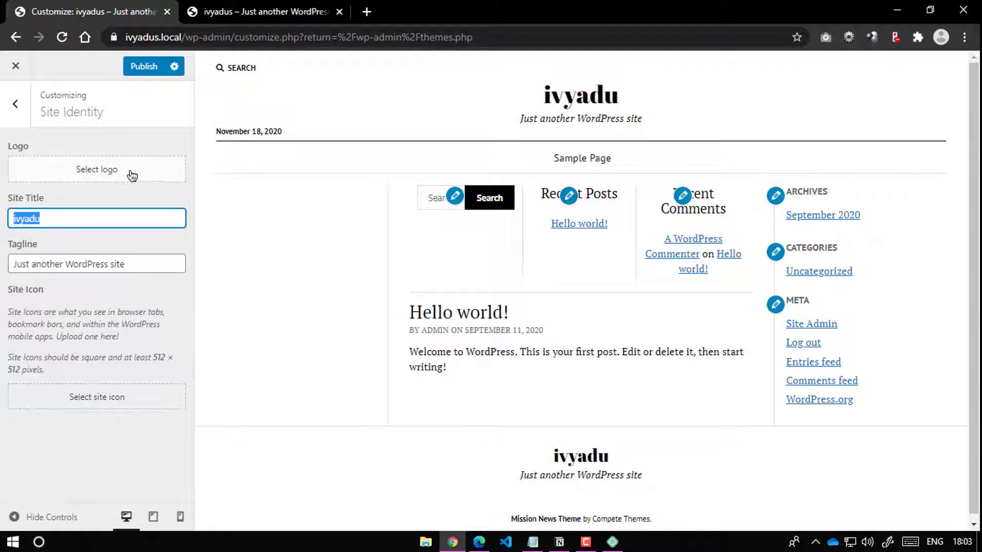
Step: Check the logo and site icon pickers without choosing images, then view Homepage Settings
left_click(100, 172)
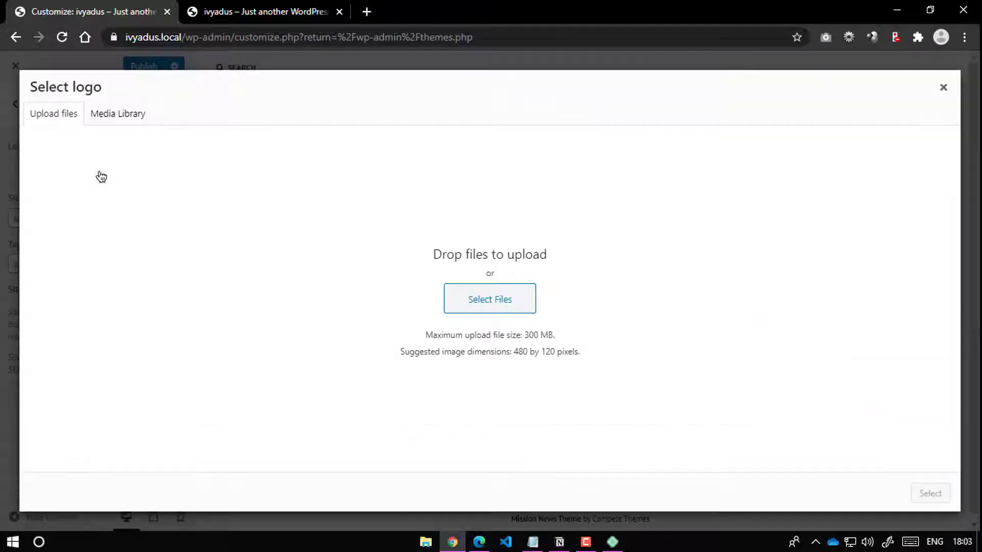
left_click(943, 88)
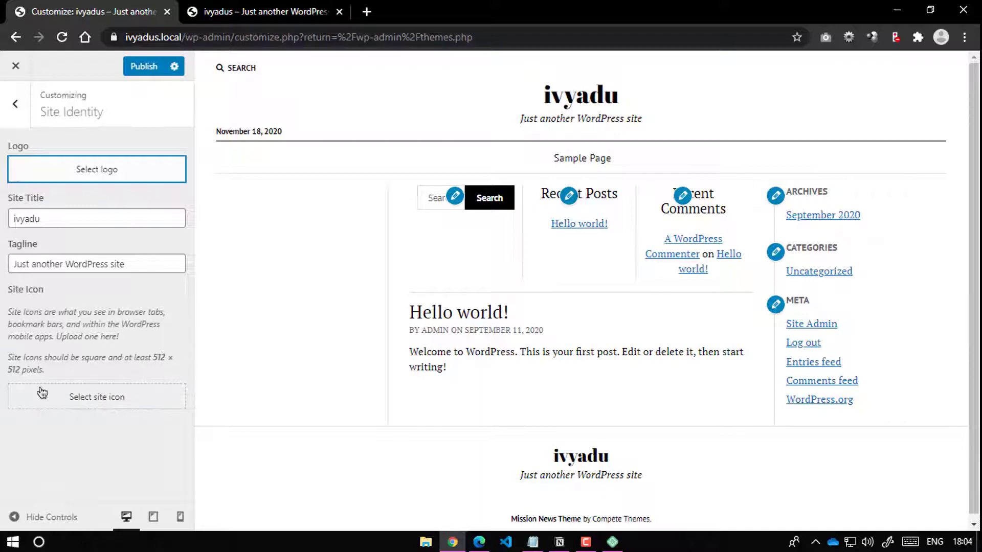
left_click(104, 403)
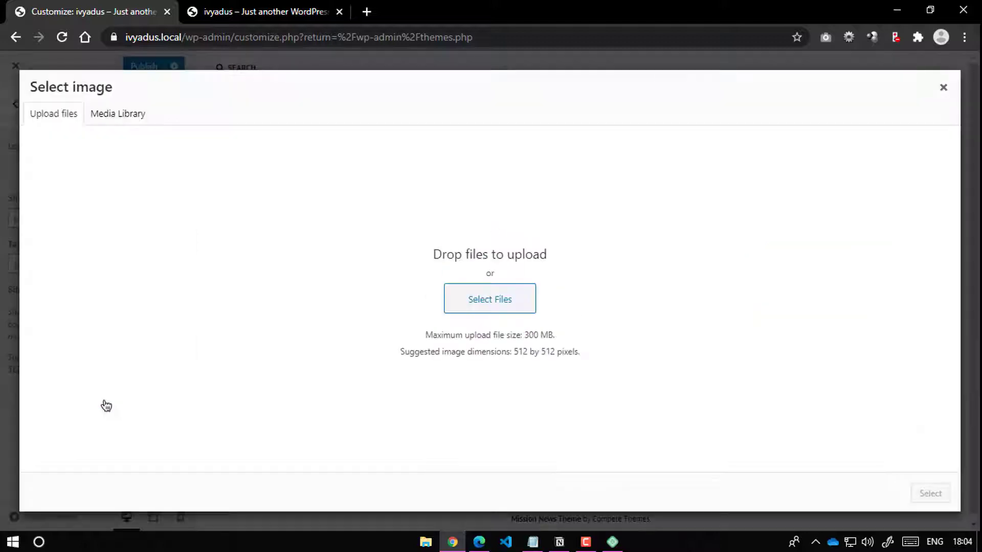
left_click(943, 87)
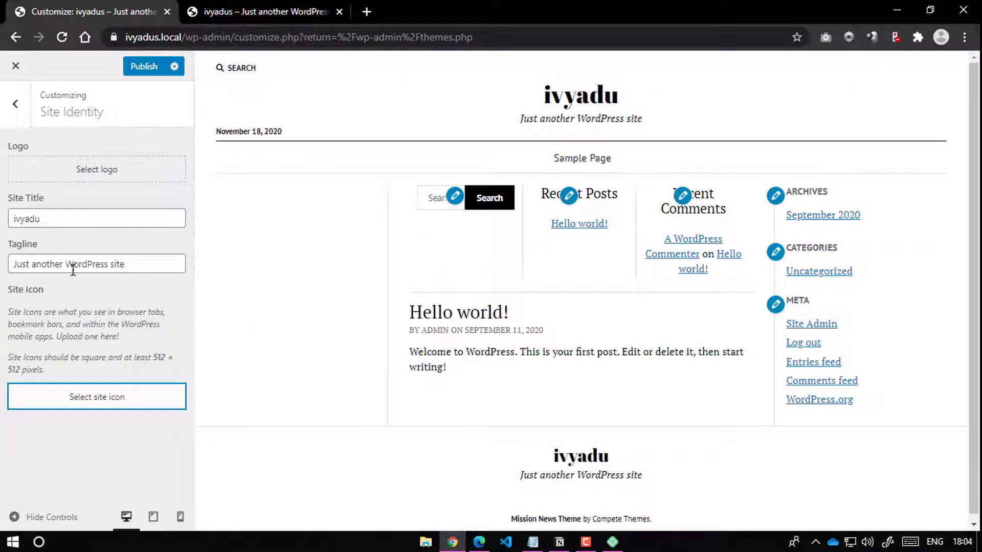
left_click(15, 104)
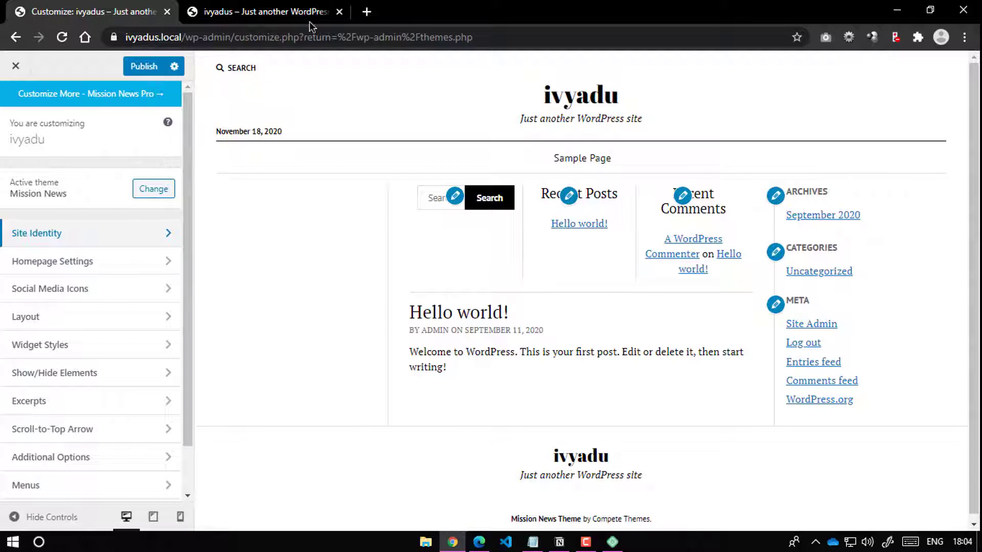
left_click(43, 266)
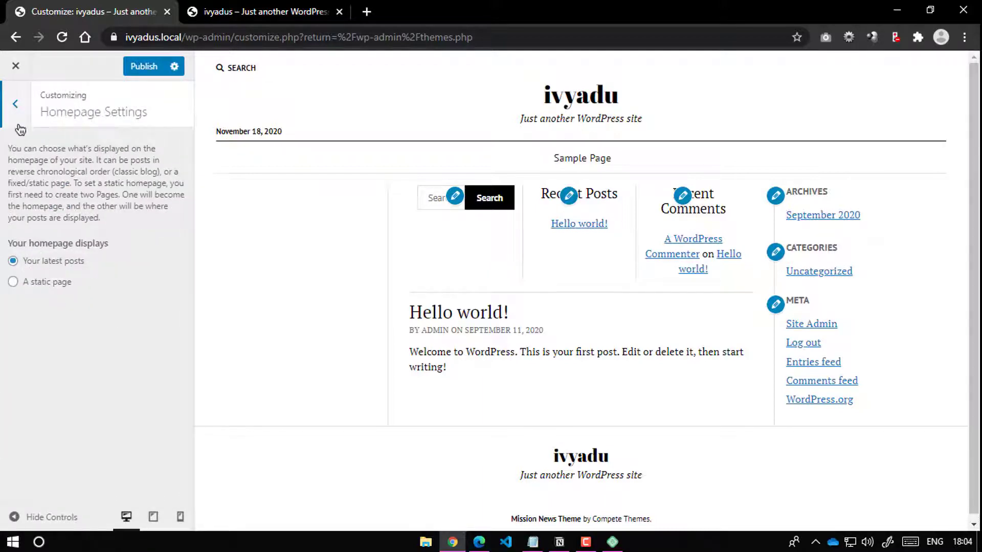
Step: Enter '#' as the Twitter, Facebook and Instagram profile URLs in Social Media Icons
left_click(16, 105)
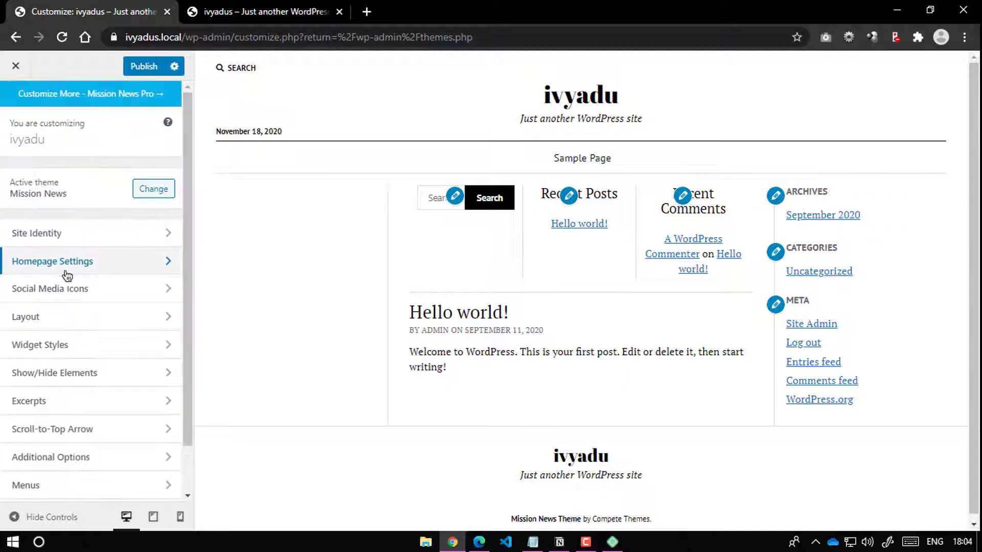
left_click(59, 293)
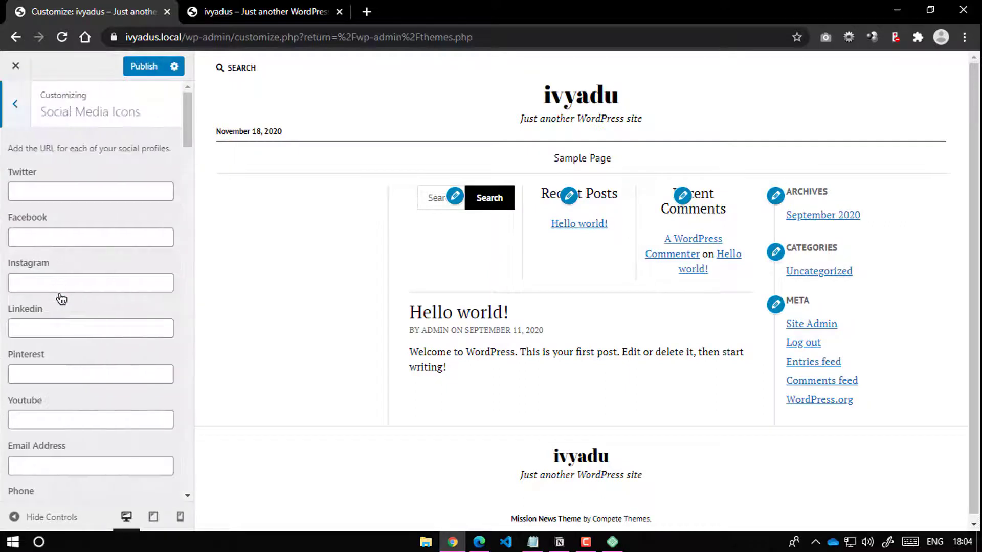
scroll(110, 246, "down", 8)
scroll(127, 247, "up", 6)
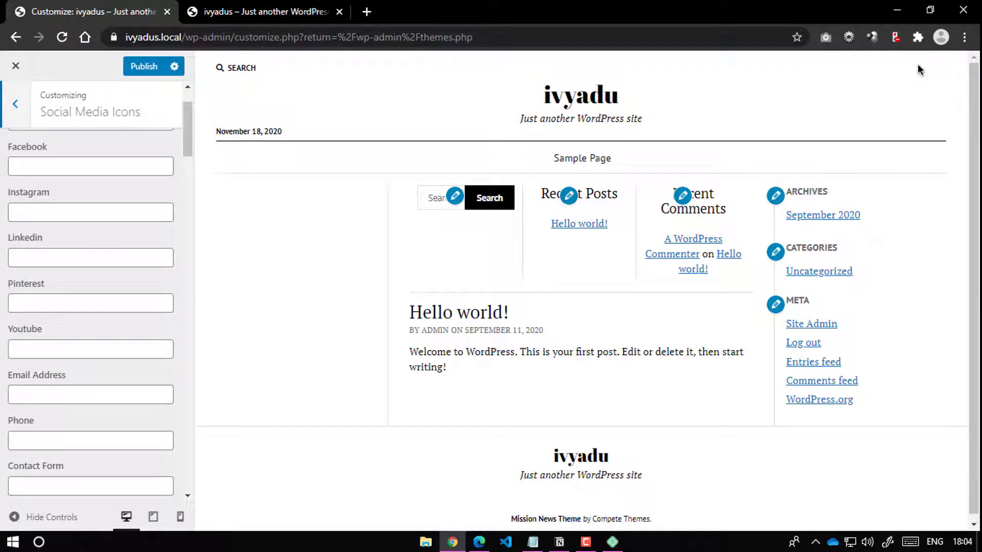
scroll(68, 173, "up", 2)
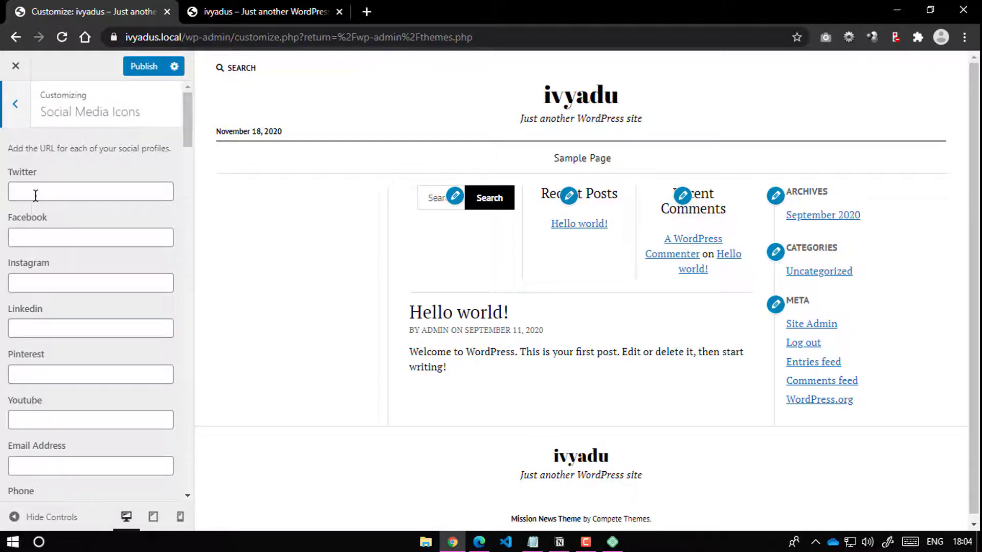
left_click(35, 193)
type("#")
left_click(32, 234)
type("#")
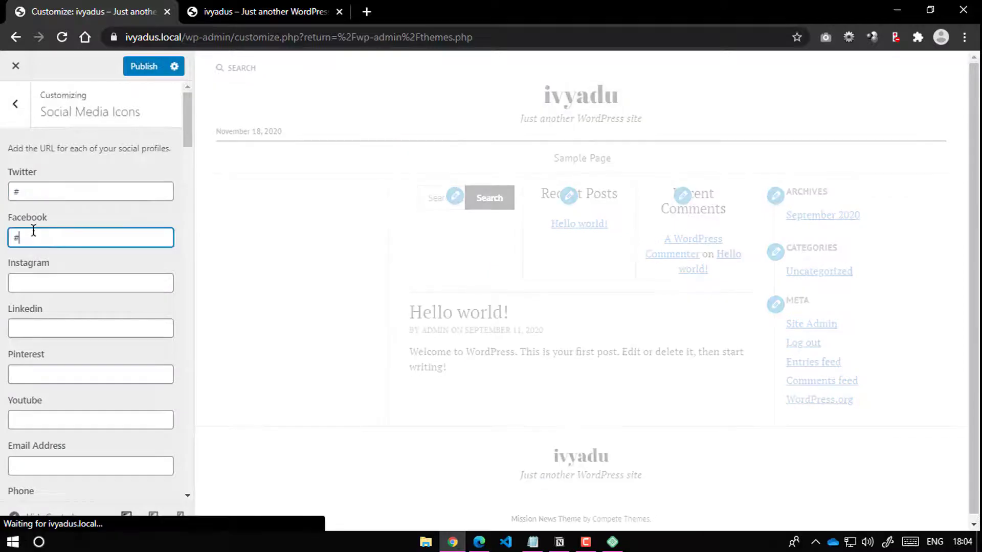
left_click(36, 282)
type("#")
Step: Enter '#' for the LinkedIn, Pinterest and YouTube profile URLs, then return to the main list
scroll(38, 335, "down", 1)
left_click(40, 255)
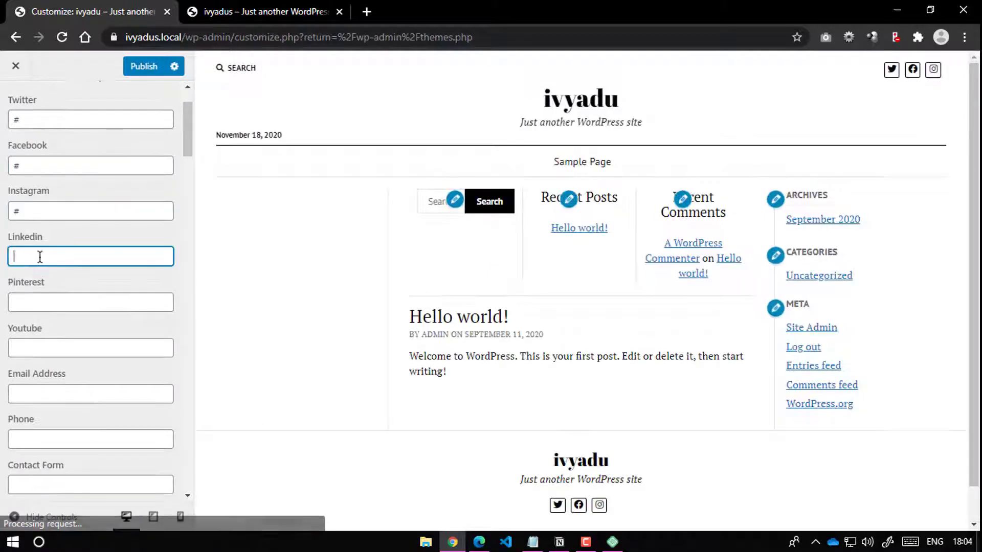
type("#")
left_click(46, 303)
type("#")
left_click(25, 349)
type("#")
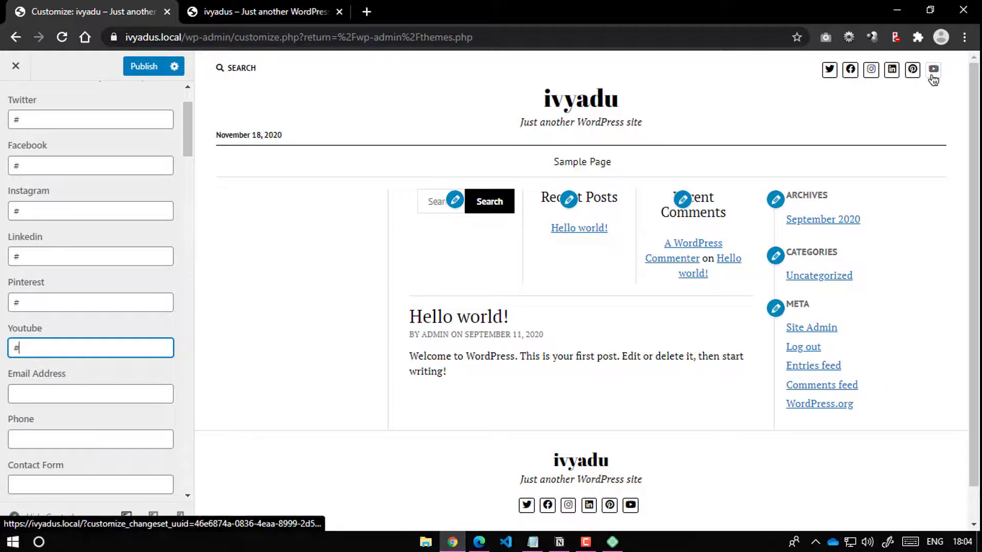
scroll(688, 324, "down", 1)
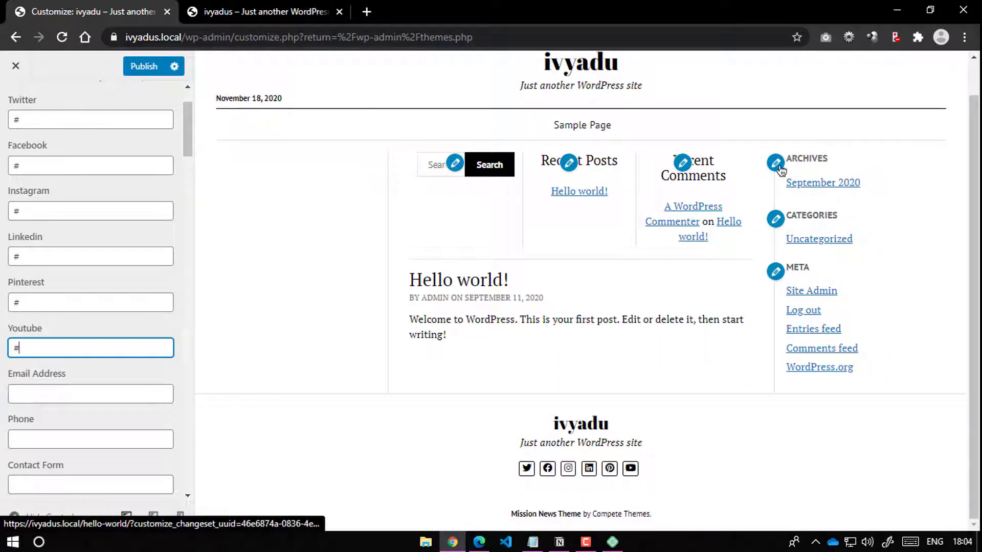
scroll(611, 470, "up", 1)
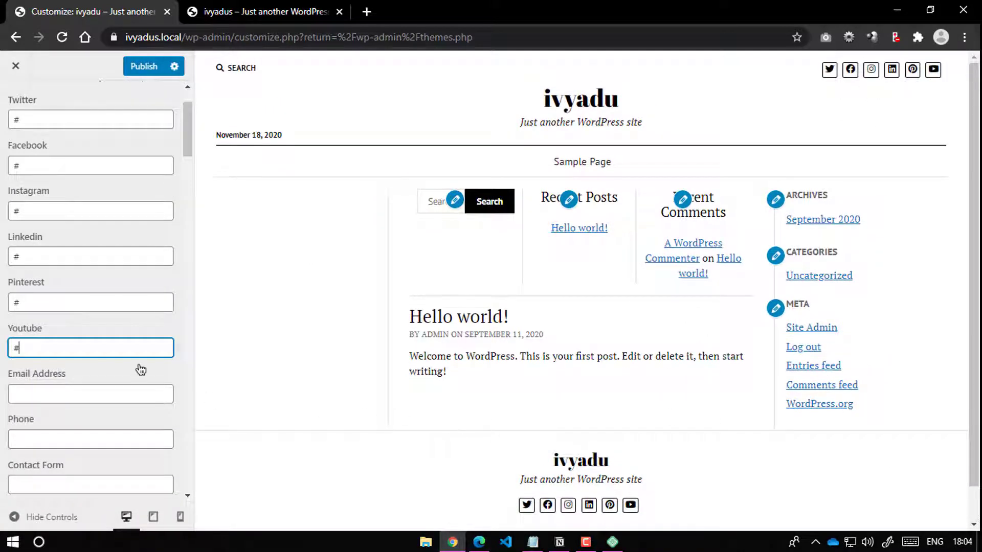
scroll(60, 234, "up", 2)
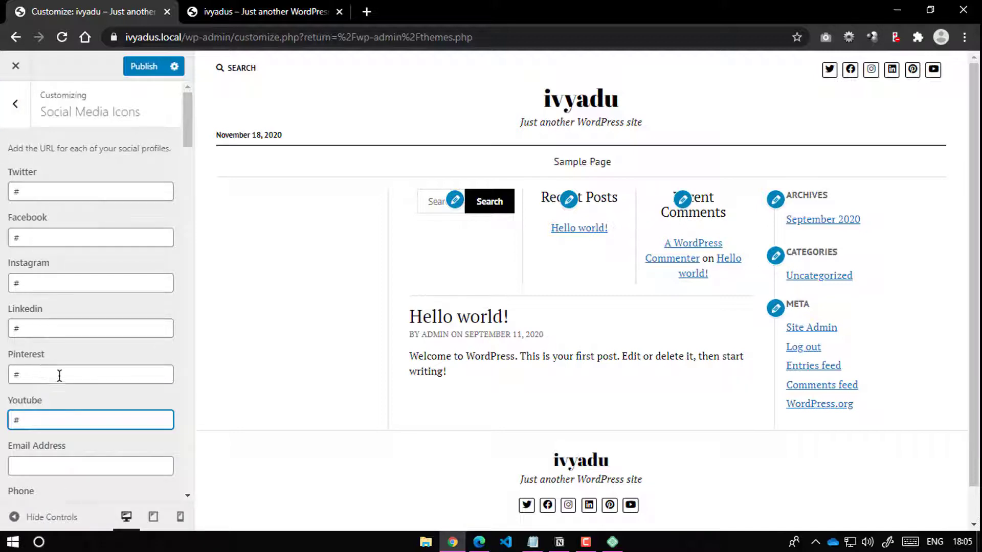
left_click(19, 106)
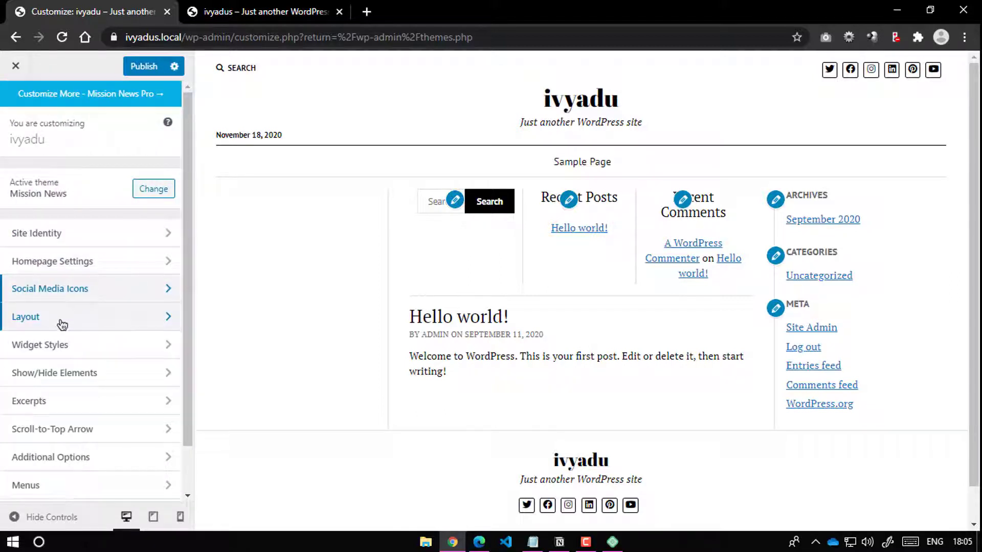
left_click(62, 323)
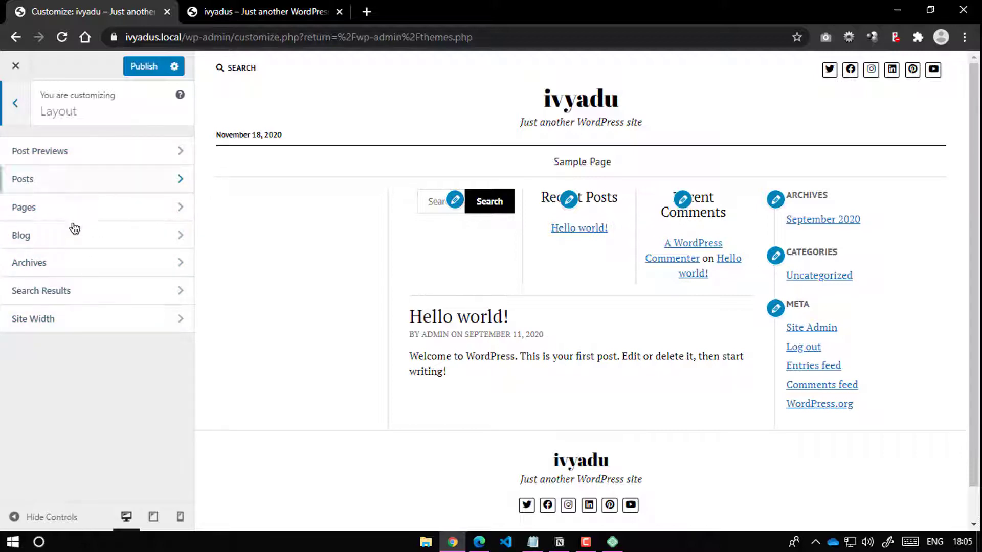
left_click(75, 326)
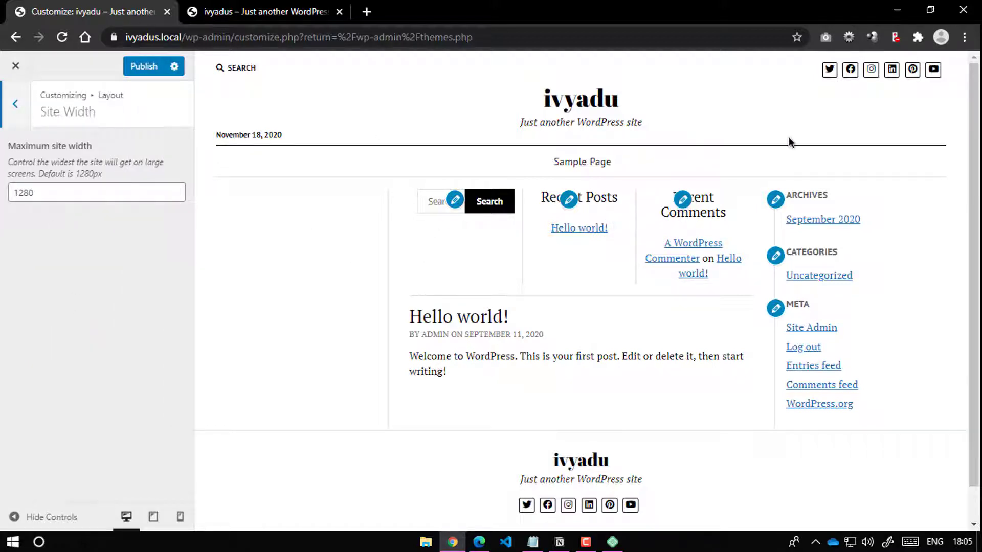
left_click(44, 194)
double_click(36, 194)
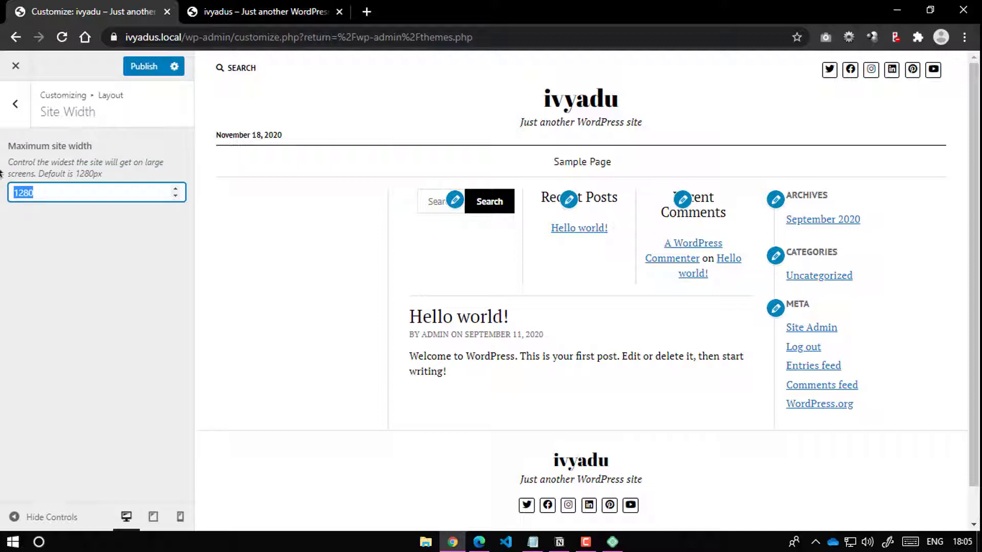
left_click(16, 104)
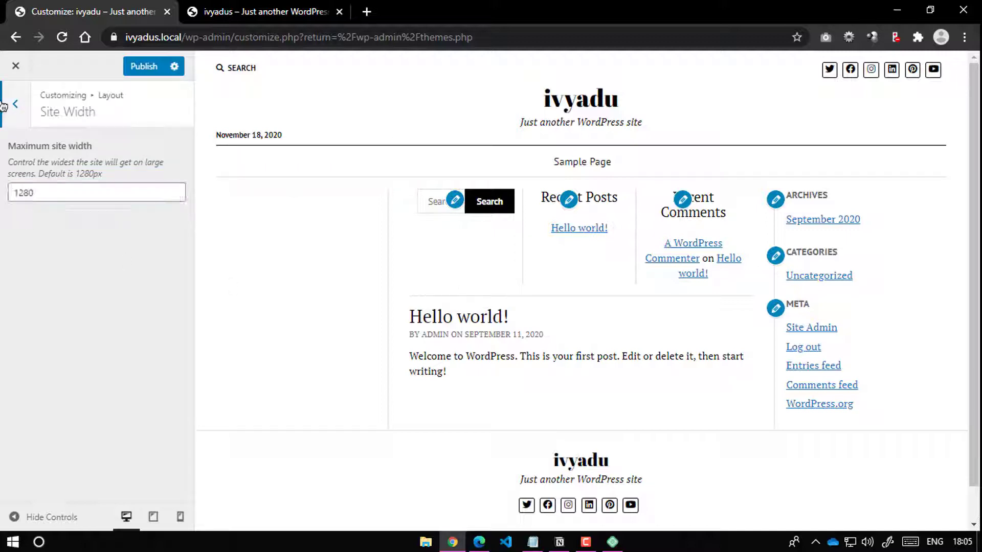
left_click(85, 289)
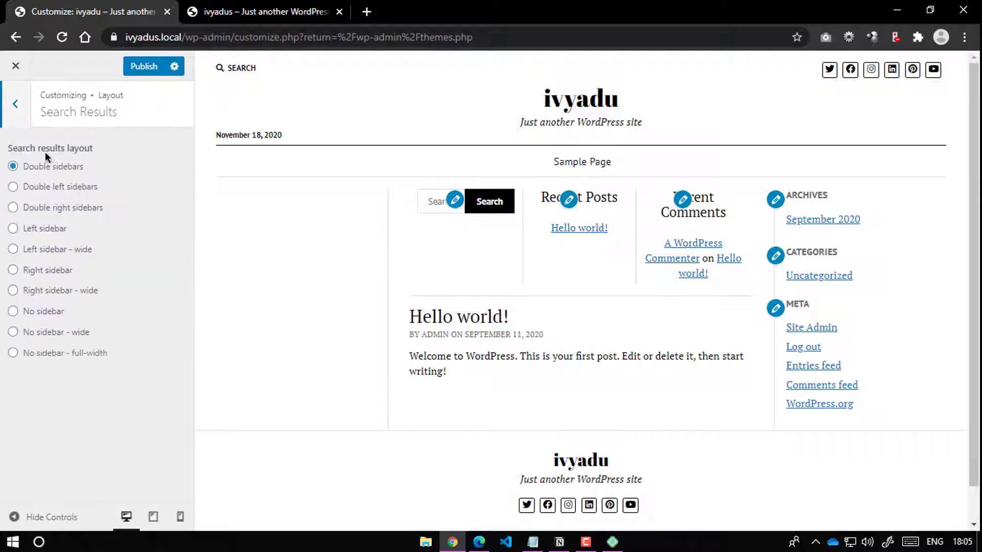
left_click(15, 104)
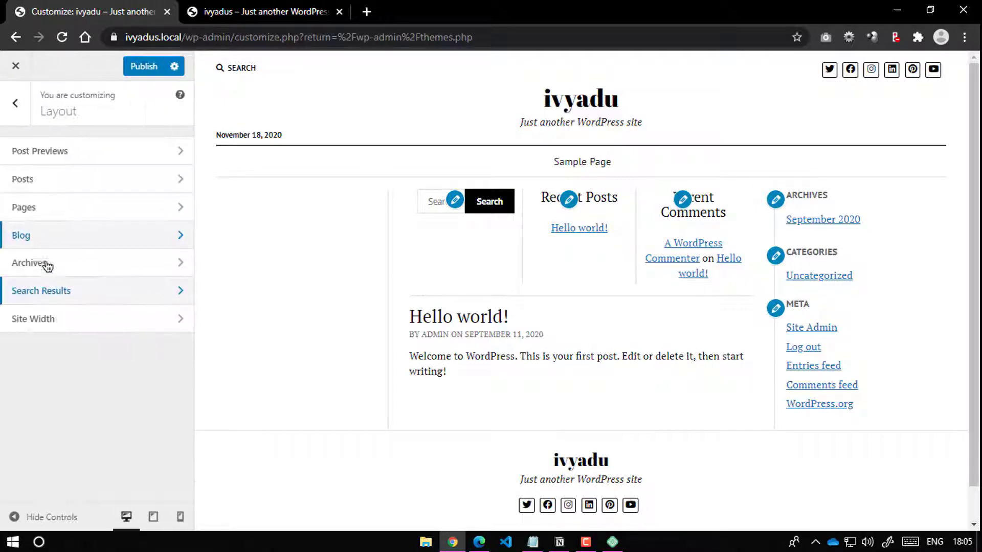
left_click(45, 261)
left_click(6, 113)
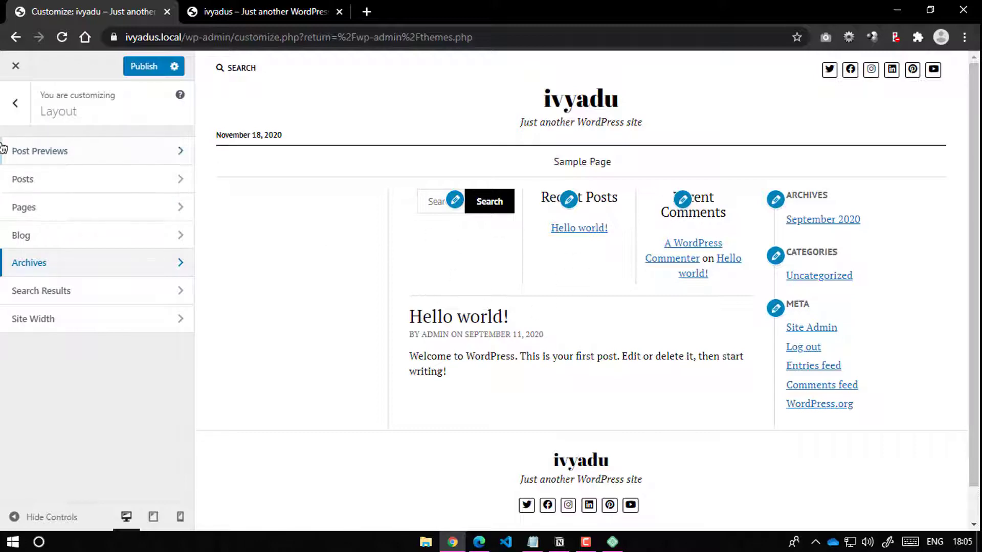
left_click(15, 104)
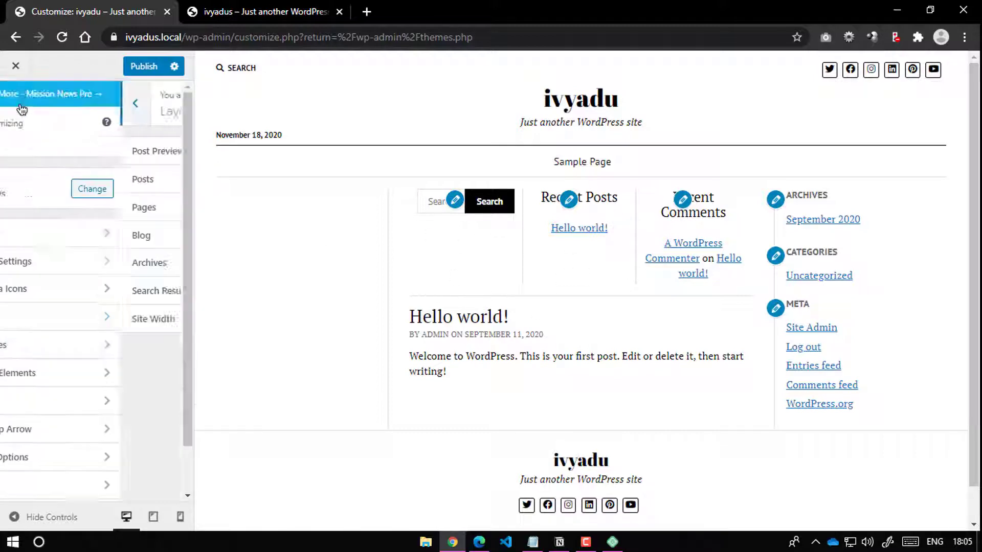
left_click(48, 351)
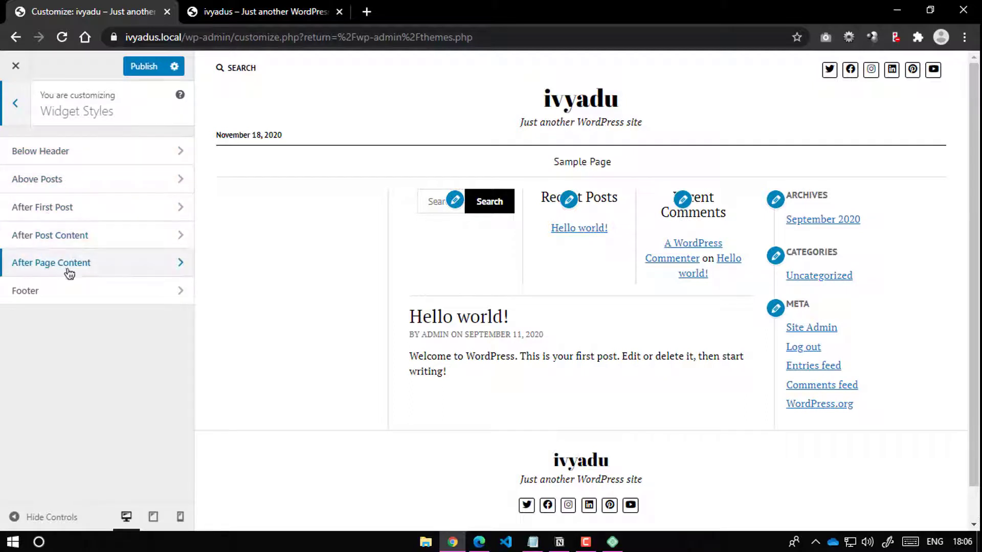
left_click(66, 299)
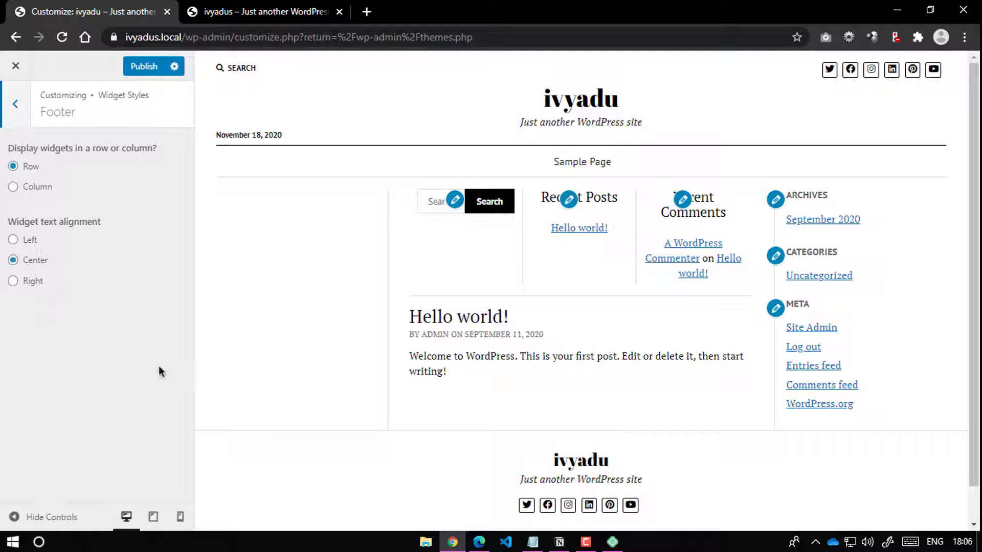
left_click(13, 241)
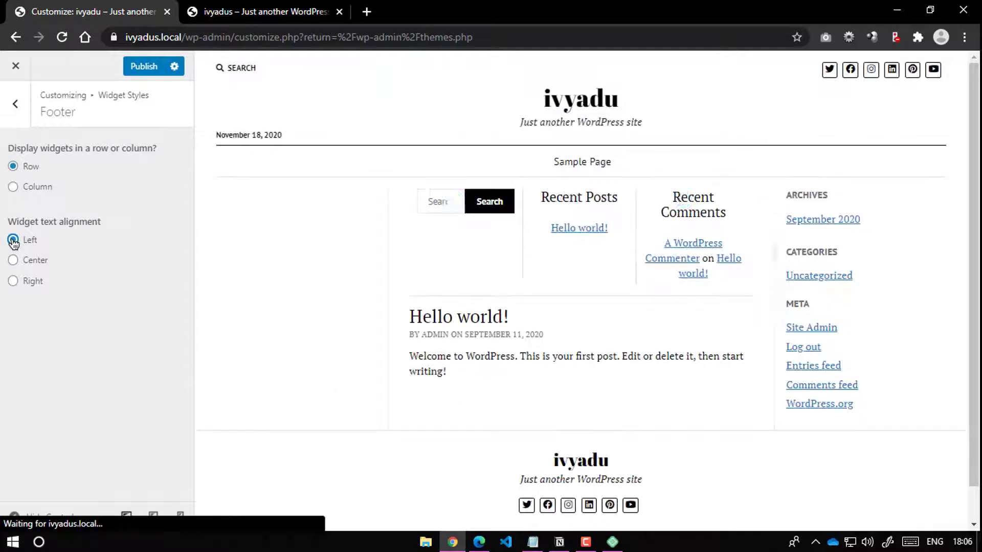
scroll(658, 447, "down", 1)
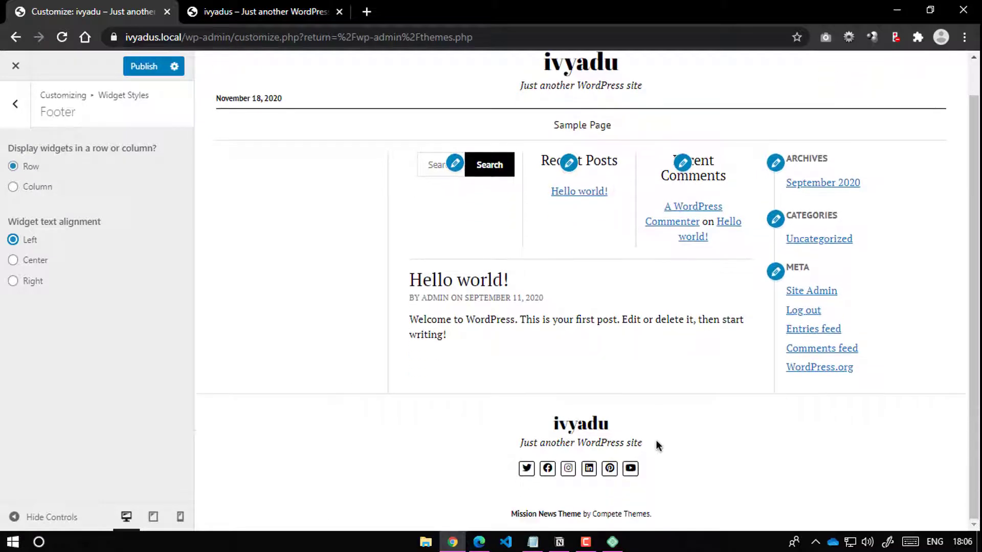
left_click(15, 261)
left_click_drag(7, 223, 53, 222)
left_click(95, 288)
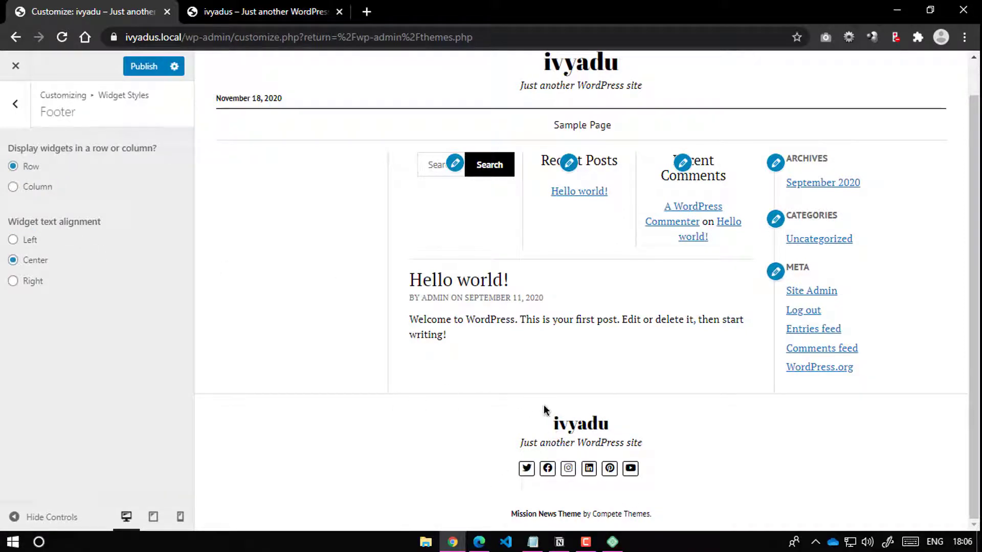
left_click(15, 104)
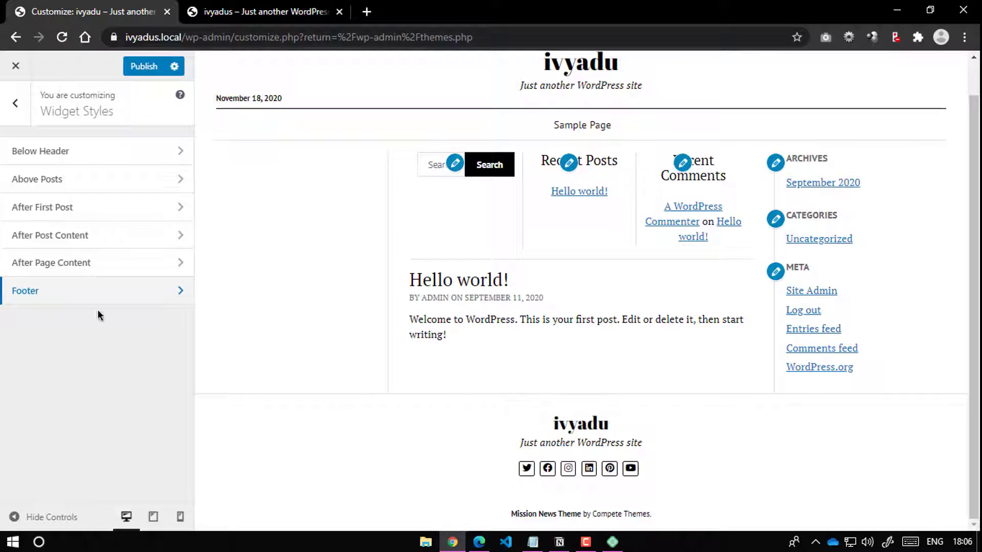
left_click(89, 271)
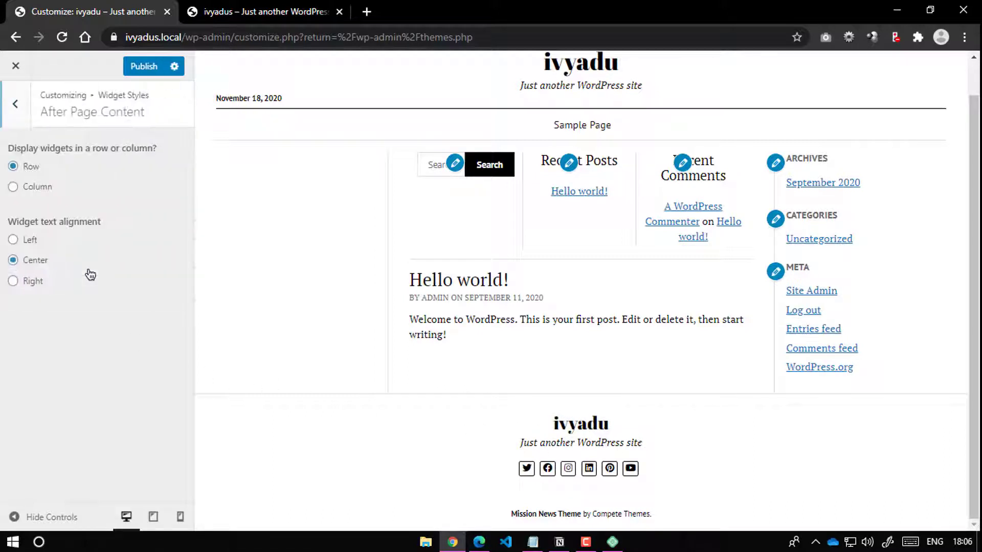
left_click(3, 116)
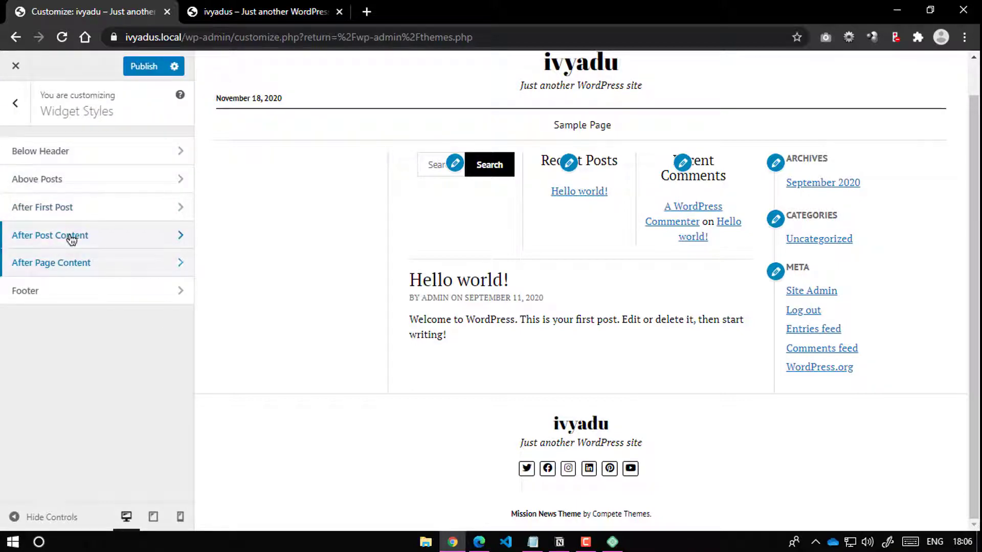
left_click(72, 236)
left_click(16, 106)
left_click(16, 106)
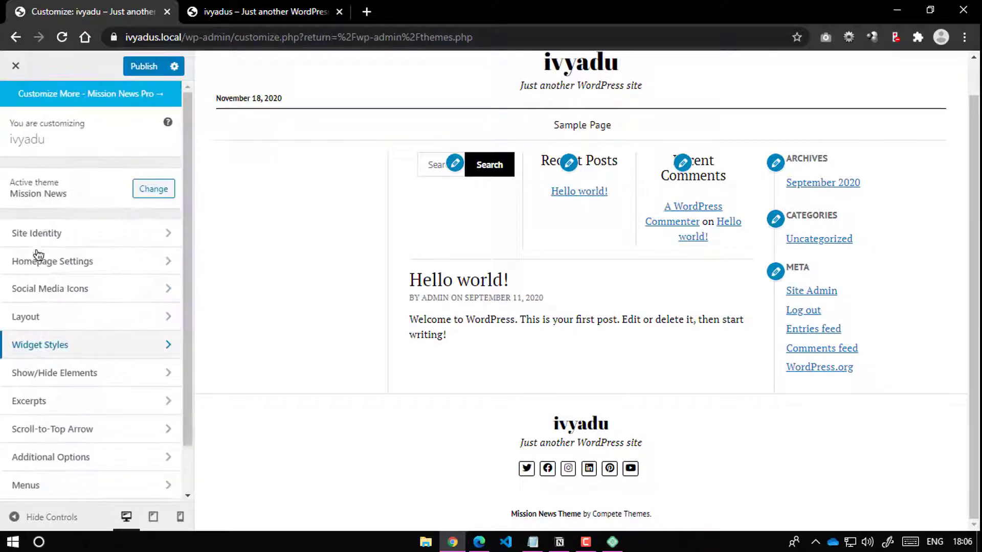
Step: Hide the site tagline in the header under Show/Hide Elements
scroll(54, 383, "down", 1)
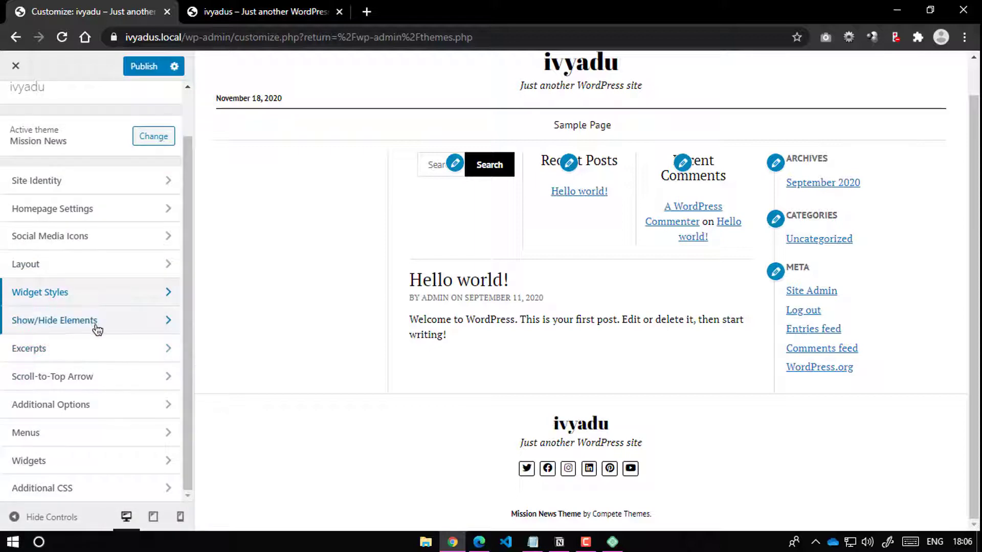
left_click(97, 327)
left_click(51, 150)
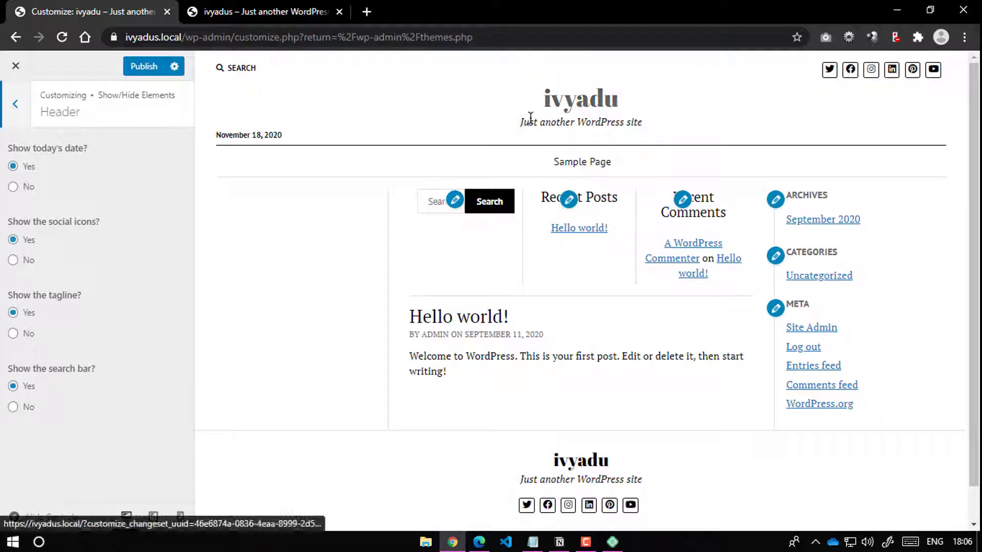
left_click(13, 335)
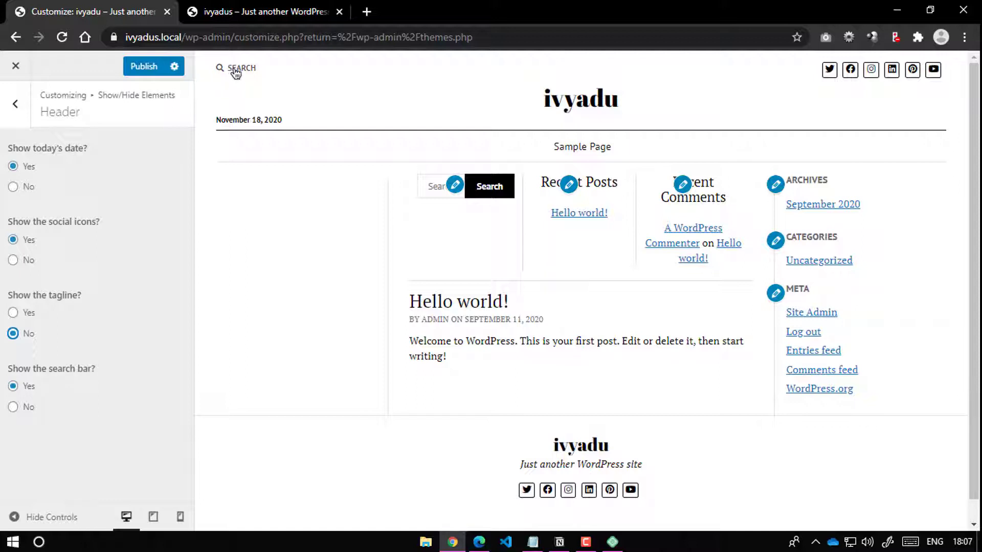
left_click(10, 118)
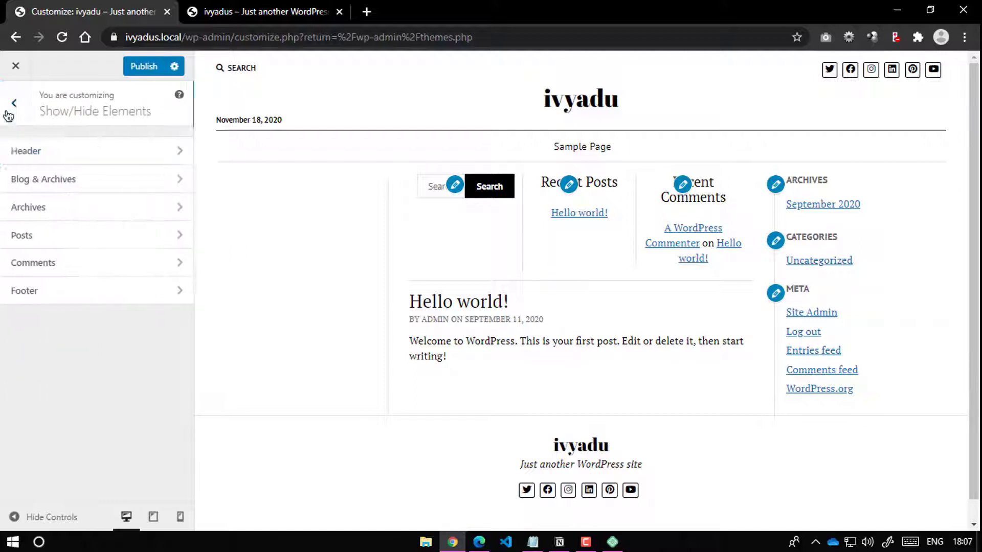
Step: Review the Blog/Archives, Comments and Footer options, keeping footer social icons and tagline on Yes
left_click(50, 194)
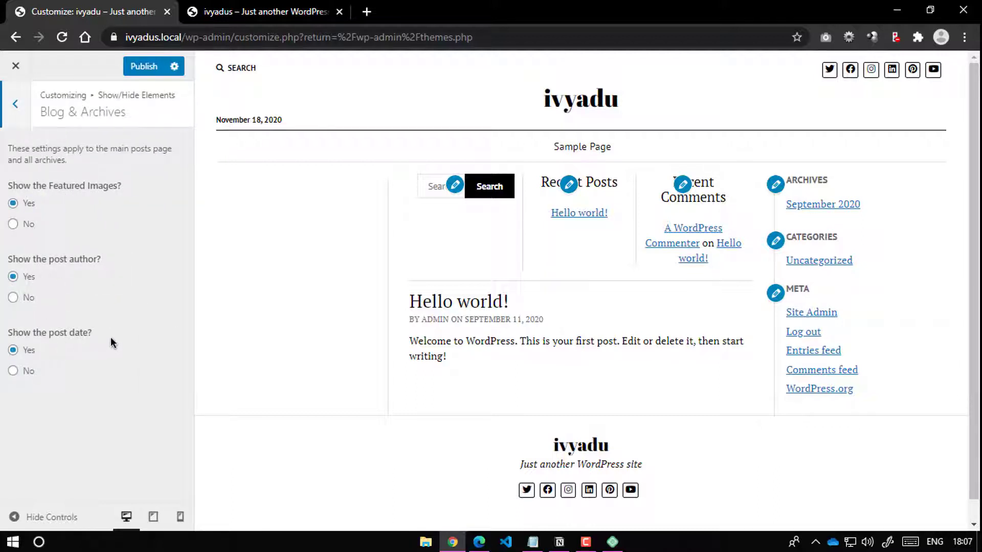
left_click(3, 125)
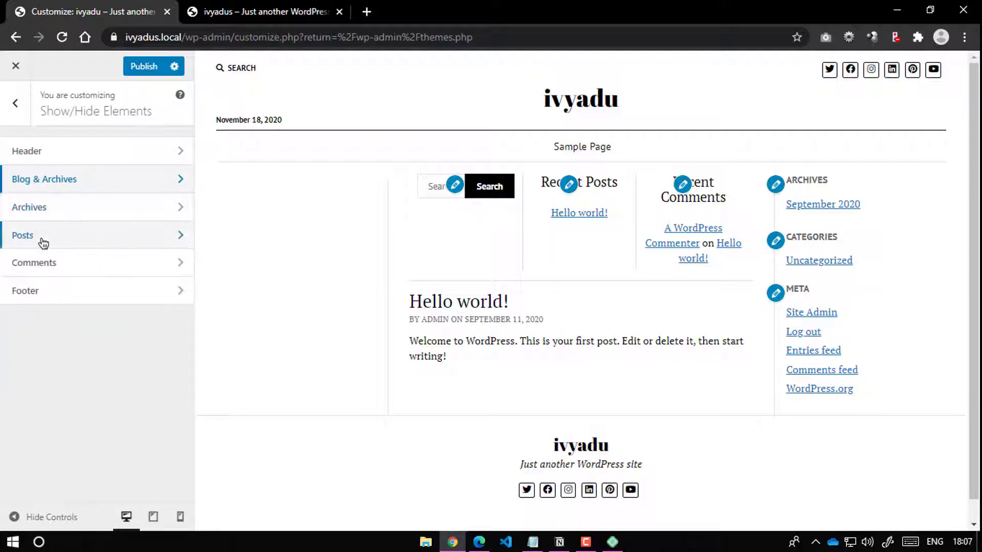
left_click(65, 272)
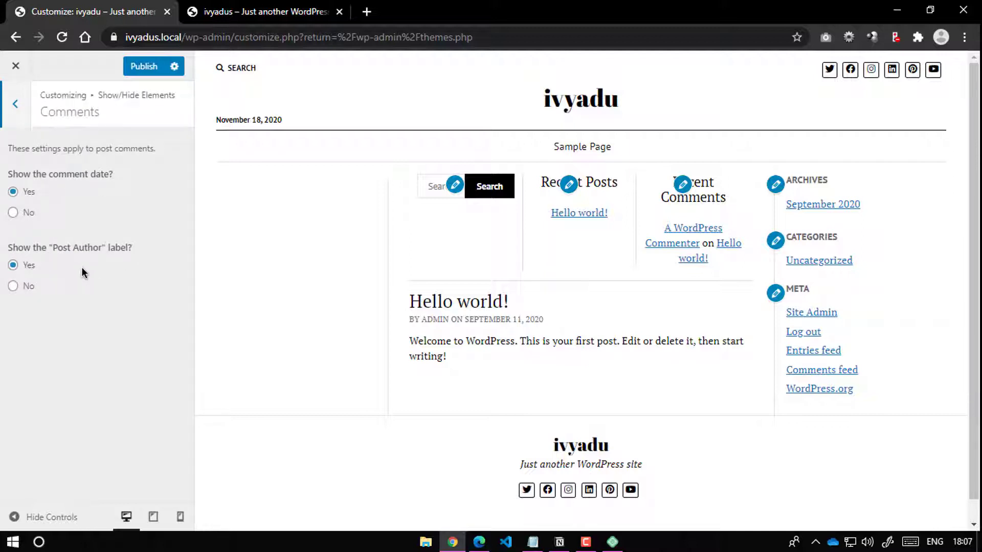
left_click(15, 104)
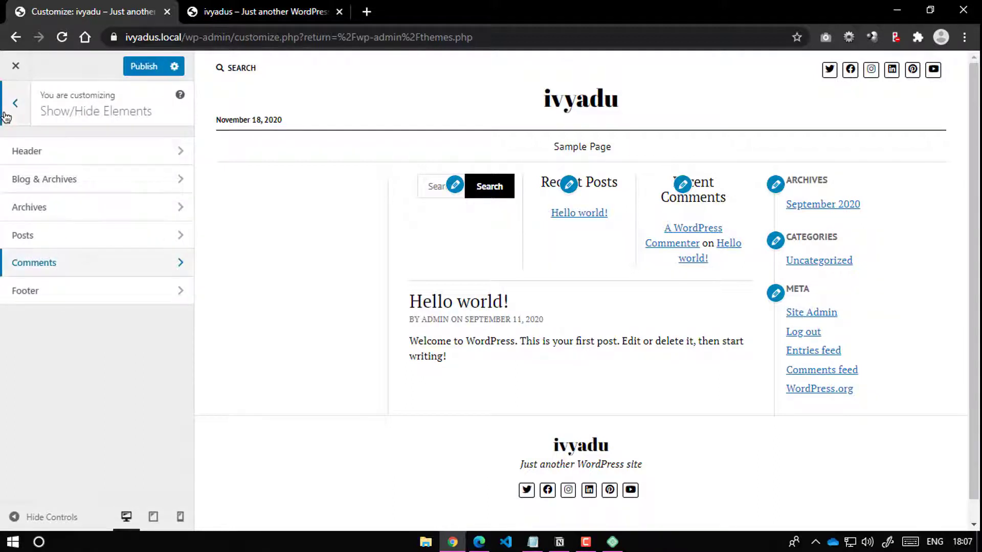
left_click(122, 286)
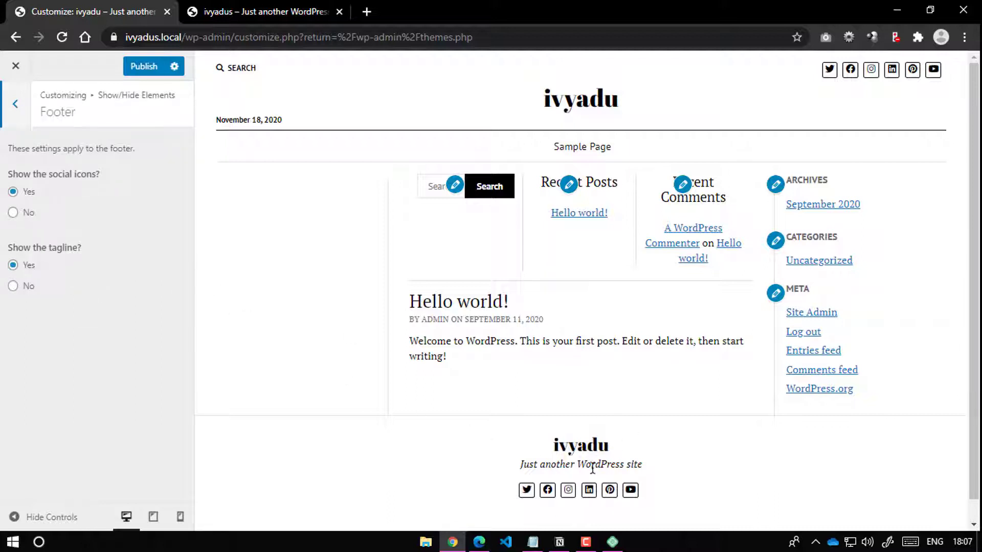
scroll(592, 466, "down", 1)
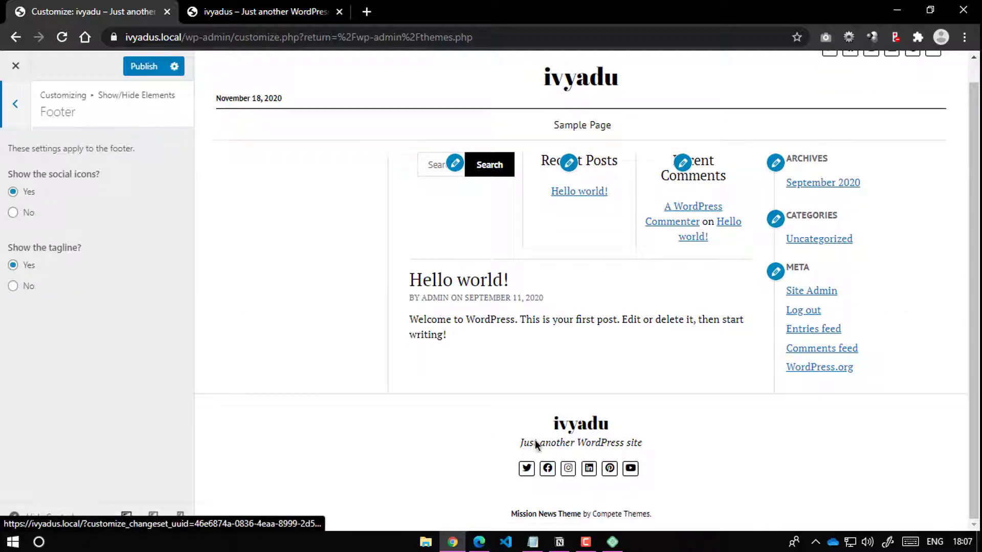
left_click(17, 106)
left_click(15, 101)
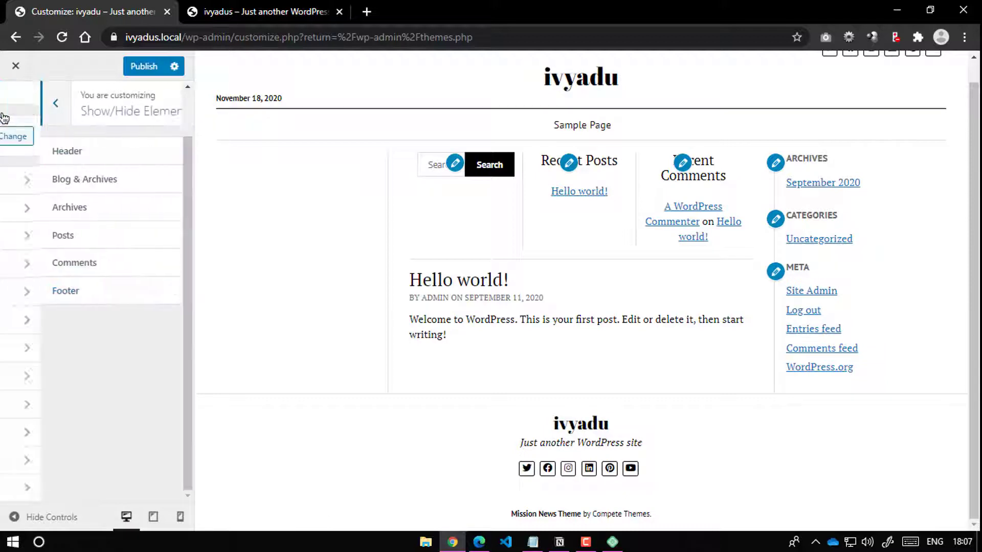
Step: Set Display Scroll-to-top arrow to Yes and publish all customizer changes
left_click(64, 350)
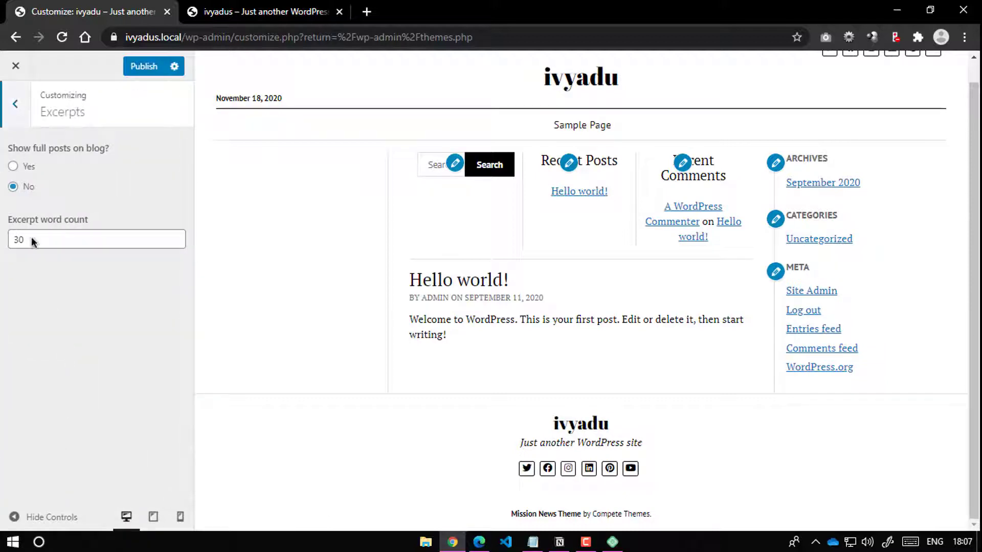
left_click(15, 106)
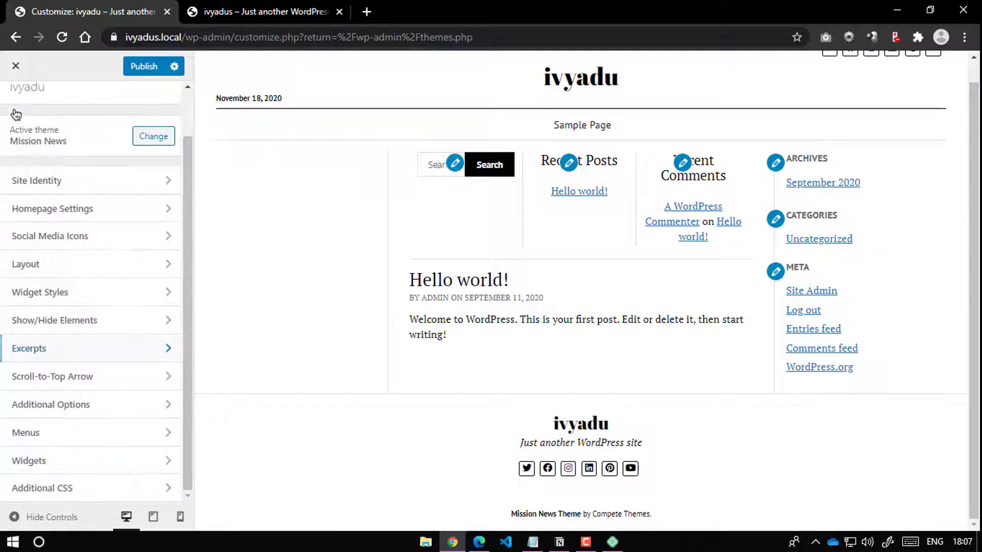
left_click(54, 352)
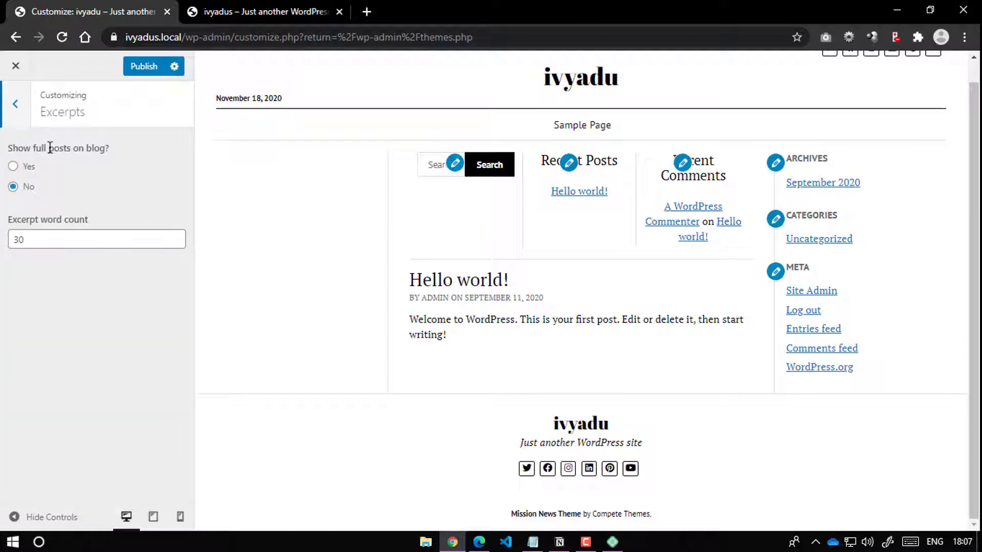
left_click(16, 106)
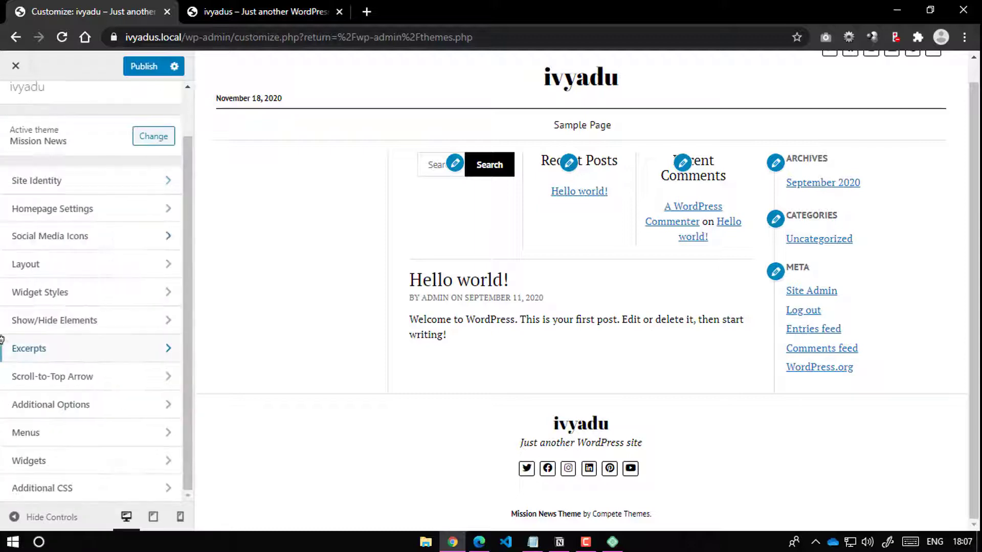
left_click(82, 387)
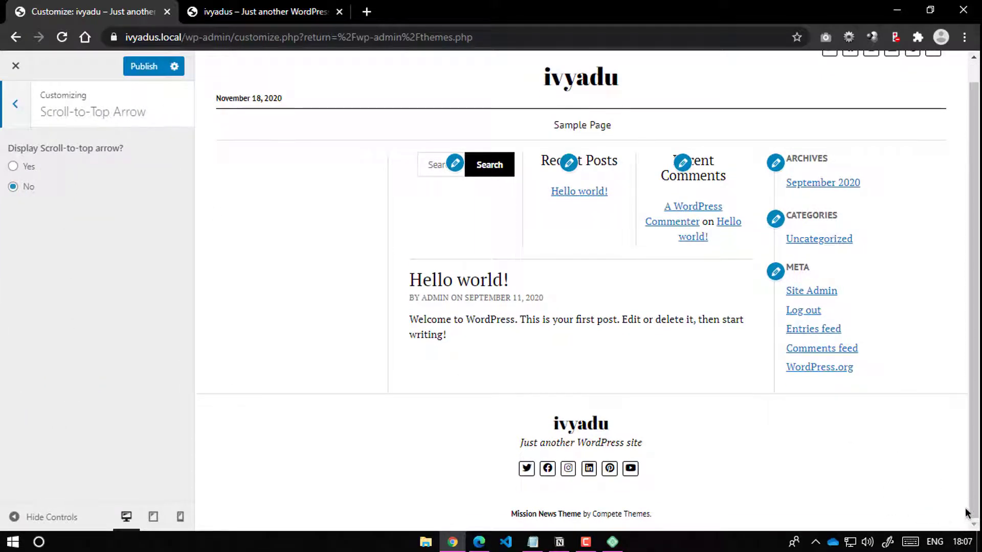
left_click(17, 167)
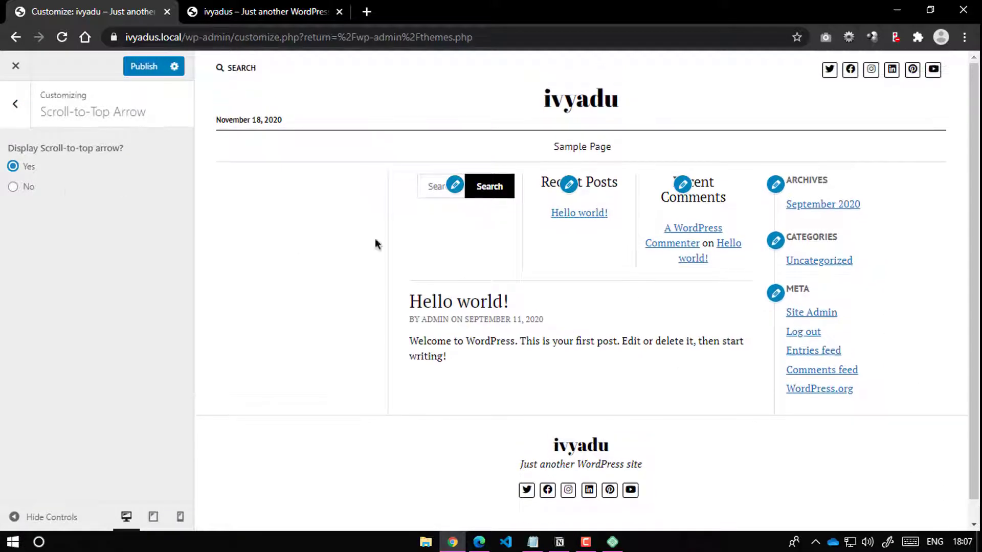
left_click(139, 72)
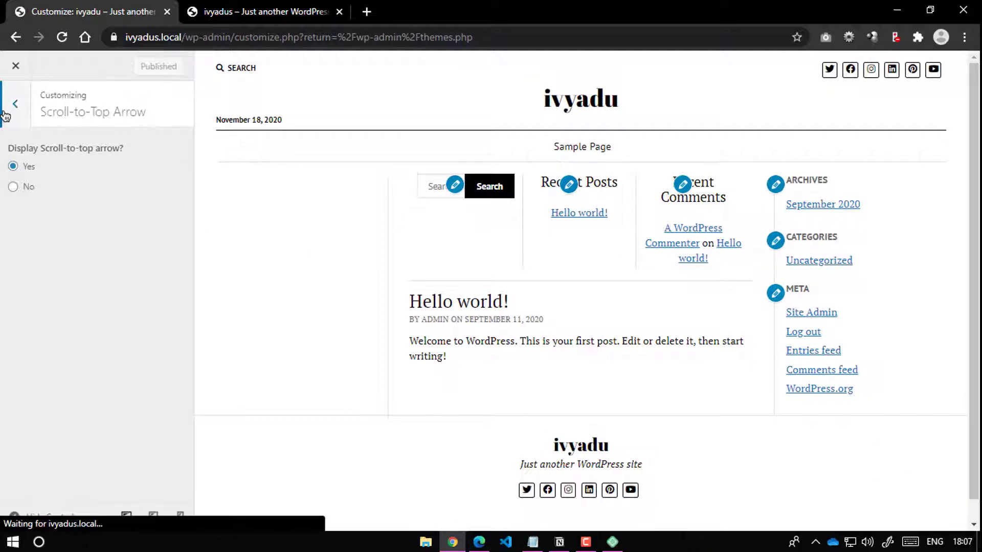
left_click(14, 104)
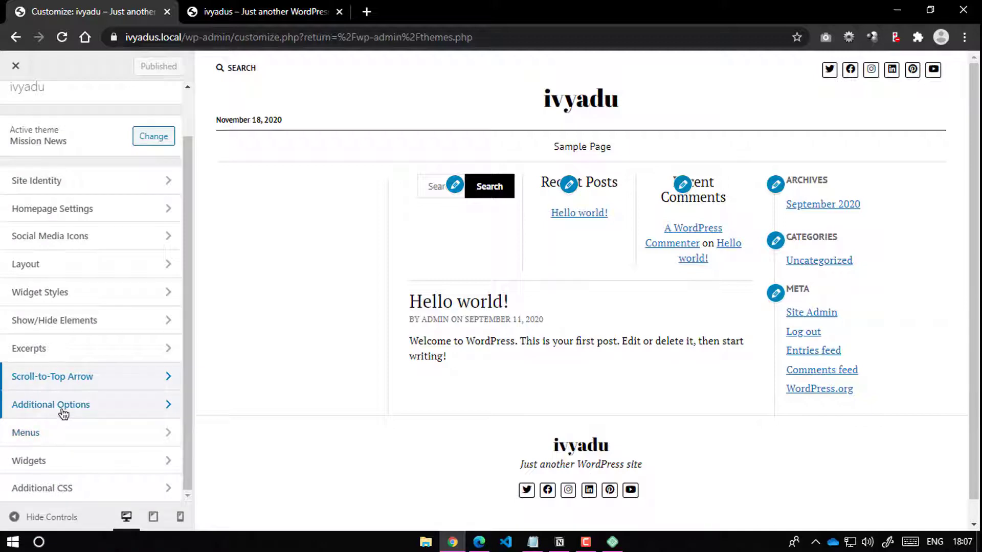
Step: Set 'Display the date each post was last updated' to Yes in Additional Options
left_click(63, 406)
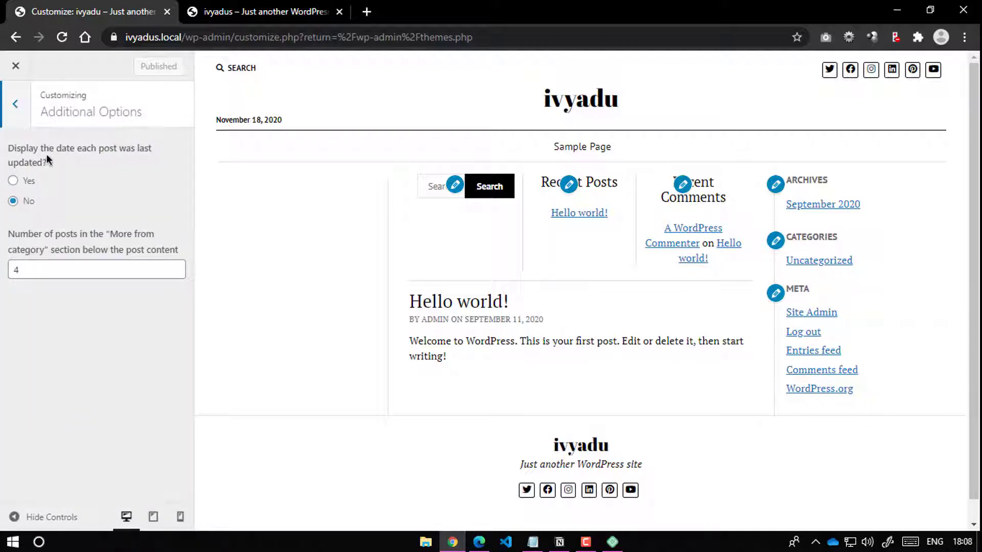
left_click(13, 181)
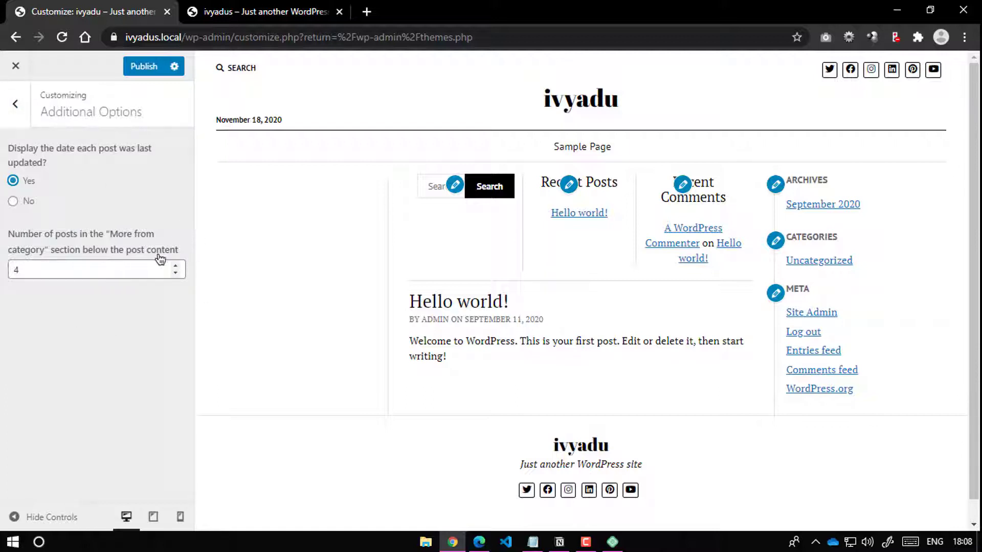
left_click(15, 104)
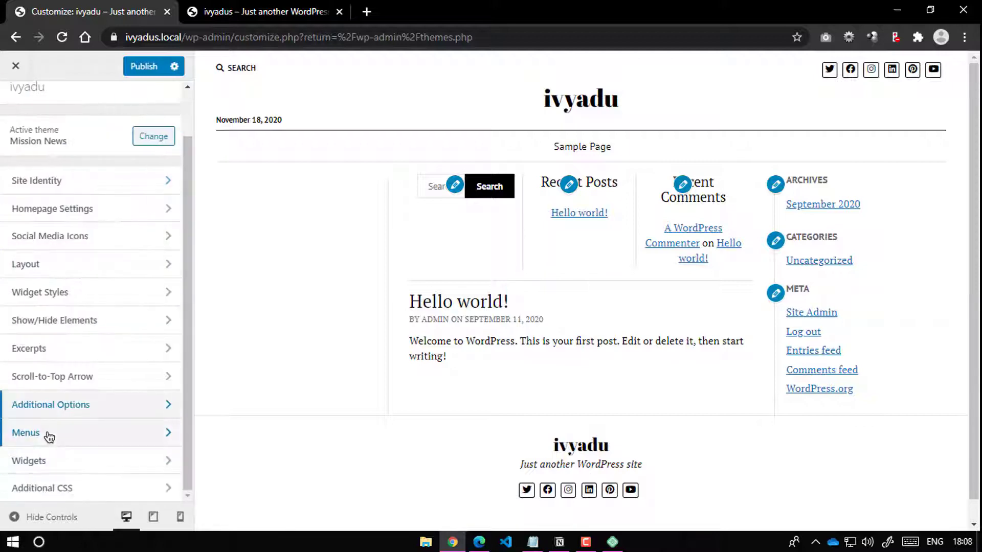
Step: Review all menu locations under Menus, making no changes
left_click(50, 434)
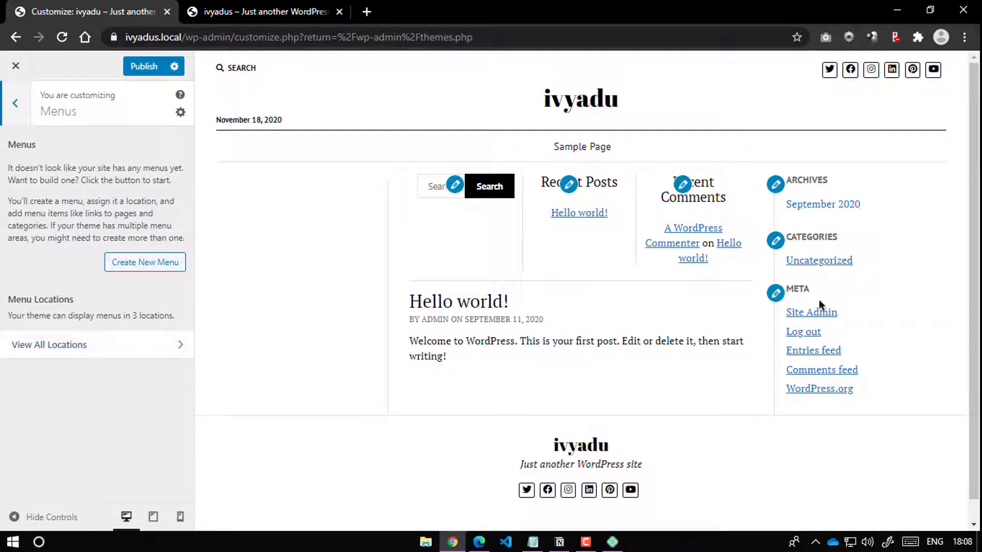
left_click(122, 353)
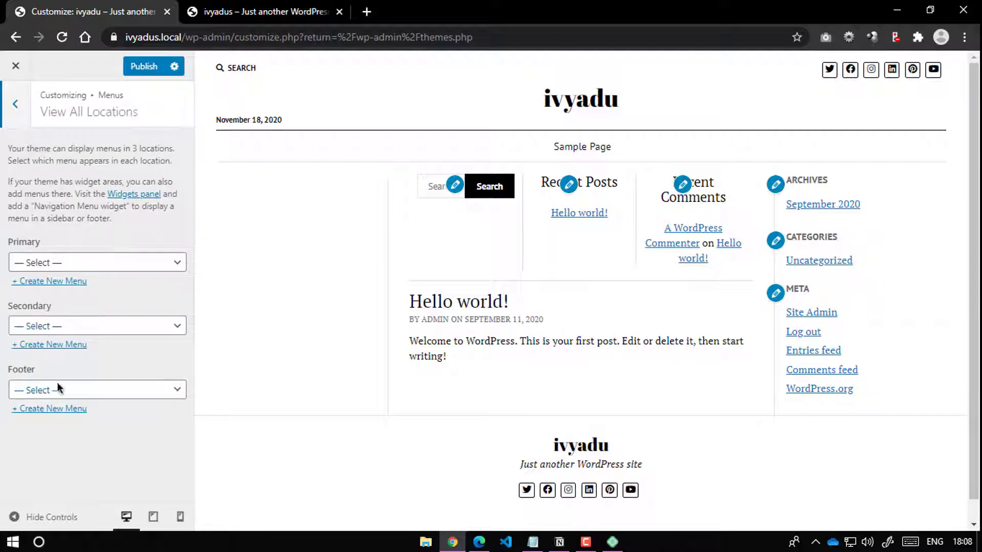
left_click(7, 114)
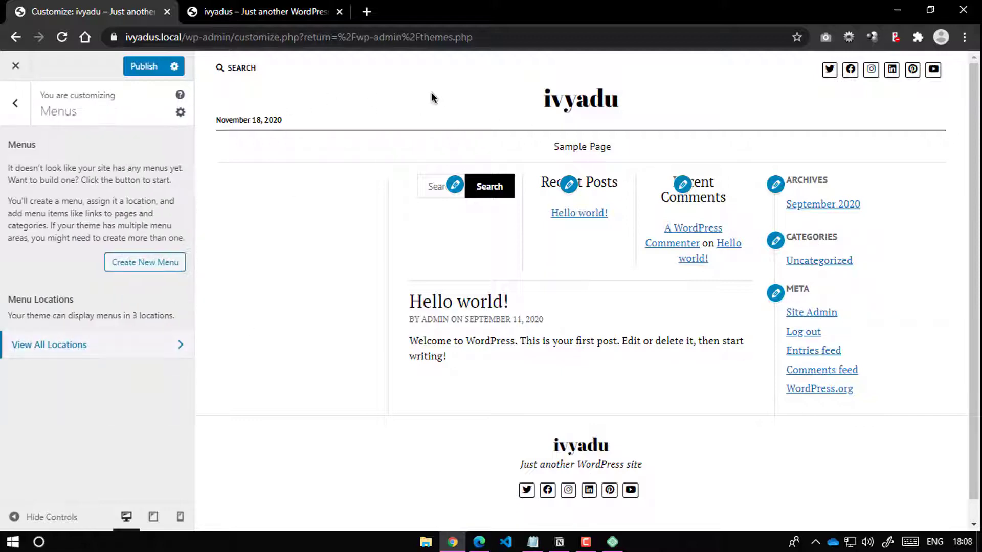
left_click(72, 347)
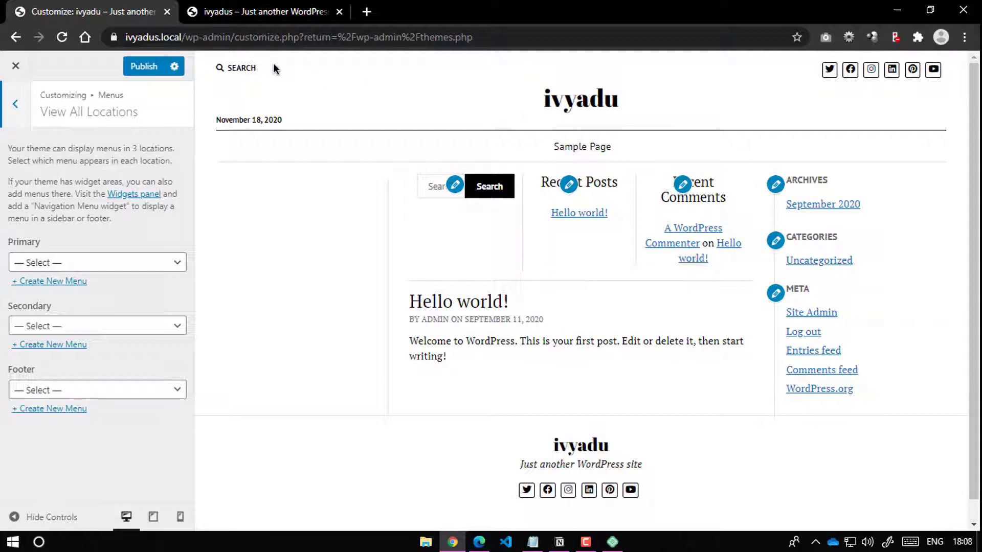
left_click(4, 116)
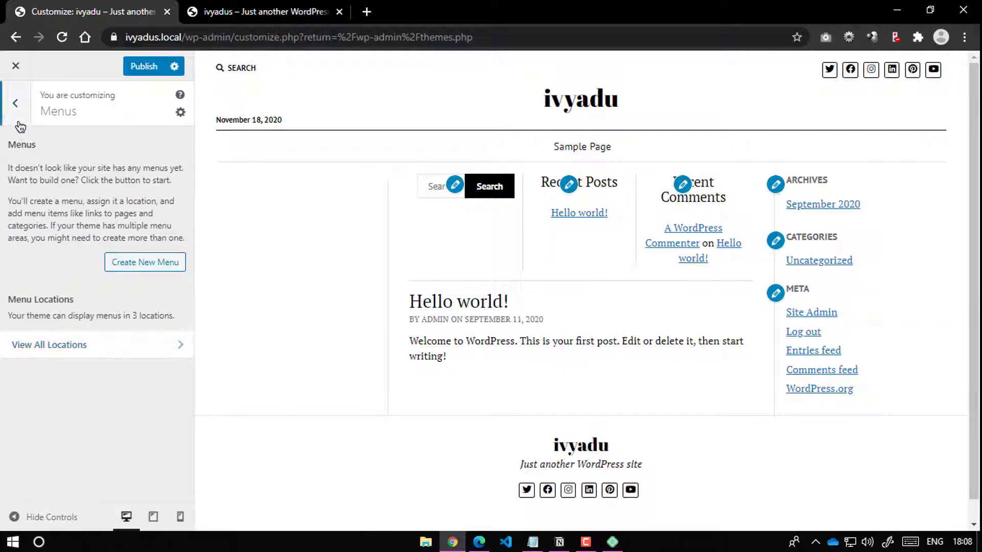
left_click(15, 105)
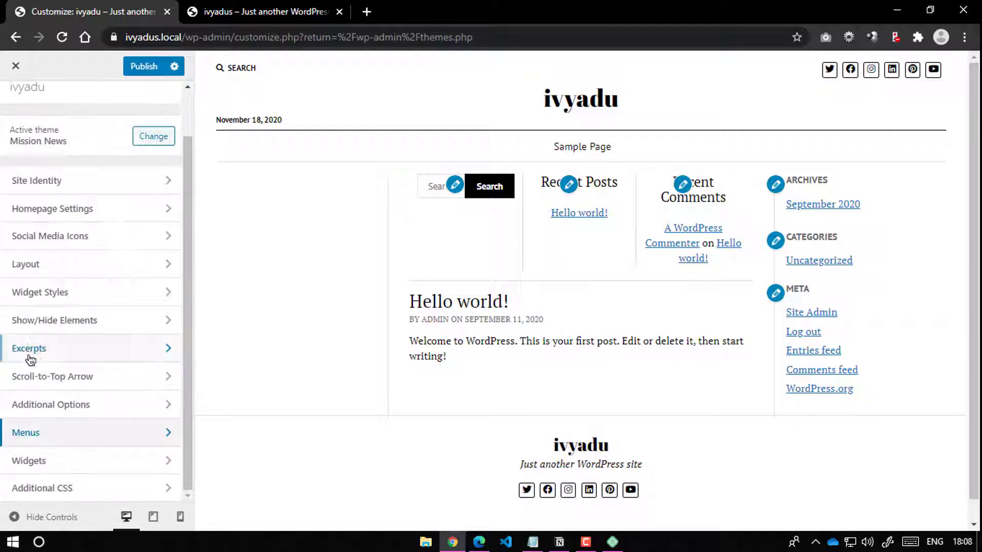
Step: Inspect the Ad Spot - Below Header and Footer widget areas, leaving them unchanged
left_click(54, 467)
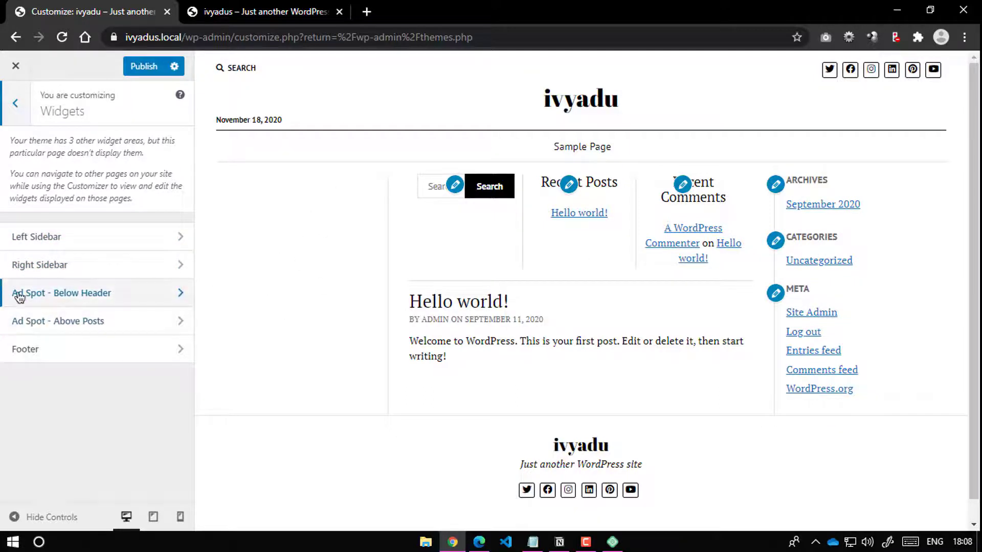
left_click(98, 305)
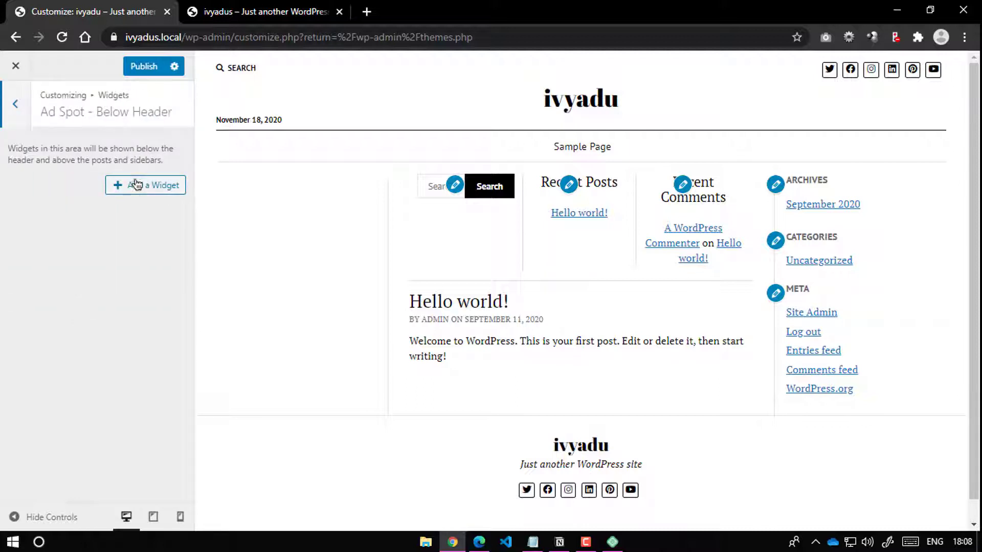
left_click(31, 108)
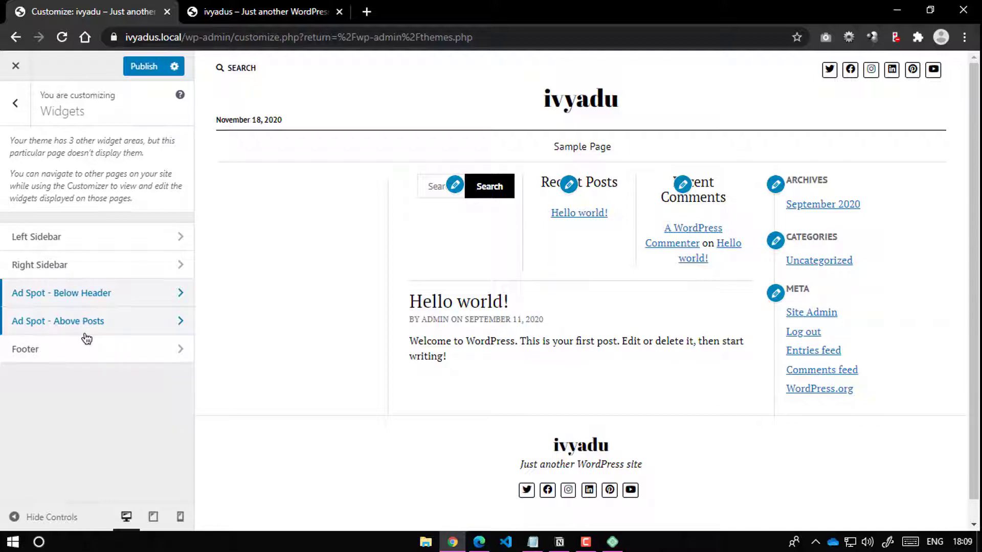
left_click(88, 351)
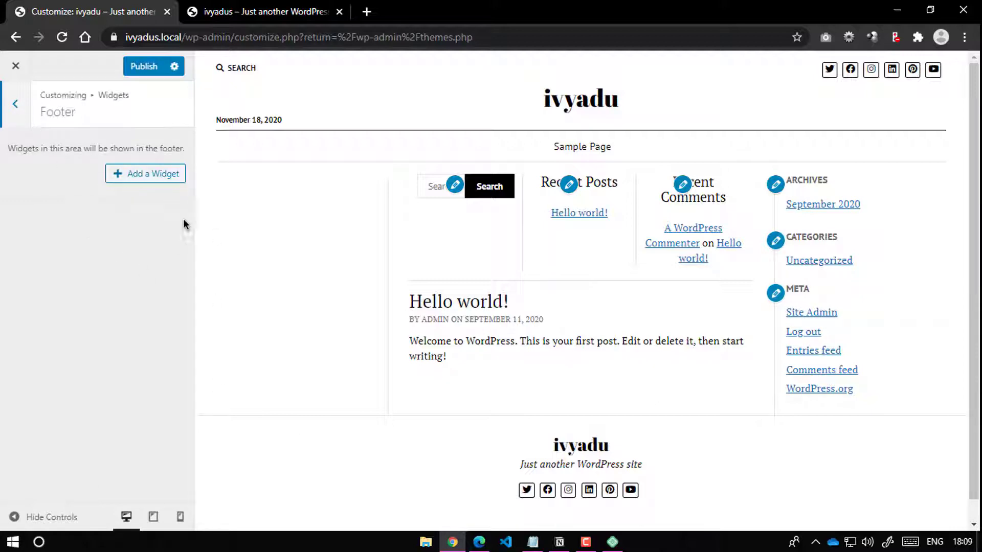
left_click(15, 104)
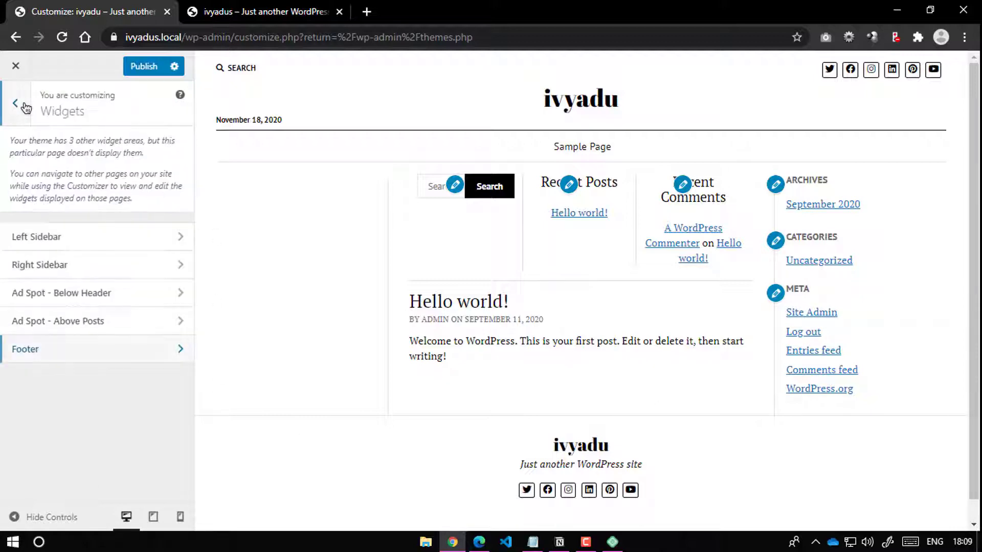
left_click(15, 108)
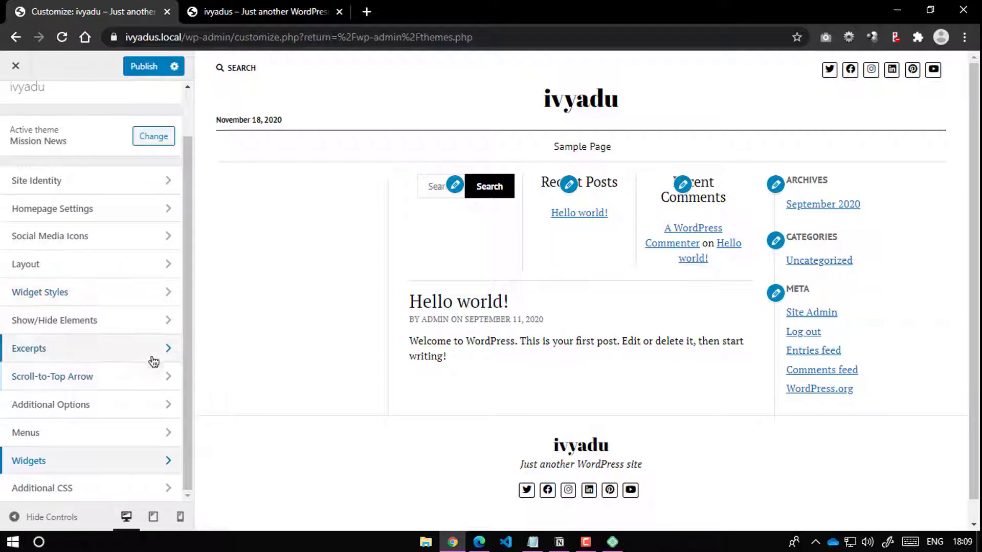
Step: Check the Additional CSS editor and leave it empty
left_click(68, 489)
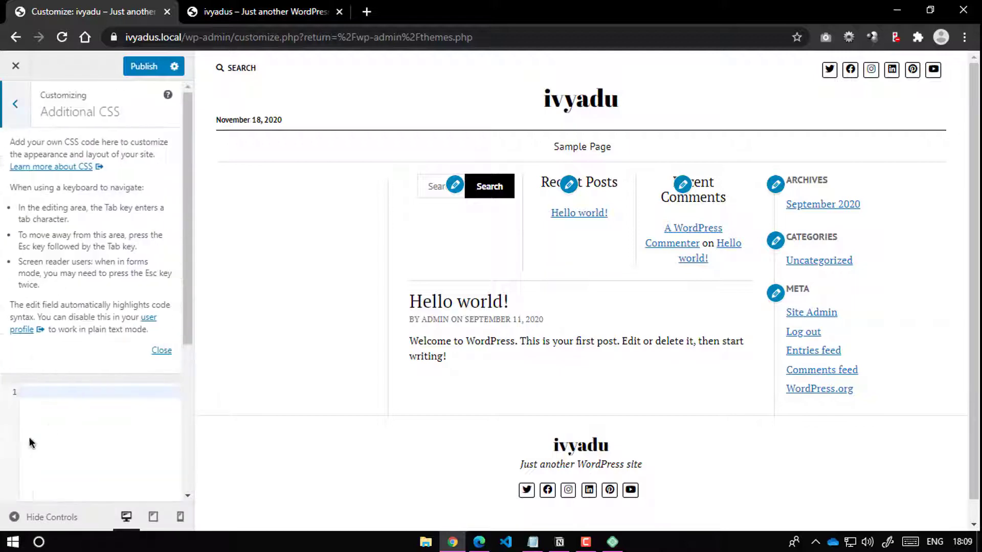
scroll(61, 390, "down", 4)
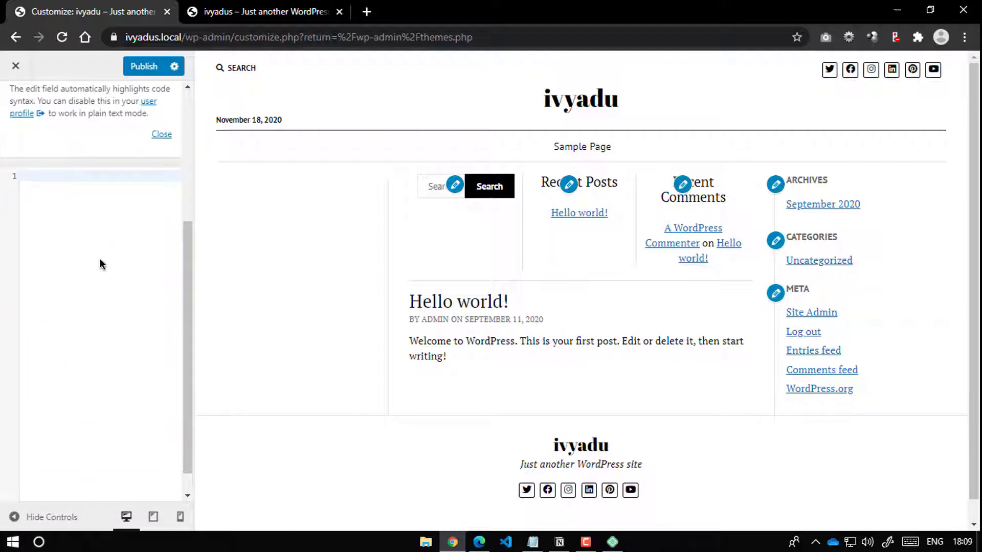
scroll(103, 261, "up", 4)
left_click(16, 104)
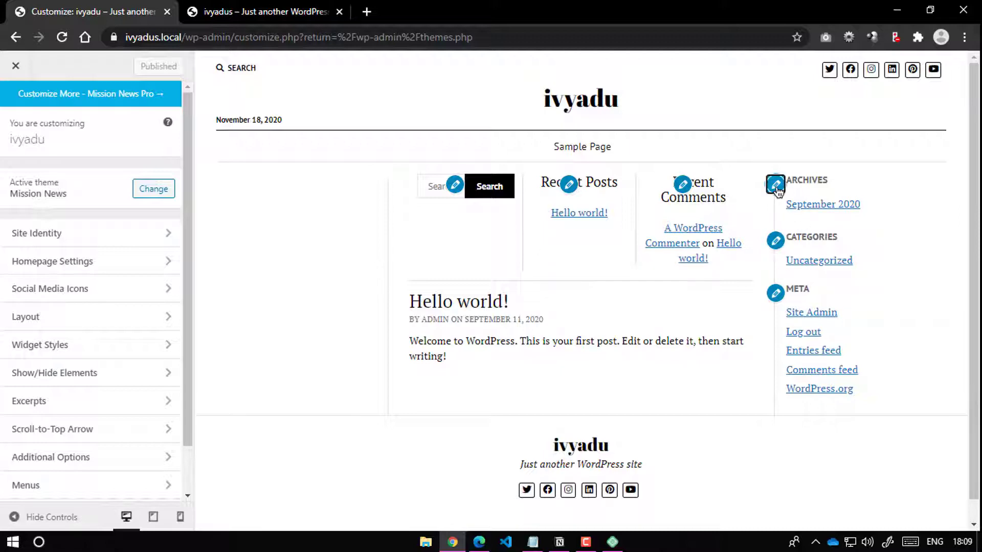
Step: Remove the Archives, Categories and Meta widgets from the Right Sidebar and save
left_click(776, 185)
left_click(33, 296)
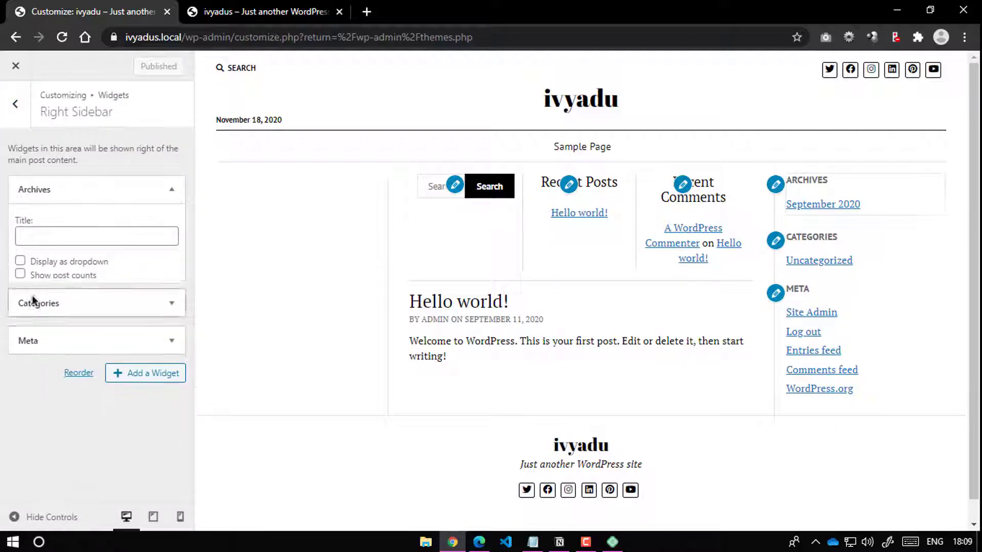
left_click(122, 190)
left_click(33, 310)
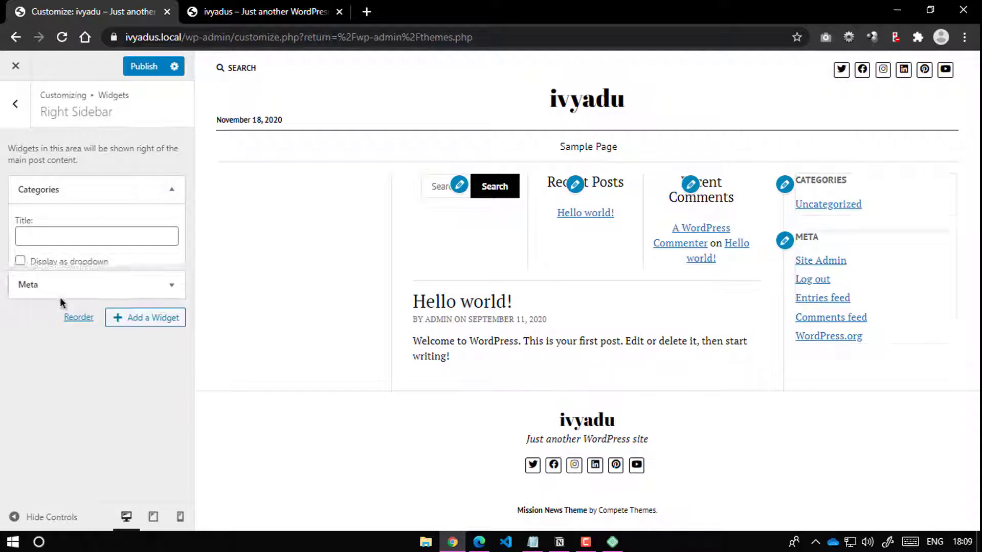
left_click(171, 189)
left_click(31, 259)
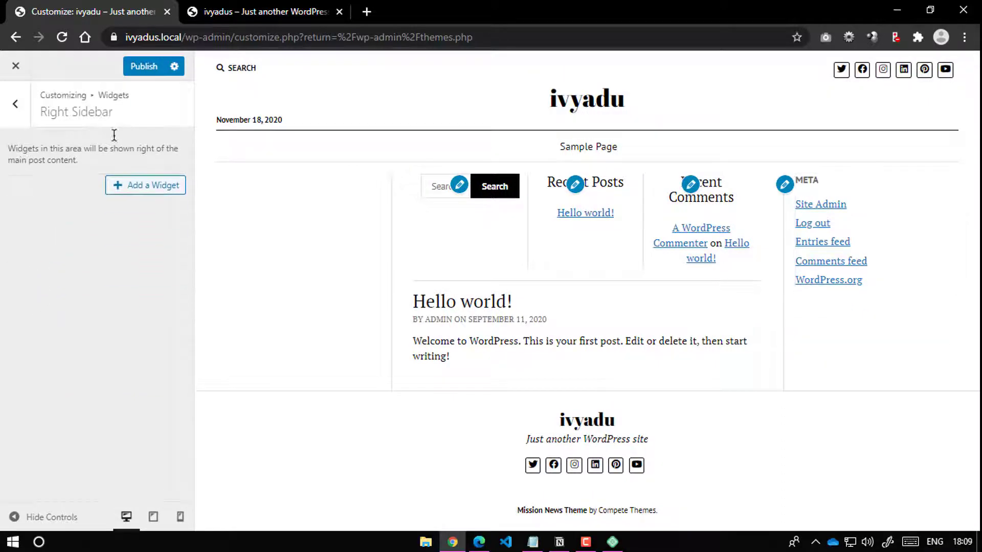
key("ctrl+s")
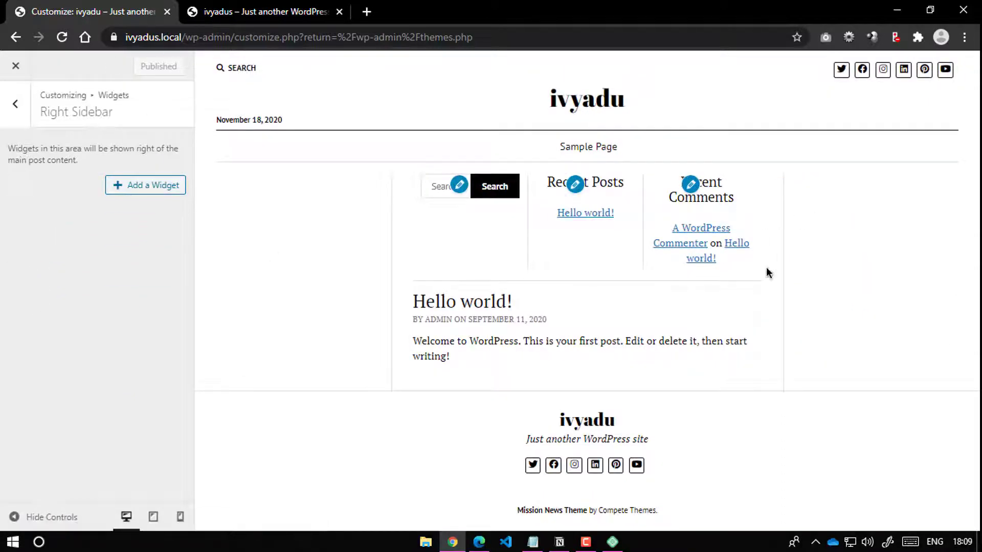
Step: Remove Recent Posts, Recent Comments and Search from Ad Spot - Above Posts, publish, and exit the Customizer
left_click(575, 185)
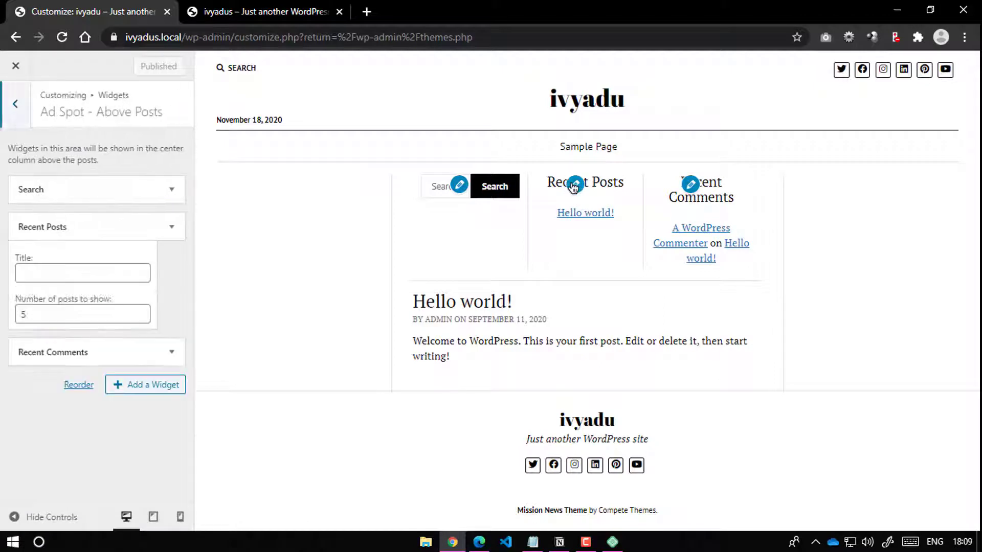
left_click(29, 357)
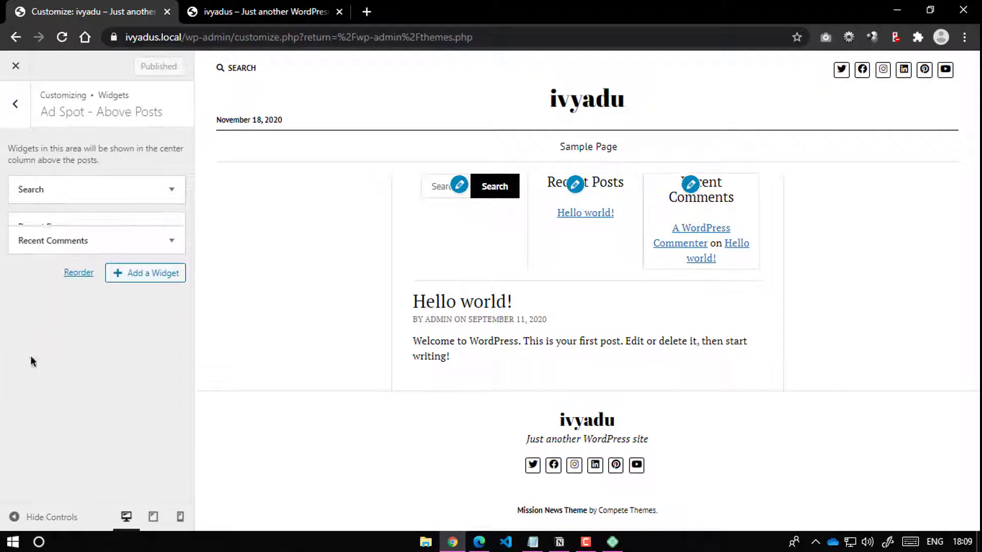
left_click(172, 227)
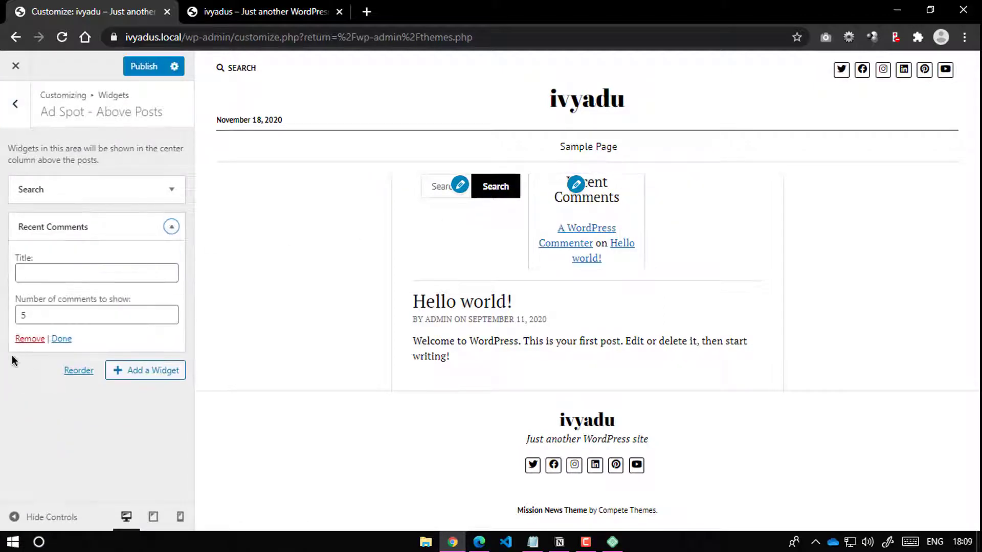
left_click(22, 339)
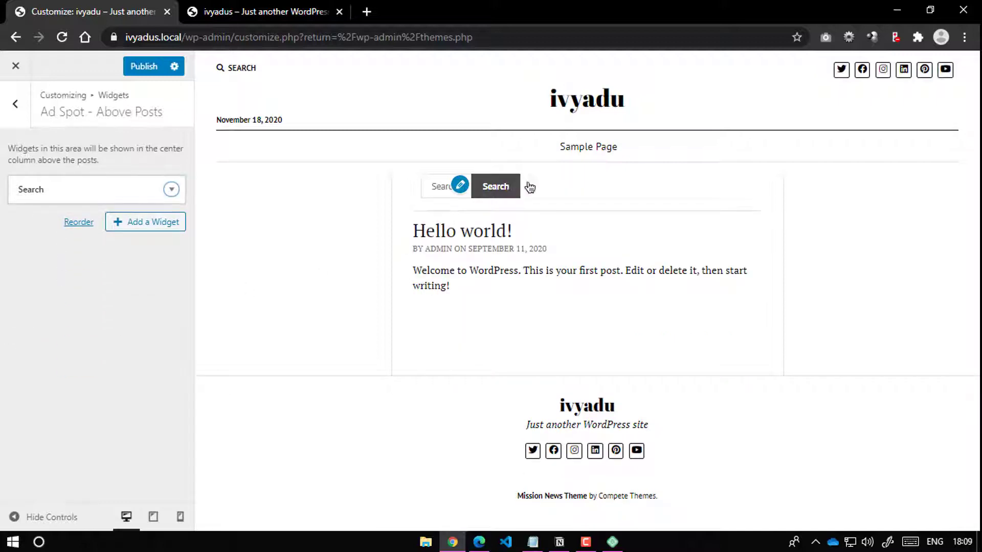
left_click(171, 189)
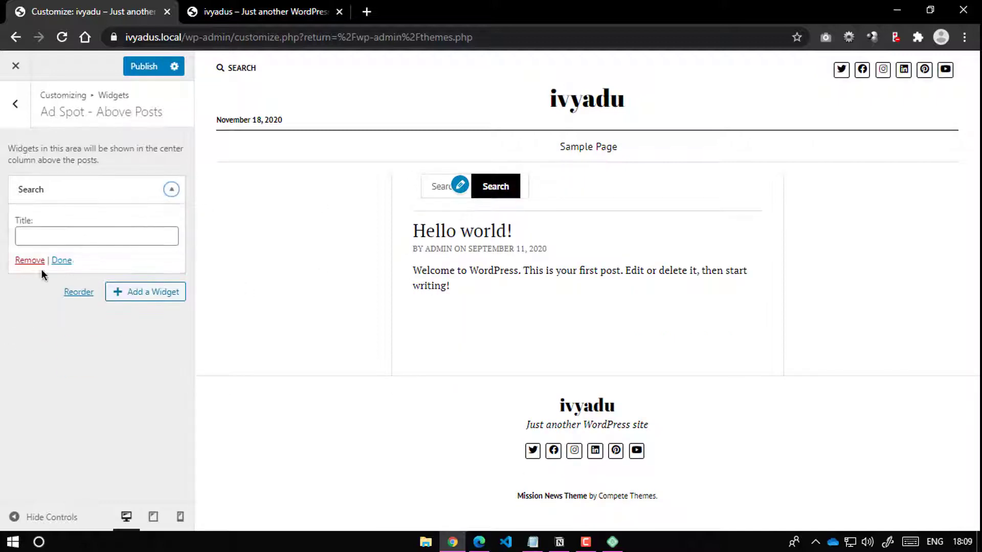
left_click(32, 261)
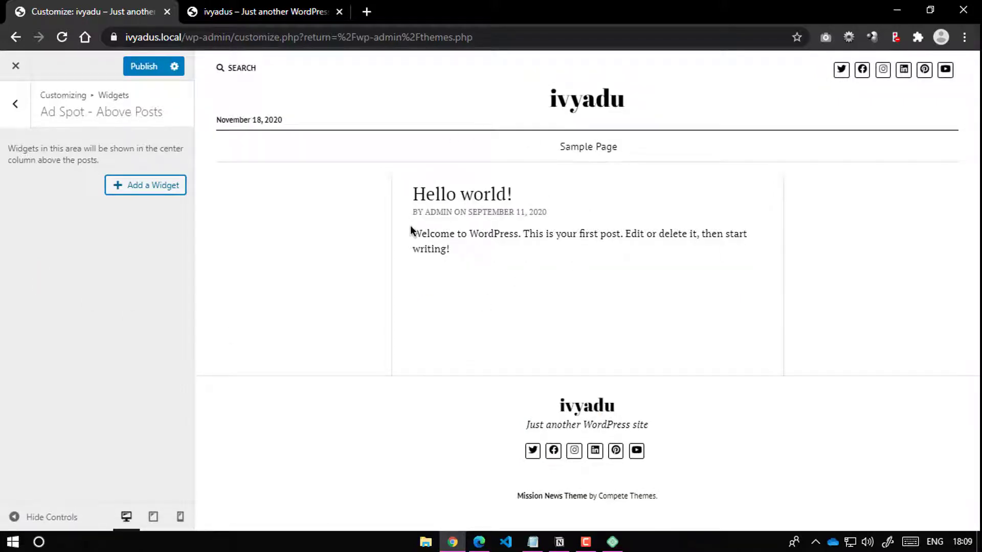
left_click(144, 66)
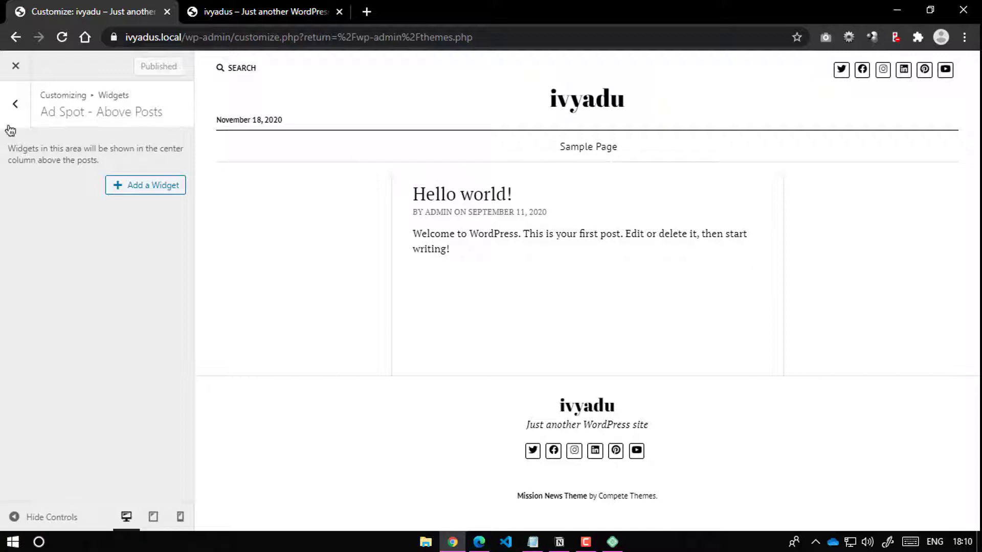
left_click(15, 105)
left_click(16, 72)
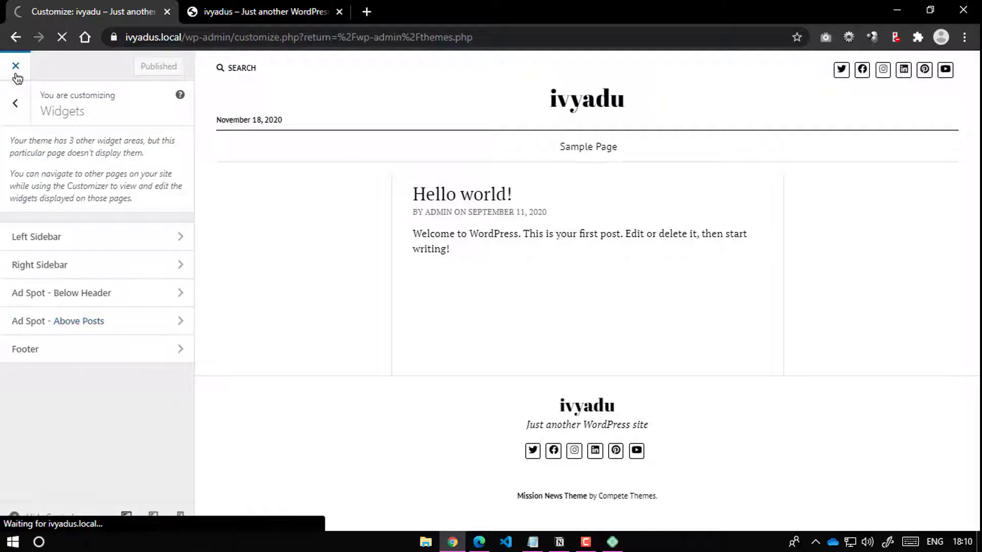
Step: Reload the live ivyadu site to confirm no sidebar widgets, then view the admin Posts list
left_click(214, 11)
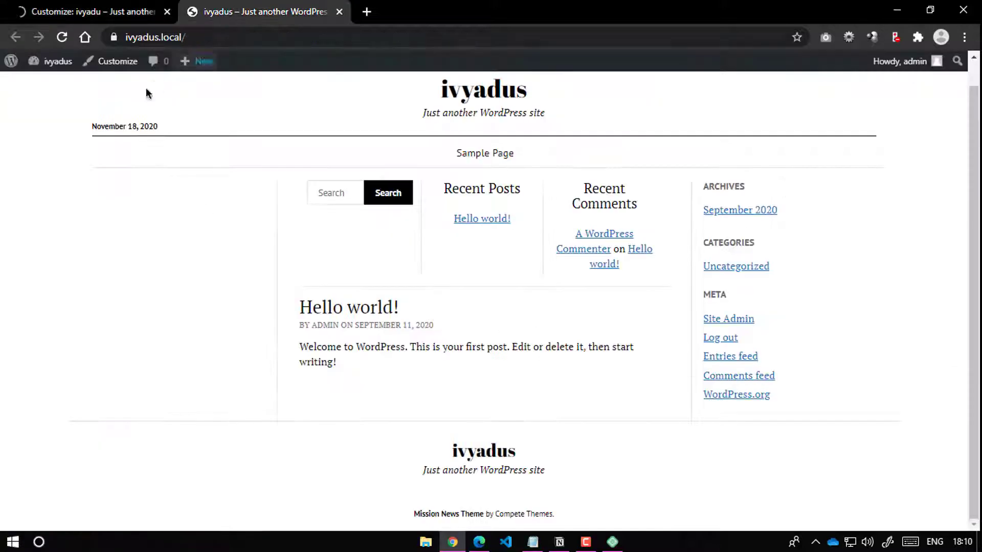
key("F5")
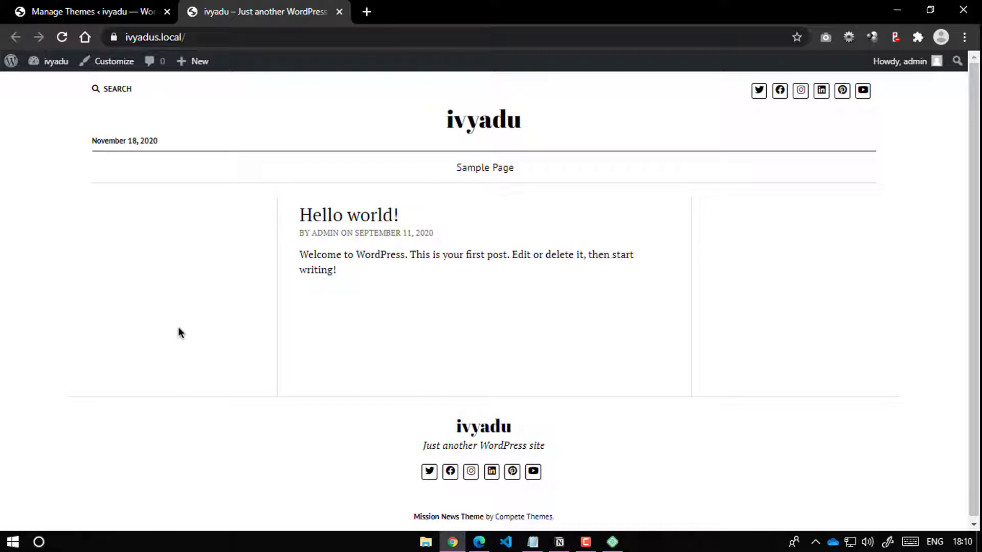
left_click(110, 13)
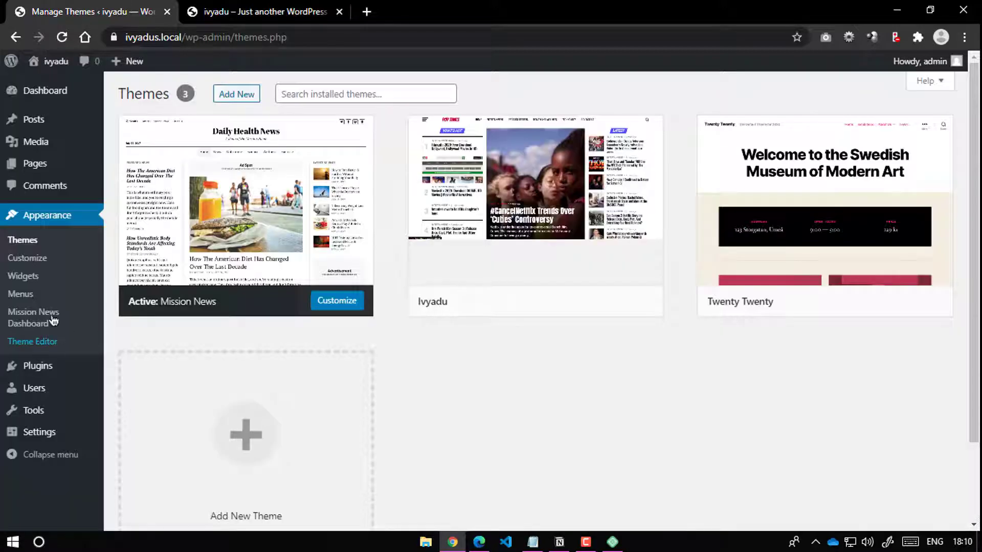
left_click(47, 121)
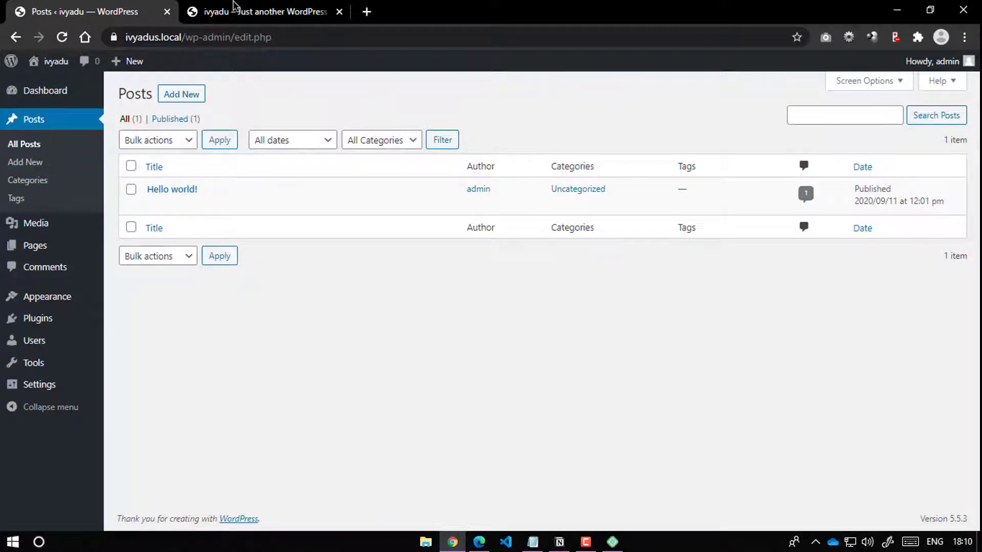
left_click(261, 5)
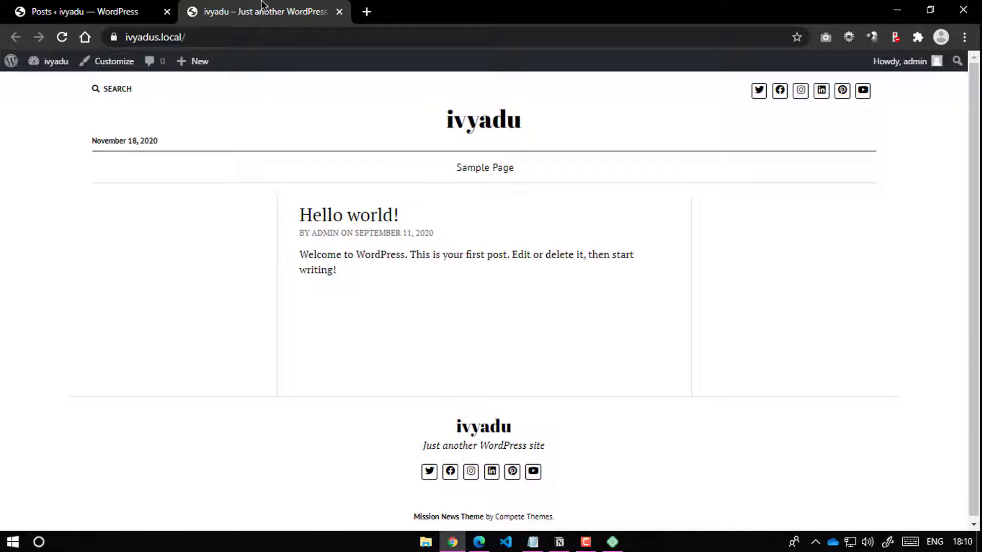
left_click(90, 6)
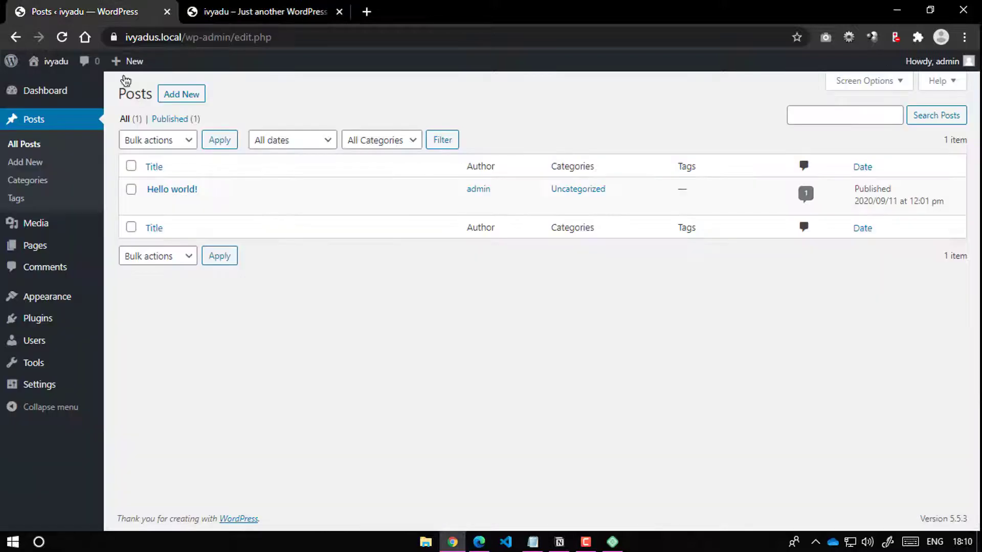
Step: Add a new post category named 'Anime'
left_click(31, 181)
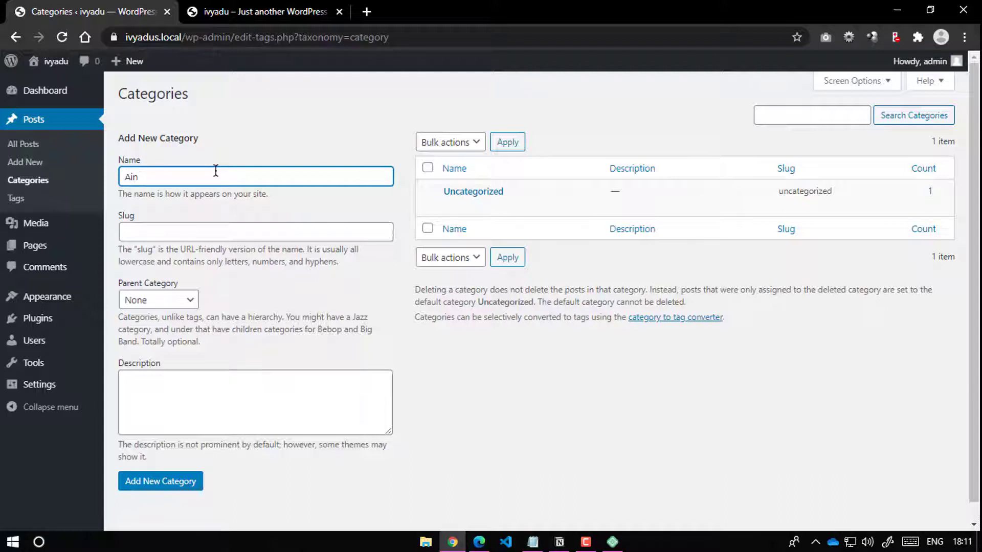
type("Anime")
key("Return")
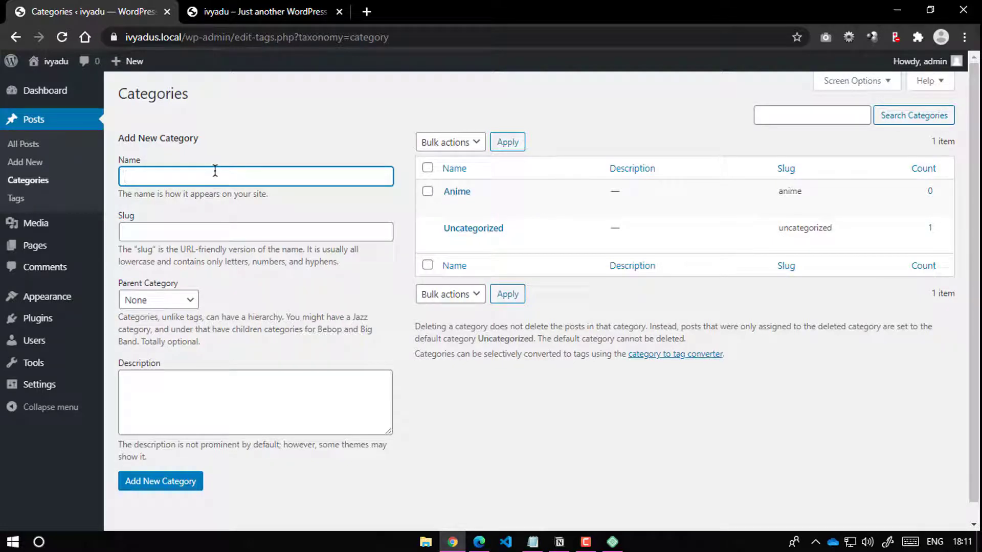
Step: Add an 'Attack On Titan' category with Anime as its parent
left_click(155, 304)
left_click(155, 327)
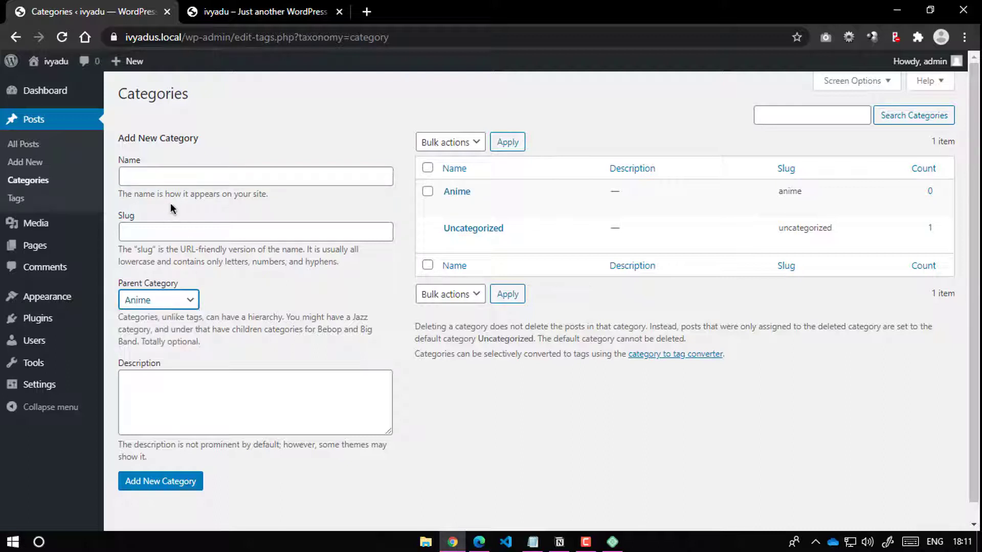
left_click(140, 172)
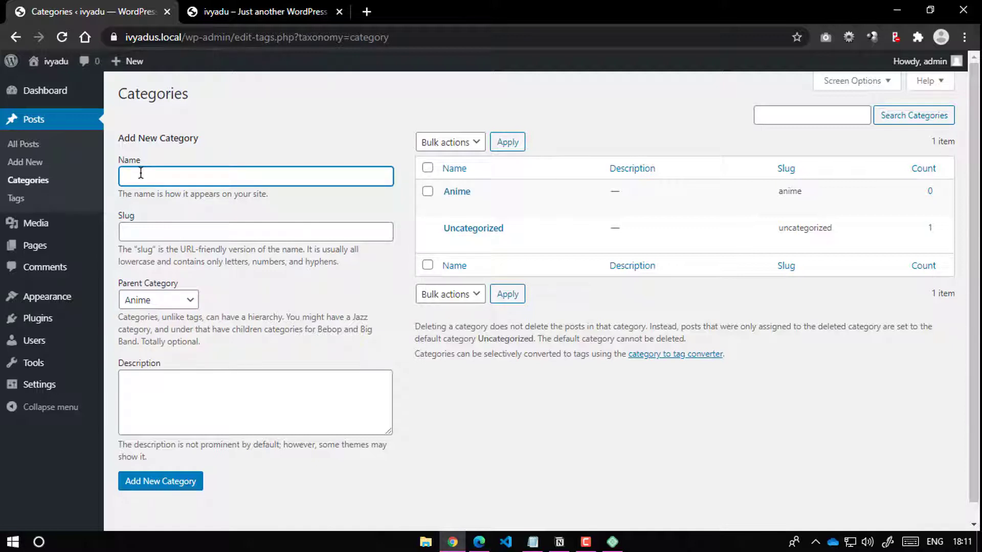
type("Attack On Tital")
key("Return")
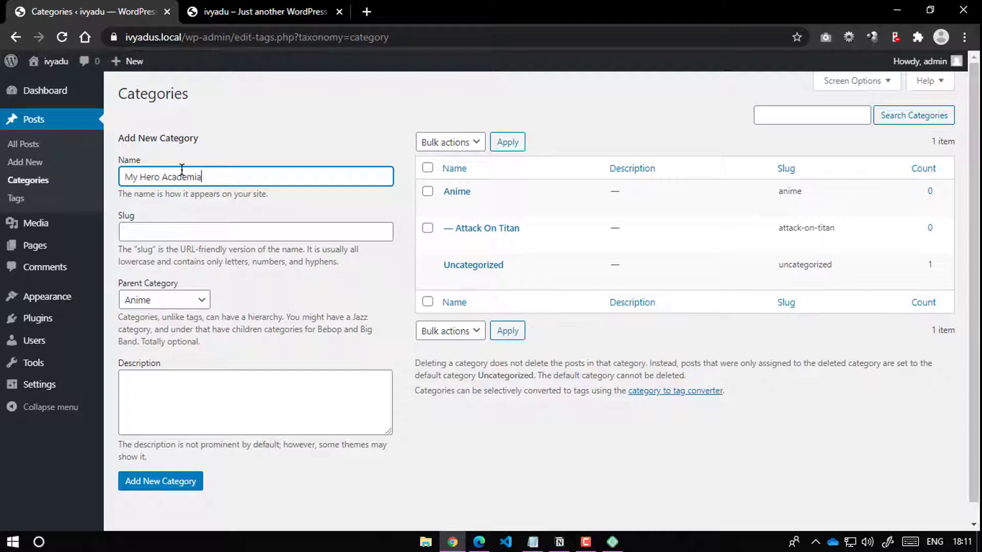
Step: Add My Hero Academia as an Anime subcategory, then reset Parent to None
key("Return")
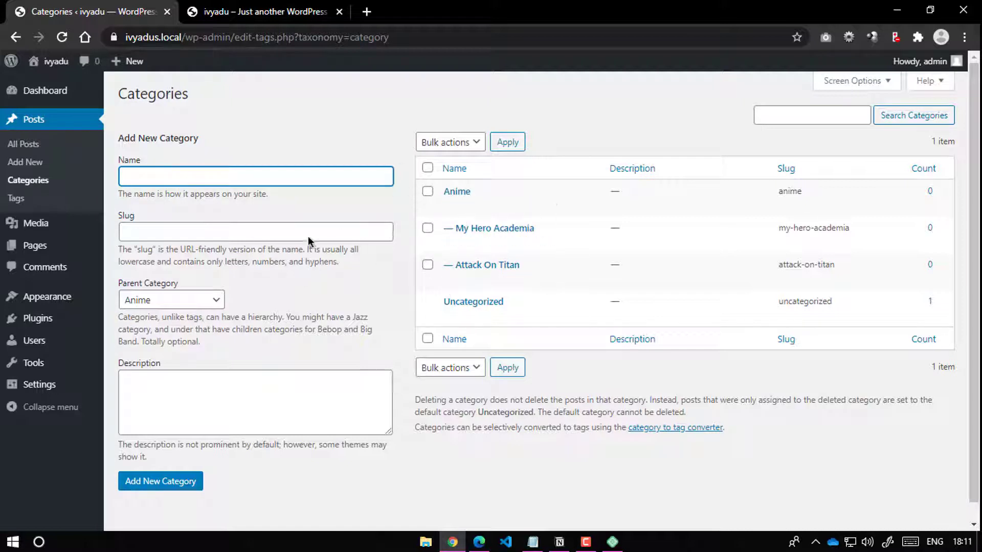
left_click(156, 306)
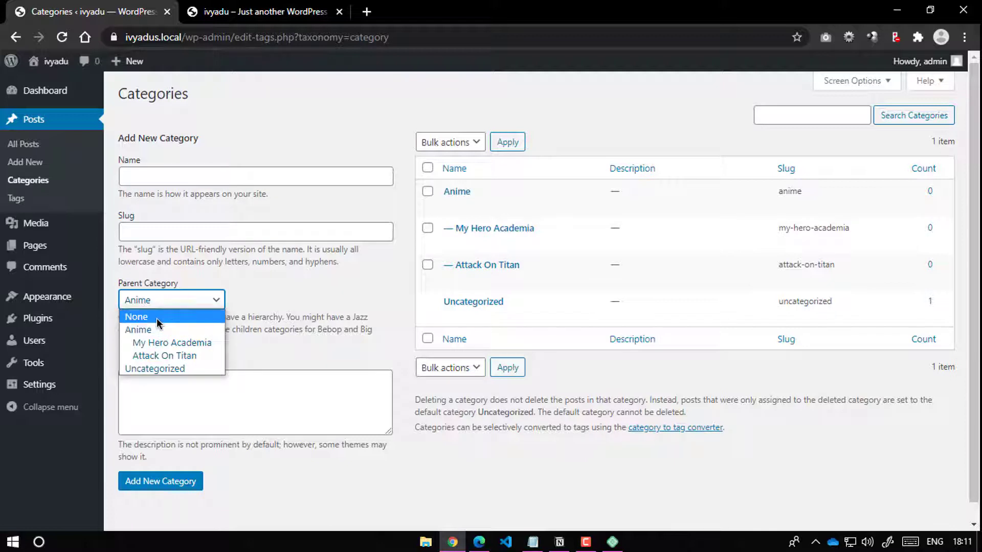
left_click(164, 317)
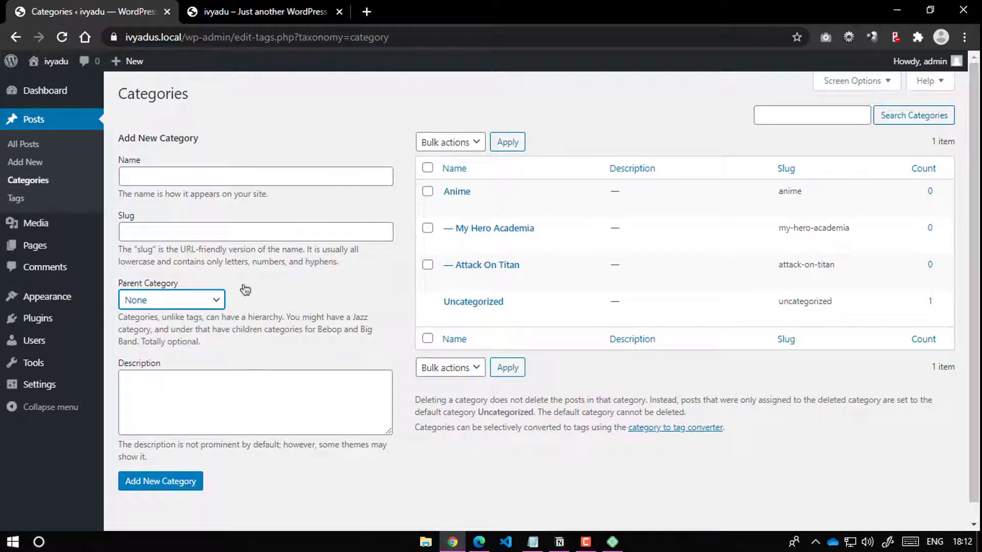
Step: Add top-level World News, Entertainment and Technical News categories, then go to All Posts
left_click(167, 174)
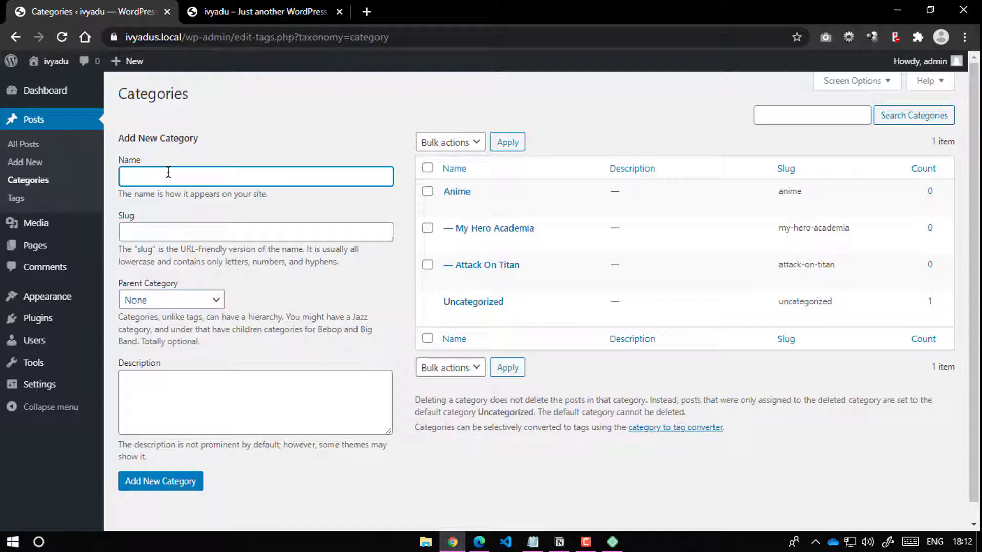
type("Wo")
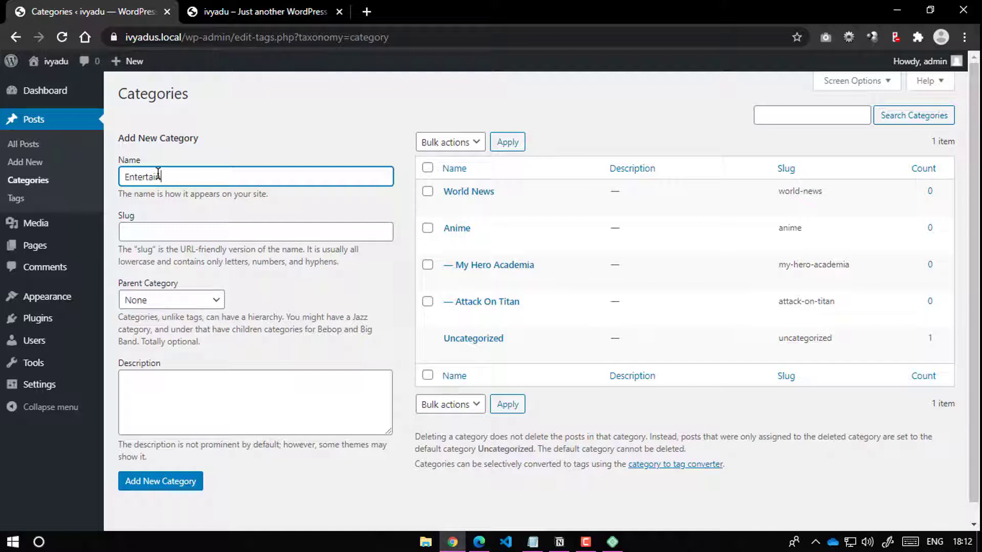
type("t")
key("Return")
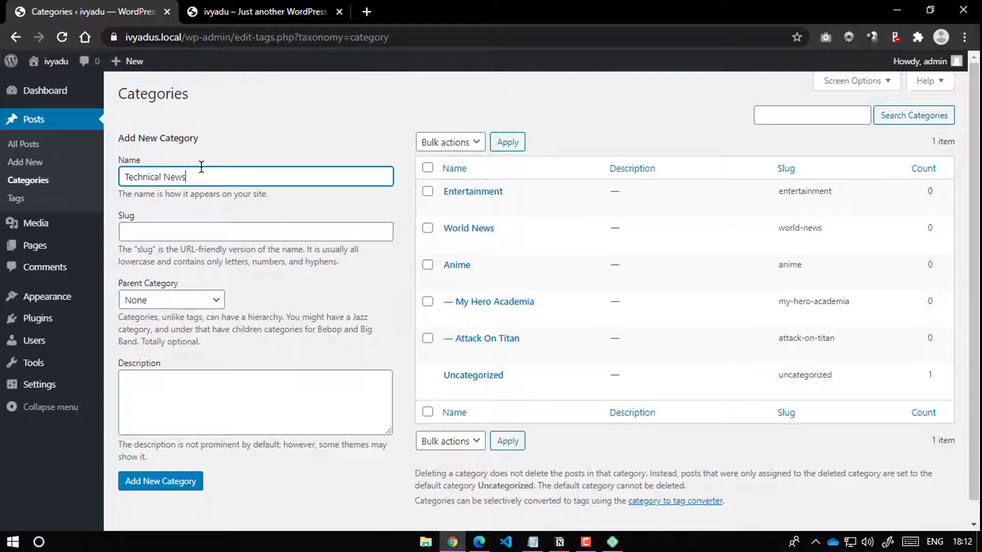
left_click(180, 481)
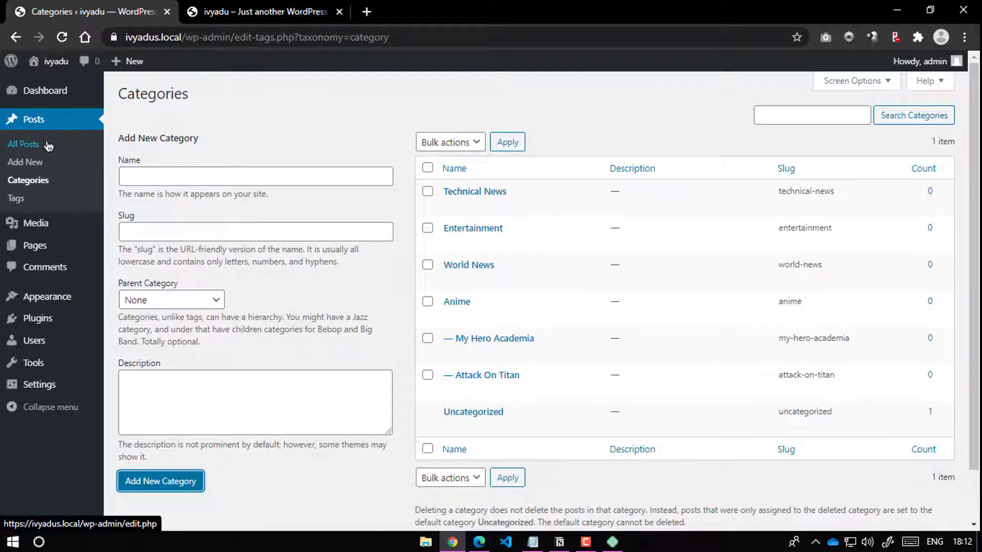
left_click(25, 147)
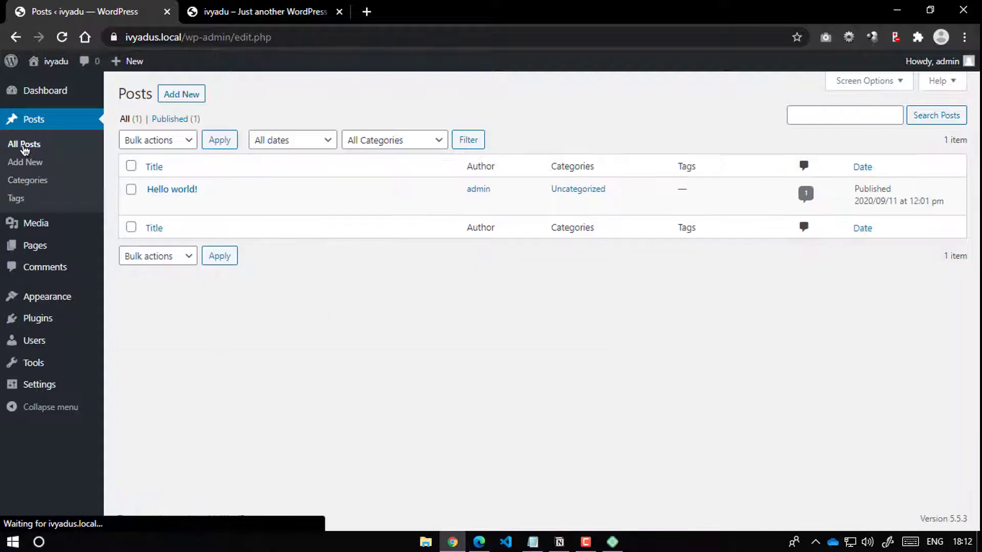
Step: Bulk-trash the Hello world! post and permanently delete it from Trash
left_click(131, 165)
left_click(166, 140)
left_click(169, 182)
left_click(209, 140)
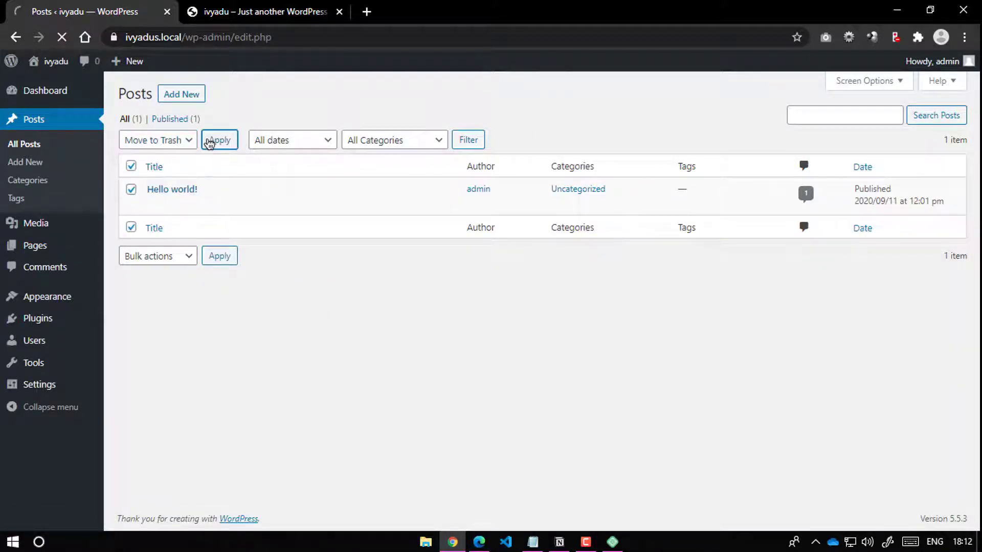
left_click(173, 158)
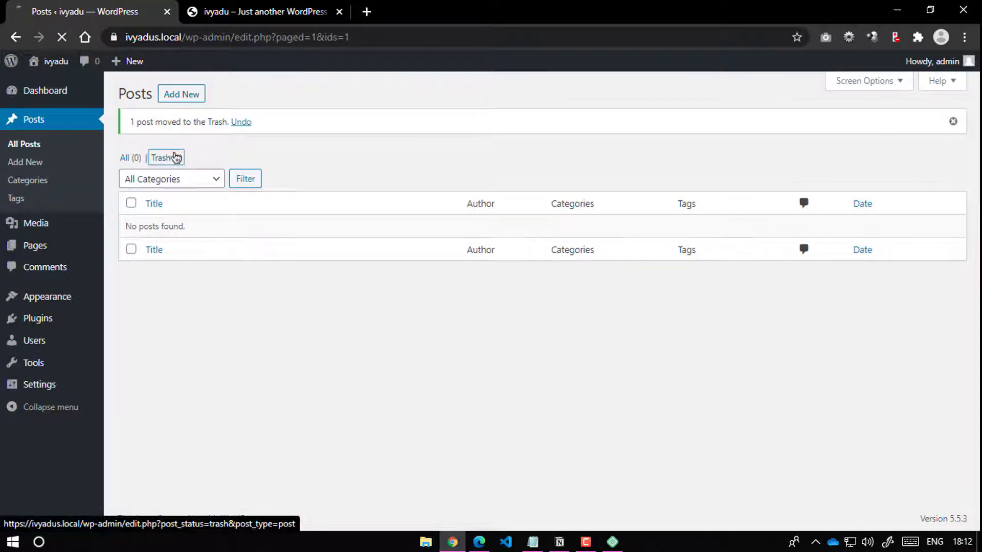
left_click(200, 204)
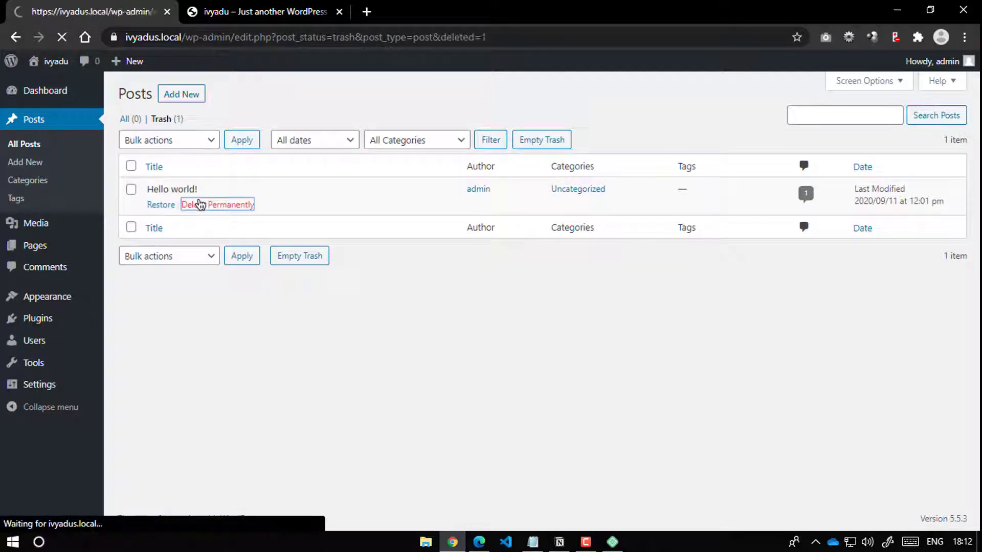
Step: Start a new post, dismiss the welcome guide, and switch to the YouTube window
left_click(191, 94)
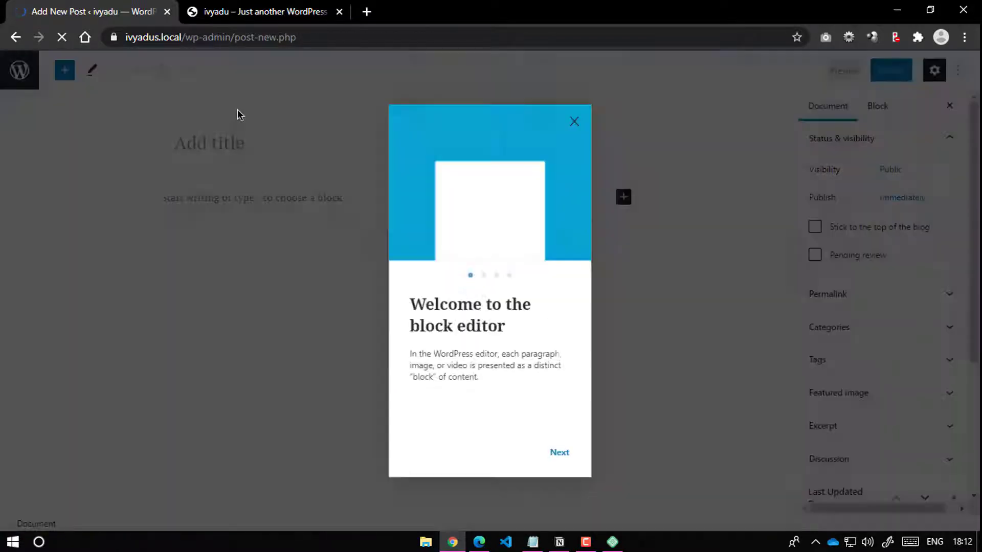
left_click(573, 123)
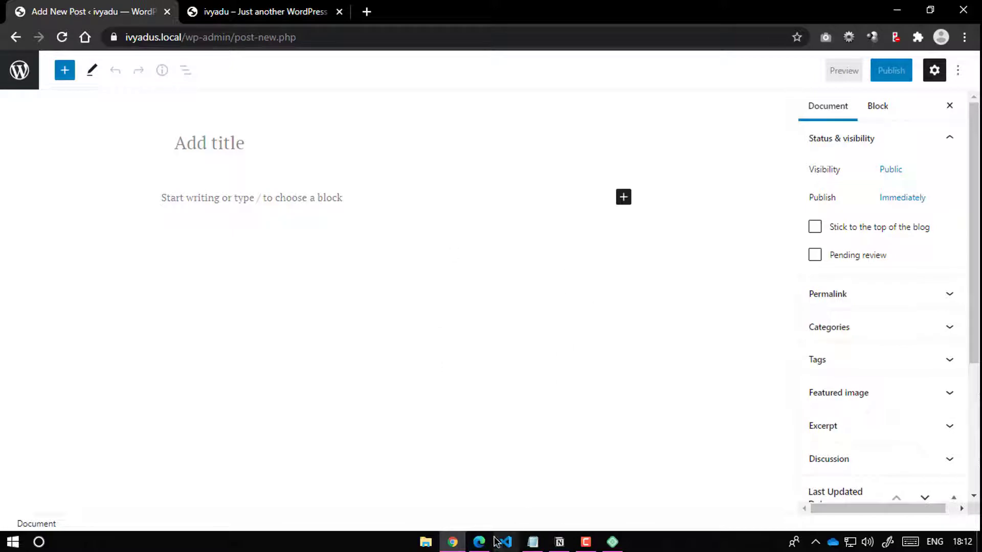
left_click(479, 542)
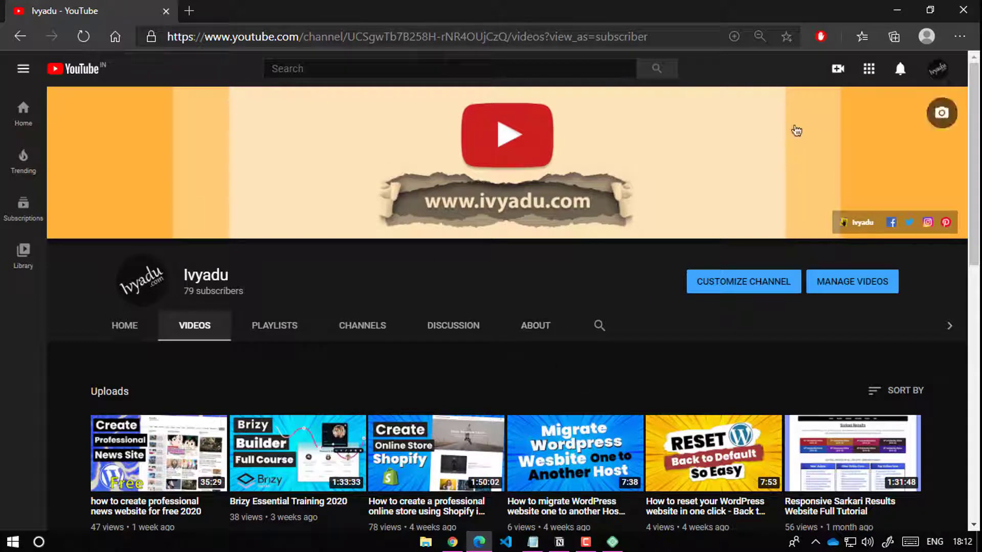
Step: Scroll through the Ivyadu channel's Videos tab in Edge
left_click(897, 10)
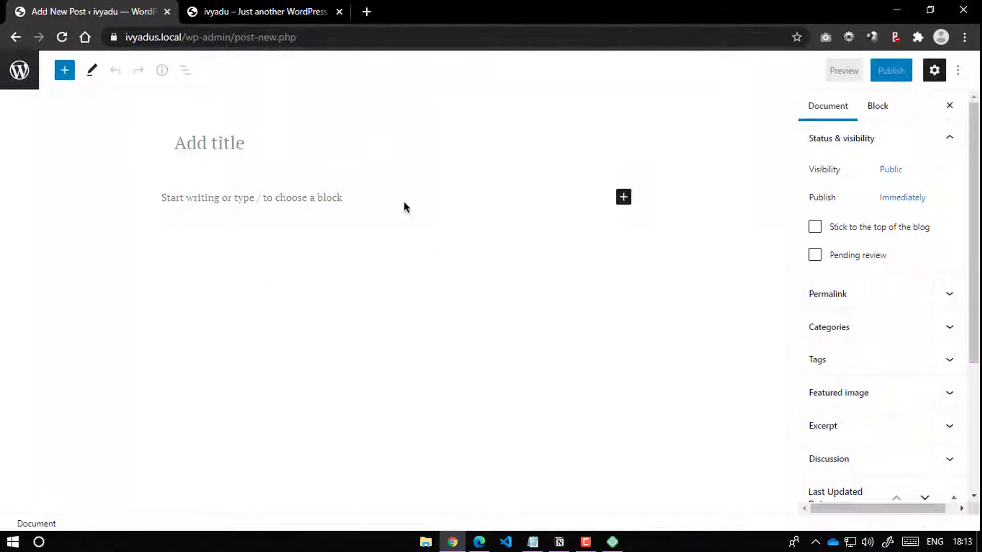
left_click(480, 545)
scroll(487, 342, "down", 3)
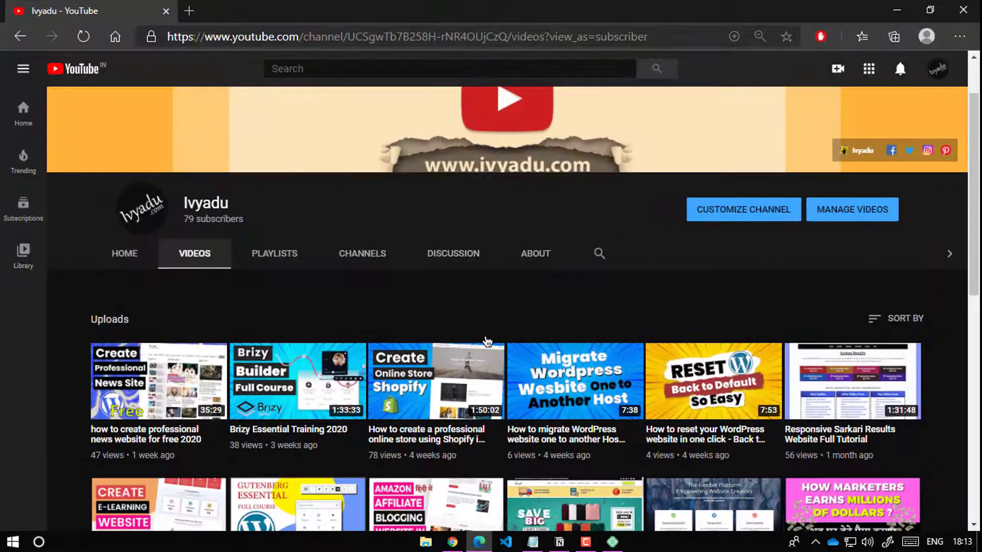
scroll(314, 329, "down", 3)
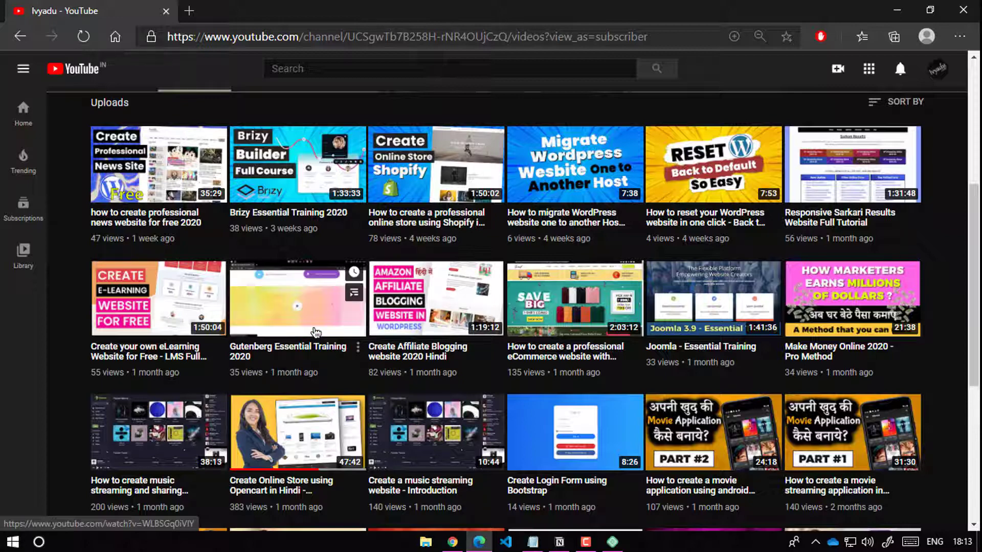
scroll(588, 307, "up", 3)
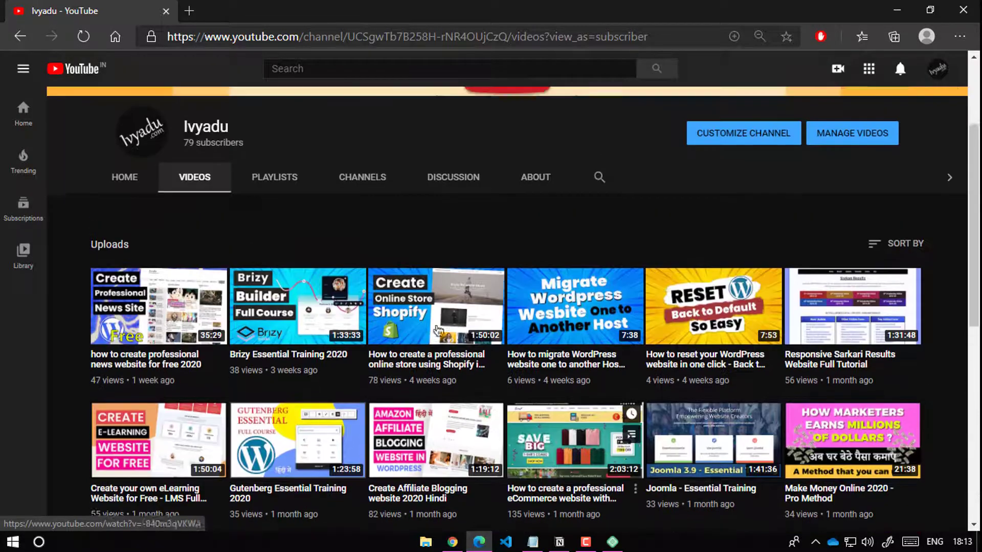
scroll(610, 372, "down", 2)
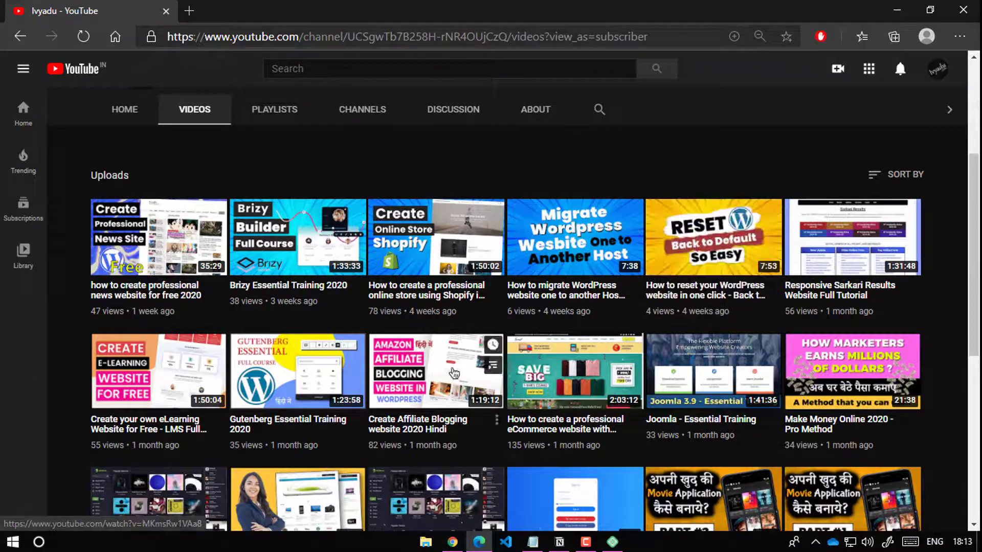
scroll(703, 242, "down", 3)
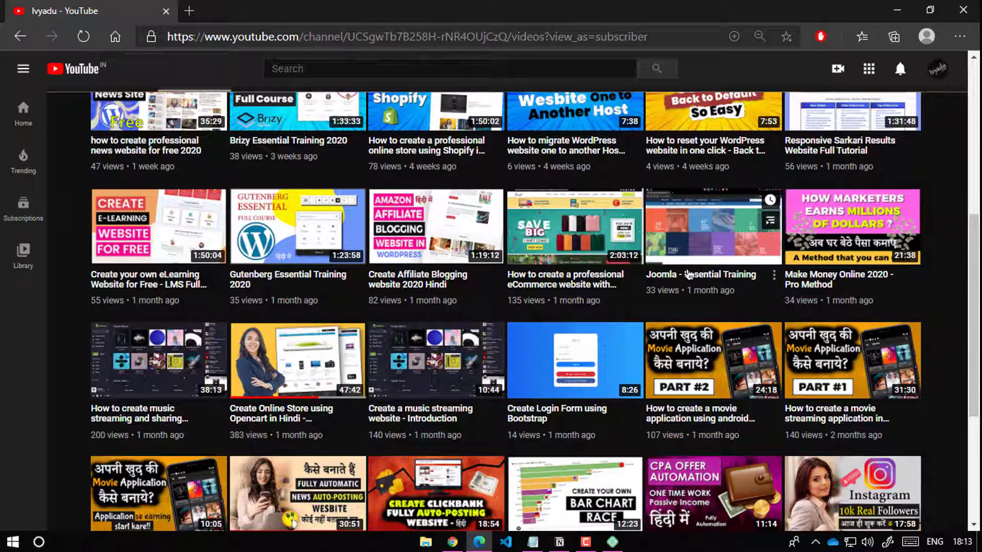
scroll(422, 334, "up", 4)
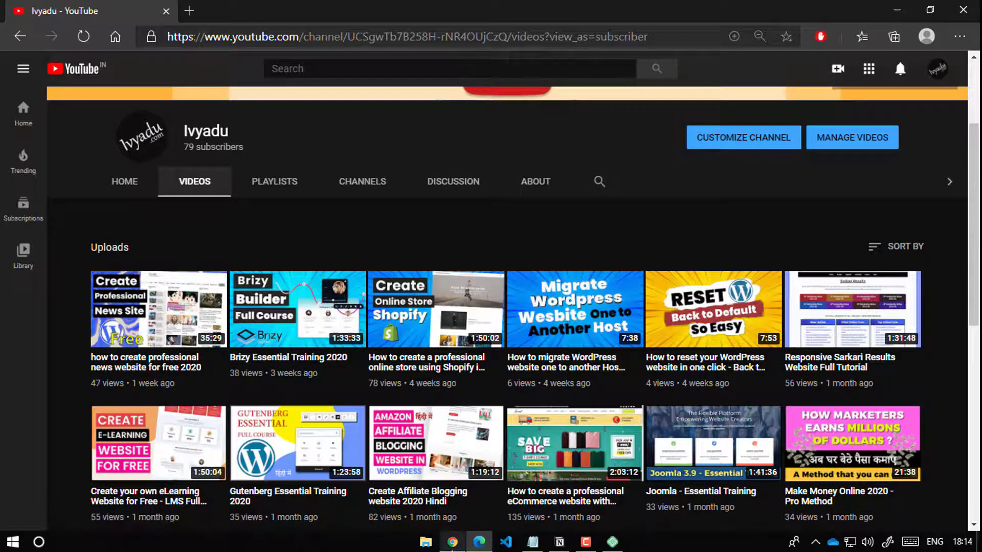
Step: Return to the blank WordPress new-post editor
left_click(452, 543)
left_click(452, 543)
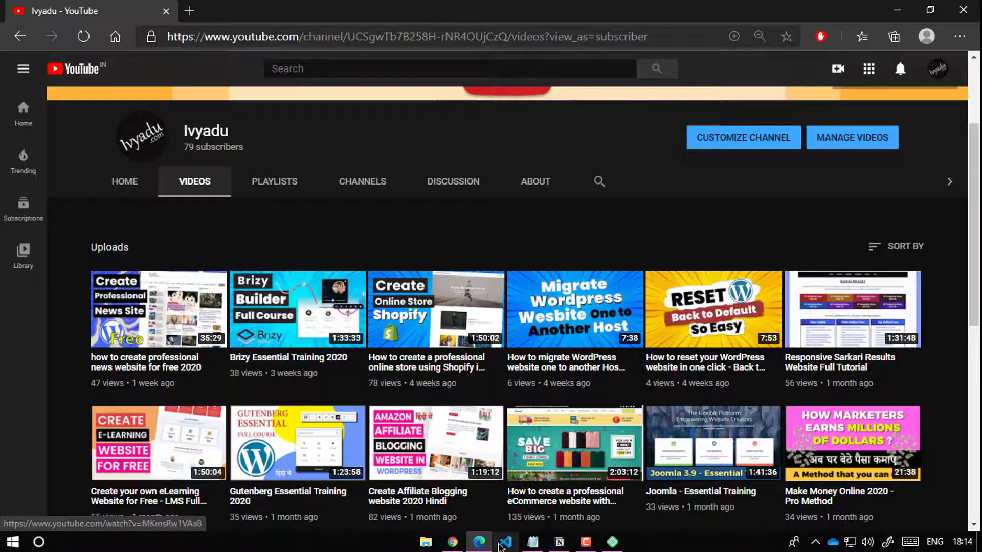
left_click(452, 543)
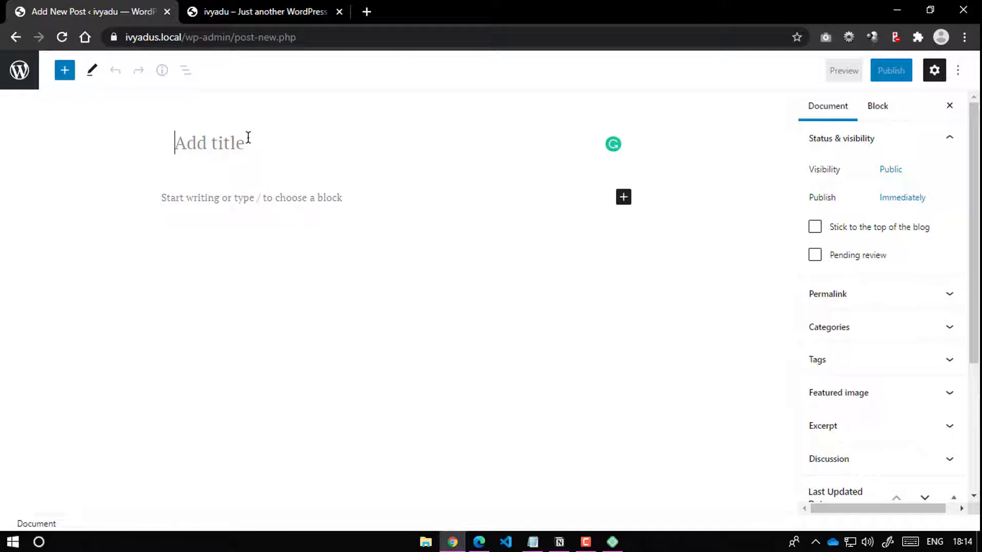
Step: Title the post 'This is your title' with the paragraph 'write your post description here.'
type("This s")
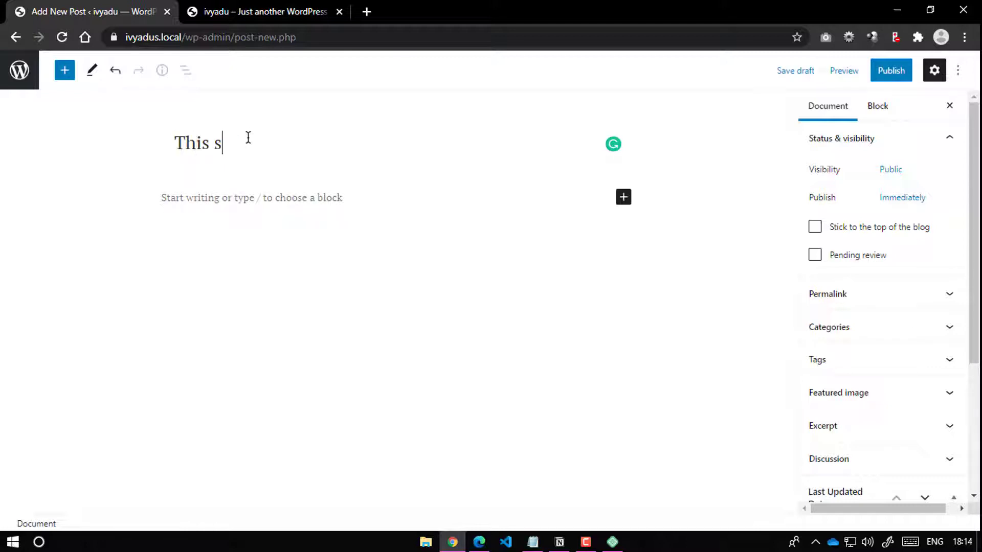
key("BackSpace")
type("is your ")
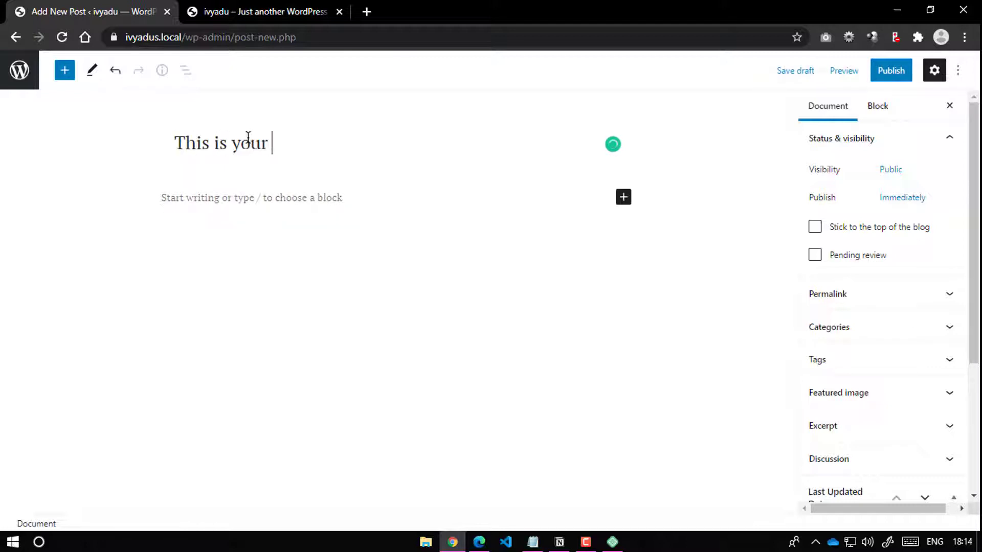
type("tital")
key("BackSpace")
key("BackSpace")
type("le")
left_click(231, 199)
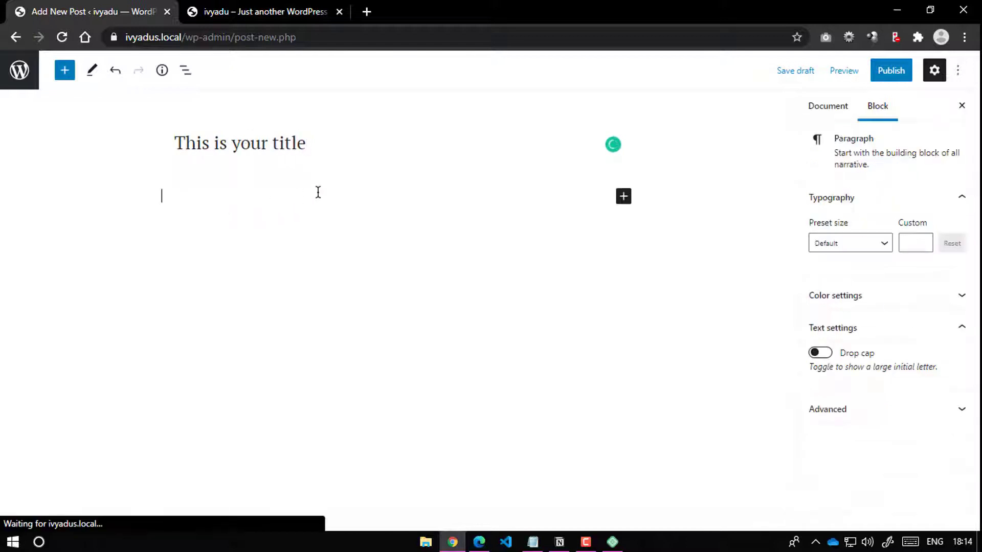
type("w")
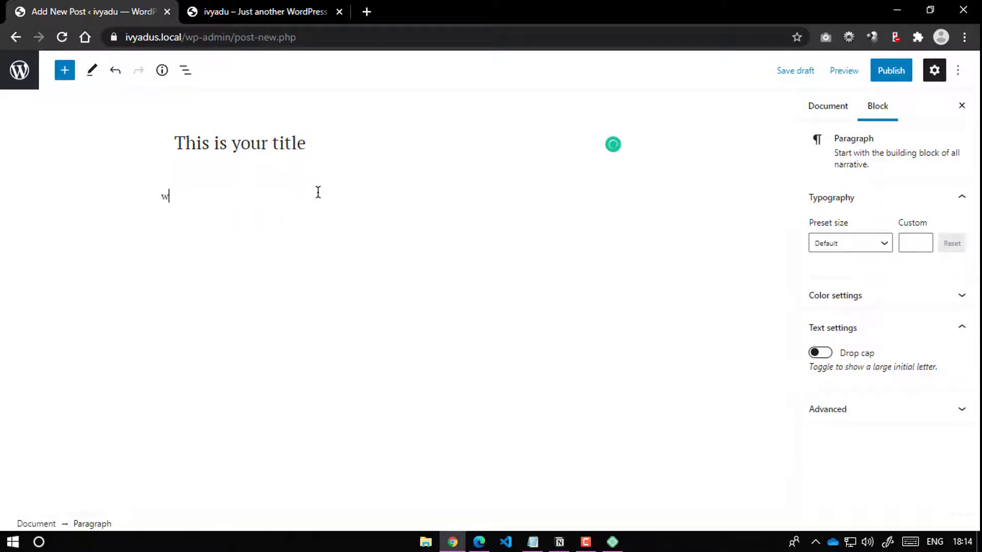
type("rite your post d")
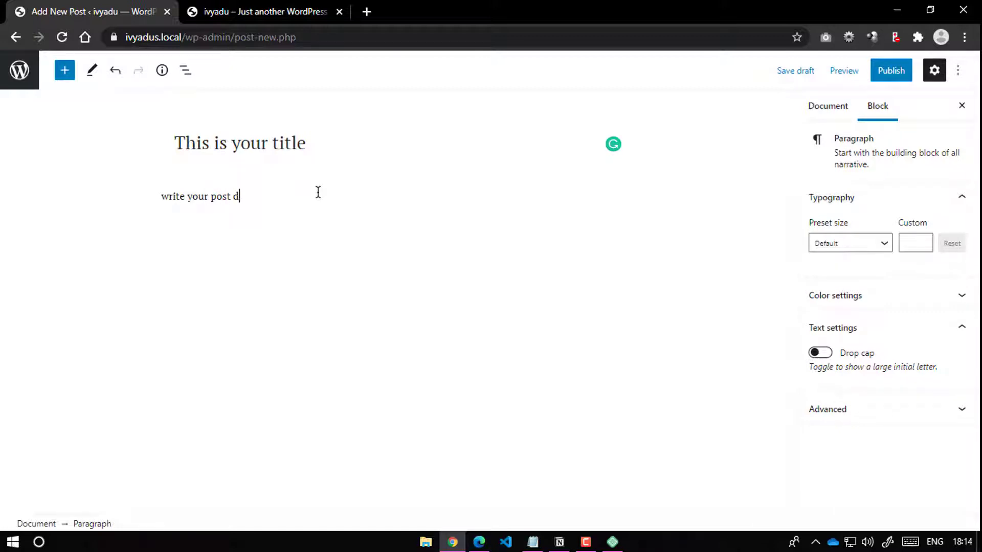
type("escription here.")
Step: In the post settings, add the tag 'your tag' and collapse the Tags panel
left_click(818, 106)
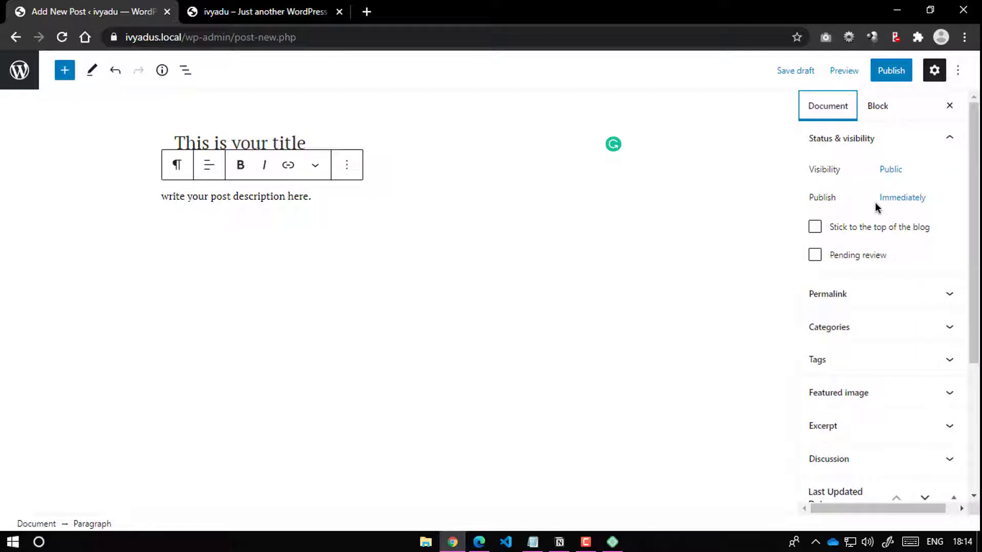
left_click(844, 297)
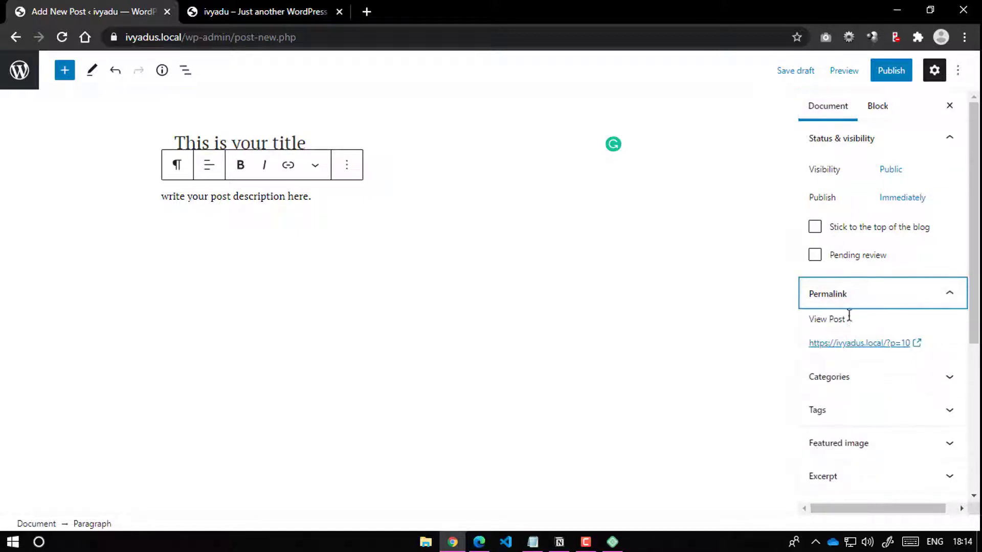
left_click(918, 295)
left_click(941, 143)
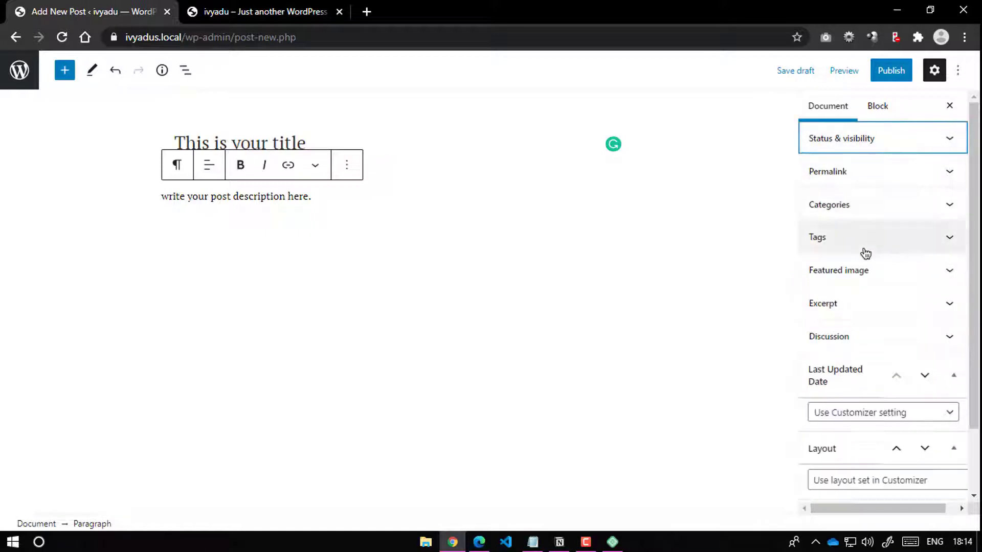
left_click(843, 239)
left_click(845, 282)
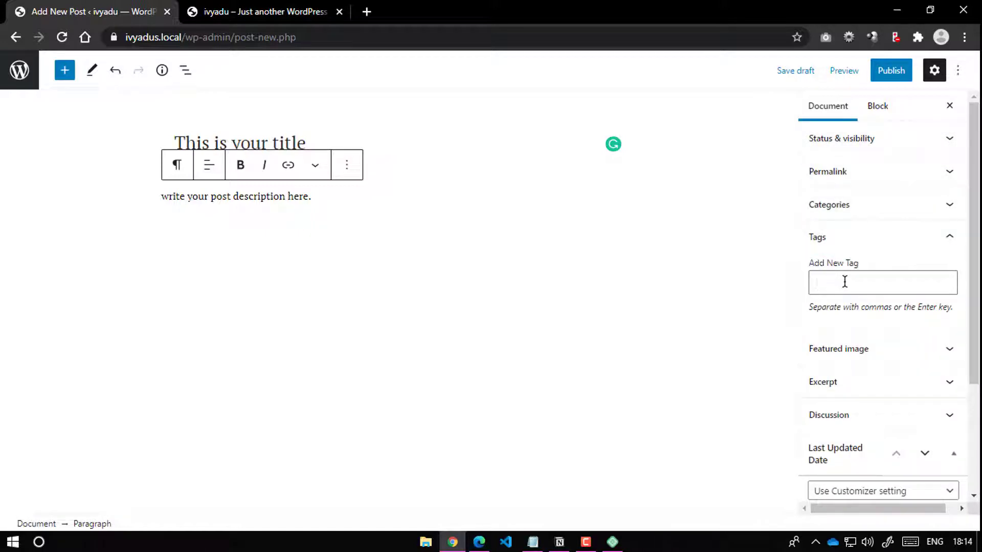
type("your tag")
key("Return")
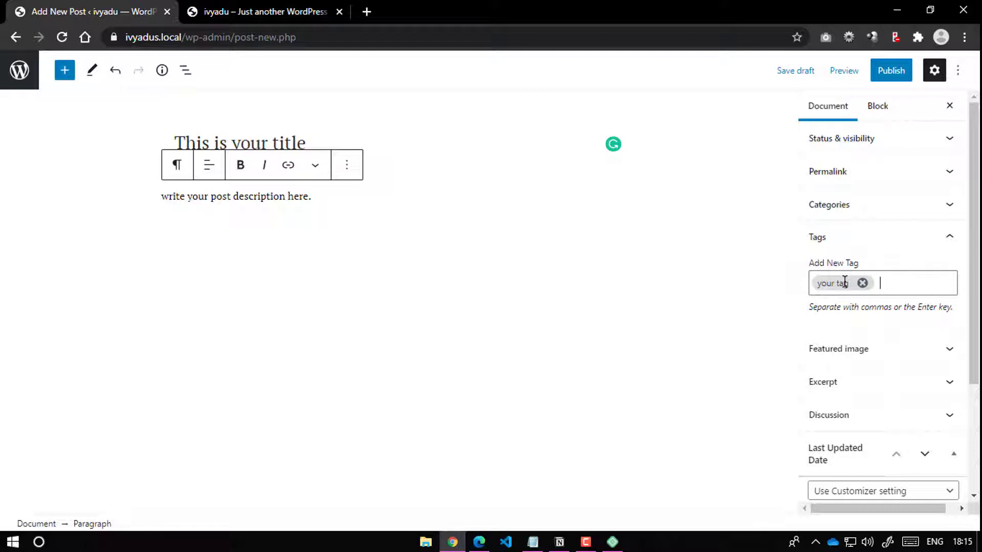
left_click(941, 239)
Step: Upload the golden bull poster jpg from the computer as the featured image
left_click(929, 276)
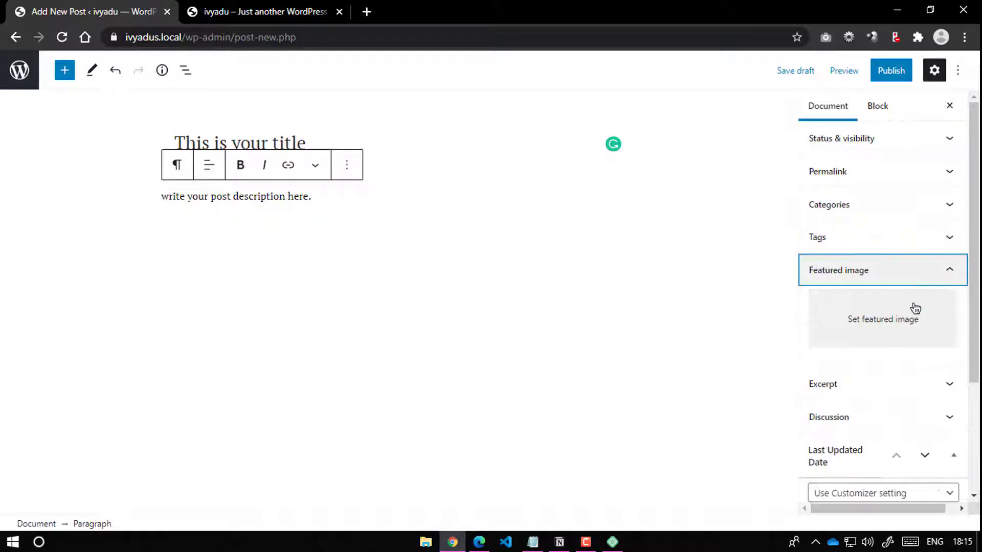
left_click(888, 335)
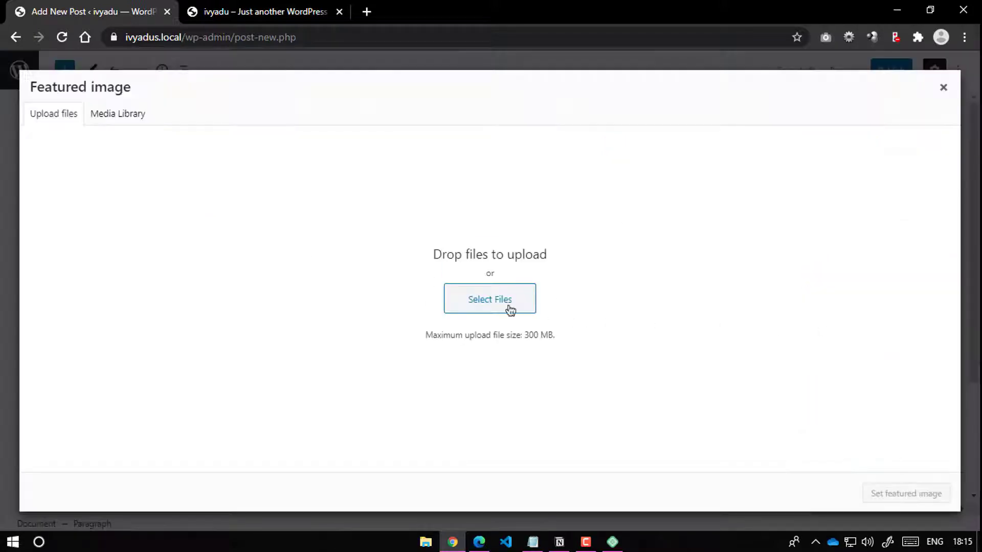
left_click(460, 307)
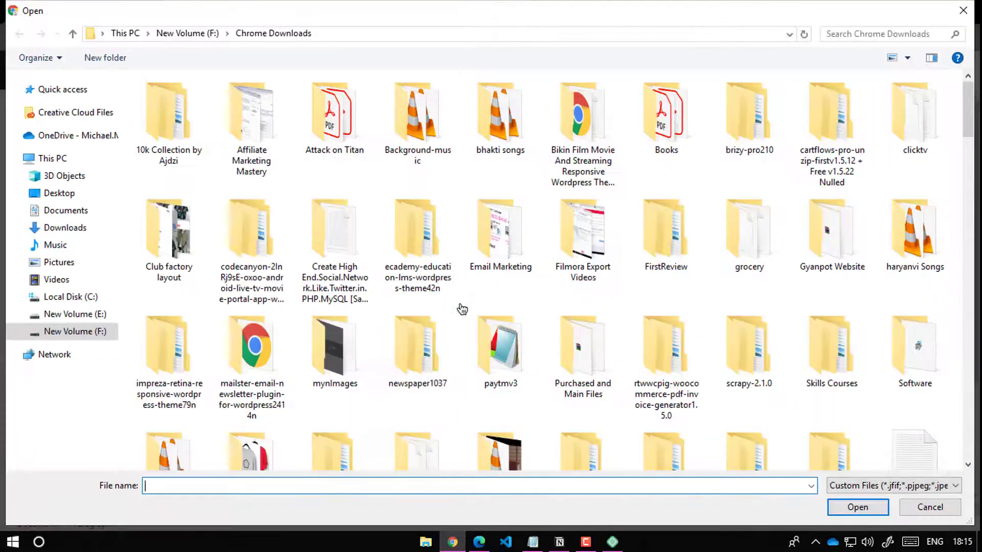
left_click(513, 362)
scroll(521, 358, "down", 2)
scroll(522, 357, "down", 5)
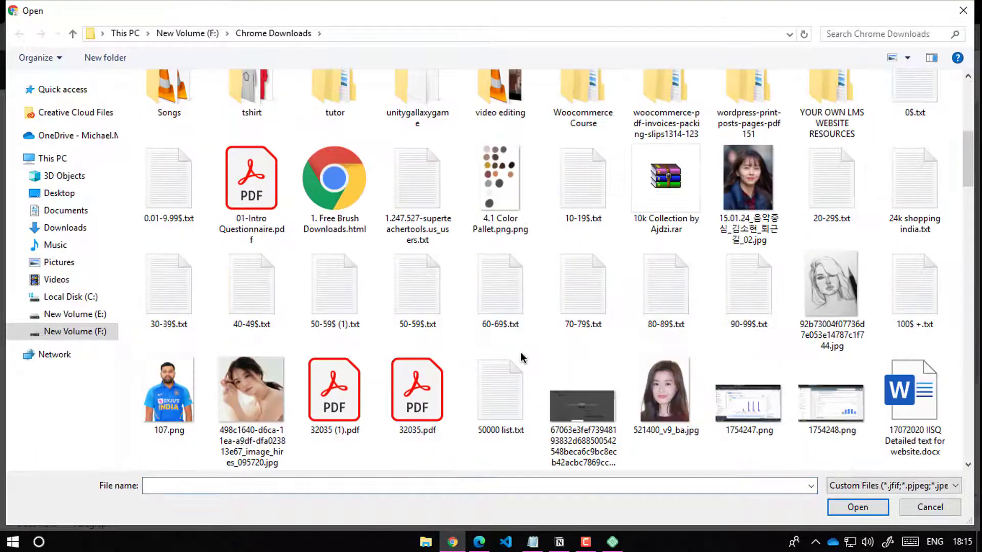
scroll(520, 356, "down", 3)
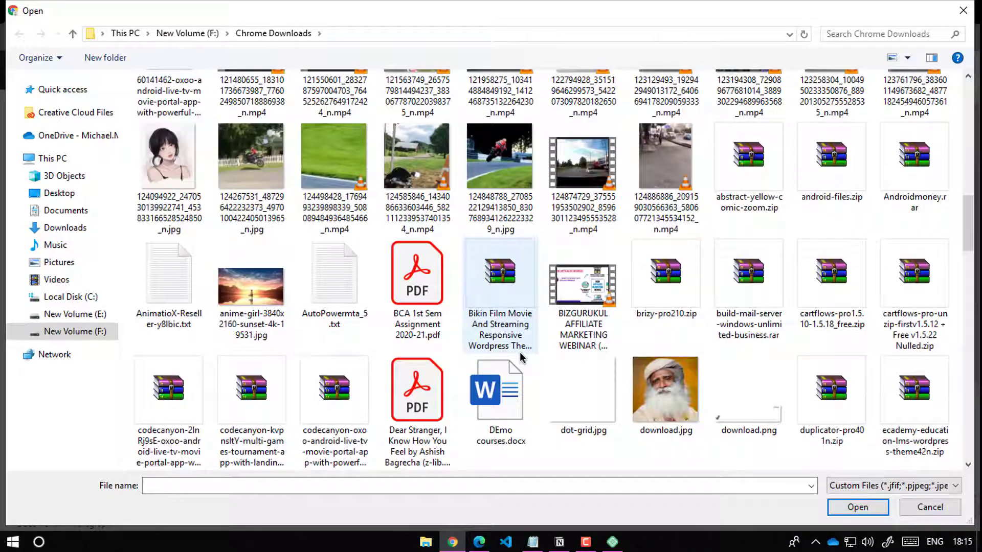
scroll(520, 356, "down", 3)
scroll(519, 352, "down", 5)
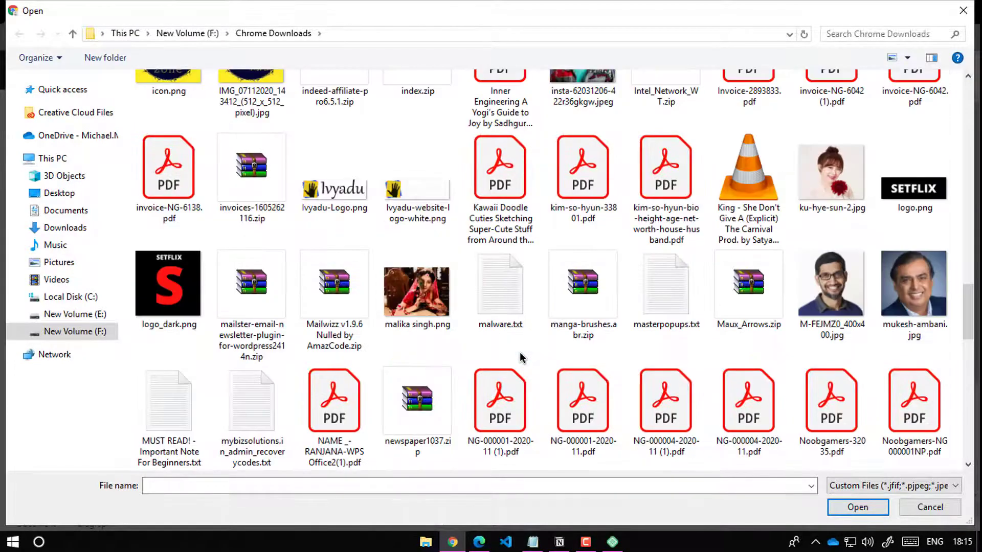
scroll(520, 352, "down", 3)
left_click(417, 404)
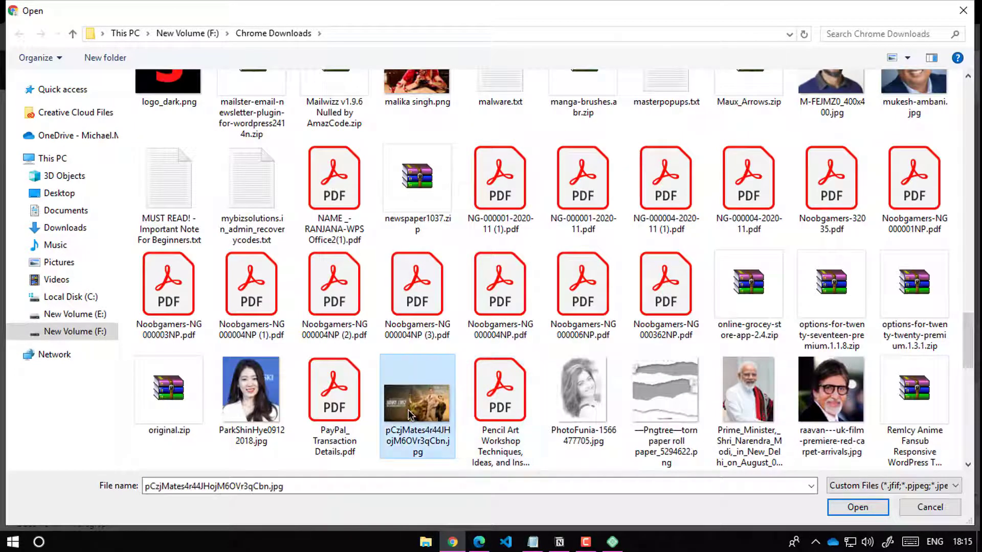
left_click(873, 512)
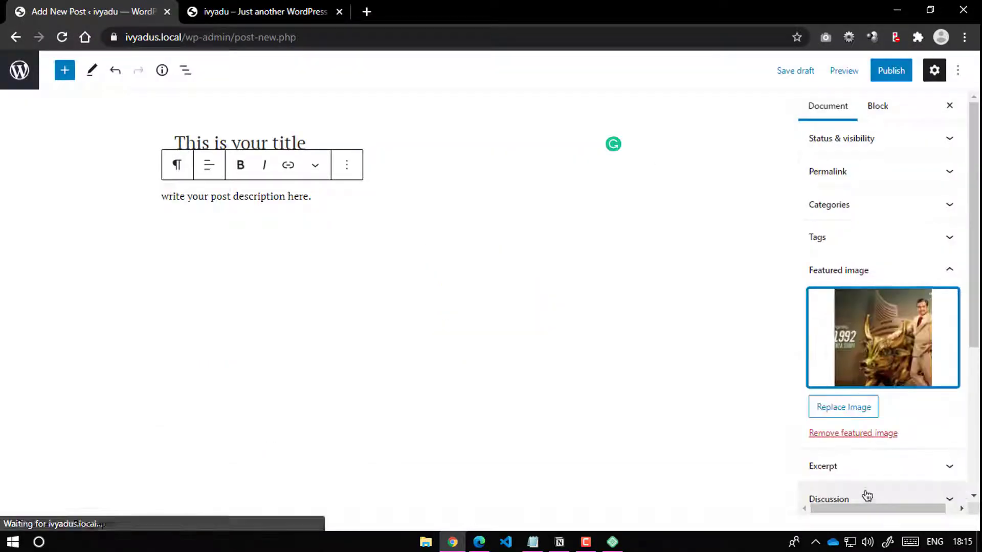
Step: Collapse the Featured image, Excerpt, Last updated, Layout and featured image display panels
scroll(842, 355, "down", 3)
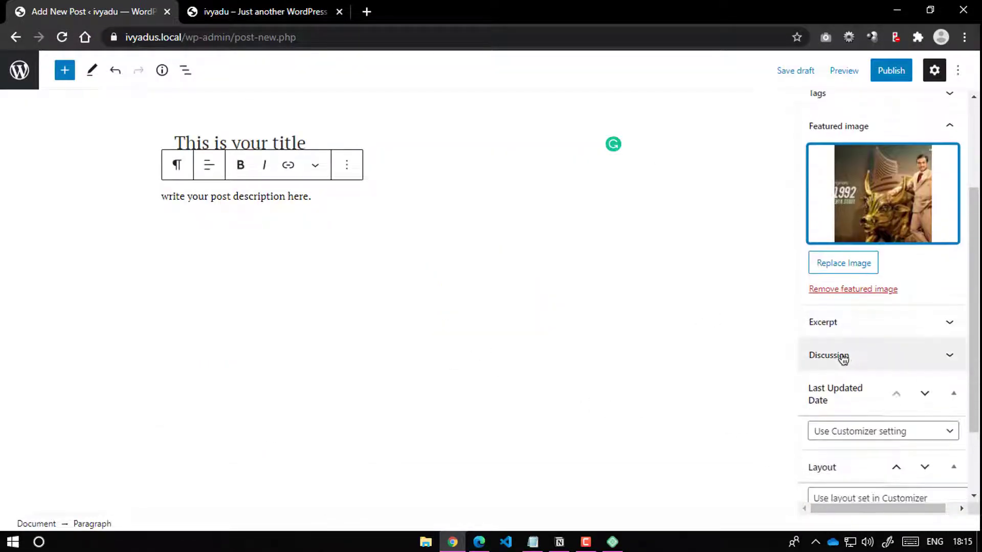
left_click(853, 330)
scroll(890, 347, "up", 3)
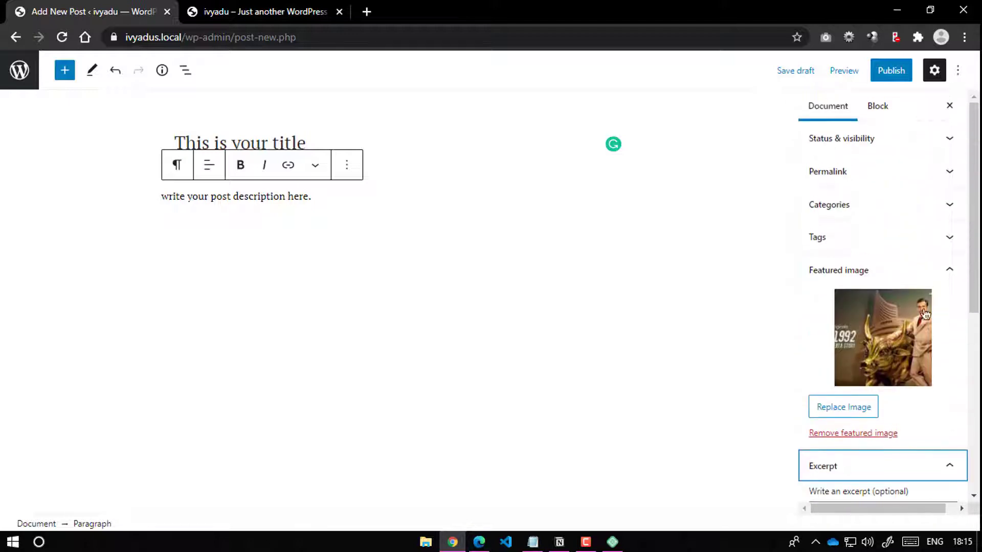
left_click(956, 271)
scroll(938, 259, "down", 1)
left_click(949, 234)
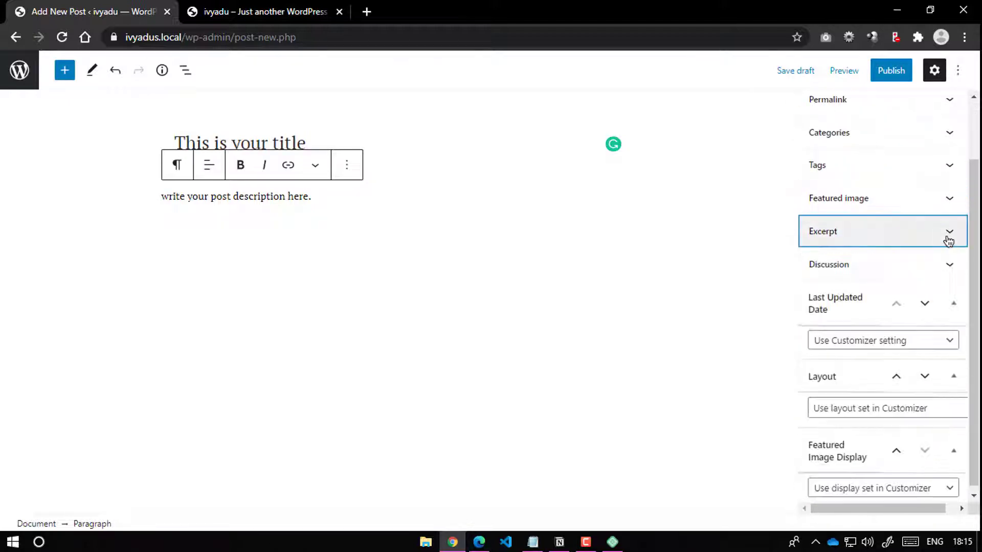
left_click(953, 306)
left_click(945, 376)
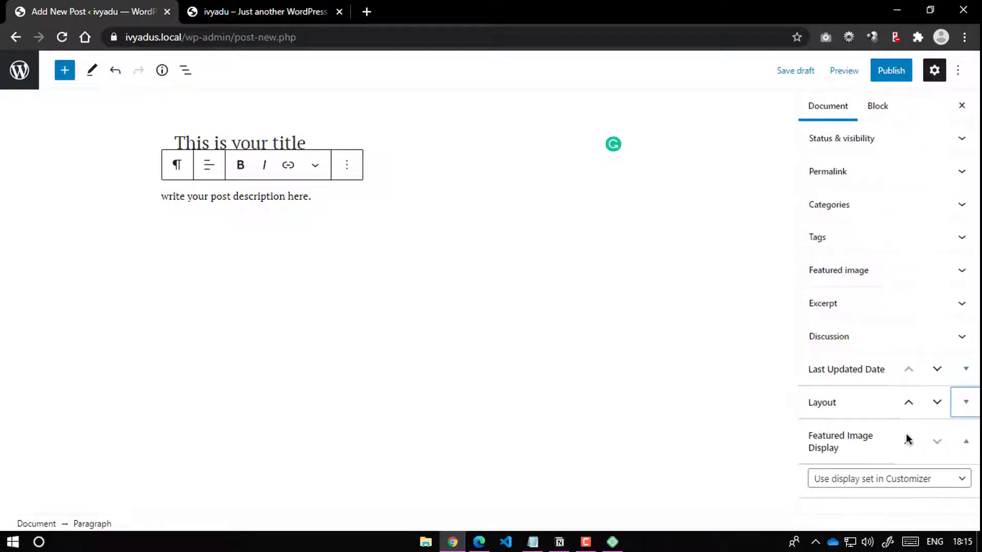
left_click(963, 443)
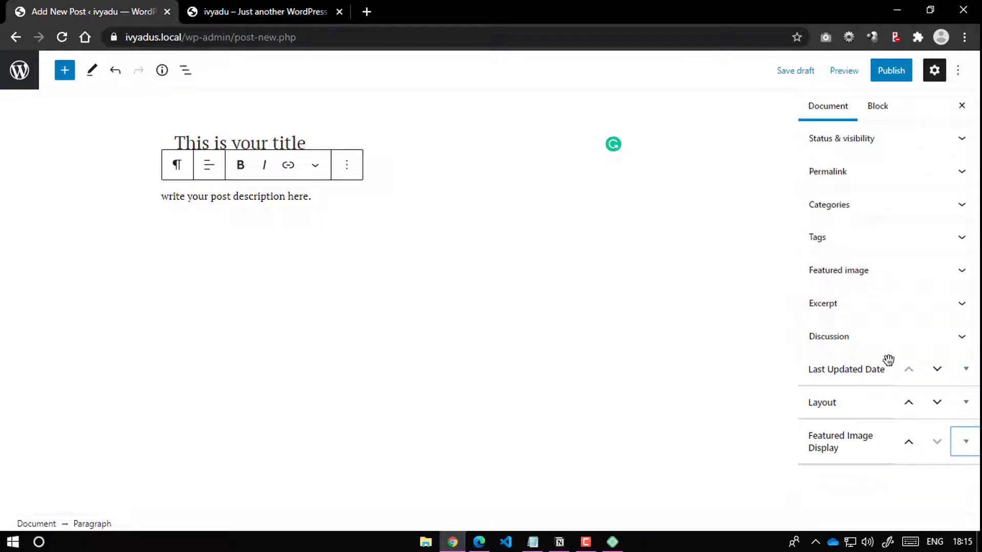
Step: File the post under the Entertainment category
left_click(891, 71)
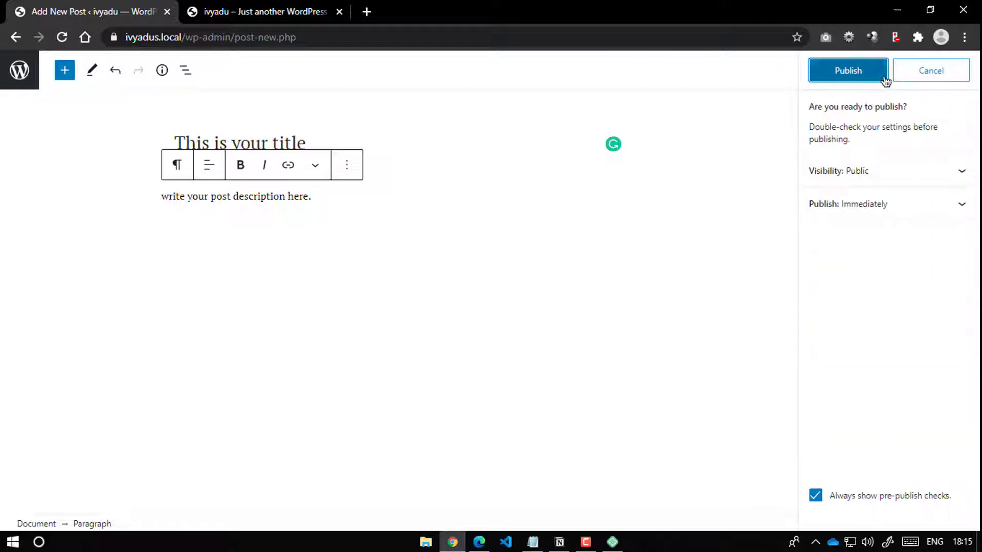
left_click(941, 71)
left_click(865, 206)
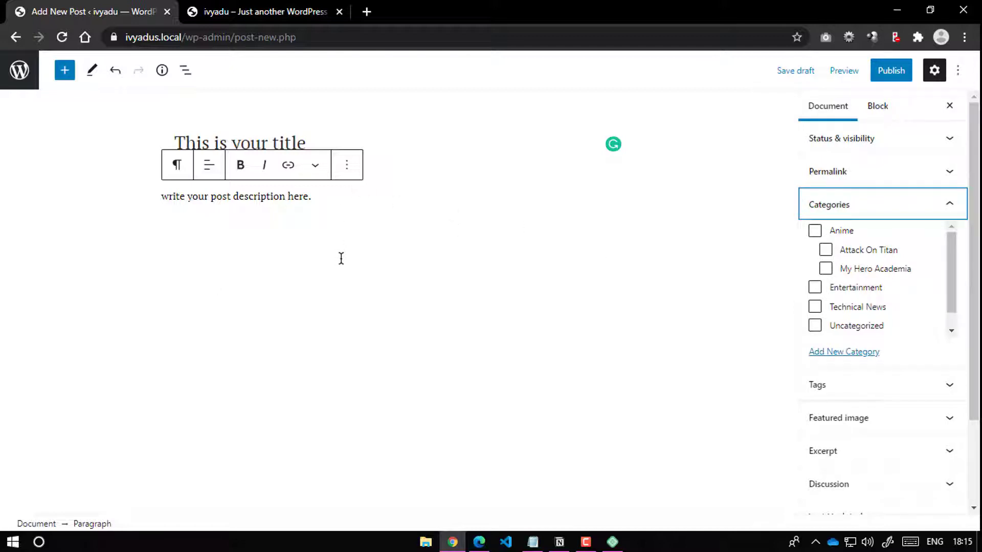
left_click(818, 291)
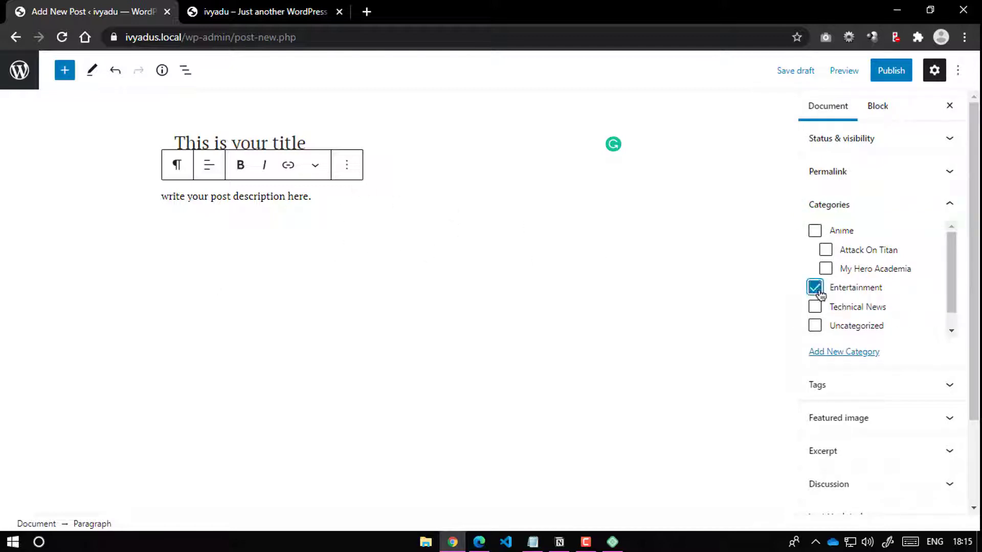
Step: Publish the post and switch to the site's homepage tab
left_click(891, 73)
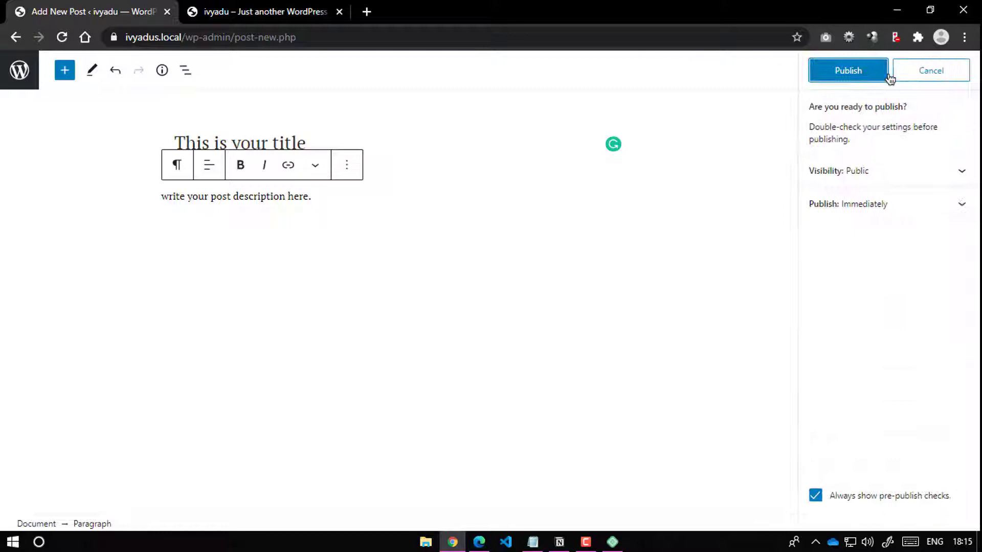
left_click(848, 72)
left_click(265, 11)
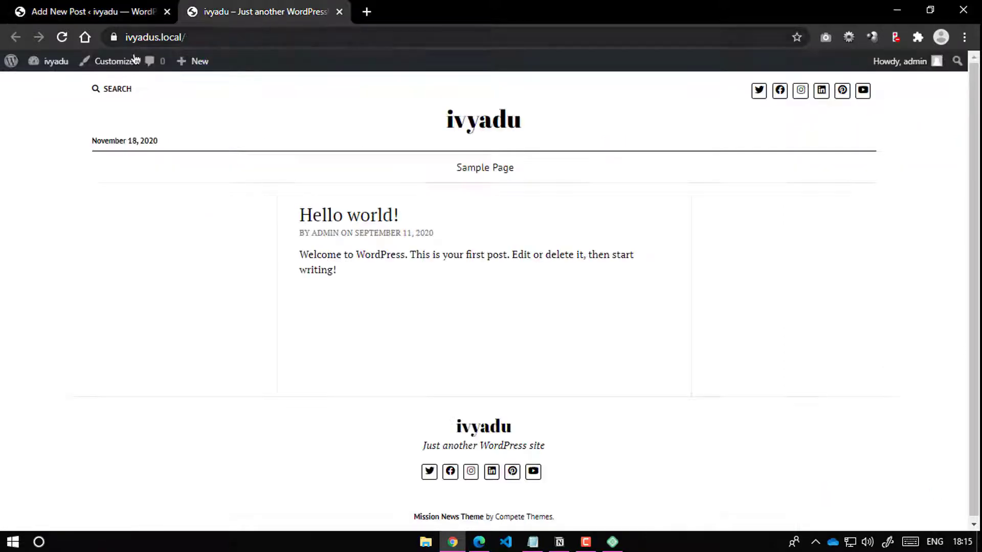
Step: Reload the homepage, open the new post's page, and return to the editor
left_click(62, 37)
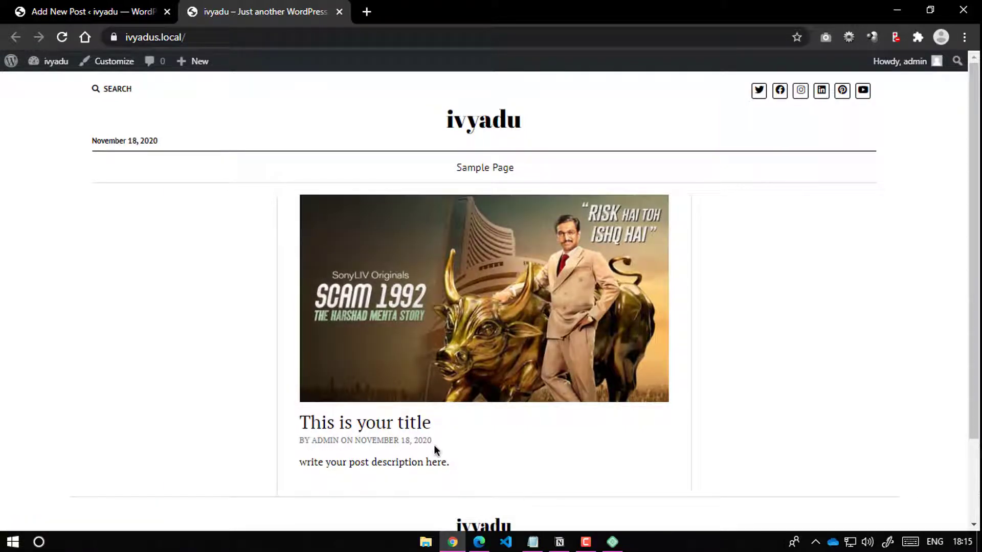
scroll(434, 447, "down", 2)
left_click(393, 328)
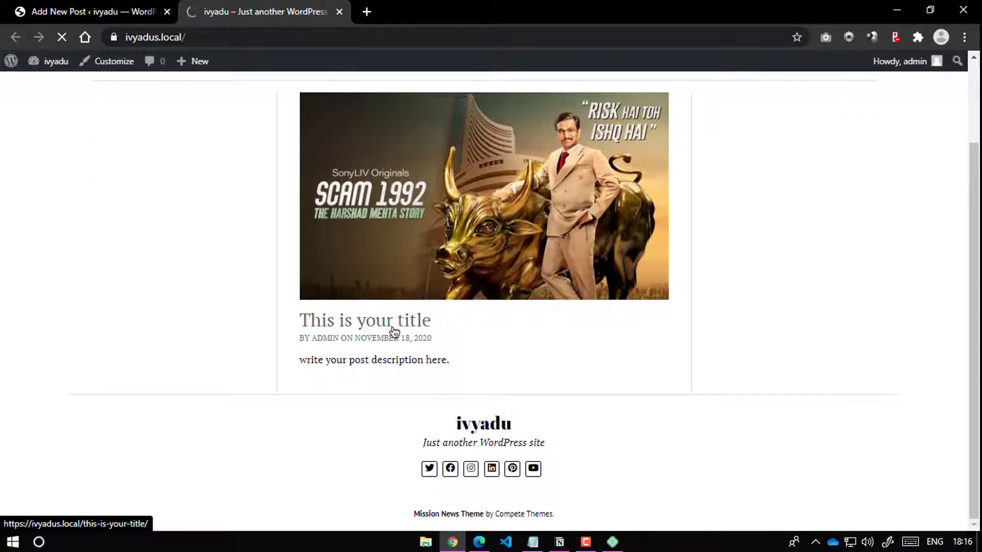
key("ctrl+shift+Tab")
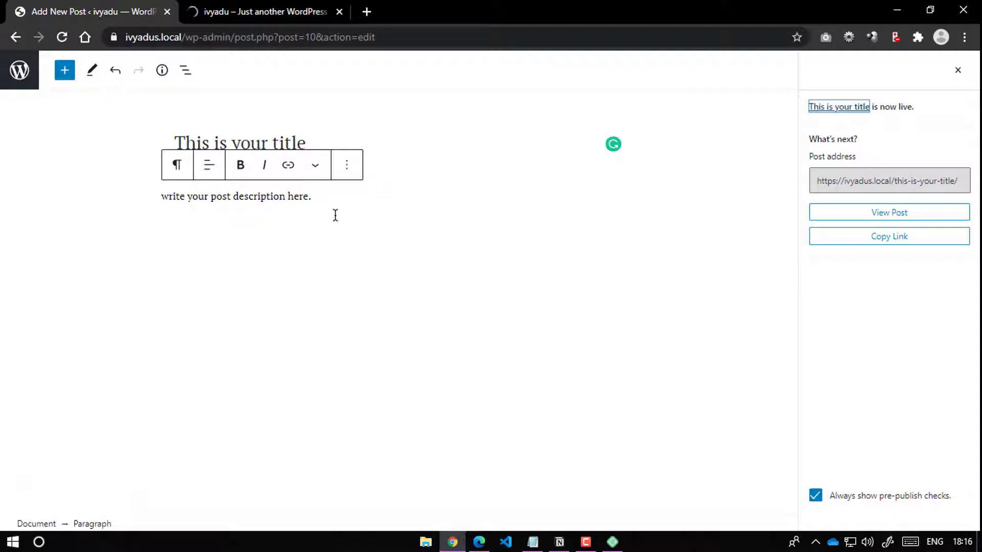
Step: Scroll through the published 'This is your title' page, then switch back to the editor
left_click(253, 7)
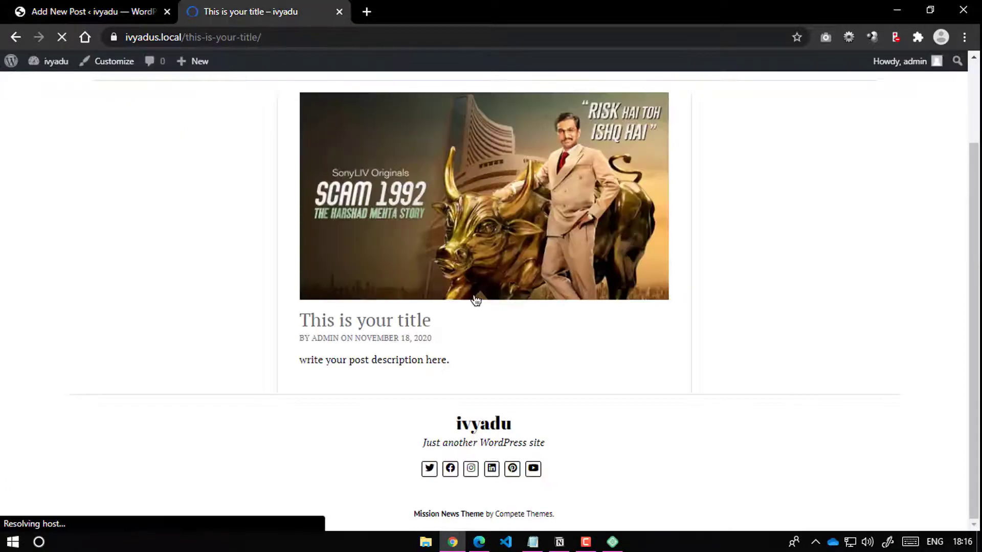
left_click(488, 543)
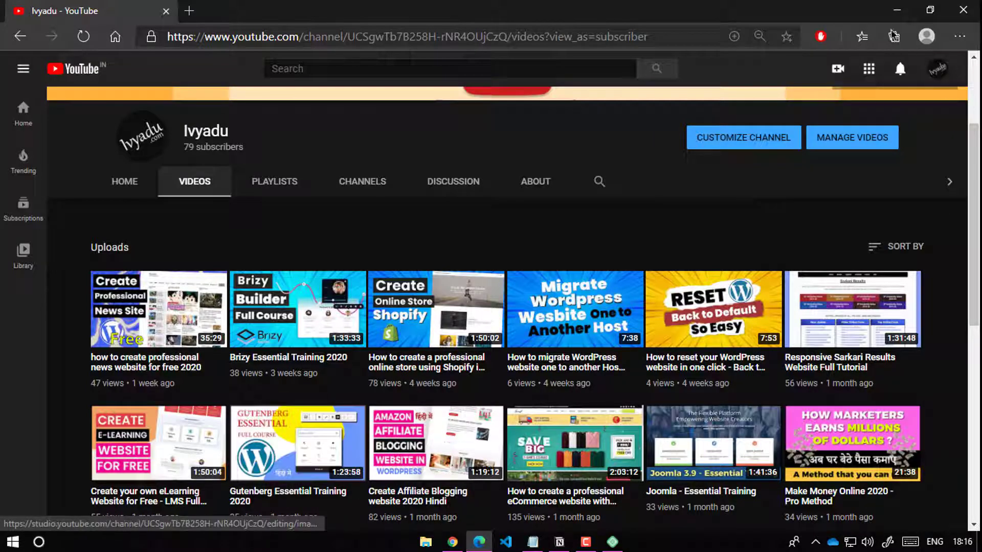
left_click(897, 9)
scroll(358, 378, "down", 5)
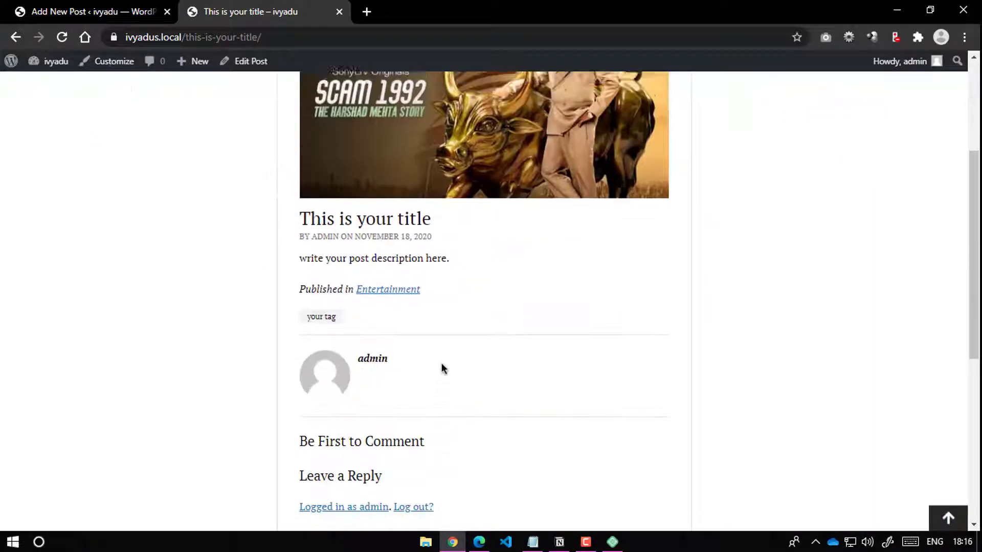
scroll(443, 368, "up", 3)
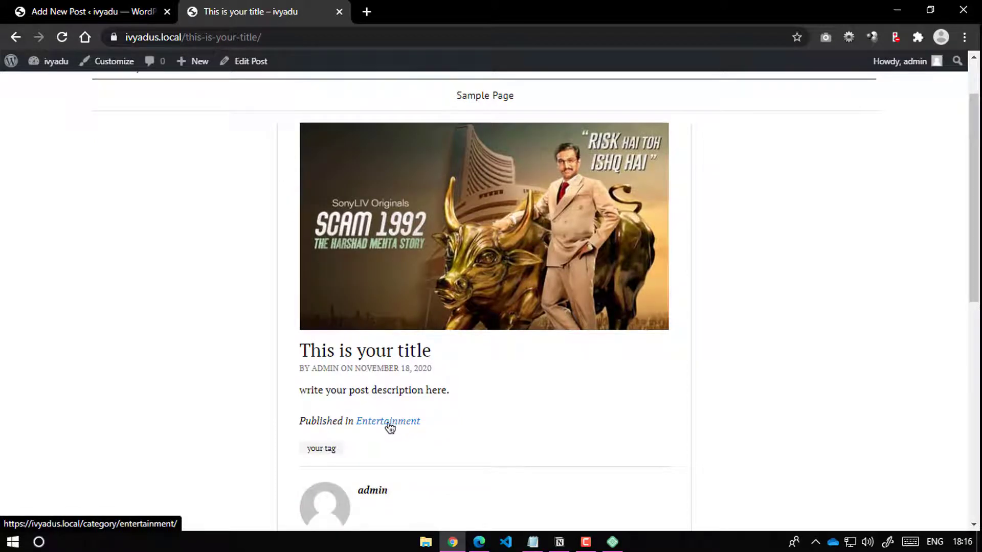
scroll(302, 392, "down", 2)
scroll(354, 366, "down", 2)
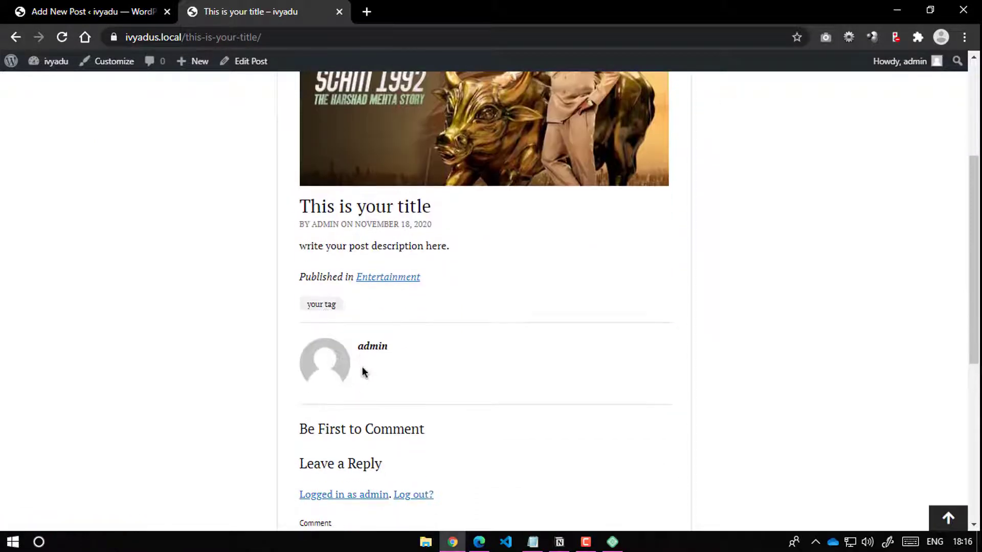
scroll(361, 373, "down", 3)
scroll(395, 350, "down", 4)
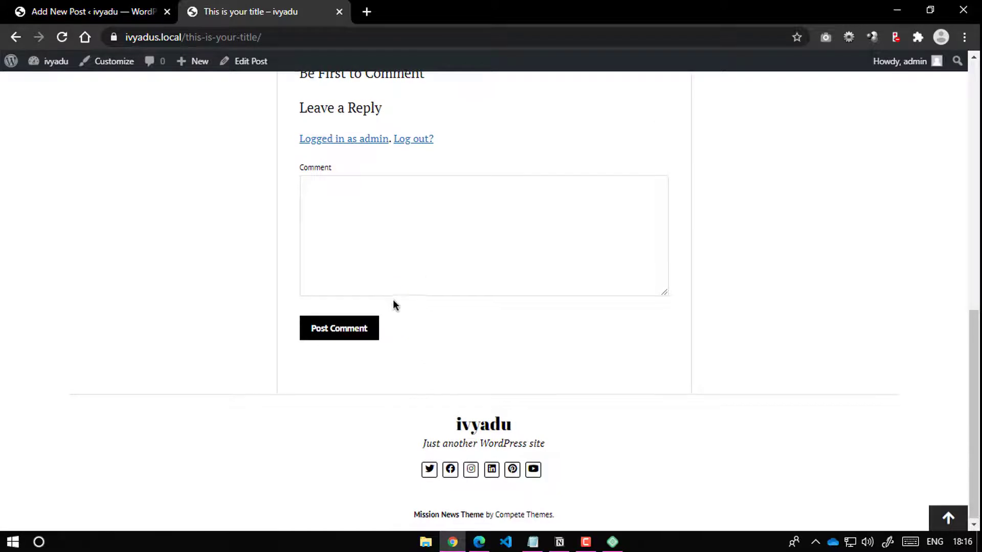
scroll(399, 307, "up", 10)
scroll(424, 310, "down", 6)
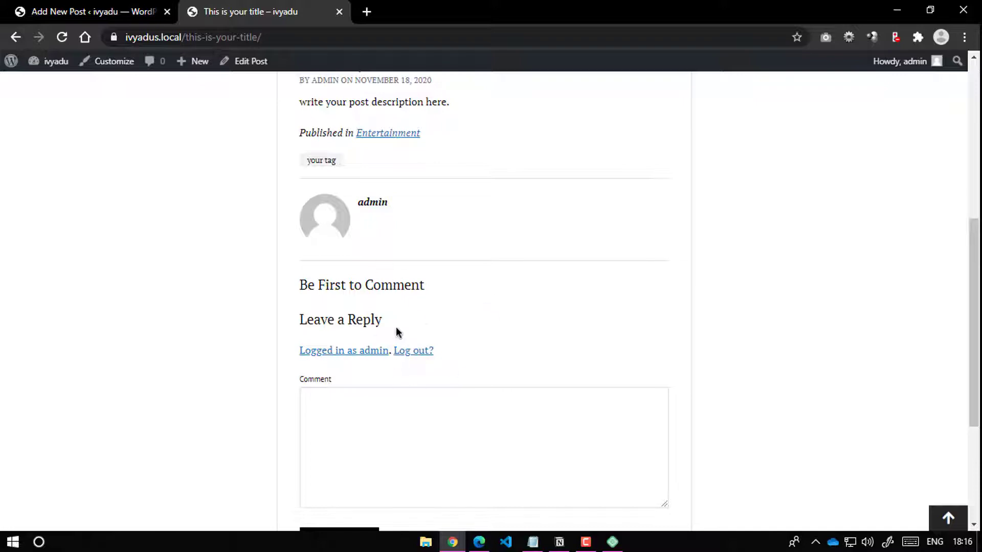
scroll(409, 353, "up", 3)
scroll(363, 283, "up", 1)
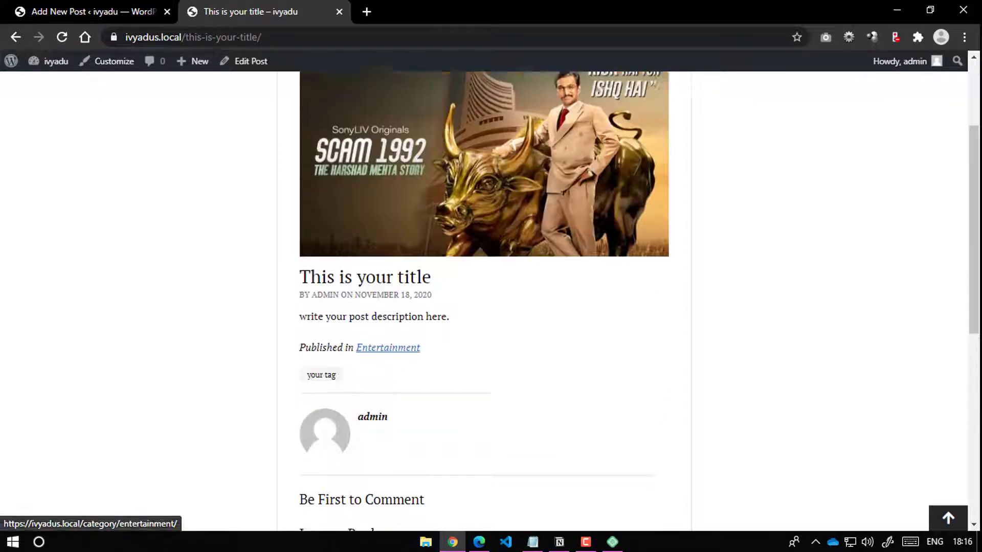
scroll(327, 136, "up", 3)
key("ctrl+shift+Tab")
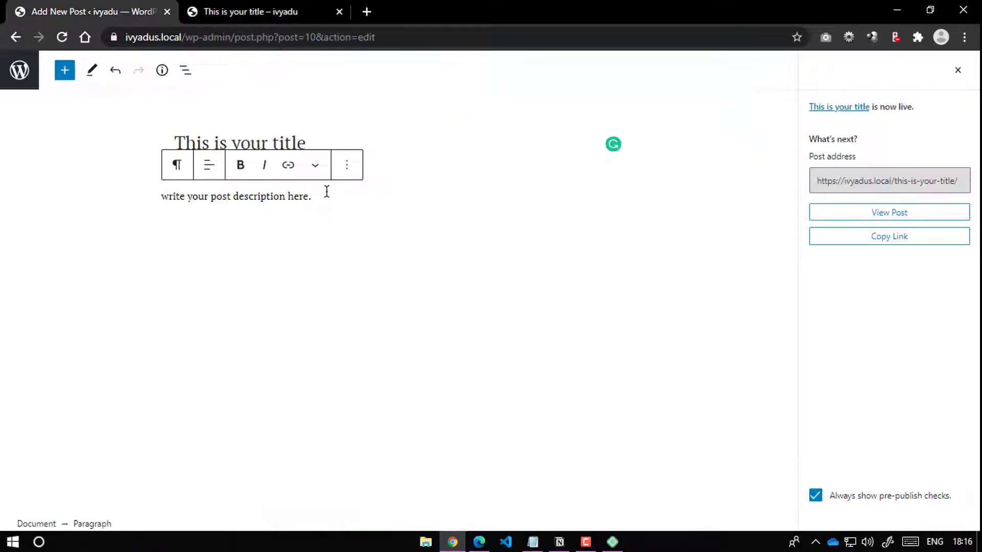
left_click_drag(241, 196, 311, 196)
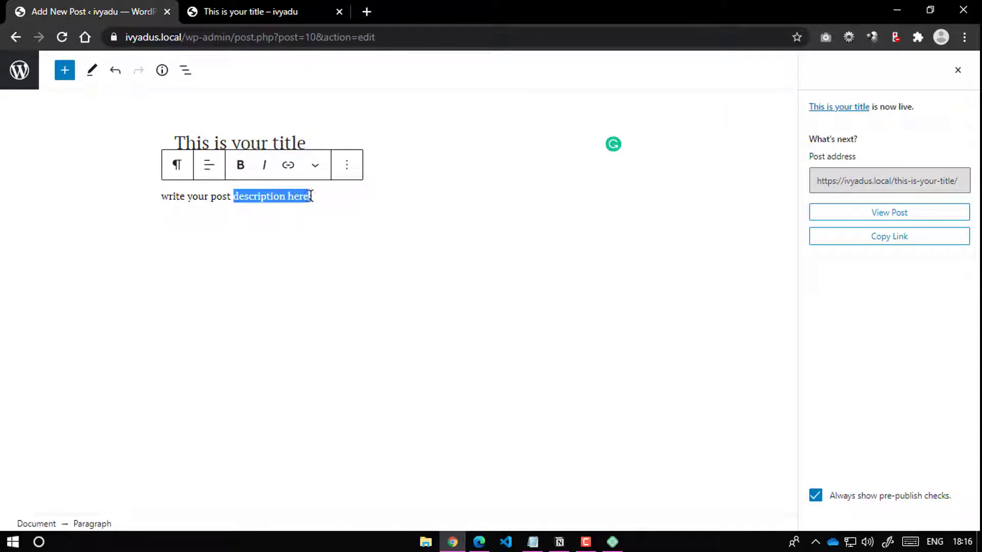
left_click(248, 175)
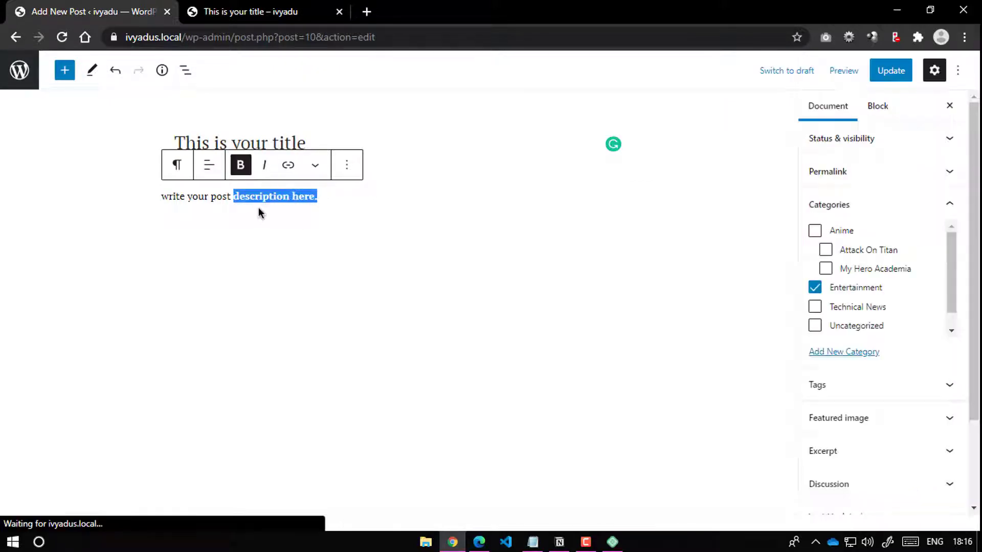
left_click(290, 169)
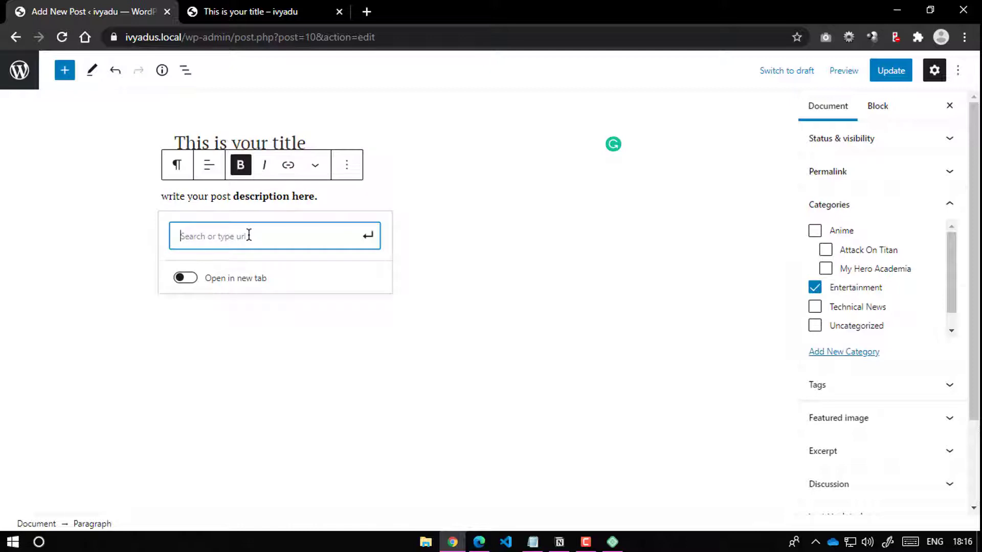
type("httpw")
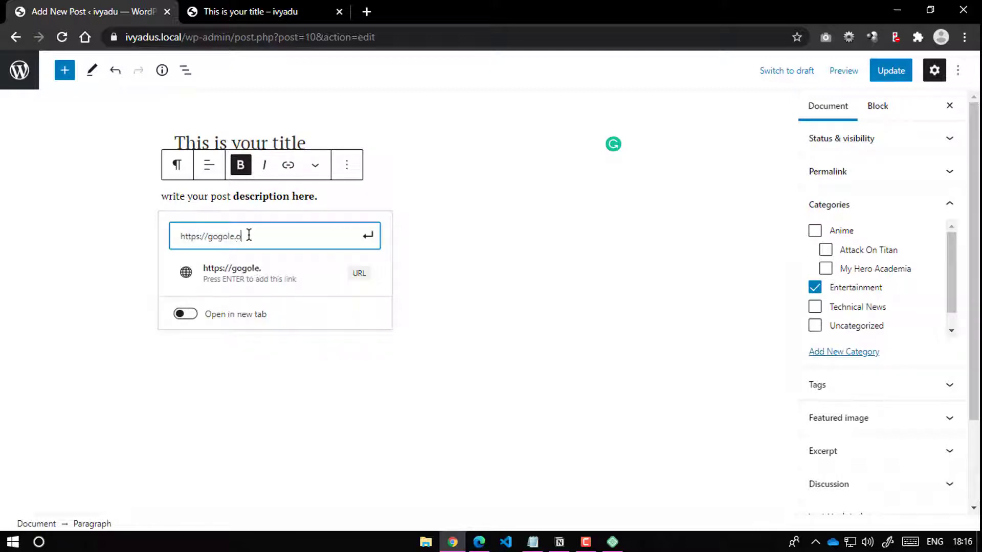
key("BackSpace")
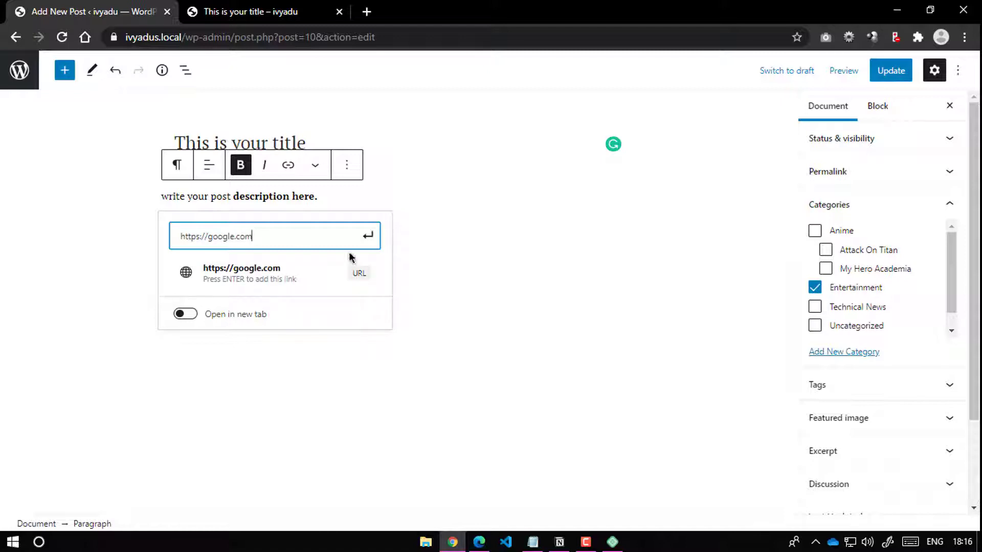
left_click(368, 236)
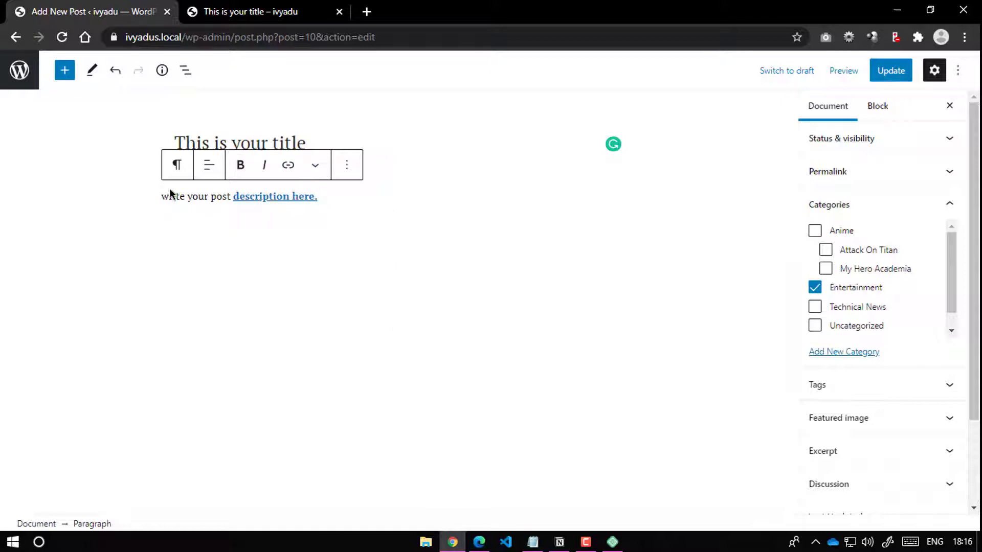
Step: Italicize 'write your', leaving the paragraph block unconverted
left_click_drag(162, 196, 218, 196)
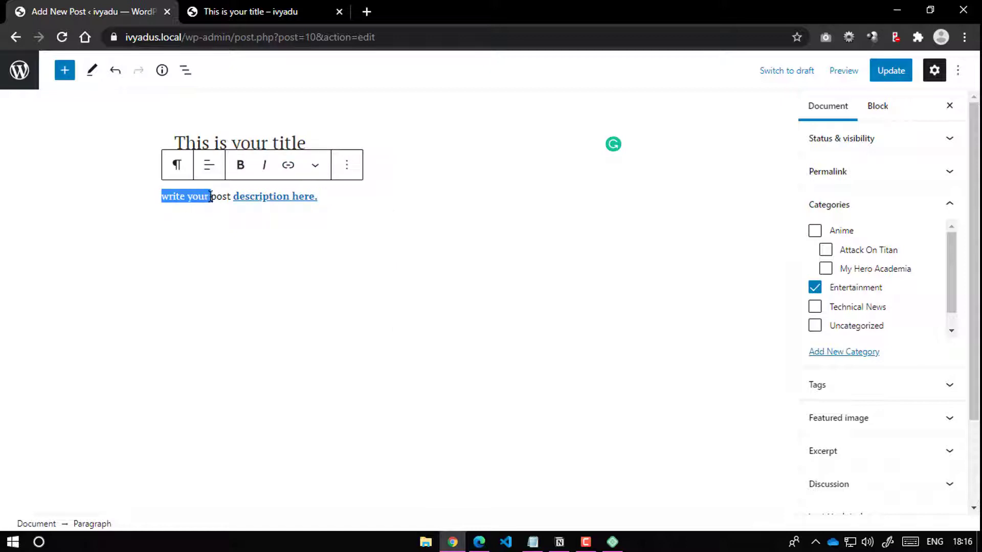
left_click(264, 165)
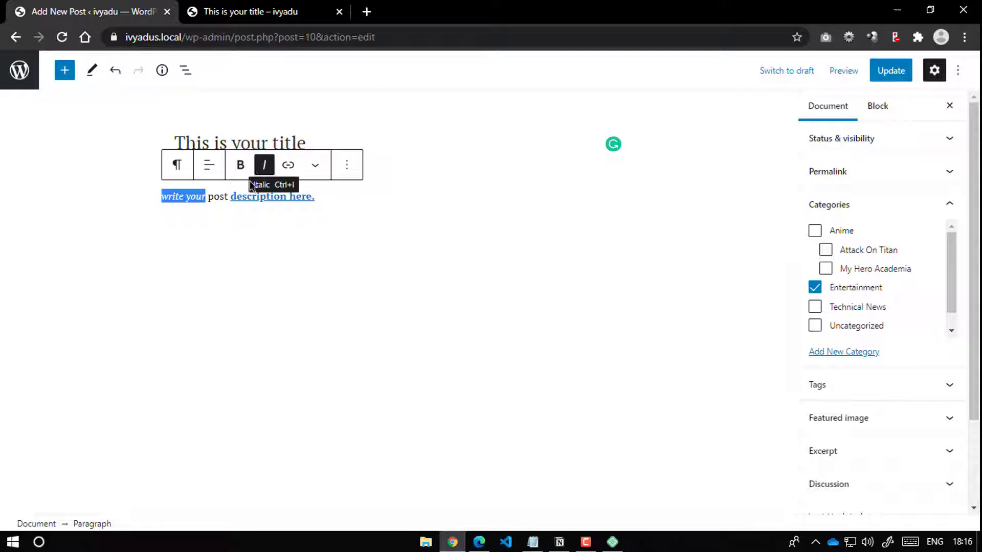
left_click(176, 168)
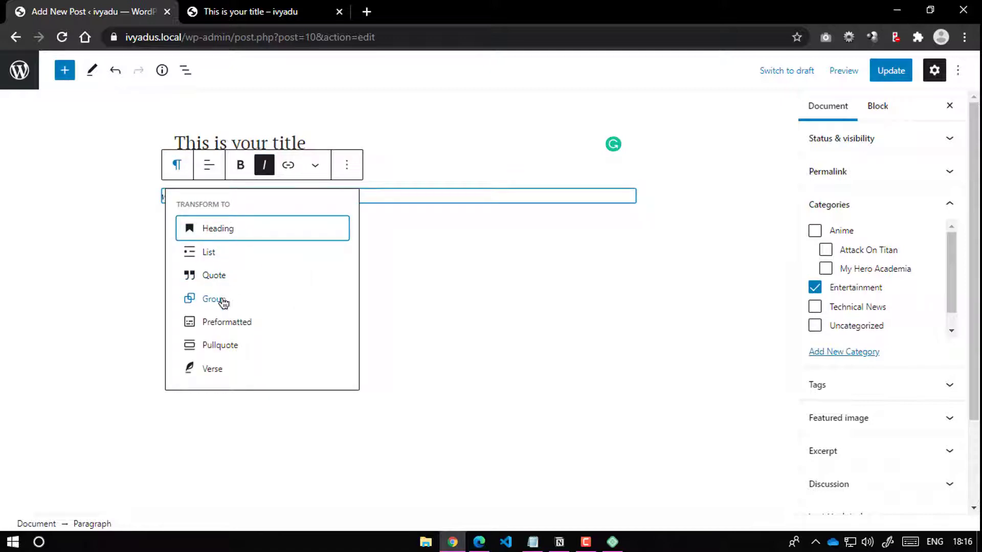
left_click(387, 201)
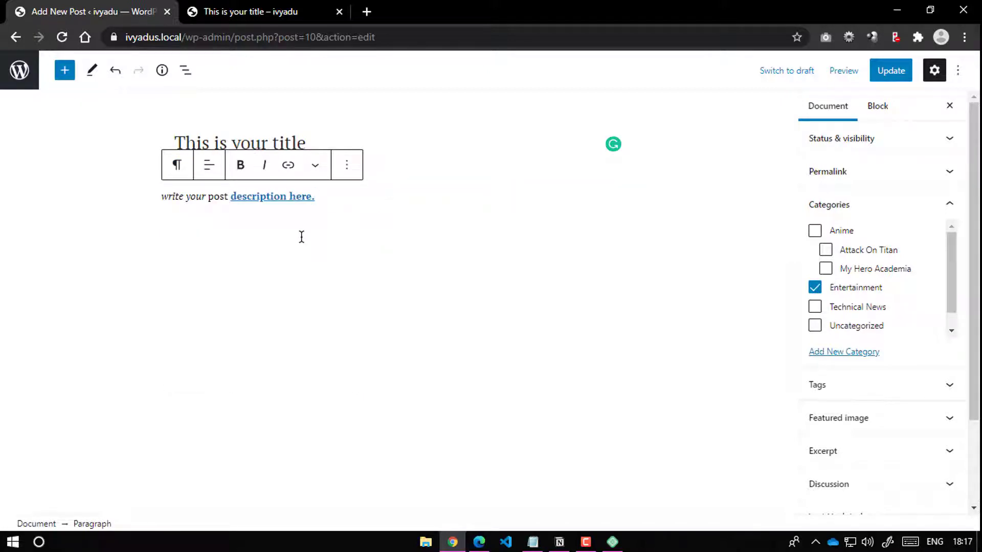
Step: Browse the block inserter library
left_click(65, 75)
scroll(146, 286, "down", 15)
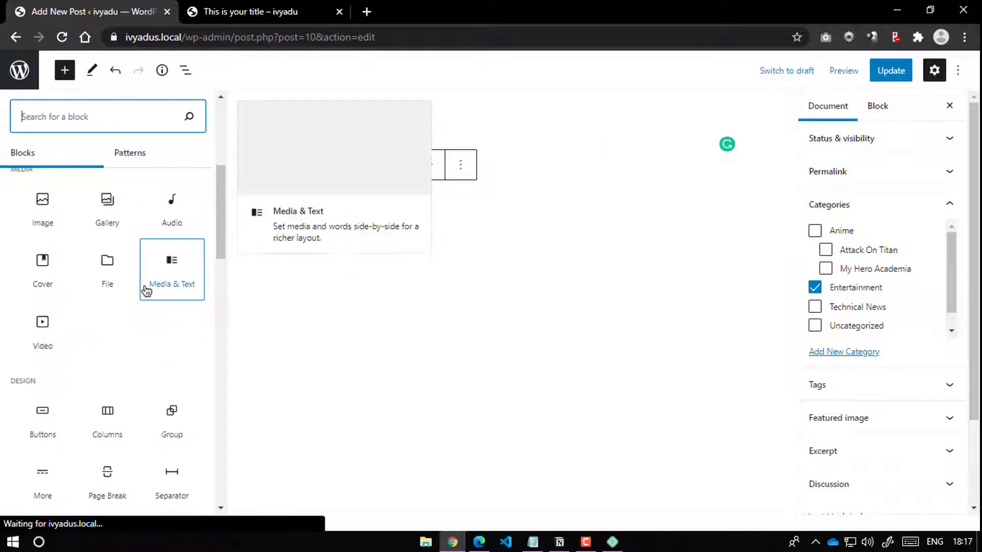
scroll(142, 326, "up", 12)
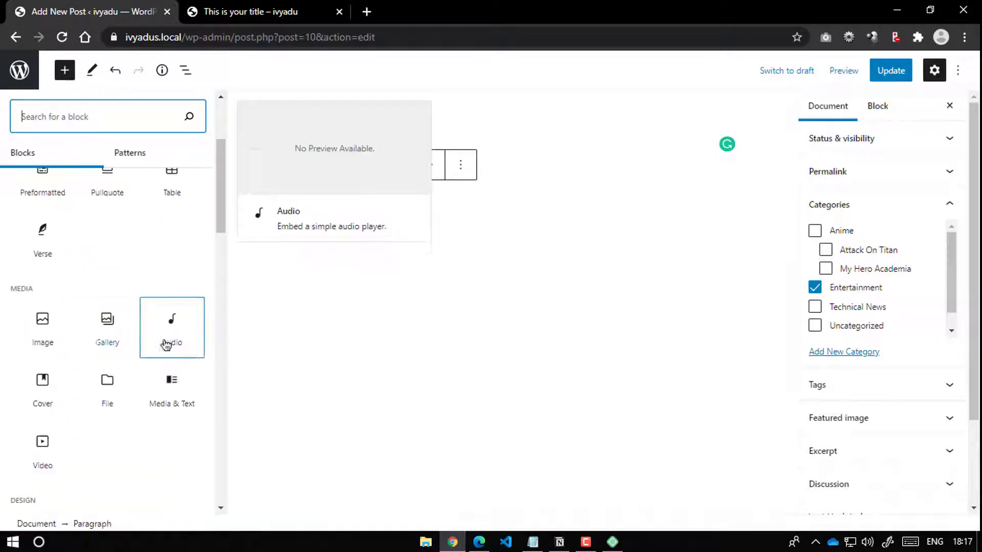
scroll(164, 344, "up", 3)
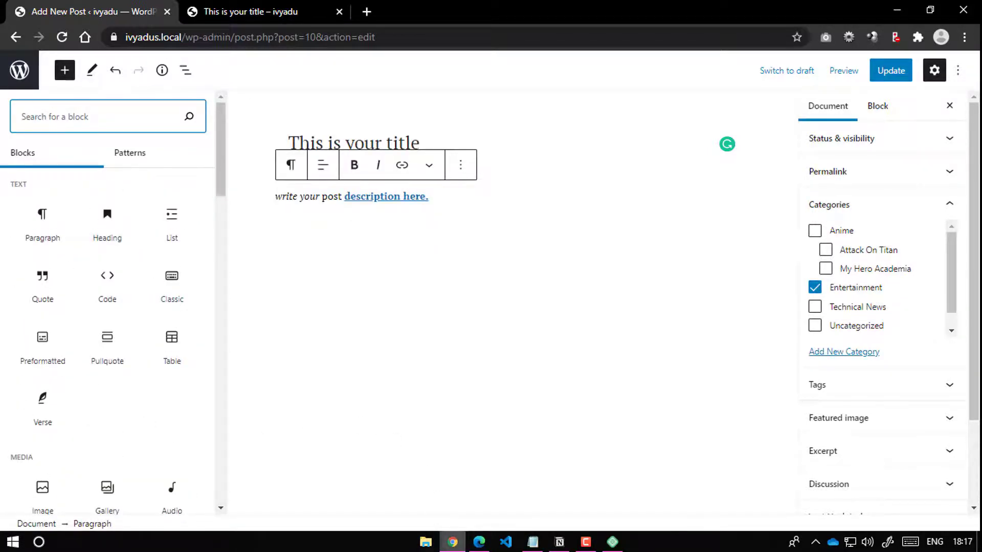
Step: After checking the YouTube channel, Update the published post and switch to its tab
left_click(479, 542)
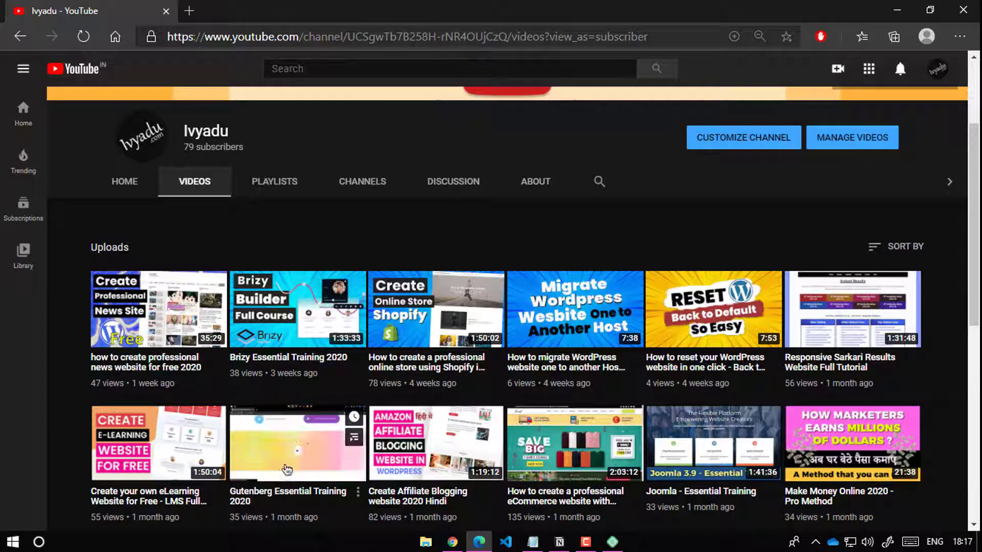
left_click(446, 543)
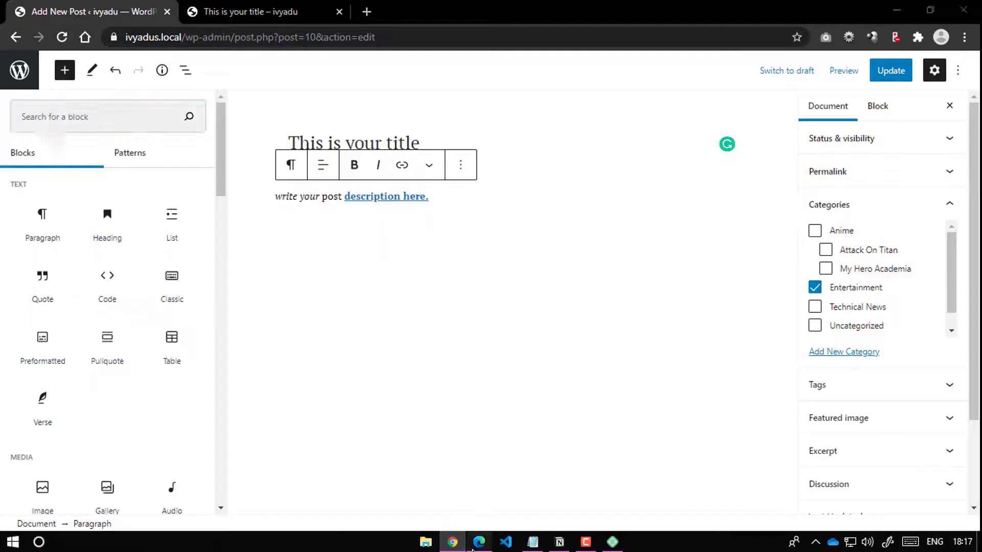
left_click(479, 542)
mouse_move(263, 465)
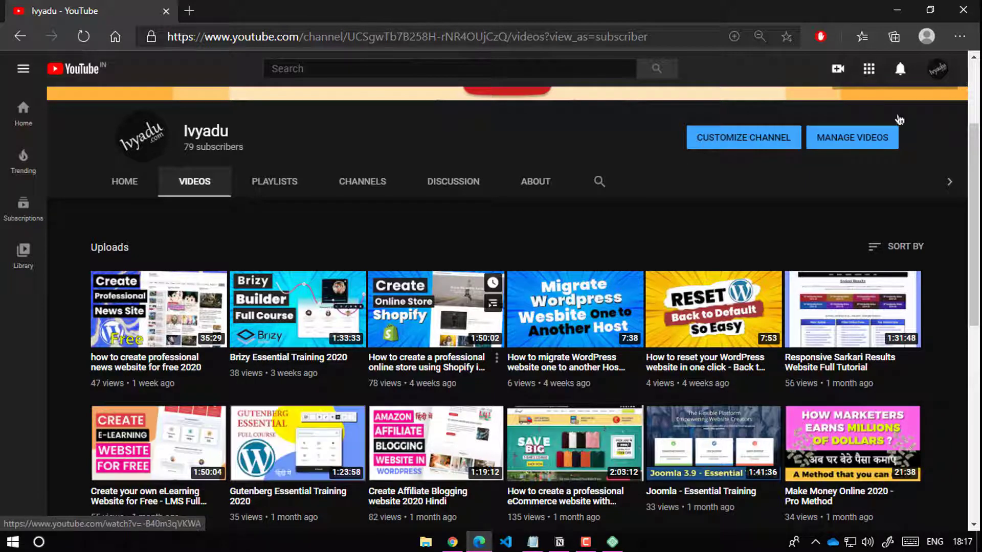
left_click(900, 12)
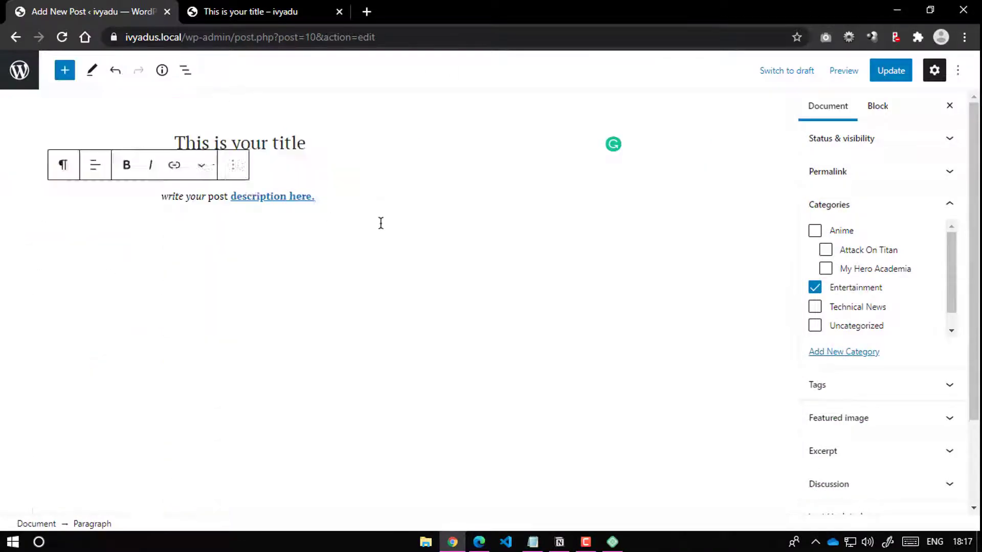
left_click(891, 72)
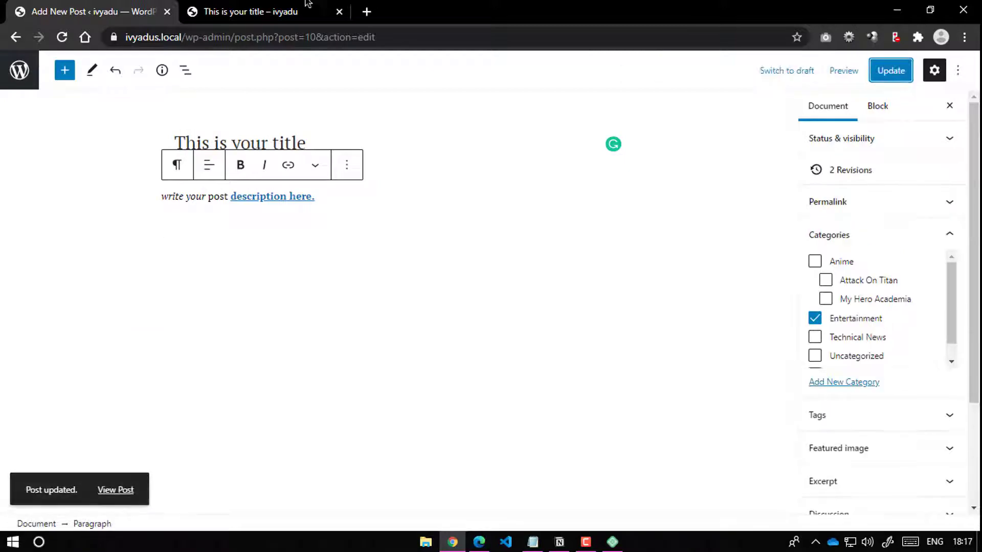
left_click(276, 11)
Step: Reload the live post to check the italic and linked text, then open All Posts
left_click(65, 36)
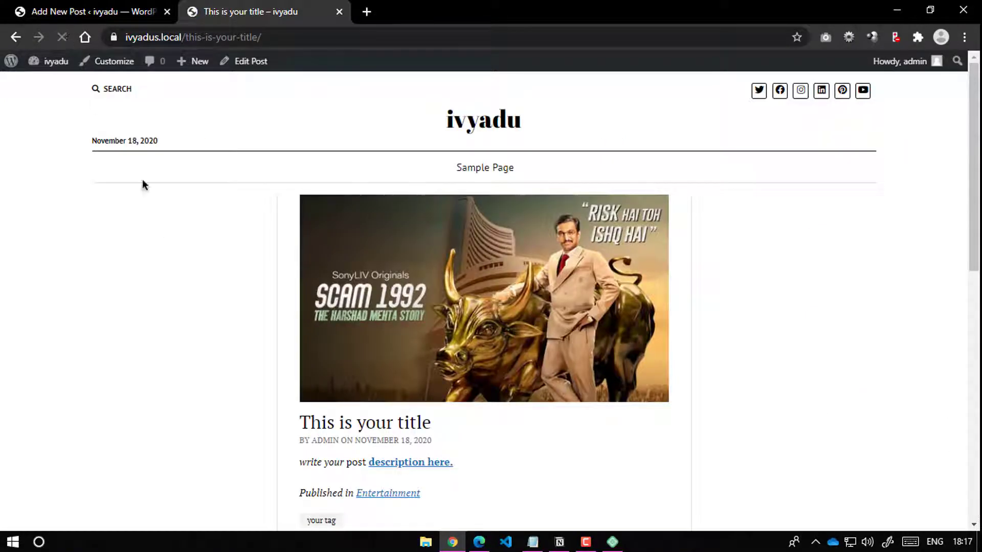
scroll(253, 246, "down", 4)
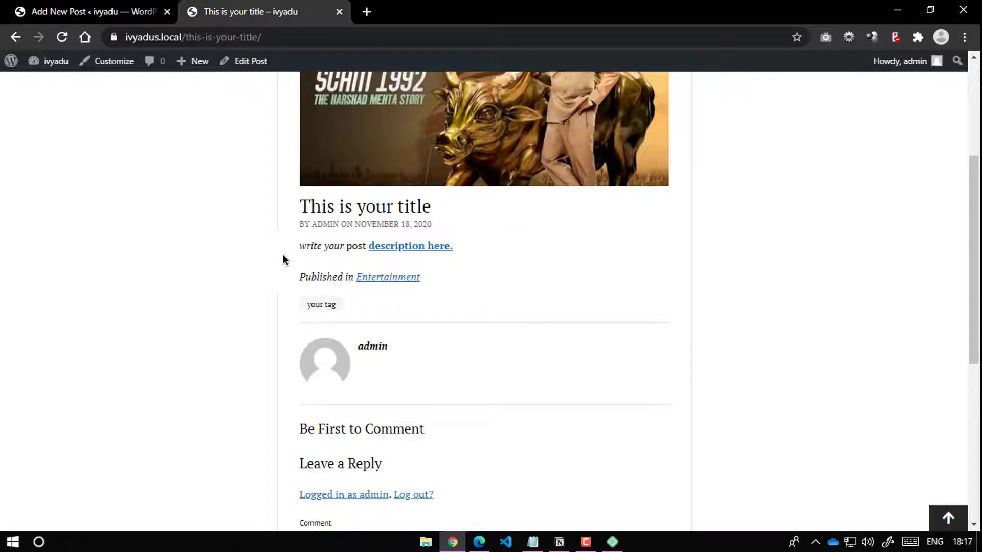
scroll(439, 278, "down", 7)
scroll(438, 281, "up", 11)
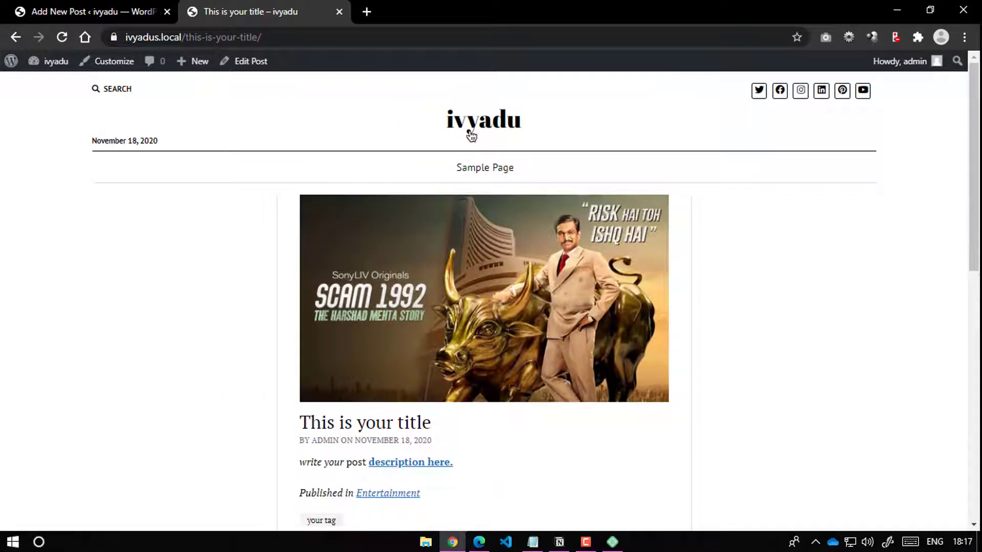
left_click(97, 11)
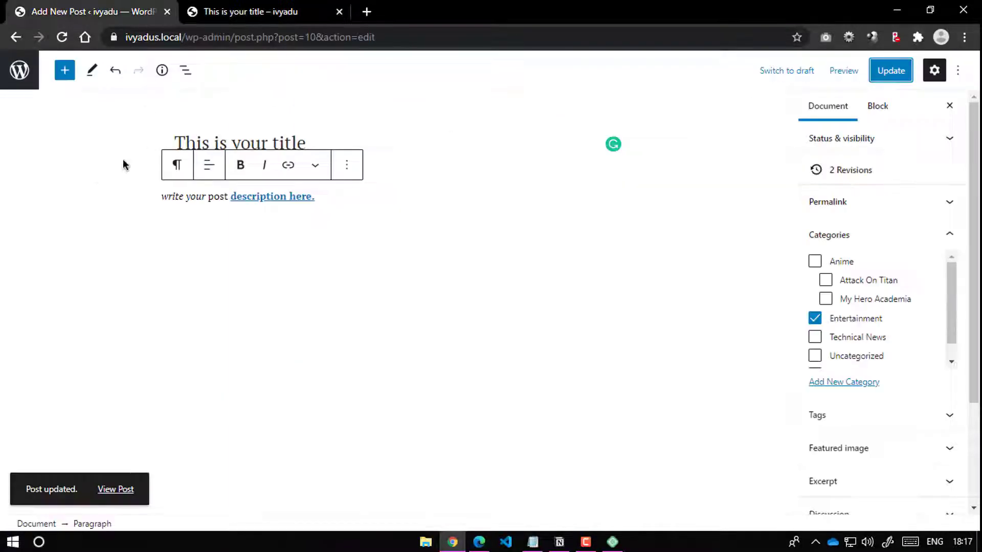
left_click(12, 81)
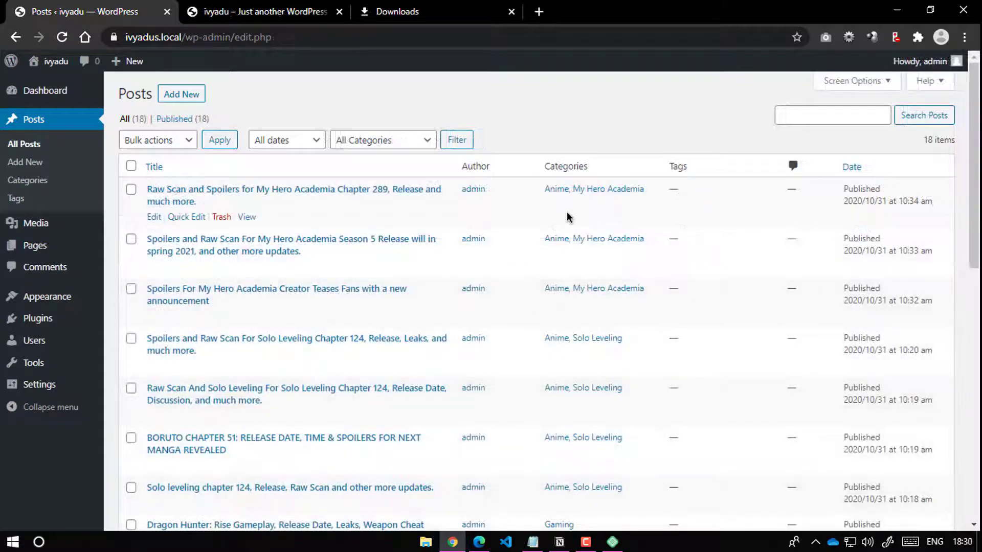
Step: On the site homepage's page 2, scroll down to the My Hero Academia Chapter 289 spoilers post
scroll(532, 211, "down", 12)
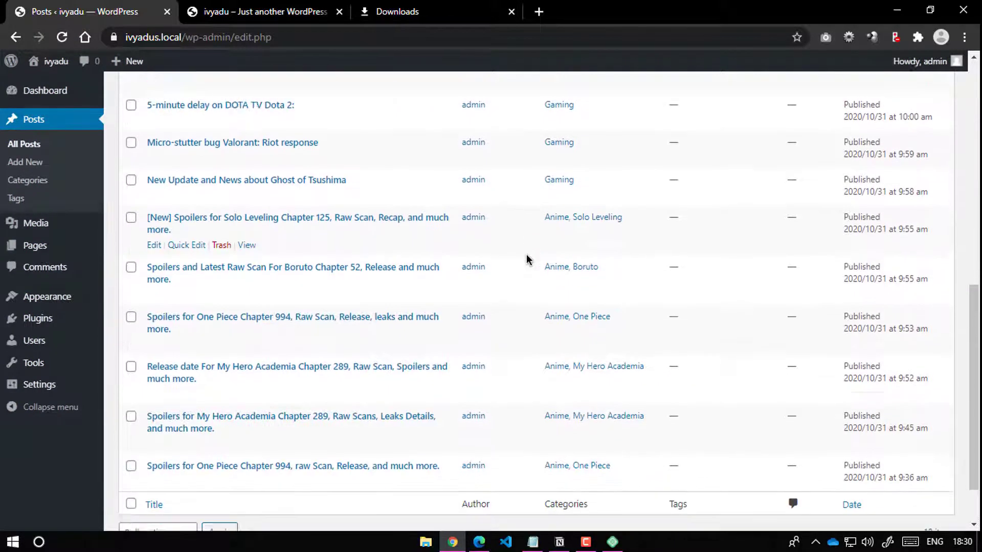
scroll(465, 328, "up", 12)
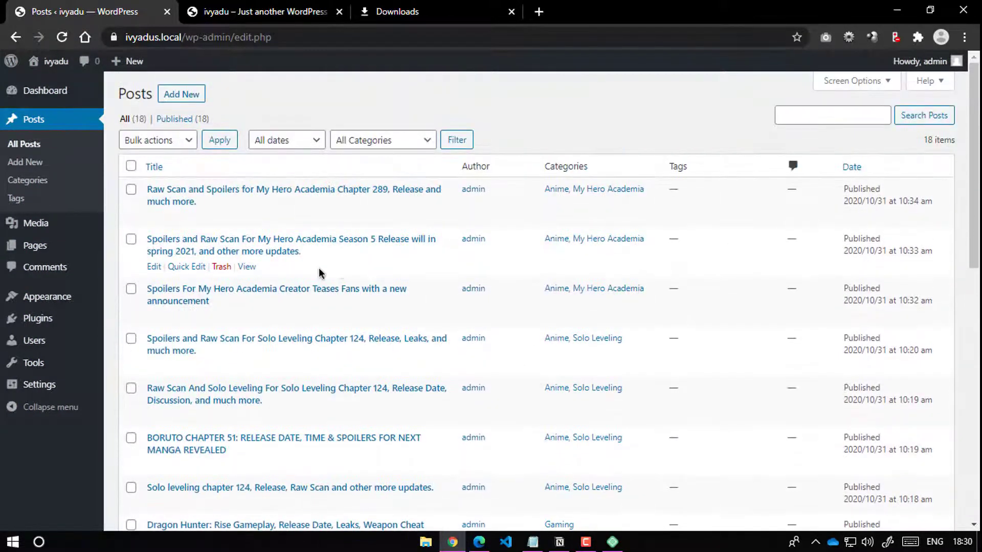
left_click(255, 11)
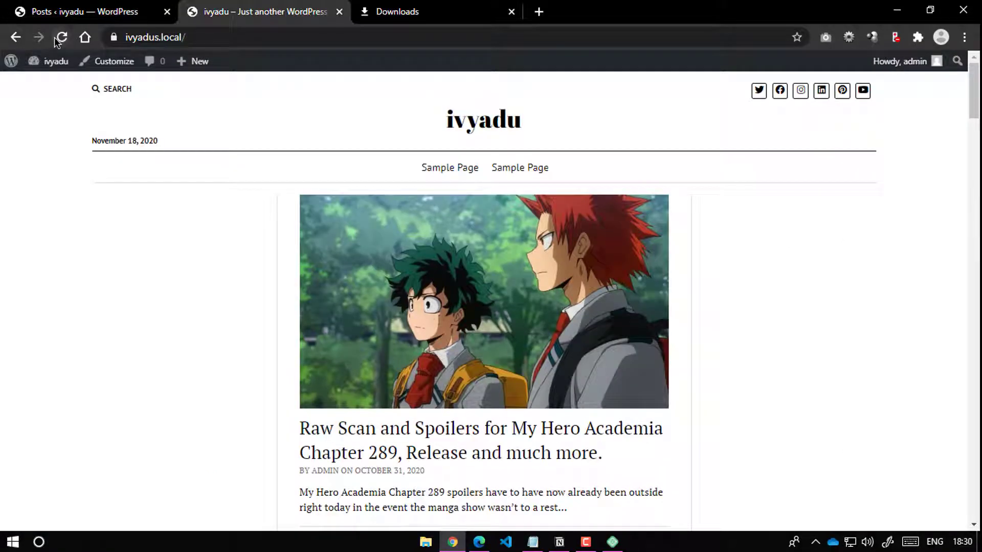
scroll(467, 198, "down", 12)
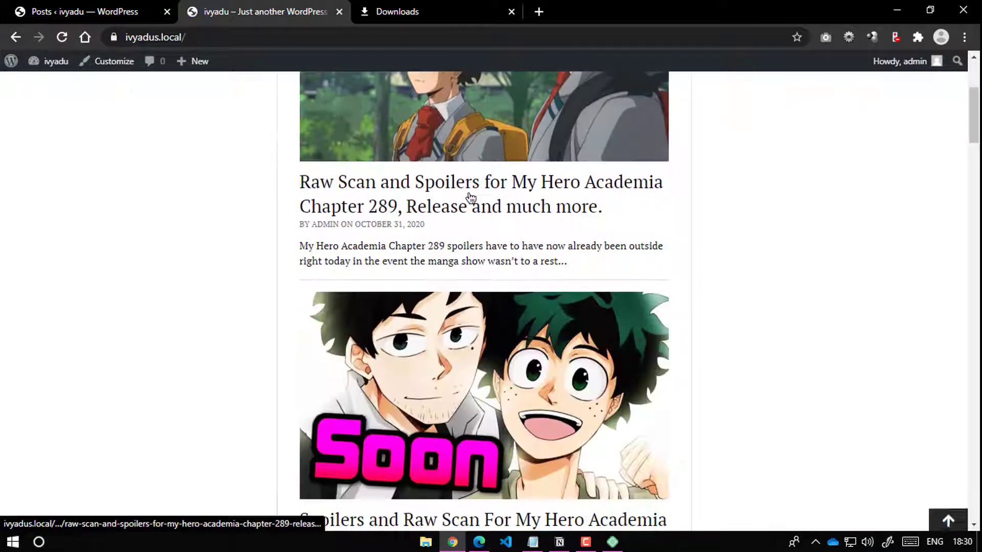
scroll(471, 201, "down", 20)
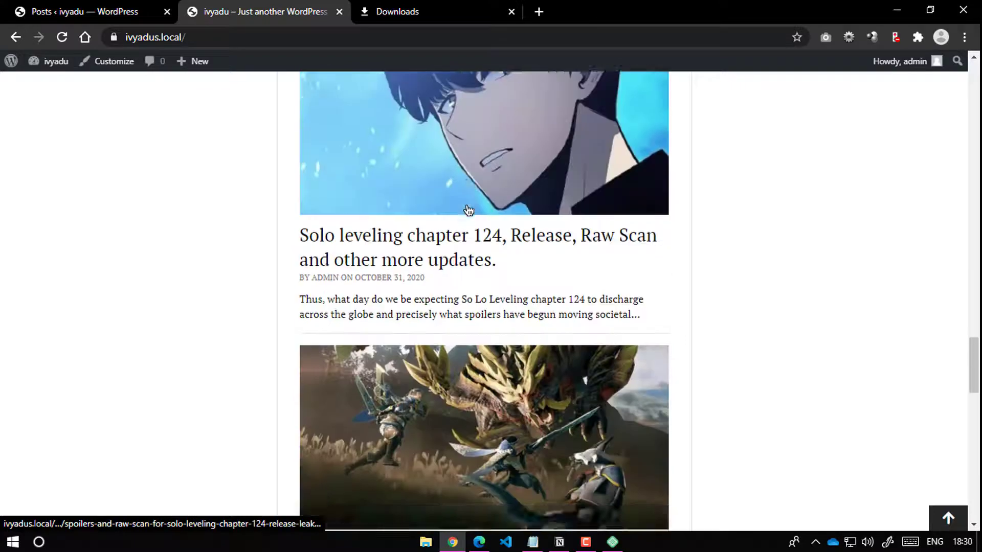
scroll(486, 243, "down", 10)
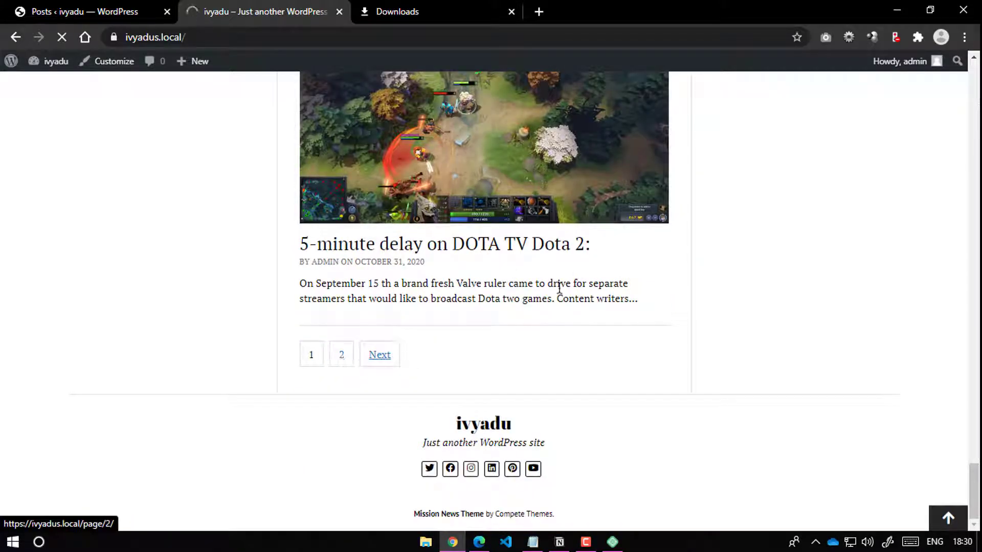
scroll(529, 311, "up", 15)
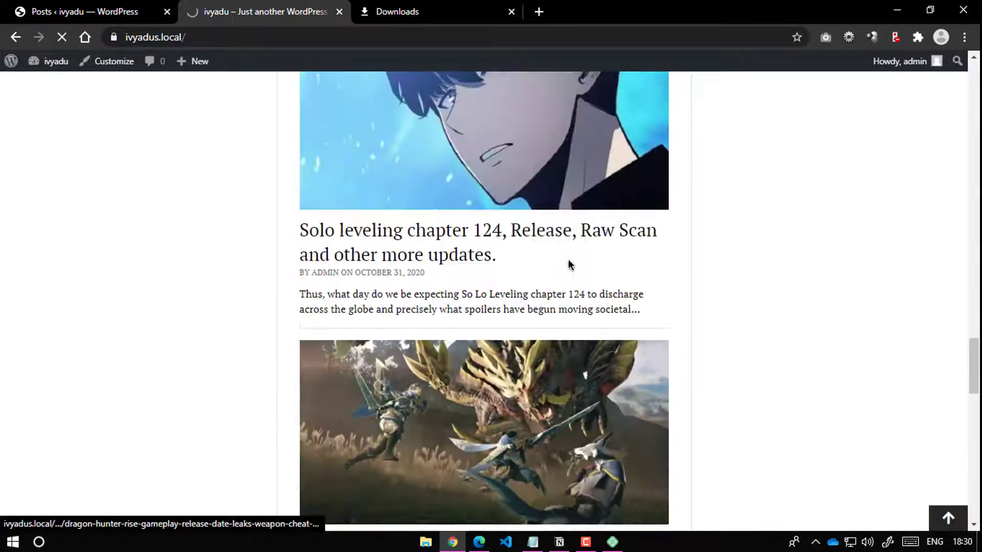
scroll(573, 261, "up", 5)
scroll(577, 259, "down", 6)
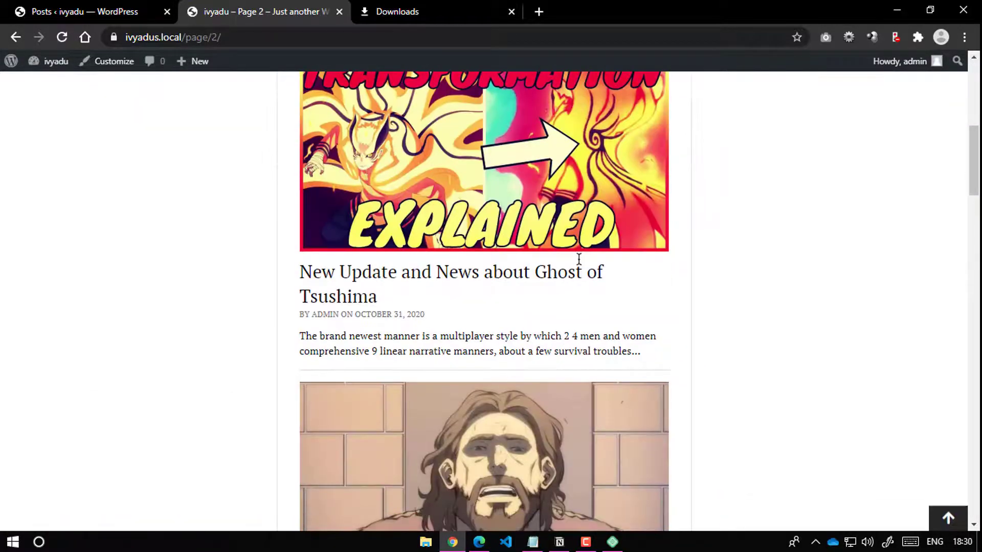
scroll(579, 259, "up", 8)
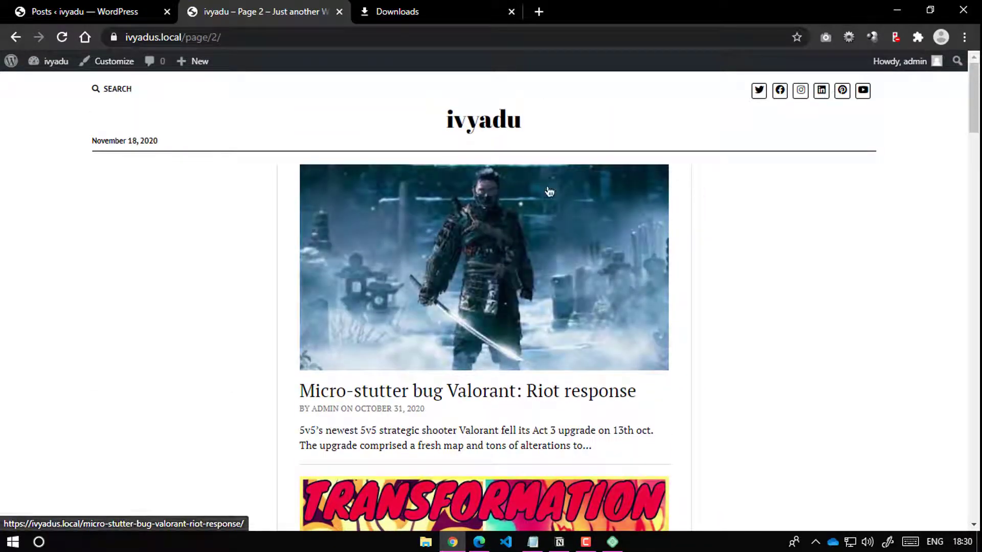
scroll(517, 305, "down", 20)
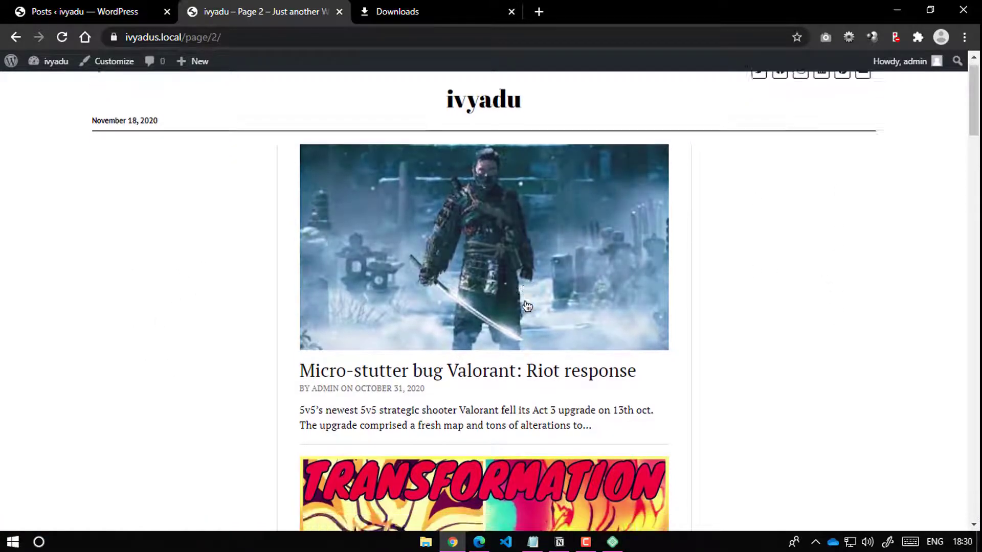
scroll(516, 306, "down", 9)
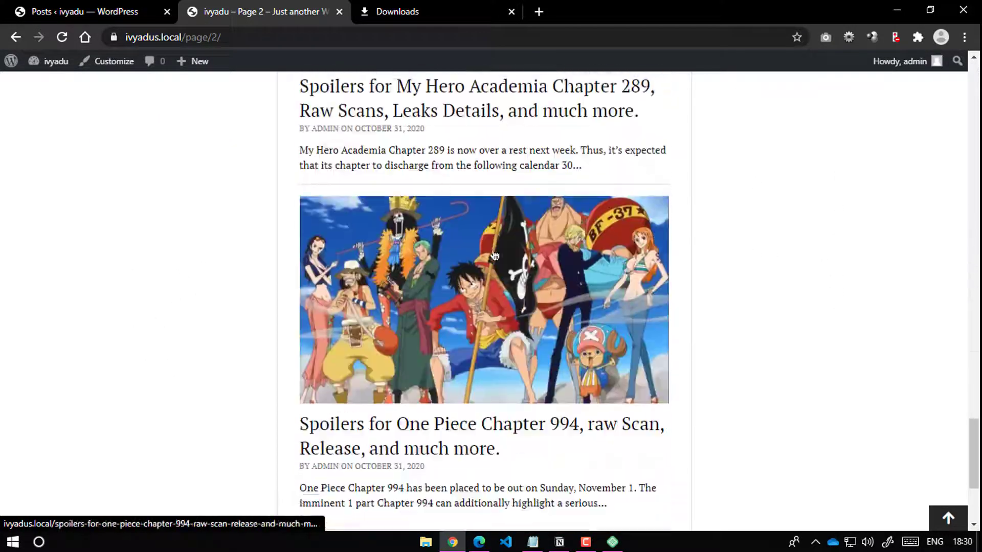
scroll(515, 305, "down", 5)
scroll(459, 254, "up", 9)
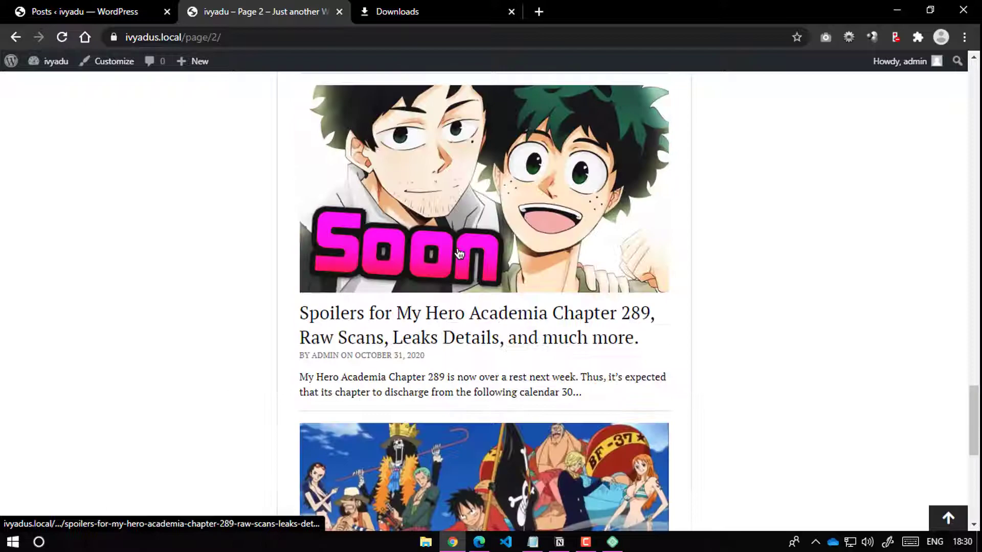
Step: Open the My Hero Academia Chapter 289 spoilers post and read through it
left_click(412, 318)
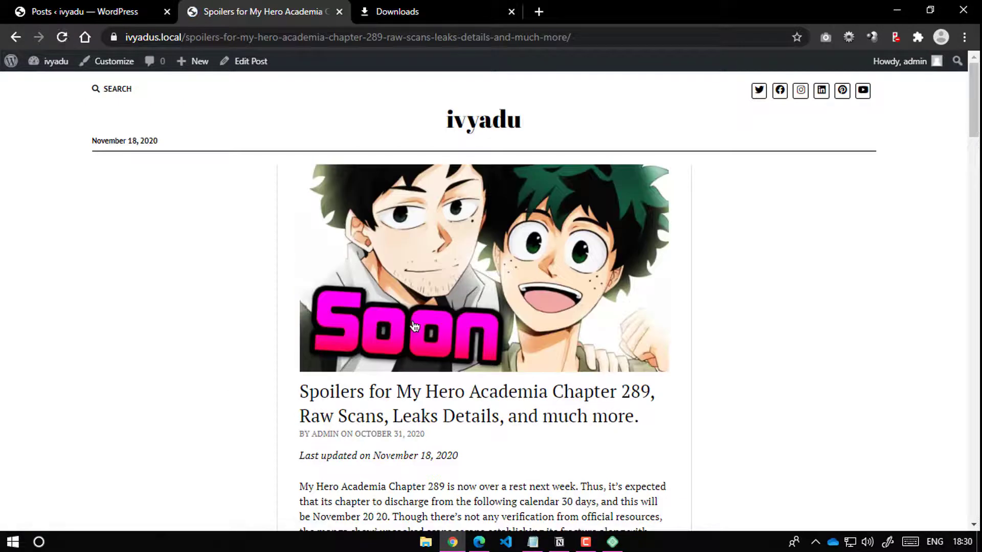
scroll(465, 302, "down", 13)
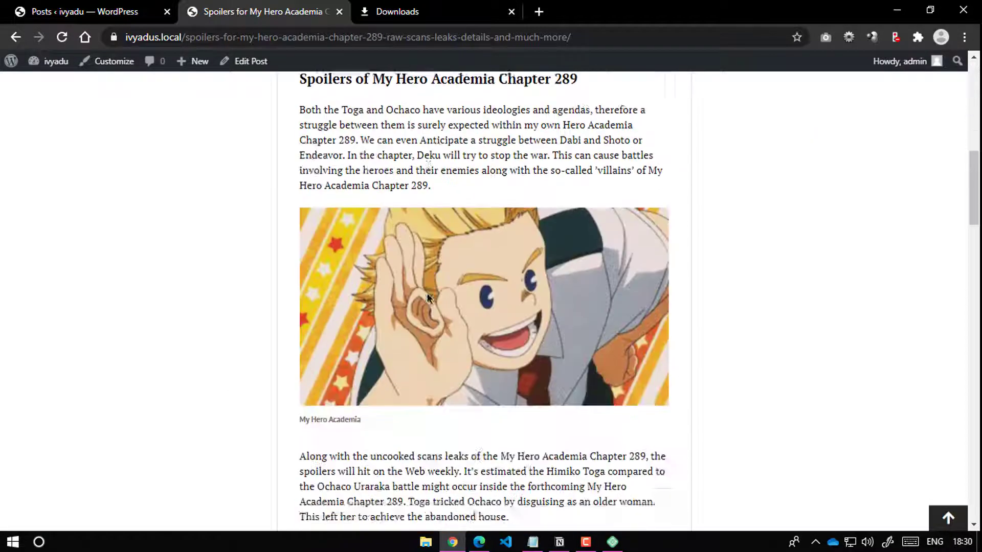
scroll(432, 289, "down", 10)
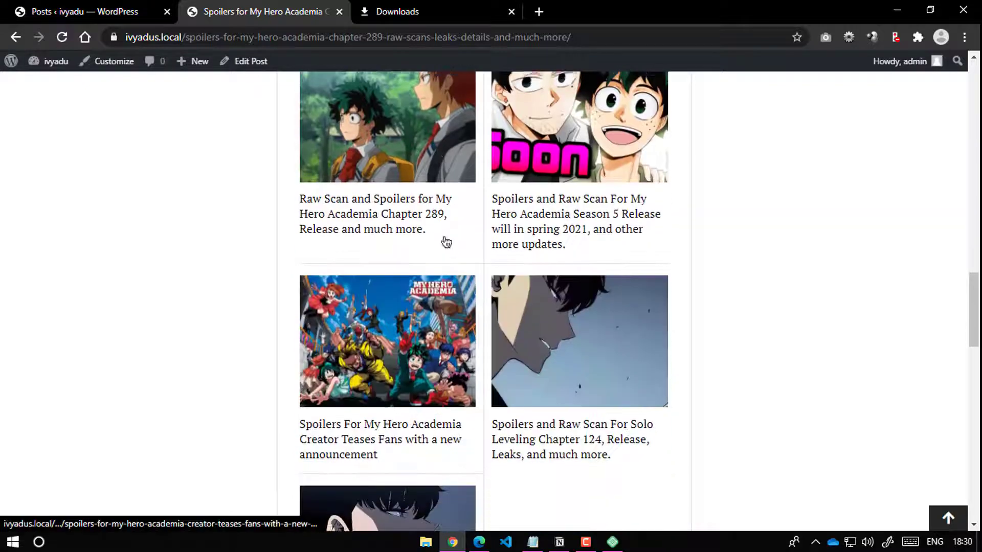
scroll(397, 236, "up", 4)
scroll(403, 221, "down", 3)
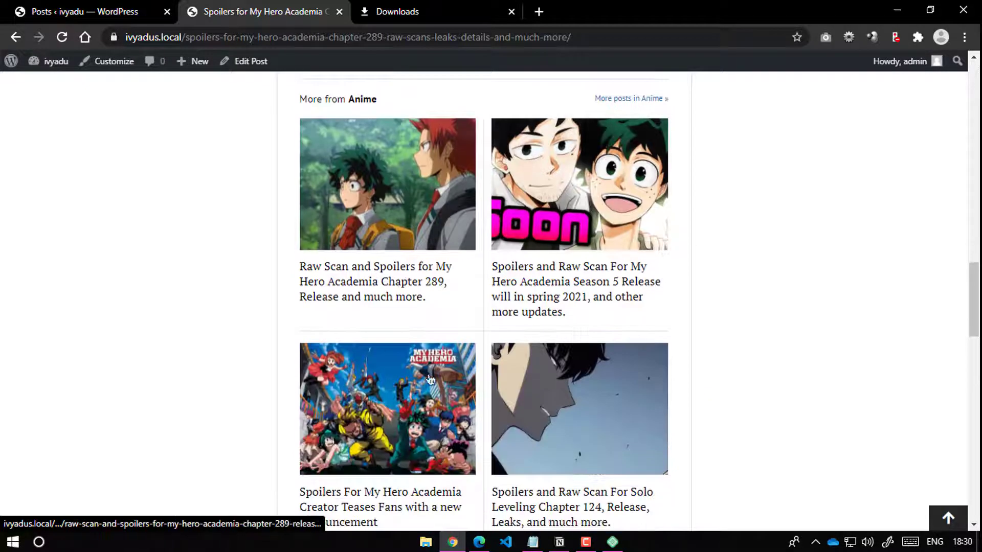
scroll(403, 221, "down", 5)
scroll(492, 339, "up", 4)
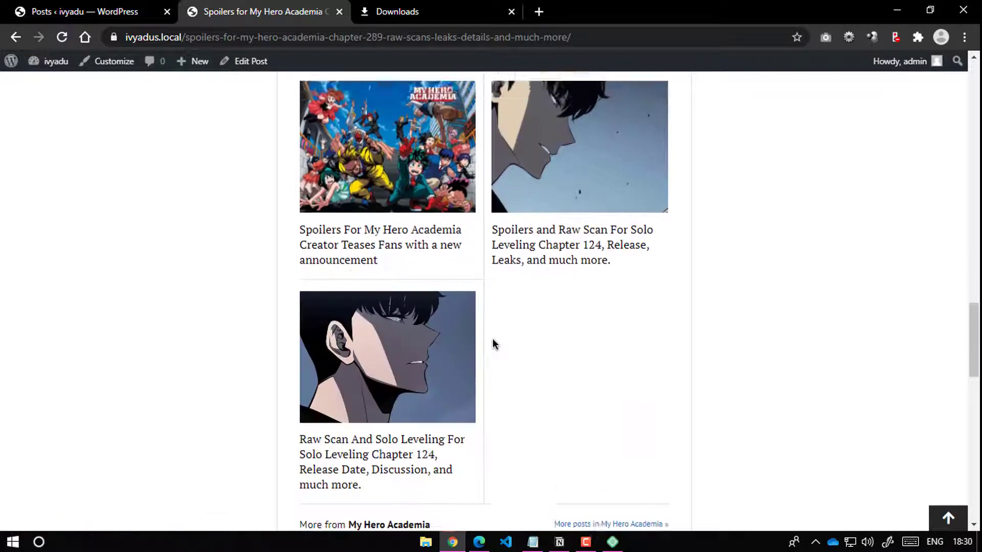
scroll(533, 248, "up", 1)
scroll(543, 334, "down", 7)
scroll(543, 333, "up", 4)
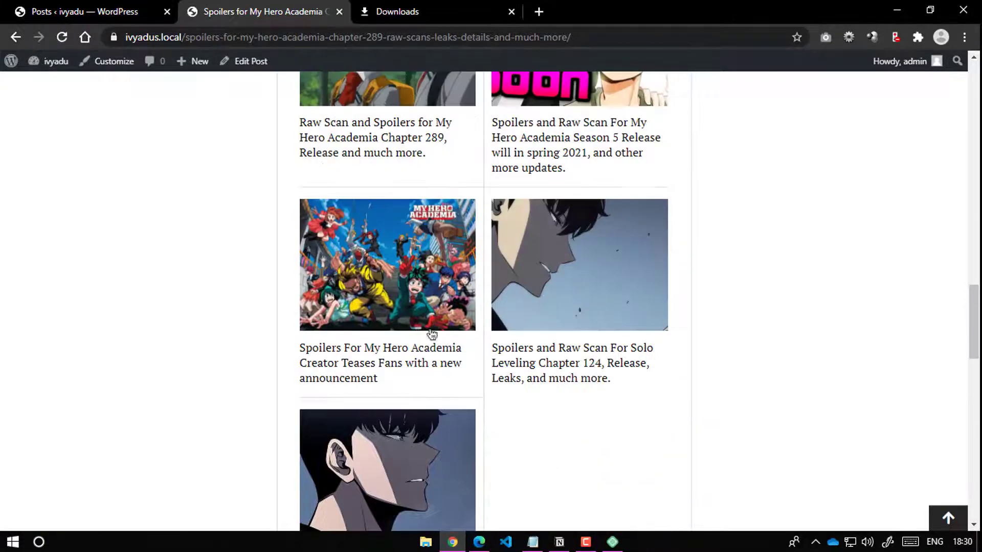
scroll(532, 340, "down", 6)
scroll(533, 340, "down", 9)
scroll(553, 323, "up", 5)
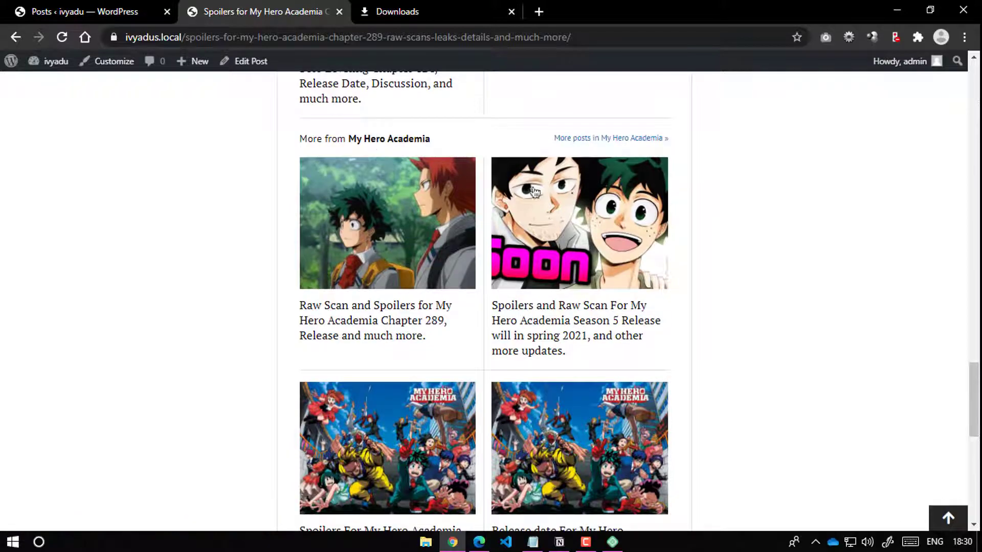
Step: Scroll back to the top and return to the ivyadu home page via the site title
scroll(483, 323, "up", 10)
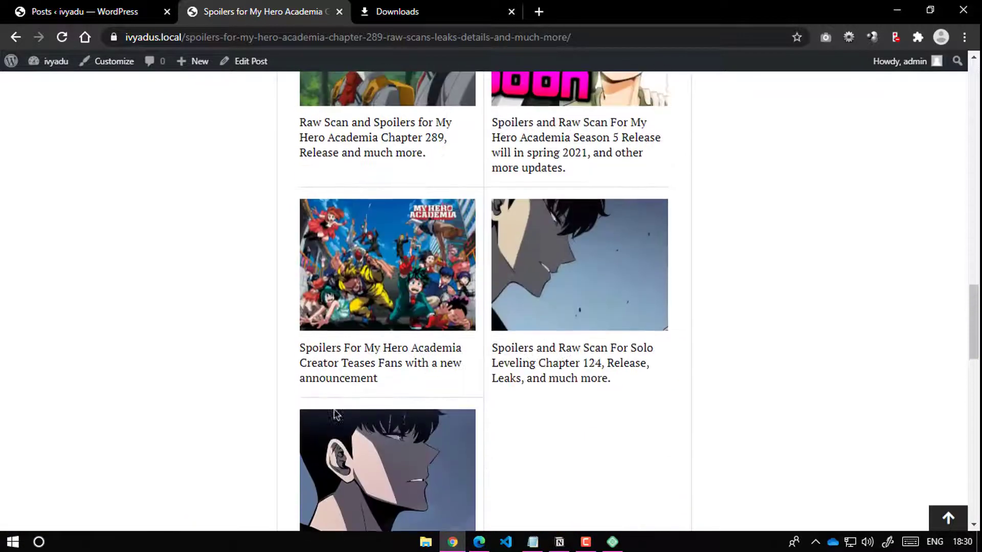
scroll(504, 307, "up", 20)
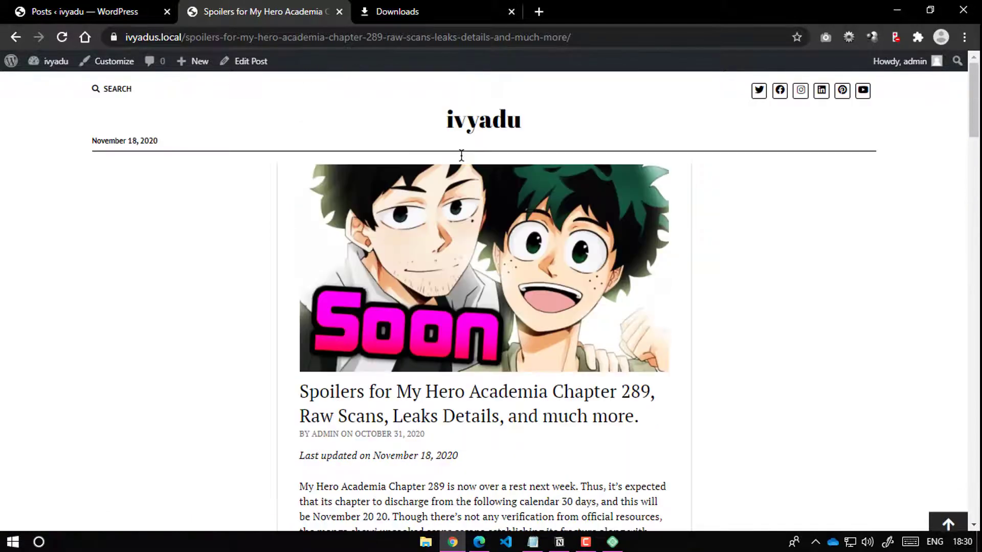
left_click(468, 126)
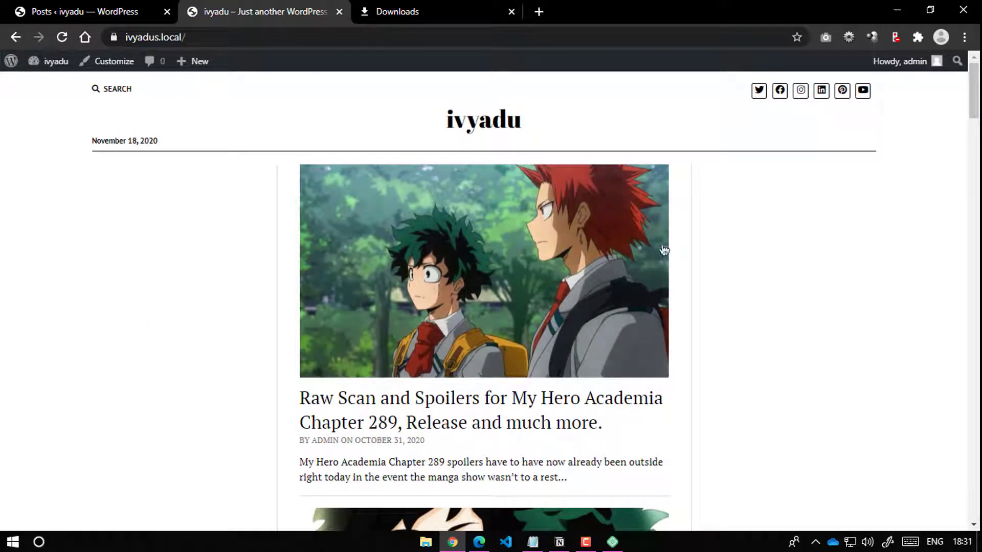
Step: Go from the admin Posts list to the Widgets management page
left_click(102, 7)
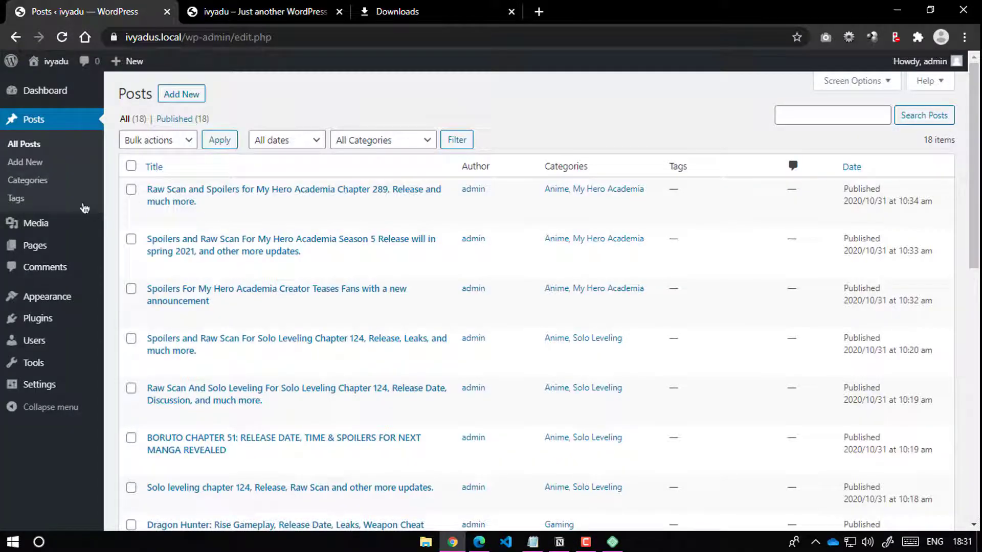
left_click(243, 6)
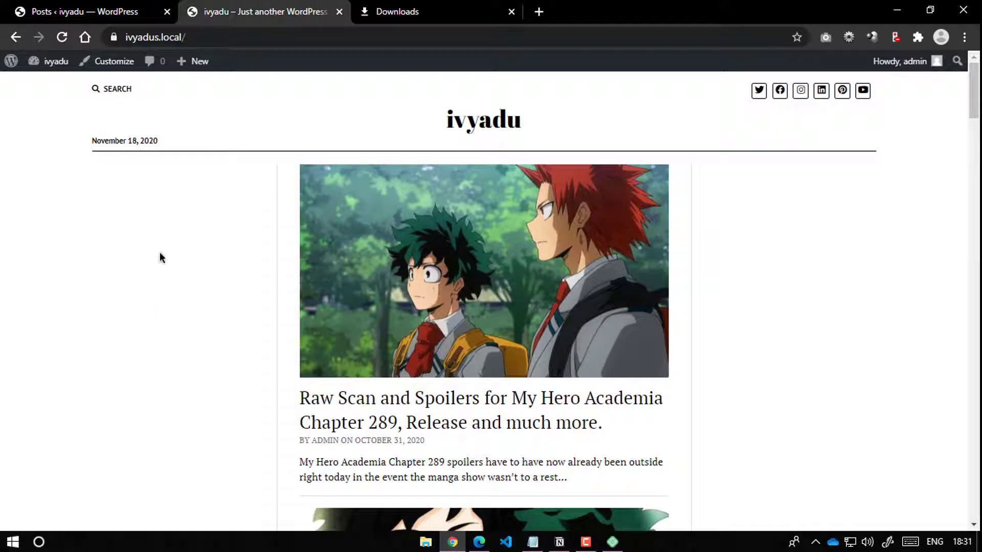
left_click(84, 12)
mouse_move(66, 306)
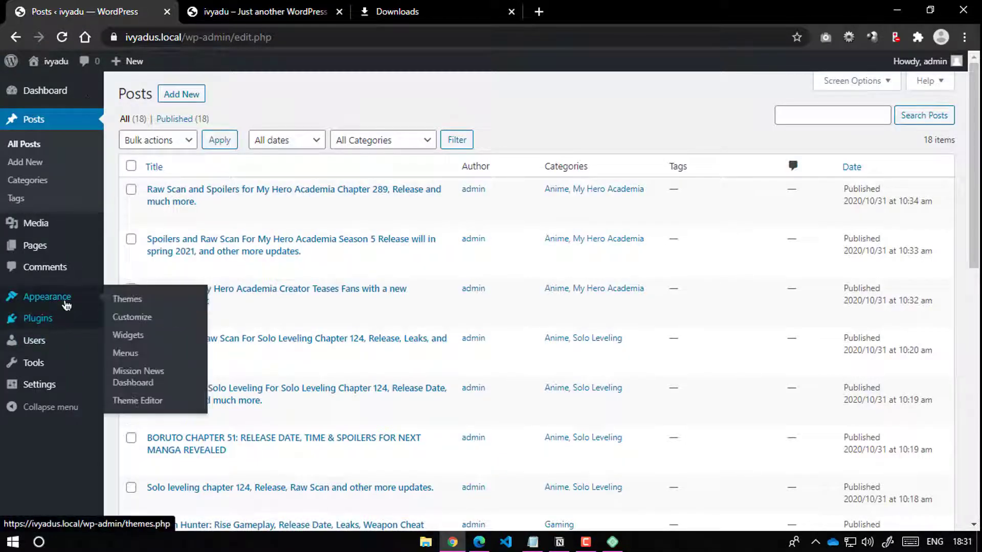
left_click(129, 337)
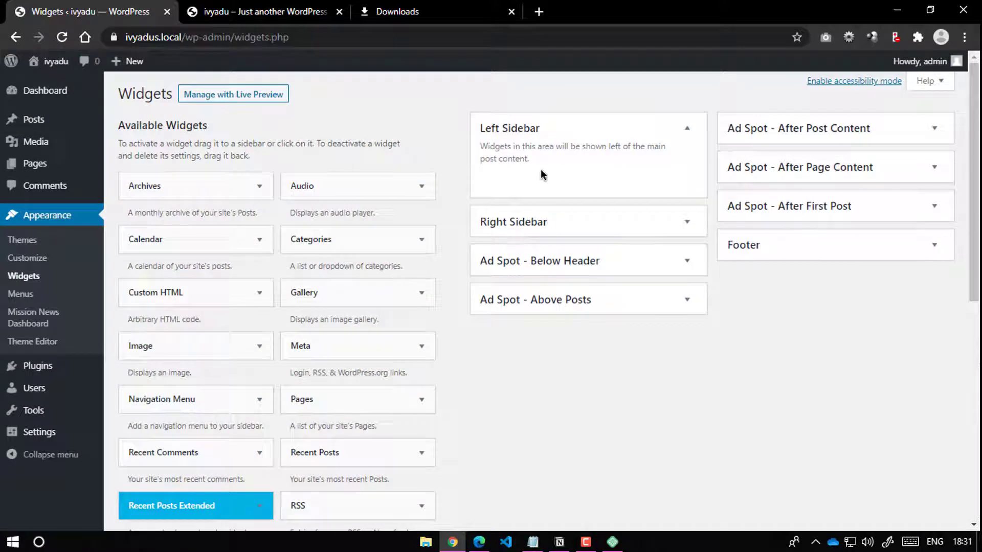
Step: Close the downloads tab and get back to the Widgets admin page
left_click(431, 11)
left_click(311, 10)
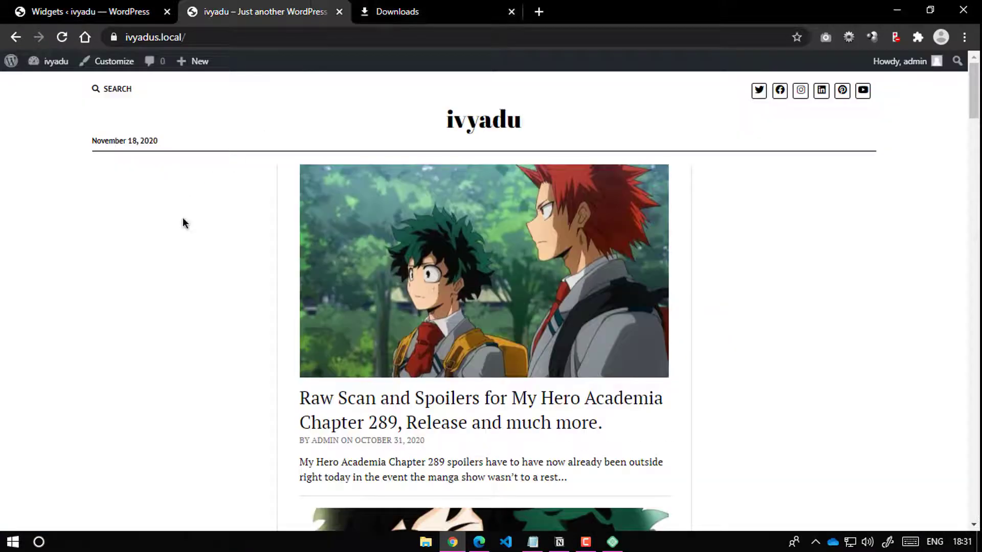
left_click(511, 12)
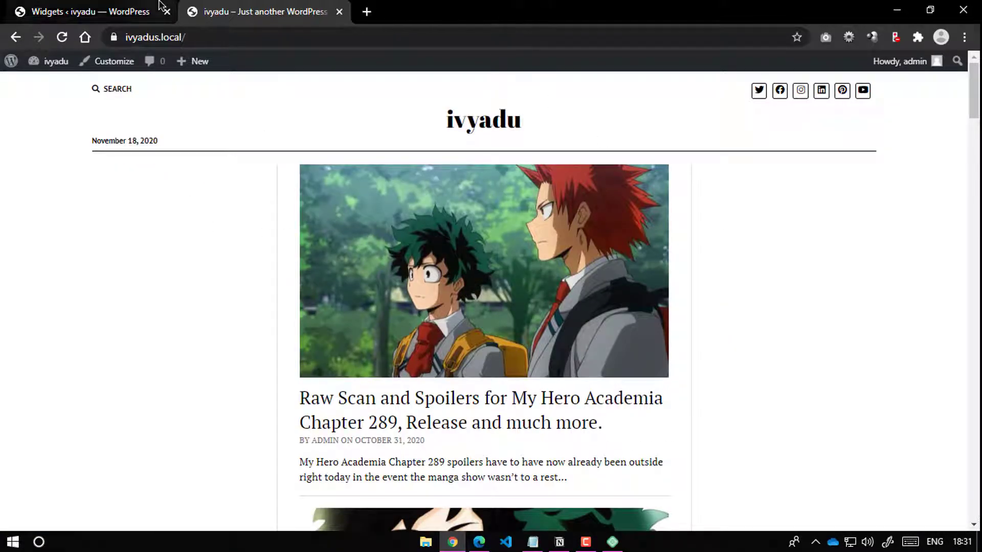
left_click(159, 11)
scroll(358, 291, "down", 4)
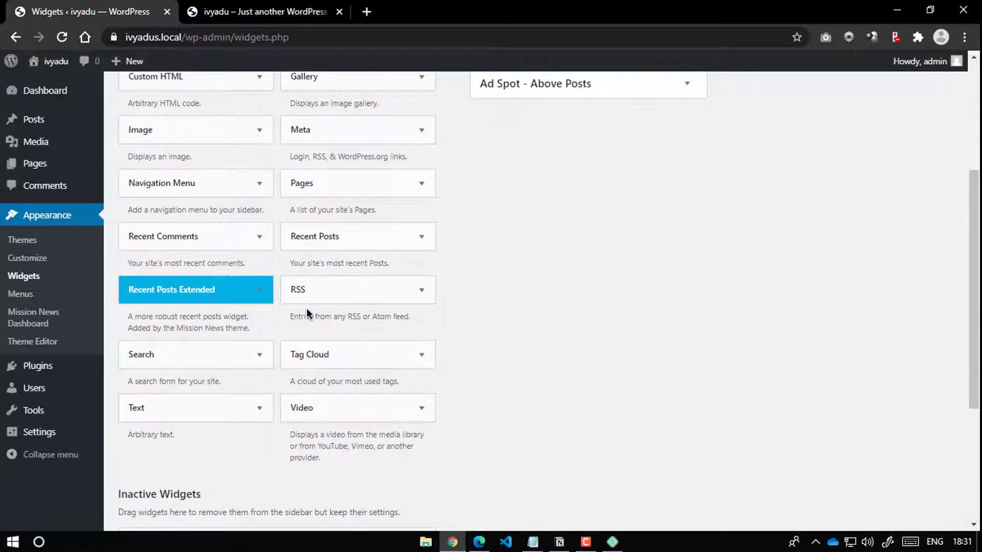
Step: Add the Recent Posts Extended widget to the Left Sidebar
left_click(241, 295)
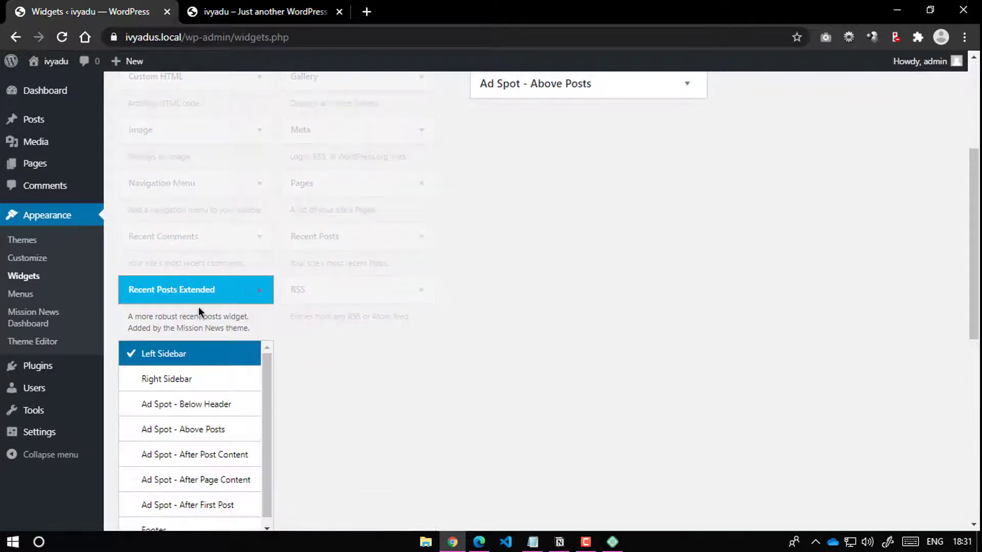
scroll(243, 192, "up", 3)
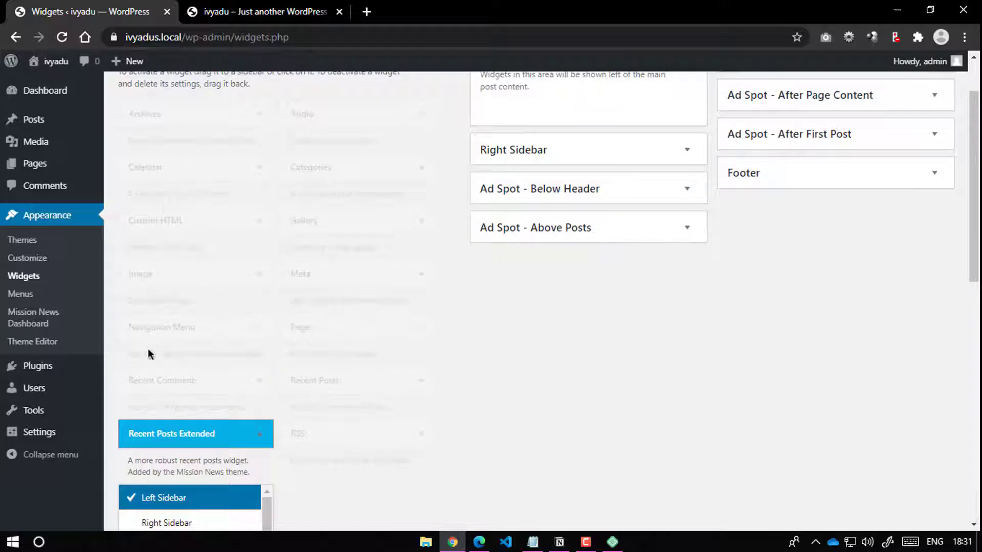
left_click(239, 429)
scroll(235, 232, "down", 4)
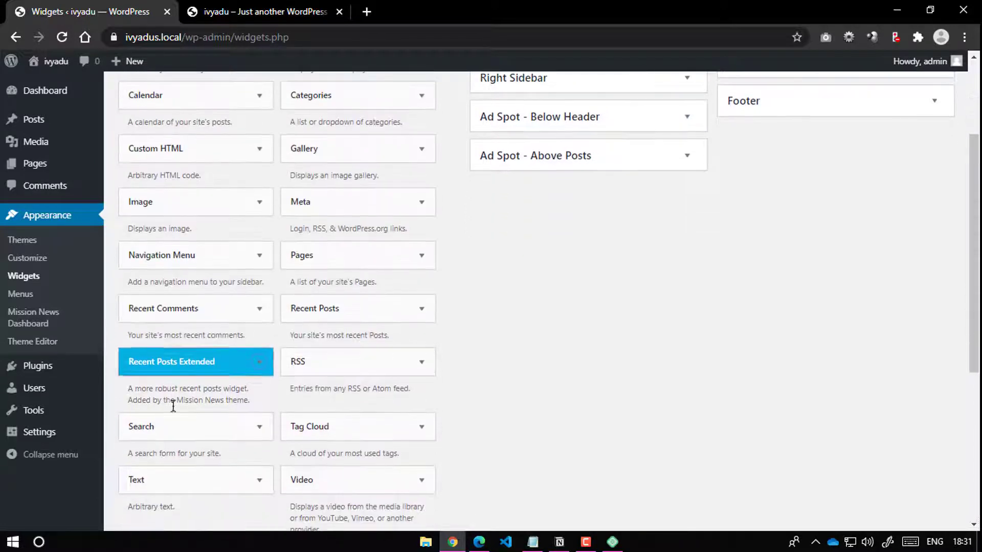
scroll(228, 291, "down", 3)
scroll(234, 305, "up", 1)
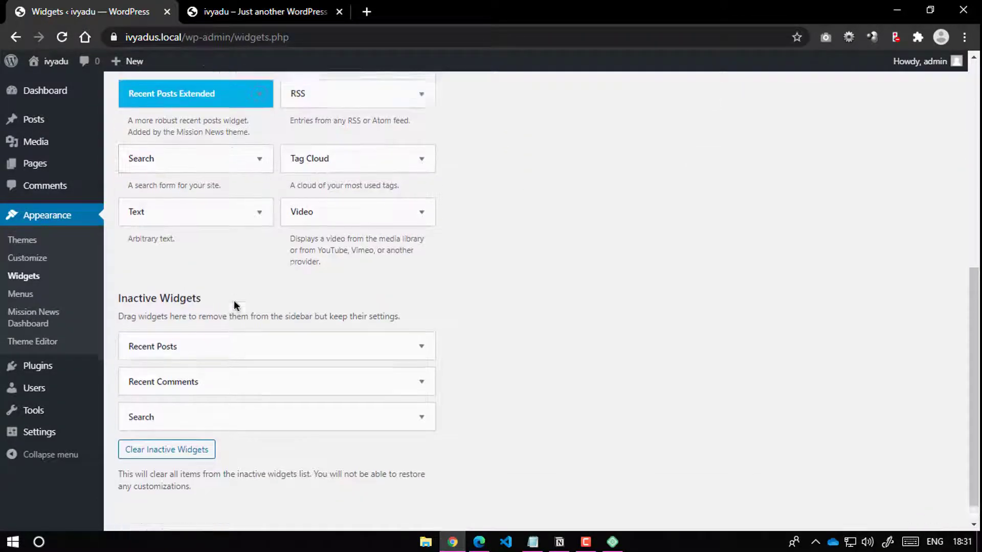
left_click(243, 144)
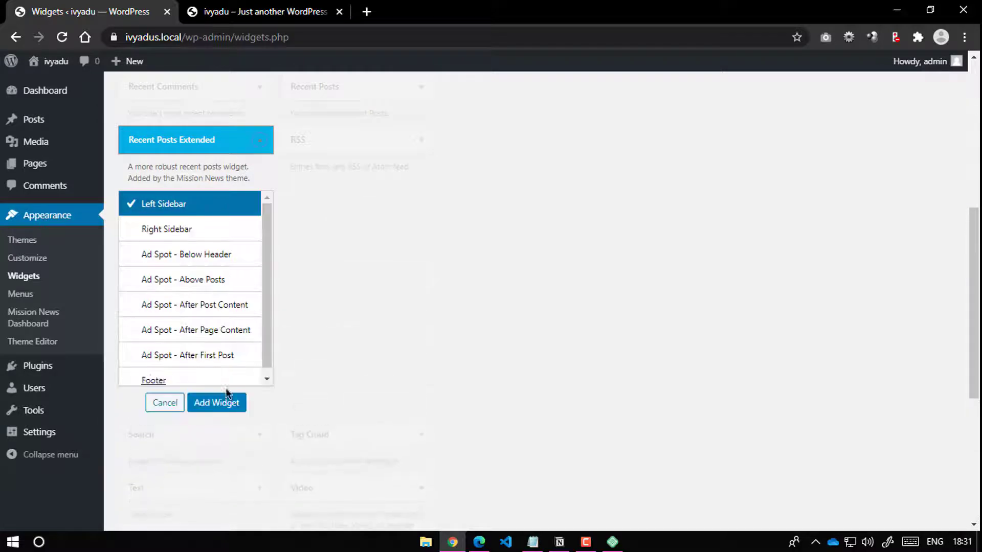
left_click(226, 404)
Step: Limit the widget to Anime category posts, keep Style 1, and save it
scroll(705, 290, "down", 2)
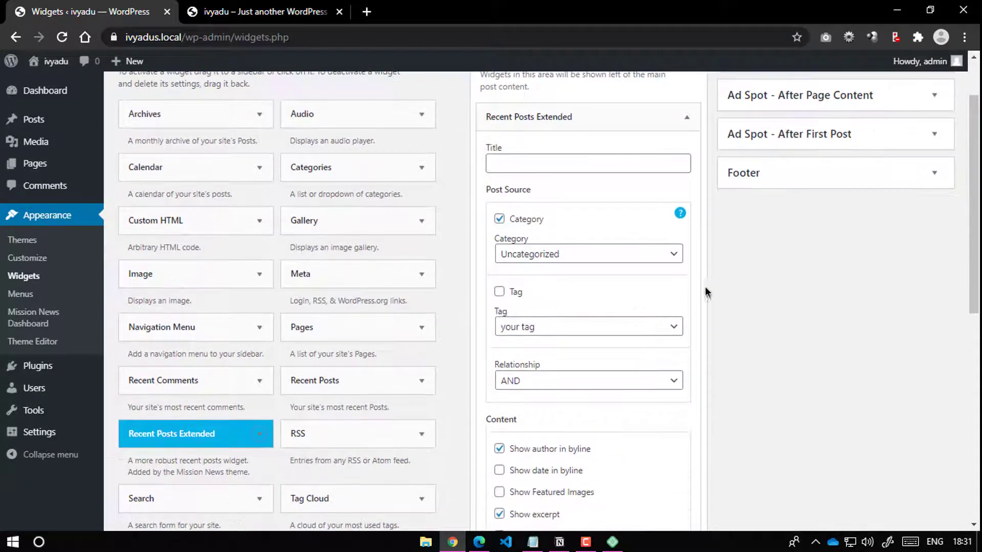
left_click(535, 263)
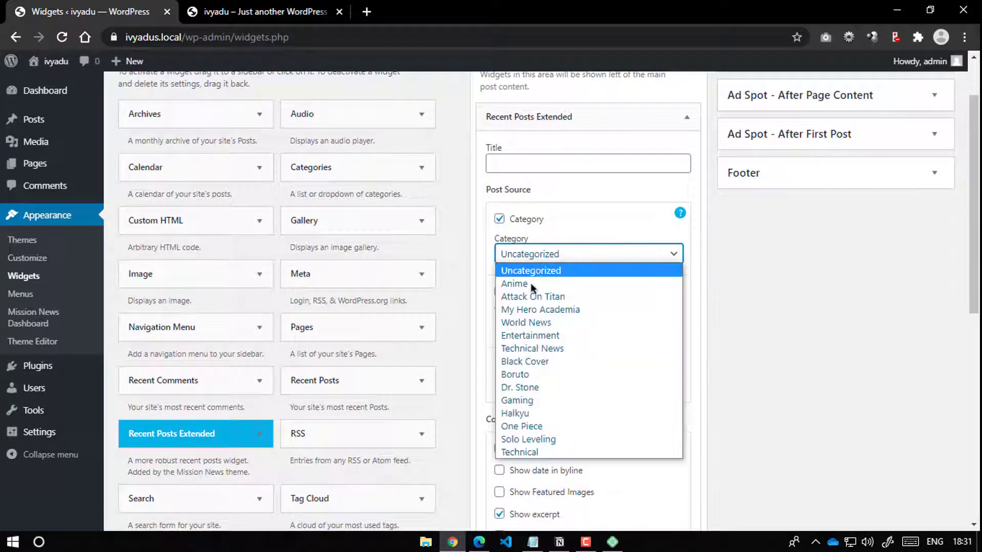
left_click(529, 287)
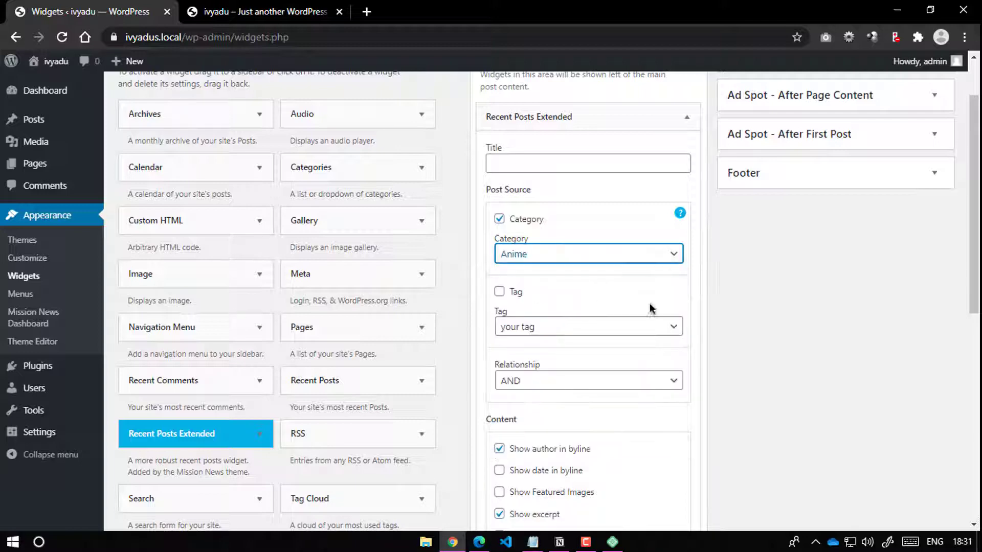
scroll(723, 279, "down", 2)
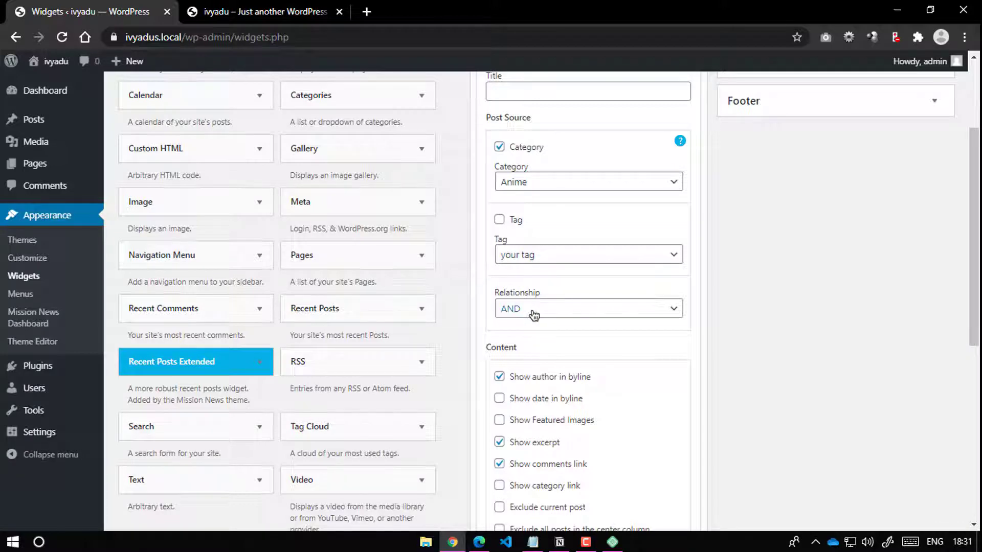
scroll(533, 314, "down", 3)
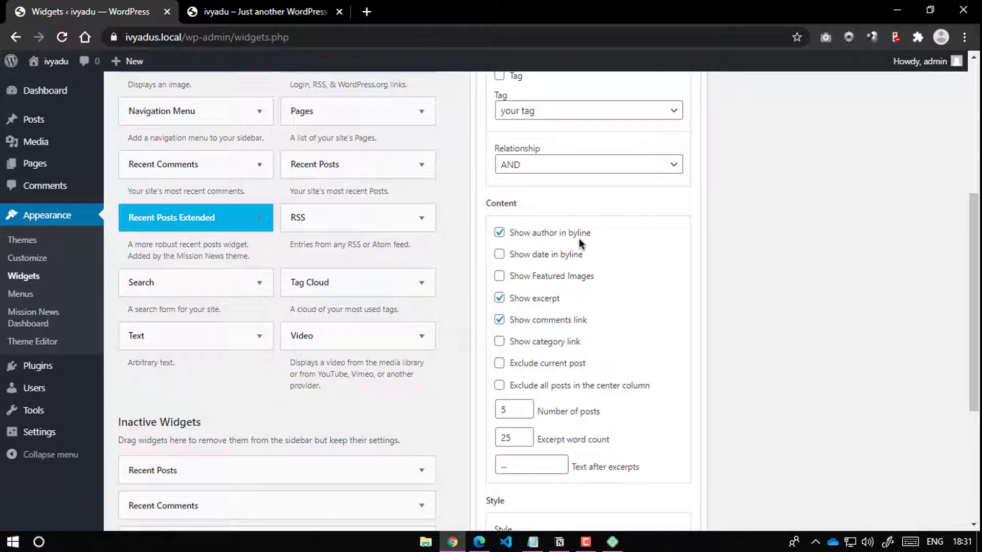
scroll(581, 244, "down", 1)
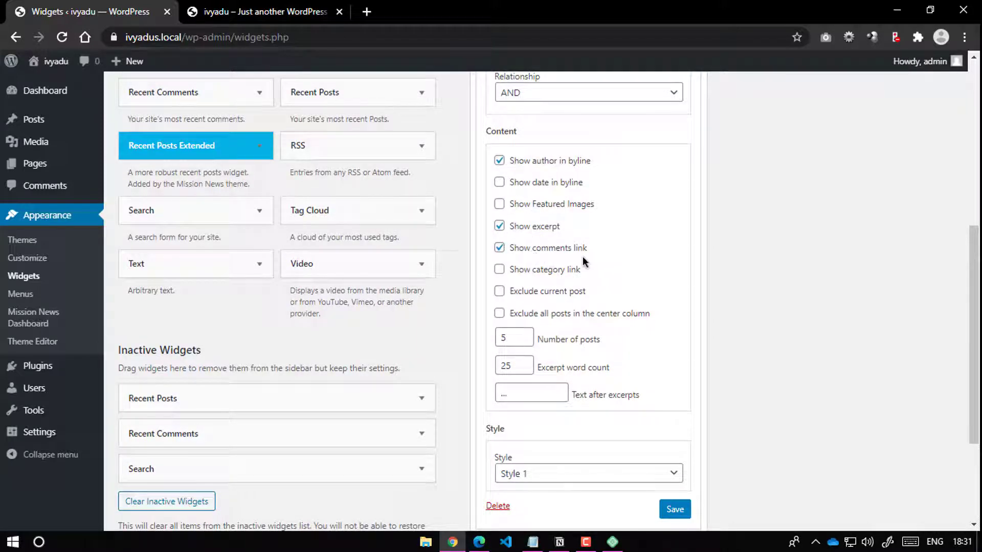
scroll(681, 322, "down", 2)
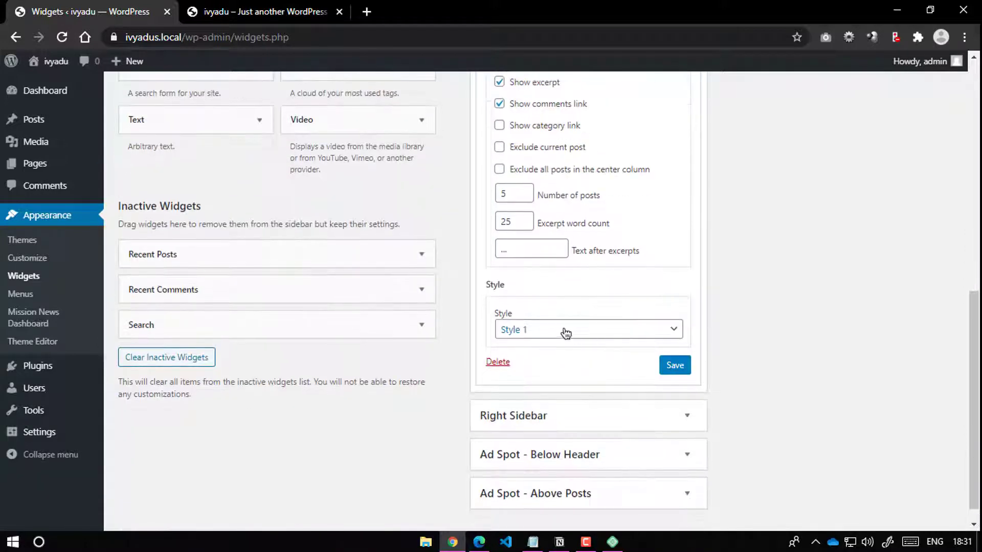
left_click(563, 333)
left_click(614, 345)
left_click(668, 369)
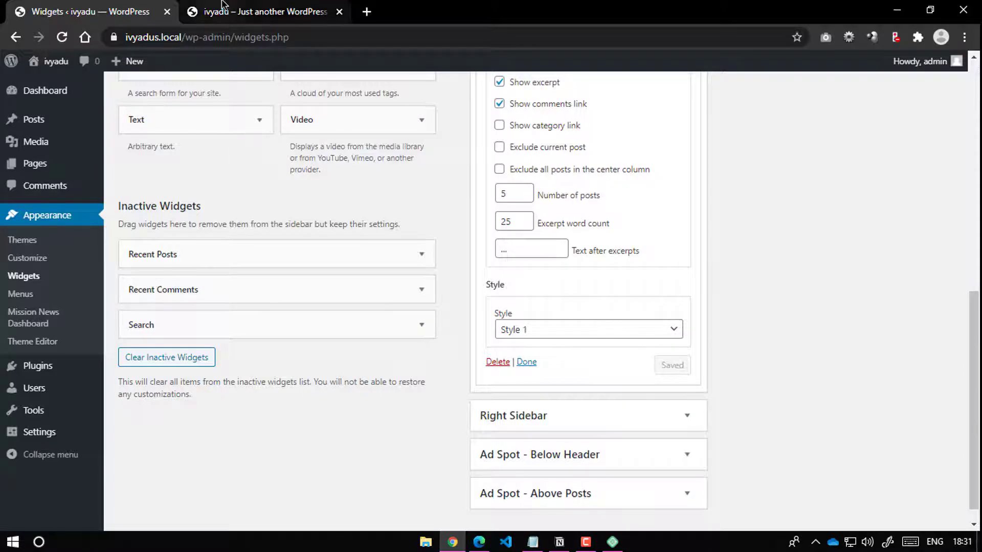
left_click(256, 11)
Step: Check the sidebar on the front page, then switch the widget to Style 2, save and preview it
left_click(62, 37)
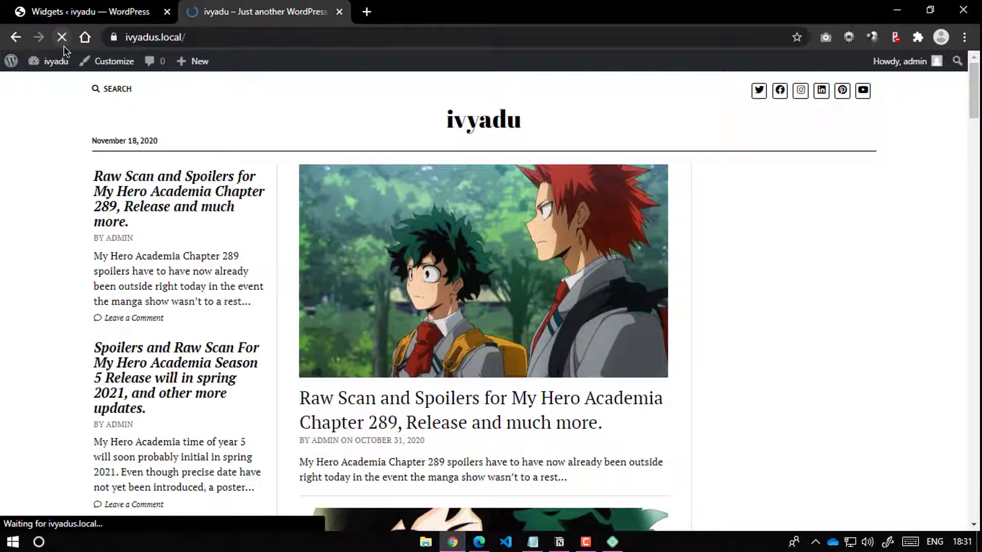
scroll(188, 276, "down", 7)
scroll(193, 286, "up", 8)
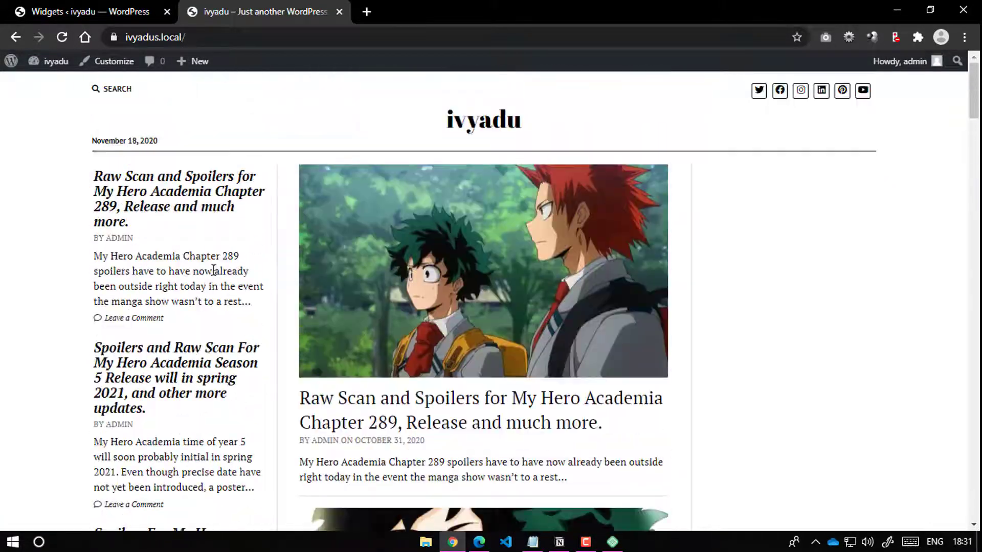
left_click(150, 8)
left_click(565, 330)
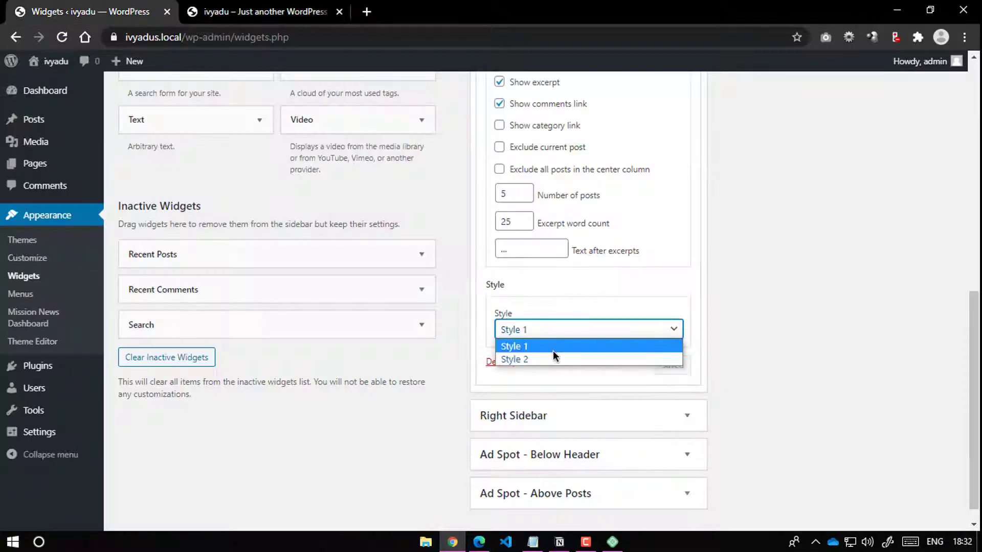
left_click(556, 362)
left_click(672, 366)
left_click(258, 11)
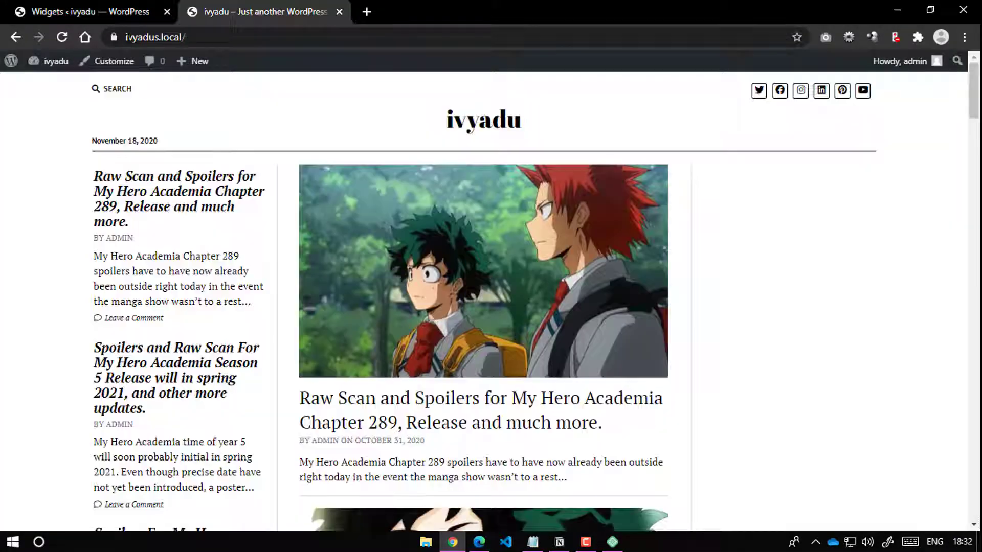
left_click(63, 38)
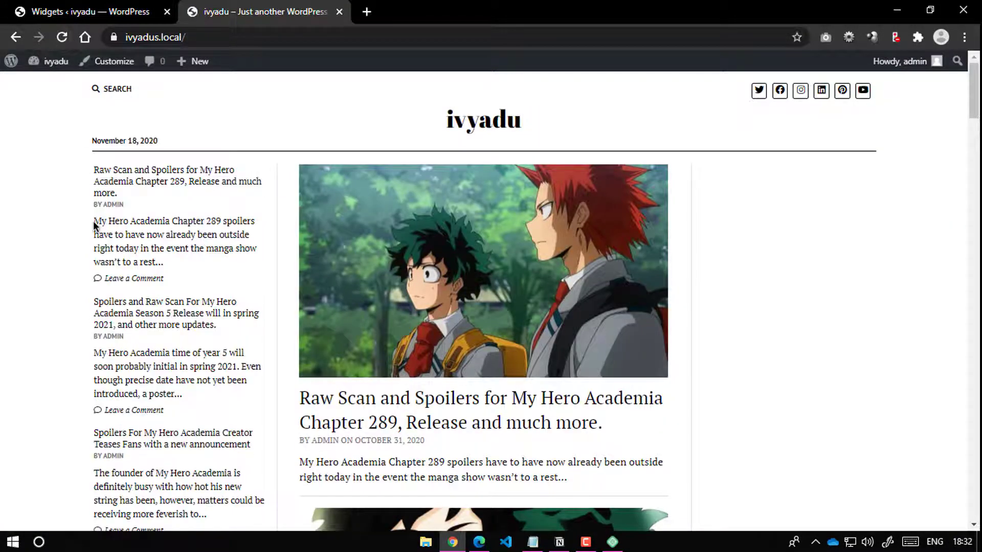
left_click(103, 11)
Step: Turn off the comments link and turn on featured images, then check the thumbnails on the front page
scroll(532, 225, "up", 3)
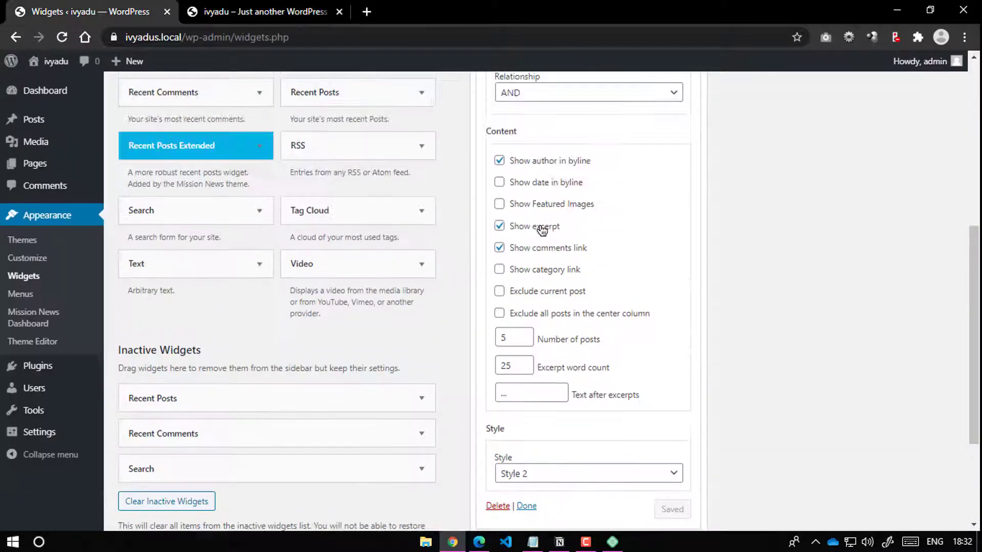
left_click(499, 248)
left_click(670, 509)
left_click(499, 205)
scroll(685, 368, "down", 3)
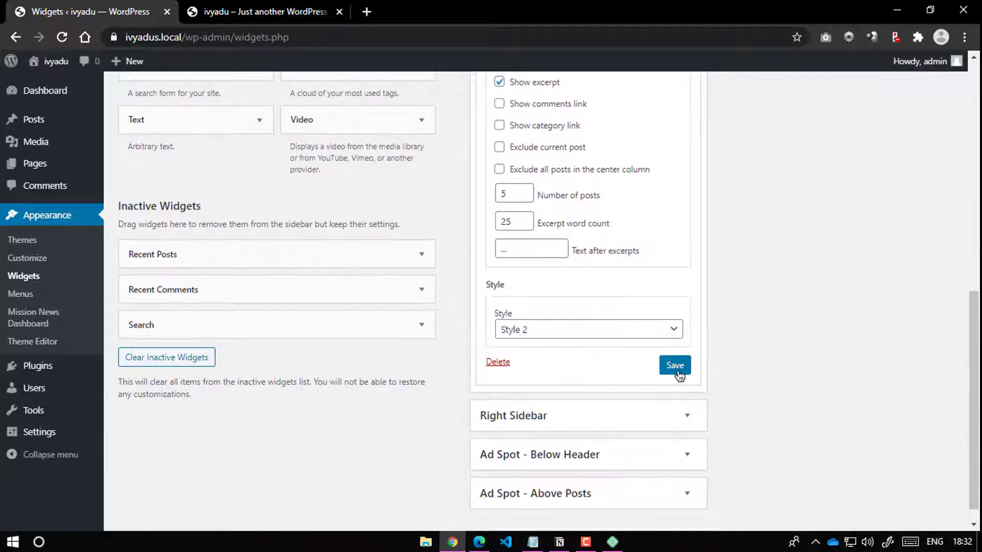
left_click(676, 366)
left_click(216, 14)
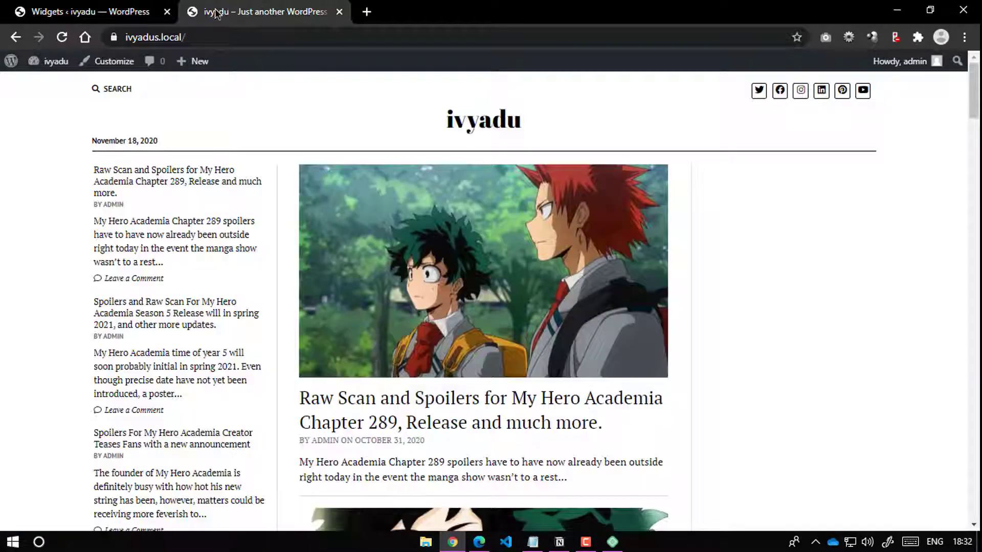
left_click(63, 37)
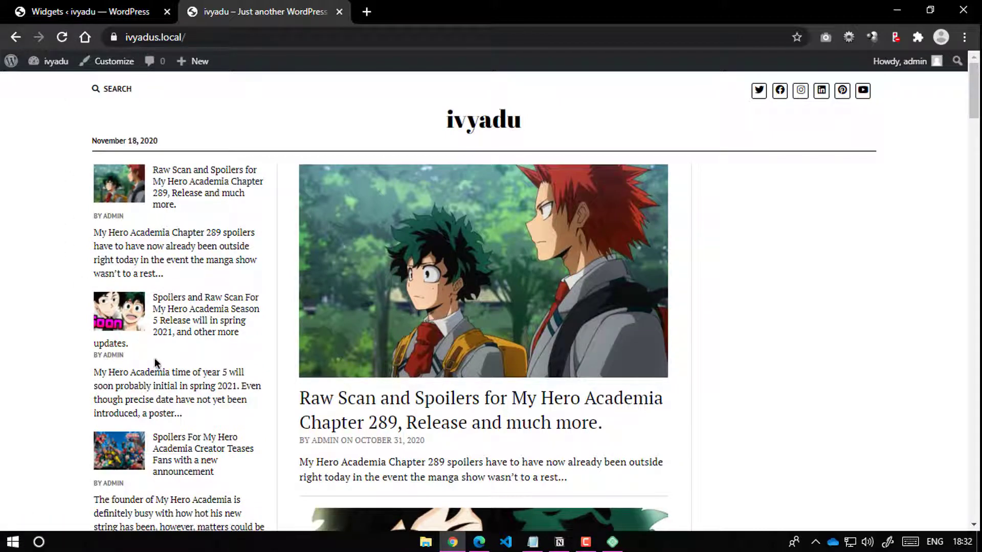
scroll(143, 358, "down", 3)
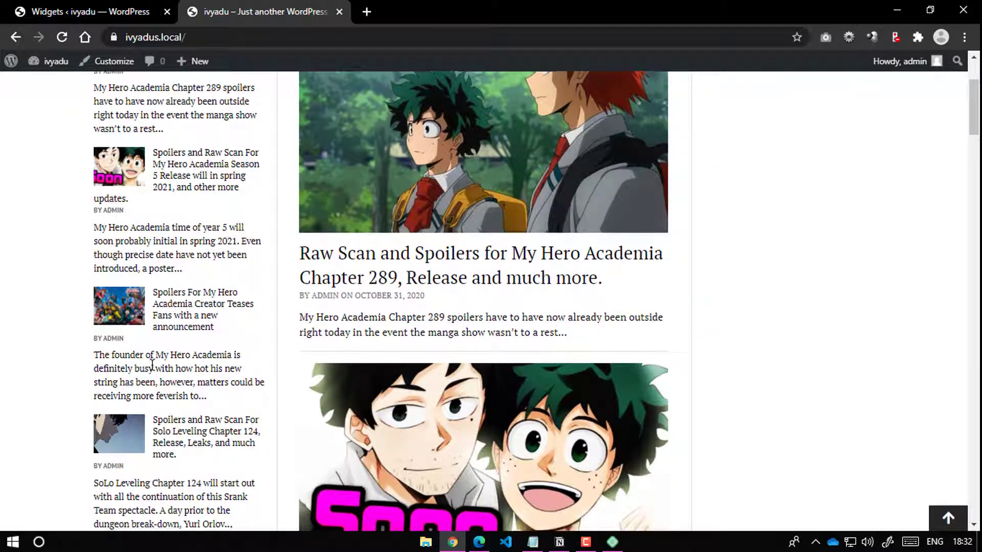
scroll(154, 366, "down", 3)
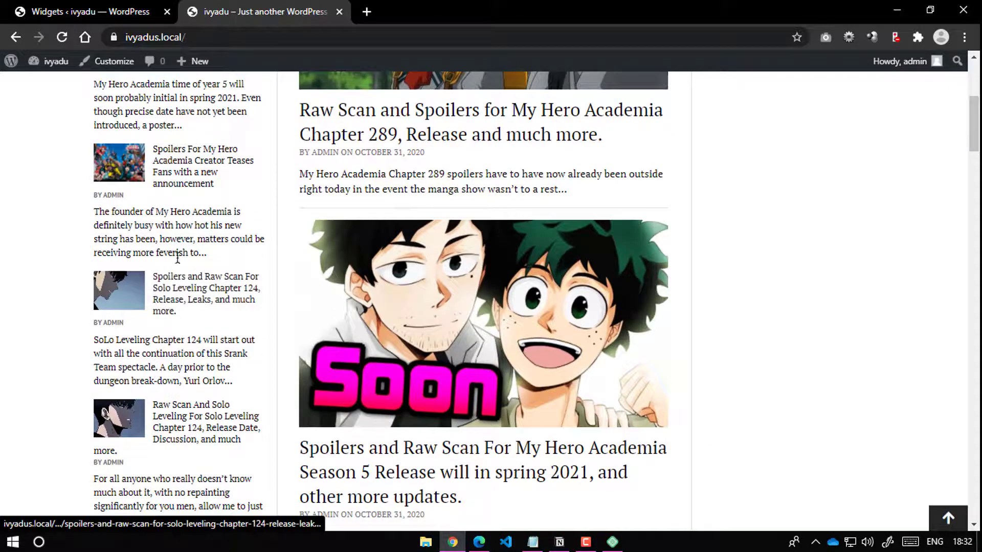
Step: Uncheck Show excerpt in the Recent Posts Extended widget settings
left_click(34, 6)
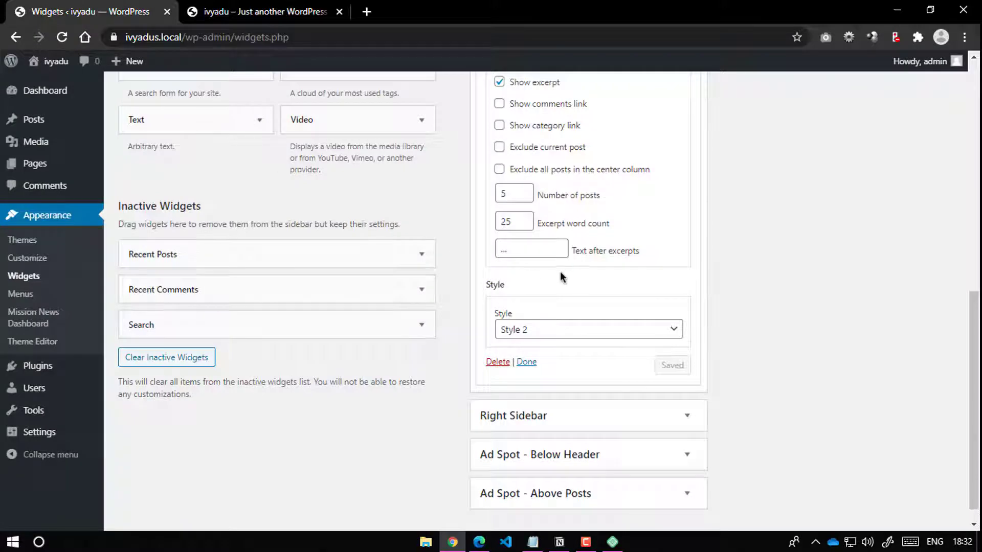
scroll(561, 276, "up", 3)
left_click(498, 227)
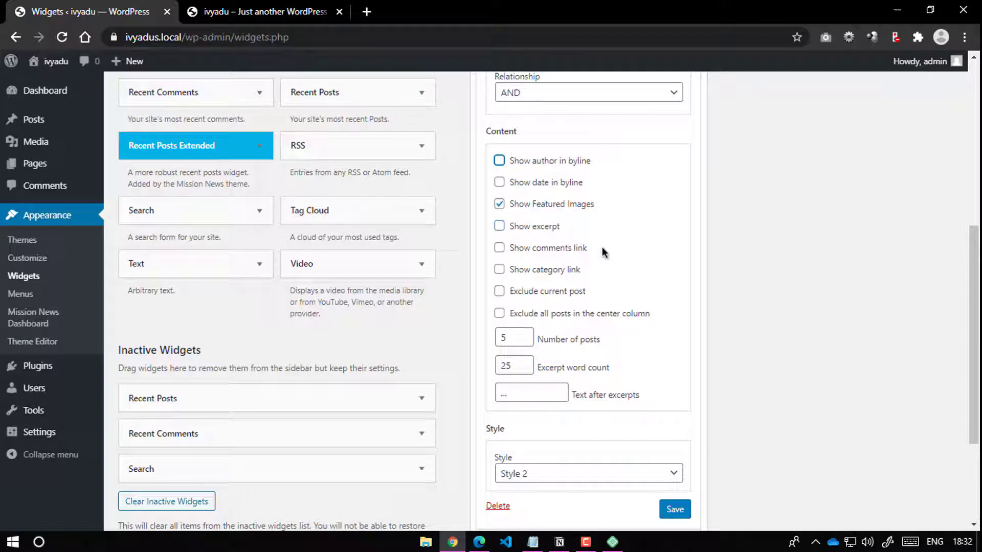
Step: Save the trimmed widget settings and reload the front page to see the compact list
left_click(675, 510)
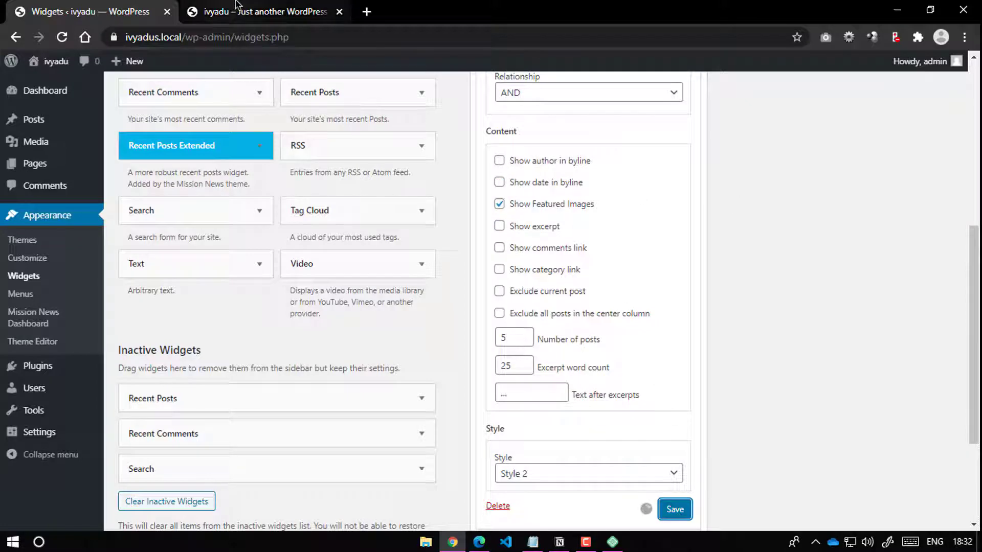
left_click(238, 12)
left_click(62, 37)
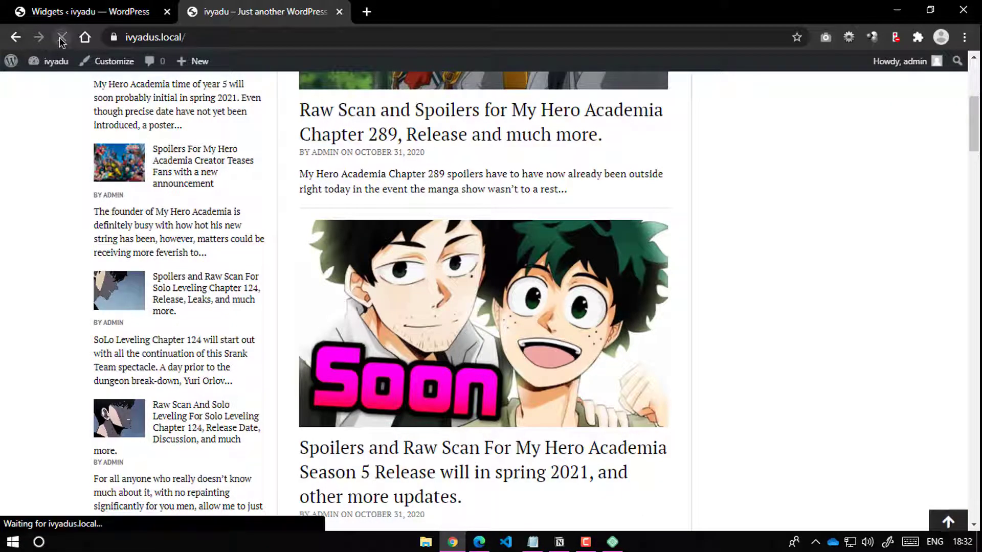
key("ctrl+Tab")
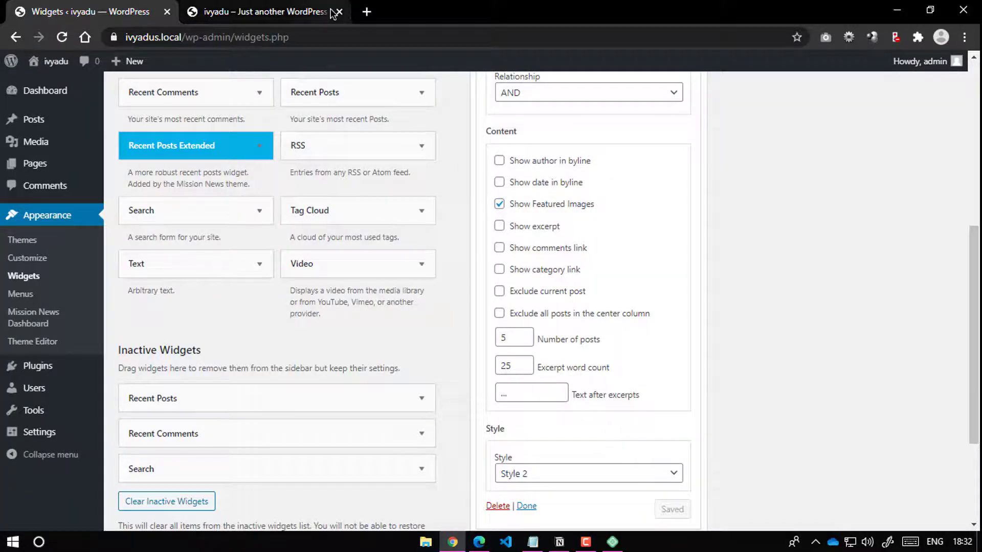
left_click(238, 11)
left_click(61, 36)
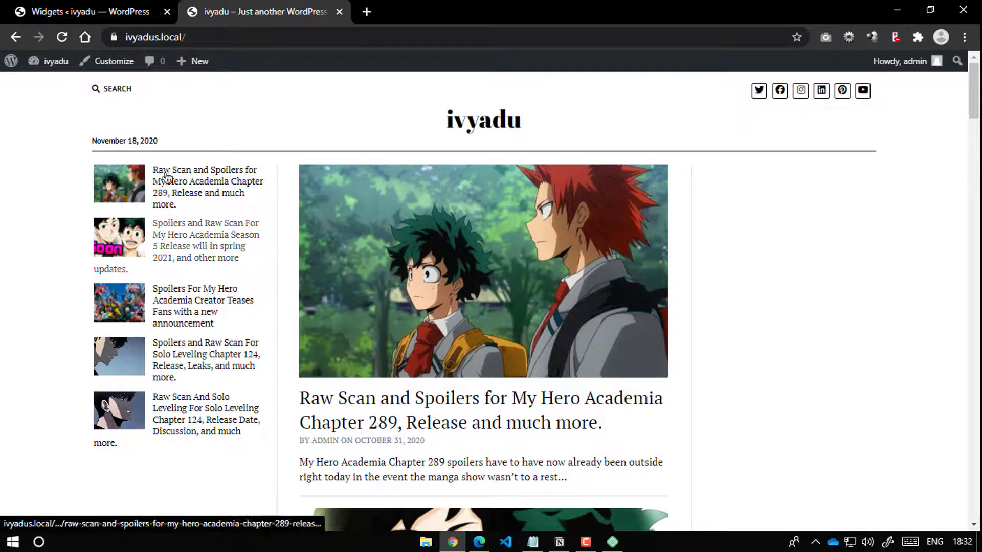
left_click(92, 11)
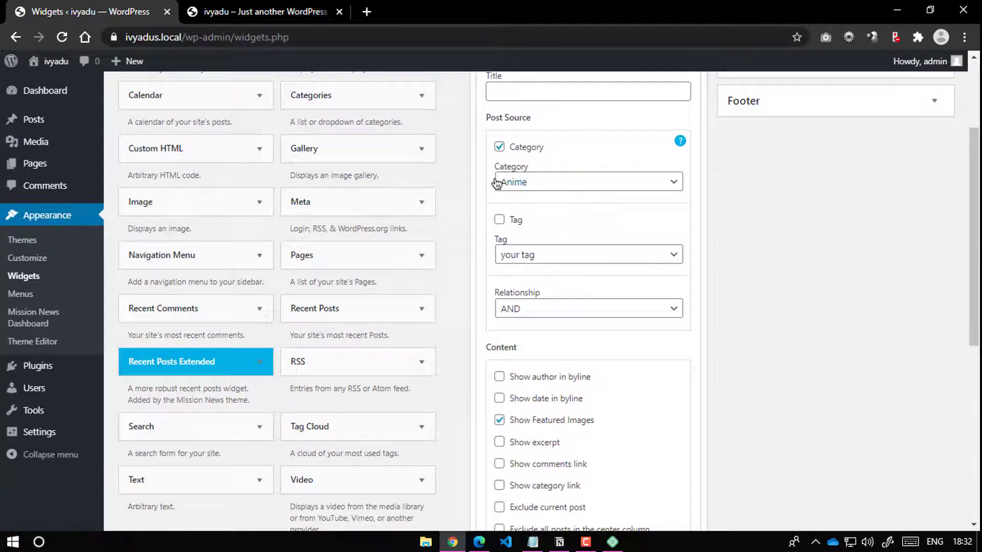
Step: Title the widget 'Anime' and save it
scroll(495, 182, "up", 3)
left_click(555, 236)
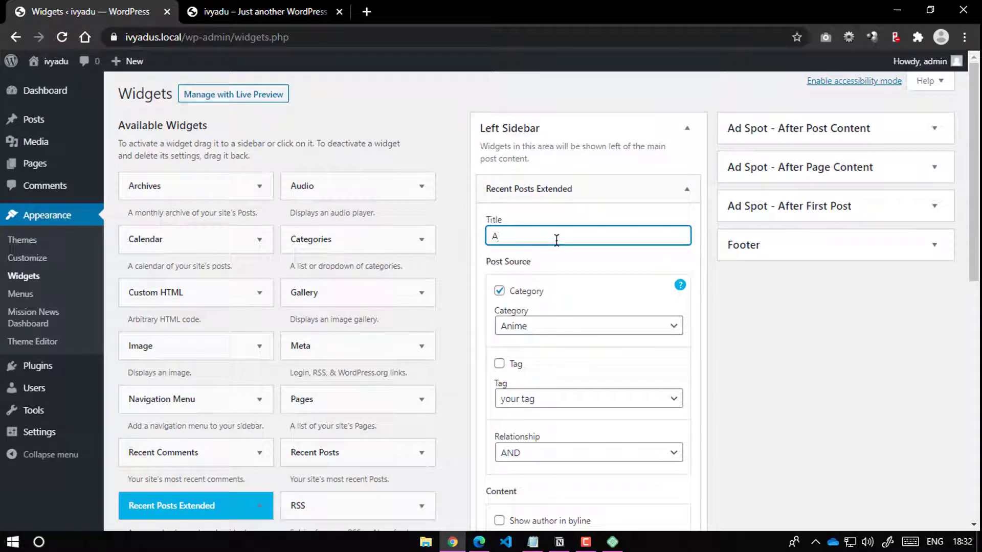
type("Anime")
scroll(562, 237, "down", 8)
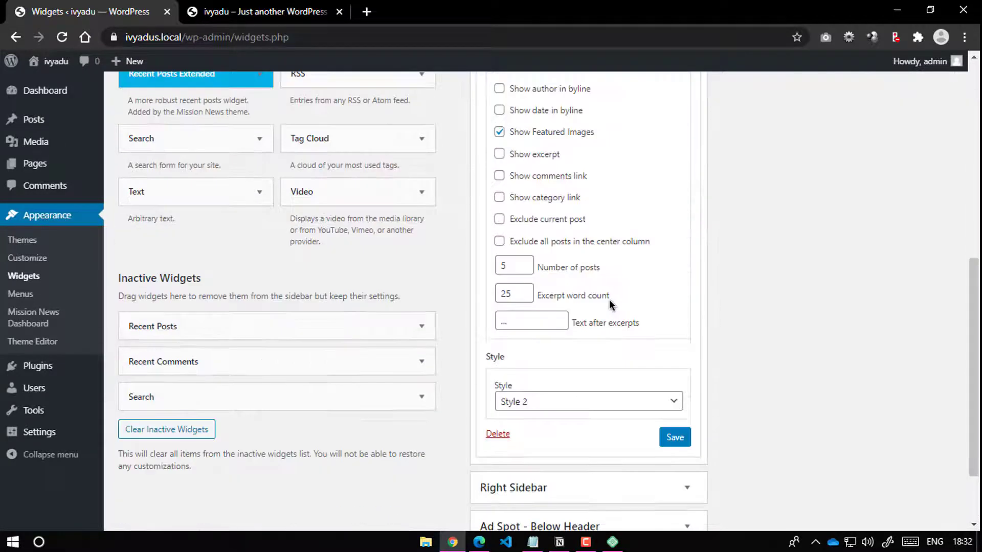
left_click(675, 438)
Step: Reload the front page to confirm the ANIME heading above the sidebar thumbnails
left_click(194, 12)
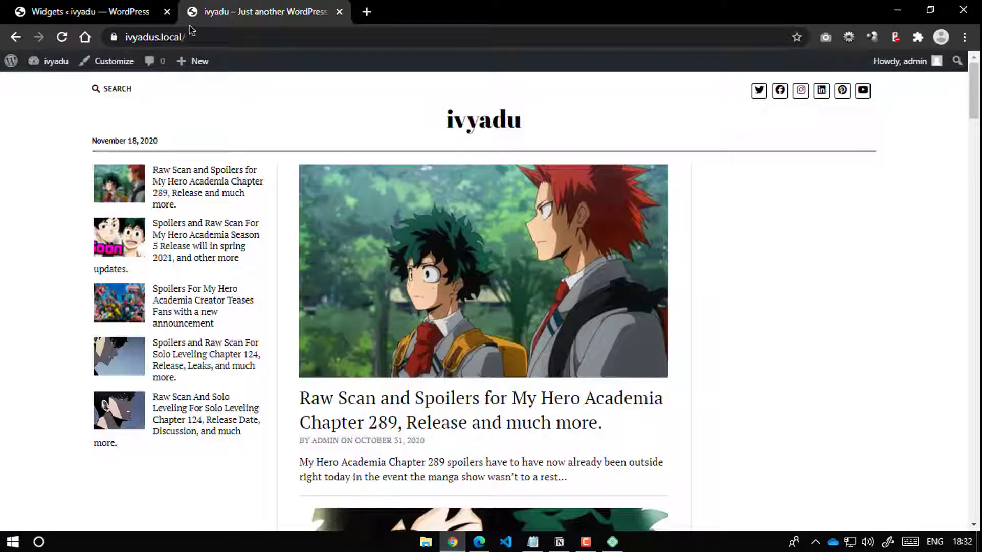
left_click(62, 38)
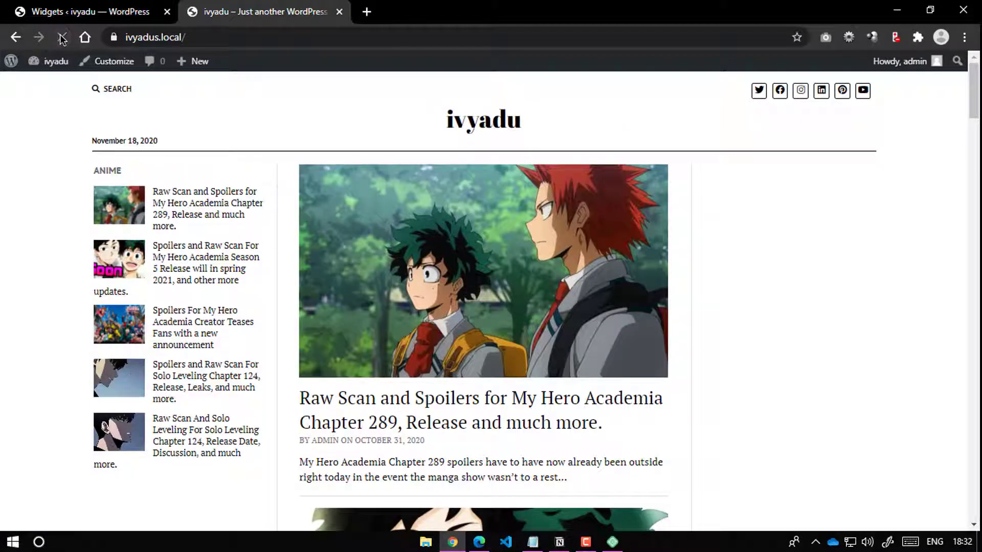
left_click_drag(96, 174, 136, 172)
left_click(137, 171)
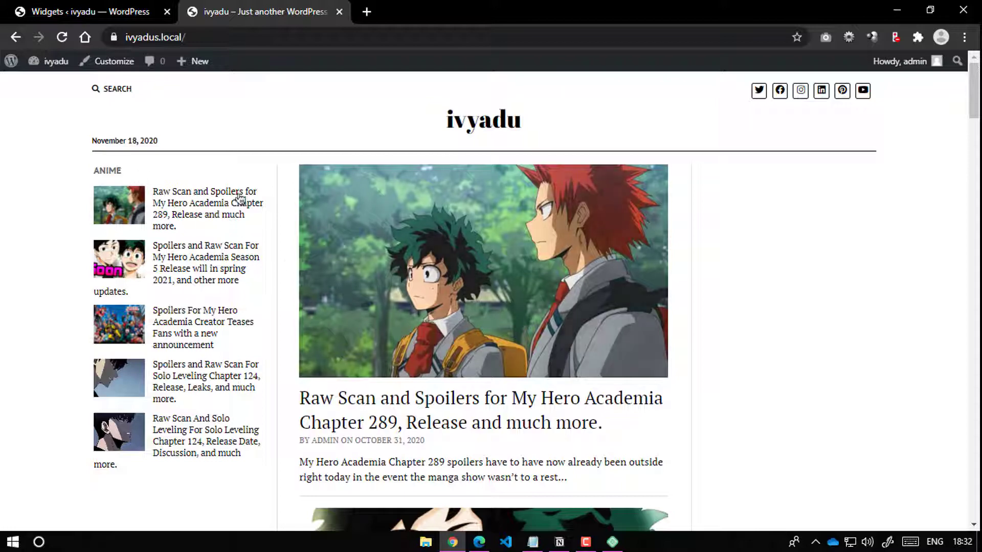
scroll(195, 297, "down", 4)
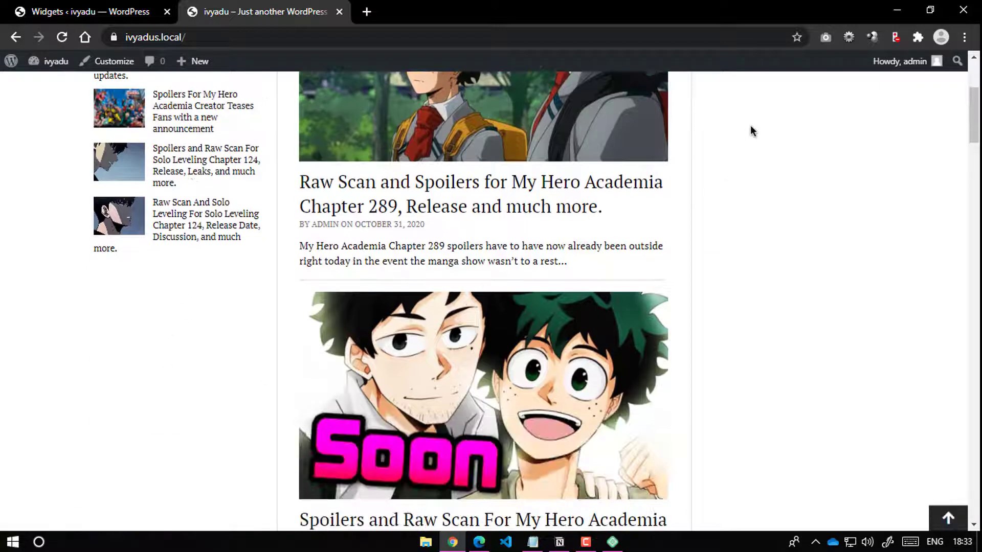
scroll(780, 308, "up", 5)
left_click(92, 11)
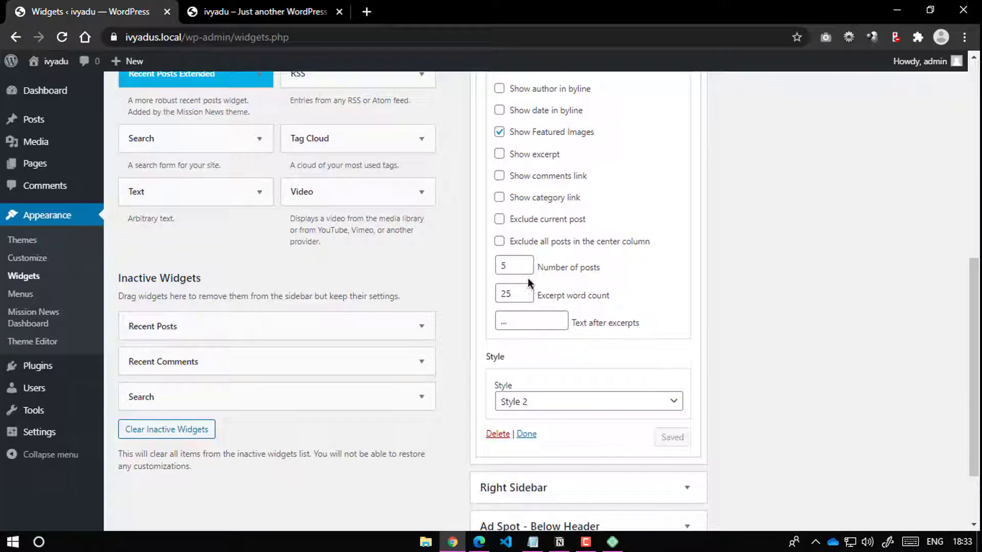
scroll(629, 271, "up", 8)
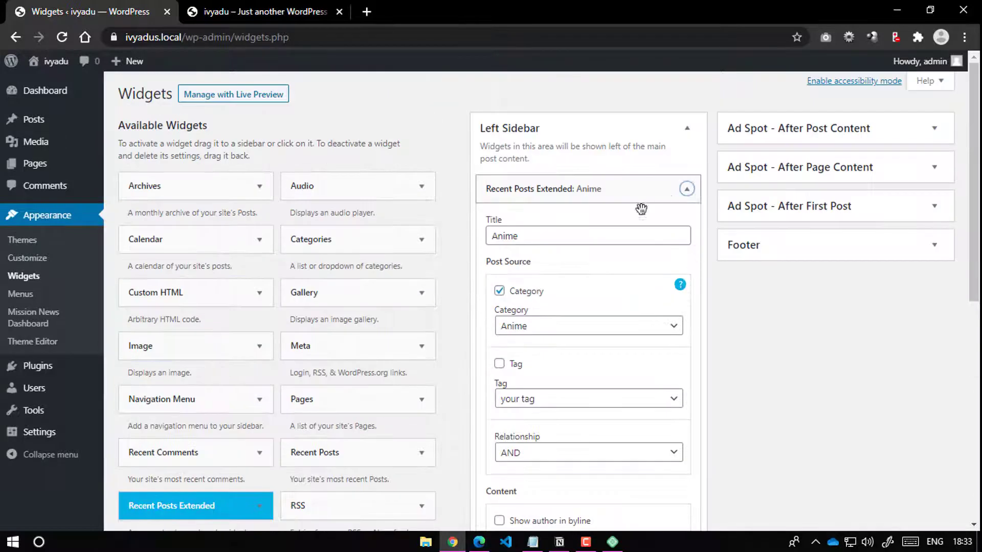
Step: Add a Recent Posts Extended widget to the Right Sidebar
left_click(686, 189)
scroll(301, 341, "down", 1)
scroll(301, 341, "down", 2)
left_click(247, 368)
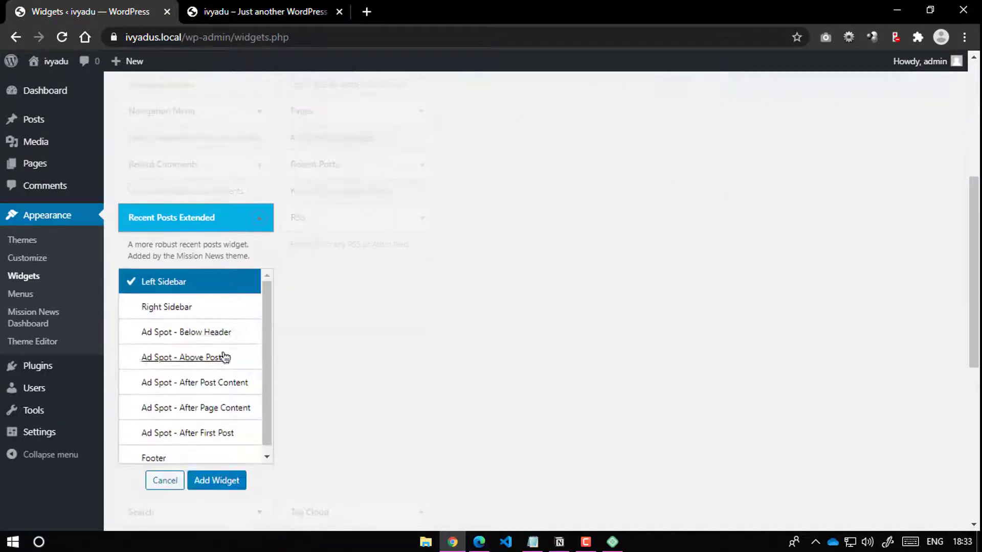
left_click(191, 309)
left_click(211, 486)
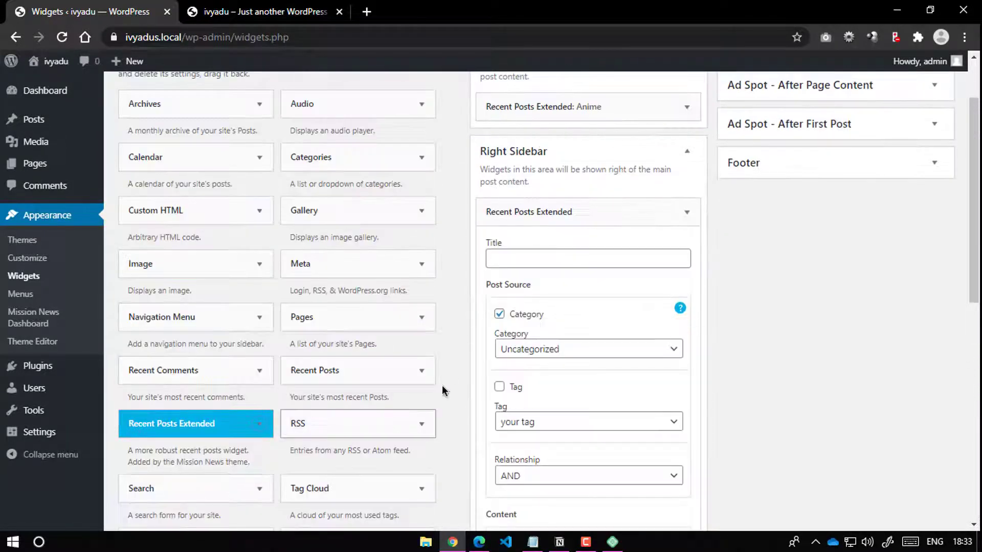
Step: Set the widget's category to Gaming, hide excerpts and comments links, and select the post count
scroll(634, 309, "down", 1)
left_click(584, 285)
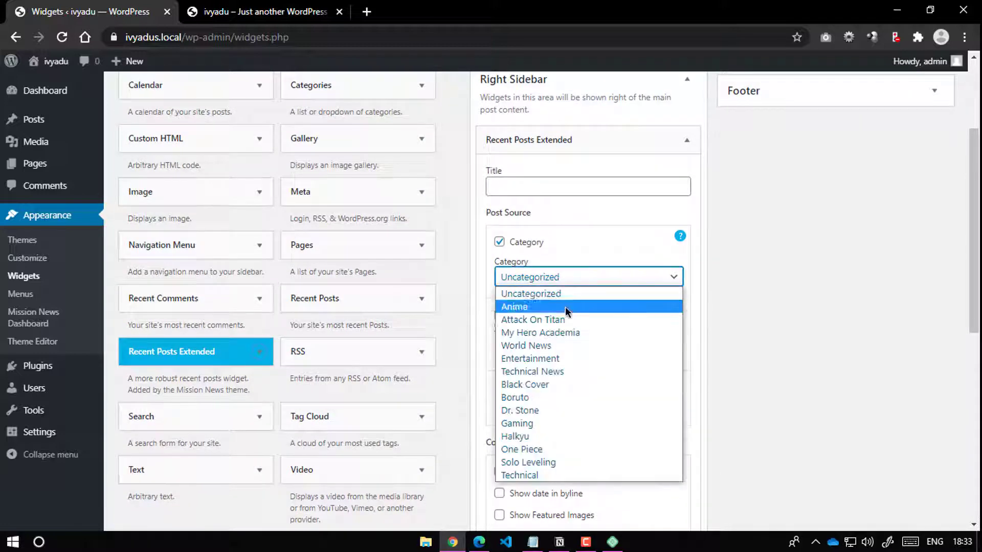
left_click(545, 420)
scroll(647, 344, "down", 3)
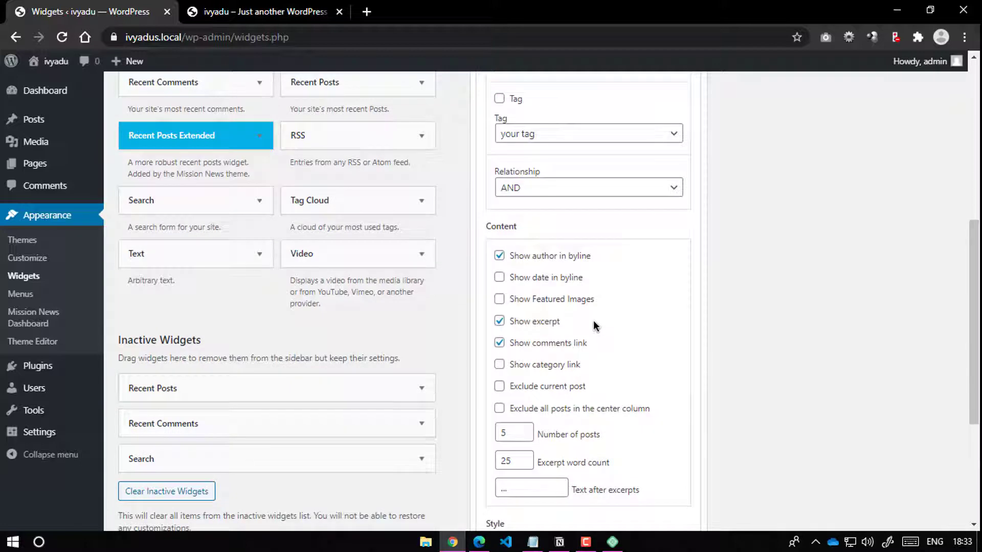
left_click(544, 322)
left_click(547, 344)
scroll(547, 322, "down", 2)
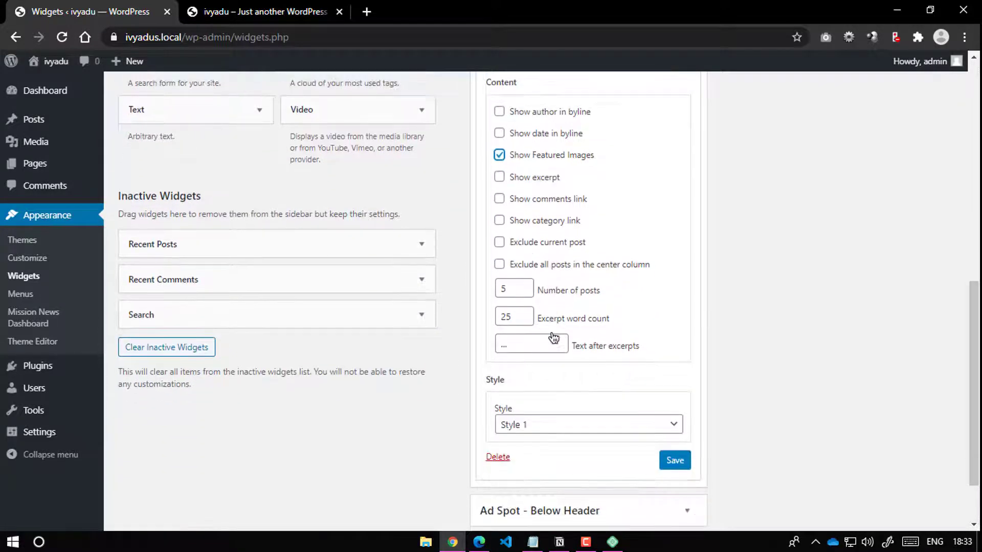
left_click_drag(517, 295, 493, 295)
scroll(560, 358, "down", 1)
Step: Choose Style 2 for the widget and save it
left_click(550, 351)
left_click(542, 344)
left_click(541, 346)
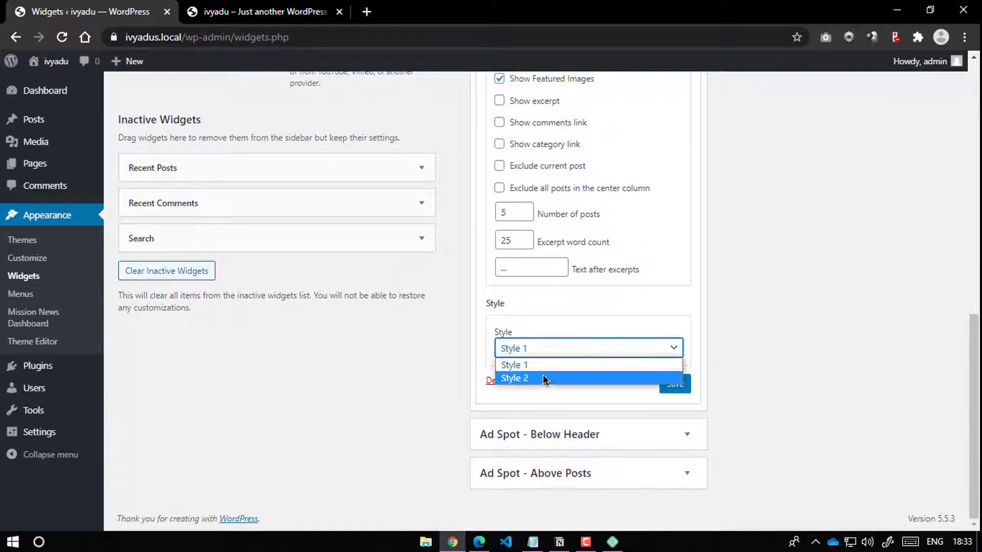
left_click(542, 379)
left_click(675, 383)
Step: Title the widget 'Gaming' and save it
scroll(654, 344, "up", 6)
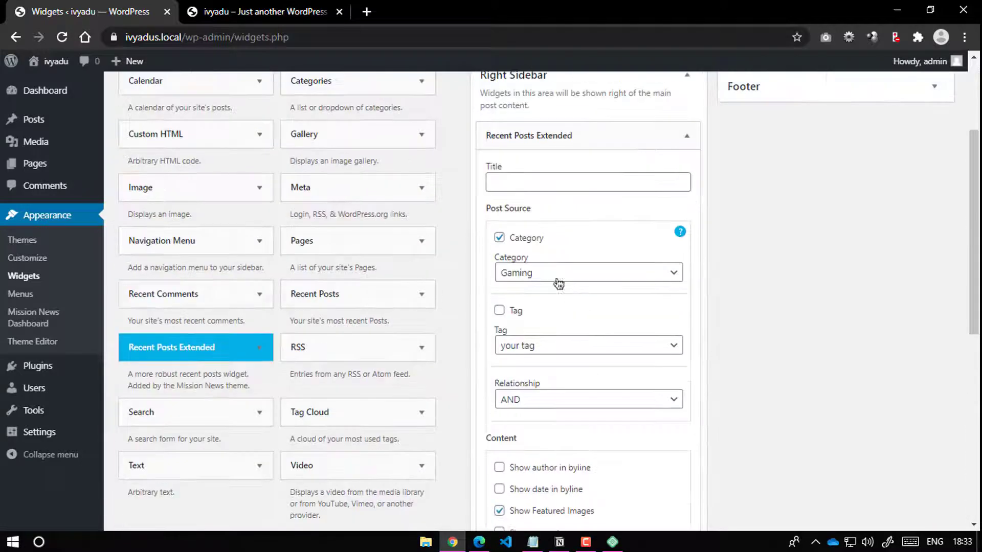
left_click(537, 190)
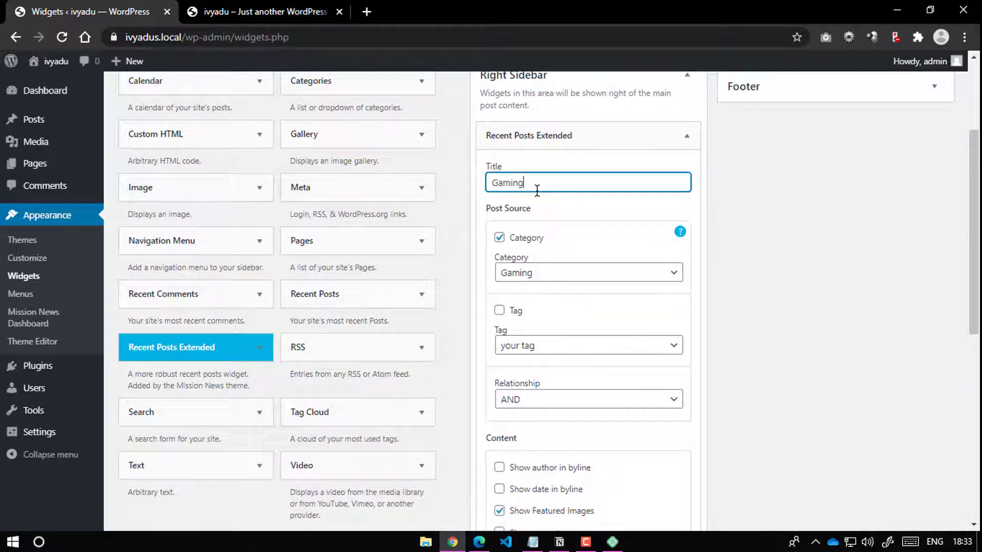
scroll(624, 292, "down", 6)
left_click(675, 385)
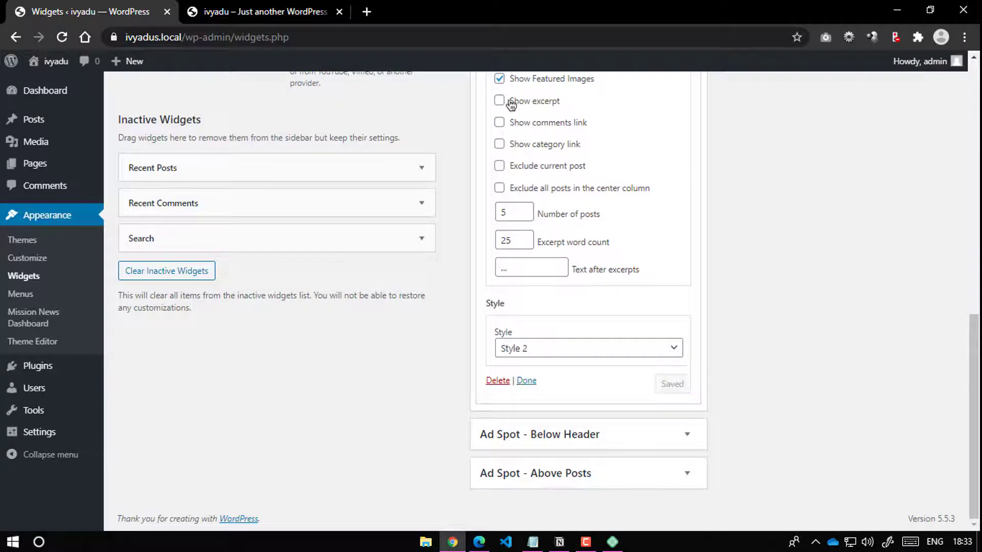
Step: Reload the front page to check the new Gaming widget
left_click(263, 11)
left_click(62, 36)
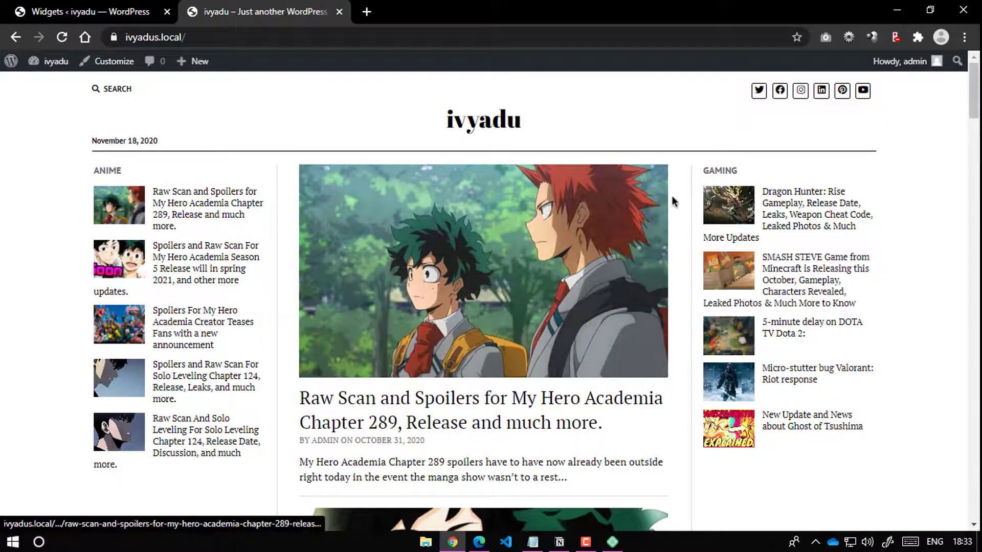
scroll(420, 225, "down", 8)
scroll(358, 236, "up", 5)
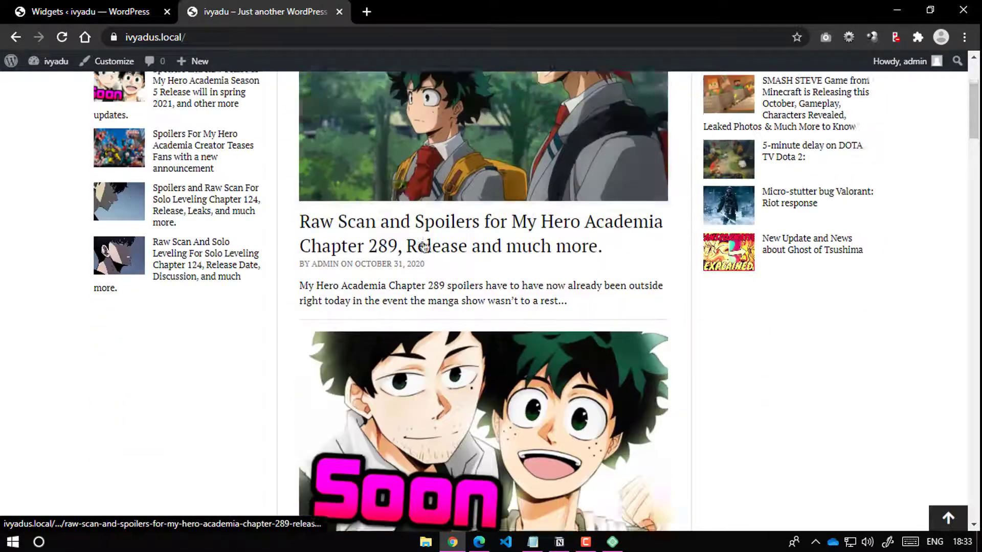
scroll(272, 243, "down", 3)
Step: Resave the Gaming widget's settings and recheck it on the reloaded front page
left_click(109, 6)
scroll(554, 272, "up", 5)
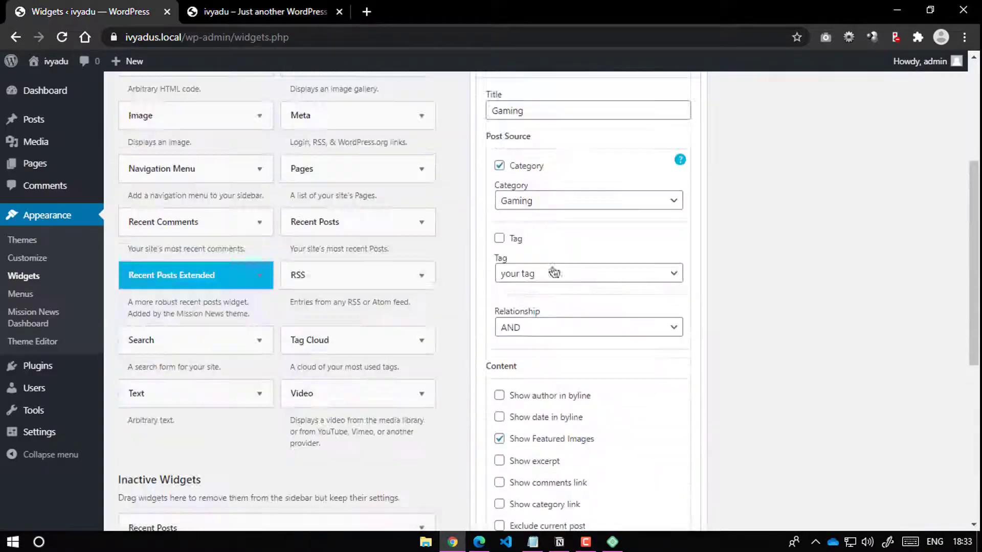
scroll(659, 179, "up", 2)
scroll(615, 295, "down", 5)
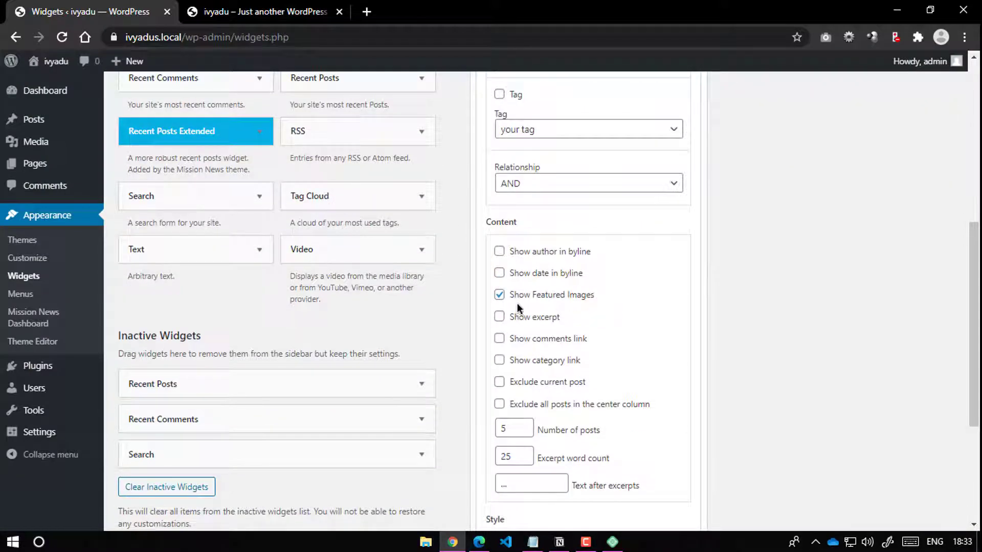
scroll(519, 313, "down", 5)
left_click(673, 382)
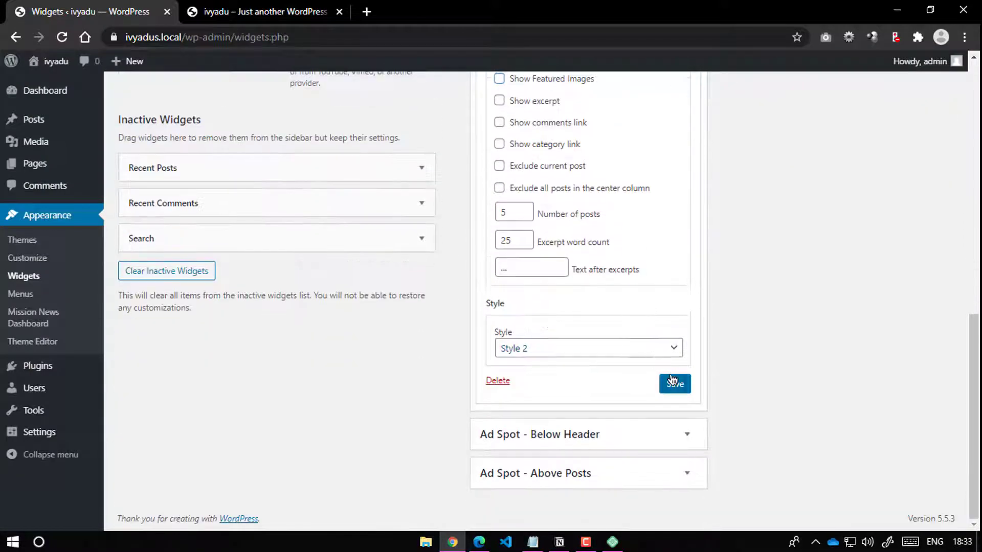
key("ctrl+Tab")
left_click(61, 36)
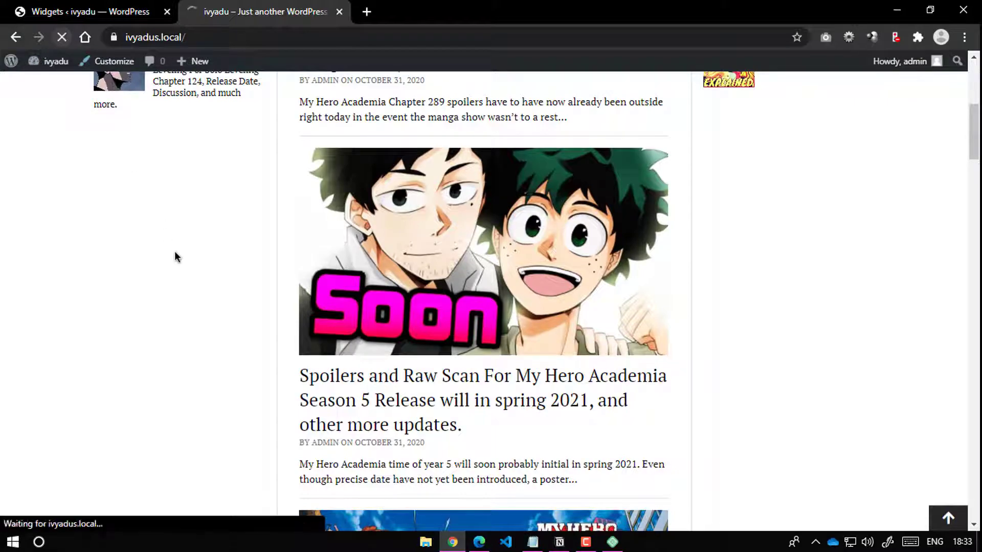
left_click(77, 11)
key("ctrl+Tab")
scroll(734, 176, "up", 6)
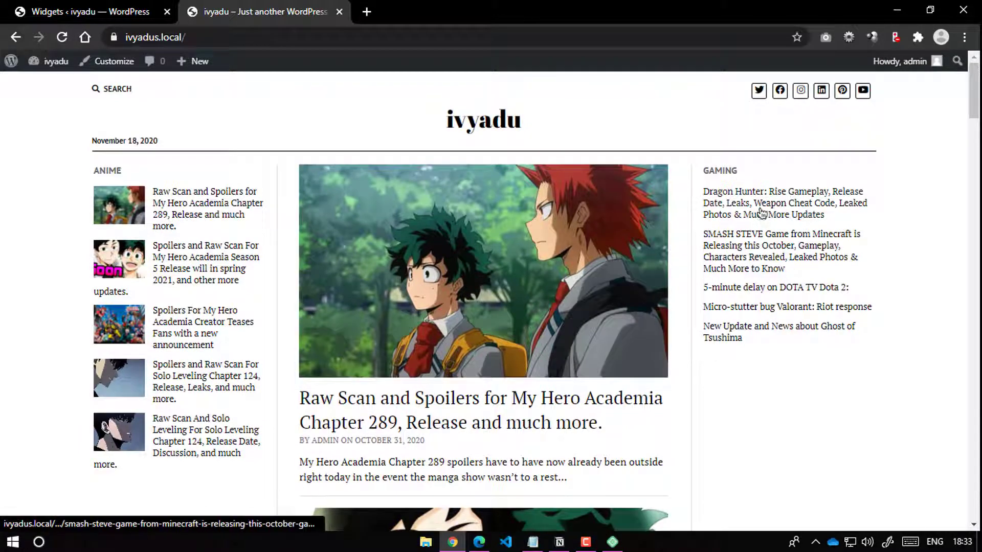
Step: Re-enable featured images in the Gaming widget, save, collapse it, and view the front page
left_click(111, 8)
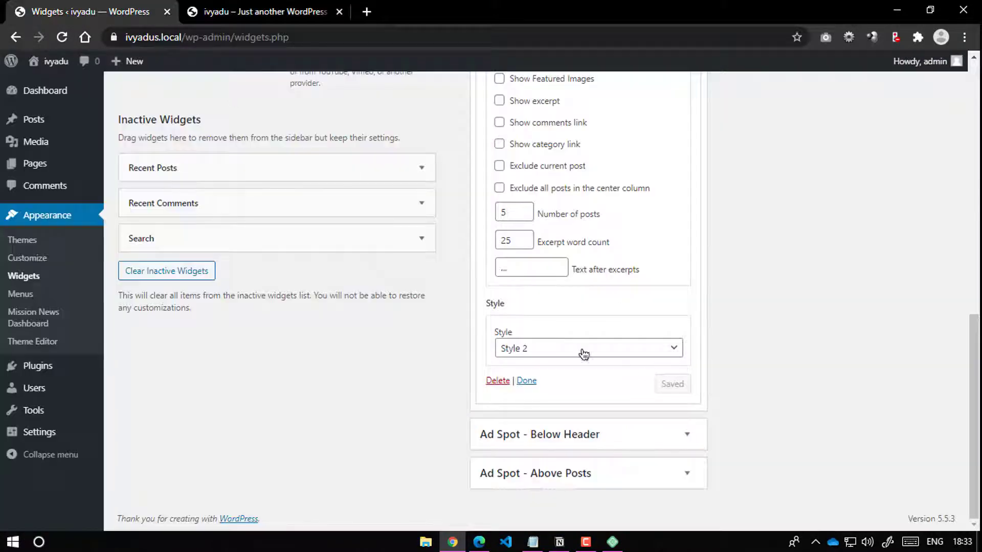
scroll(575, 322, "up", 4)
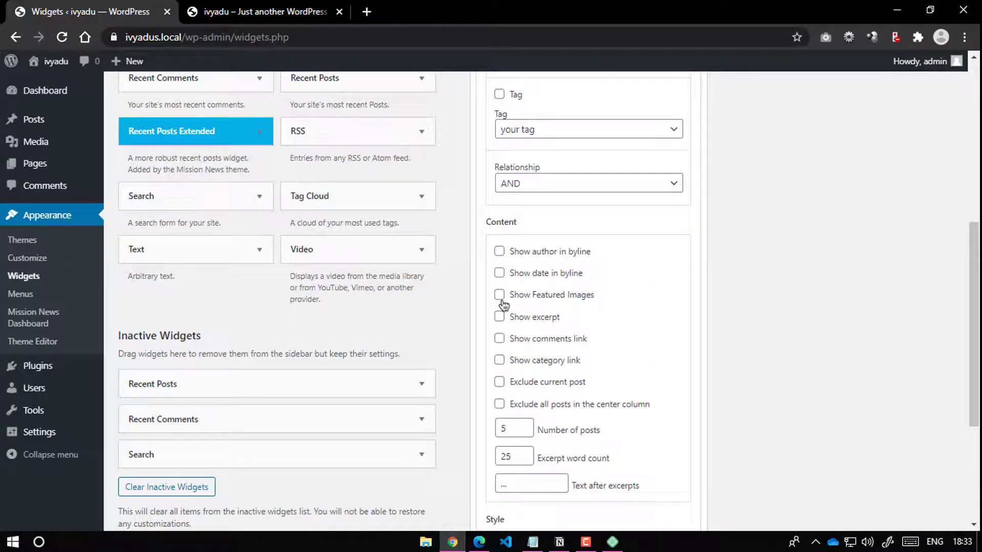
scroll(527, 301, "down", 3)
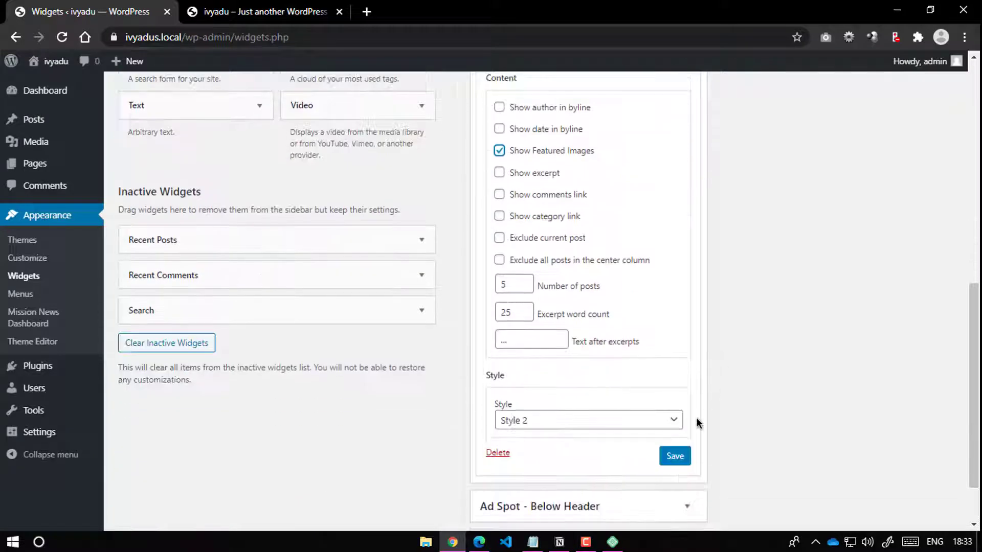
left_click(676, 455)
scroll(623, 292, "up", 1)
scroll(624, 292, "up", 8)
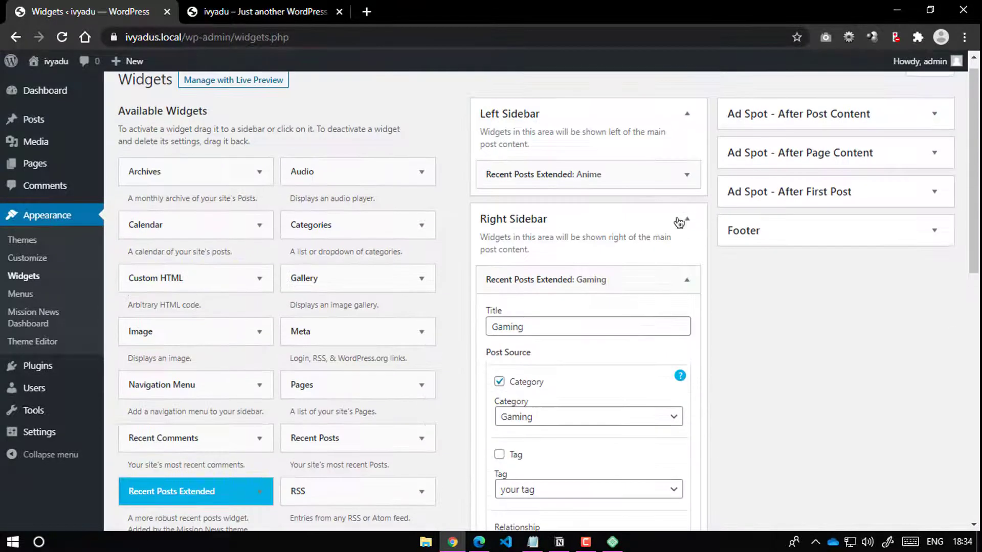
left_click(687, 280)
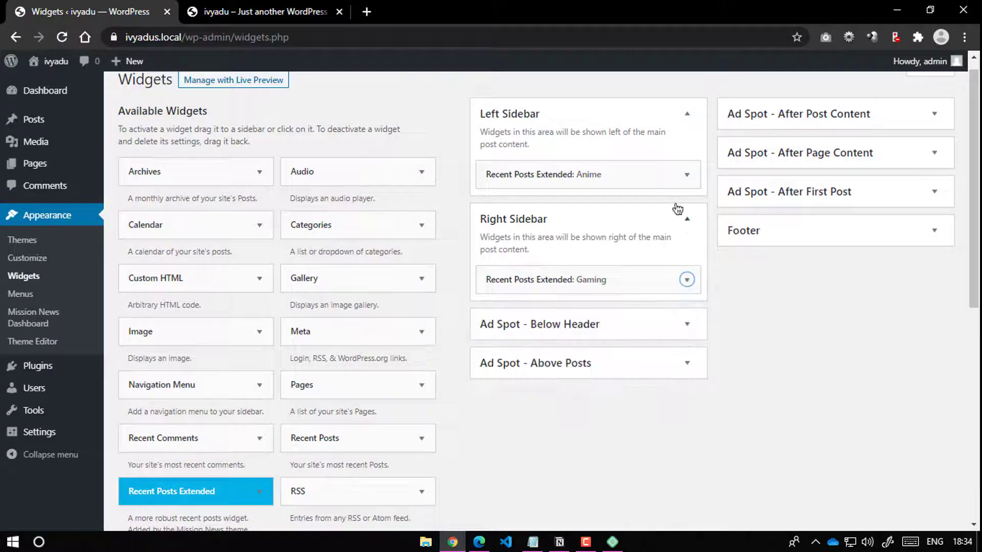
left_click(306, 8)
scroll(560, 295, "down", 1)
scroll(358, 246, "up", 1)
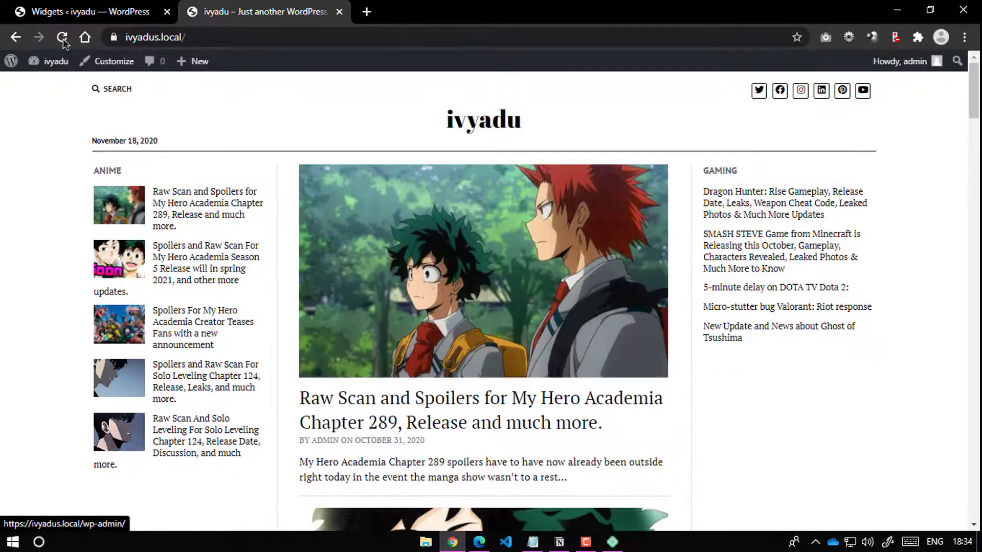
Step: Reload the front page and scroll through to confirm thumbnails beside each Gaming post
key("F5")
scroll(501, 329, "down", 3)
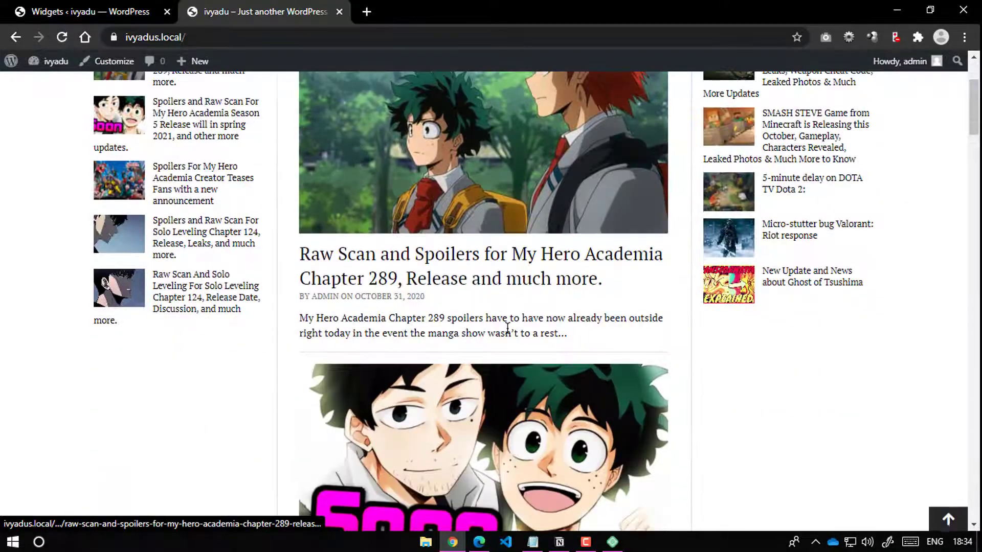
scroll(524, 413, "down", 7)
scroll(525, 413, "down", 5)
scroll(524, 307, "up", 15)
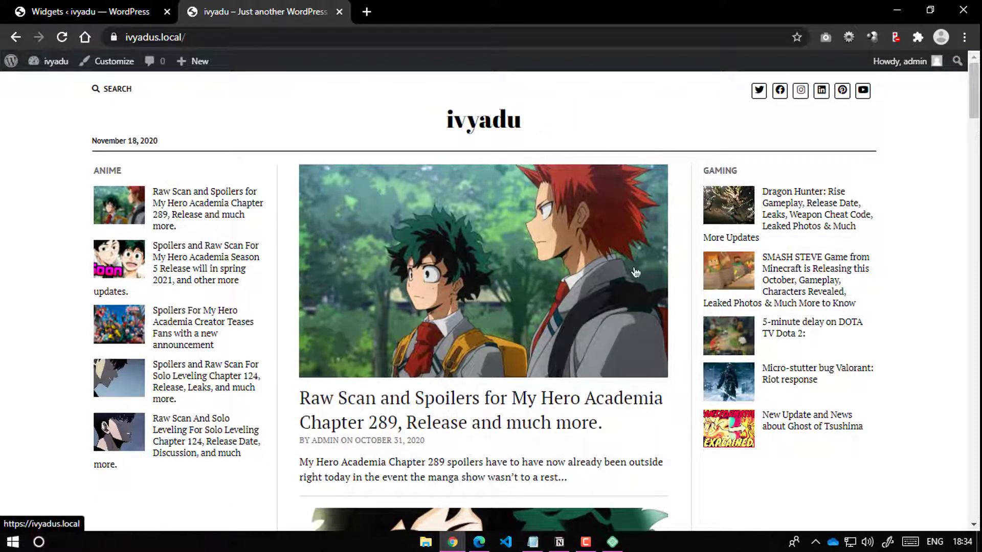
scroll(660, 303, "down", 4)
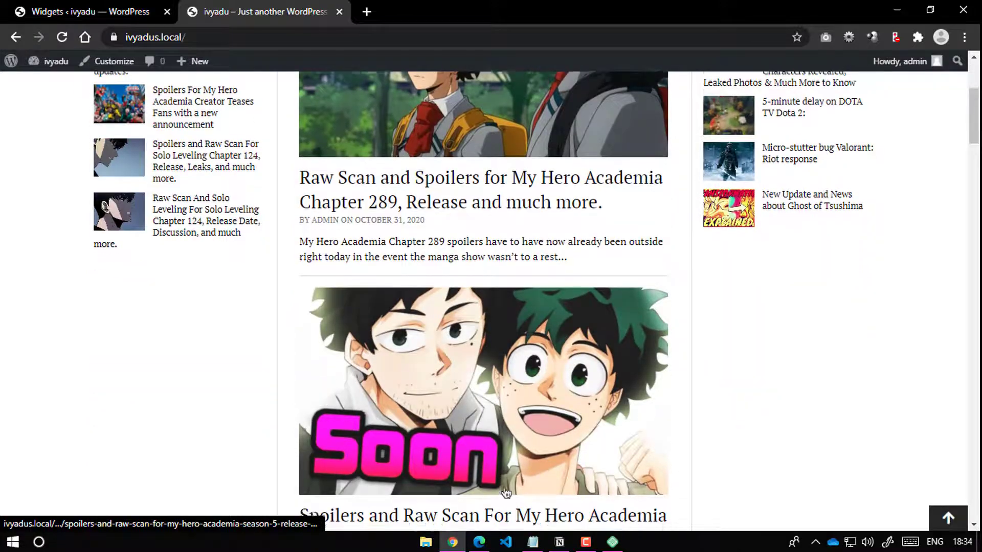
scroll(574, 324, "down", 5)
scroll(555, 107, "up", 8)
scroll(469, 348, "down", 20)
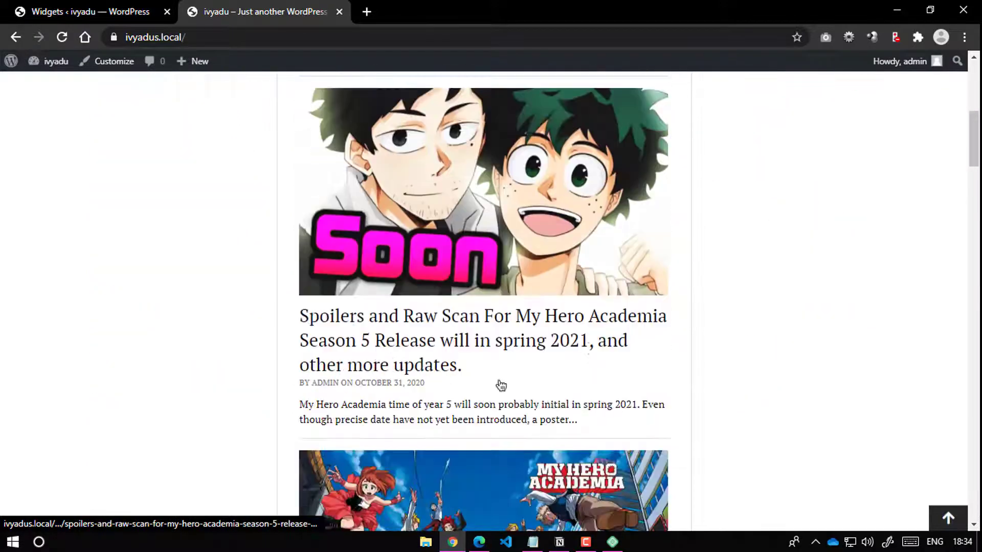
scroll(469, 348, "down", 8)
scroll(522, 112, "up", 20)
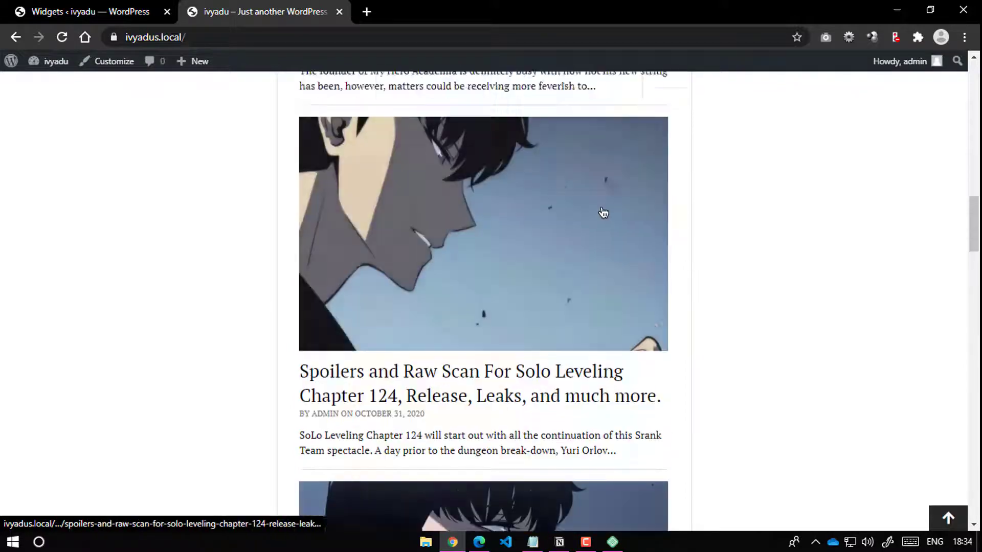
scroll(523, 112, "down", 7)
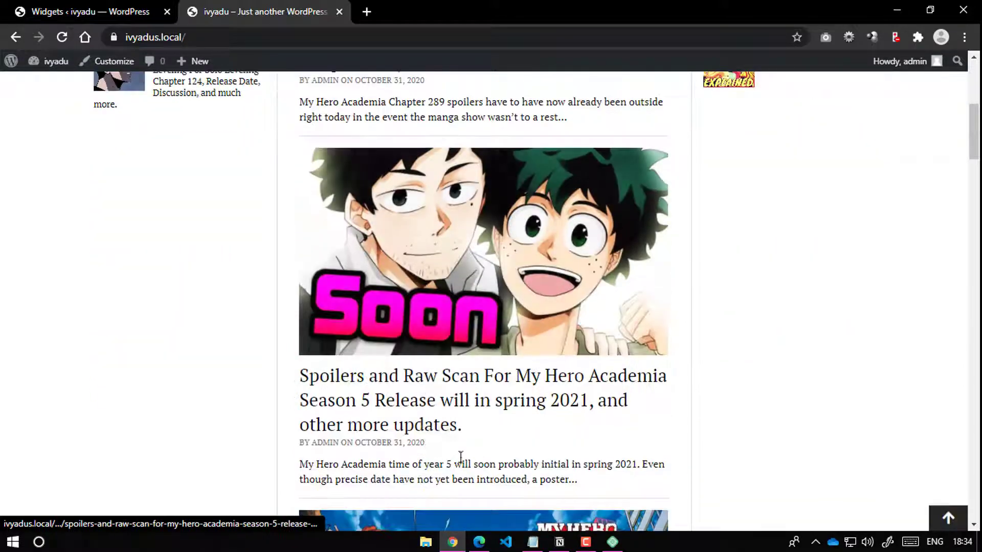
scroll(515, 351, "up", 9)
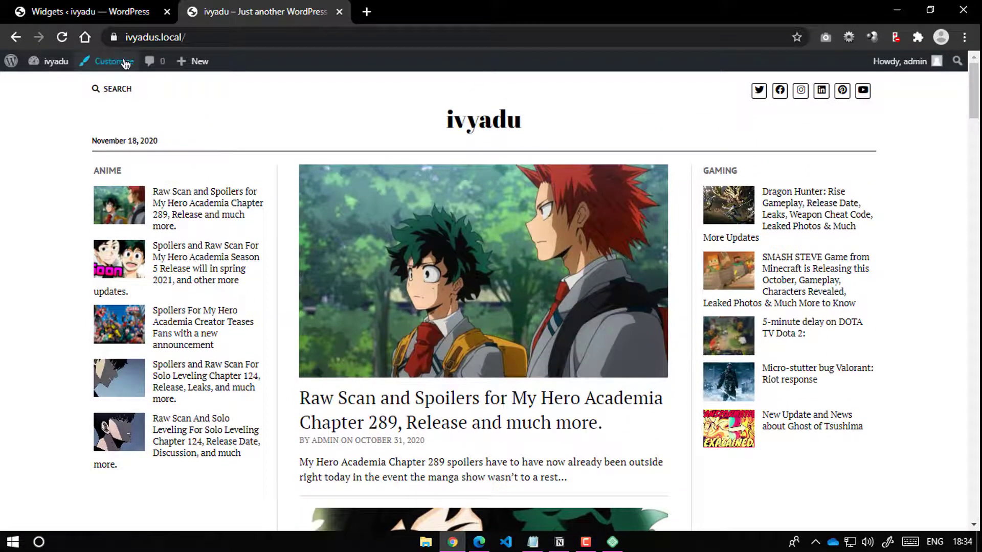
Step: Look at the Customizer's Layout > Post Previews options, then close the Customizer
left_click(125, 62)
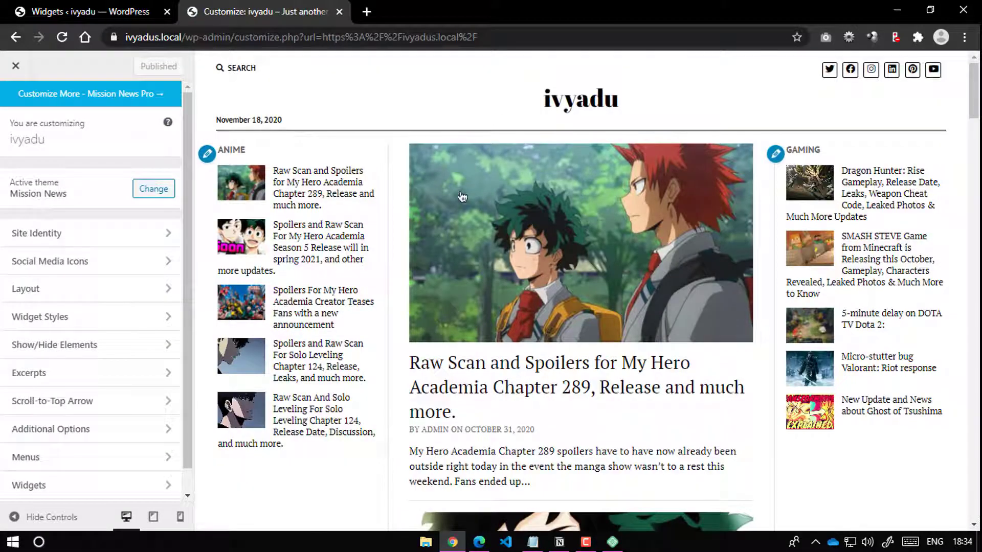
scroll(523, 276, "down", 4)
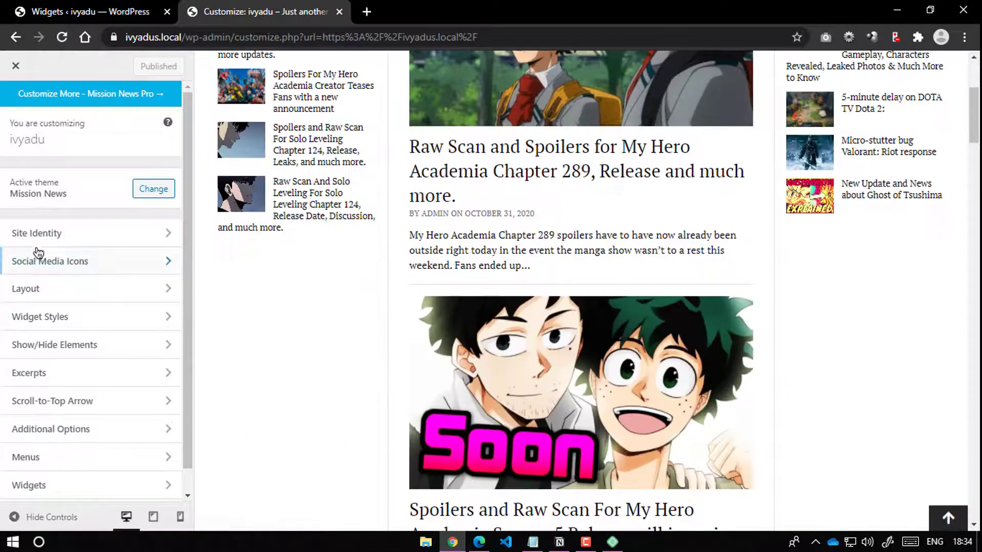
left_click(63, 291)
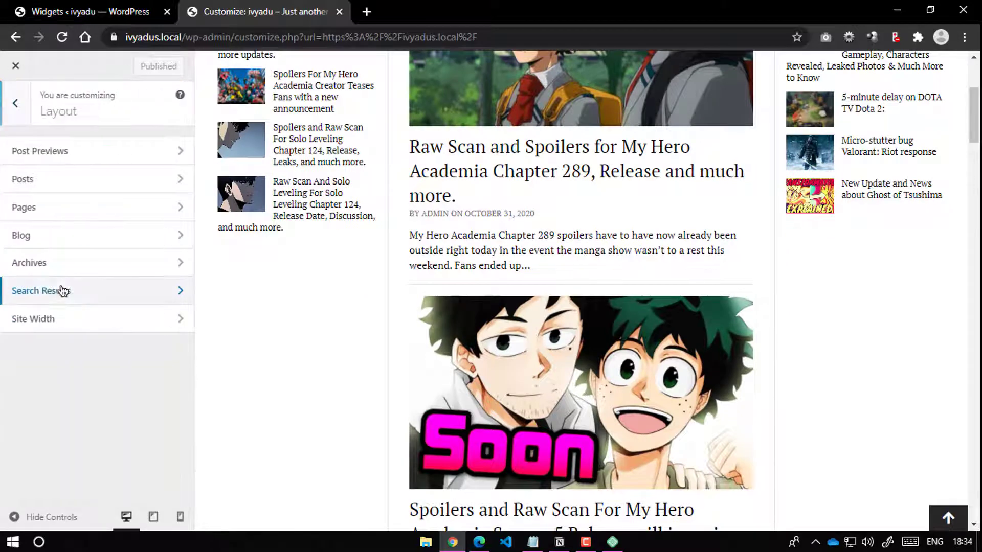
left_click(67, 153)
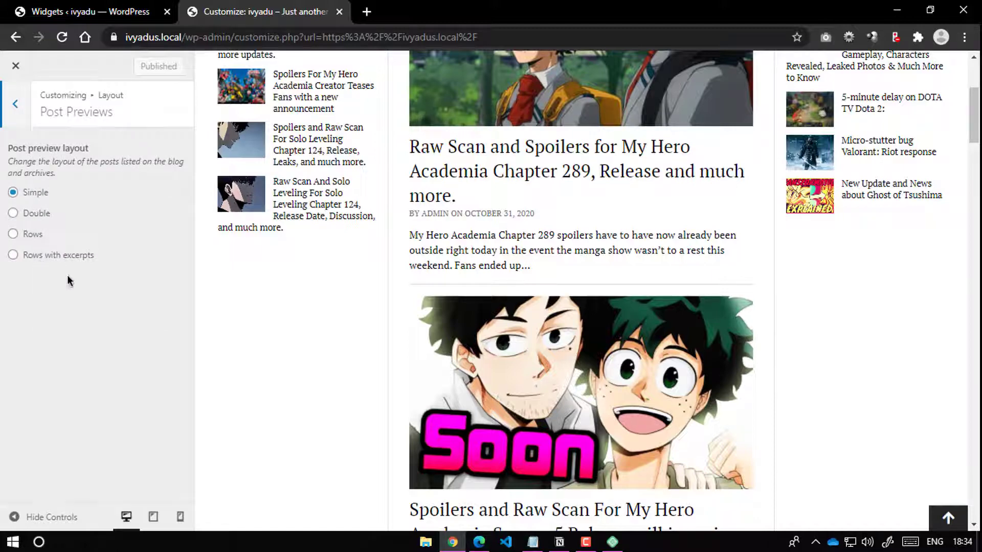
left_click(15, 104)
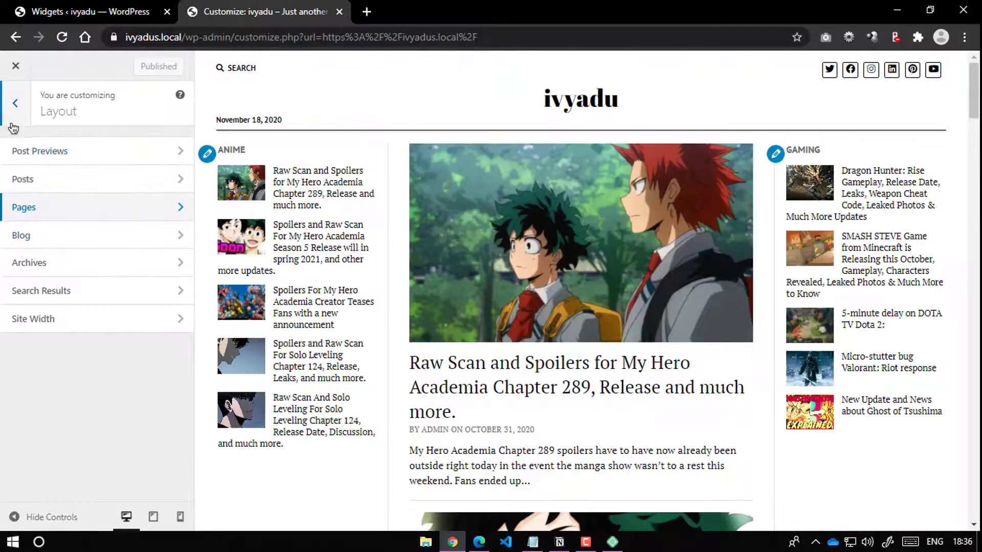
left_click(9, 75)
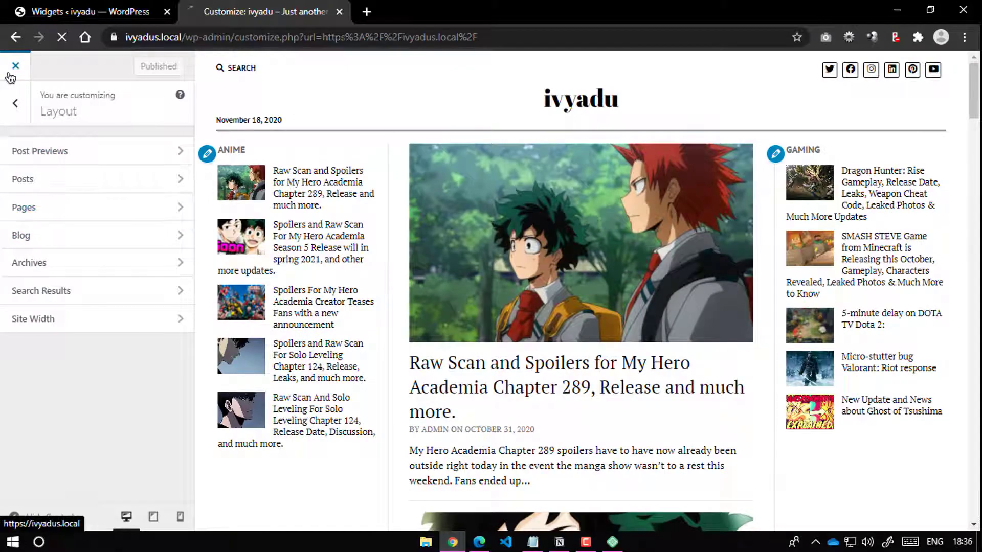
Step: Scroll the front page, jump back to the top, then return to the Widgets page
scroll(443, 292, "down", 20)
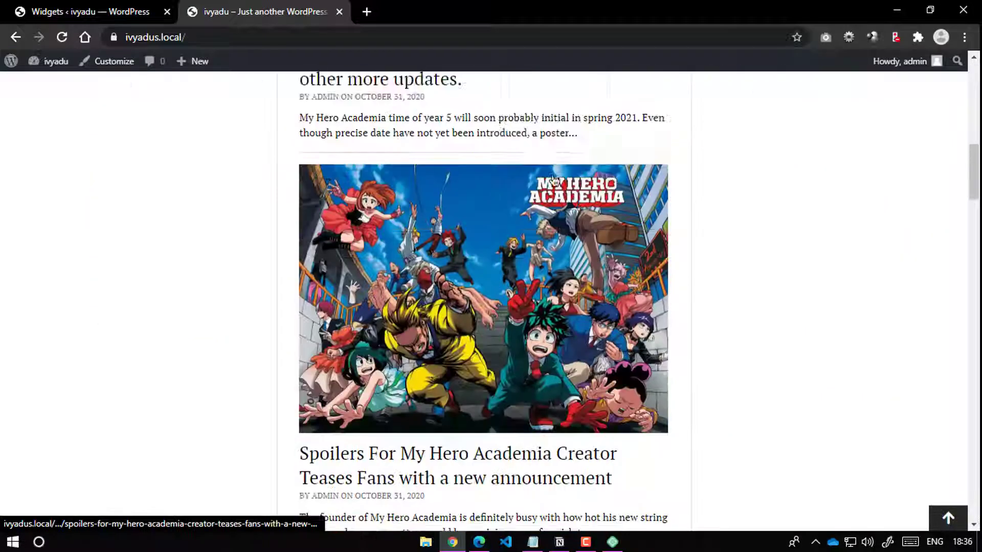
scroll(494, 206, "down", 10)
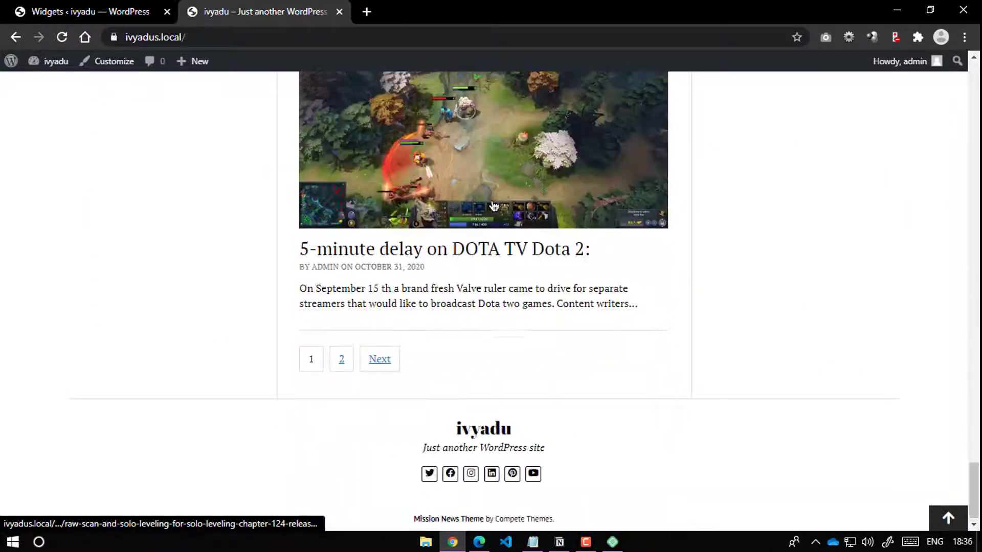
scroll(493, 206, "up", 20)
scroll(493, 206, "up", 15)
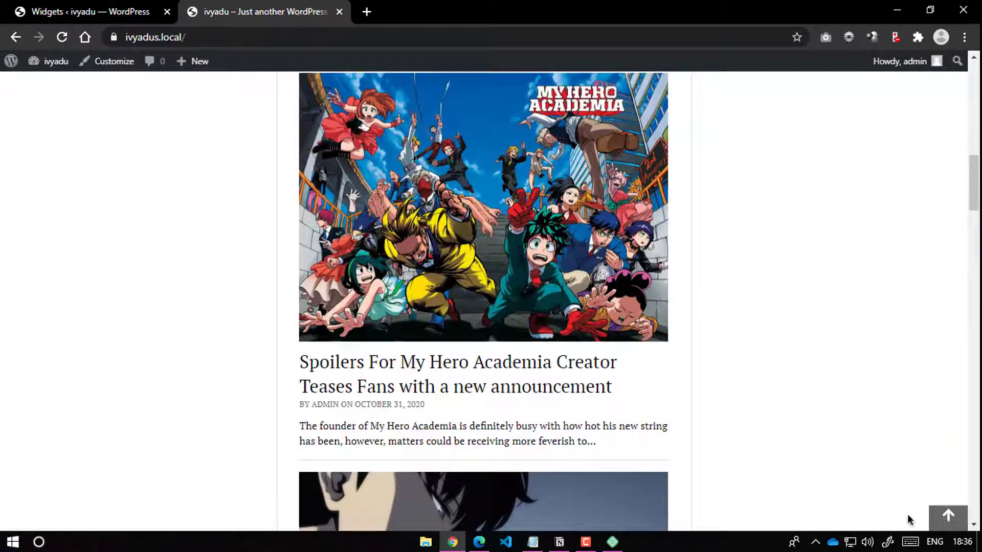
left_click(944, 518)
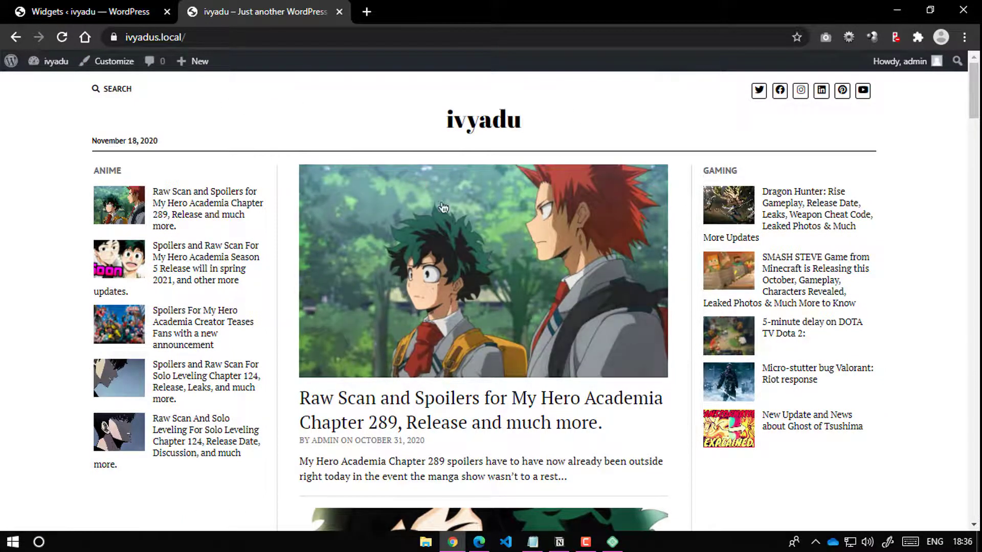
scroll(460, 240, "down", 14)
scroll(376, 247, "up", 9)
scroll(773, 407, "down", 20)
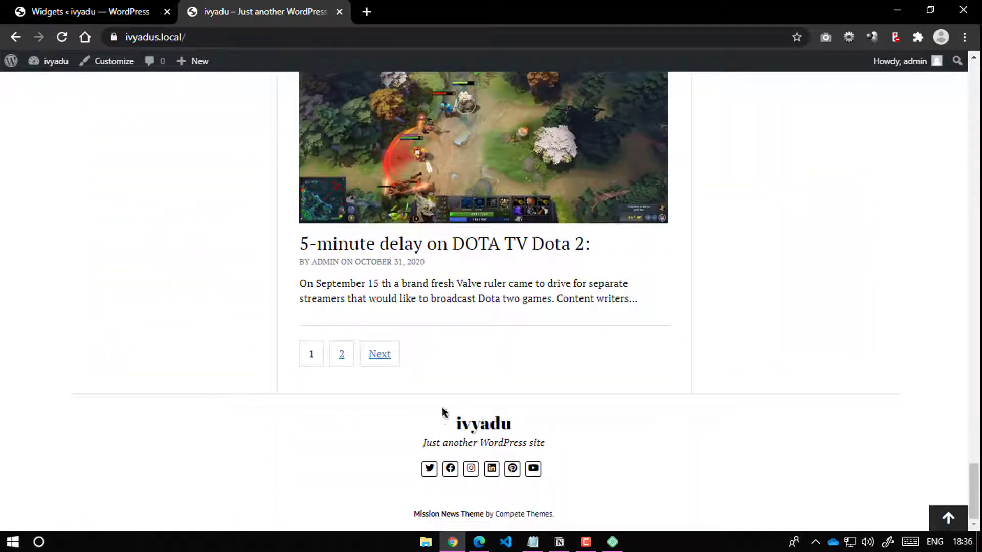
left_click(132, 9)
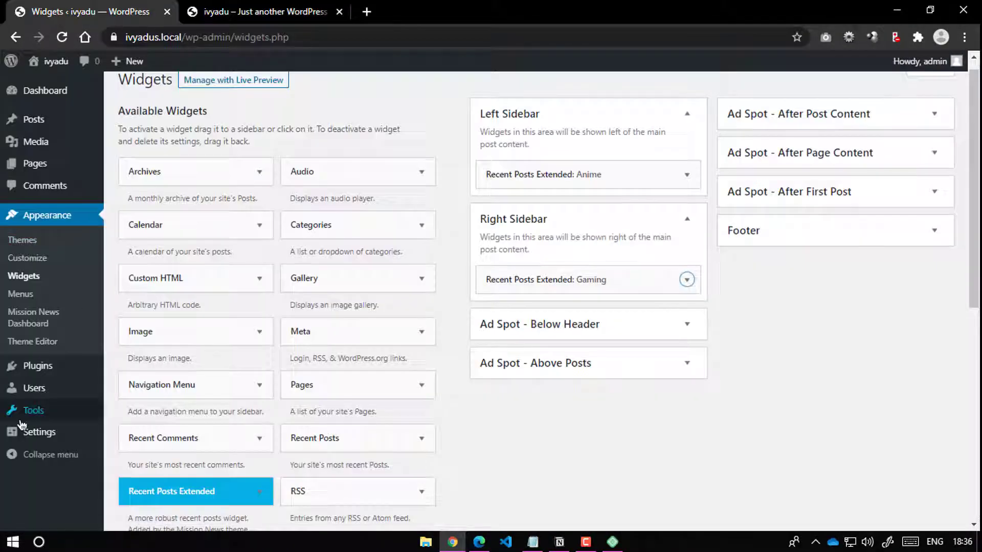
Step: Create a menu called 'main menu' under Appearance > Menus, set to Primary
left_click(25, 295)
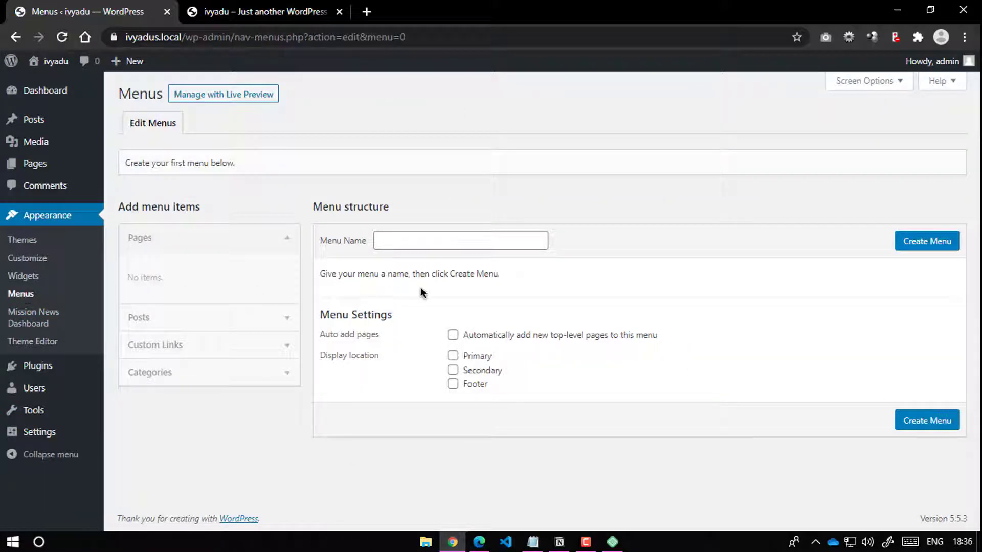
left_click(412, 240)
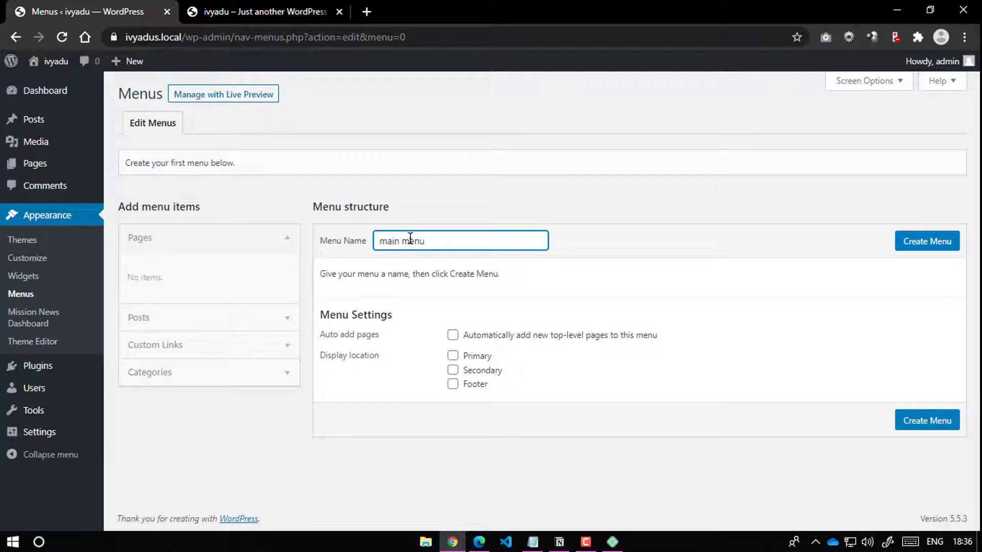
key("Return")
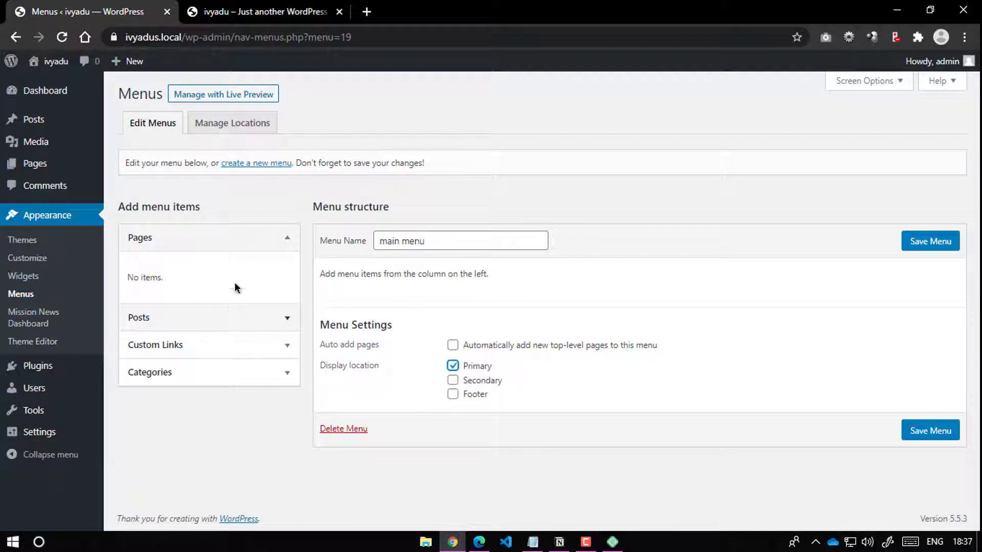
left_click(270, 240)
Step: Add every category except Uncategorized to the main menu, Anime through Technical
left_click(271, 241)
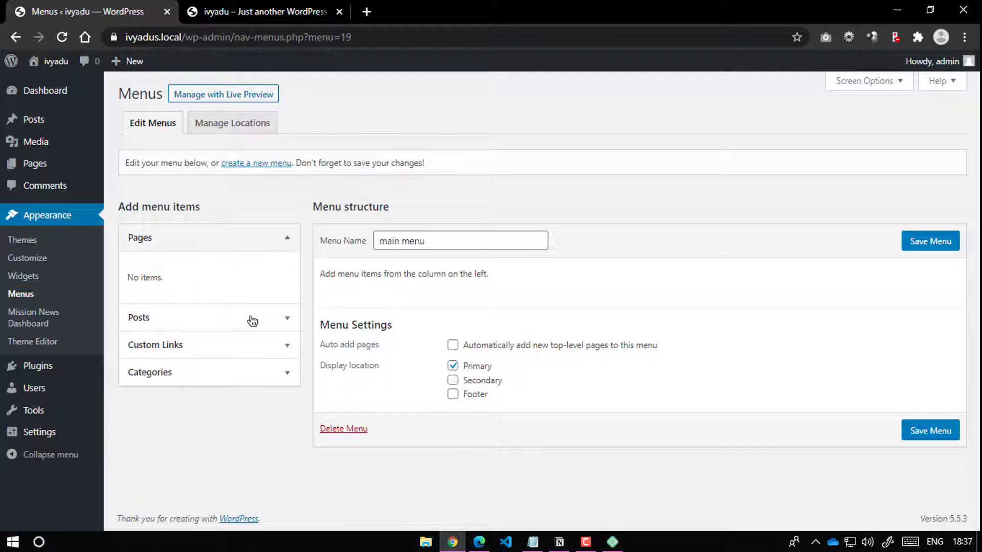
left_click(275, 321)
left_click(279, 272)
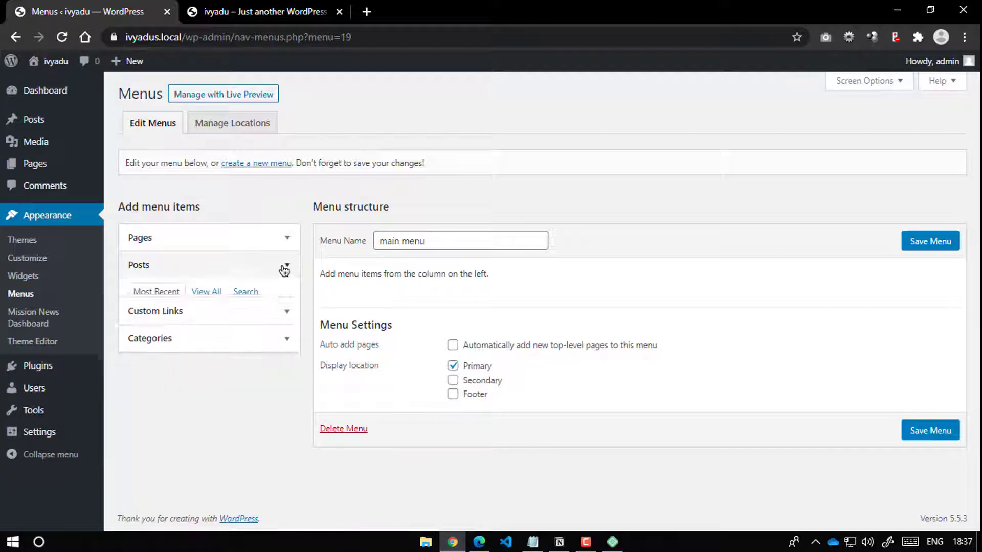
left_click(277, 294)
left_click(271, 299)
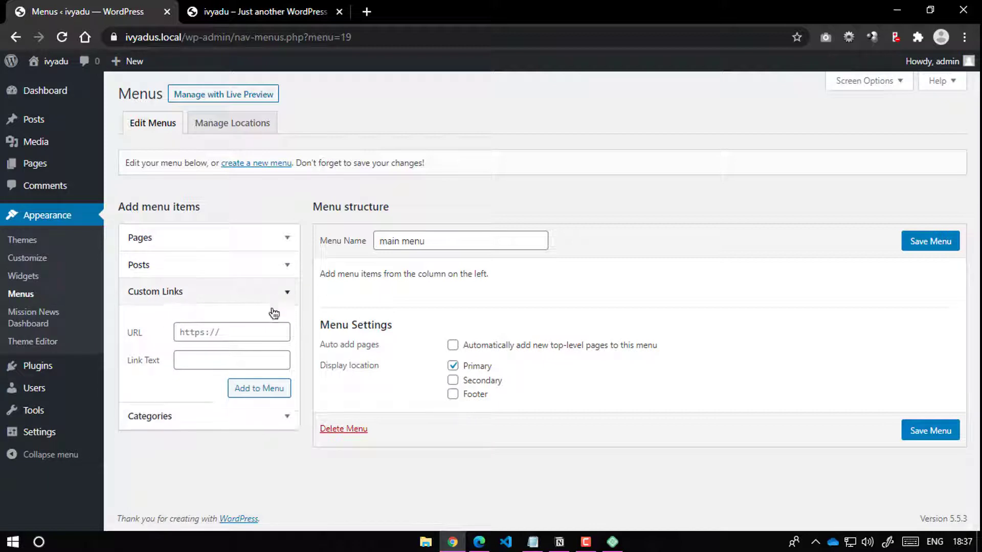
left_click(287, 320)
scroll(194, 338, "down", 1)
left_click(195, 337)
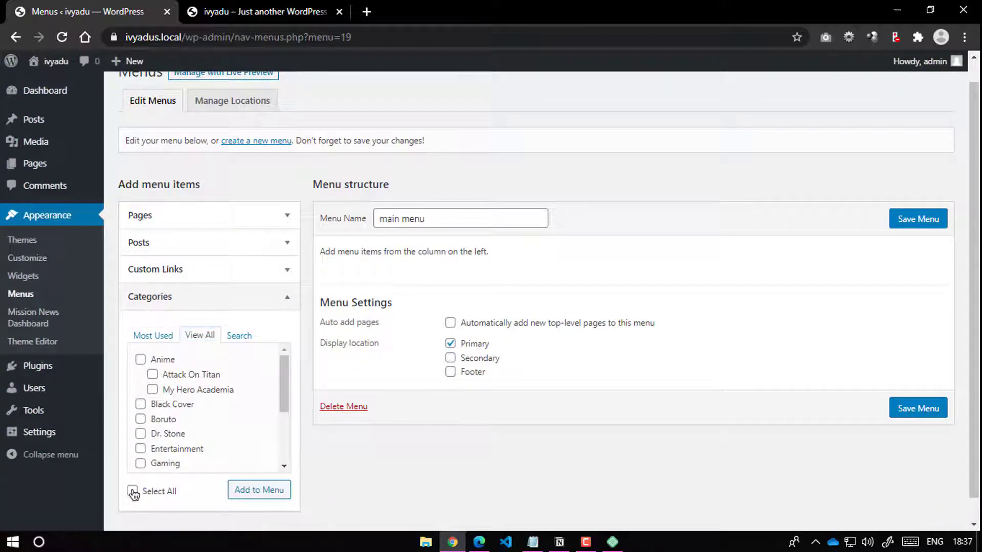
left_click(132, 491)
scroll(194, 445, "down", 3)
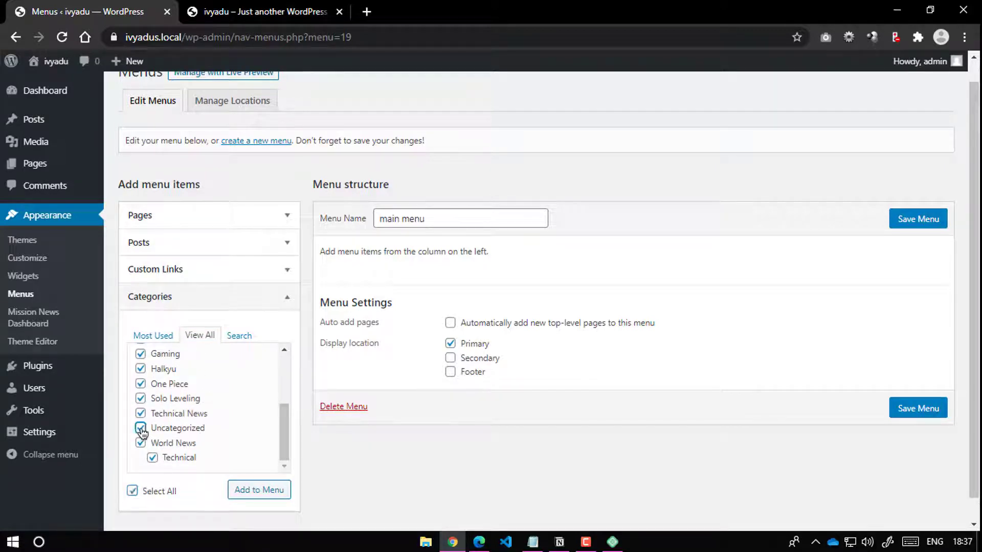
left_click(270, 492)
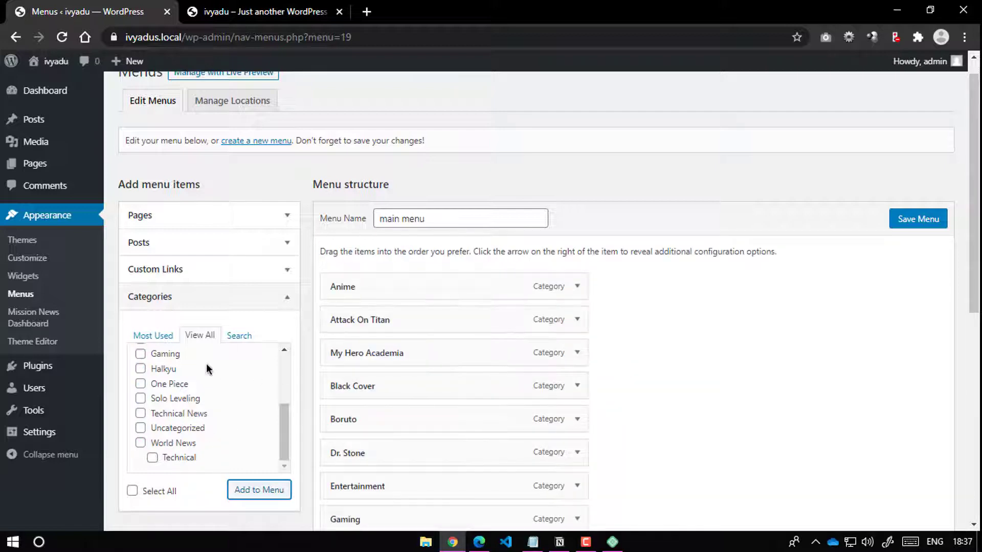
scroll(396, 305, "down", 7)
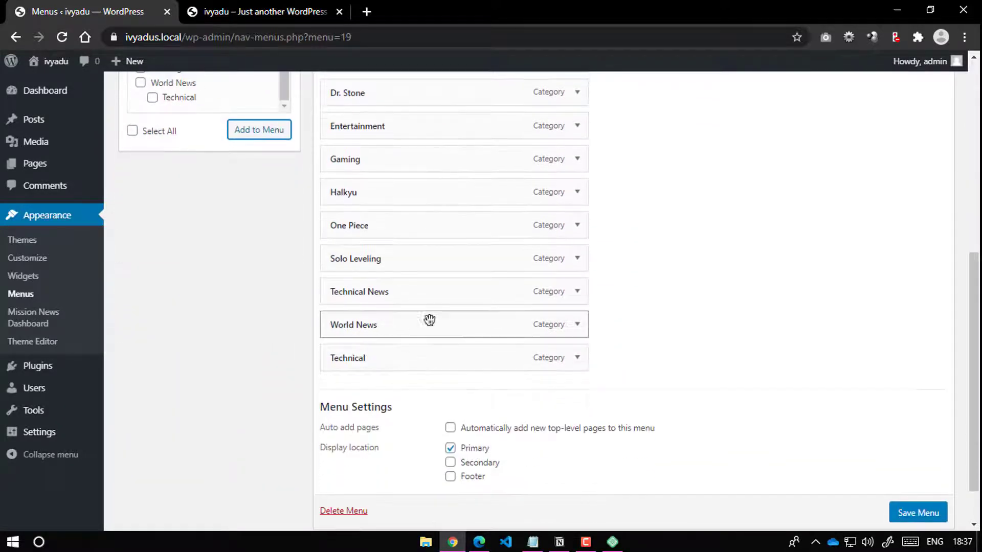
Step: Nest Technical and Entertainment under World News and remove Technical News from the menu
left_click_drag(390, 348, 394, 357)
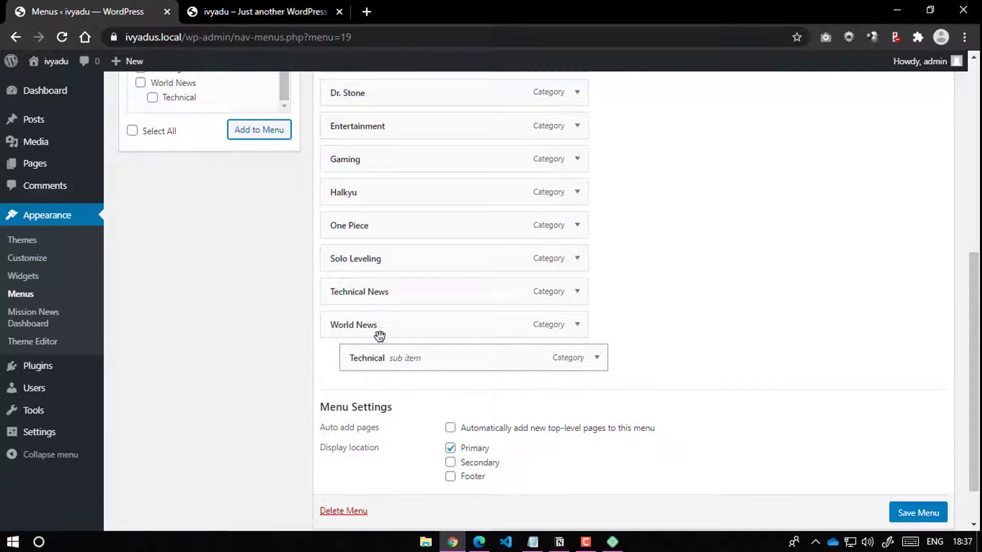
left_click_drag(381, 125, 401, 311)
scroll(401, 310, "up", 3)
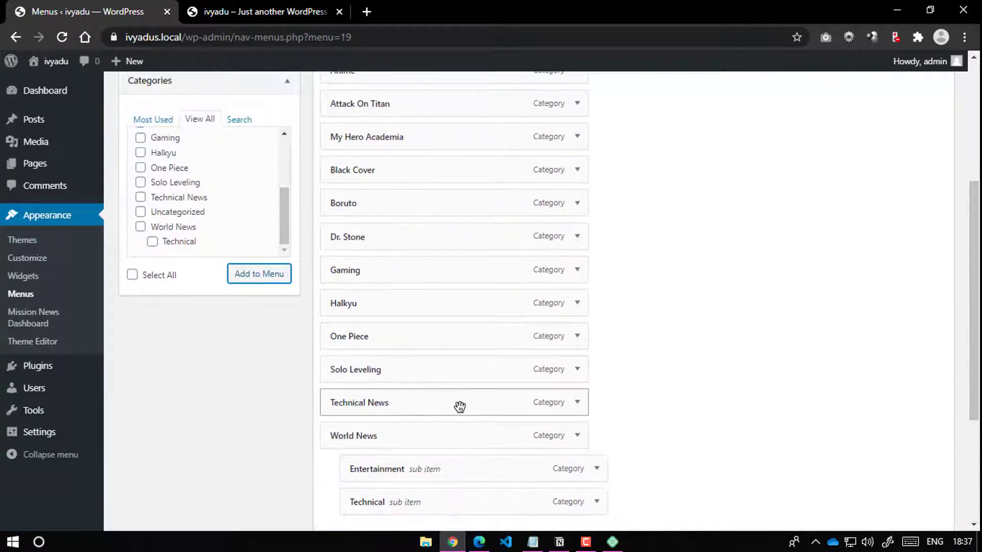
left_click(577, 402)
scroll(391, 406, "down", 3)
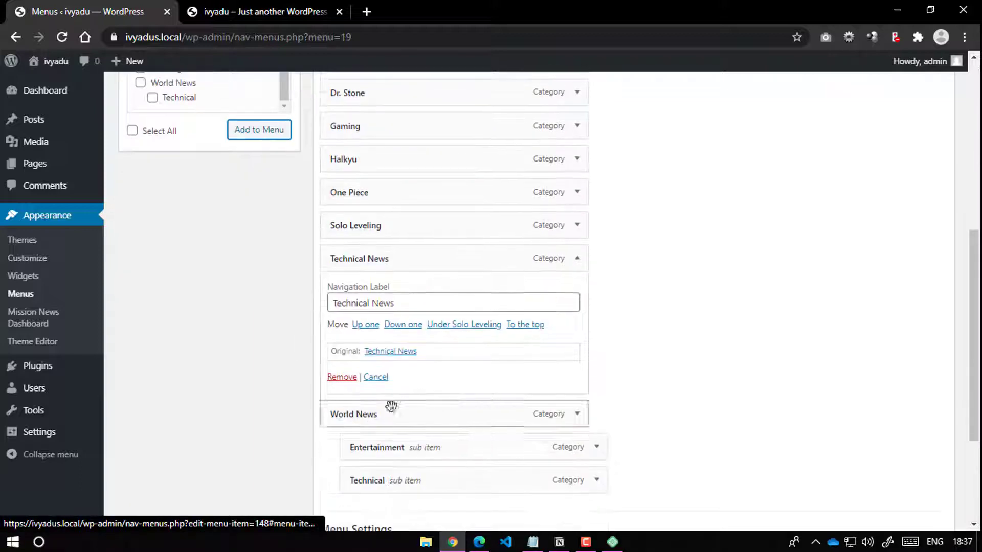
left_click(340, 377)
scroll(388, 357, "up", 3)
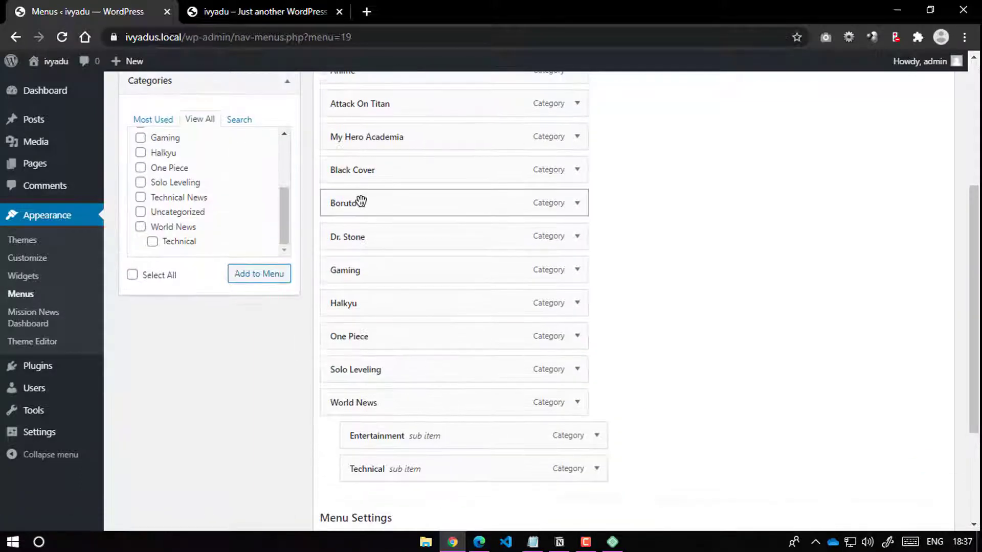
scroll(373, 204, "up", 2)
Step: Nest Attack On Titan, My Hero Academia, Black Cover, Boruto, Dr. Stone, Halkyu, One Piece, Solo Leveling under Anime
left_click_drag(365, 179, 396, 207)
left_click_drag(394, 244, 396, 245)
left_click_drag(368, 285, 399, 283)
left_click_drag(368, 243, 389, 249)
mouse_move(384, 283)
left_mouse_down()
mouse_move(368, 276)
mouse_move(378, 272)
left_mouse_up()
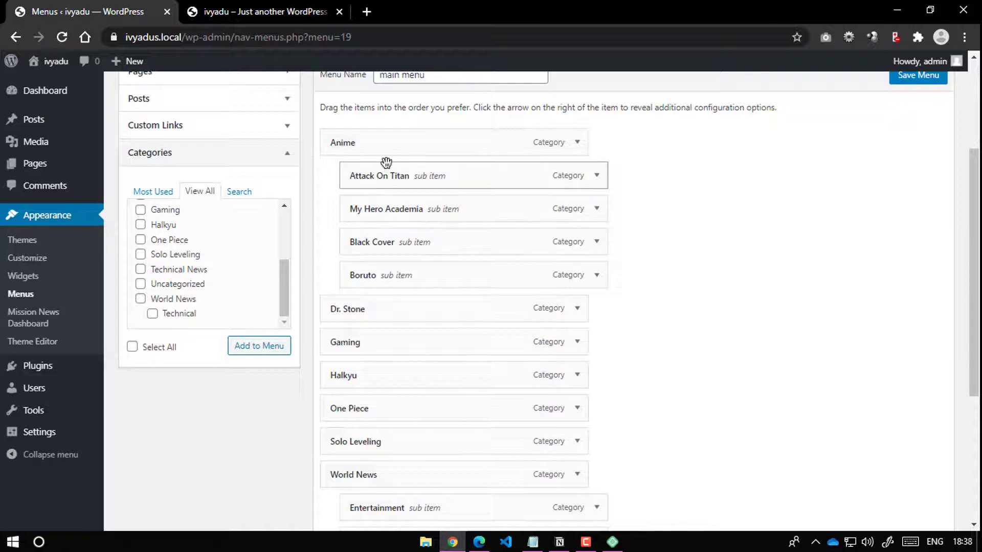
left_click_drag(349, 309, 396, 342)
left_click_drag(390, 374, 396, 375)
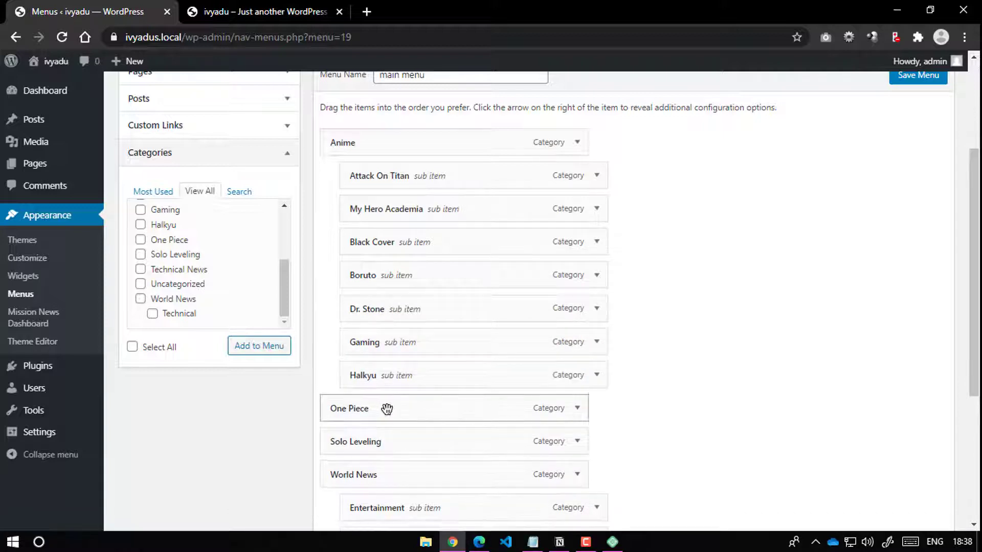
left_click_drag(387, 408, 402, 409)
left_click_drag(438, 441, 468, 434)
Step: Save the main menu with its new nested structure
scroll(542, 445, "down", 2)
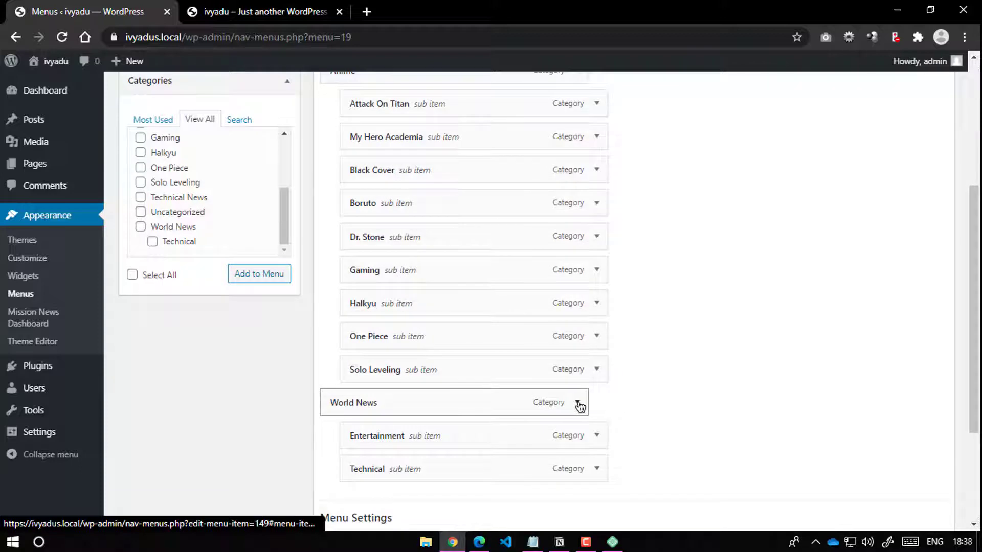
left_click(578, 403)
left_click(580, 402)
scroll(587, 324, "up", 4)
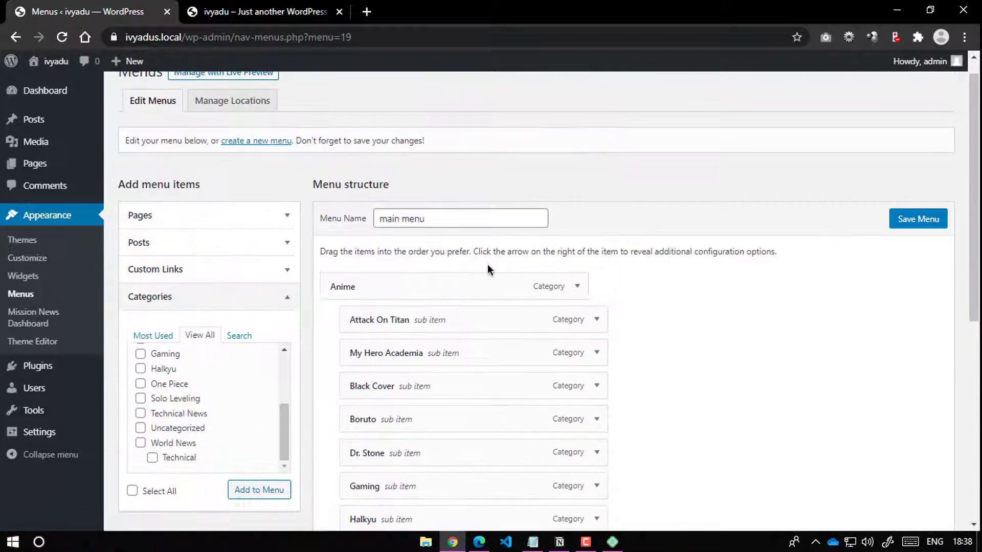
scroll(680, 276, "down", 7)
left_click(903, 479)
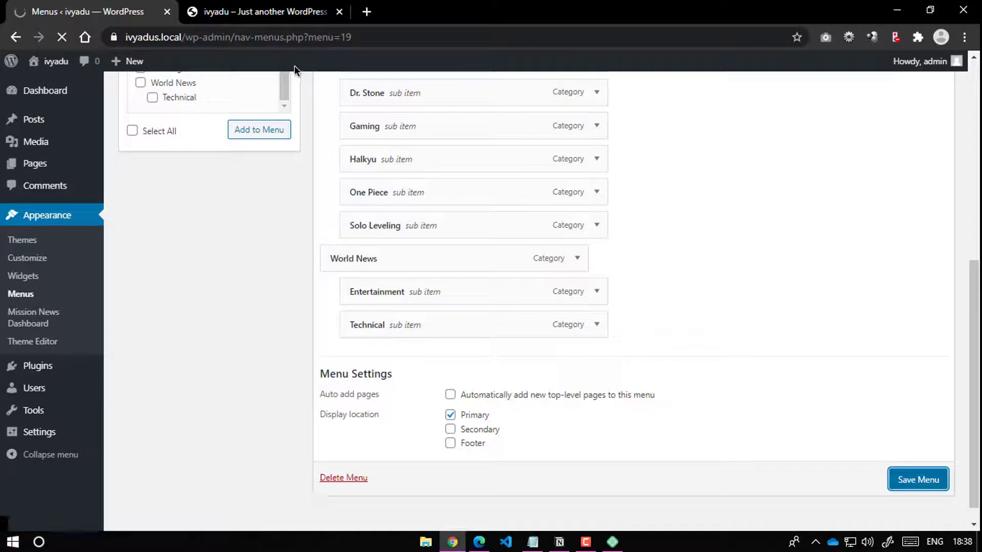
Step: Reload the front page, check the Anime and World News dropdowns, then return to Menus
left_click(240, 5)
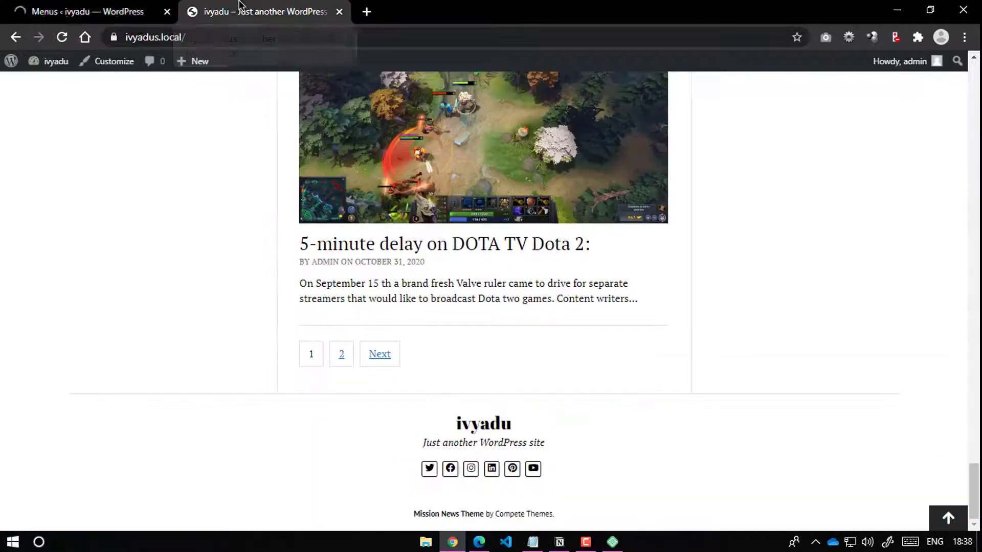
left_click(61, 37)
scroll(254, 121, "up", 20)
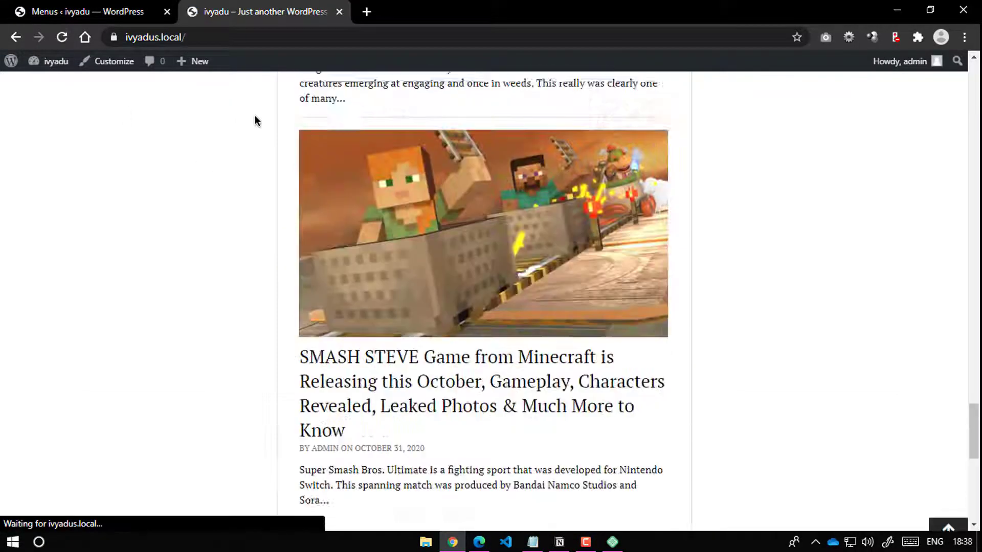
scroll(480, 108, "up", 15)
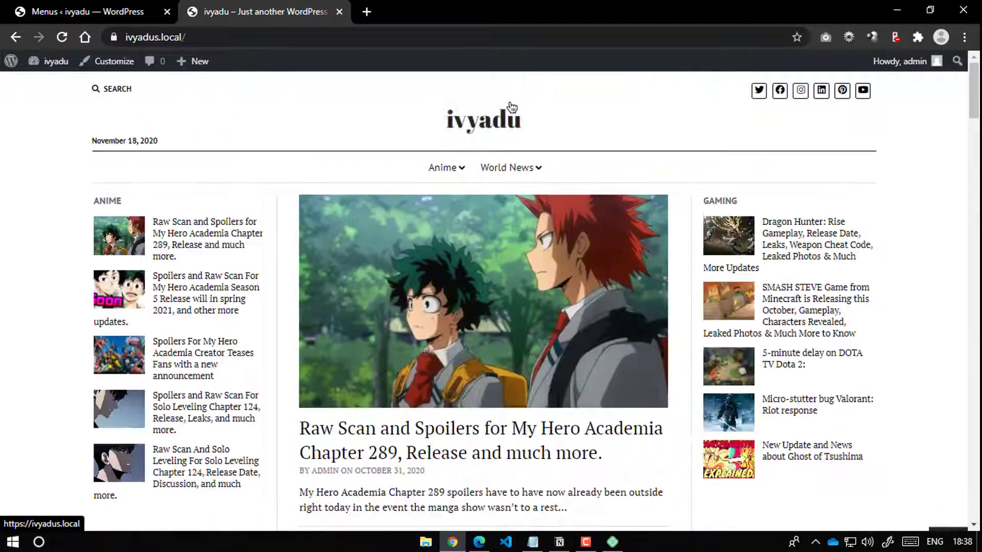
mouse_move(452, 168)
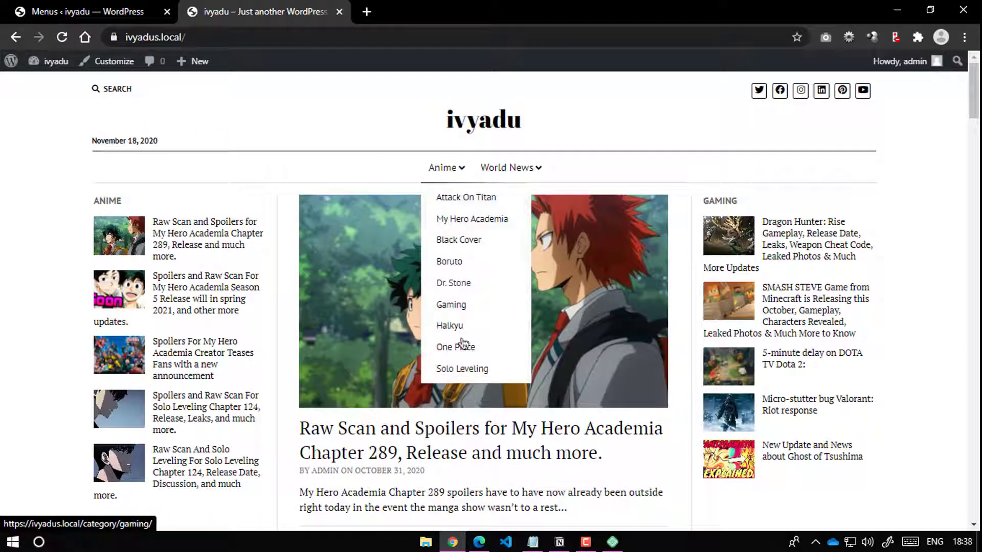
mouse_move(519, 170)
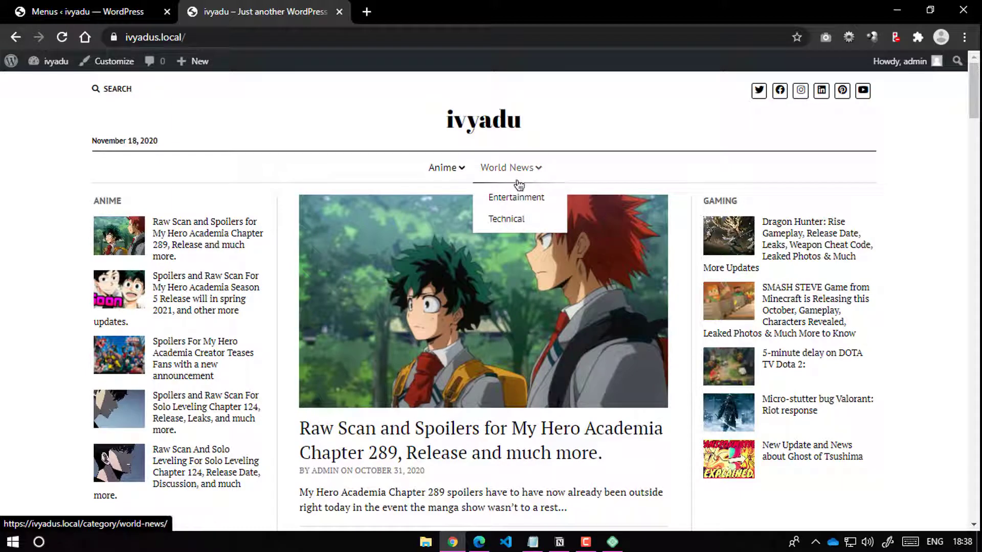
left_click(87, 11)
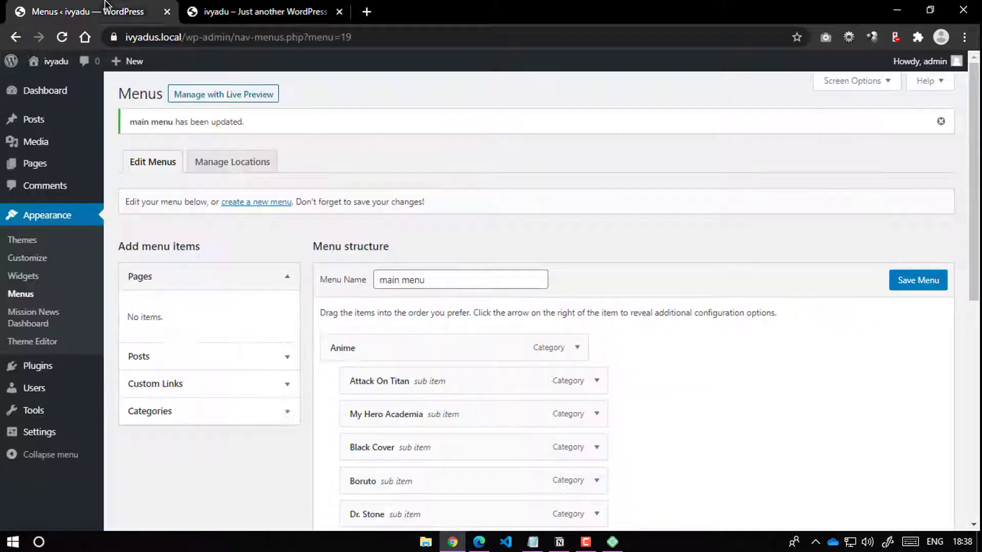
Step: Add a Home custom link pointing to the site's address to the main menu
left_click(192, 384)
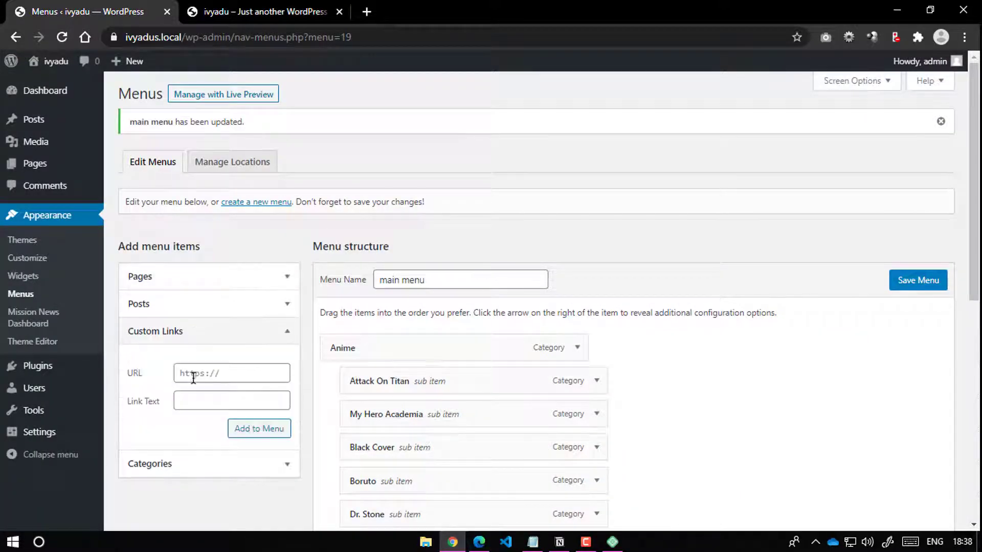
left_click(210, 375)
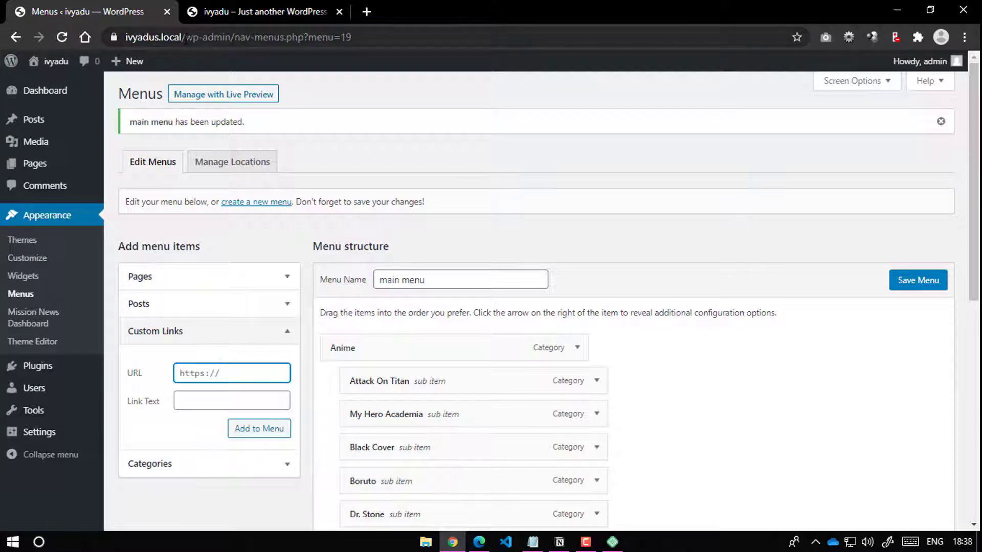
left_click_drag(179, 37, 125, 37)
key("ctrl+c")
left_click(183, 374)
key("ctrl+v")
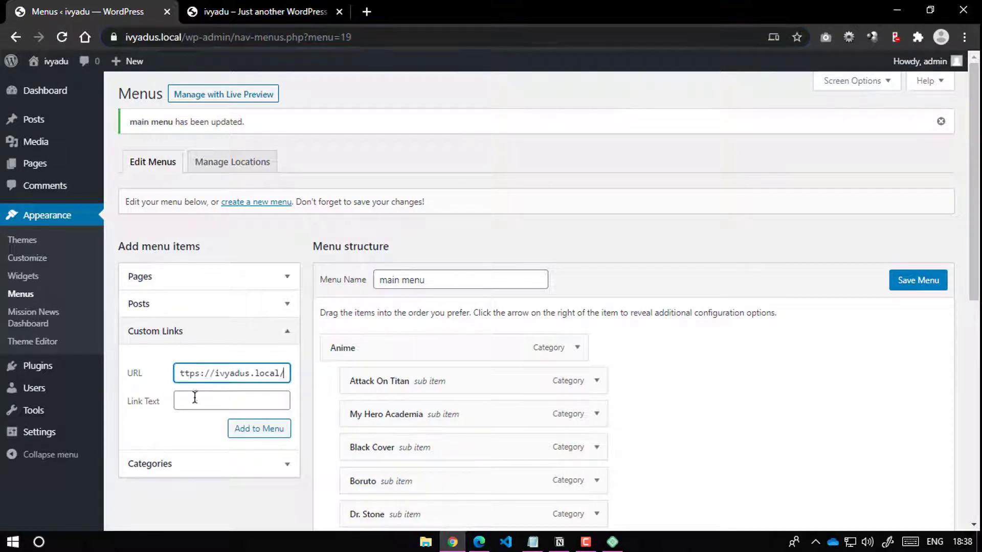
left_click(195, 399)
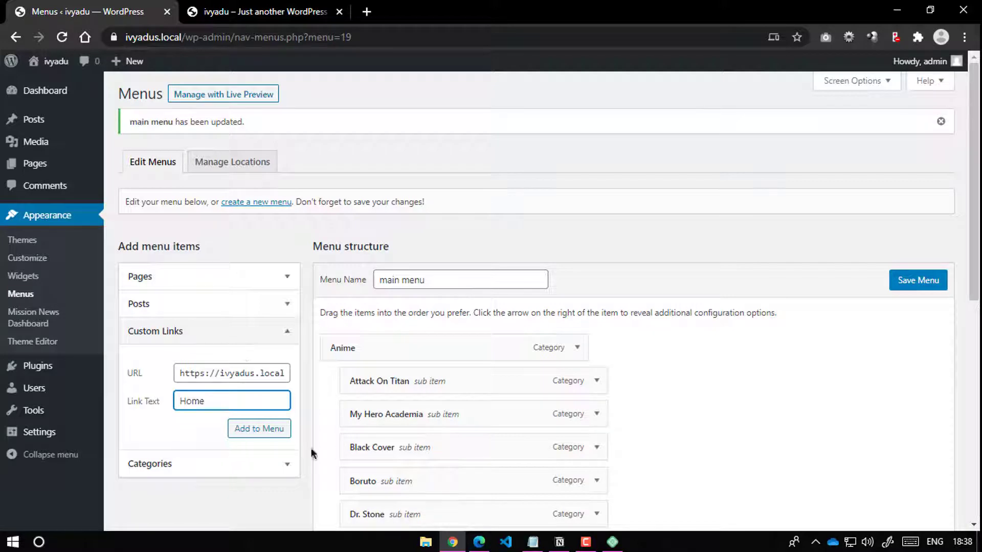
left_click(266, 434)
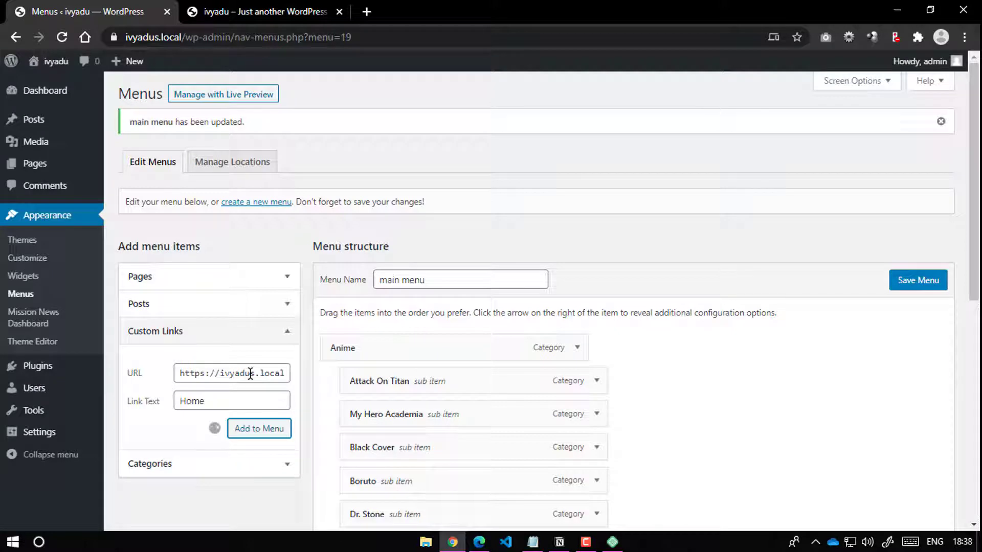
Step: Add a Contact Us custom link with URL # to the main menu
left_click(233, 381)
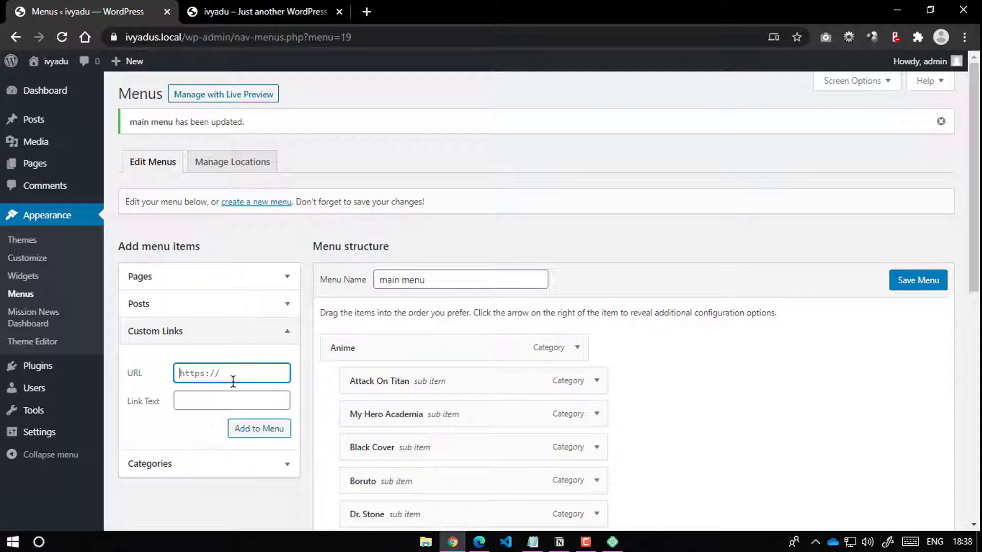
left_click(203, 400)
type("Contact Us")
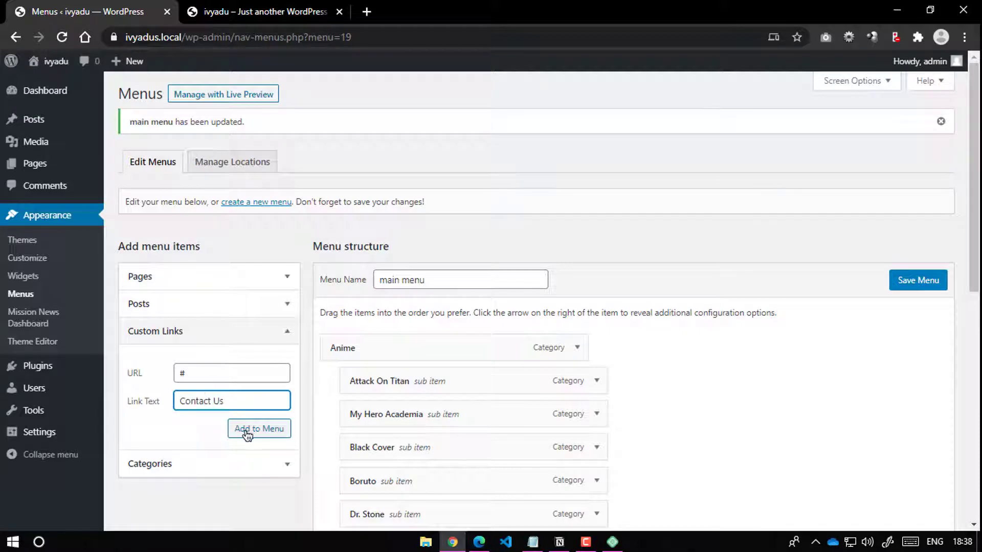
left_click(247, 432)
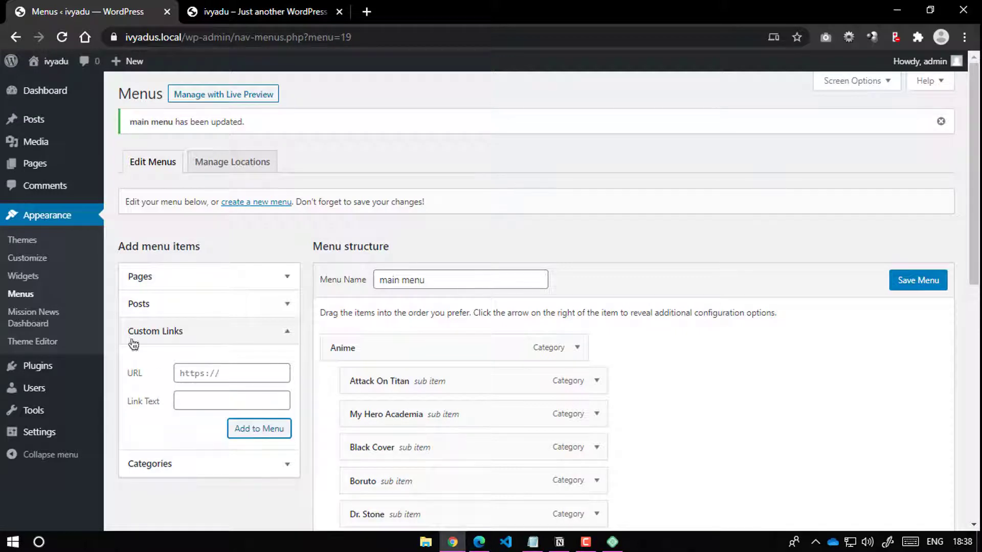
Step: Drag Home to the top of the menu and move Gaming out to top level
scroll(430, 387, "down", 7)
scroll(430, 387, "up", 2)
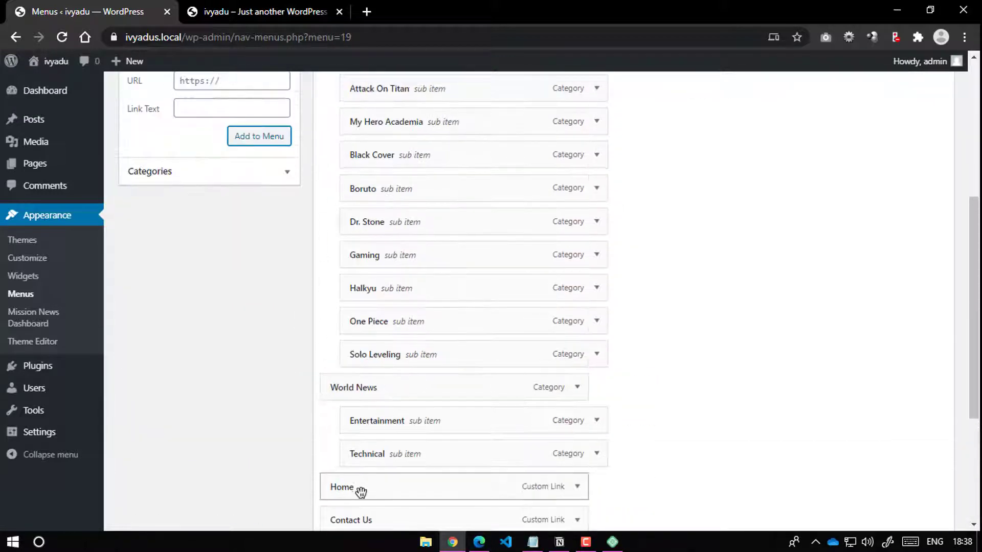
left_click_drag(361, 493, 373, 166)
scroll(397, 346, "down", 5)
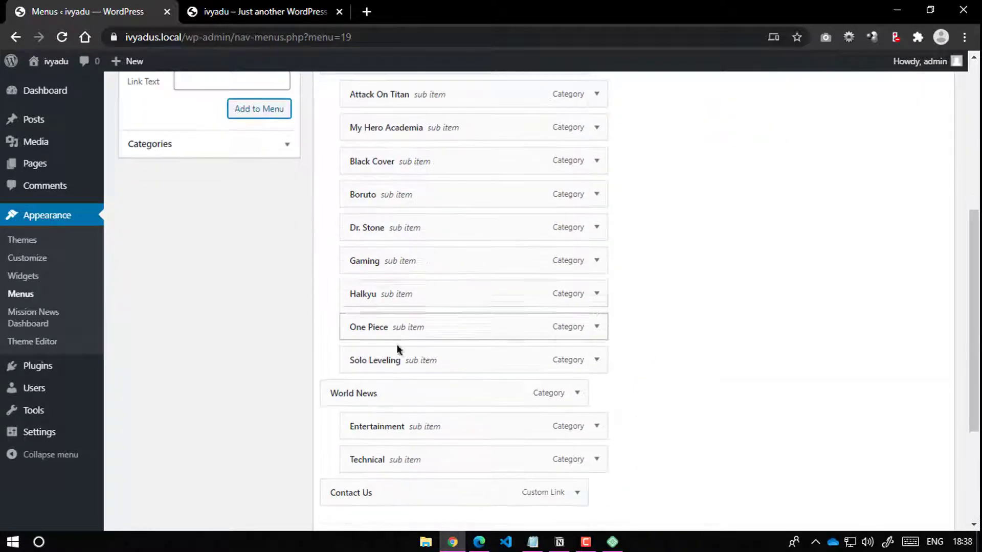
left_click_drag(372, 348, 349, 438)
scroll(412, 314, "up", 4)
scroll(574, 373, "down", 4)
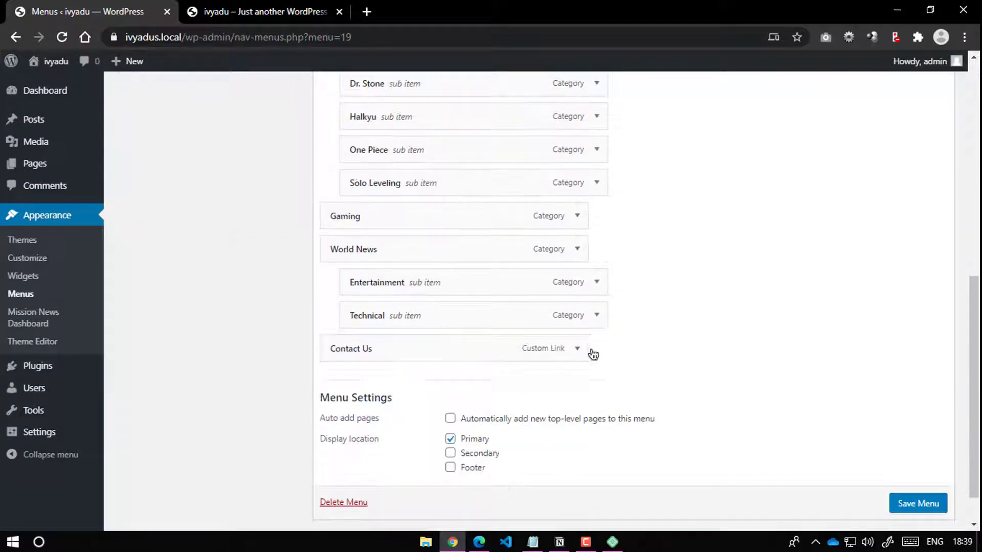
Step: Save the main menu and confirm the front page shows Home, Anime, Gaming, World News, Contact Us
left_click(912, 496)
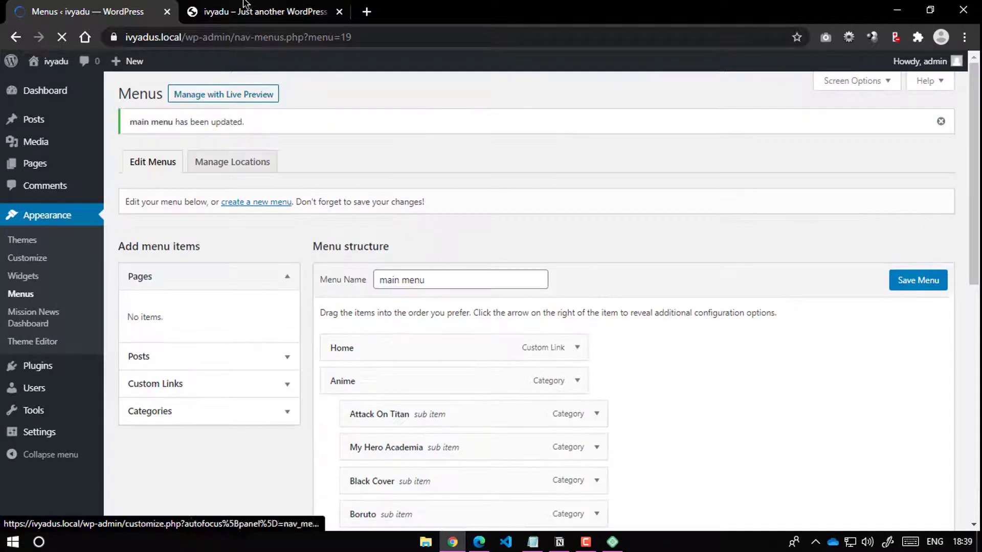
left_click(210, 13)
left_click(62, 36)
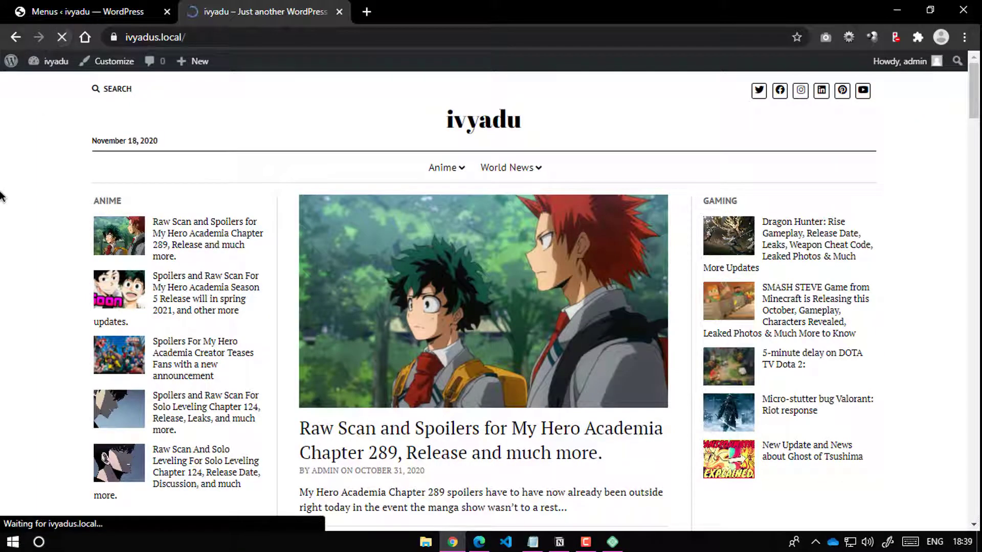
mouse_move(448, 178)
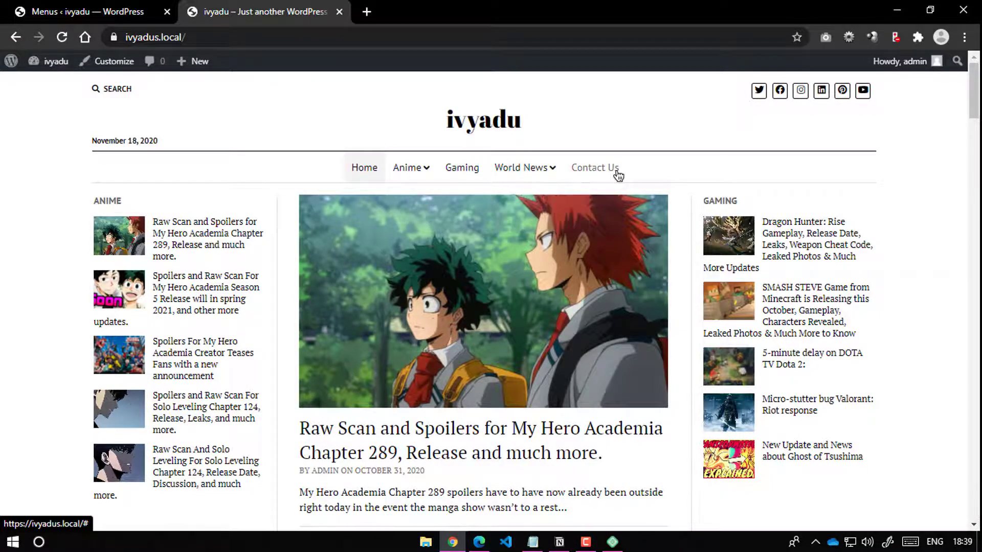
scroll(619, 175, "down", 10)
scroll(598, 169, "up", 10)
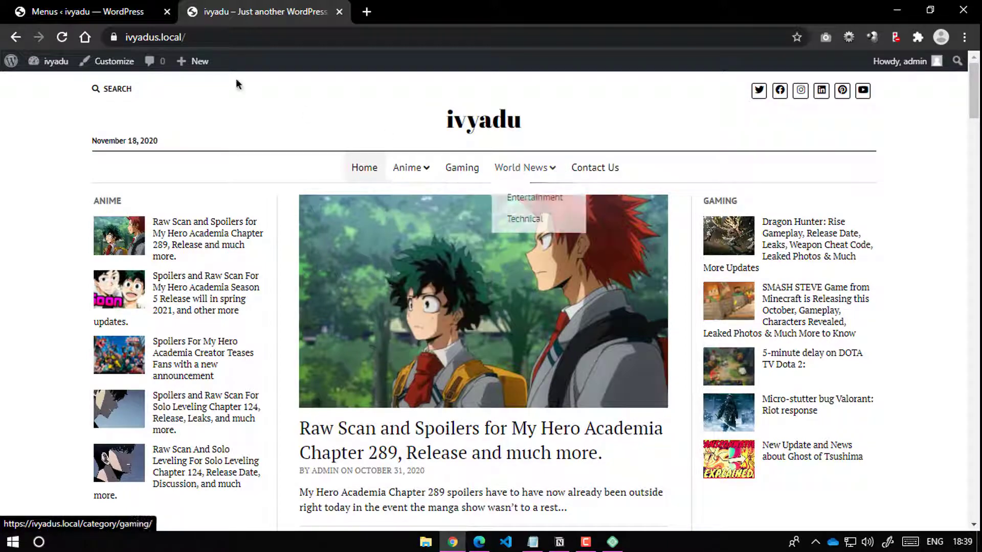
left_click(116, 5)
scroll(377, 232, "down", 10)
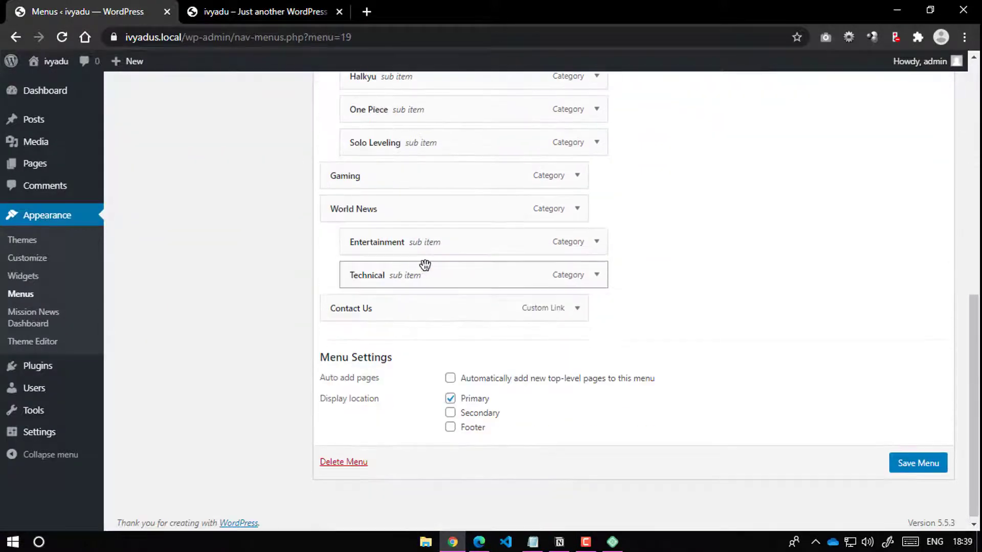
Step: Reload the Menus page, create an empty menu named Secondary Menu, then view the homepage
scroll(404, 276, "up", 5)
scroll(411, 272, "down", 5)
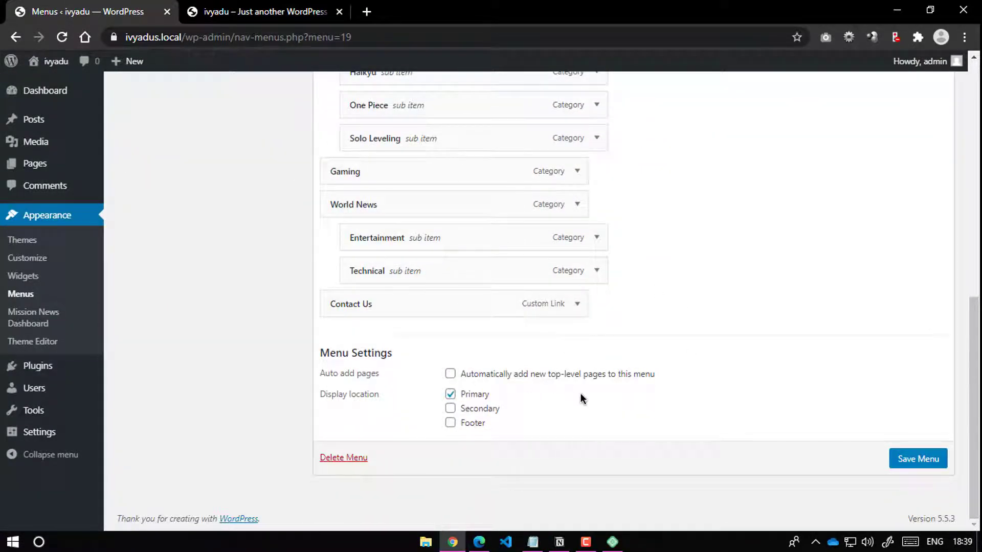
key("Return")
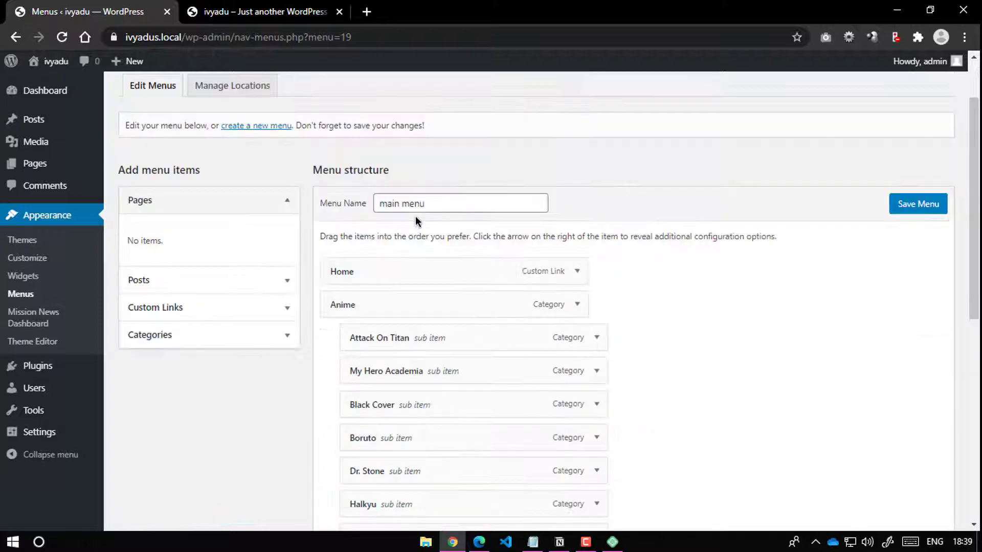
left_click(243, 203)
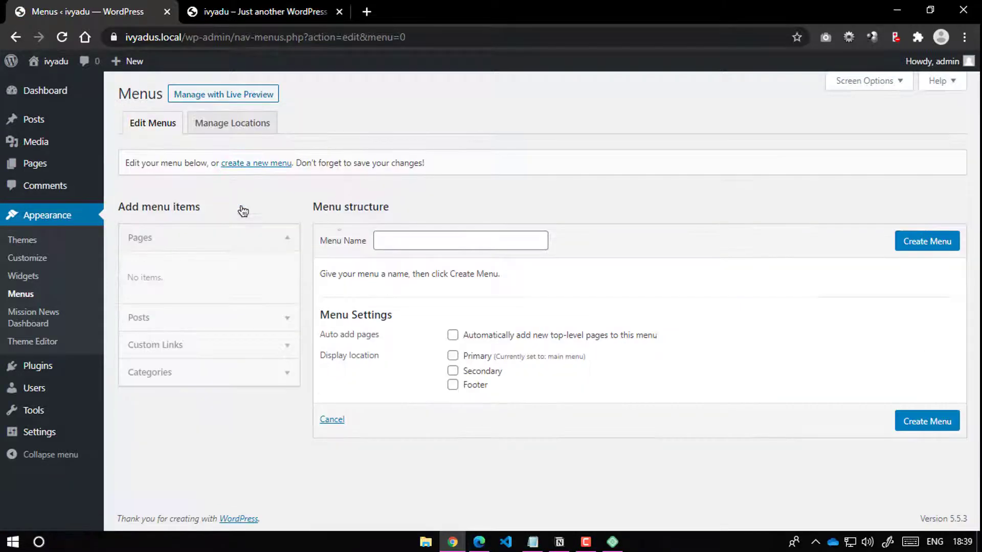
left_click(425, 239)
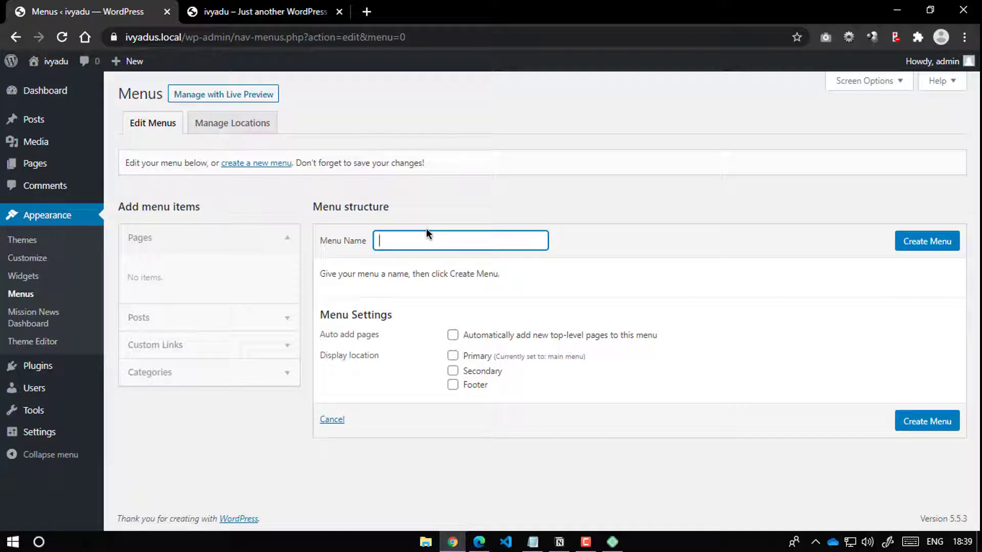
type("Seconda")
type("y Menu")
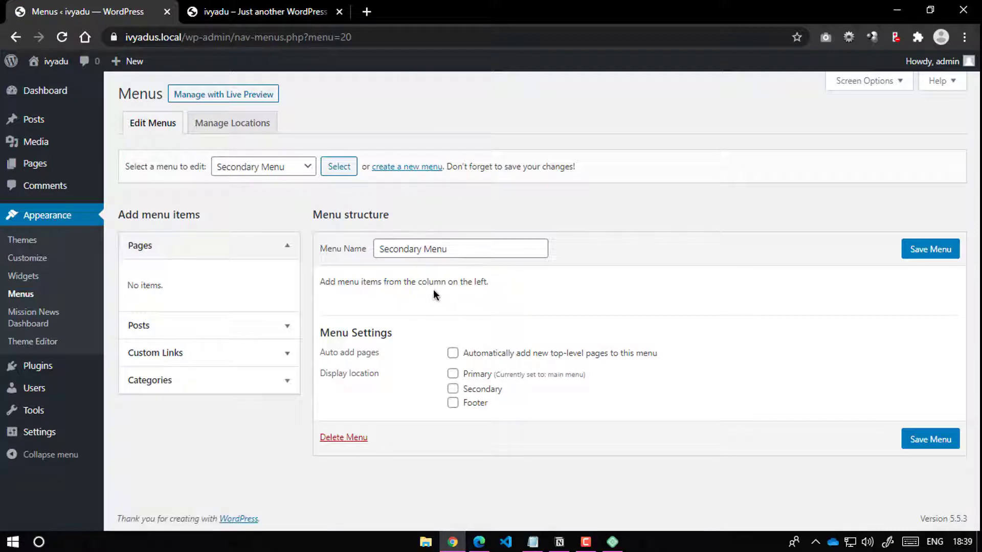
left_click(284, 11)
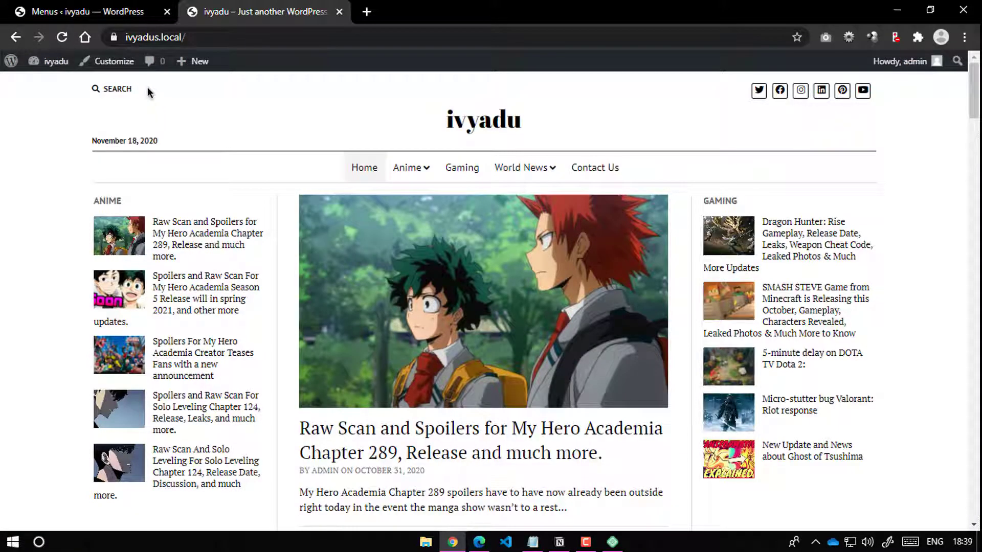
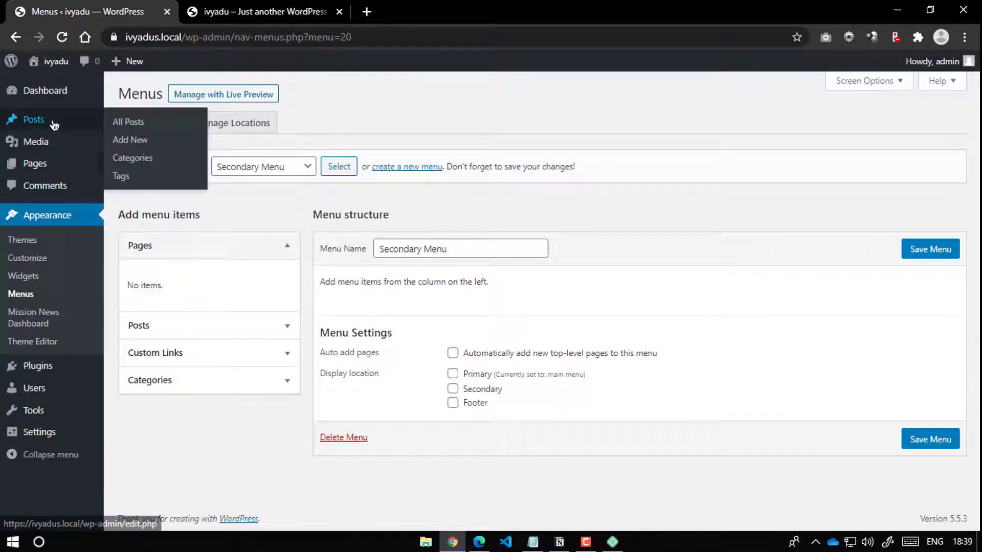
Step: Create a new page titled 'About Us' with the body text 'your content here'
left_click(56, 173)
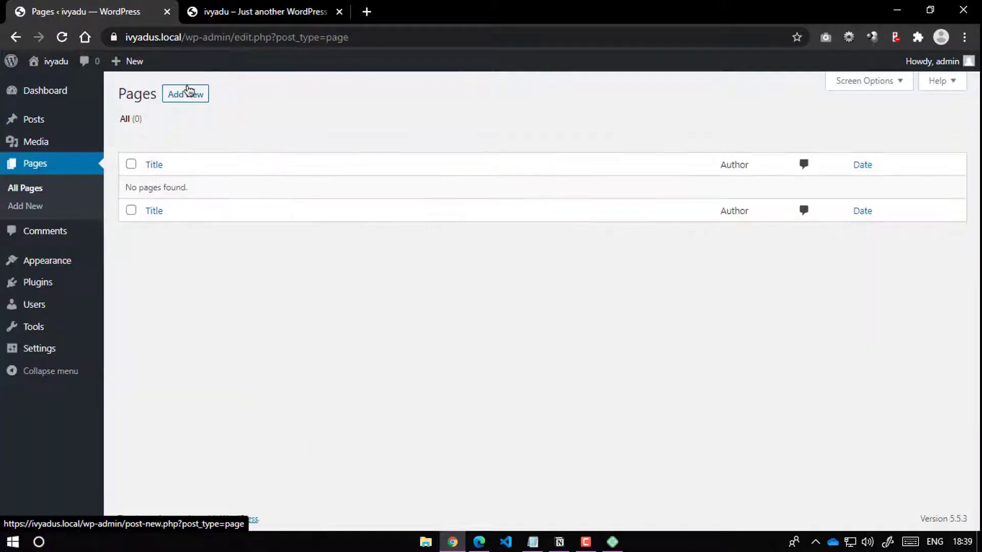
left_click(189, 88)
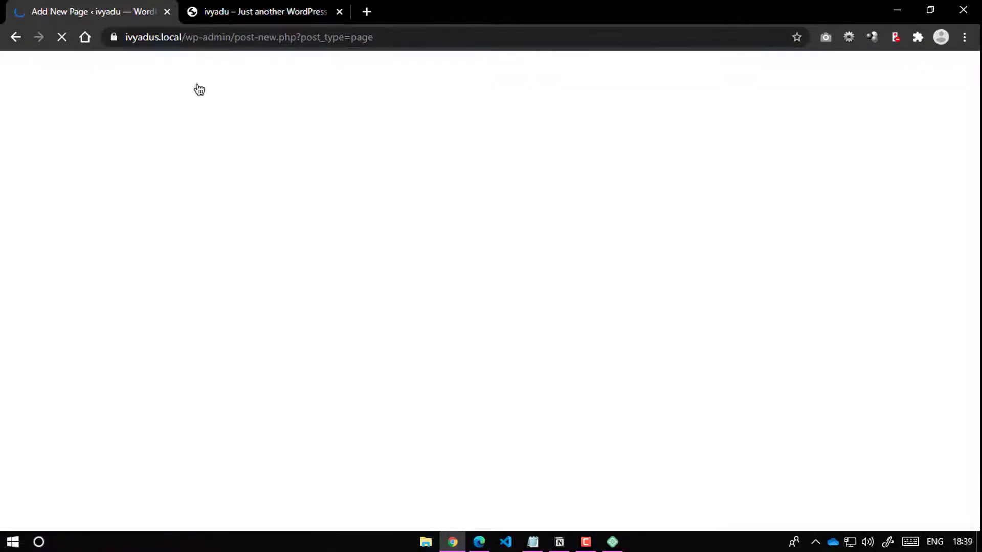
type("Ab")
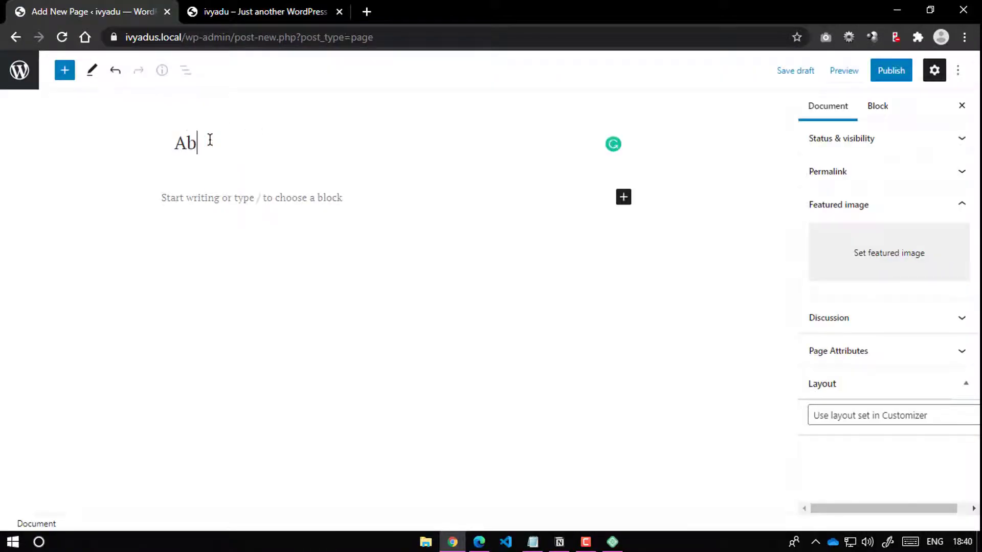
type("out Us")
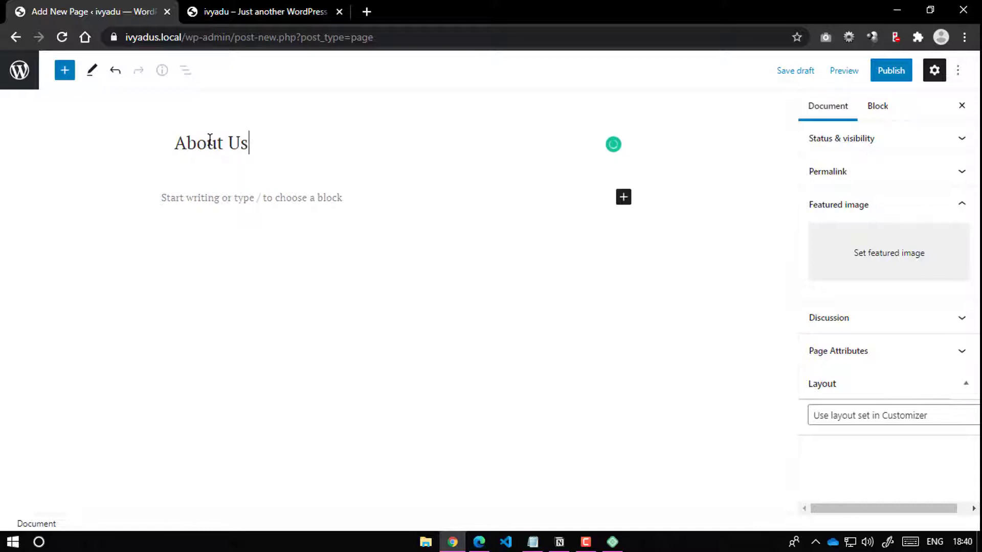
left_click(214, 204)
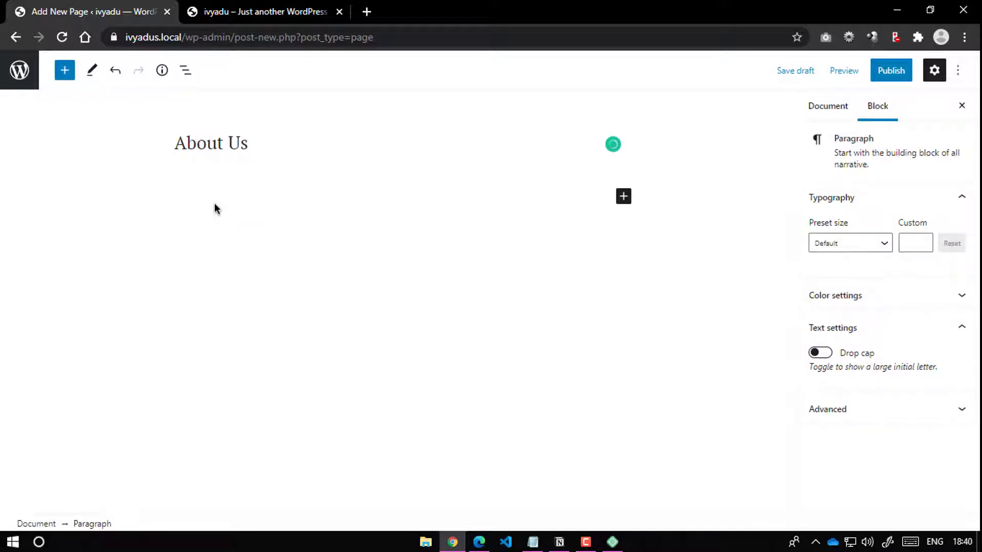
type("your content here")
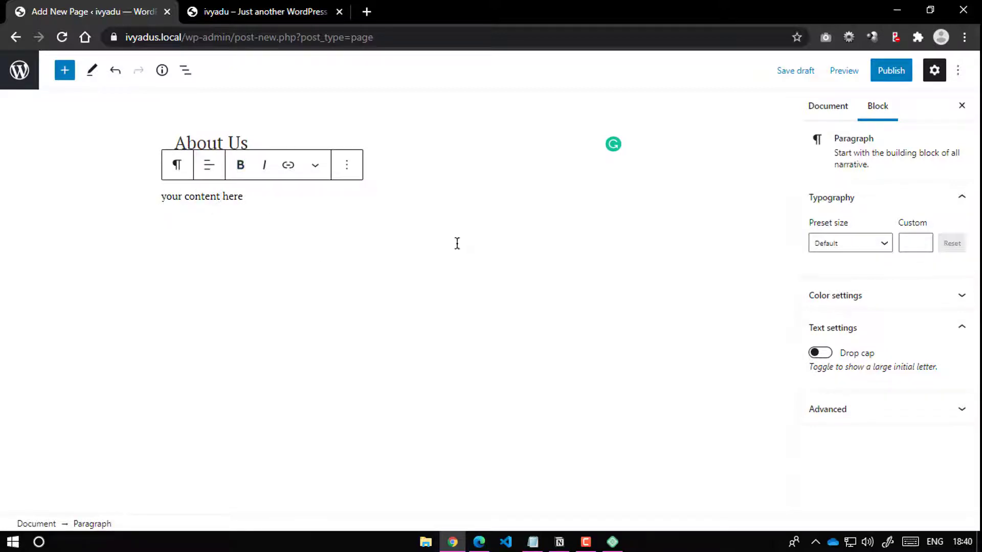
Step: Publish the About Us page
left_click(828, 110)
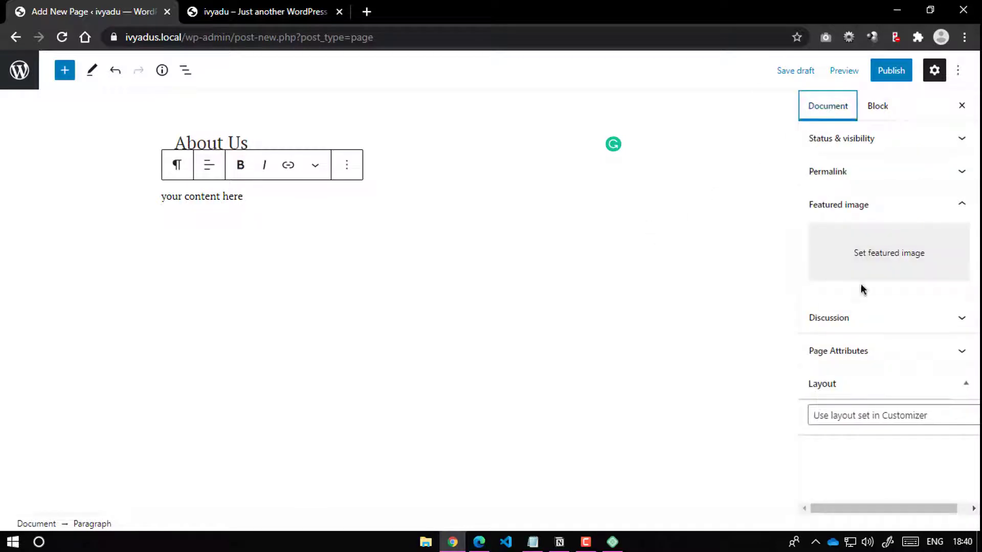
left_click(947, 207)
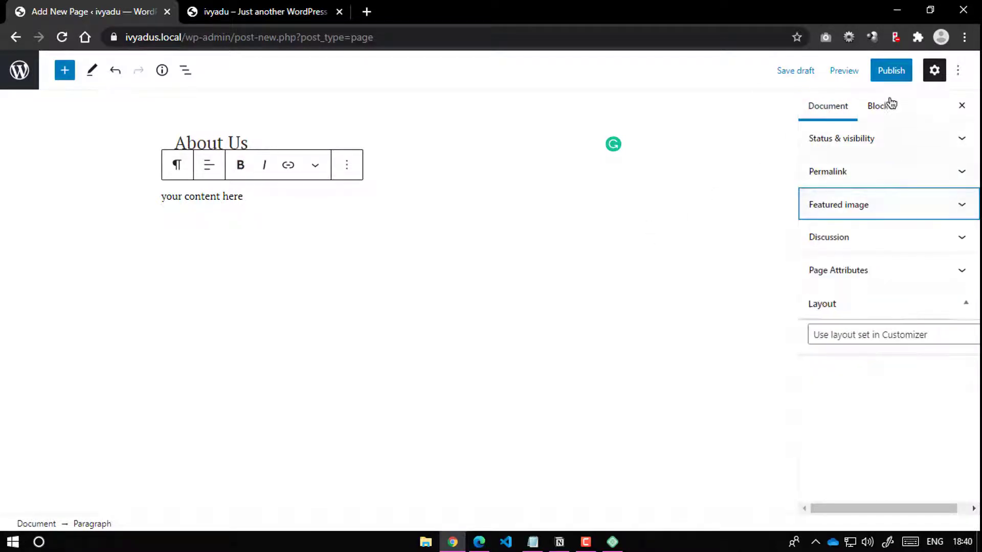
left_click(894, 70)
left_click(851, 70)
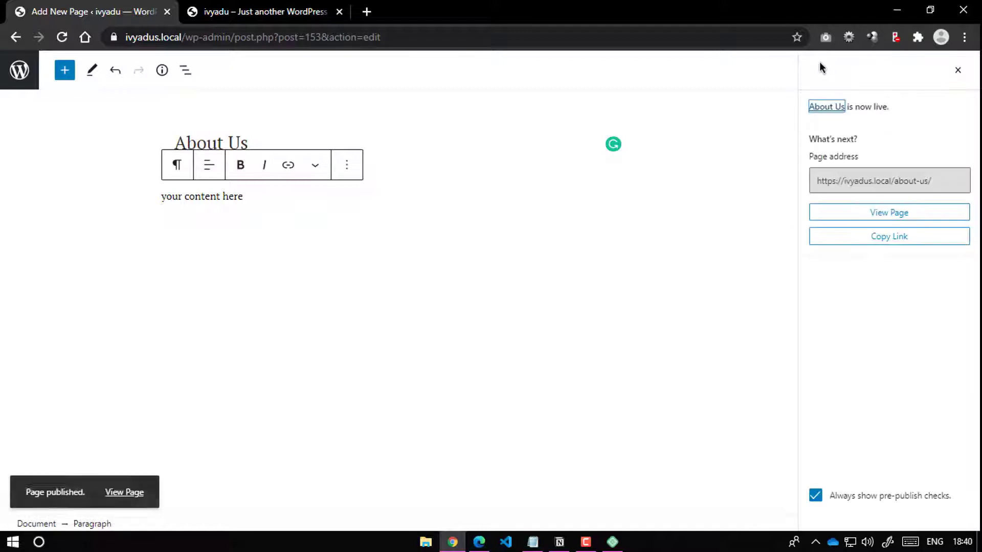
Step: View the published About Us page on the live site, then go back to the Pages list
left_click(124, 492, "ctrl")
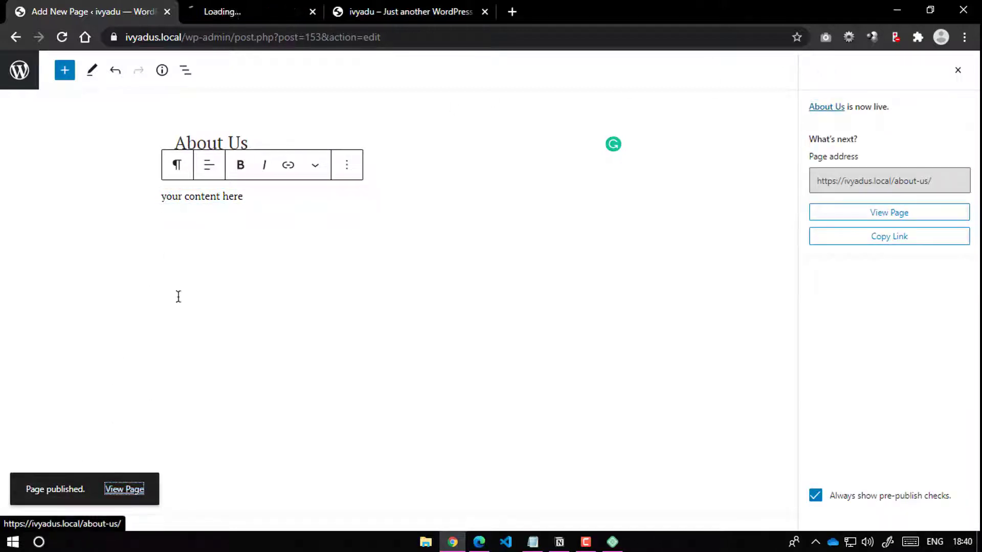
left_click(281, 14)
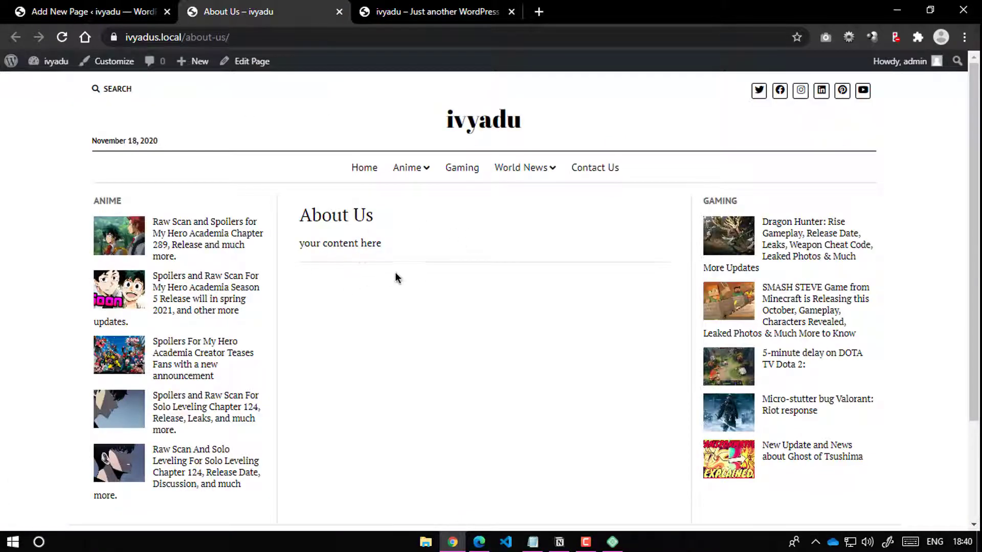
scroll(368, 248, "down", 3)
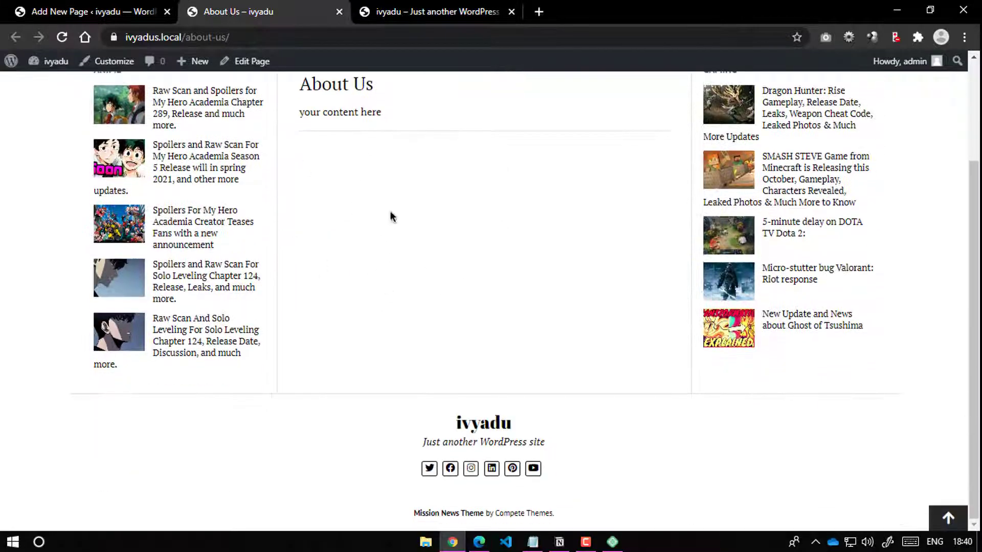
left_click(169, 20)
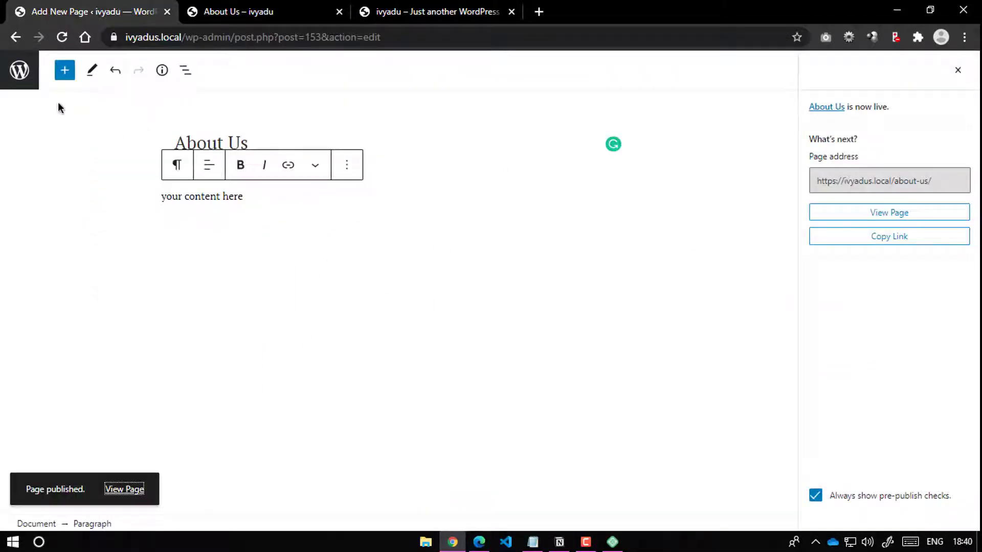
left_click(21, 81)
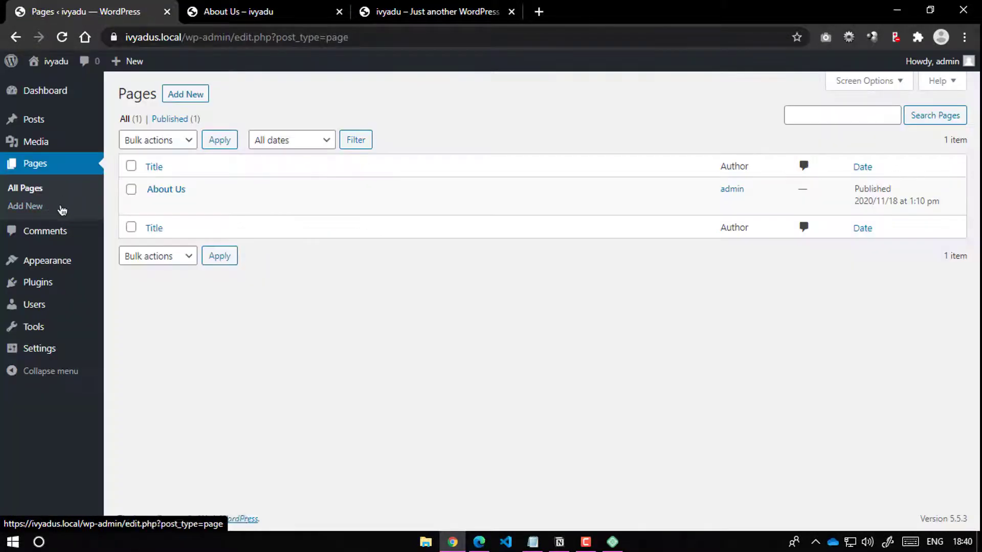
Step: Create a new page titled 'Disclaimer' with the body 'your content here'
left_click(204, 95)
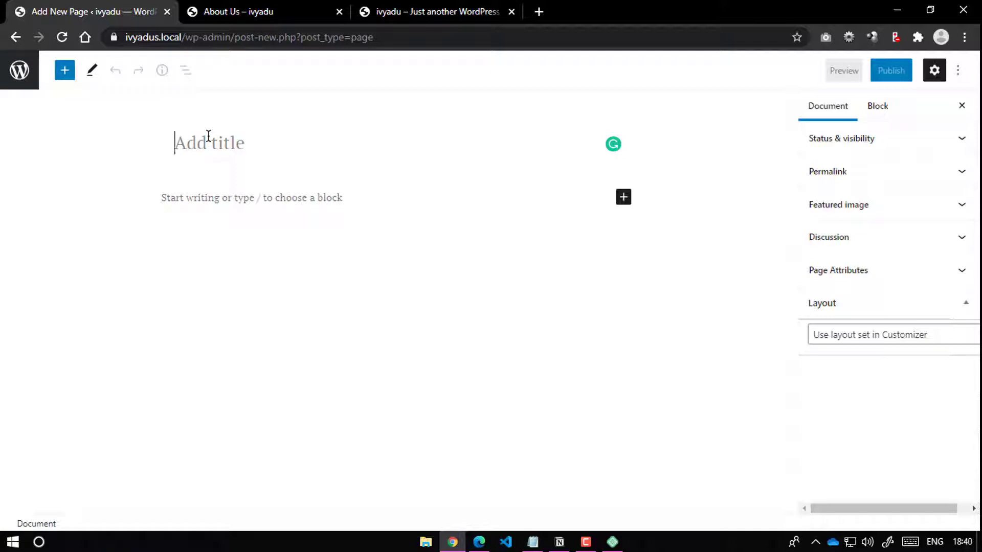
type("Dis")
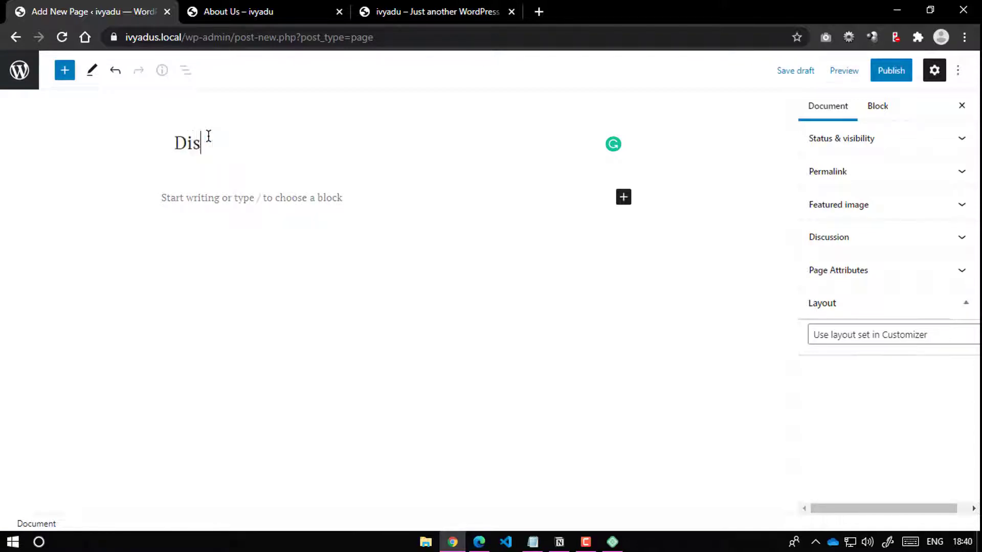
type("claimer")
left_click(276, 205)
type("yo")
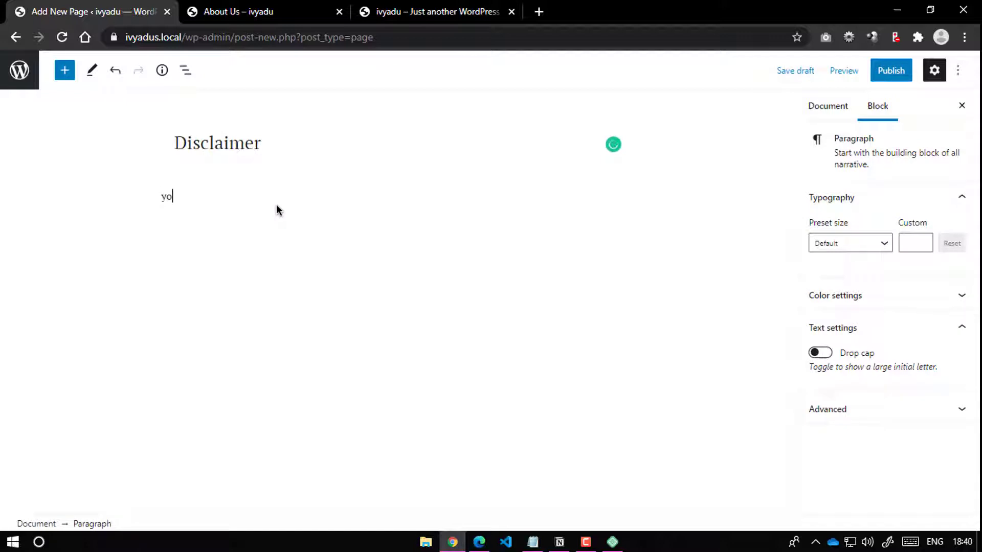
type("ur content here")
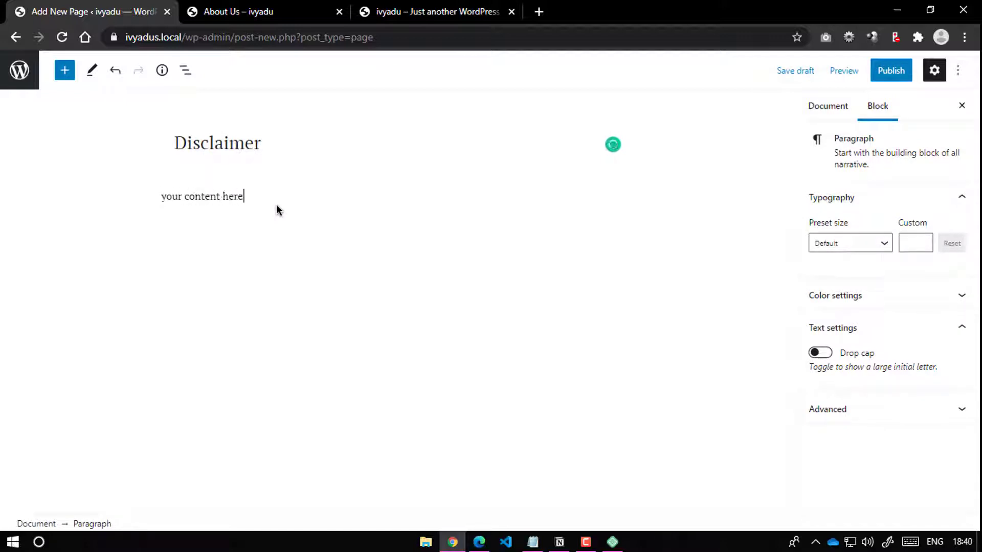
Step: Publish the Disclaimer page and return to the pages list
left_click(889, 70)
left_click(850, 72)
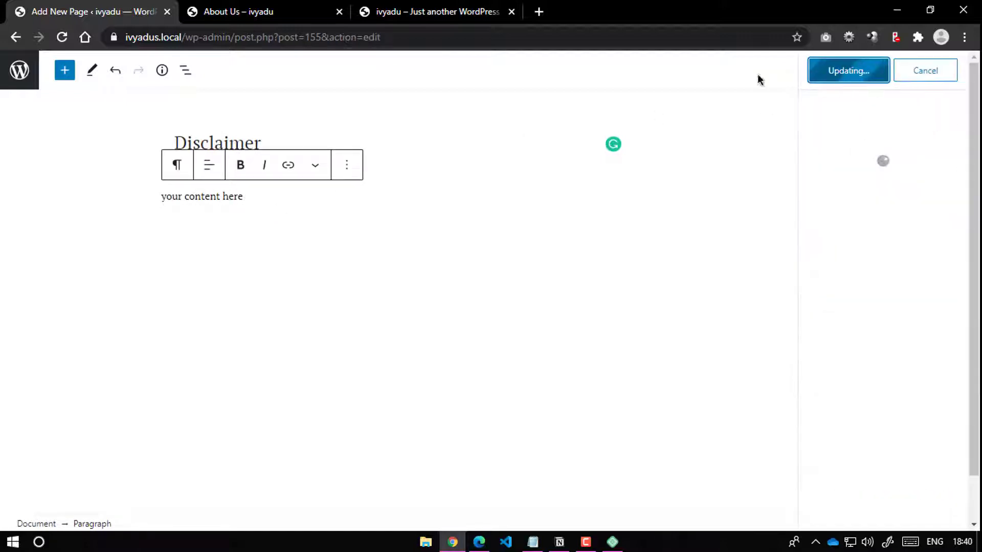
left_click(20, 70)
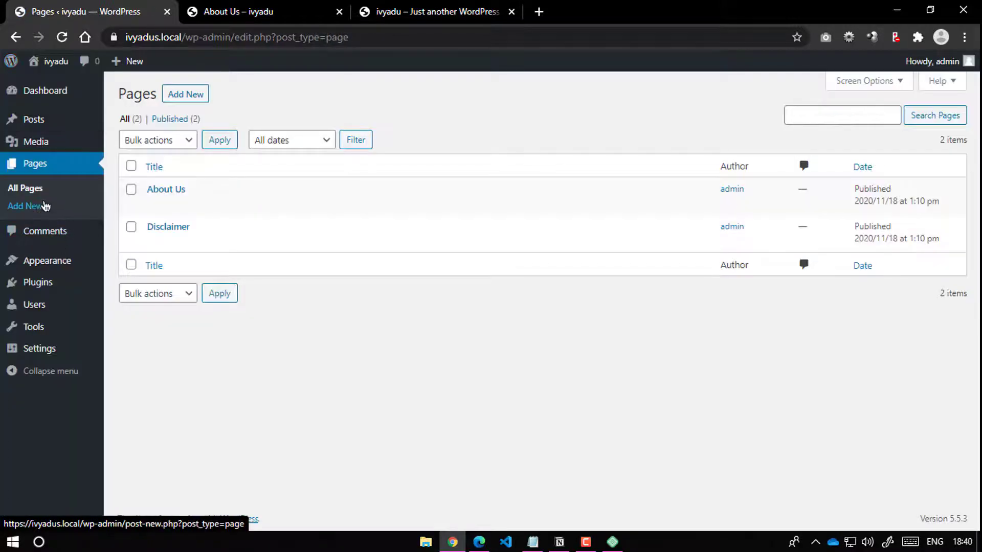
left_click(41, 205)
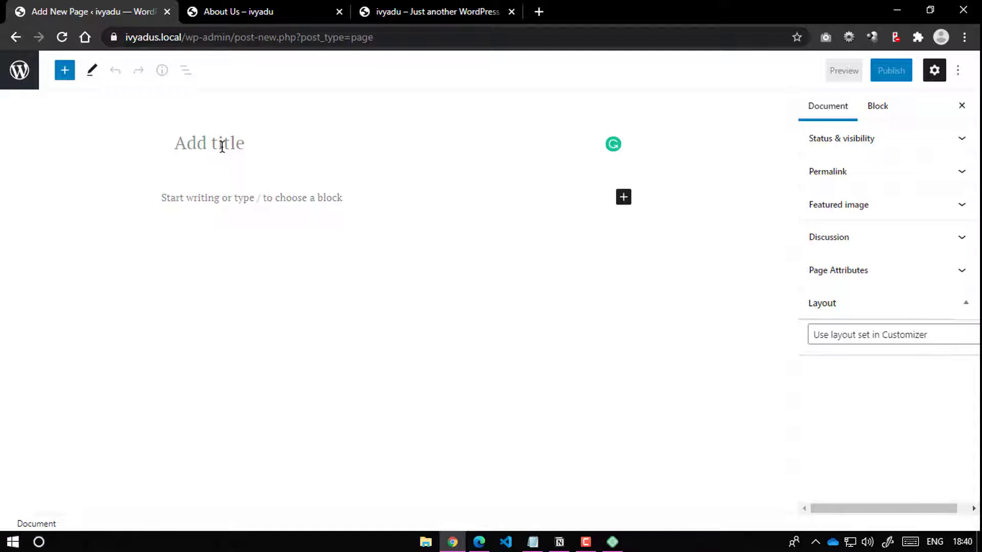
Step: Title the new page 'Terms of Services' with the body 'your terms and conditions here'
type("Terms ")
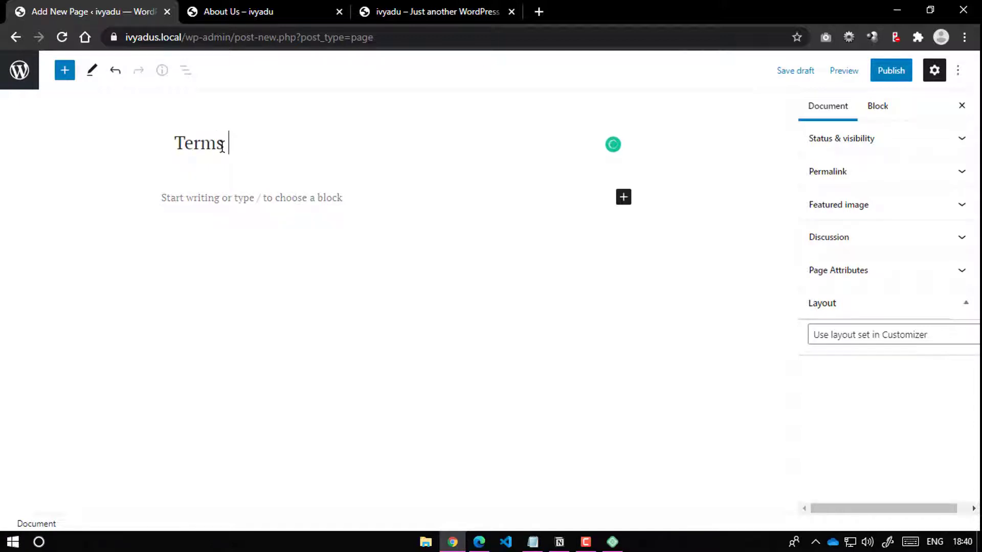
type("of Services")
left_click(358, 194)
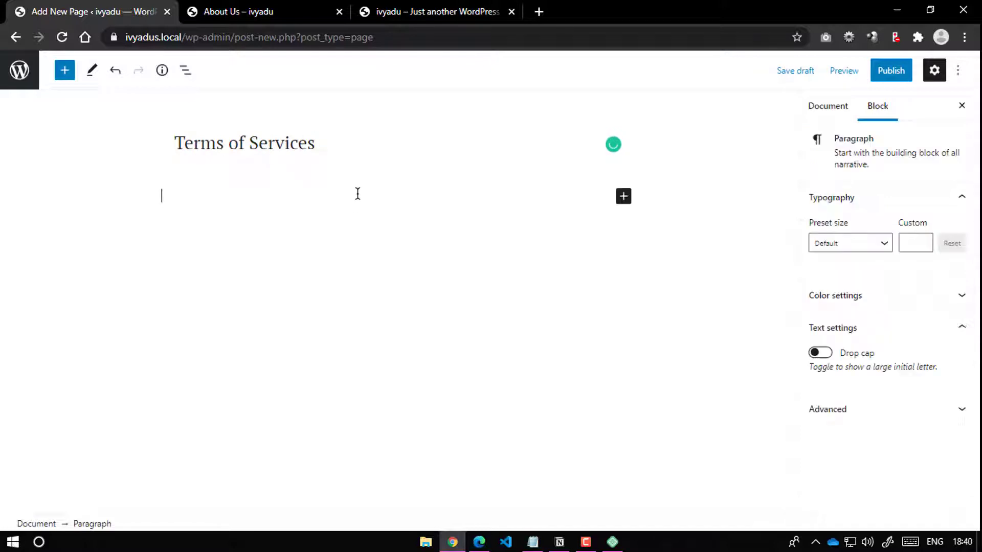
type("your terms a")
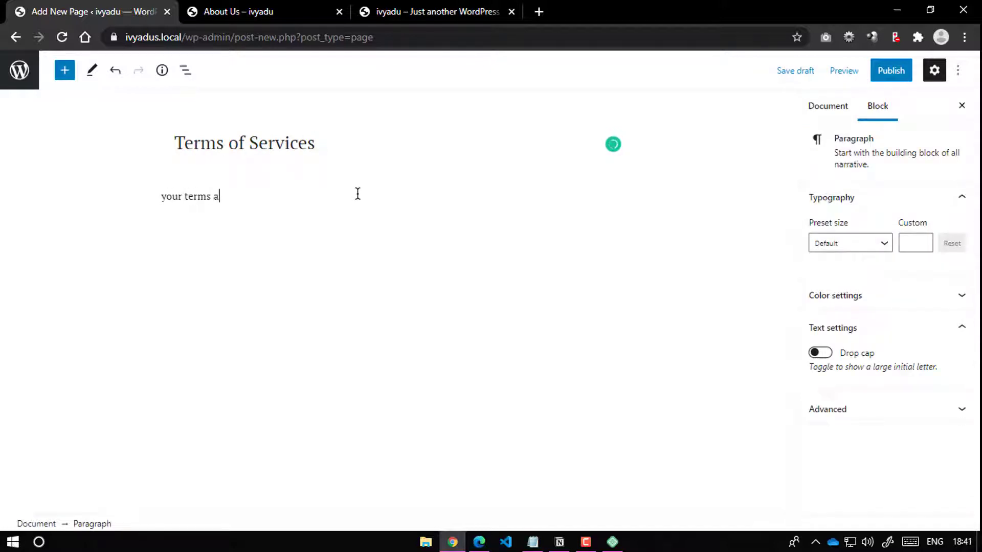
type("nd conditons")
key("BackSpace")
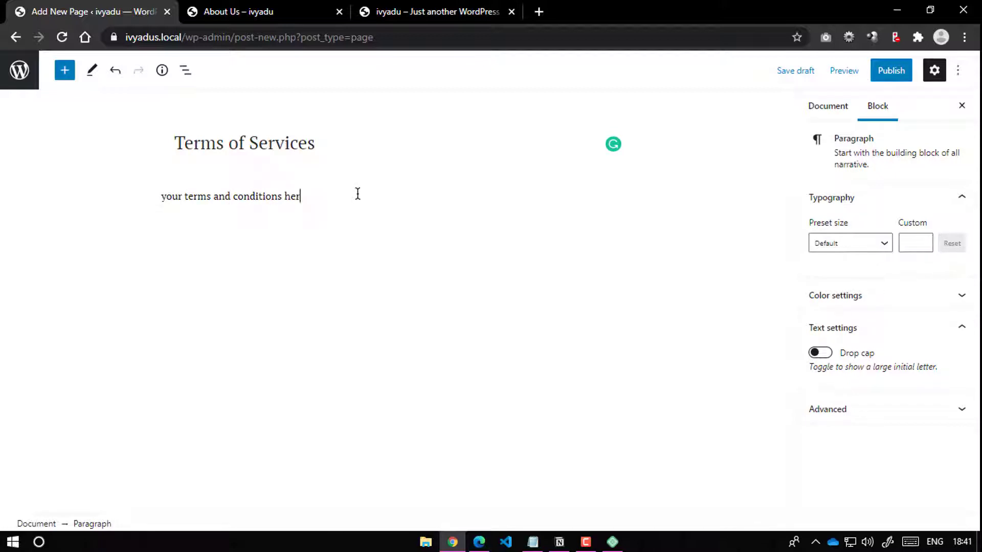
Step: Publish the Terms of Services page and go back to the pages list
left_click(891, 70)
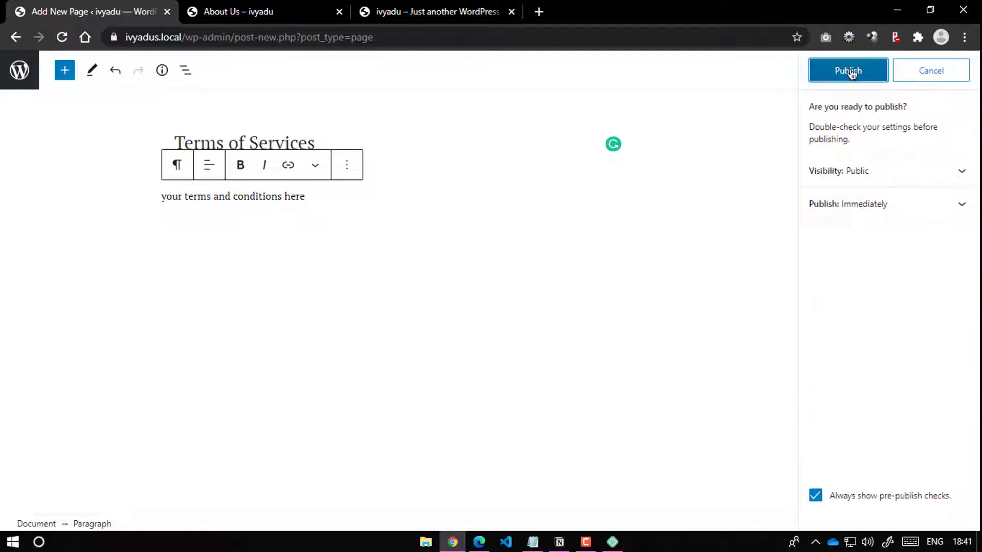
left_click(850, 71)
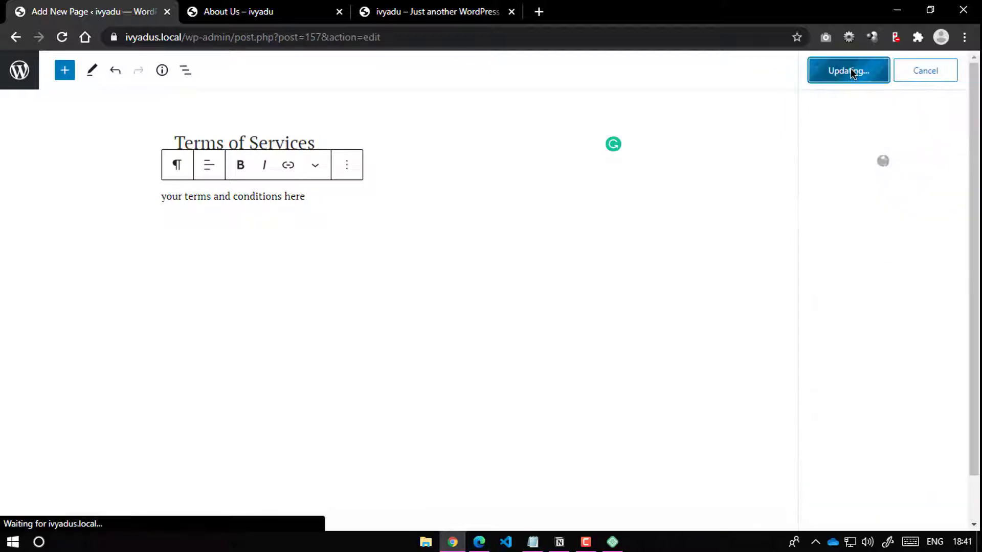
left_click(13, 80)
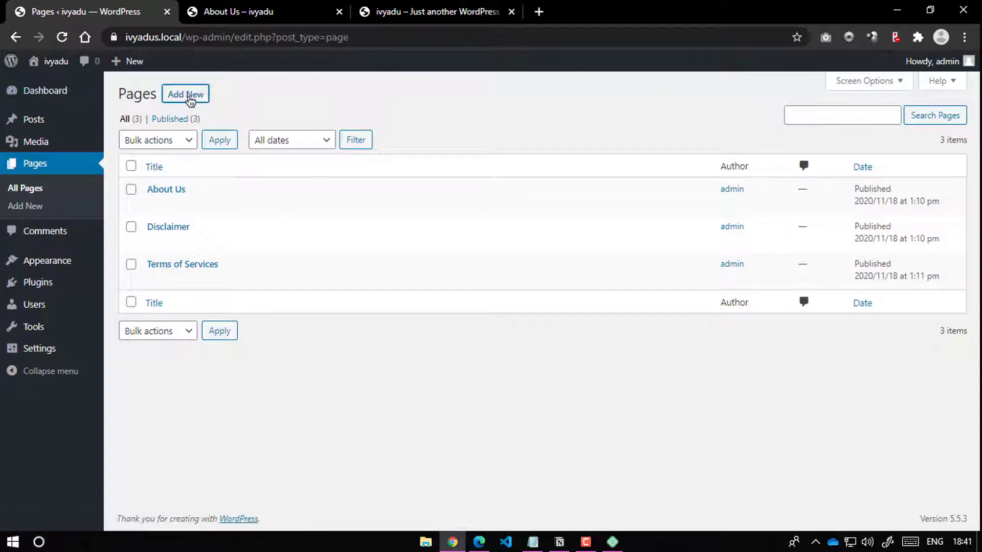
Step: Create a 'Privacy Policy' page with the body 'write here your privacy policy'
left_click(189, 97)
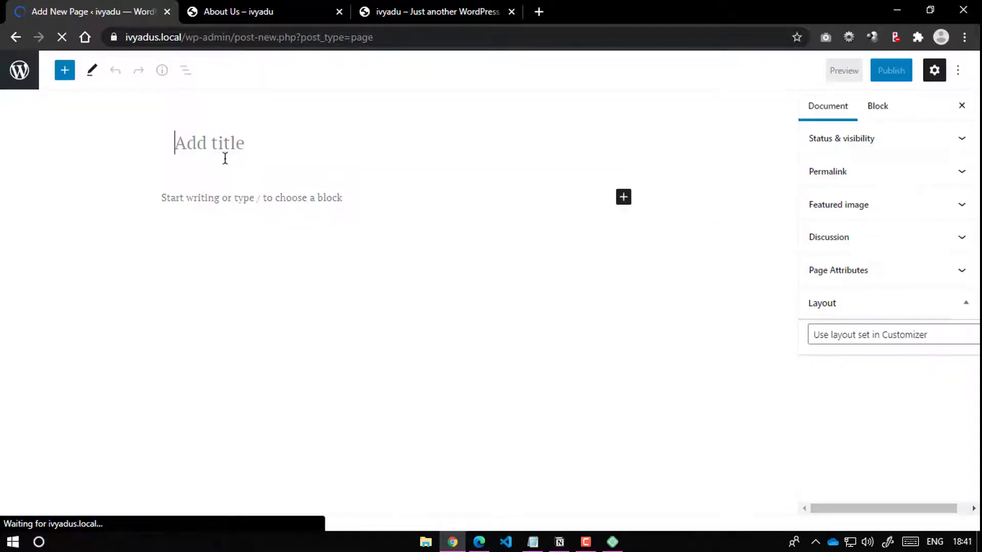
type("Privacy")
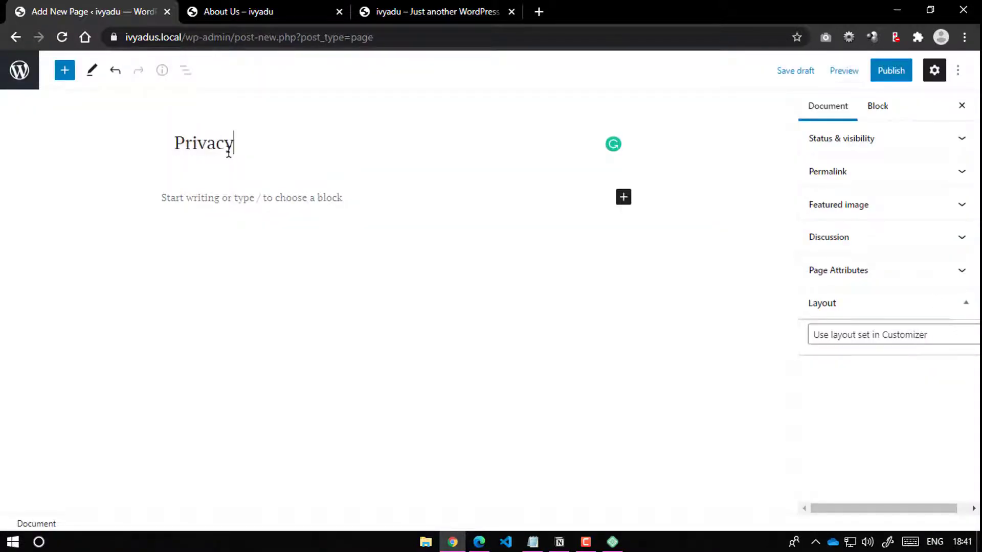
type(" O")
key("BackSpace")
type("Policy")
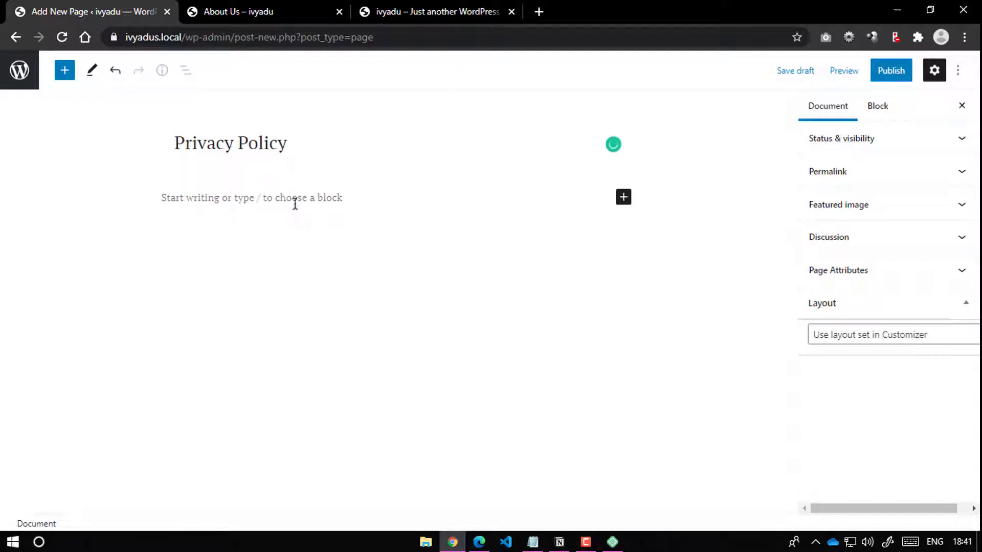
left_click(295, 204)
type("write ")
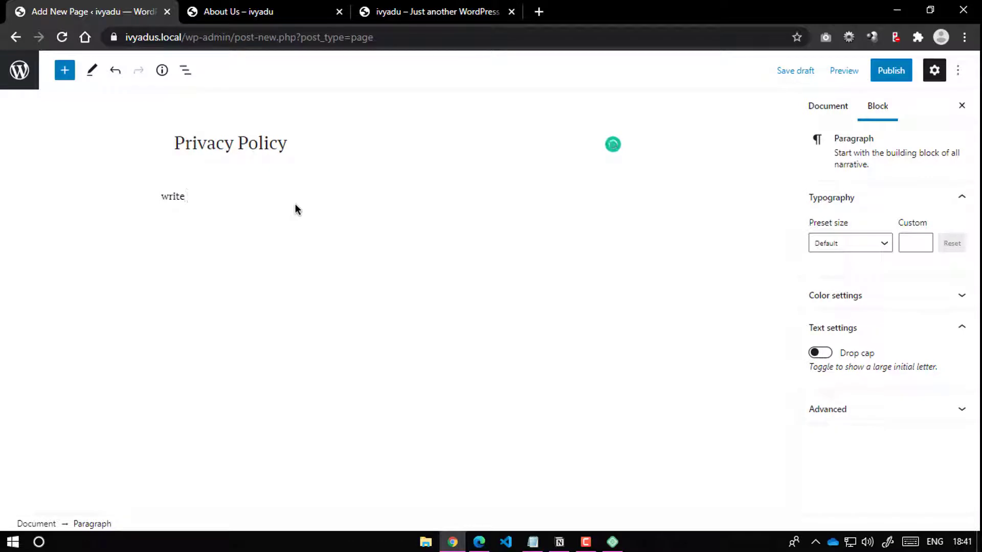
type("here your privacy policy")
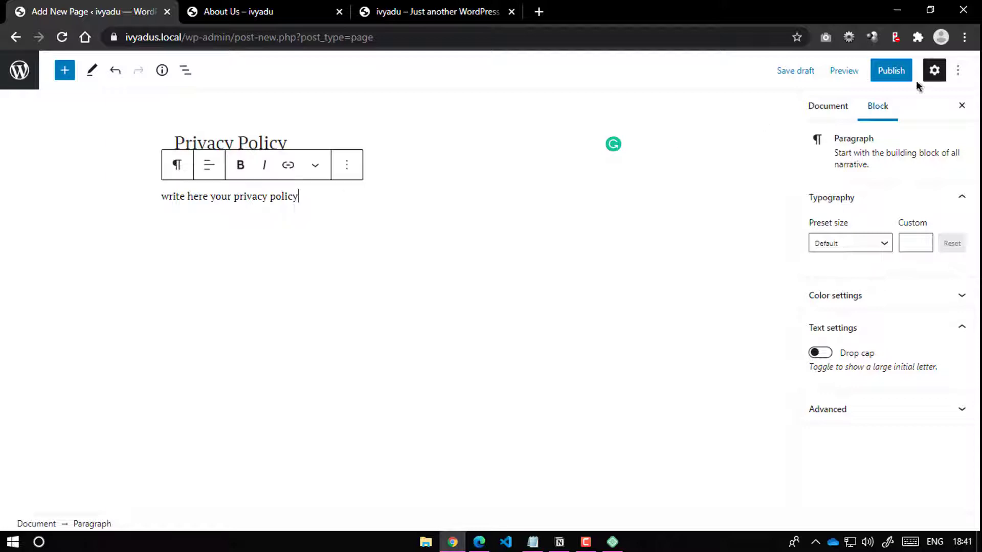
Step: Publish the Privacy Policy page and return to the list of pages
left_click(891, 72)
left_click(861, 76)
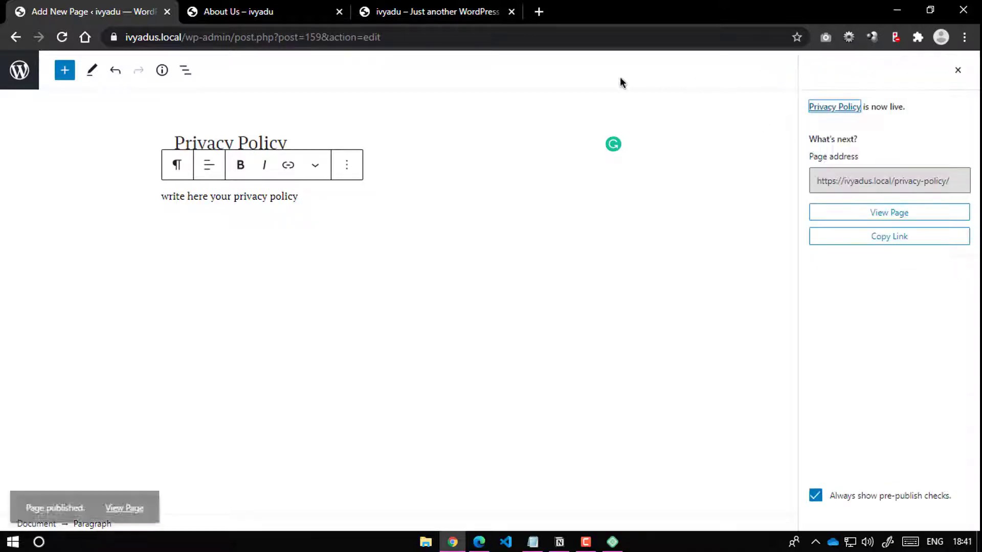
left_click(32, 71)
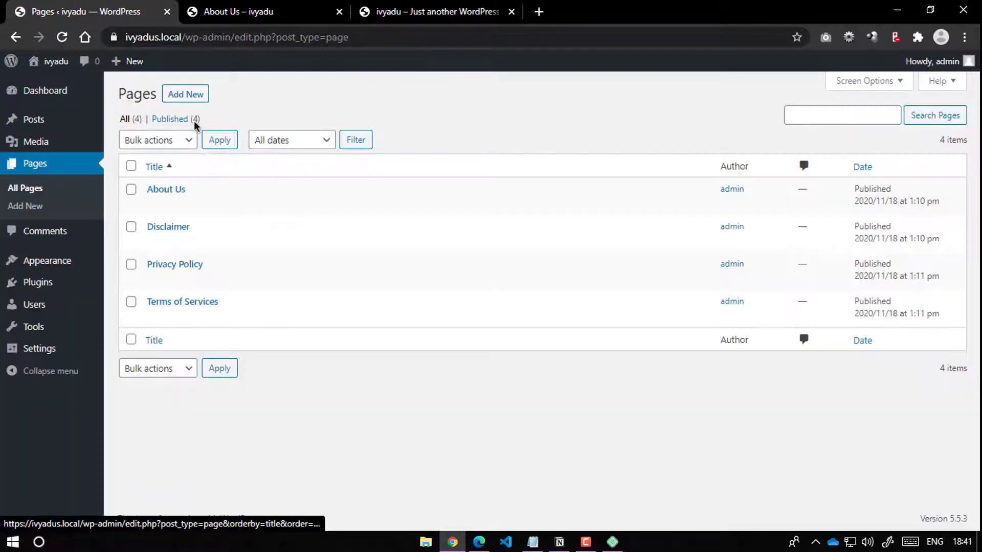
left_click(185, 94)
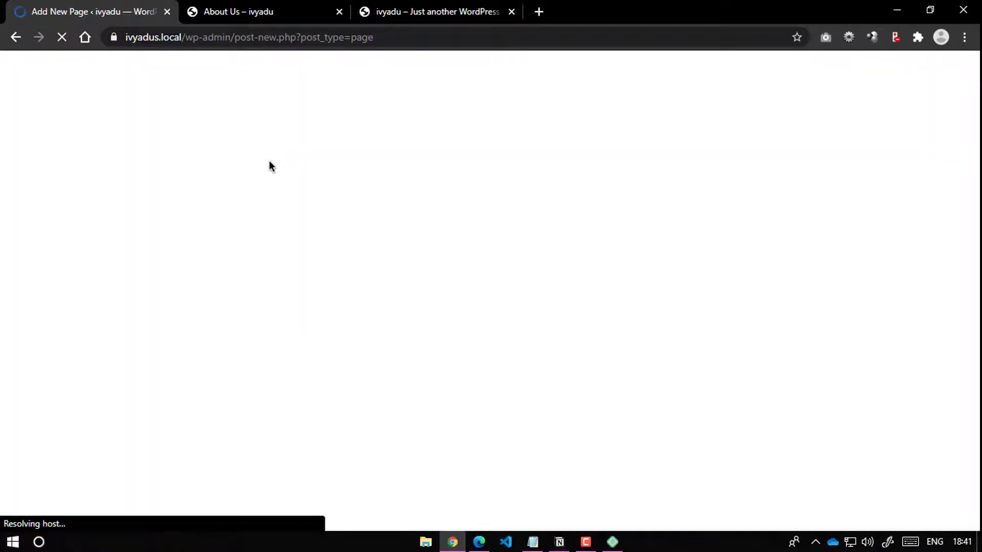
Step: Start a 'Contact Us' page with a placeholder e-mail address line
left_click(238, 16)
left_click(113, 6)
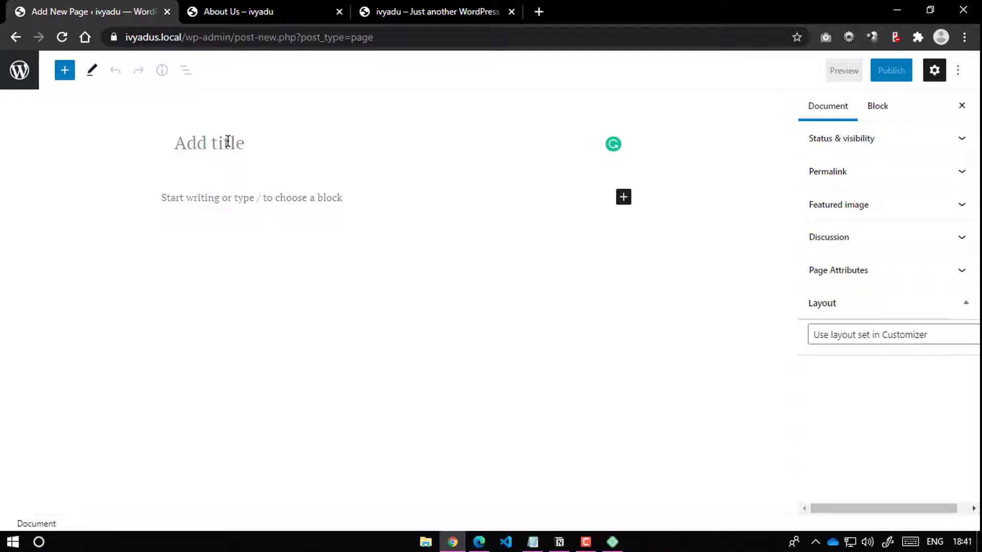
type("Con")
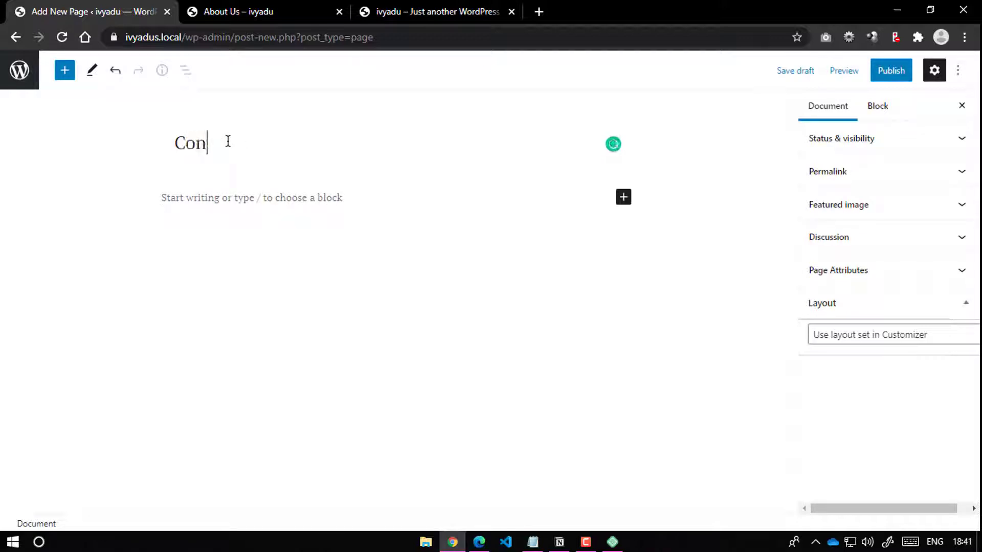
type("tact Us")
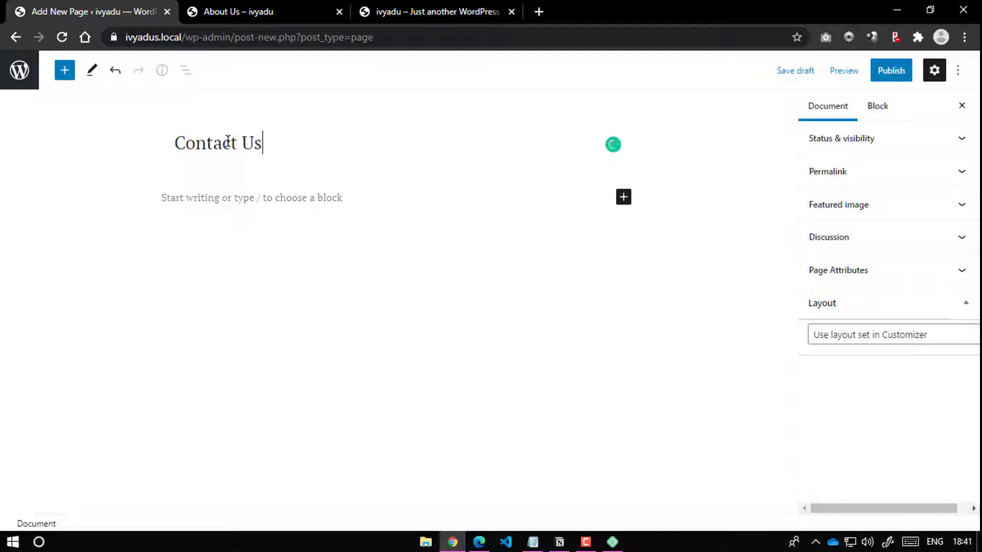
left_click(220, 199)
type("your m")
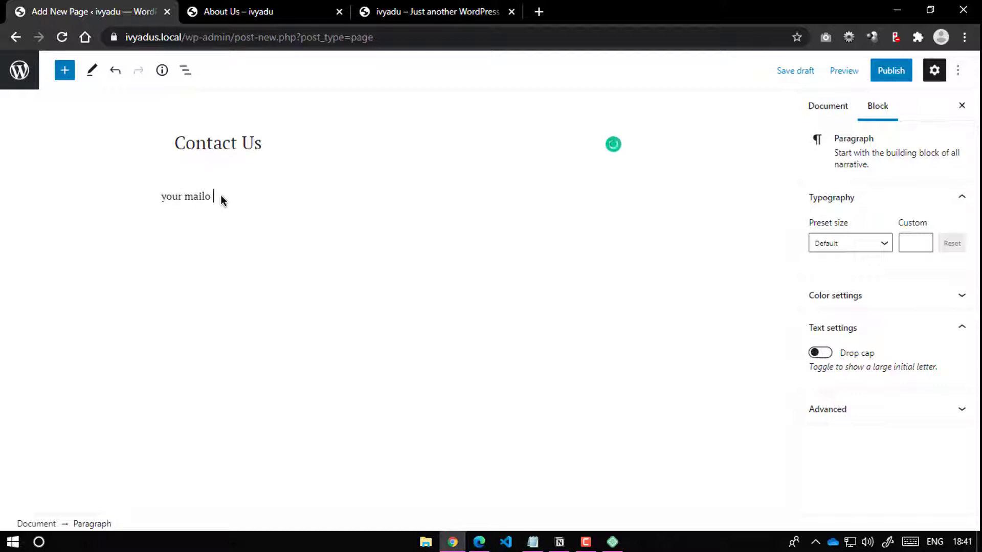
type("ail address:")
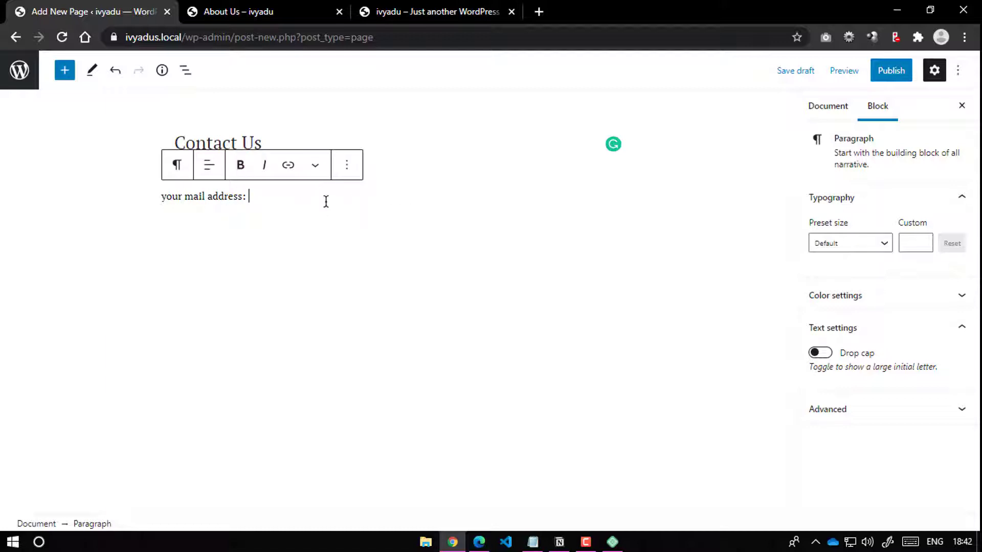
type(" youraddres")
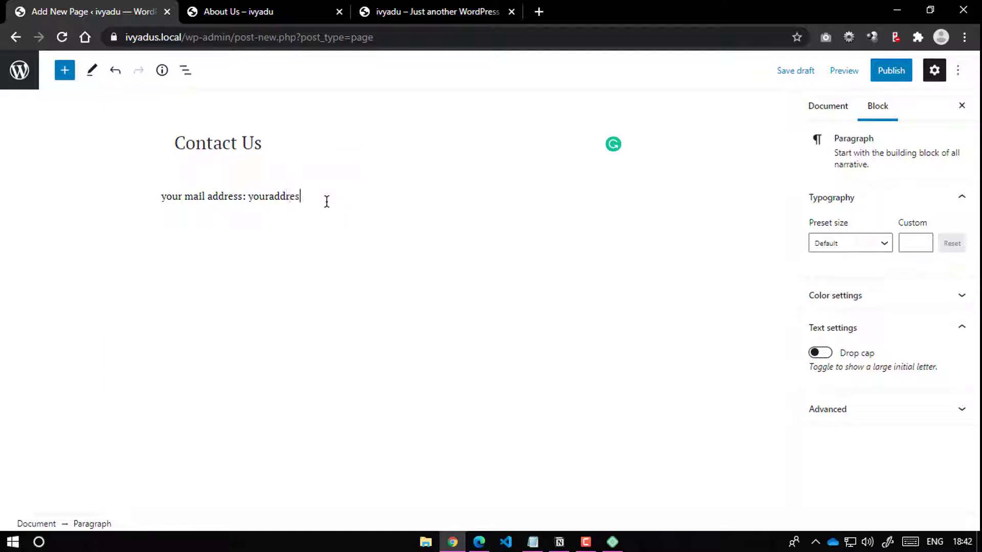
type("s@gmaill")
type("com")
Step: Add placeholder phone and social-link lines, then publish the Contact Us page
key("Return")
type("y")
type("our phon no")
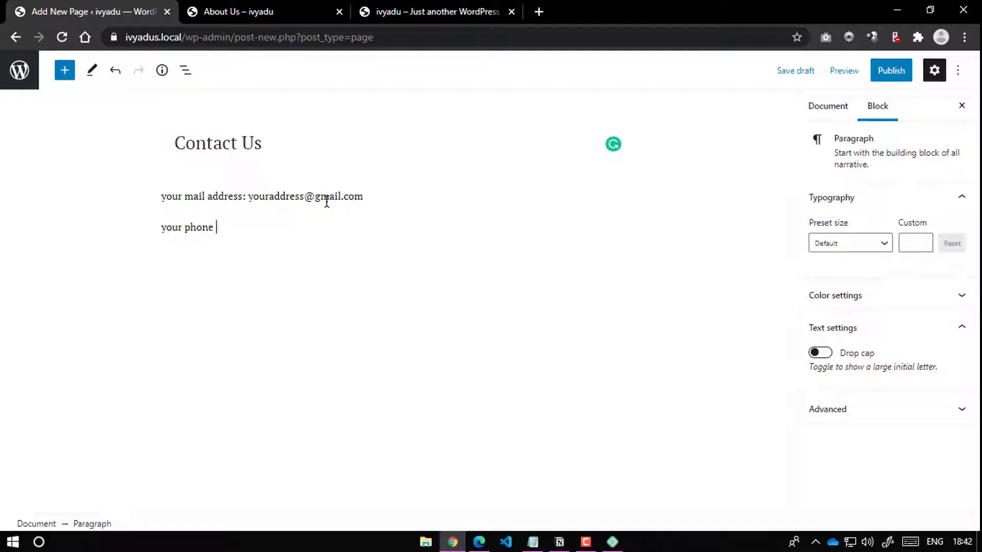
type("no: +91 9876543210")
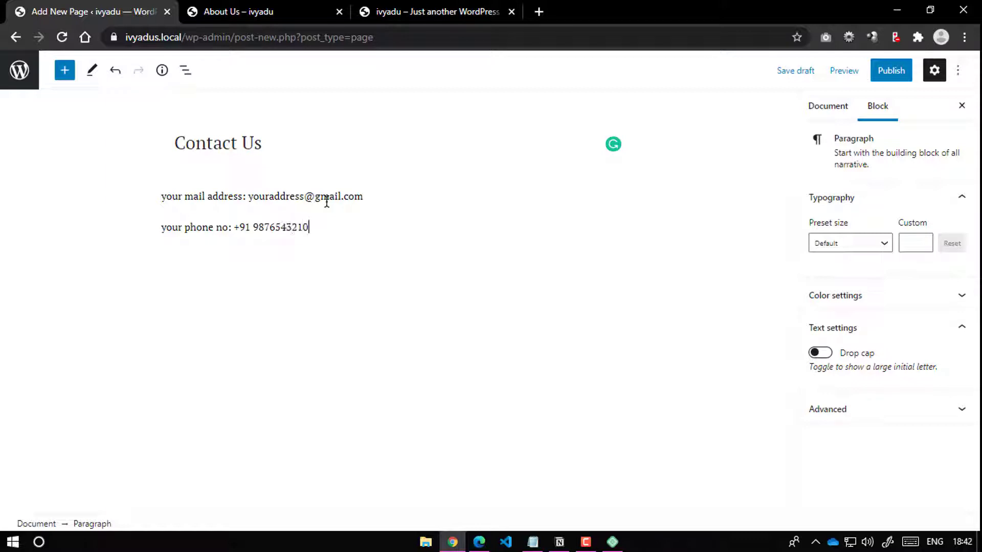
key("Return")
type("your social limn")
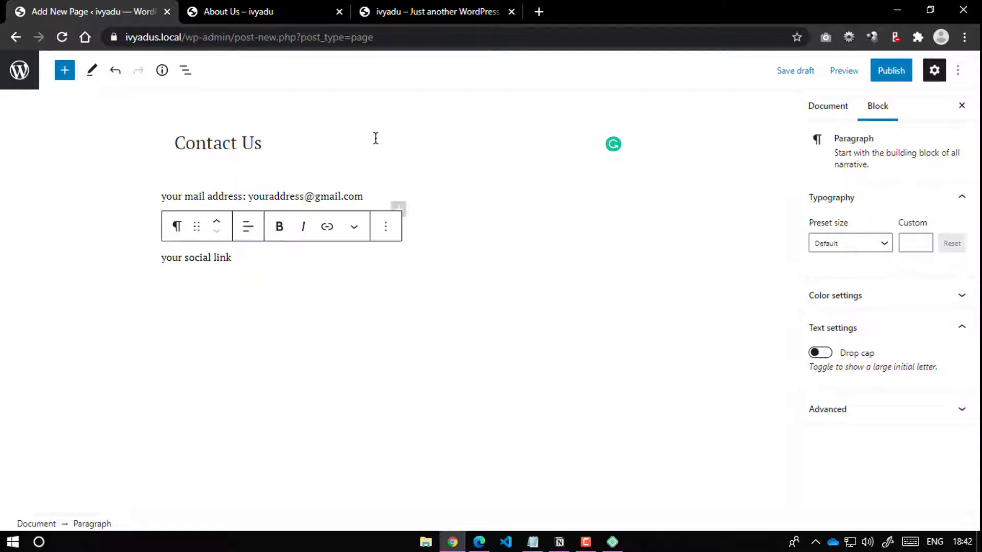
left_click(902, 66)
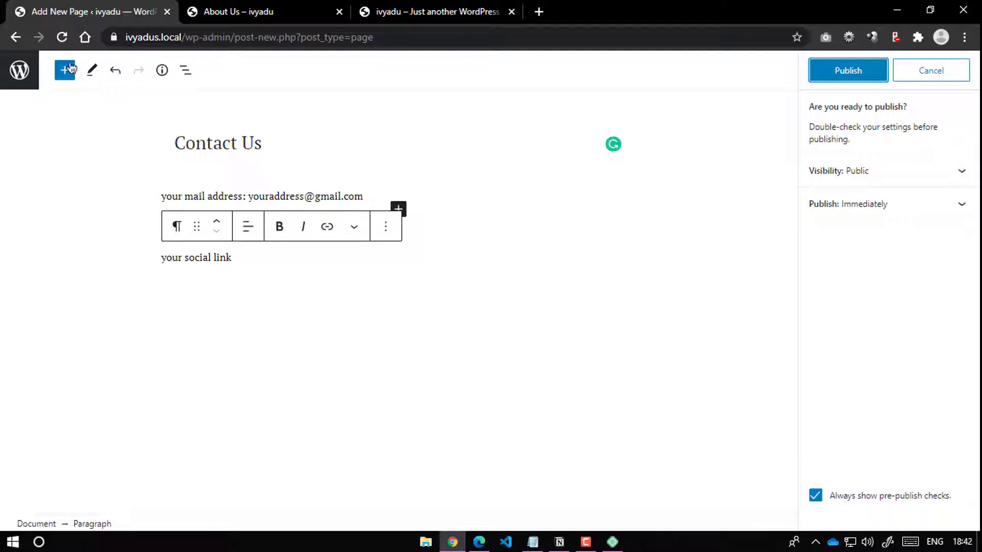
left_click(843, 73)
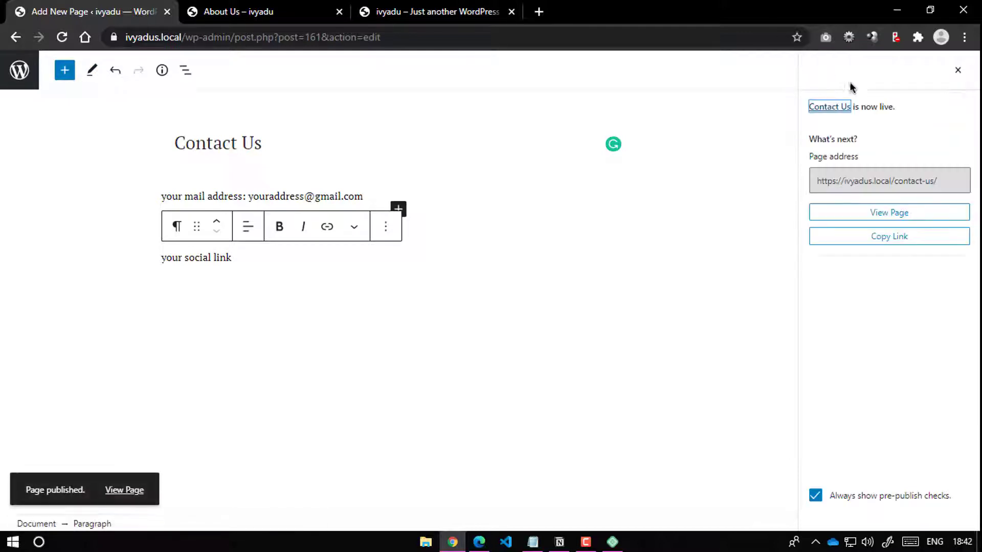
left_click(19, 70)
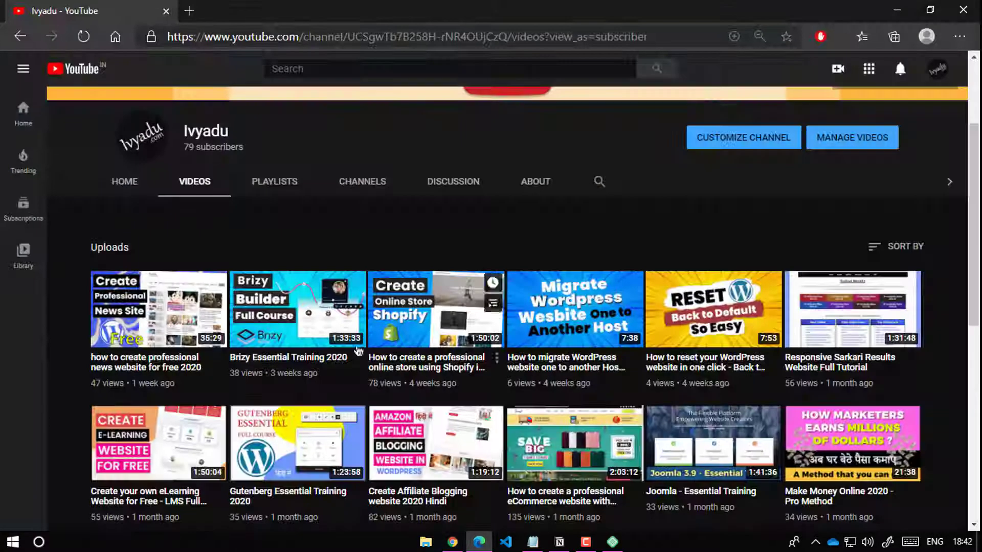
Step: Reload the live About Us page to check the site, then return to the admin
left_click(479, 542)
left_click(896, 11)
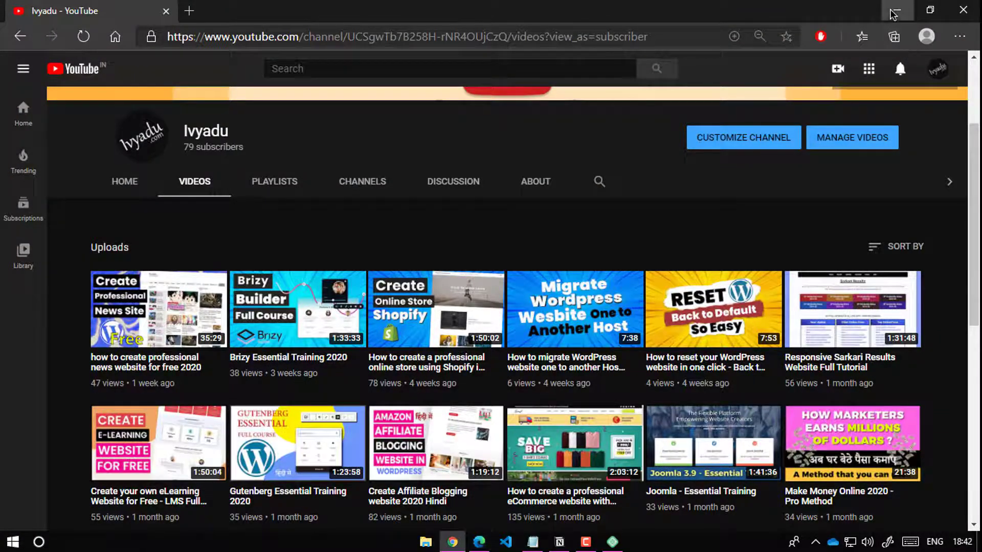
left_click(238, 11)
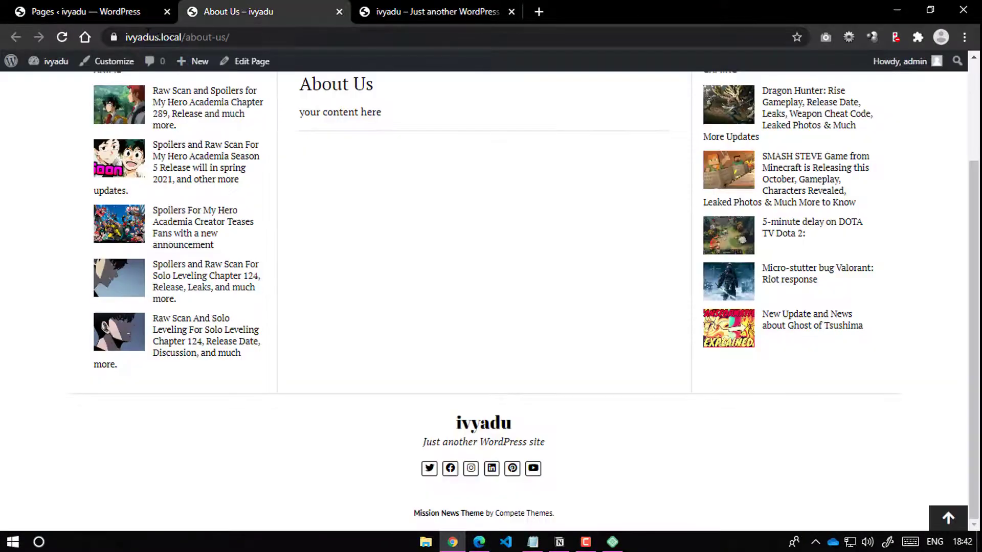
left_click(62, 36)
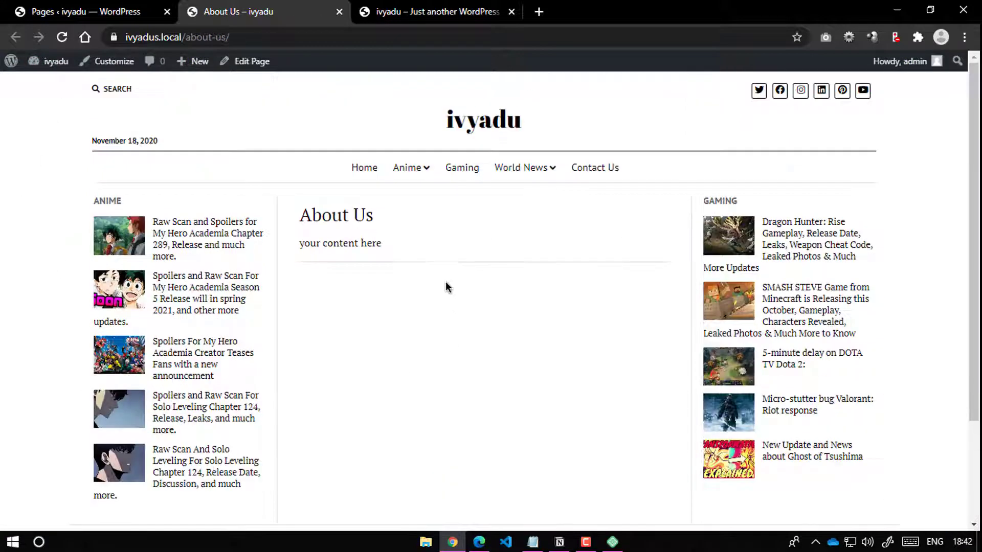
scroll(339, 248, "down", 1)
scroll(358, 215, "up", 1)
left_click(77, 11)
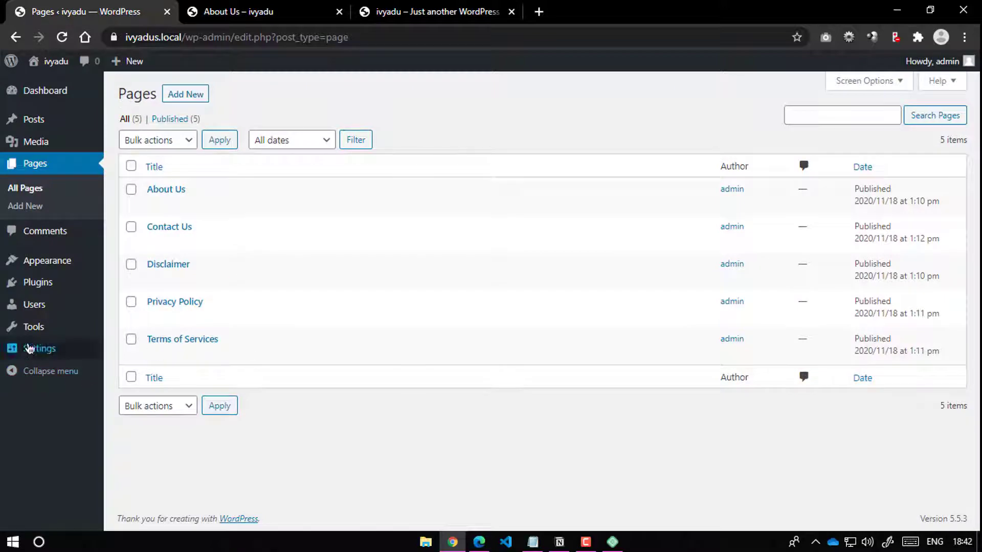
Step: In Menus, pick Secondary Menu and tick every page except Home
mouse_move(58, 264)
left_click(121, 318)
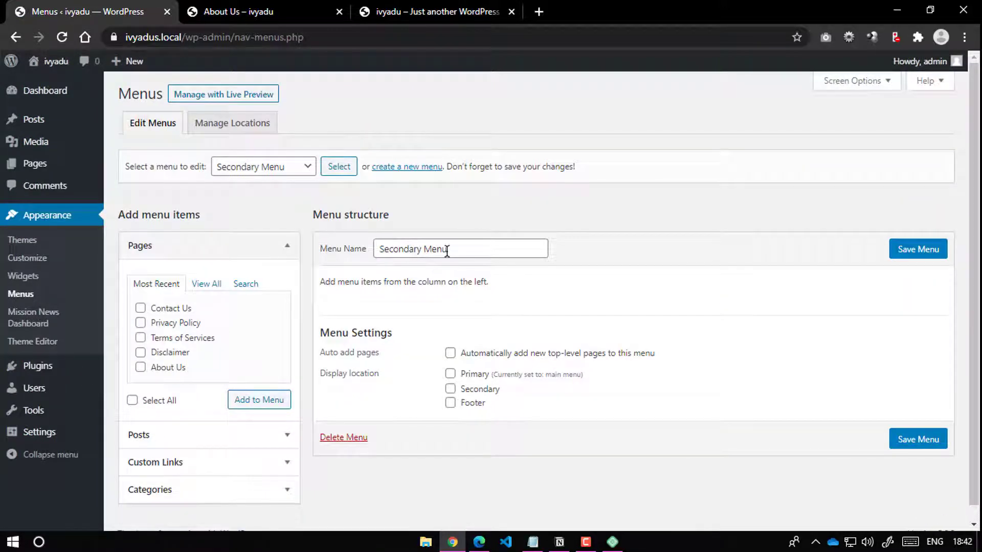
left_click(270, 168)
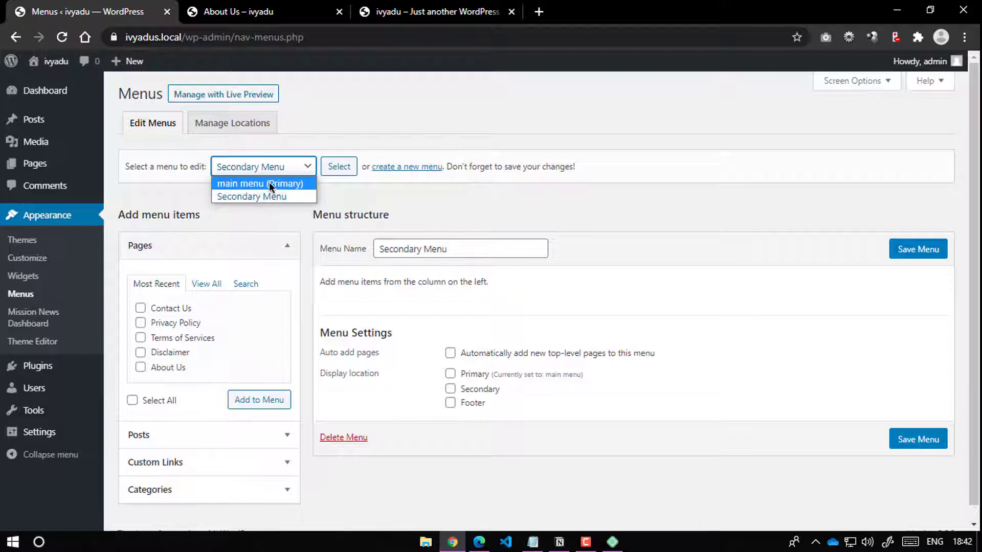
left_click(287, 232)
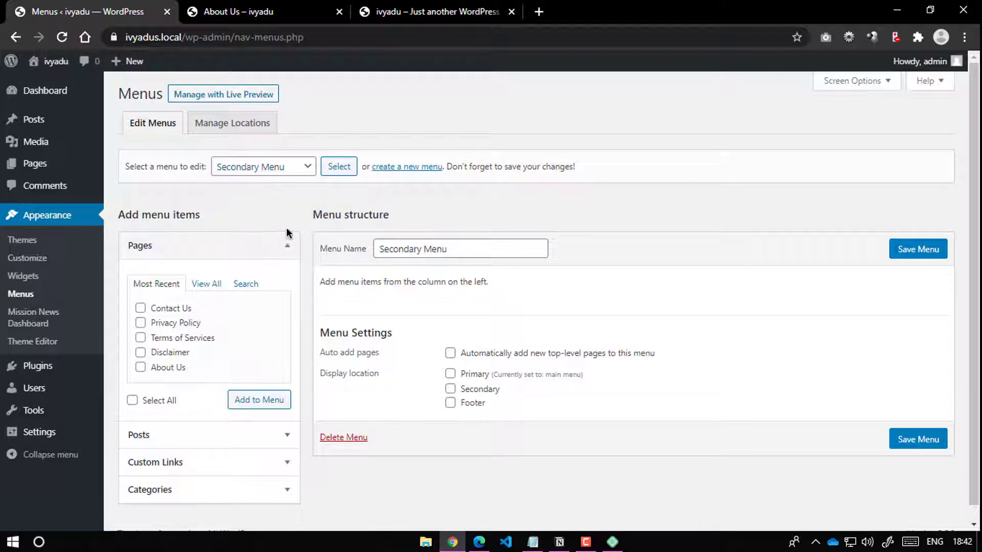
left_click(206, 284)
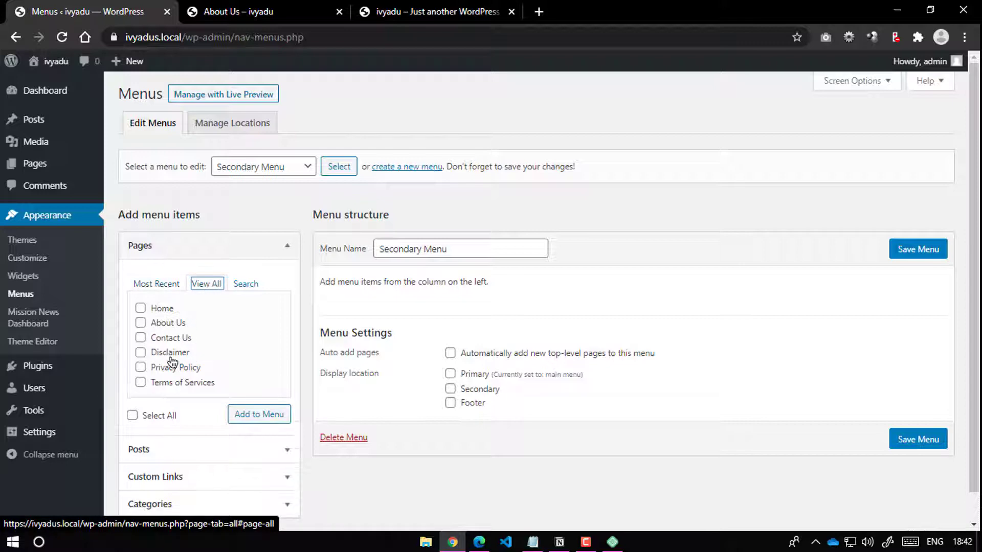
left_click(132, 415)
left_click(156, 313)
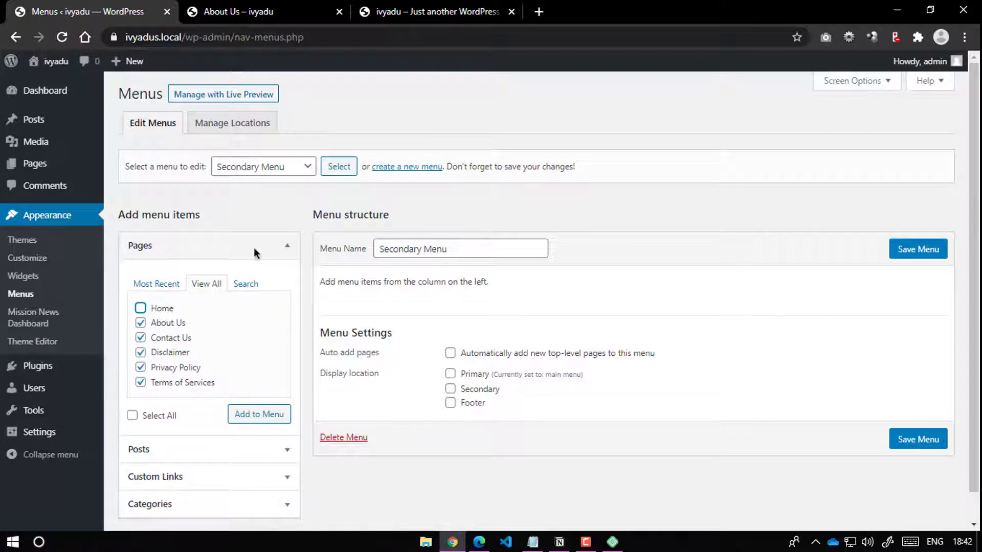
Step: Assign Secondary Menu to the Secondary and Footer locations and add the ticked pages
left_click(238, 11)
scroll(230, 153, "down", 5)
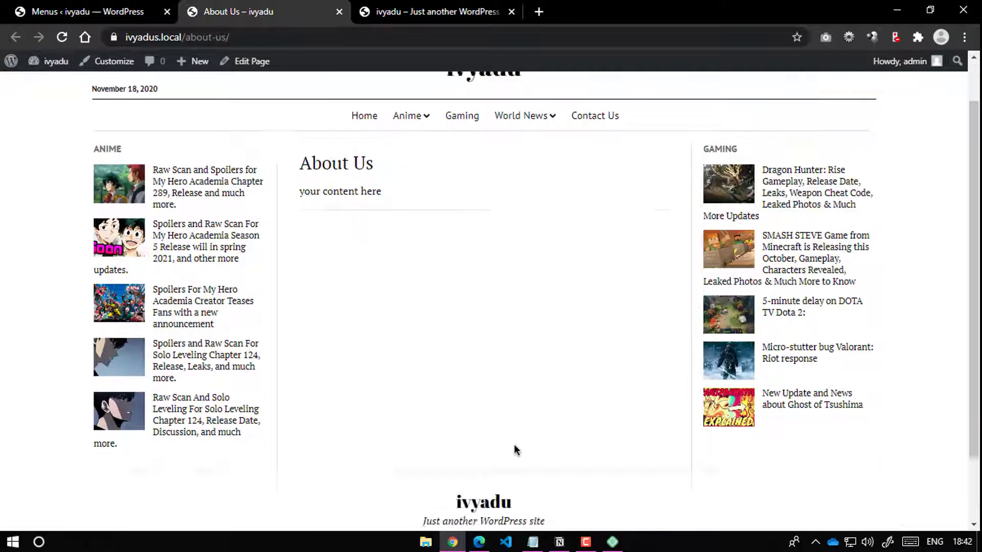
left_click(144, 12)
scroll(455, 360, "down", 1)
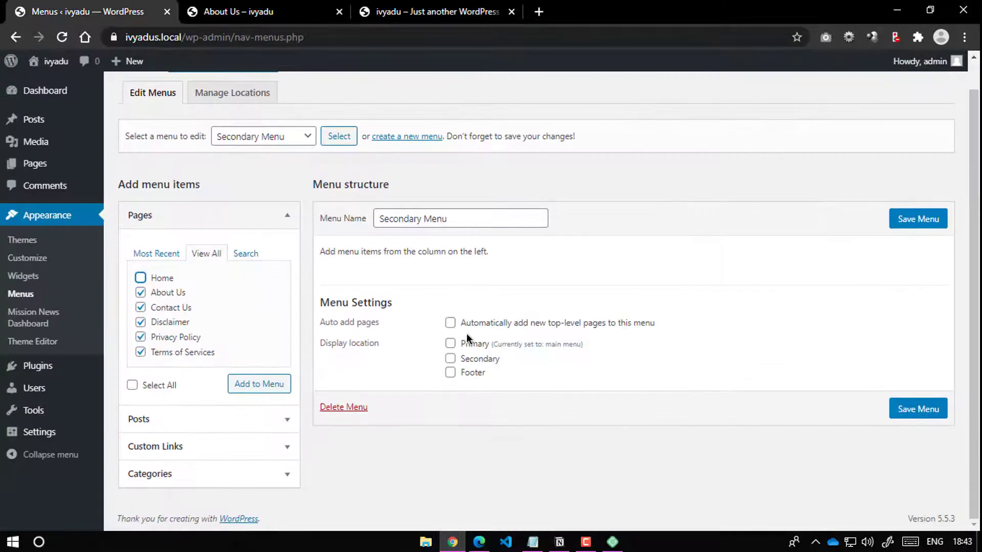
left_click(450, 359)
left_click(450, 374)
scroll(562, 373, "up", 1)
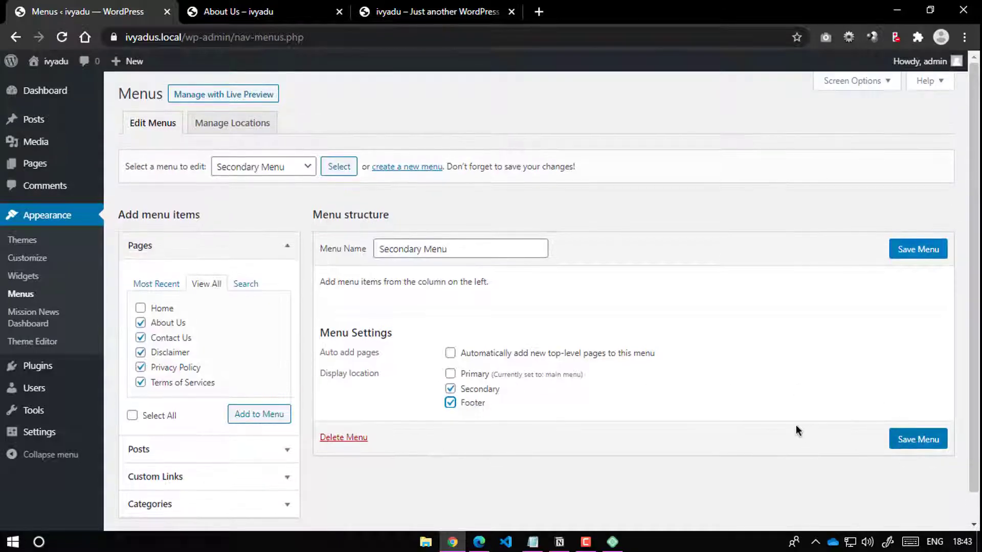
left_click(253, 414)
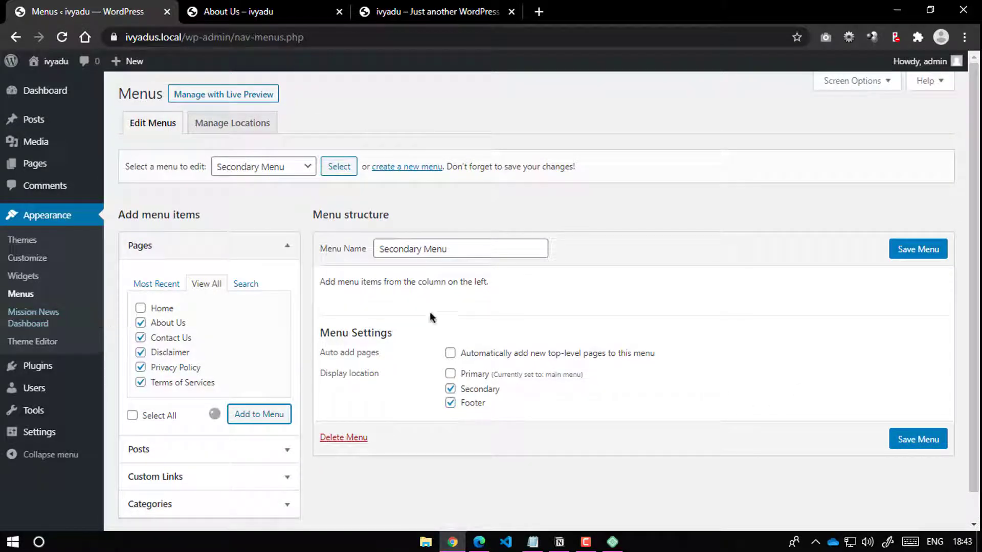
Step: Reorder to About Us, Privacy Policy, Terms of Services, Disclaimer, Contact Us and save
scroll(719, 427, "down", 3)
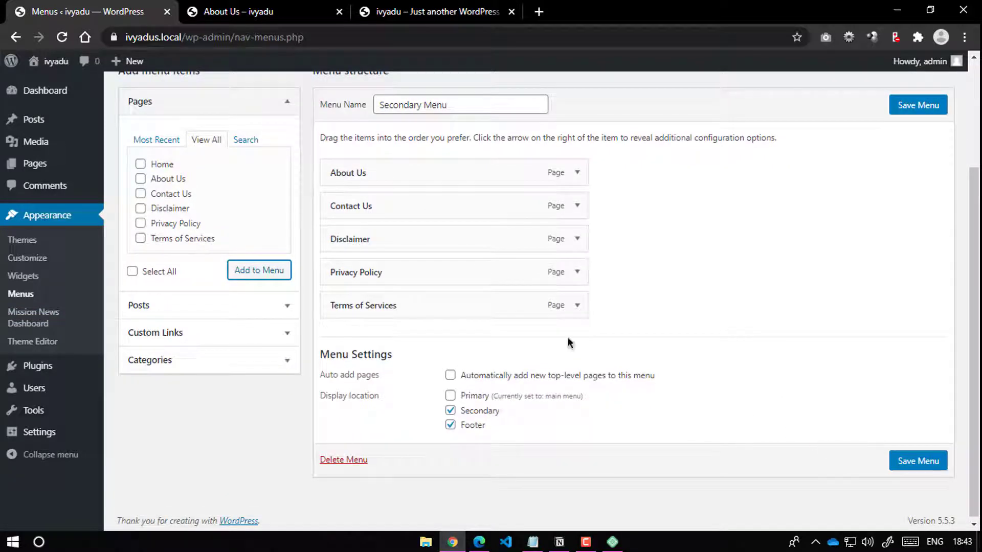
left_click_drag(392, 214, 397, 344)
left_click_drag(377, 243, 370, 305)
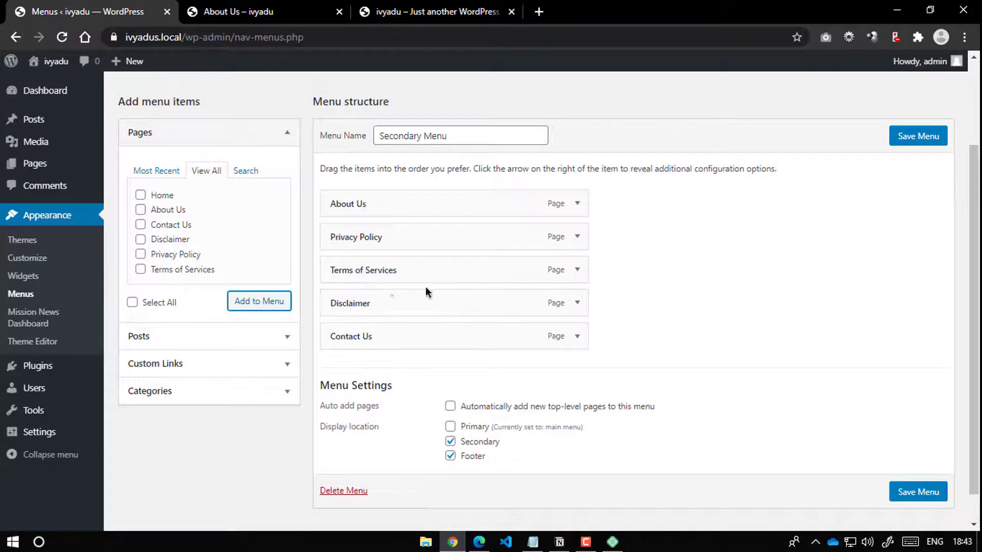
left_click(918, 494)
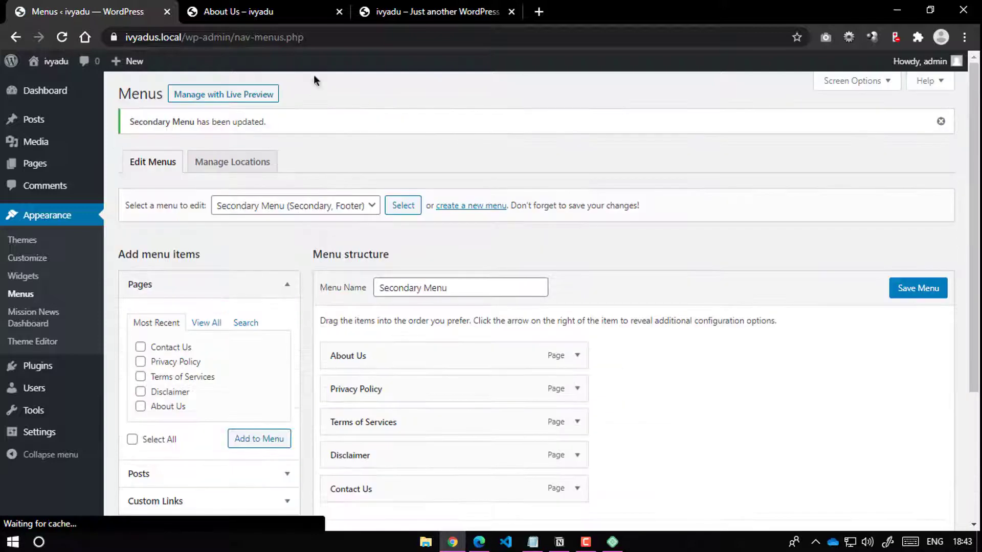
key("ctrl+Tab")
scroll(373, 206, "up", 1)
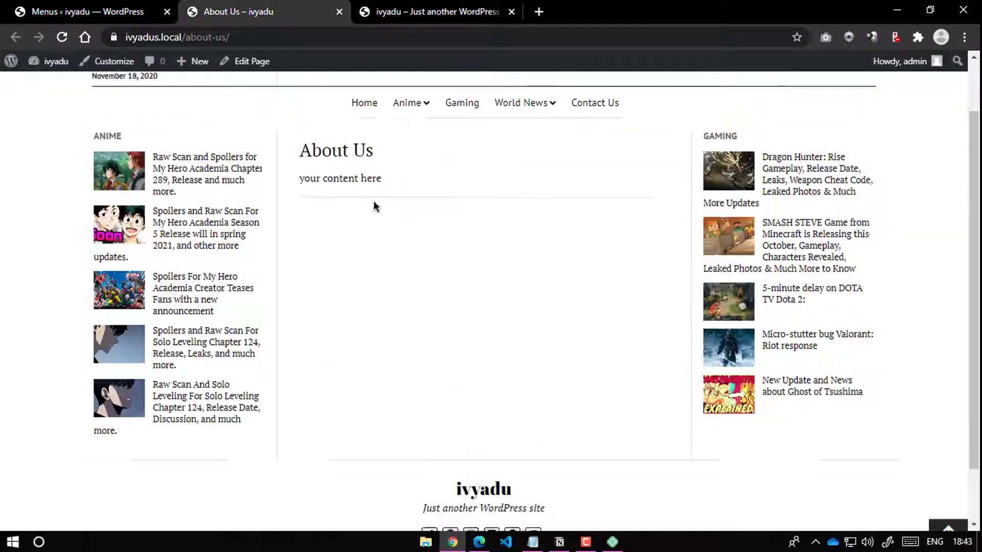
scroll(373, 206, "up", 2)
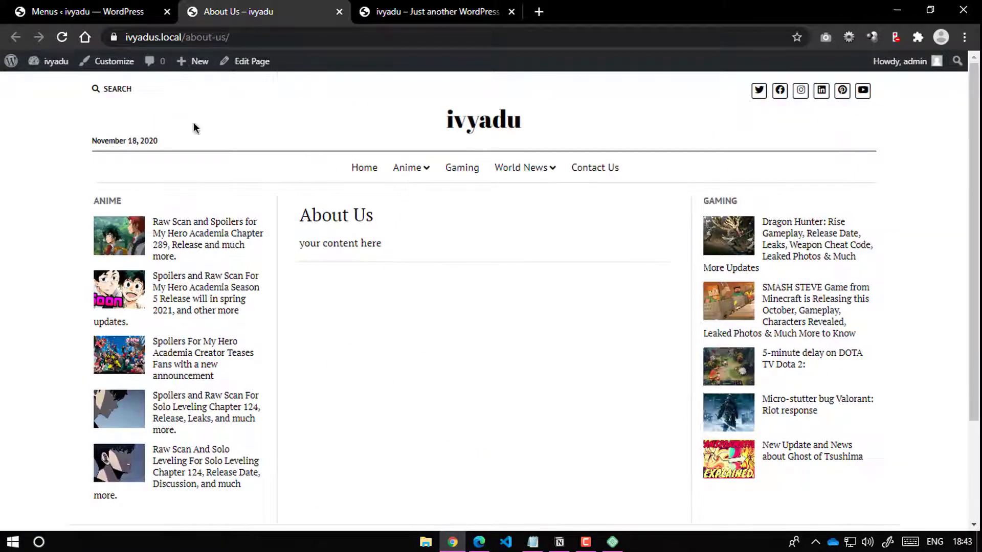
Step: Reload the About Us page and check the new header and footer page links
left_click(62, 37)
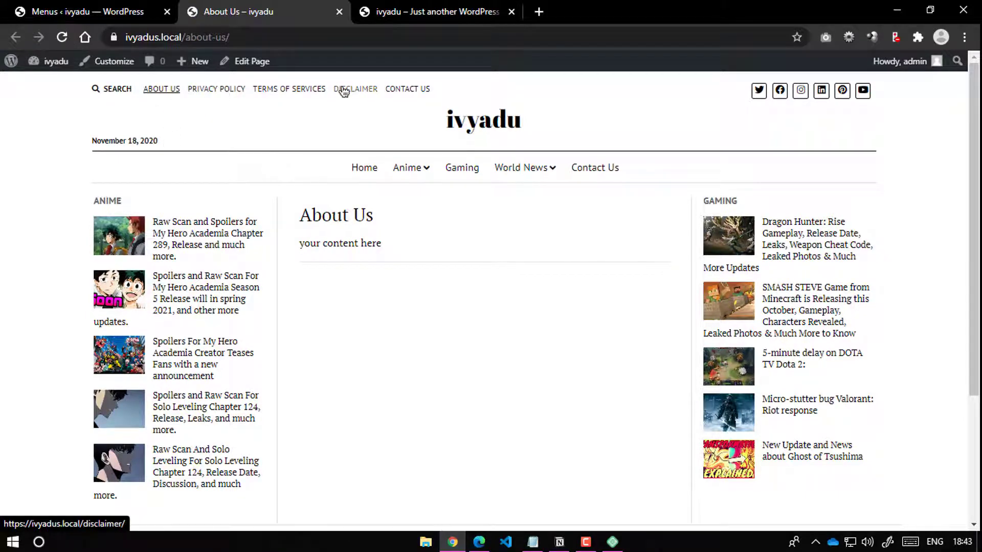
scroll(500, 351, "down", 3)
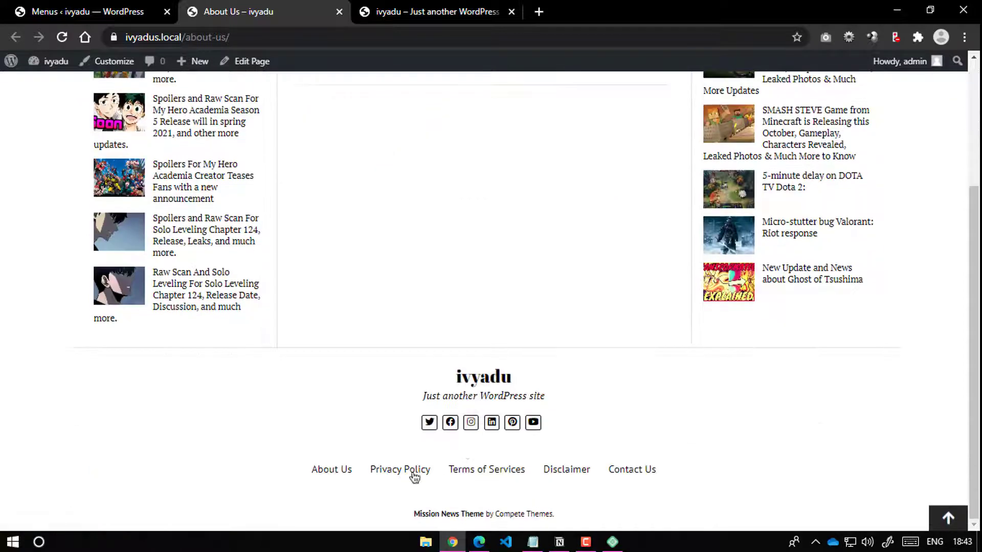
scroll(139, 86, "up", 10)
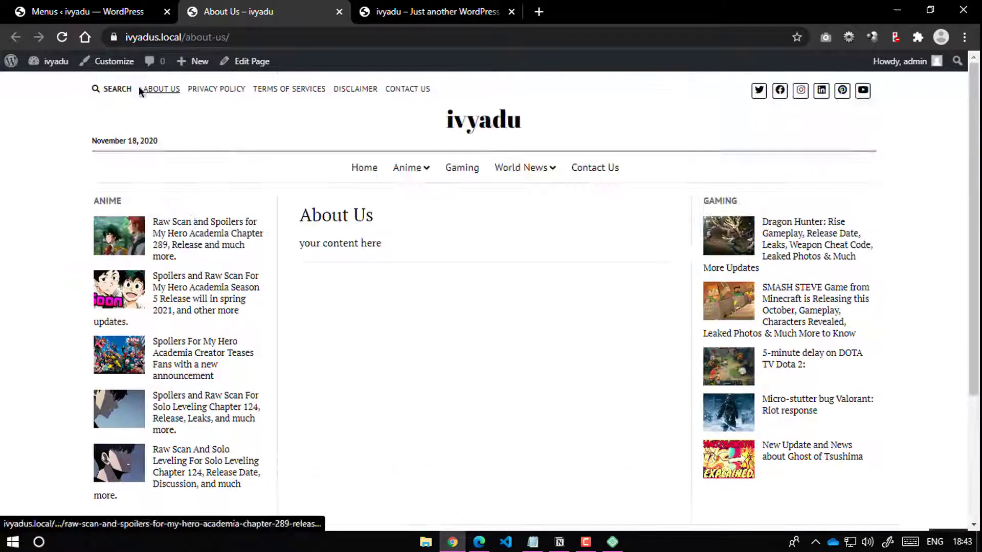
Step: Open Plugins > Add New in the admin
left_click(92, 7)
mouse_move(54, 376)
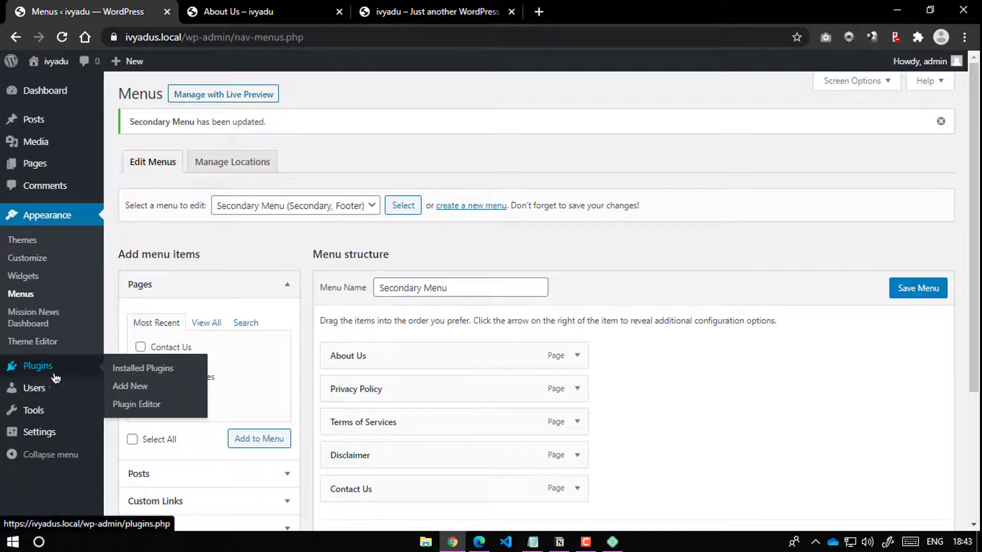
left_click(121, 387)
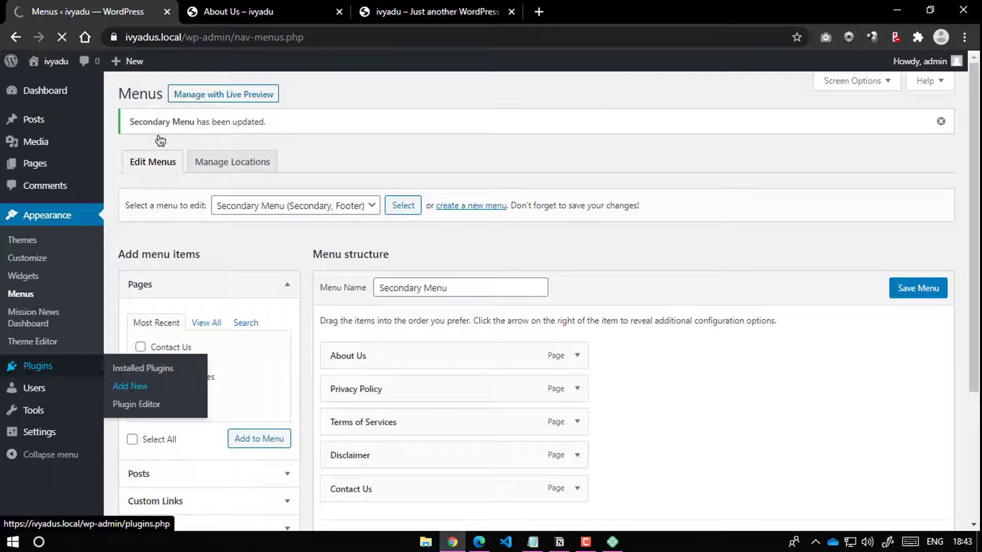
key("ctrl+Tab")
left_click(108, 15)
key("ctrl+Tab")
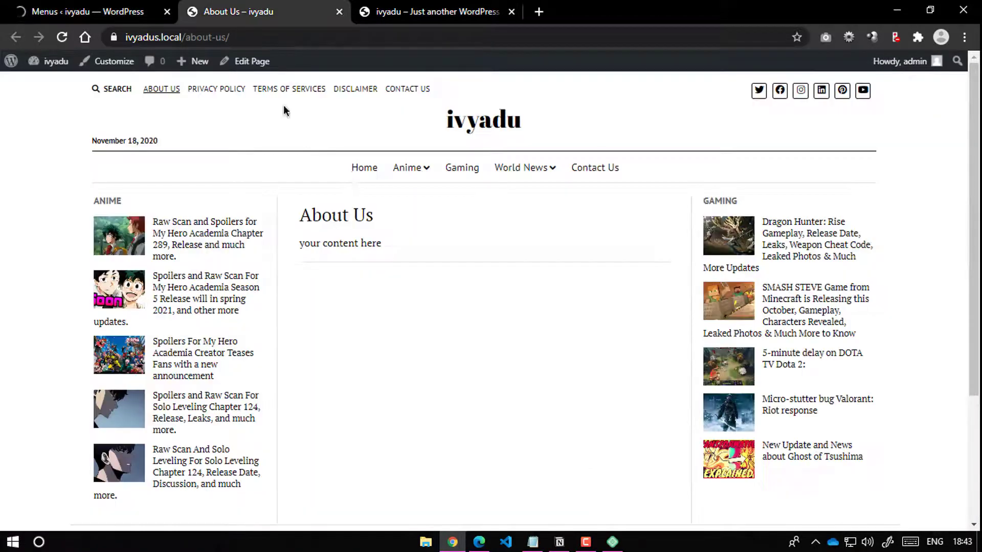
left_click(119, 5)
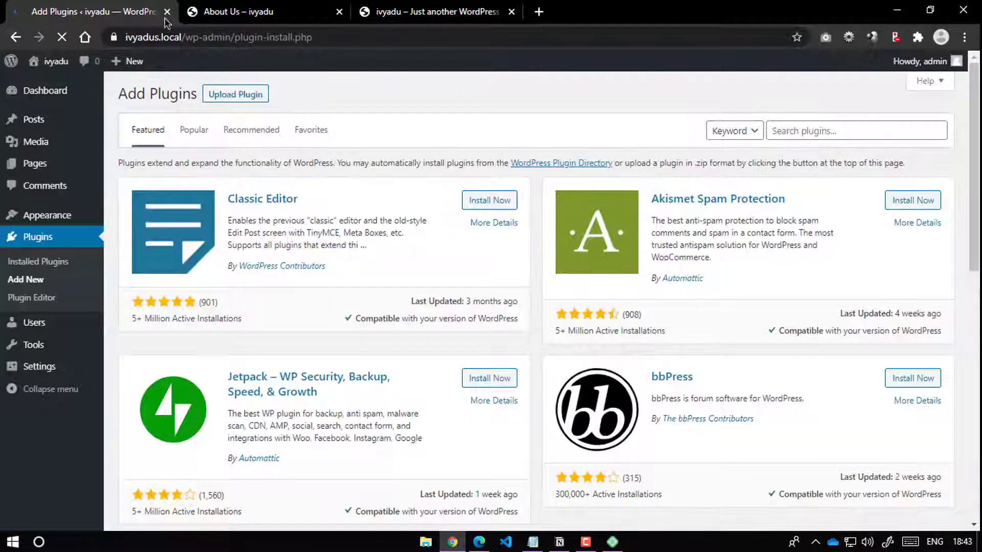
Step: Search plugins for 'contact form', glancing at the live Contact Us page meanwhile
left_click(787, 134)
type("c")
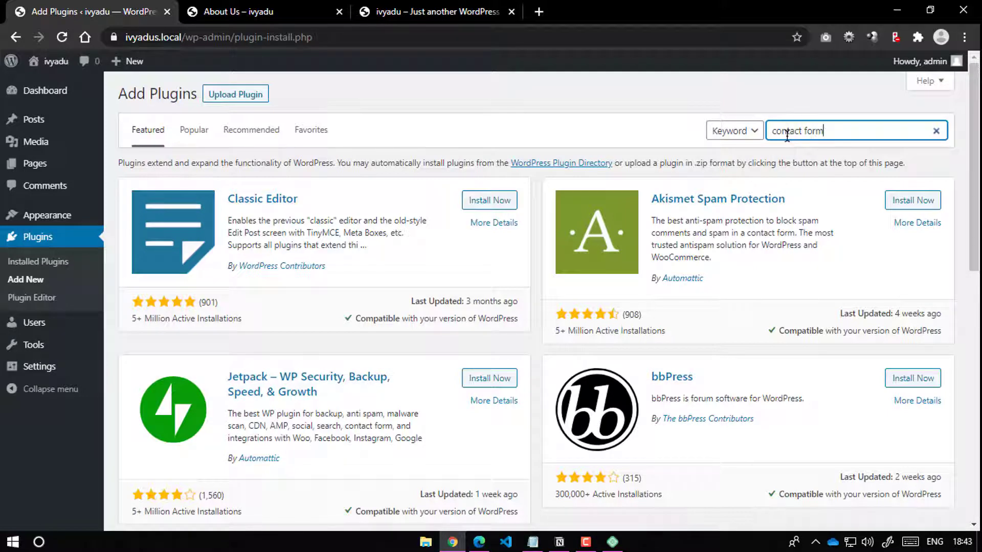
type("ontact form")
left_click(310, 5)
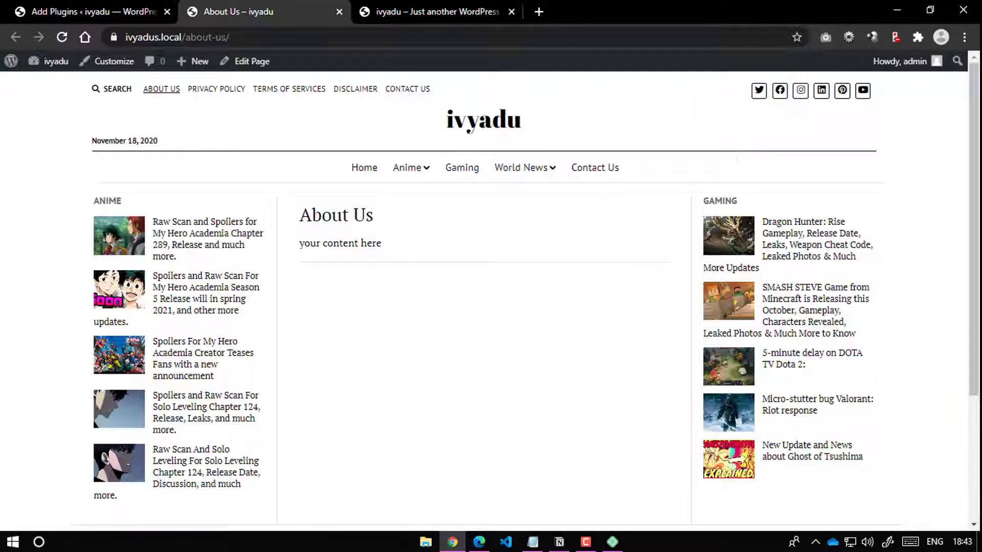
left_click(407, 90)
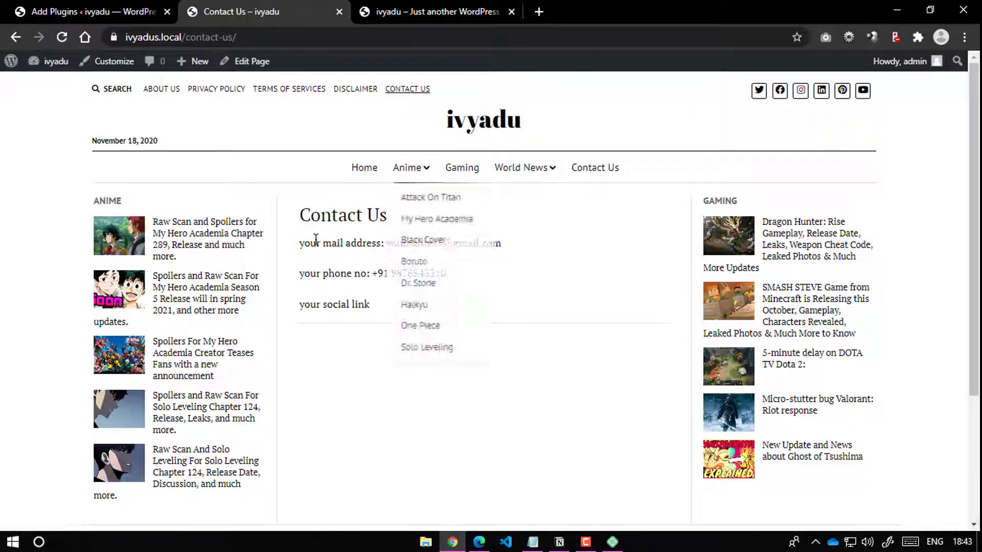
left_click_drag(305, 247, 450, 277)
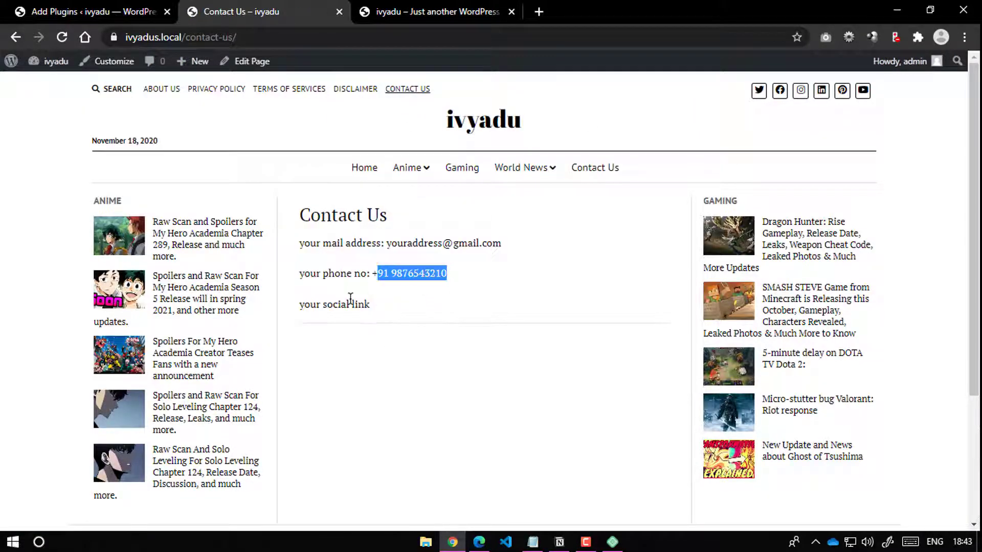
left_click(368, 298)
left_click(131, 11)
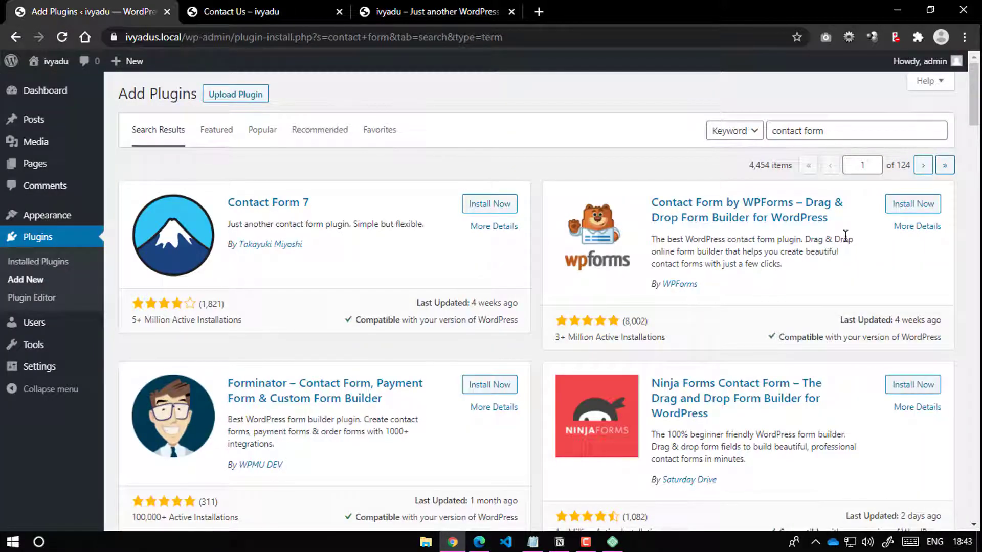
Step: Install and activate the Contact Form 7 plugin
left_click(492, 205)
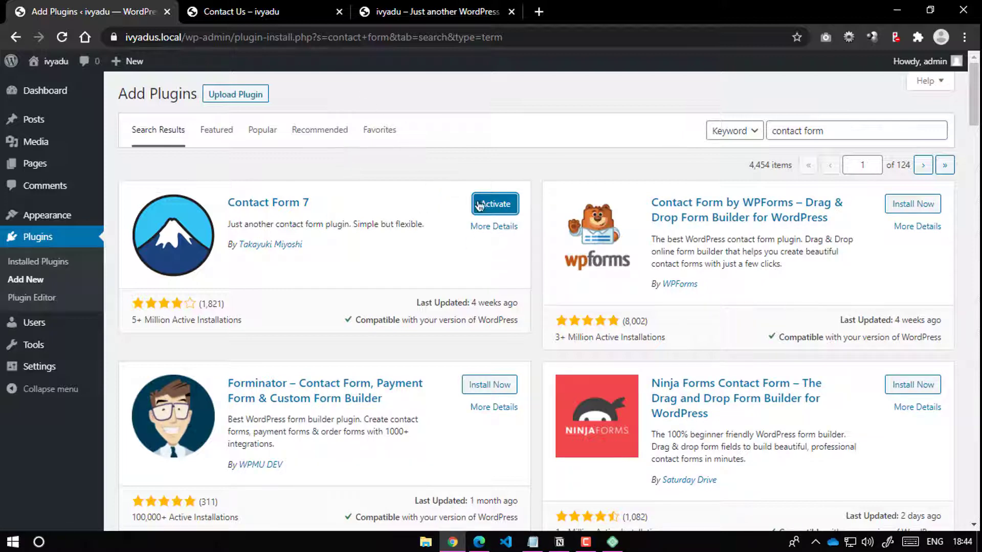
left_click(479, 205)
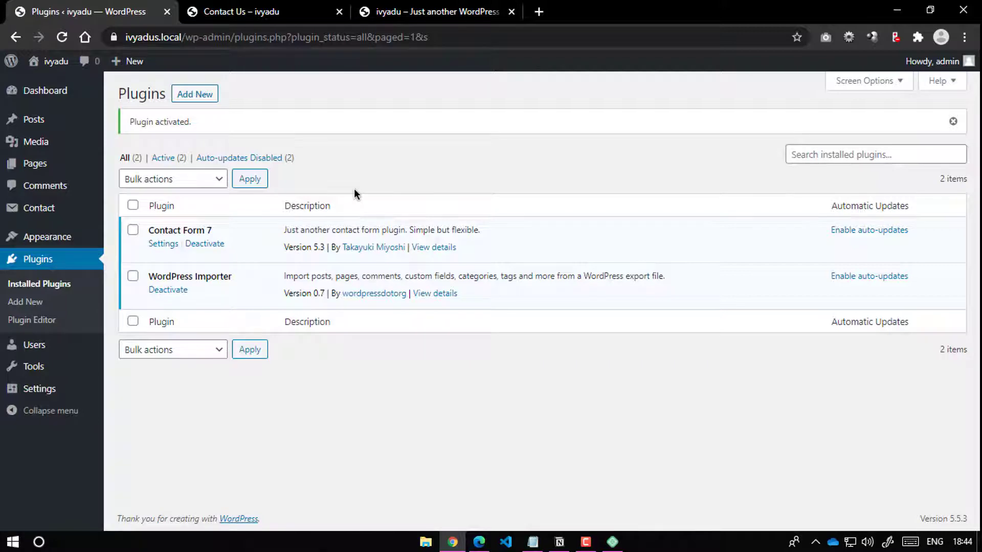
left_click(253, 6)
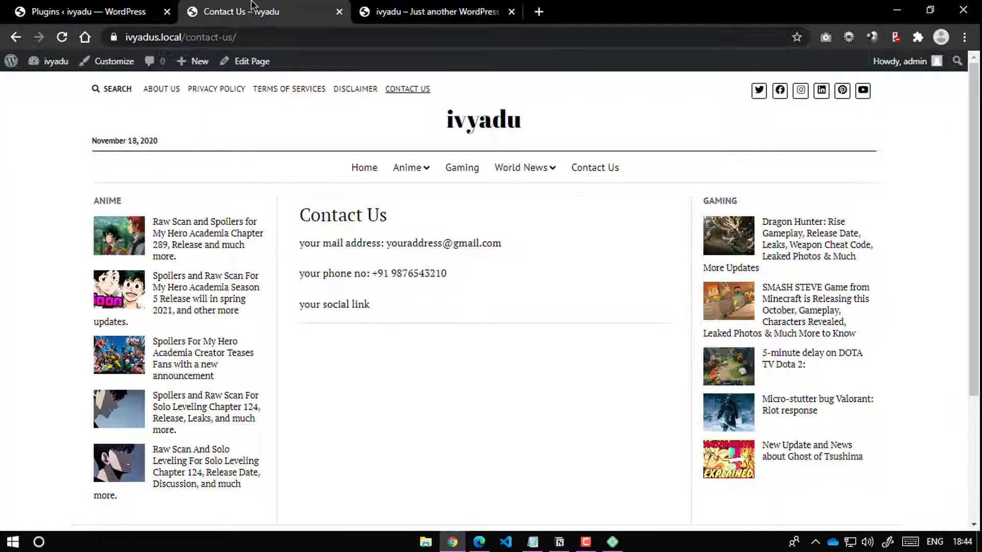
left_click(131, 11)
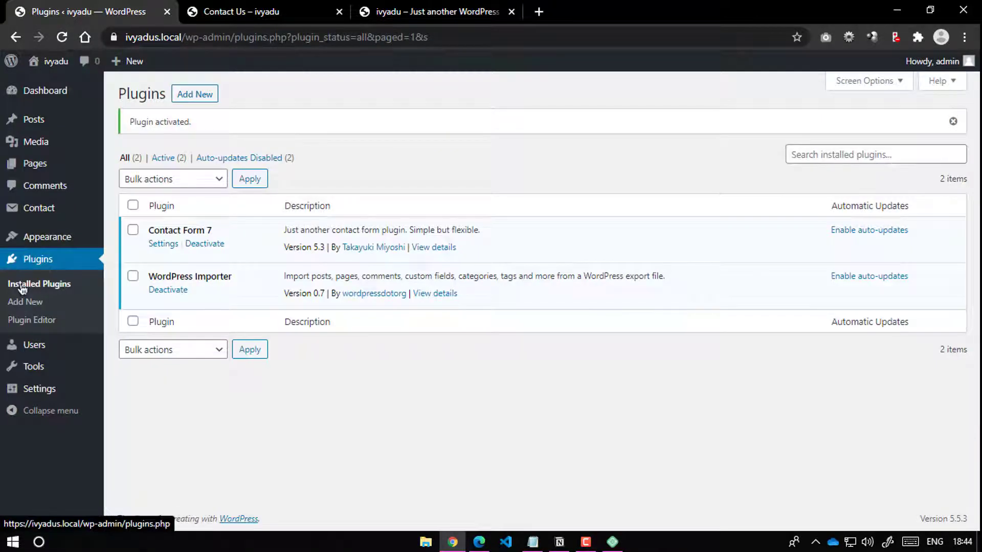
mouse_move(40, 405)
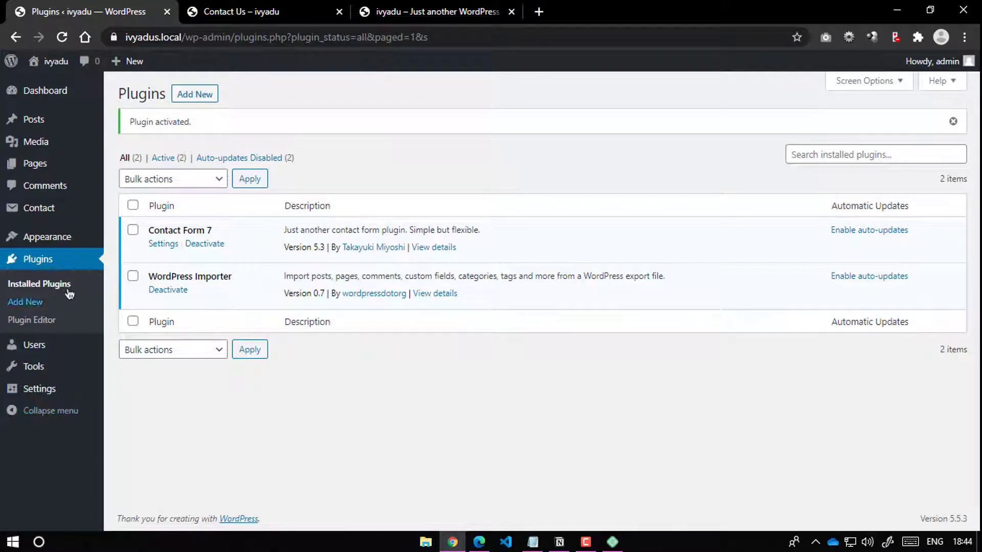
Step: In Contact Form 7 settings, dismiss the notice and select the Contact form 1 shortcode
left_click(164, 245)
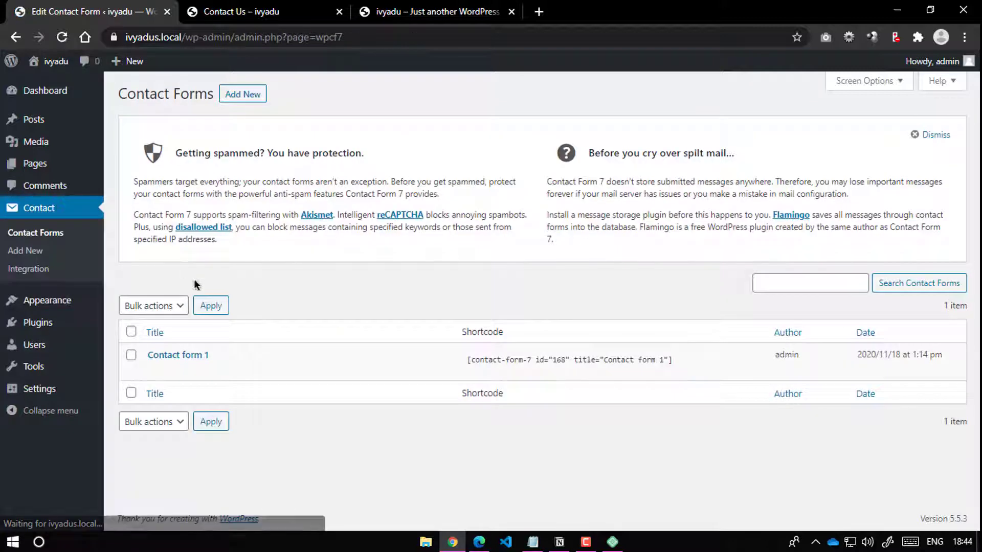
left_click(932, 135)
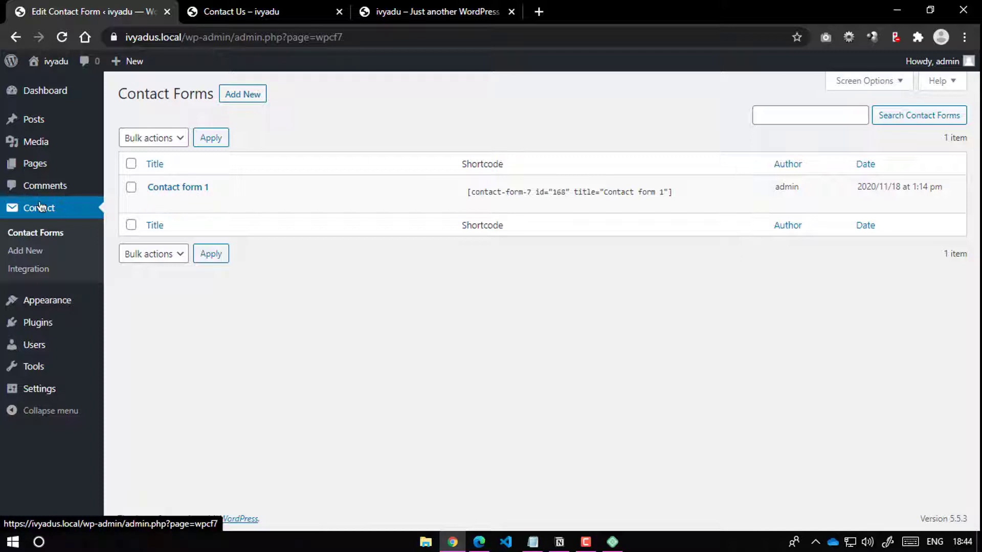
left_click(573, 190)
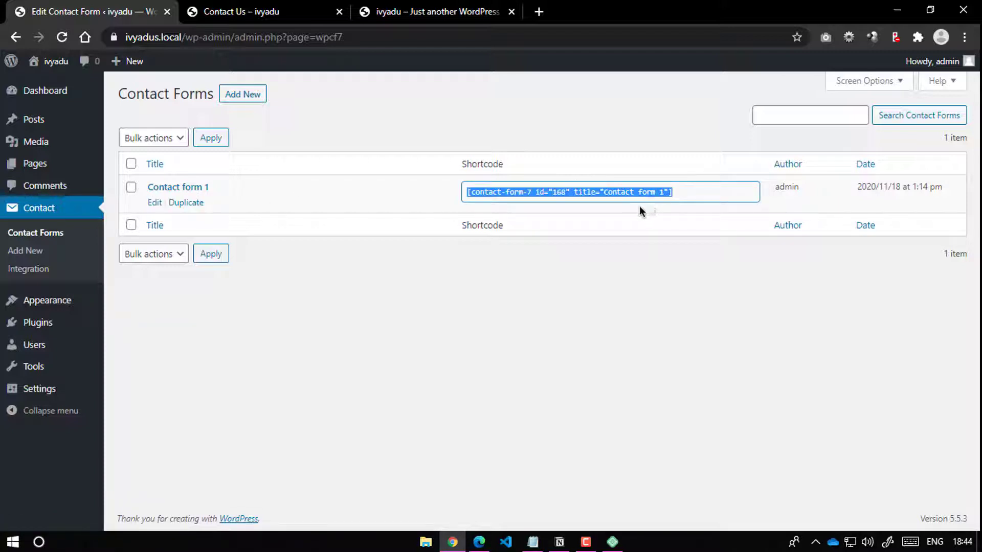
left_click(441, 311)
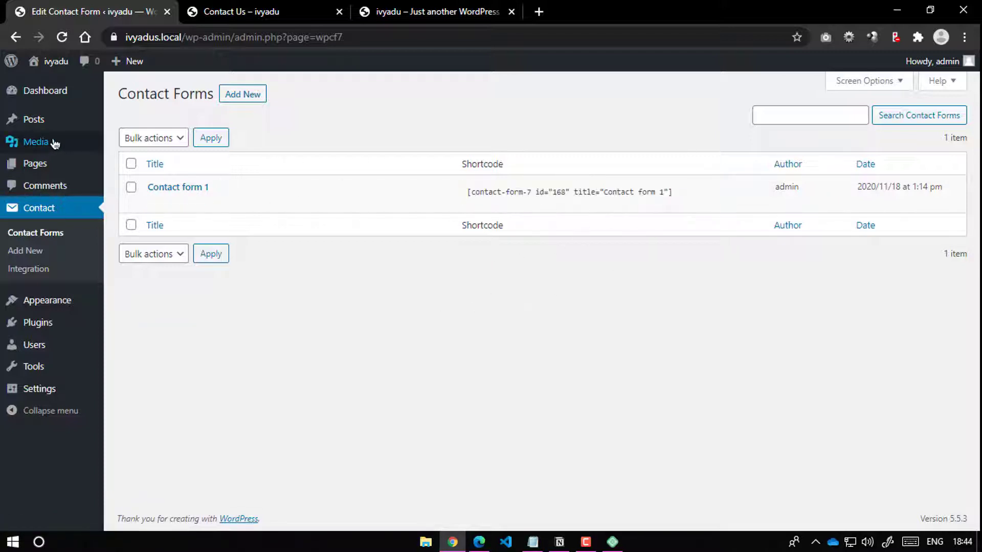
Step: Edit the Contact Us page and select its 'your social link' line
mouse_move(30, 119)
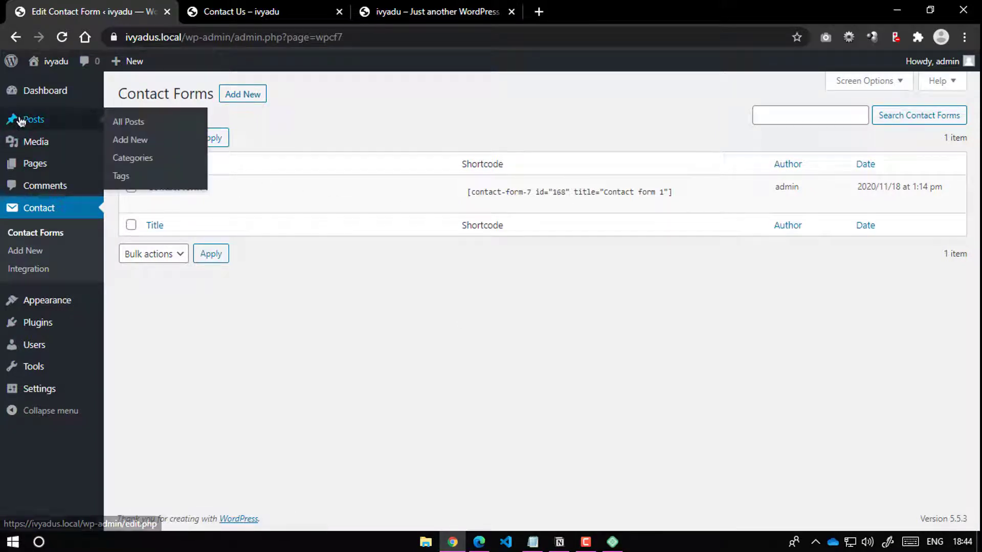
left_click(36, 168)
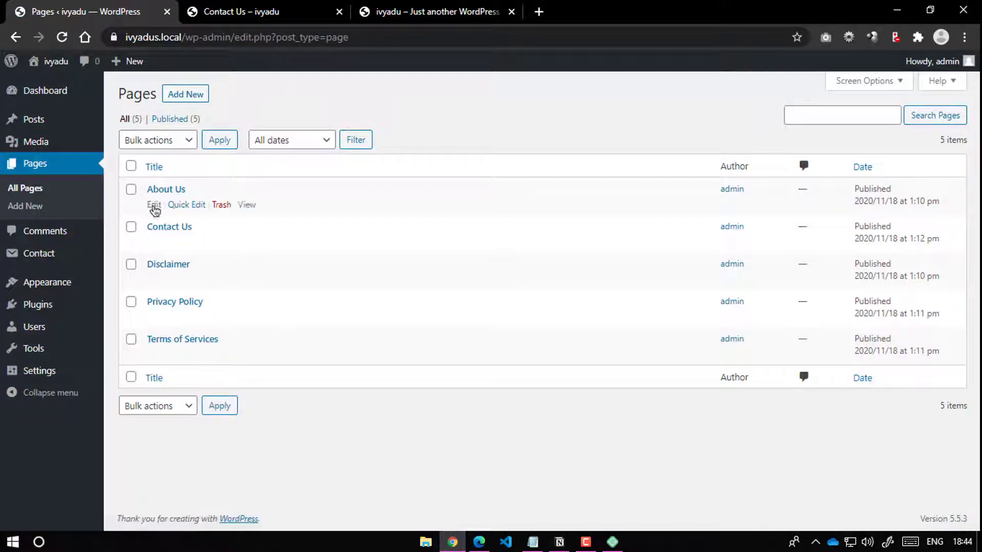
left_click(149, 244)
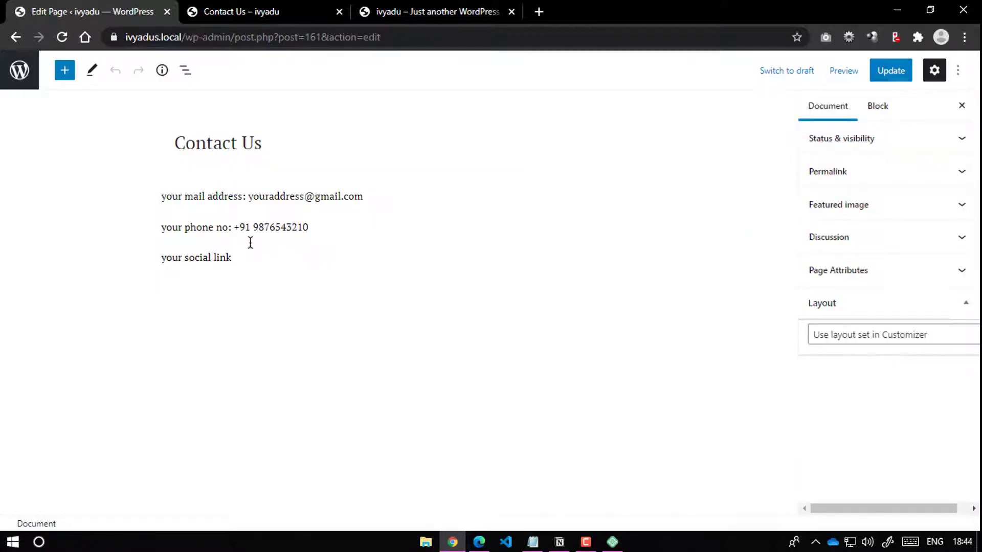
left_click(245, 257)
left_click_drag(245, 266, 123, 260)
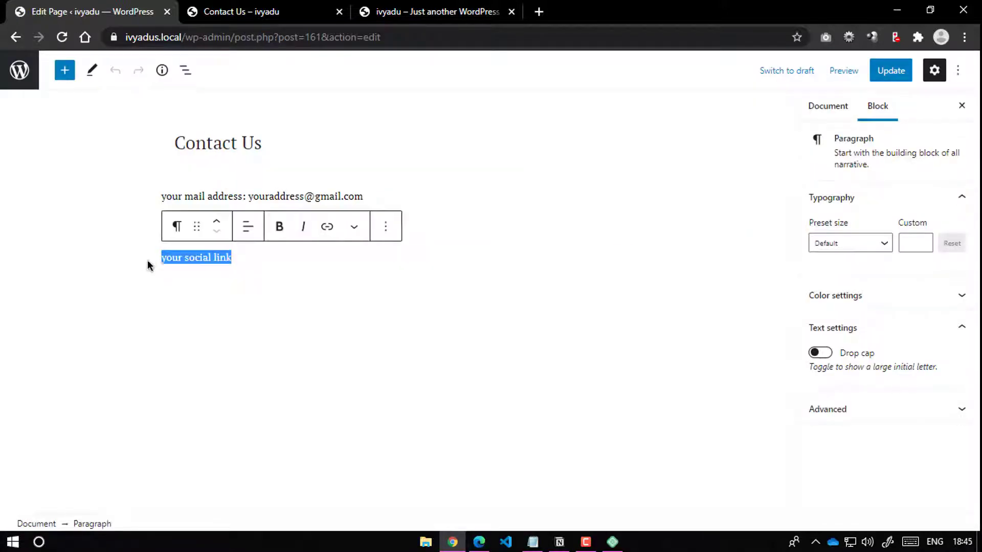
Step: Replace the social-link line with a Contact Form 7 block set to Contact form 1 and update
key("BackSpace")
key("ctrl+v")
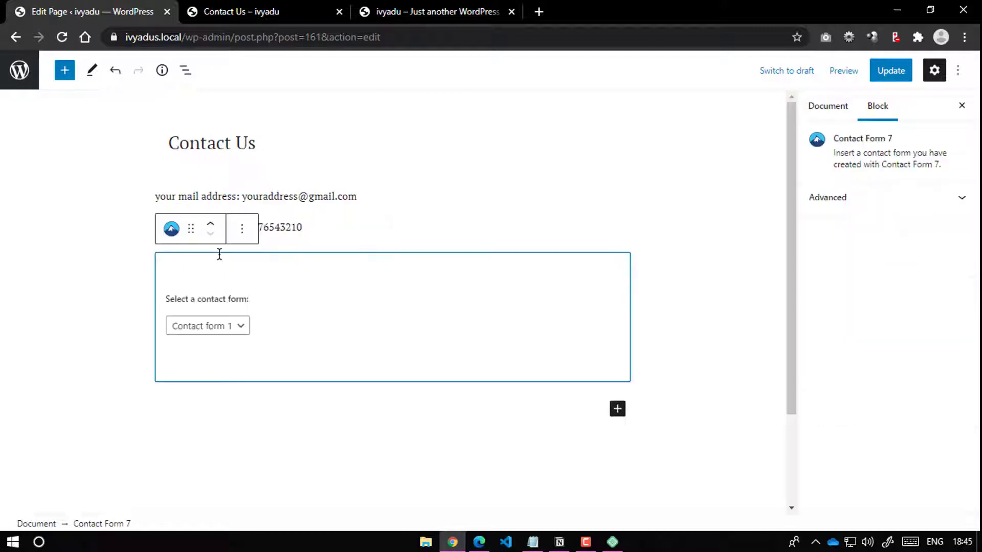
left_click(231, 332)
left_click(214, 341)
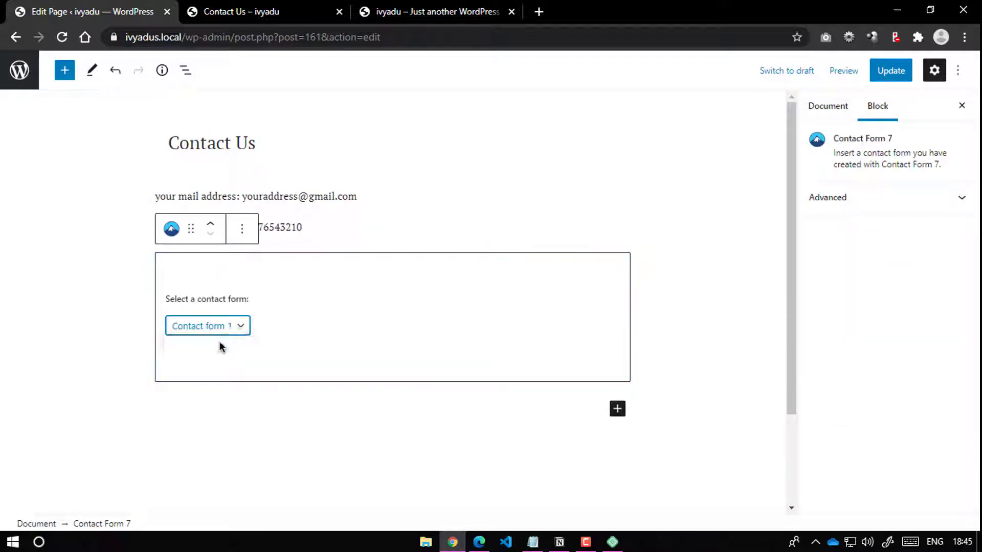
left_click(890, 72)
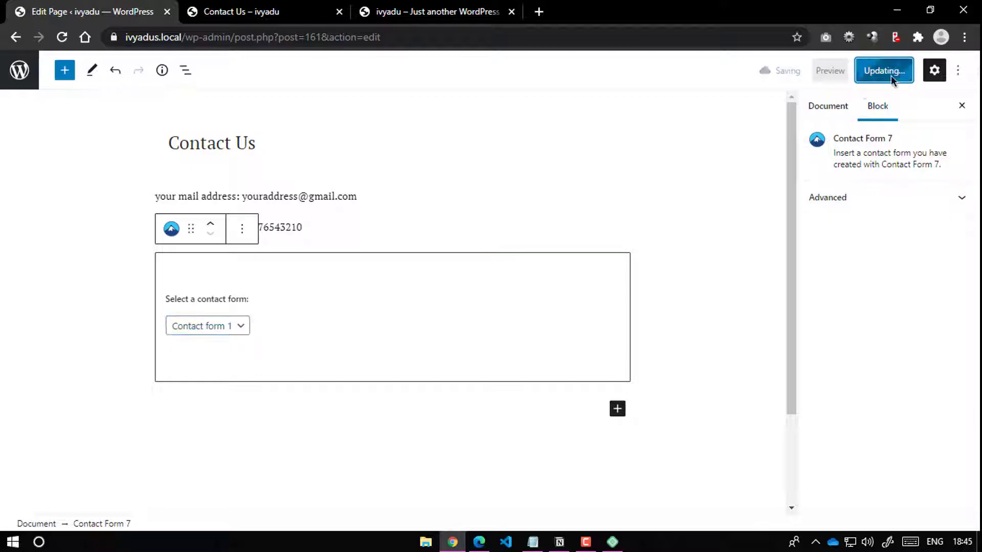
Step: Open the Contact Forms list, then reload the live Contact Us page to show the form
left_click(194, 14)
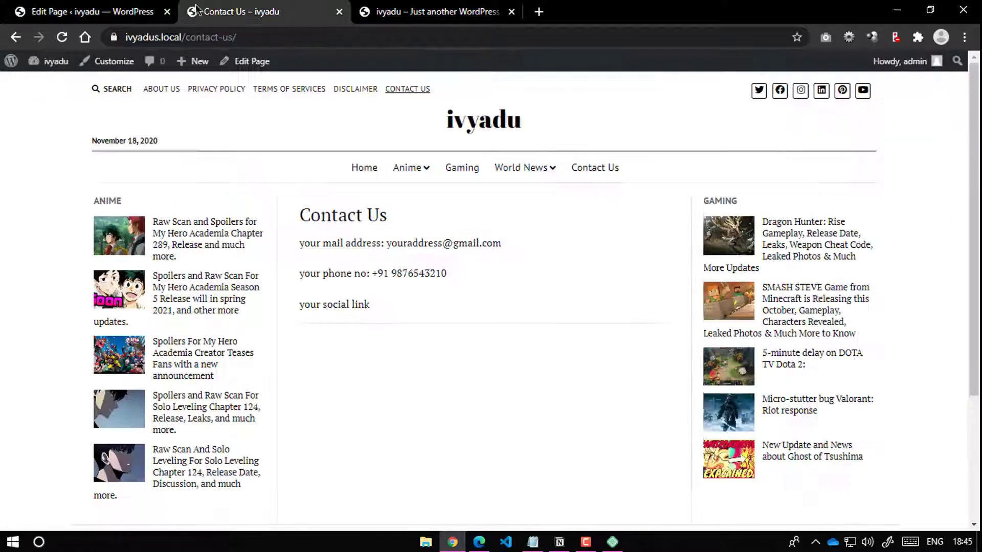
left_click(115, 11)
left_click(20, 70)
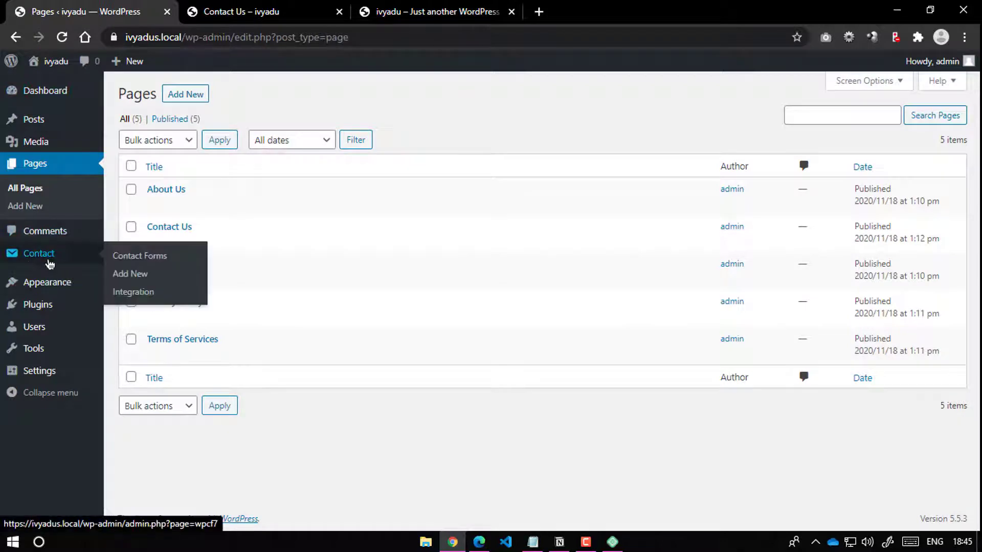
left_click(18, 262)
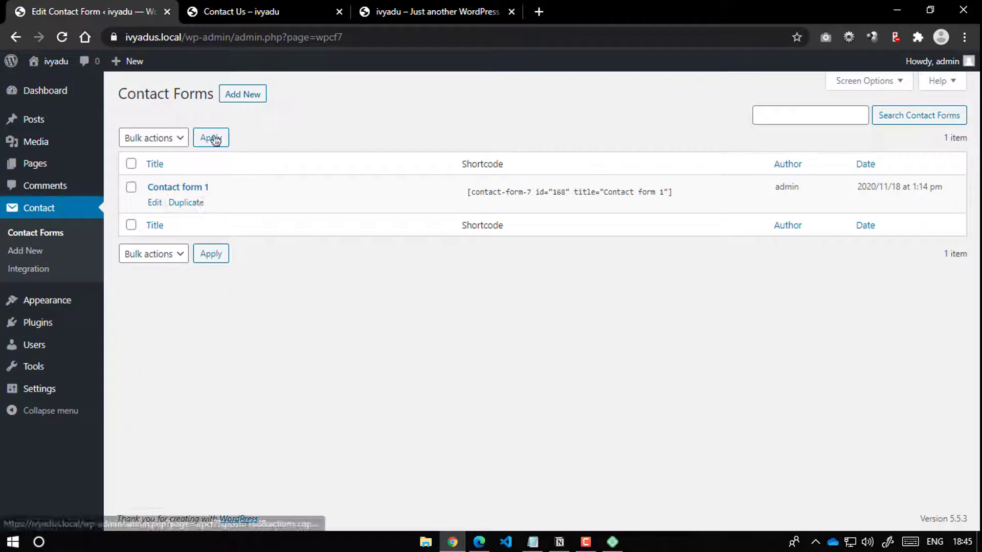
left_click(241, 11)
left_click(56, 40)
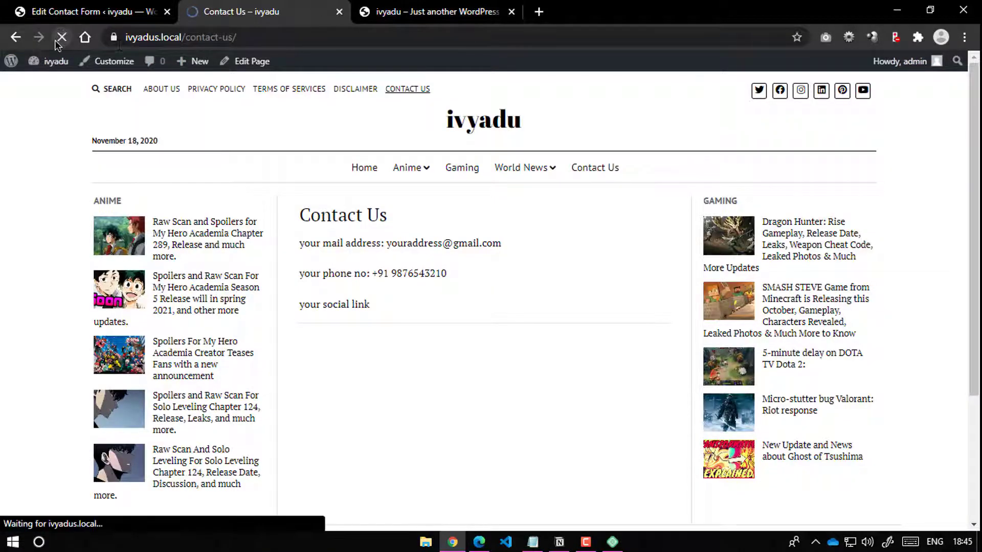
Step: Enter the sender's name and email in the Contact Us form
scroll(366, 292, "down", 4)
scroll(366, 279, "up", 3)
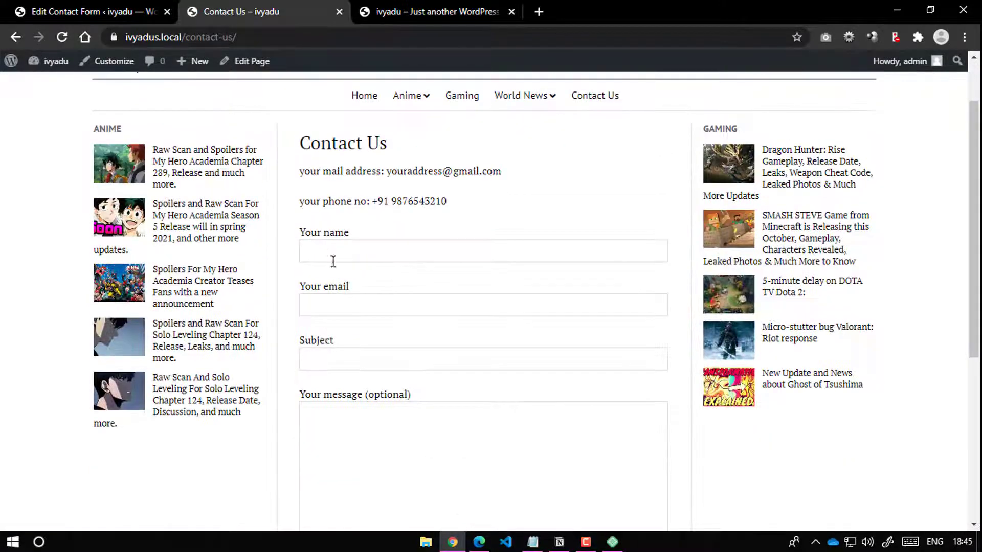
left_click(332, 257)
left_click(342, 303)
left_click(310, 340)
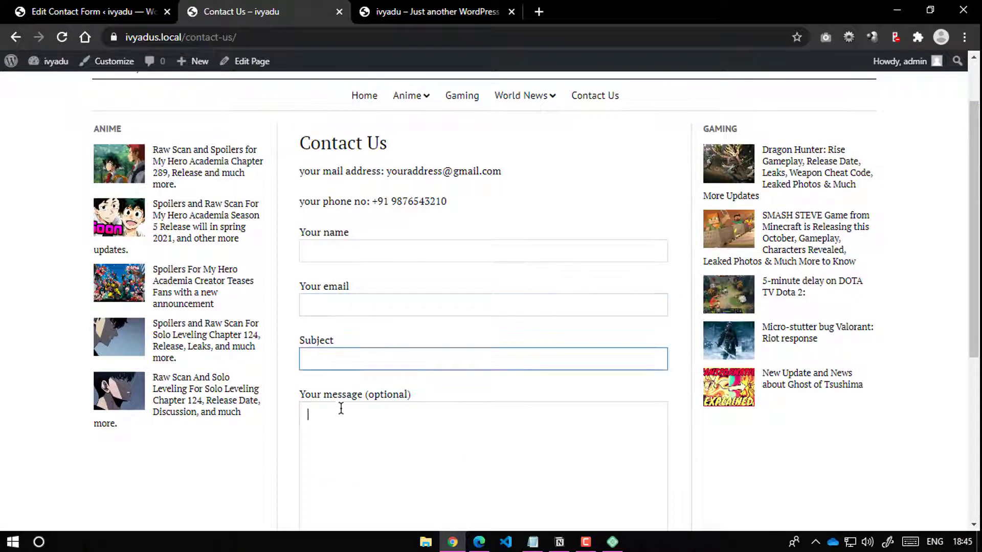
left_click(339, 406)
left_click(341, 258)
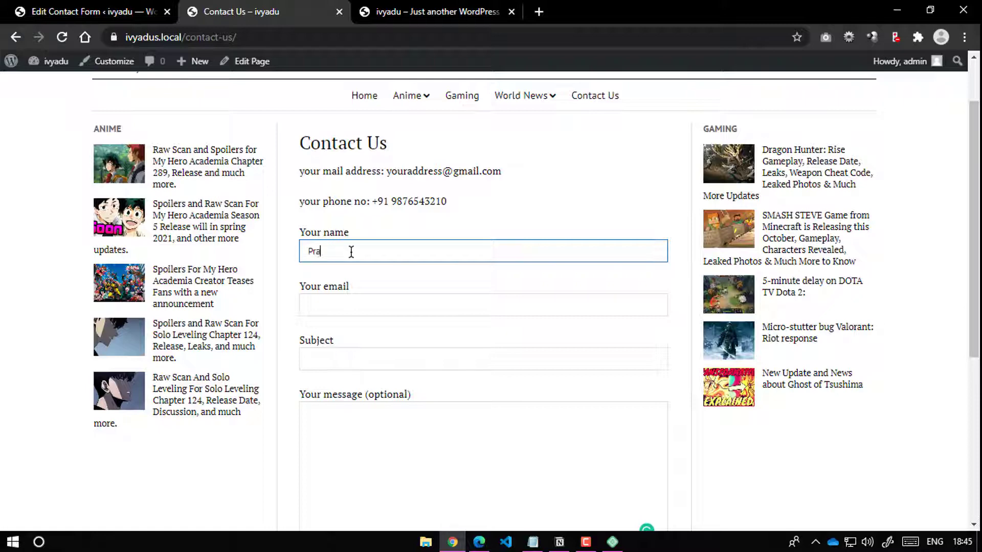
type("japati")
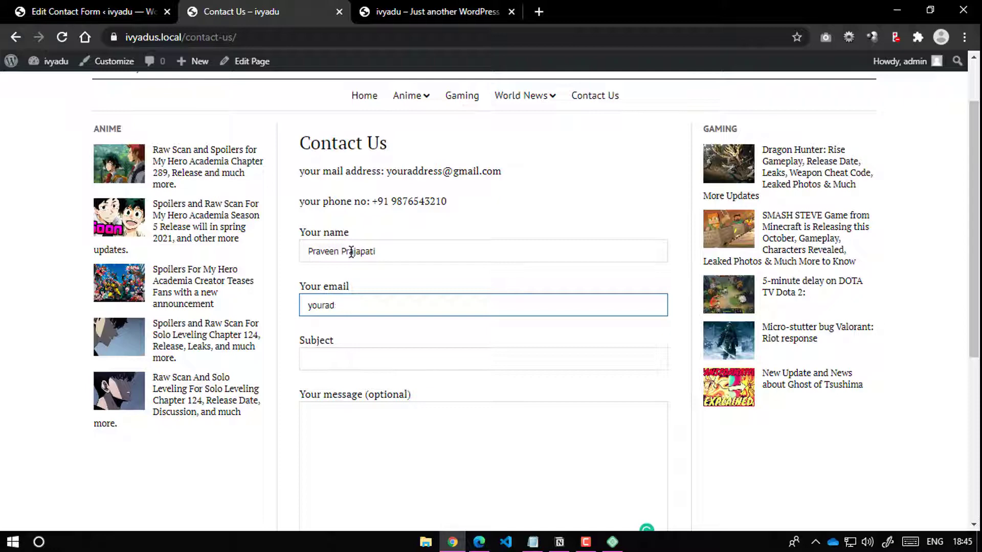
key("BackSpace")
key("BackSpace")
key("BackSpace")
key("BackSpace")
key("BackSpace")
key("BackSpace")
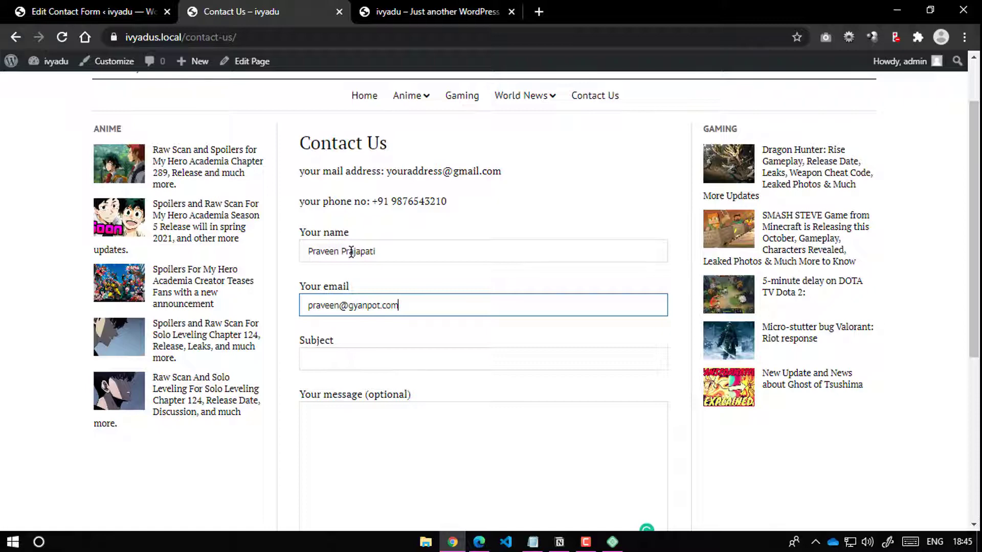
Step: Set the subject to 'your message title here' and the message to 'write your message here'
left_click(356, 350)
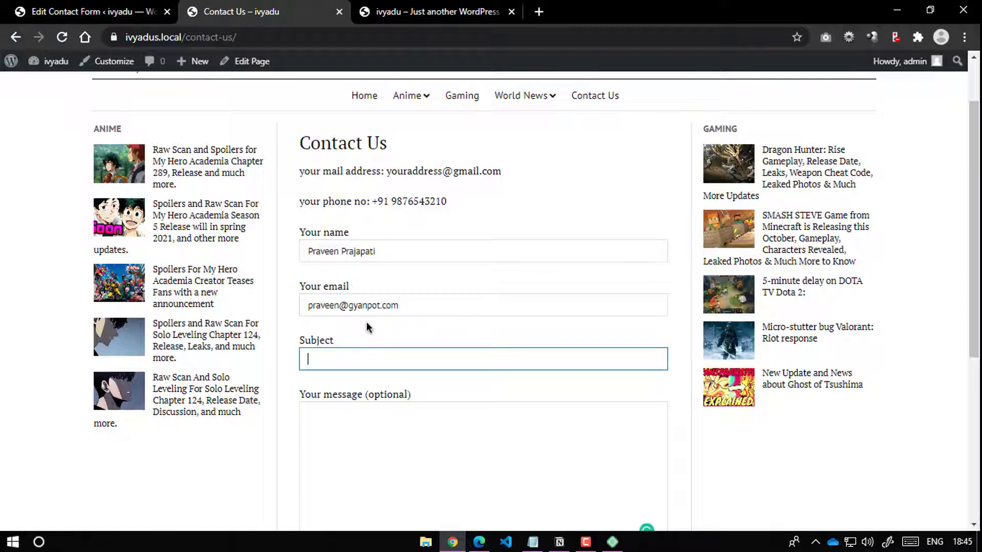
type("your message titl")
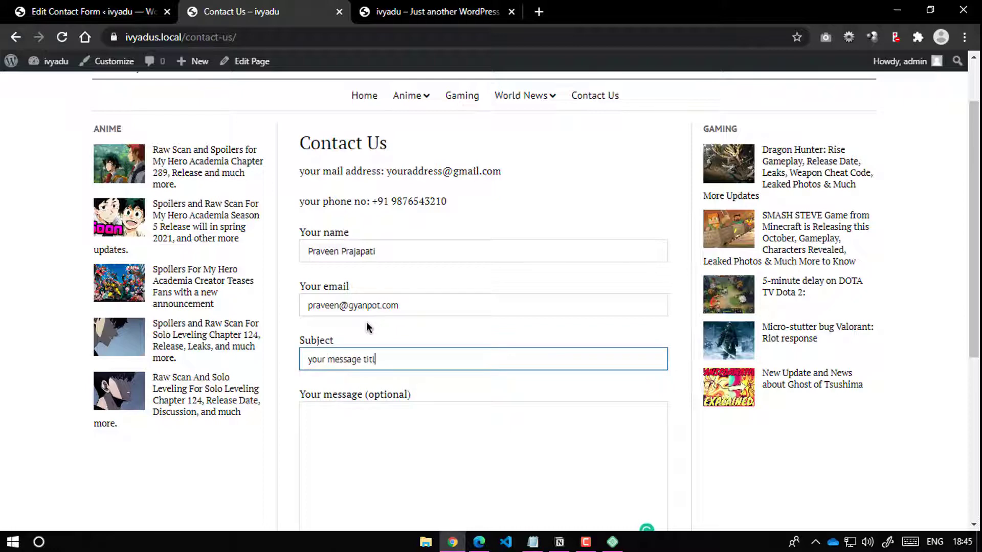
type("e here")
left_click(407, 404)
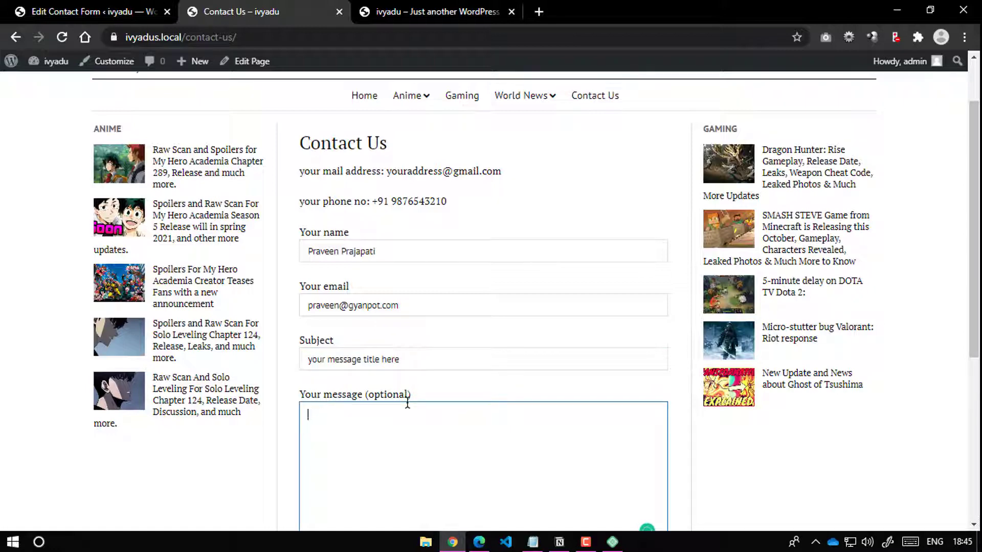
type("write your message here")
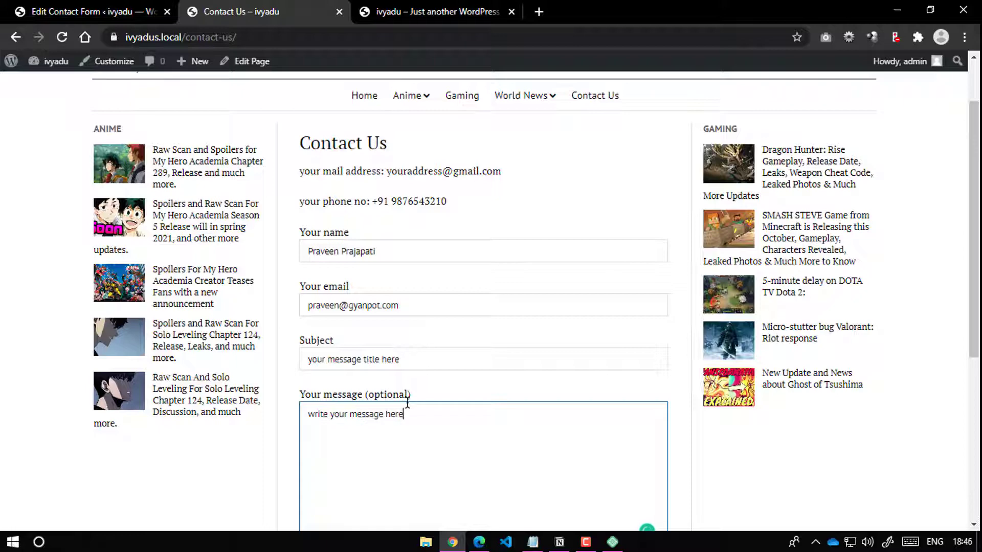
Step: Submit the test message, then go back to the Contact Forms list tab
scroll(511, 368, "down", 4)
left_click(323, 375)
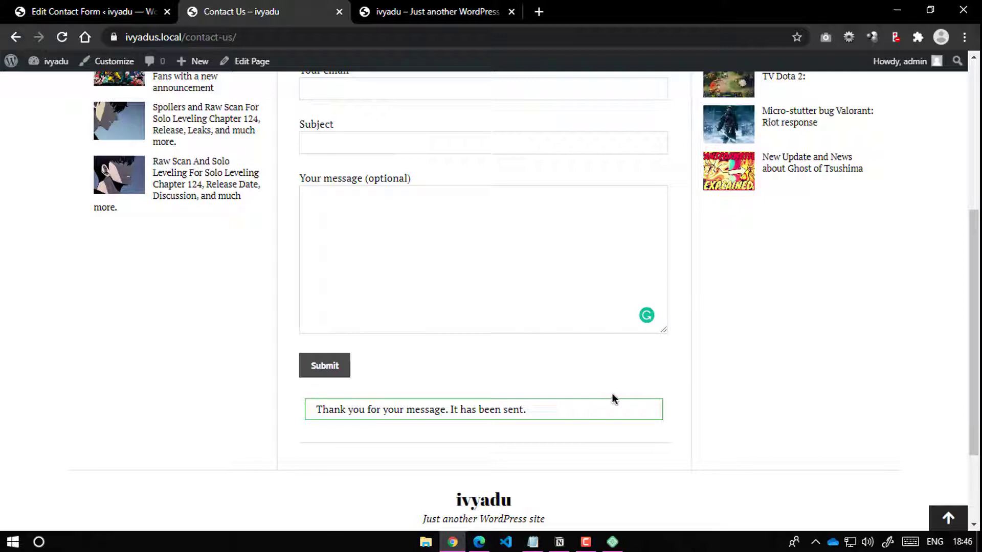
left_click(72, 12)
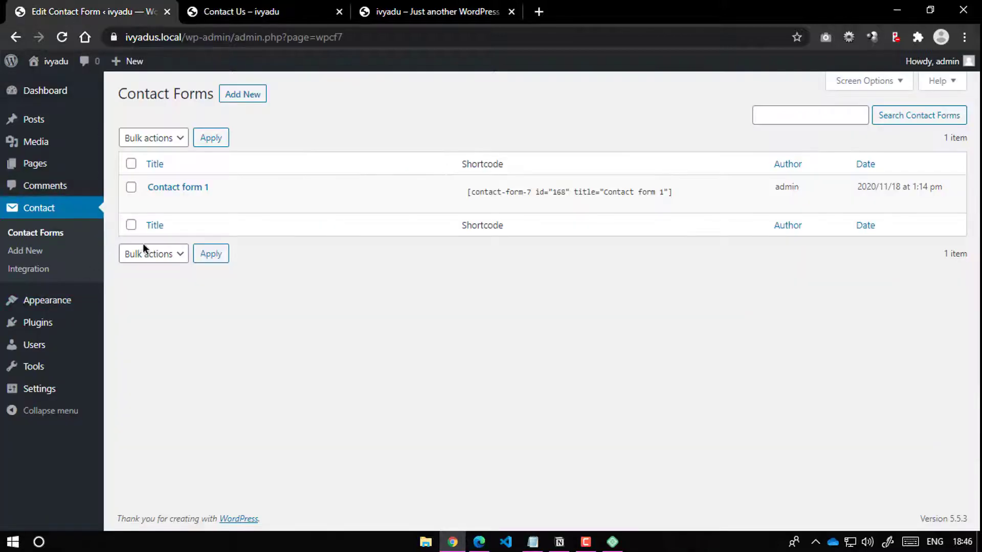
Step: Review the Contact Integration page and return to Contact Forms, then open the ivyadu home page
left_click(48, 270)
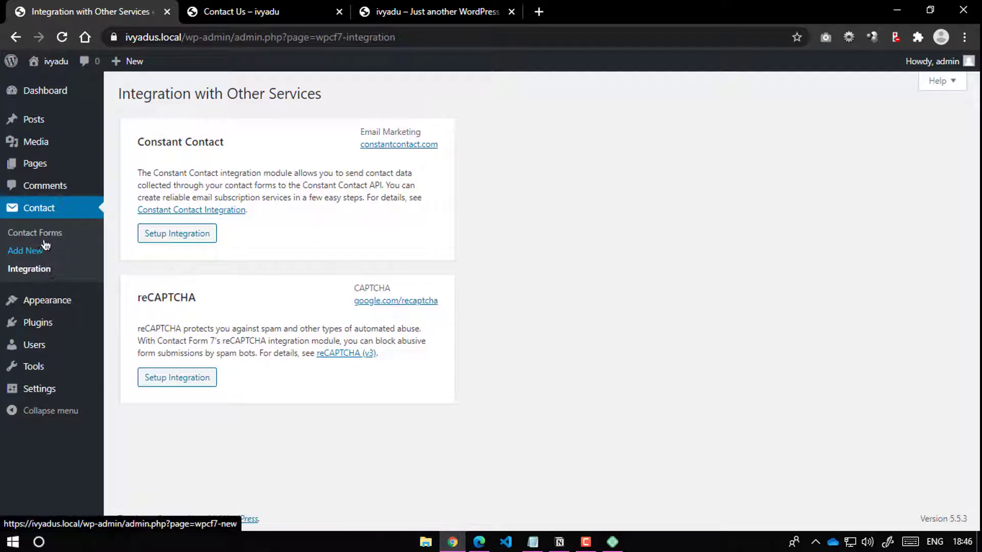
left_click(40, 233)
mouse_move(46, 391)
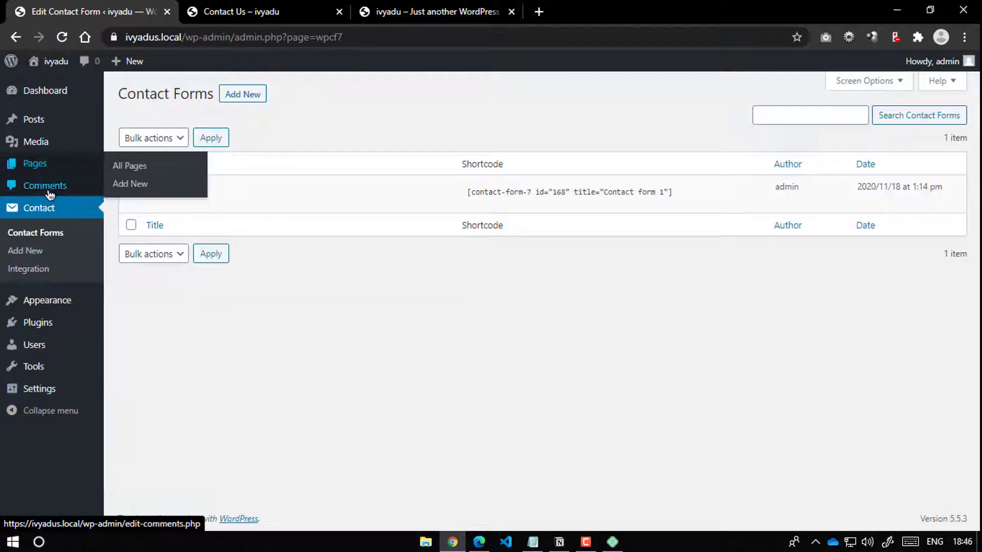
key("ctrl+Tab")
scroll(401, 259, "up", 6)
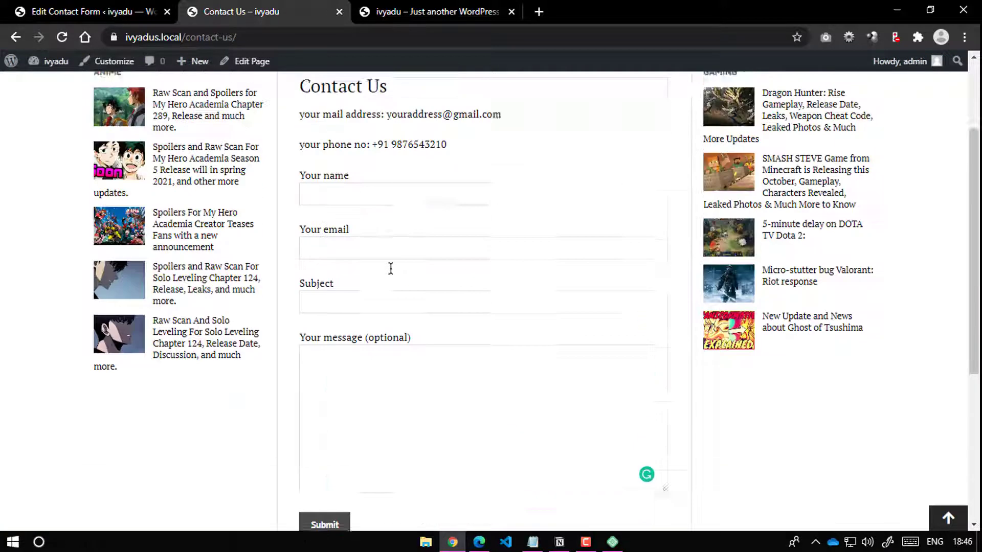
left_click(473, 123)
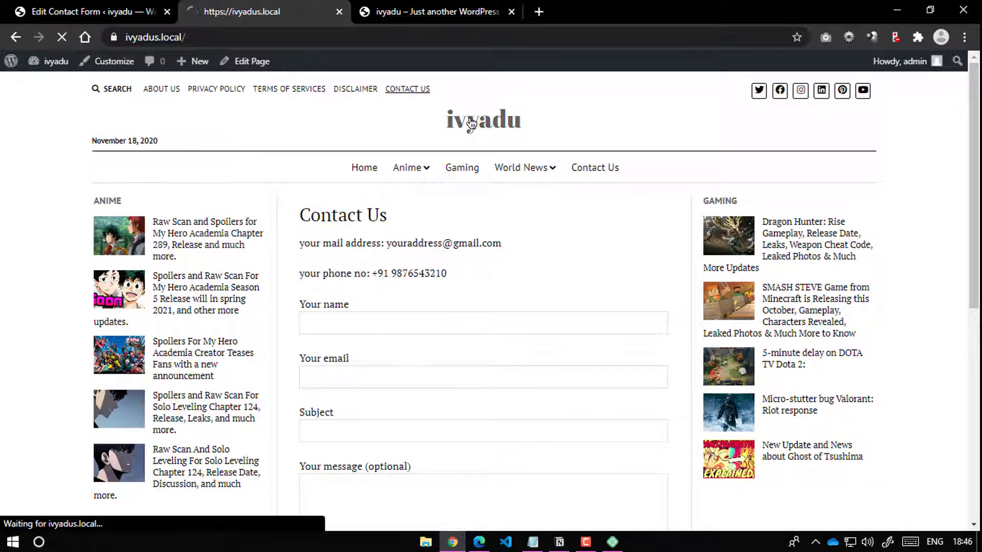
left_click(58, 5)
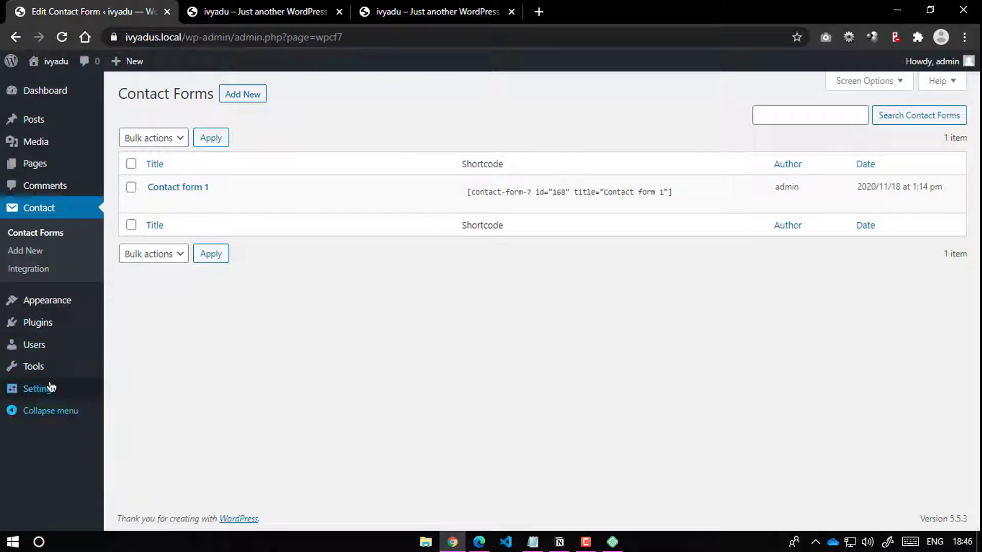
left_click(240, 11)
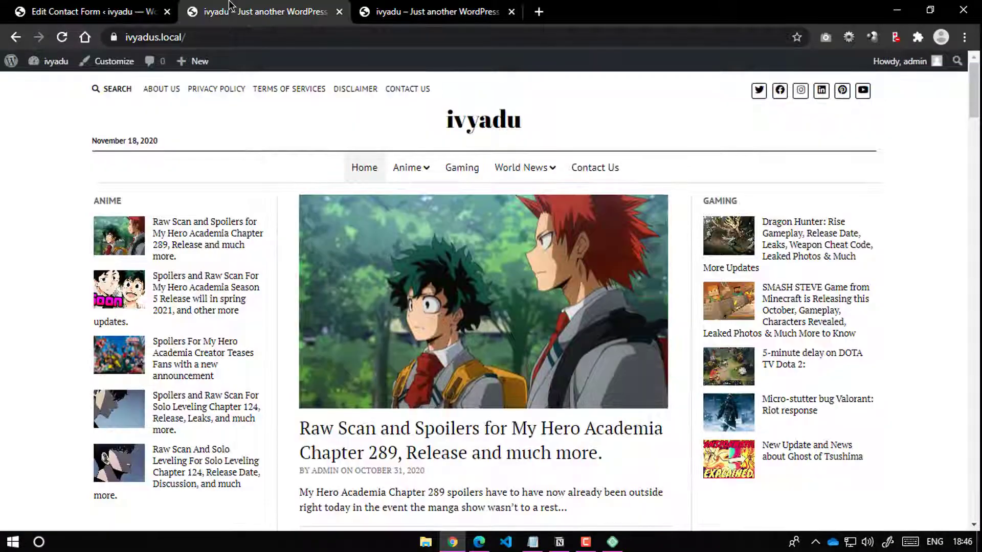
Step: Browse the home page and its Terms of Services and Contact Us pages
scroll(239, 237, "down", 10)
scroll(288, 252, "up", 10)
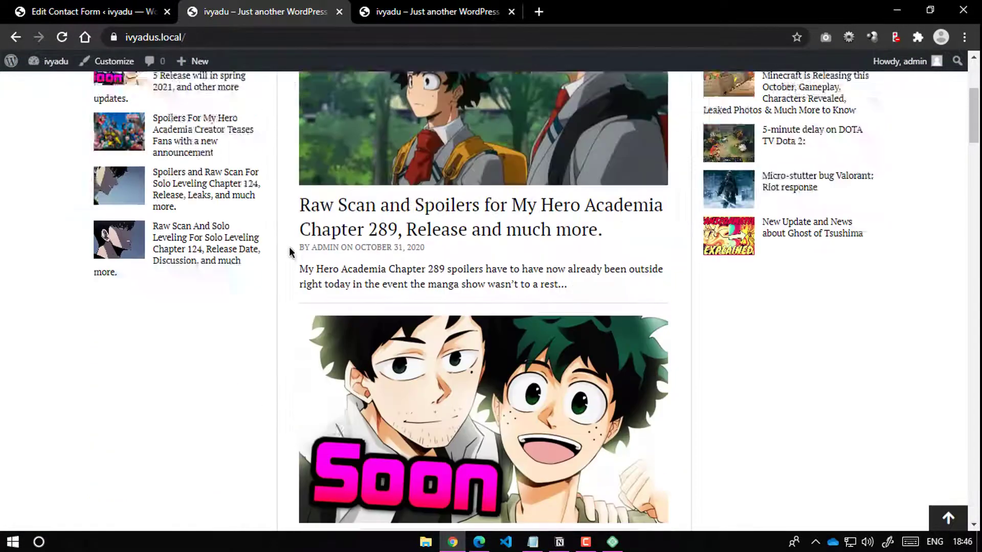
scroll(266, 276, "down", 5)
scroll(647, 251, "down", 5)
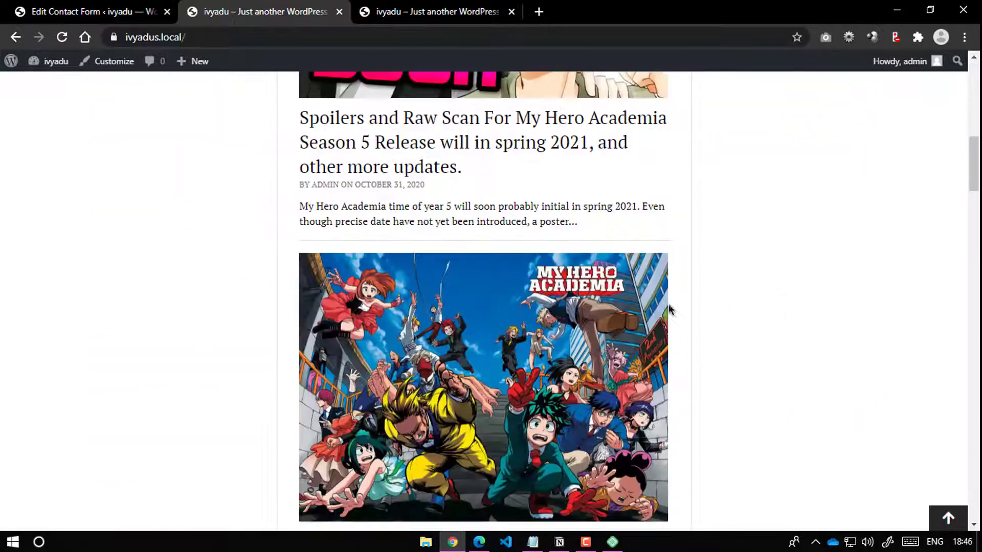
scroll(665, 307, "up", 10)
scroll(418, 268, "down", 20)
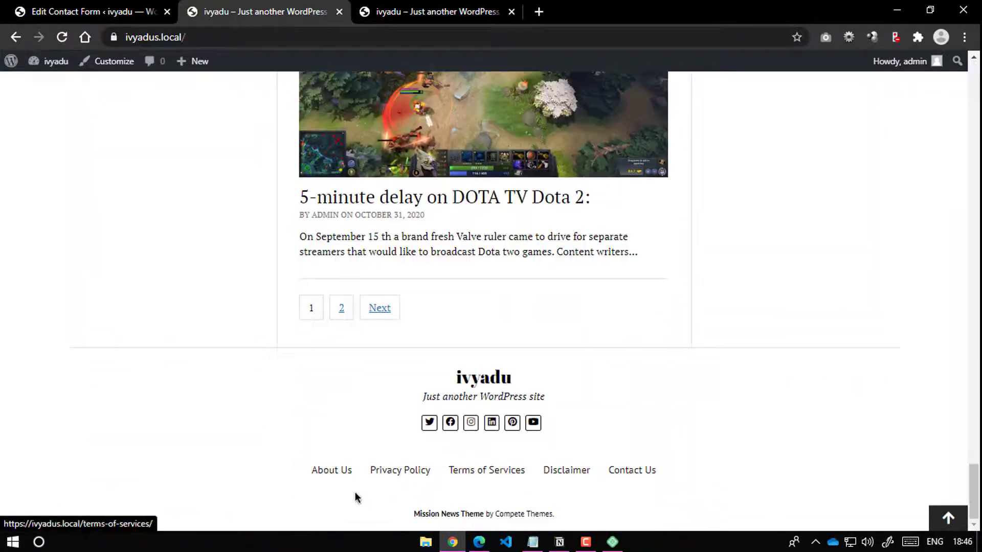
left_click(474, 471)
scroll(546, 496, "down", 4)
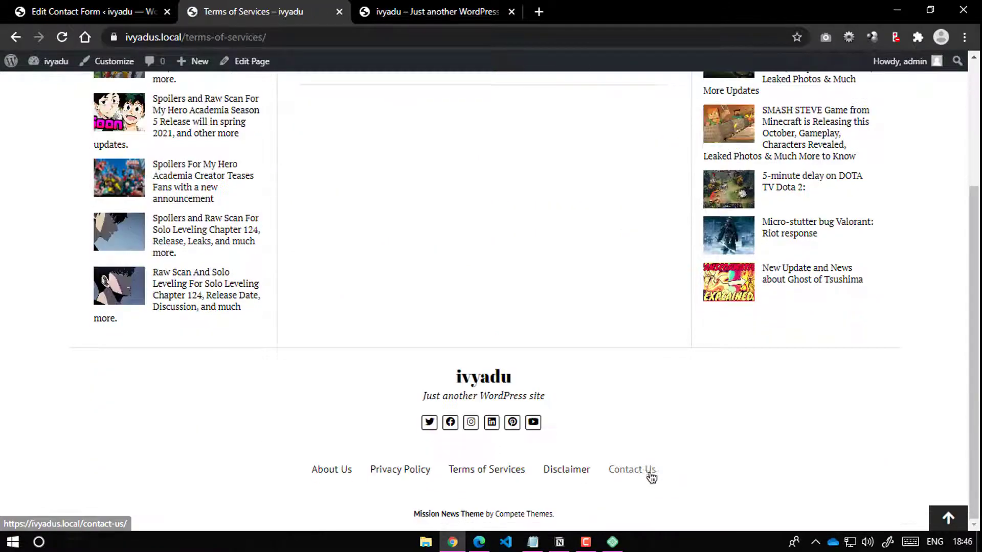
left_click(647, 479)
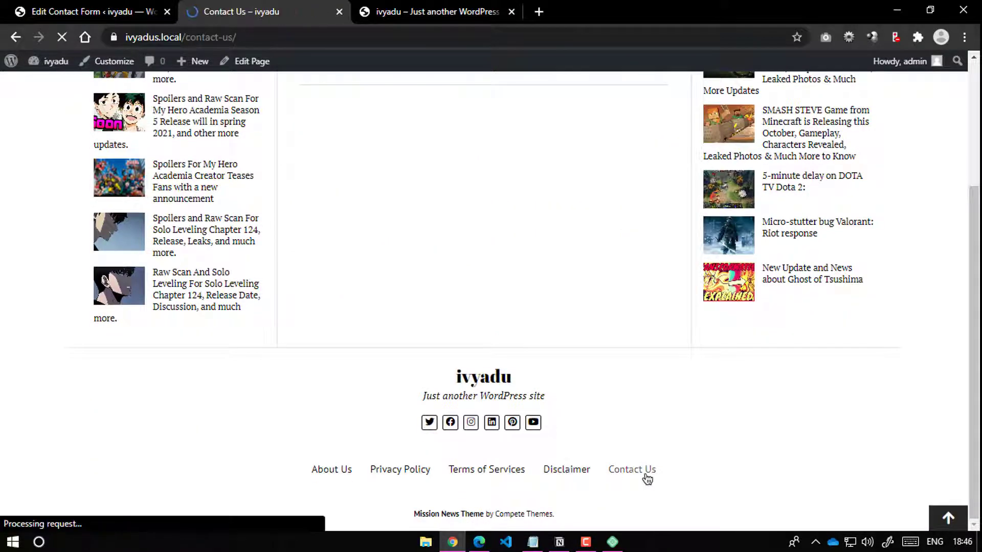
scroll(460, 345, "down", 7)
scroll(616, 259, "up", 7)
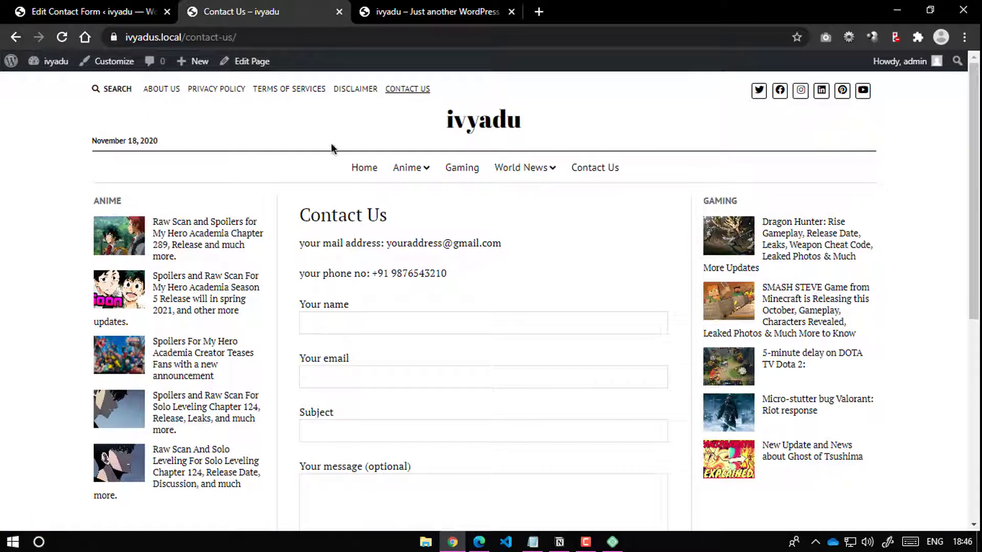
Step: Search the site for 'anime' and scroll through the two matching results
left_click(115, 88)
type("anime")
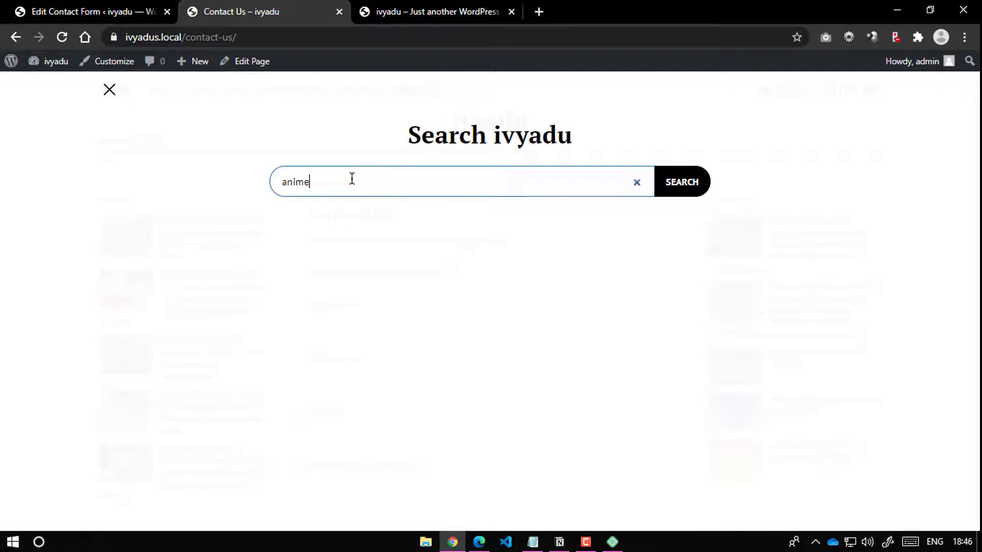
key("Return")
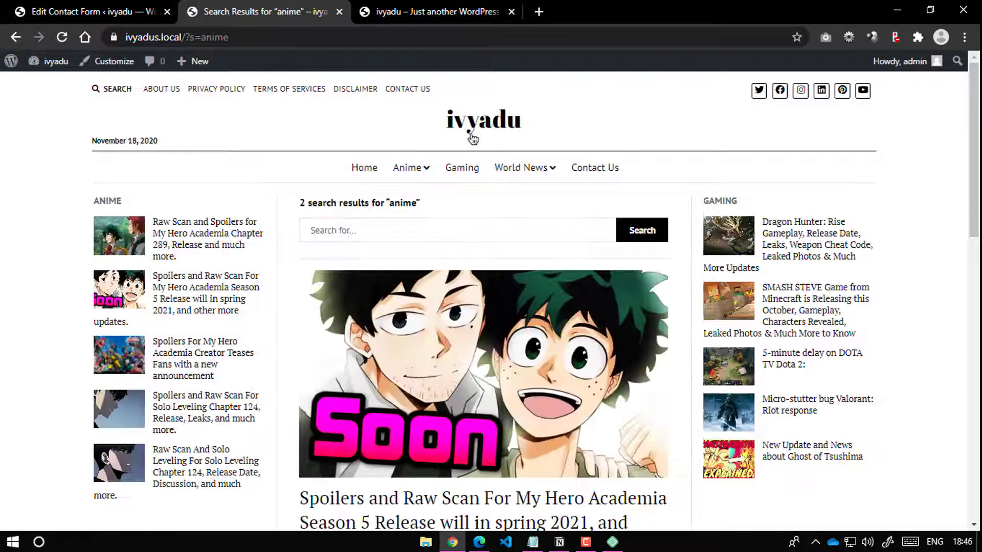
scroll(460, 265, "down", 8)
scroll(473, 202, "up", 8)
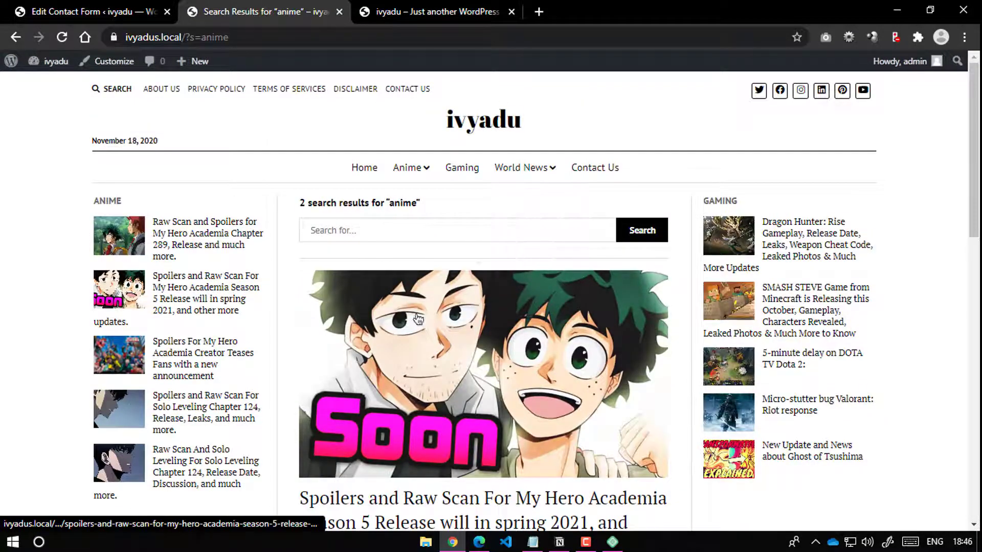
scroll(445, 296, "down", 15)
scroll(443, 299, "up", 15)
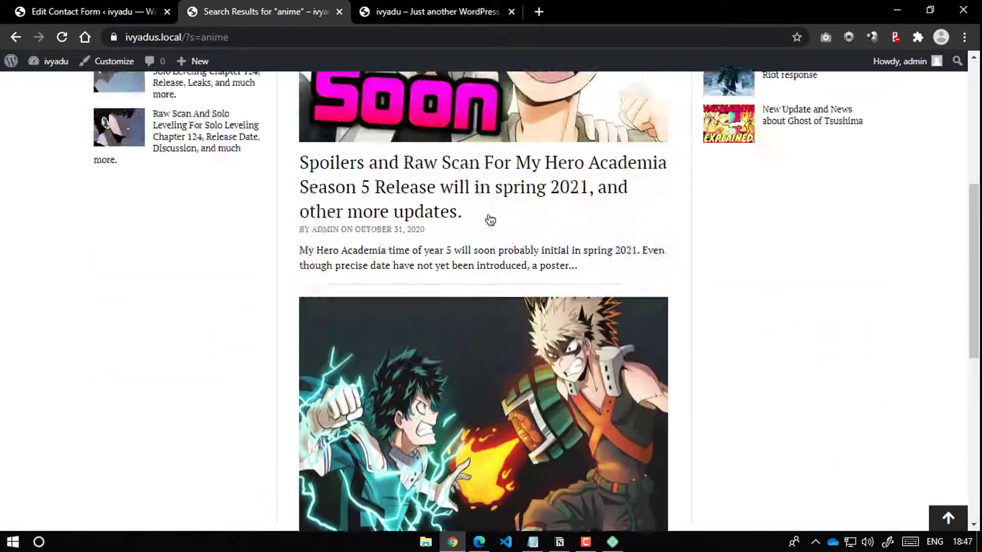
scroll(185, 384, "down", 3)
scroll(253, 276, "down", 8)
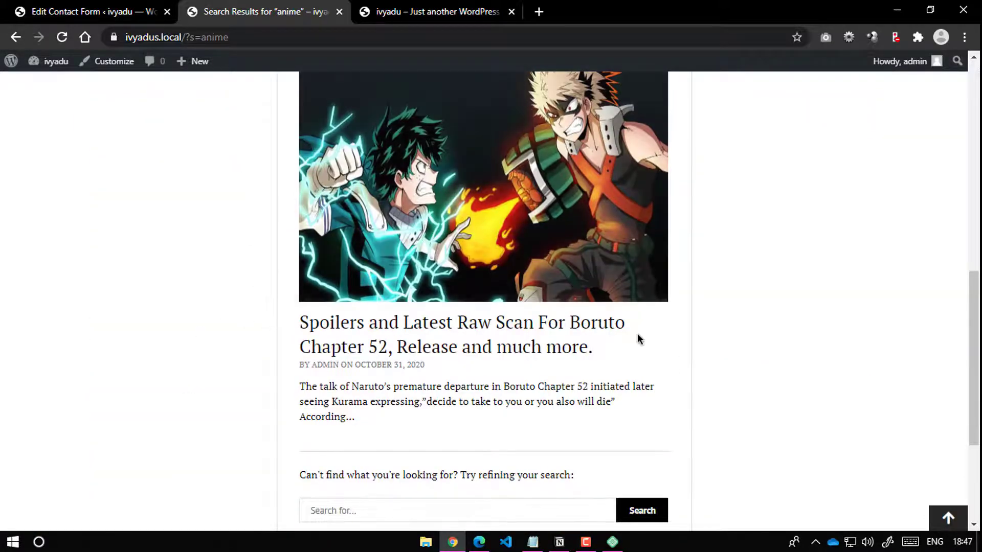
scroll(637, 333, "up", 7)
scroll(468, 301, "down", 6)
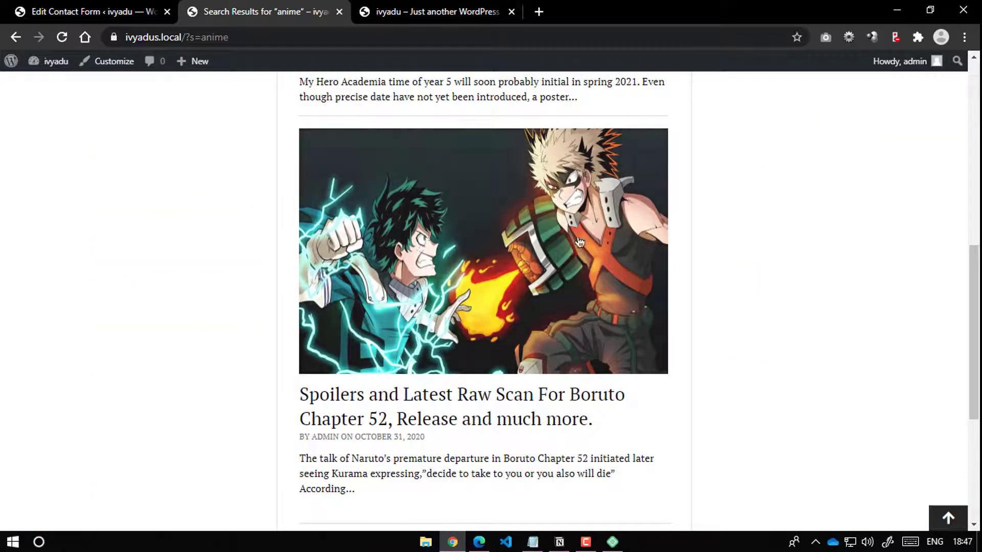
scroll(537, 240, "up", 4)
Step: Open the My Hero Academia Season 5 spoilers post, scroll to Leave a Reply, then return to admin
left_click(482, 222)
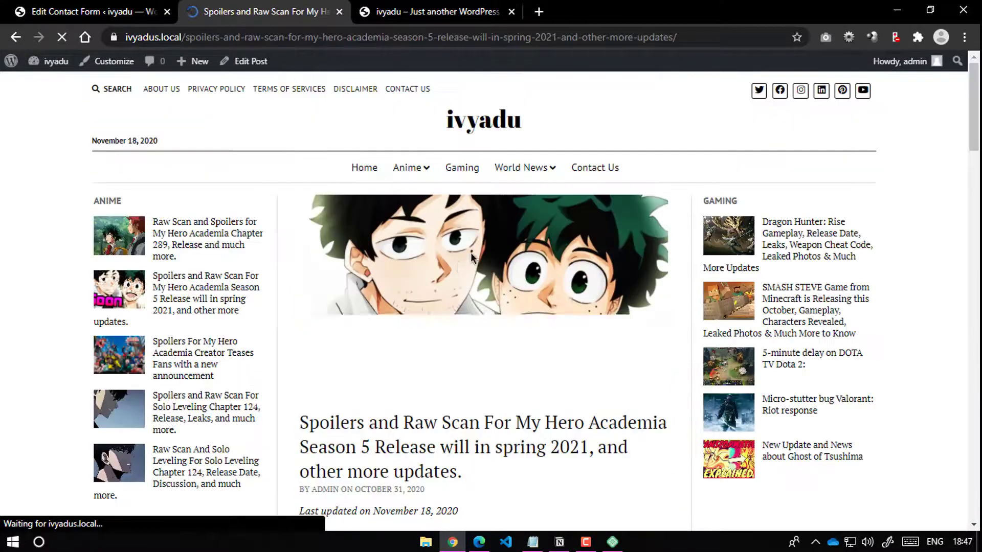
scroll(521, 268, "down", 10)
scroll(438, 263, "up", 5)
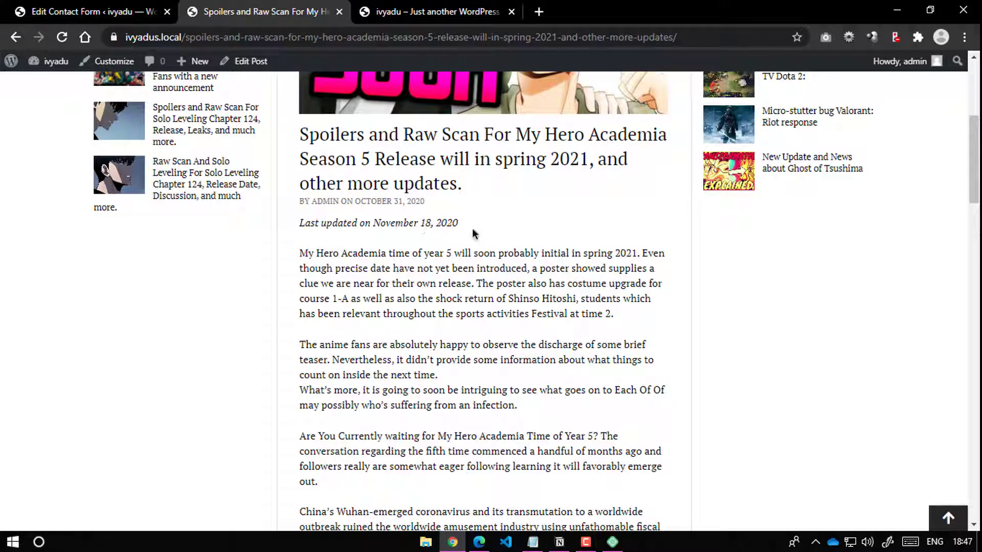
left_click_drag(415, 223, 485, 225)
left_click(474, 290)
scroll(474, 290, "down", 5)
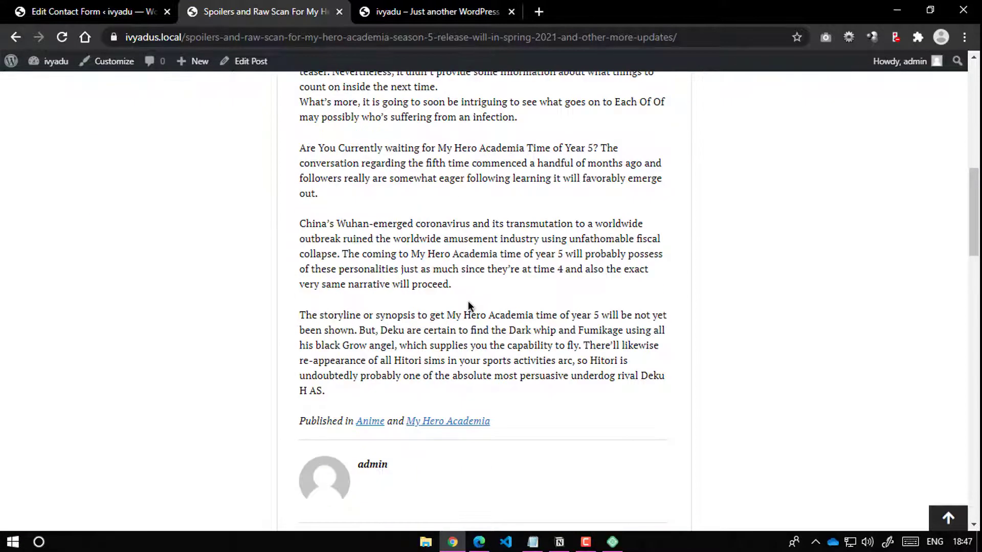
scroll(429, 169, "down", 5)
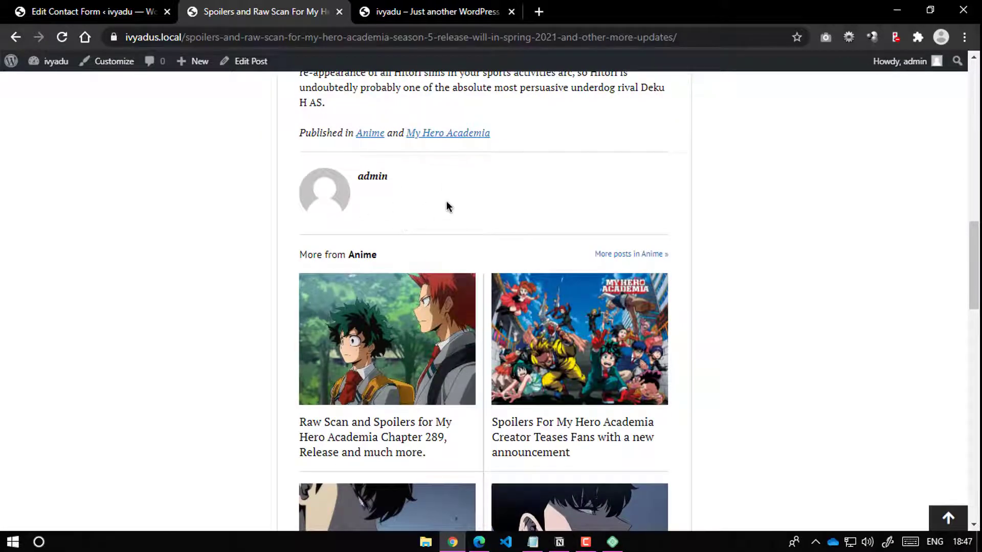
scroll(480, 199, "down", 18)
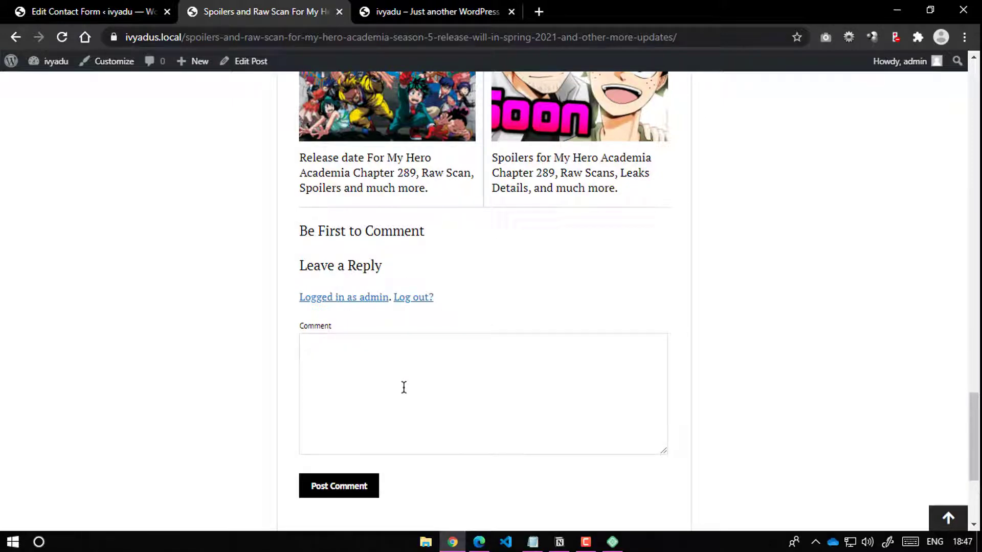
left_click(83, 20)
Step: In Discussion Settings, require users to be registered and logged in to comment, and save
mouse_move(29, 397)
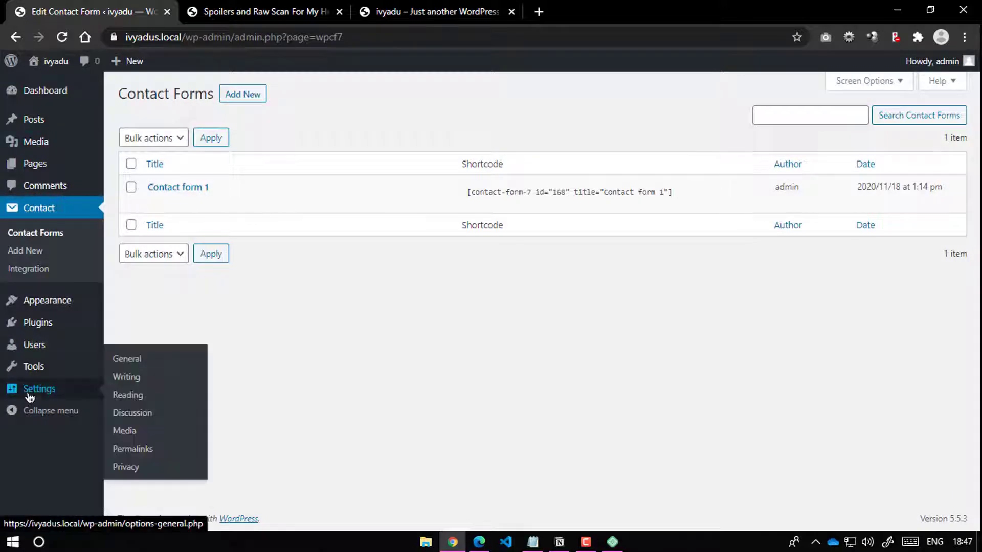
left_click(135, 413)
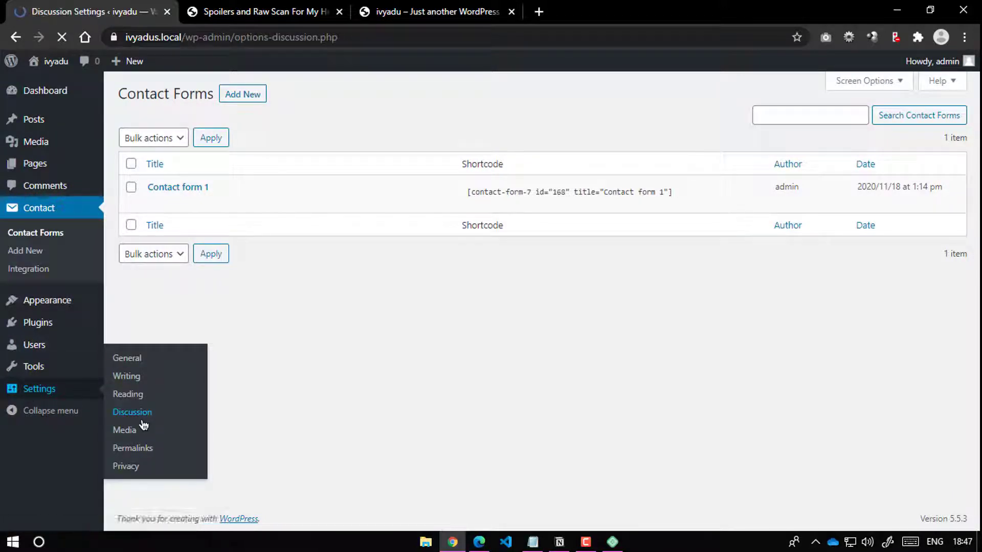
scroll(307, 276, "down", 3)
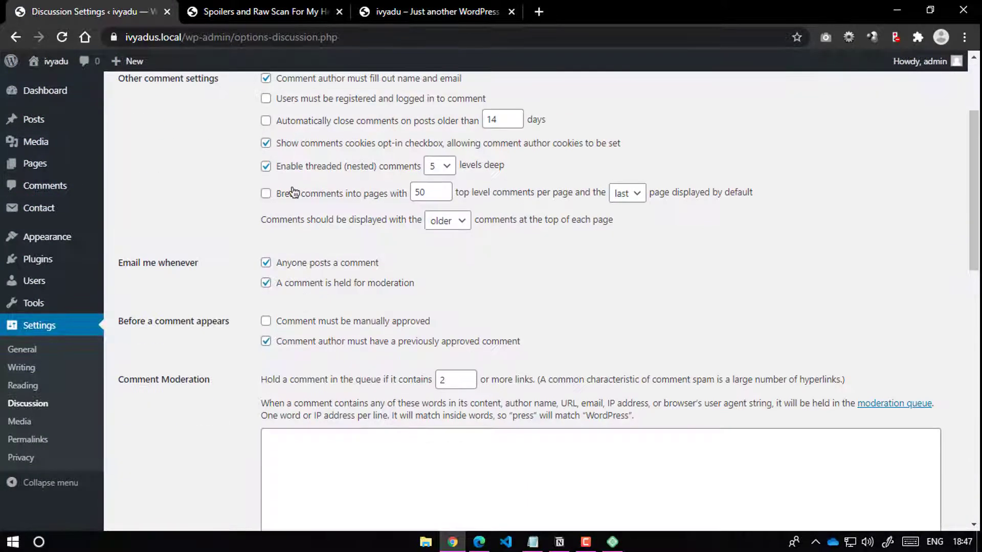
scroll(290, 230, "up", 3)
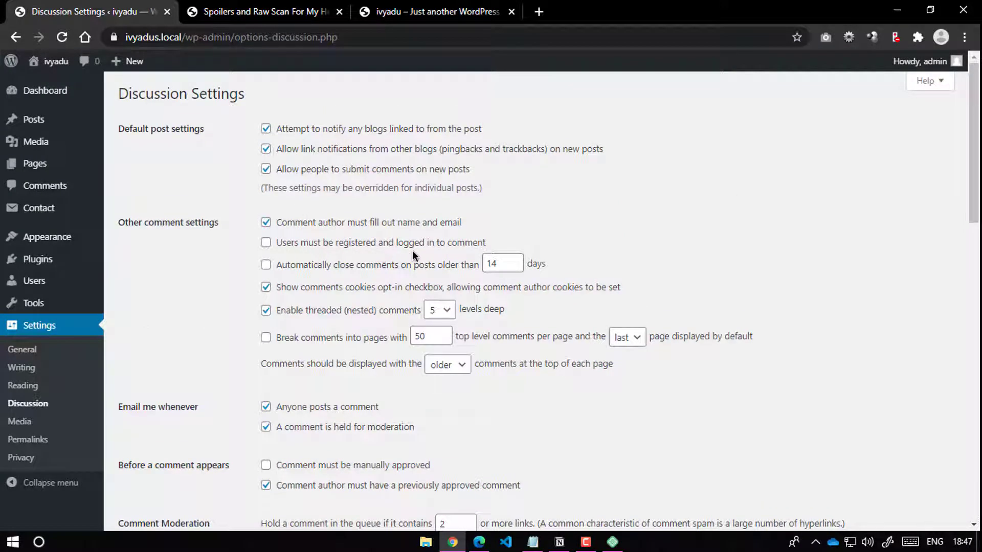
left_click(265, 242)
scroll(192, 410, "down", 12)
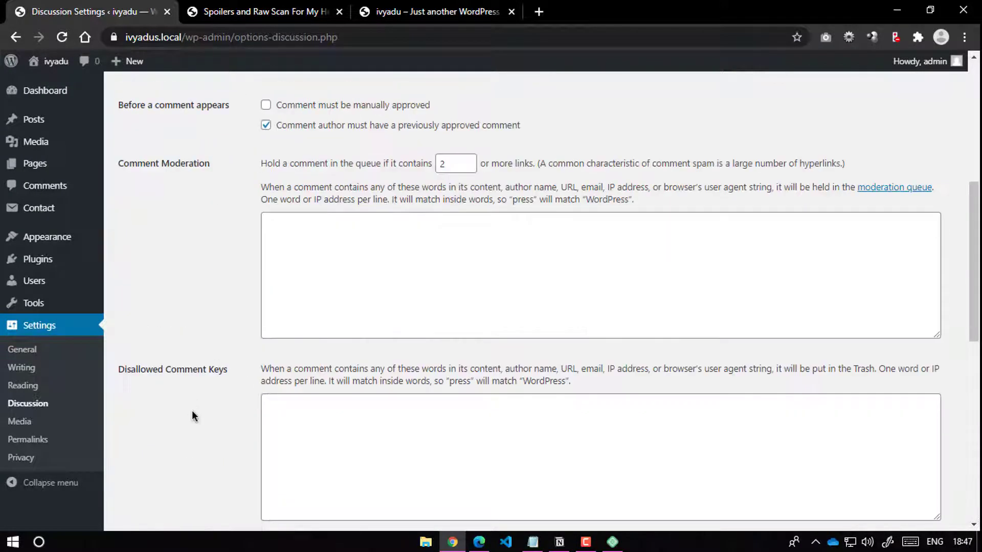
scroll(176, 453, "down", 3)
left_click(173, 465)
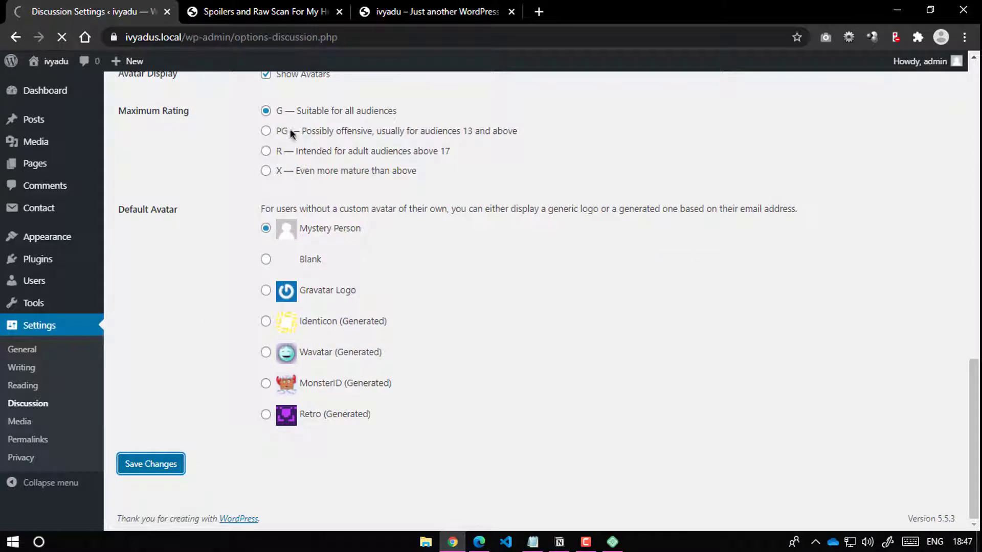
Step: Reload the spoilers post and paste its URL into a new incognito window
key("ctrl+Tab")
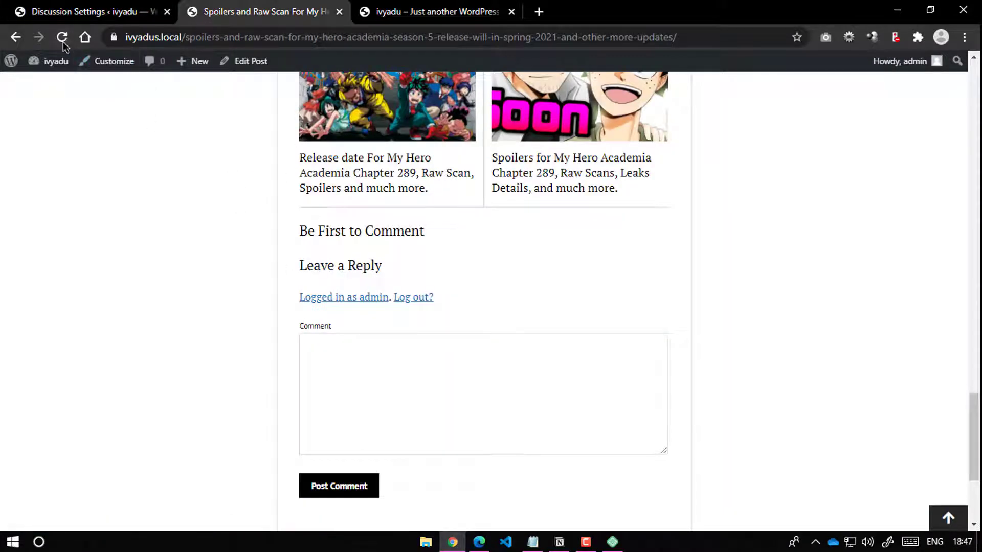
left_click(62, 41)
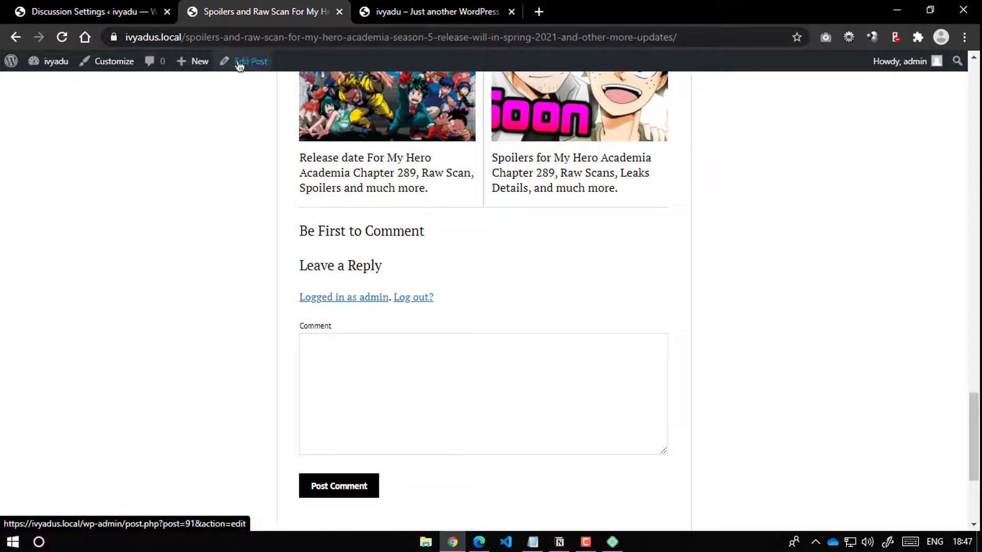
left_click(724, 40)
key("ctrl+c")
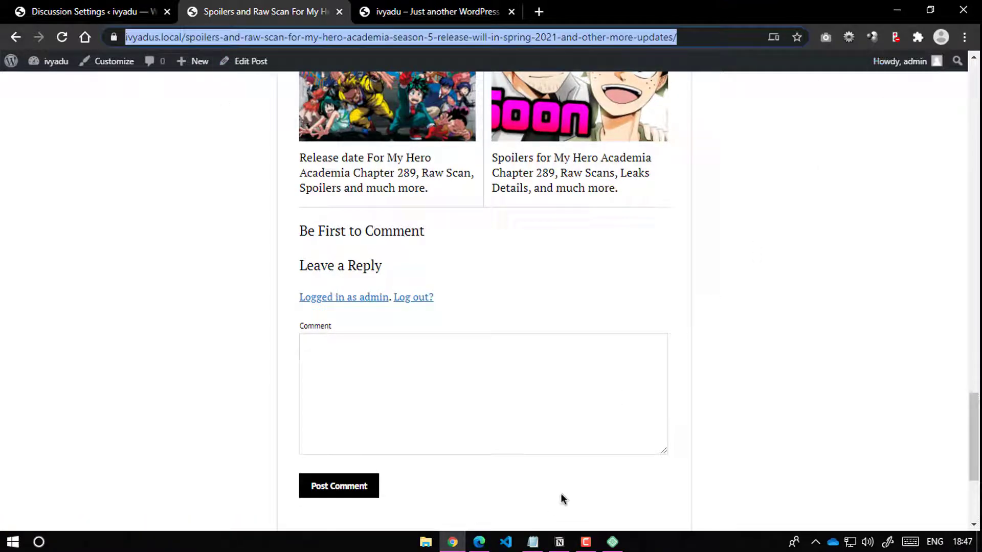
left_click(964, 38)
left_click(915, 91)
key("ctrl+v")
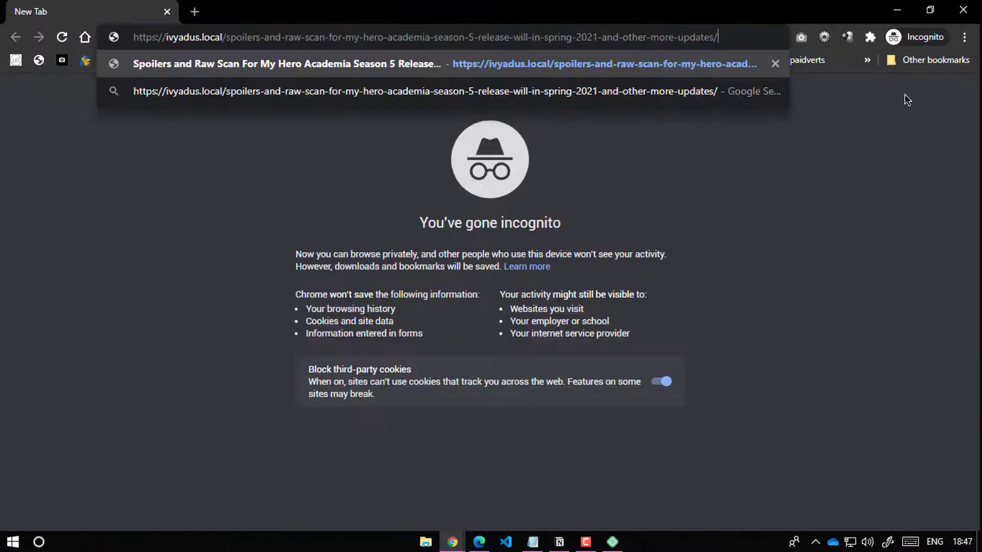
Step: Load the post in incognito, follow its 'logged in' link to the login page, then return to the main window
key("Return")
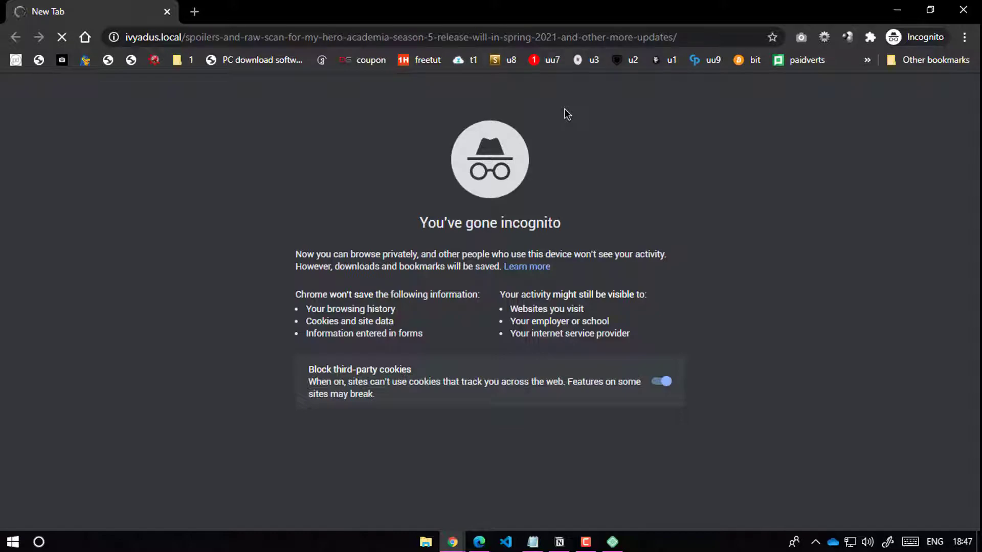
scroll(580, 237, "down", 20)
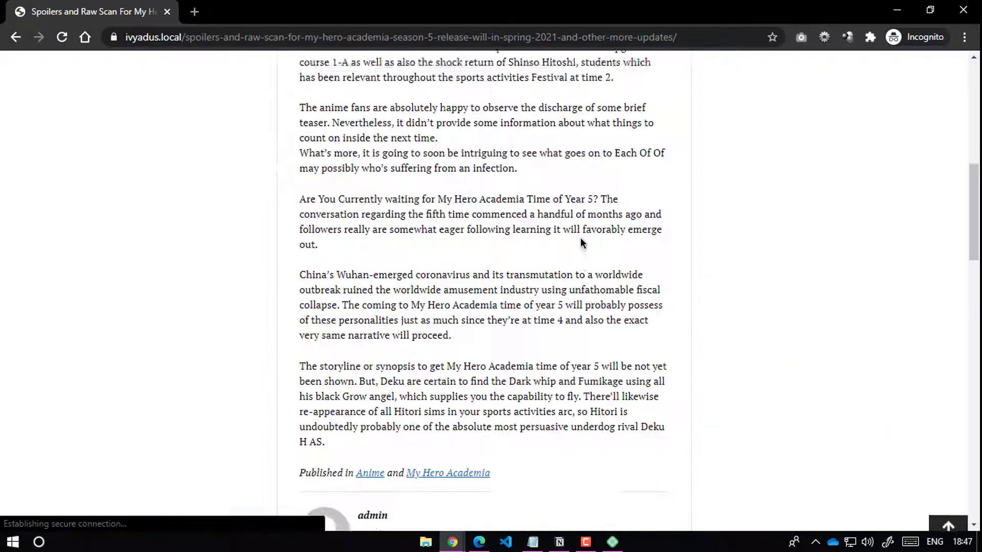
scroll(571, 250, "down", 2)
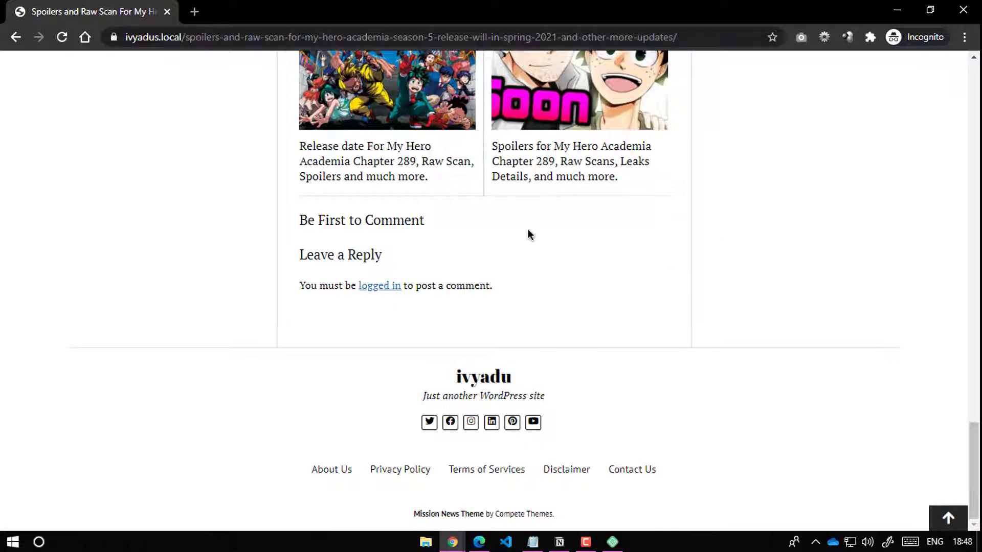
left_click(397, 288)
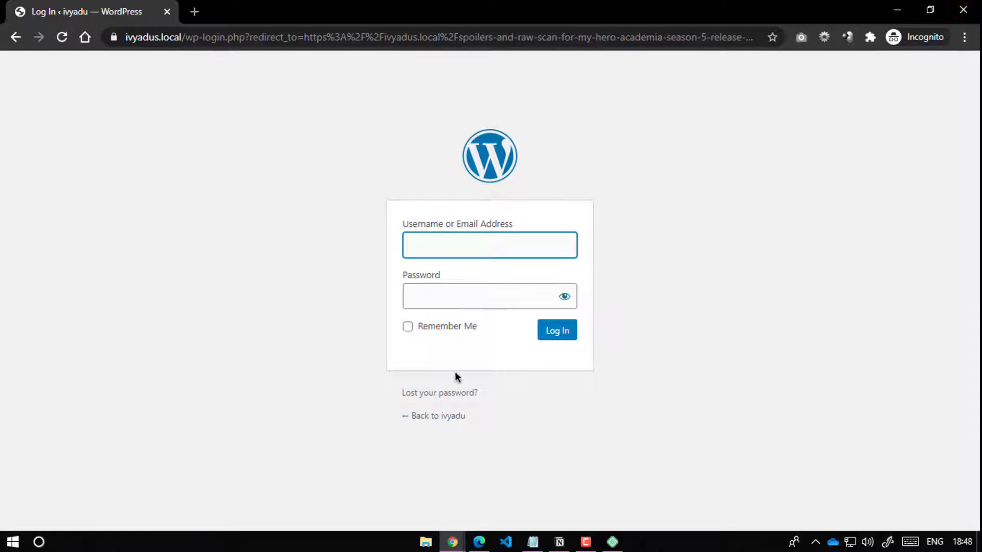
left_click(897, 10)
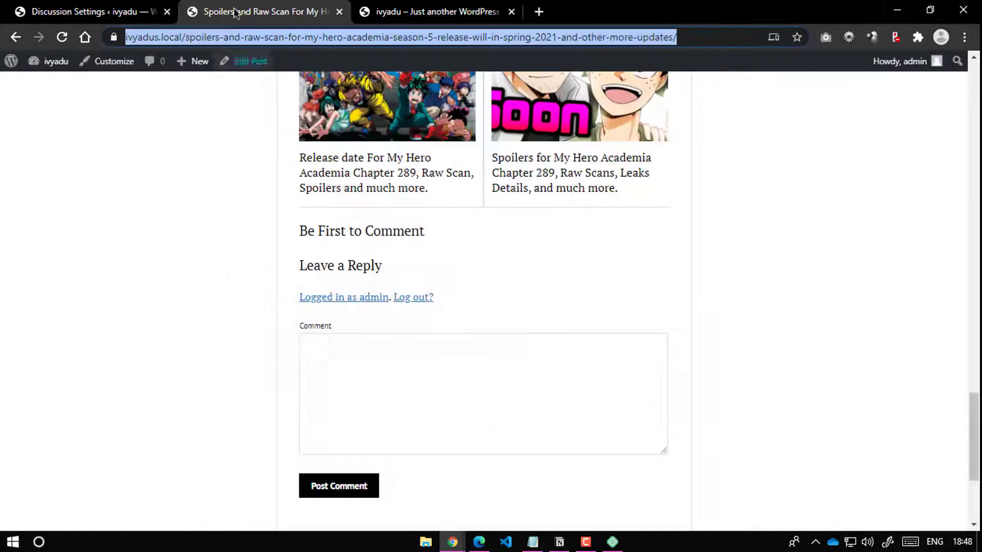
Step: Go back to the Discussion Settings page and look it over
left_click(93, 11)
scroll(226, 389, "down", 1)
scroll(226, 389, "down", 6)
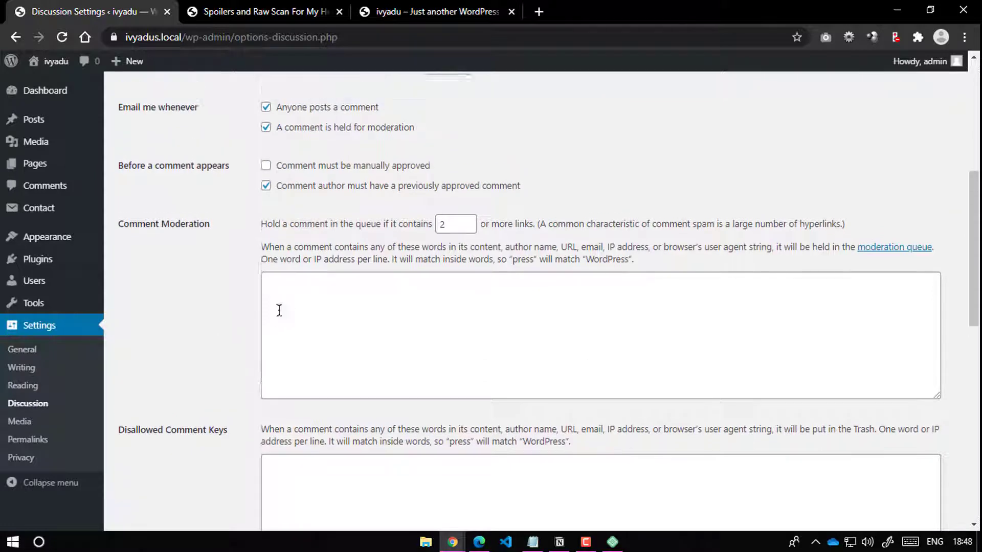
scroll(153, 353, "up", 3)
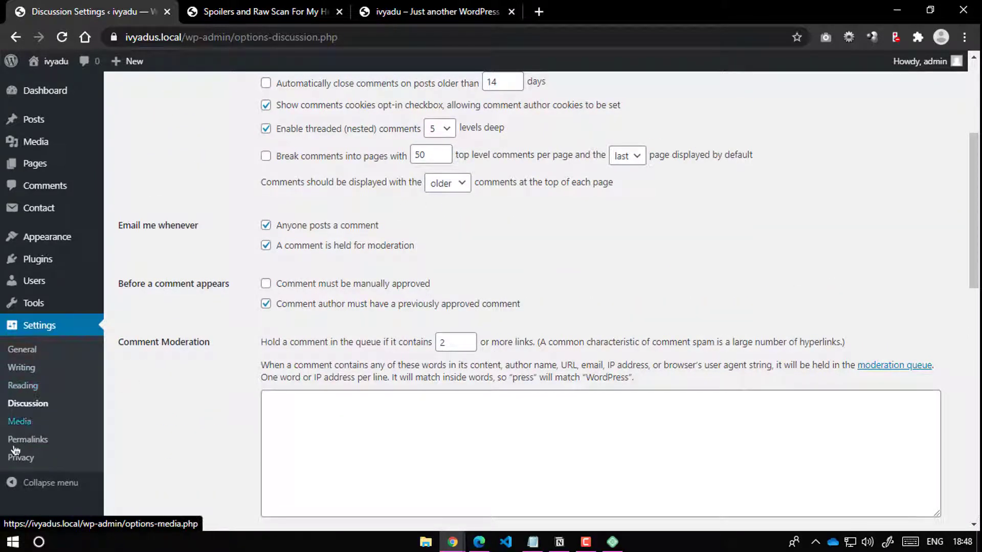
Step: Enable Membership 'Anyone can register' in General Settings, save, and bring the incognito window forward
left_click(35, 352)
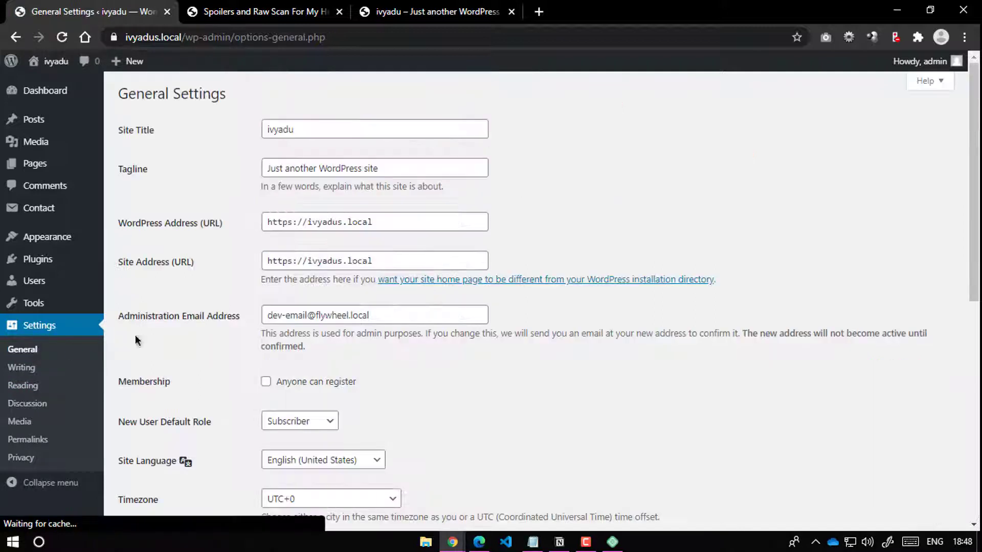
scroll(265, 296, "down", 3)
scroll(167, 345, "down", 5)
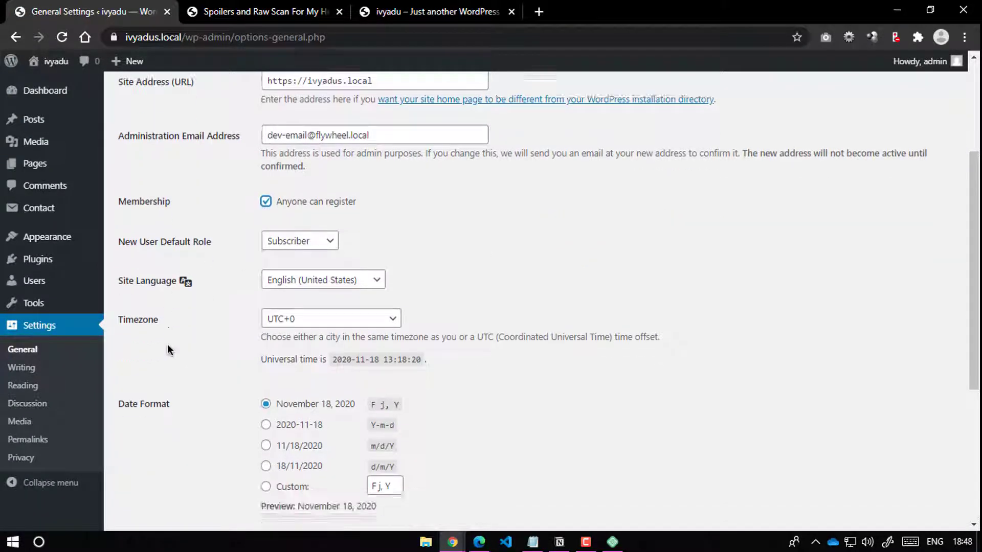
left_click(151, 464)
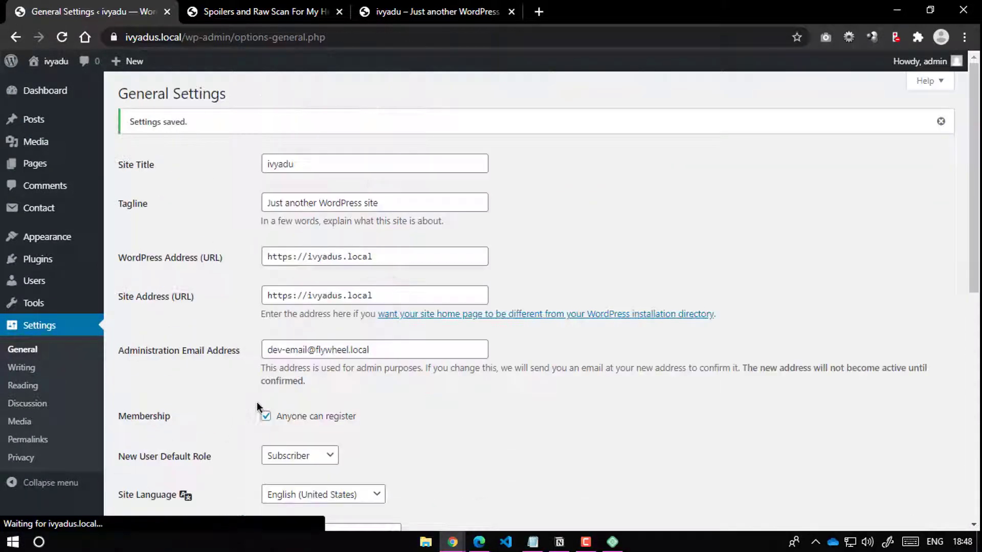
mouse_move(460, 541)
left_click(527, 476)
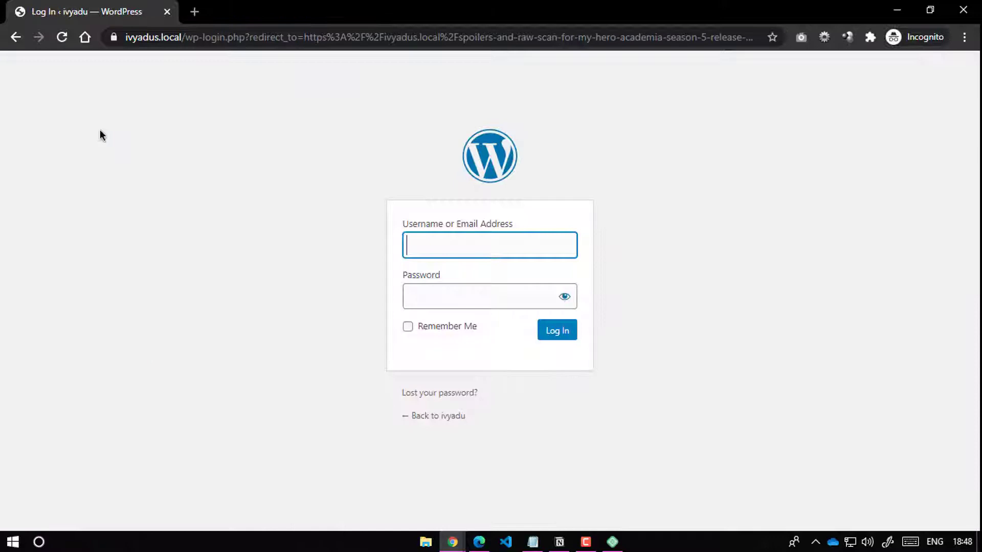
Step: Reload the incognito login page, open its registration form, then close the incognito window
left_click(61, 42)
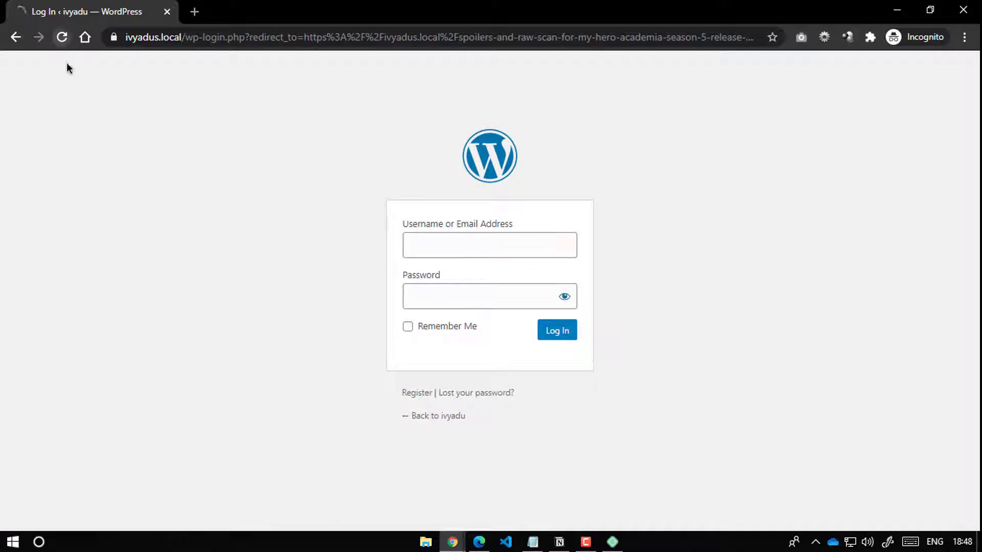
left_click(422, 397)
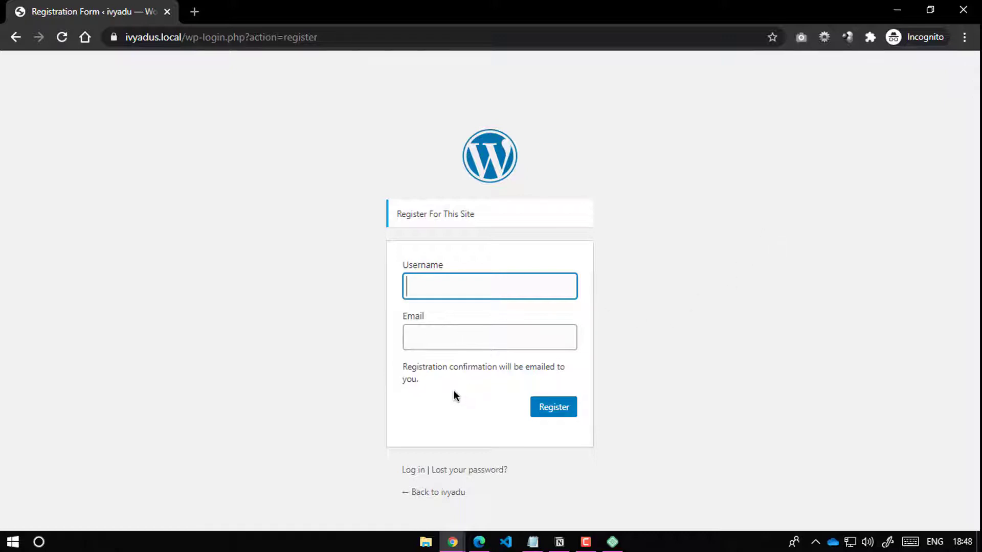
left_click(965, 19)
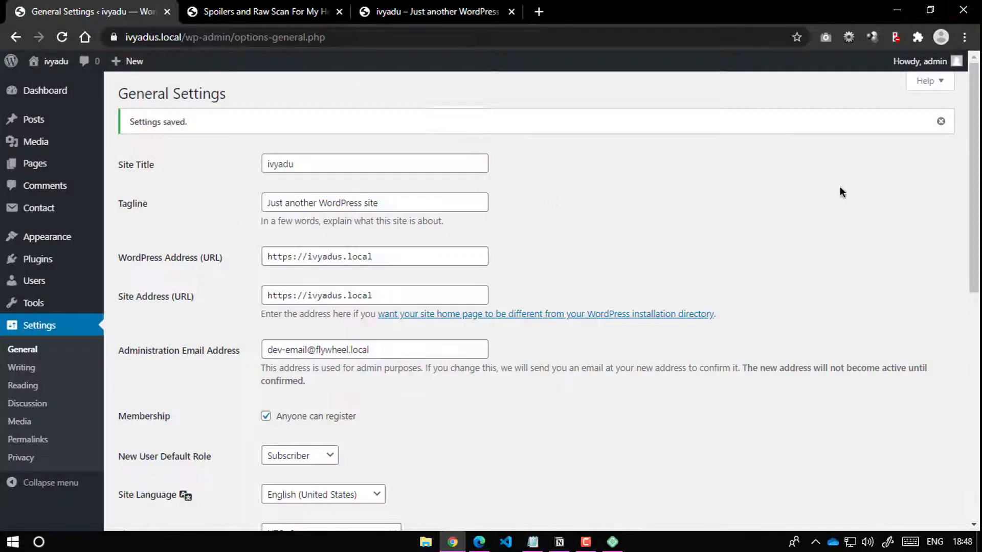
Step: Dismiss the settings-saved notice and switch back to the My Hero Academia Season 5 post
left_click(940, 121)
right_click(926, 116)
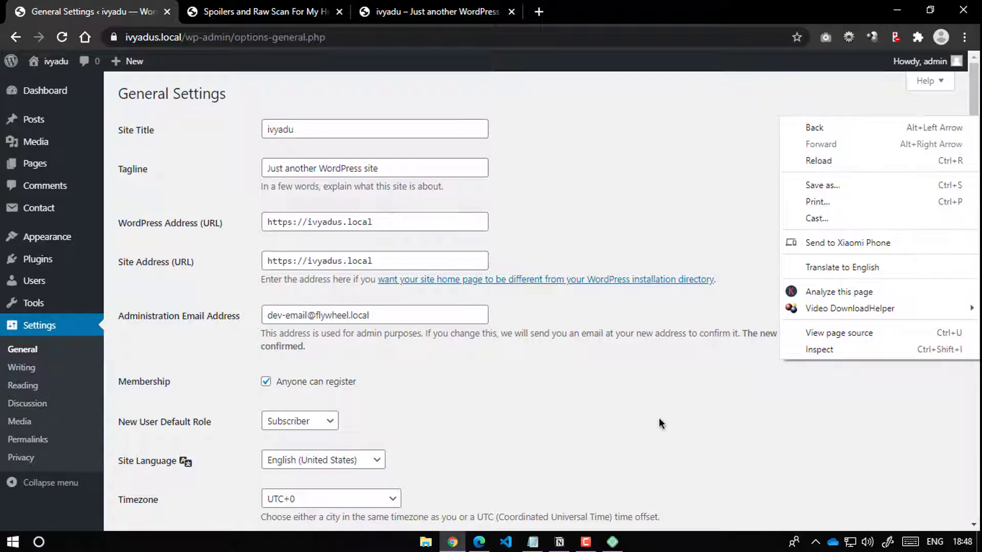
key("Escape")
key("ctrl+Tab")
scroll(486, 181, "up", 20)
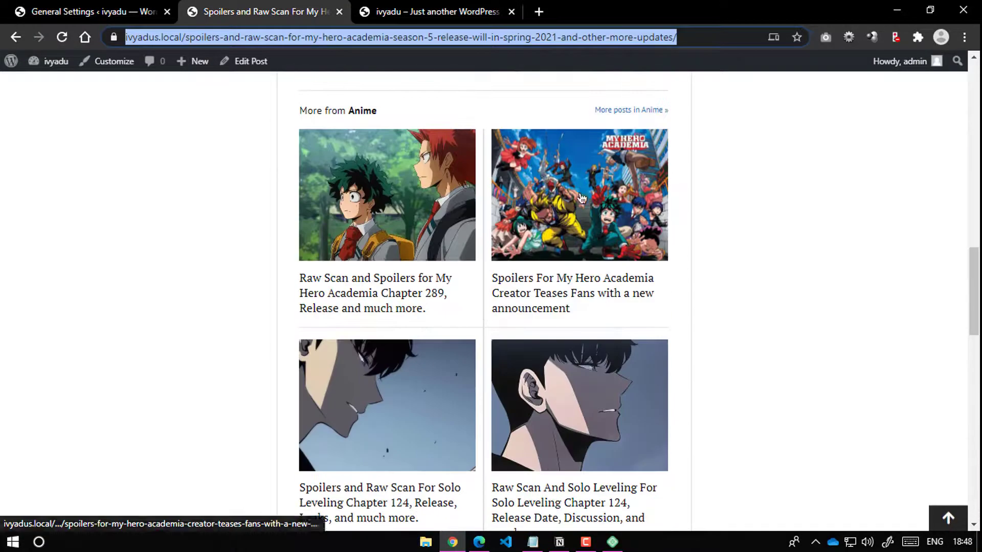
scroll(346, 273, "down", 4)
scroll(346, 274, "up", 6)
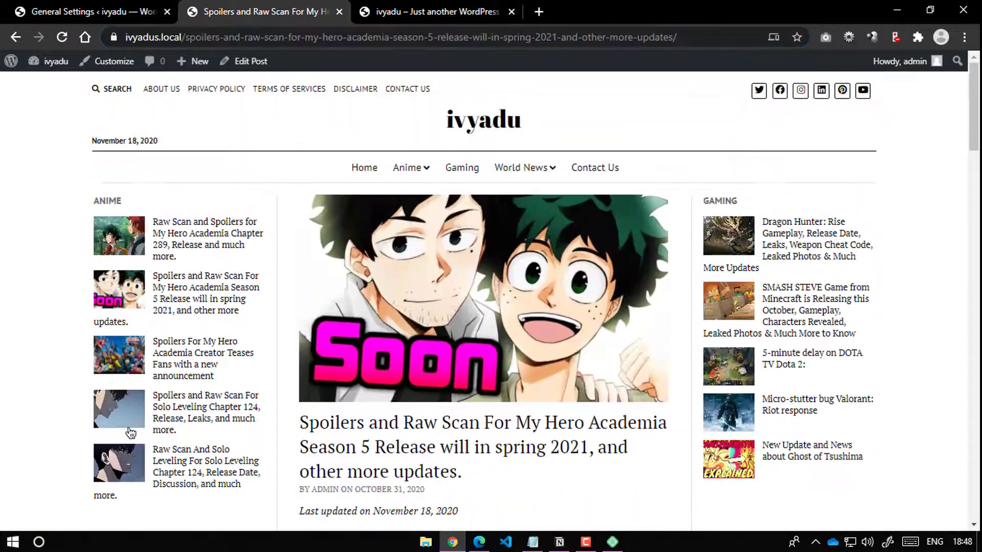
key("alt+Left")
left_click(11, 38)
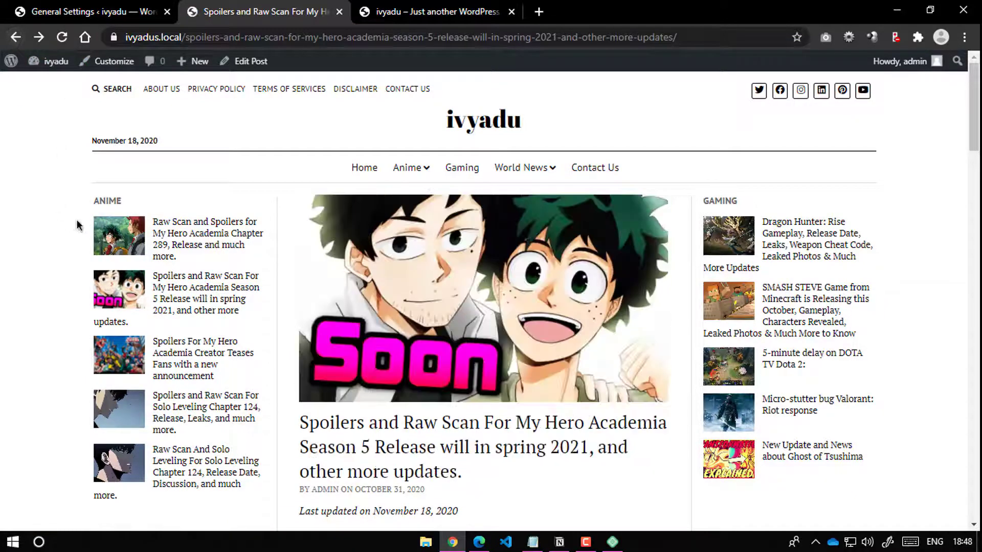
Step: View the site home page, start Add Plugins in admin, then reopen the Season 5 post
left_click(493, 119)
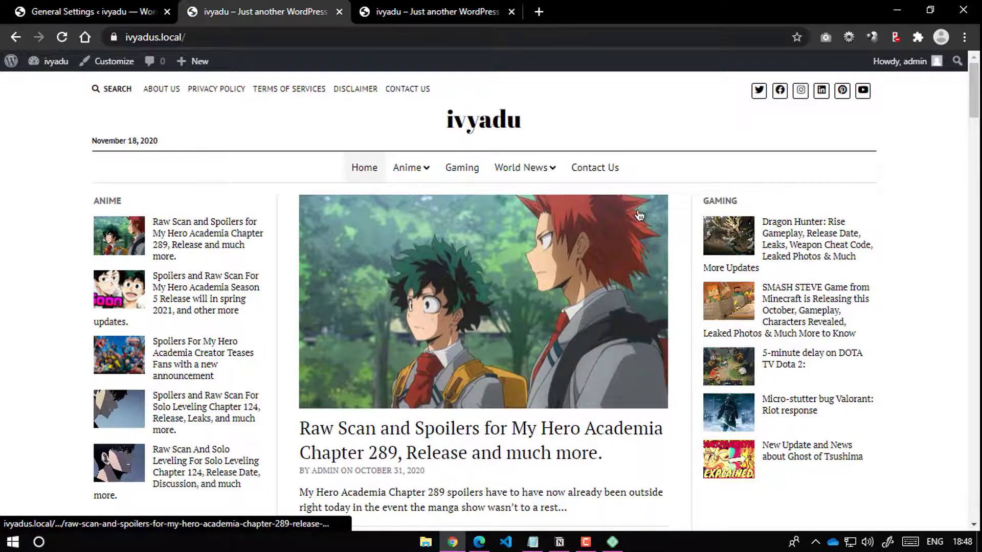
scroll(522, 246, "down", 9)
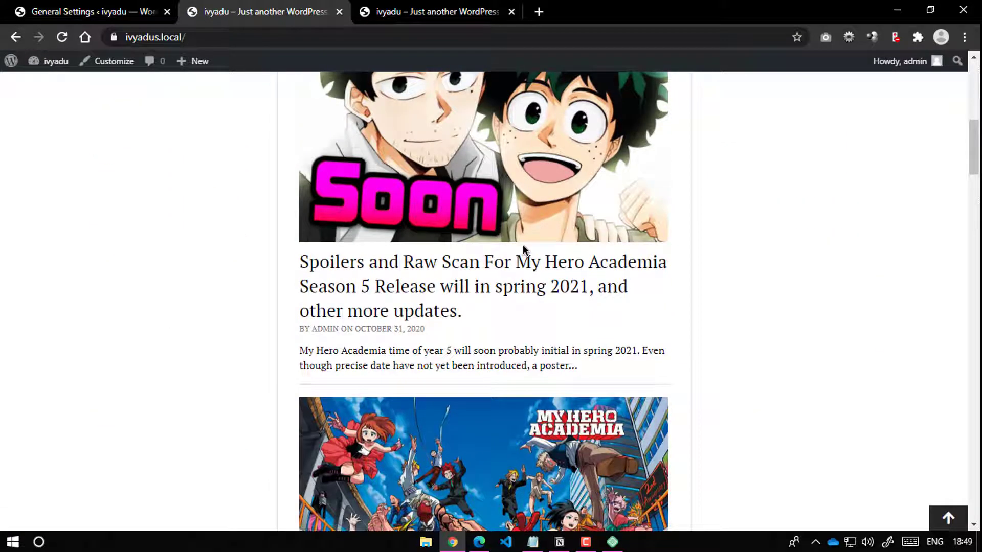
left_click(70, 10)
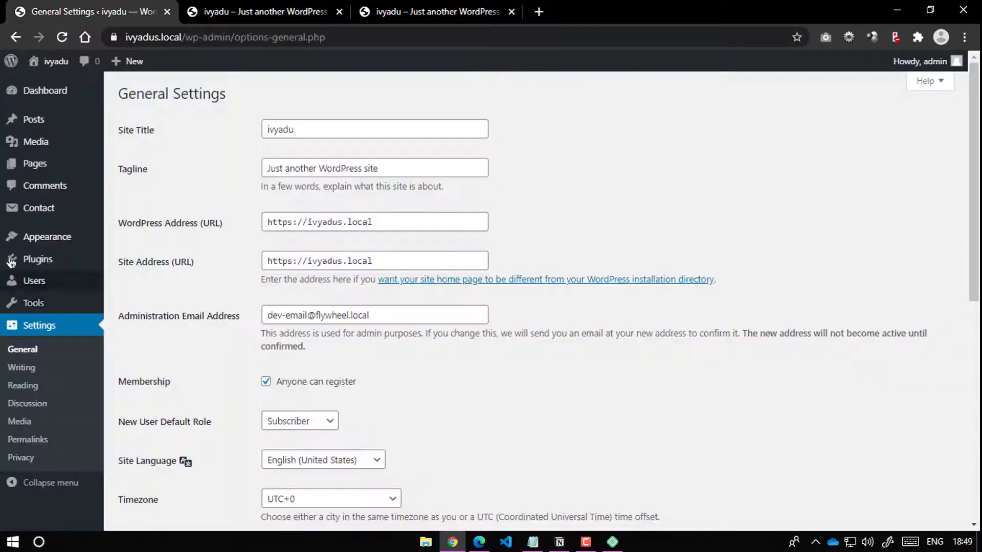
left_click(127, 278)
left_click(256, 11)
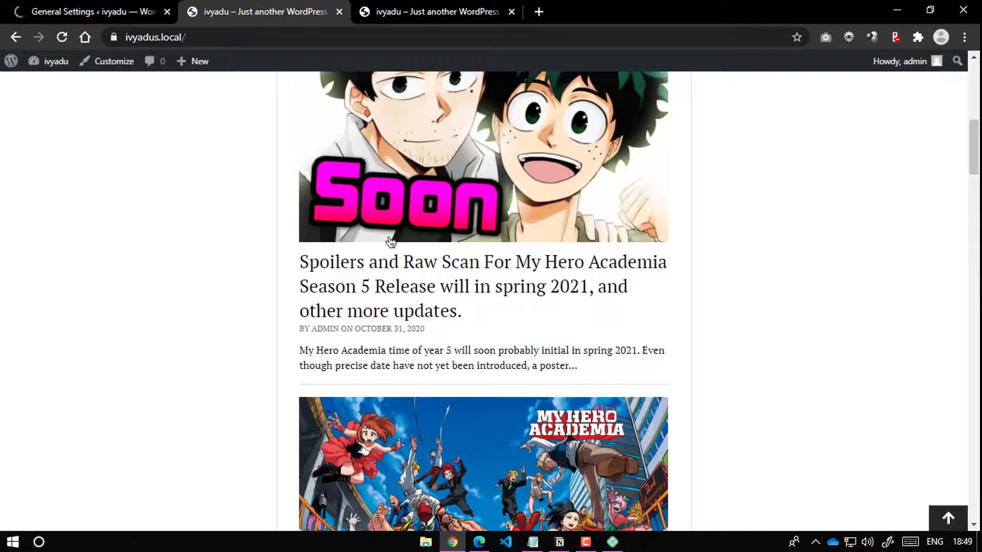
left_click(445, 274)
scroll(533, 336, "down", 15)
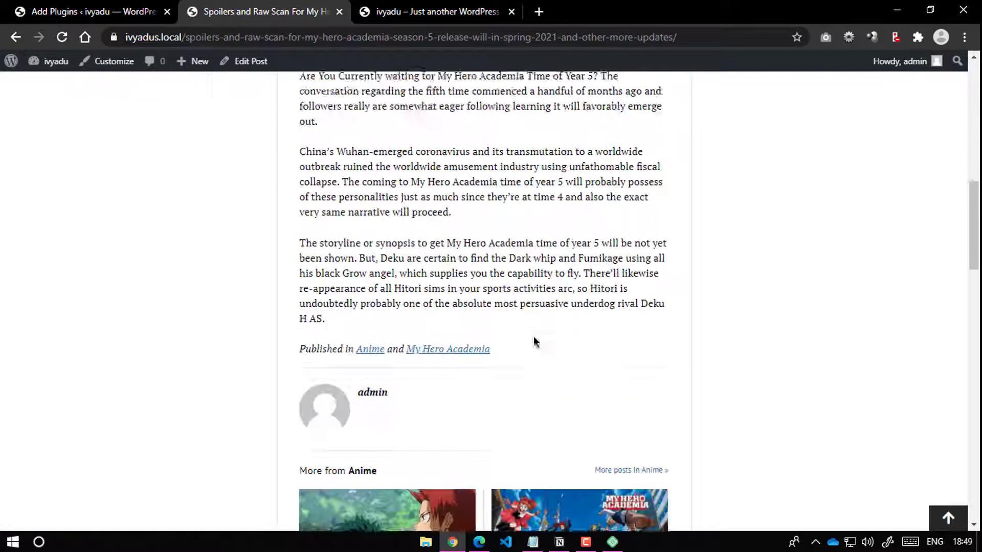
Step: Search the Add Plugins page for 'sassy social share'
left_click(118, 5)
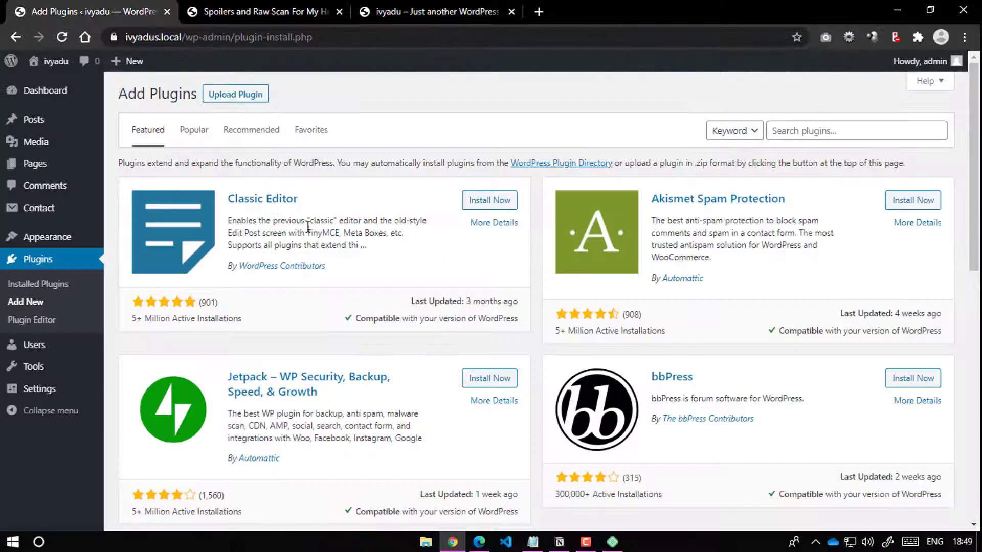
left_click(818, 129)
type("saa")
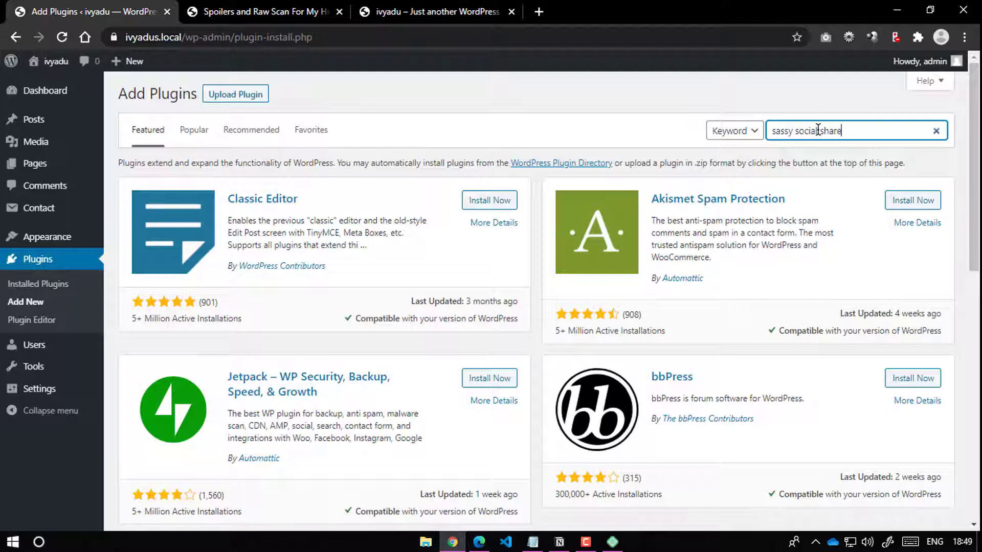
left_click(863, 97)
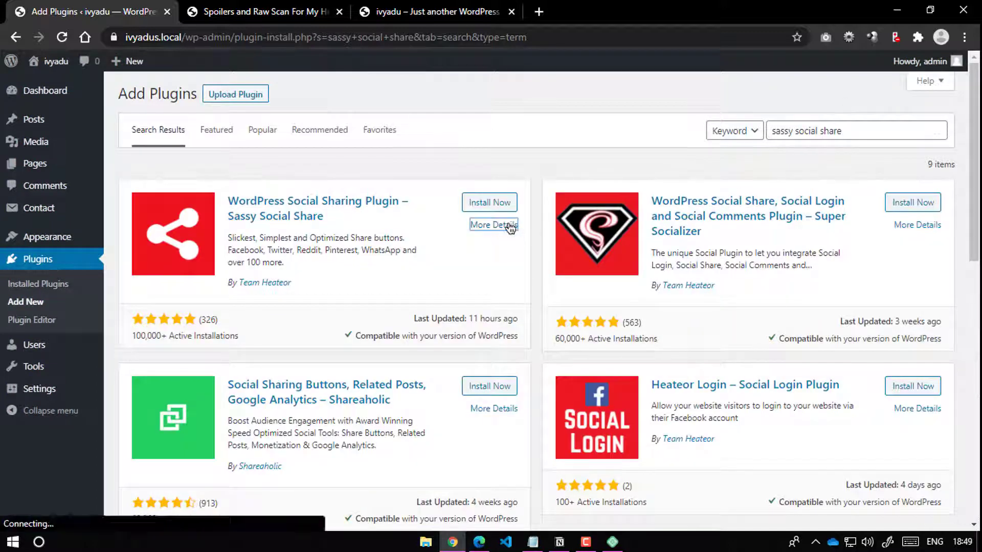
Step: Review Sassy Social Share's details and screenshots, then install and activate it
left_click(503, 225)
scroll(496, 307, "down", 10)
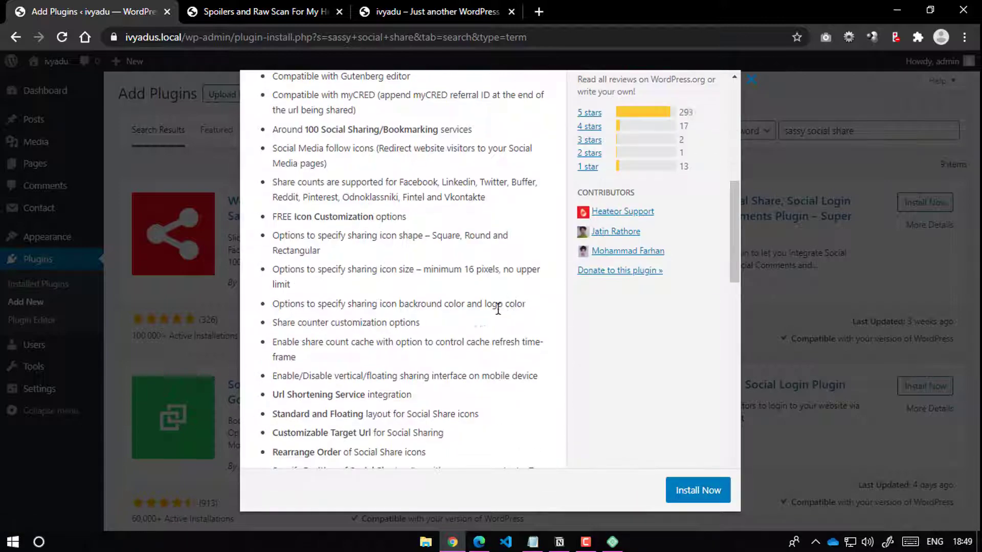
scroll(486, 310, "up", 10)
left_click(480, 249)
scroll(477, 266, "down", 5)
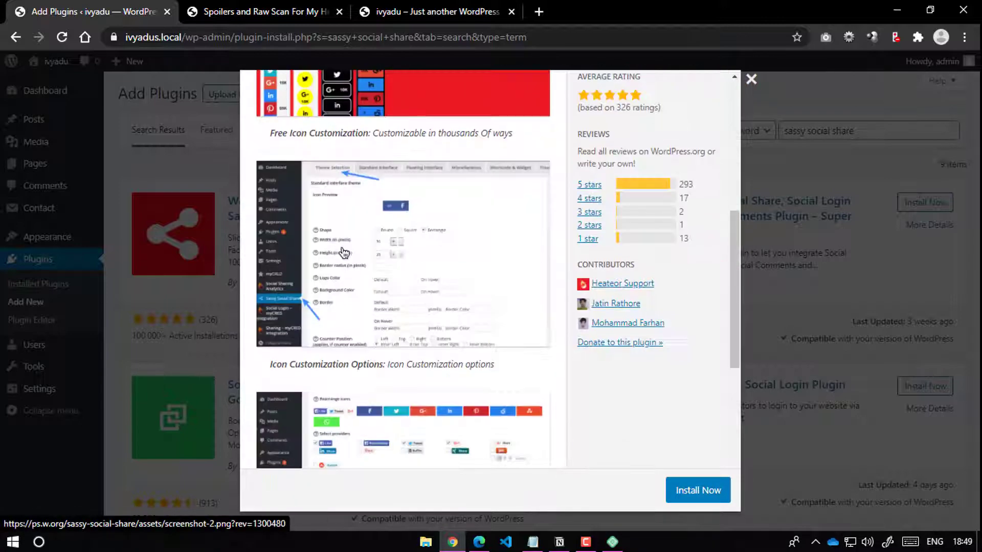
scroll(357, 271, "up", 4)
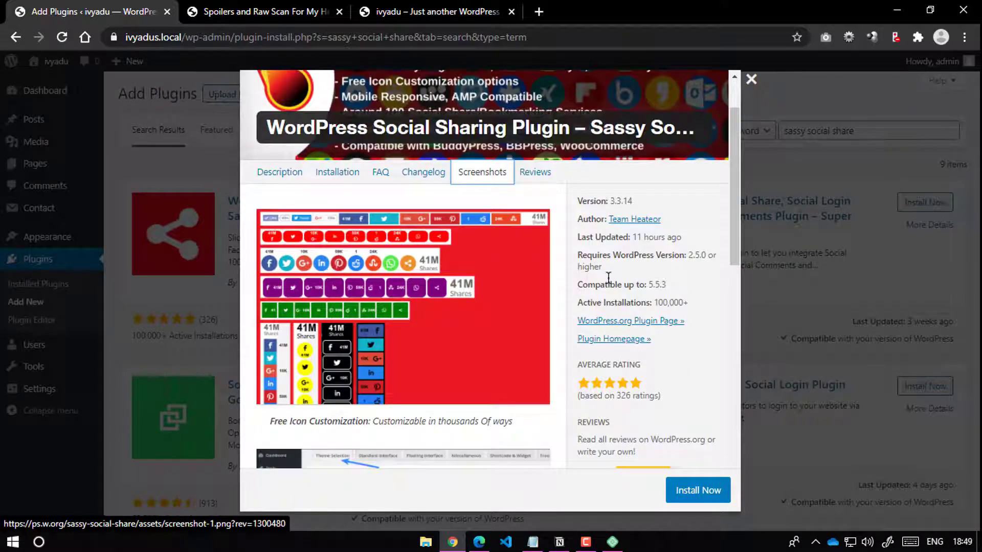
scroll(320, 269, "up", 2)
left_click(697, 491)
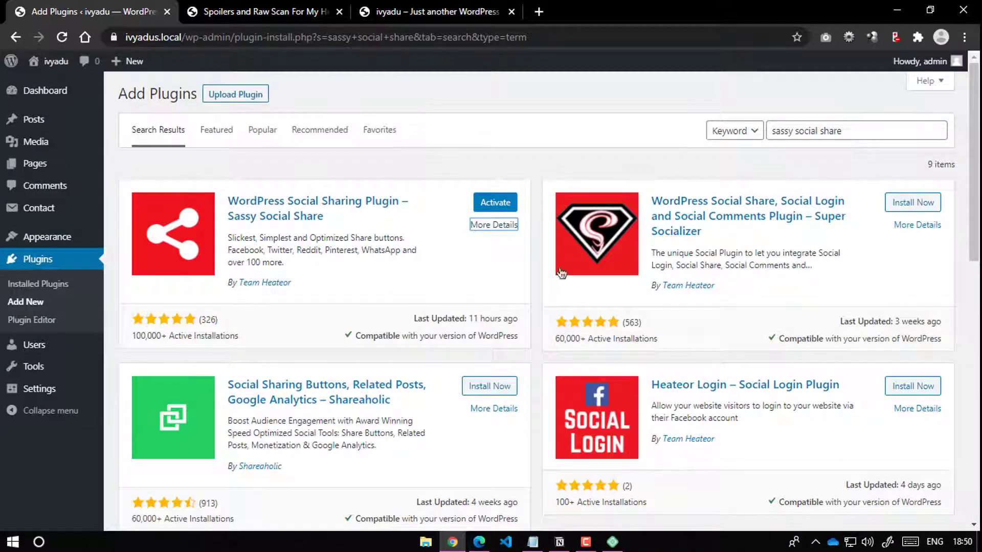
left_click(516, 203)
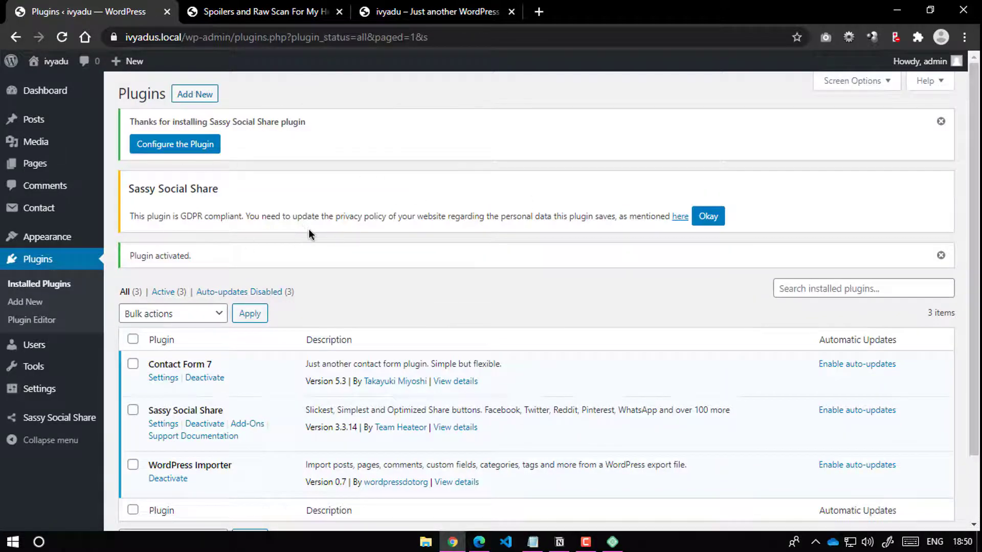
Step: Dismiss the Sassy Social Share GDPR, activation and thank-you notices, then go to its Settings page
left_click(708, 218)
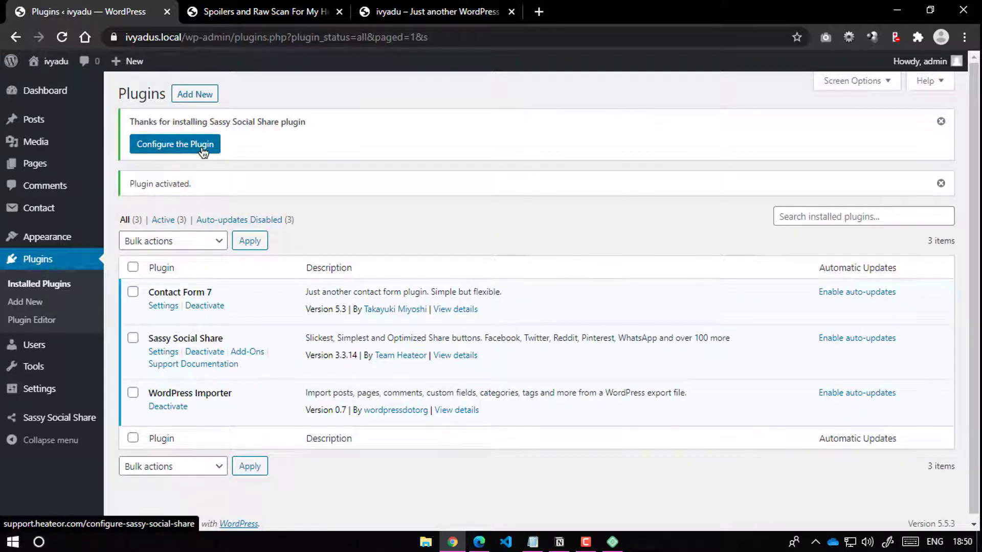
left_click(939, 183)
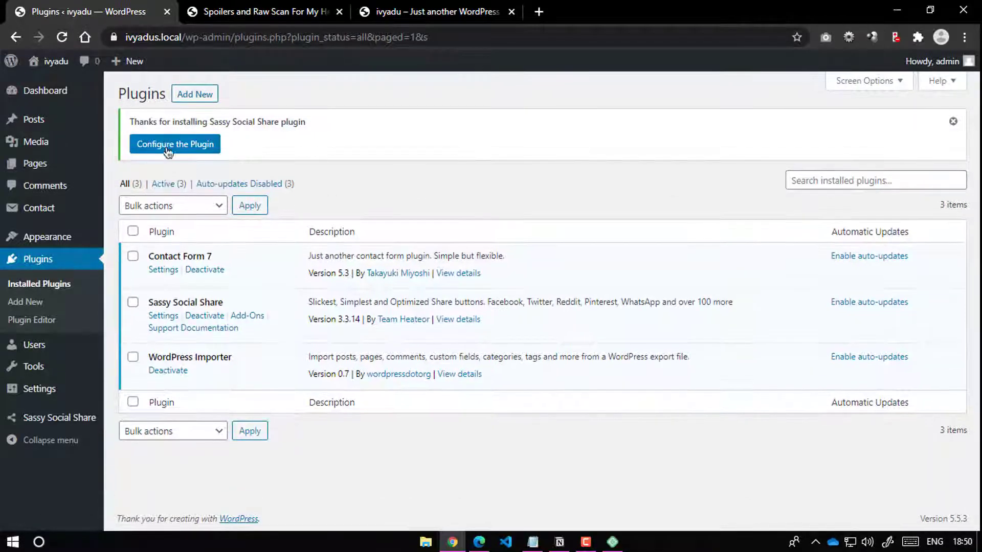
left_click(183, 147)
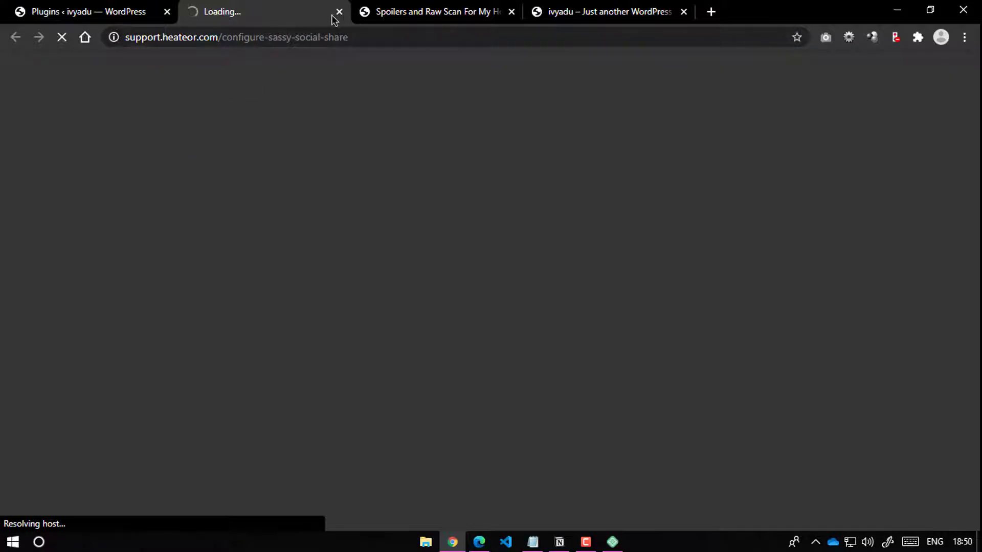
left_click(339, 11)
left_click(954, 123)
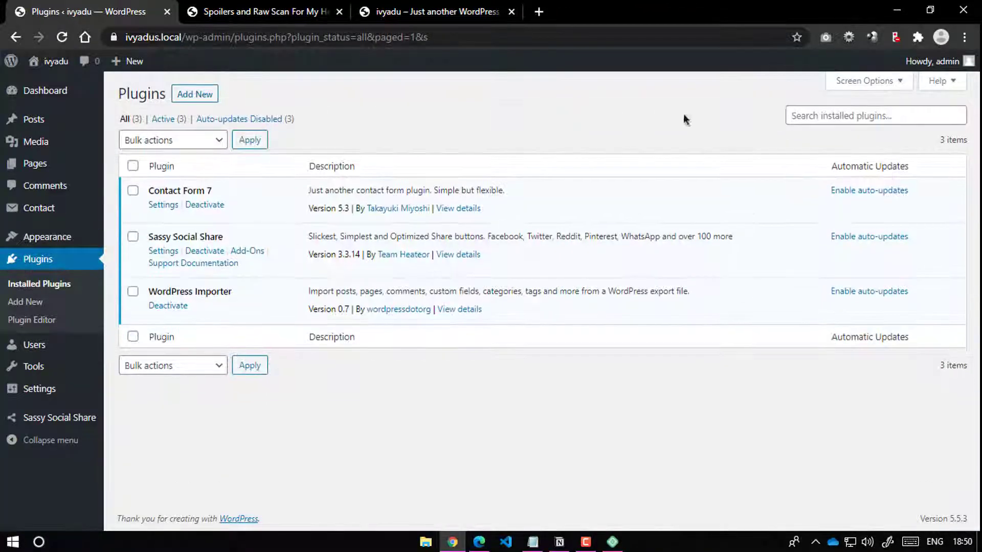
left_click(164, 252)
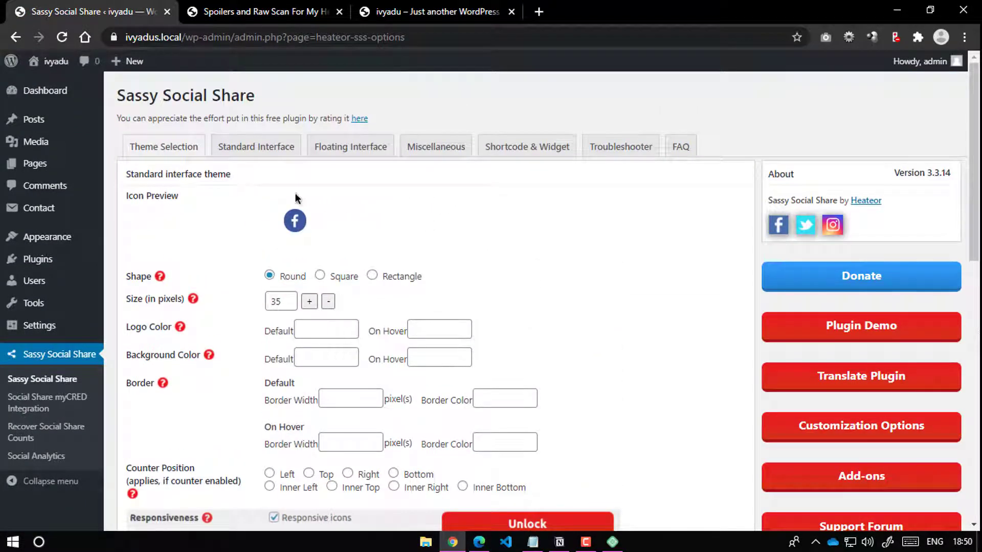
Step: In Standard Interface, remove MeWe, LinkedIn and Mix from the sharing services
left_click(252, 153)
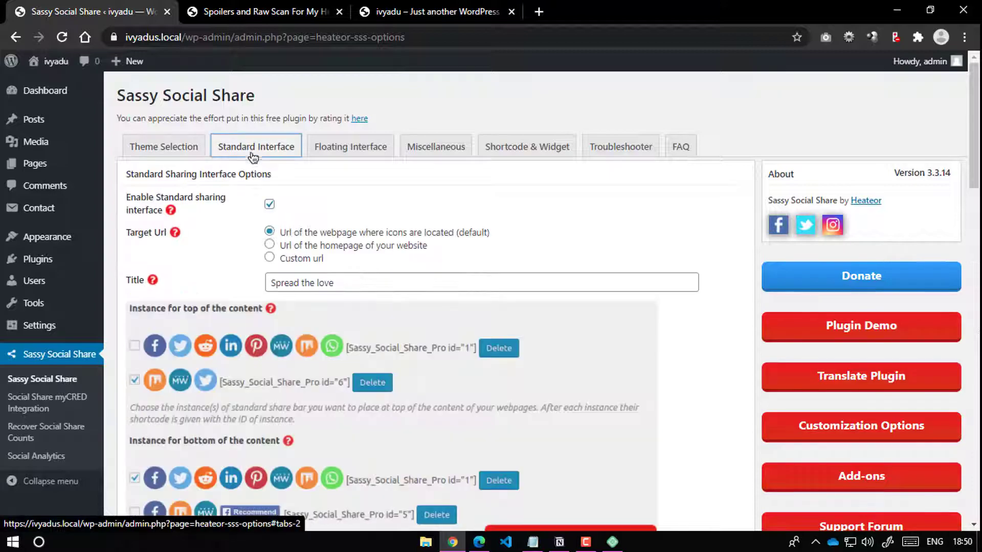
scroll(402, 225, "down", 15)
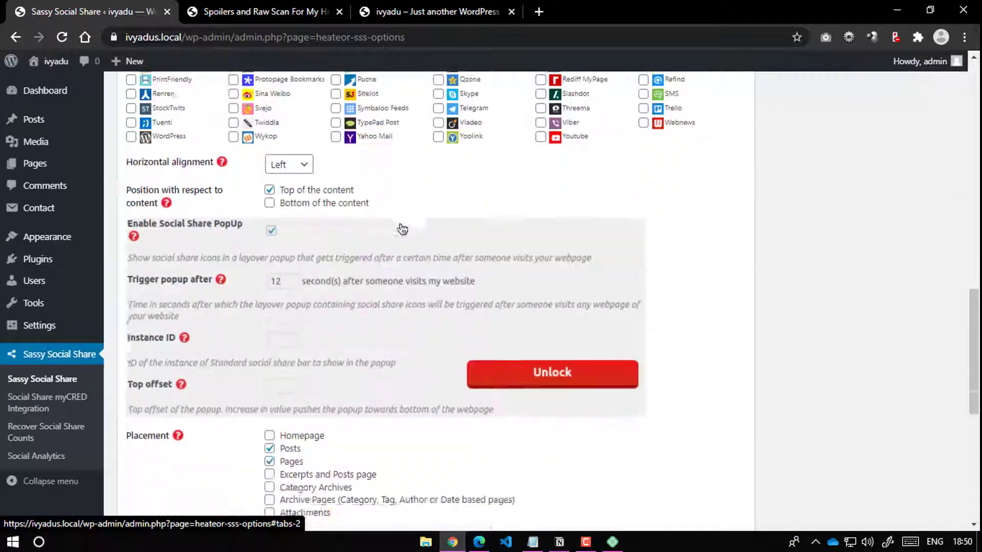
scroll(402, 230, "up", 8)
scroll(197, 220, "up", 3)
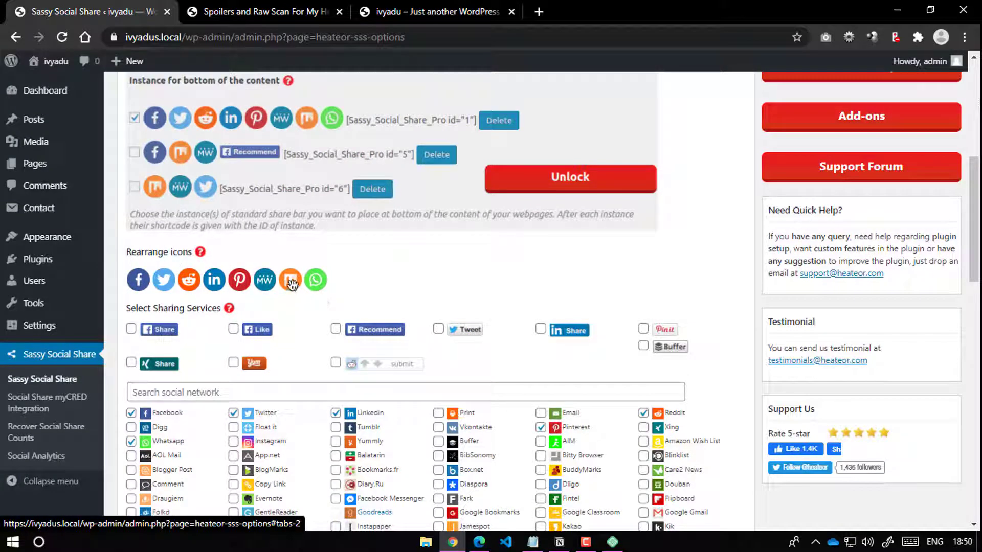
scroll(363, 311, "down", 5)
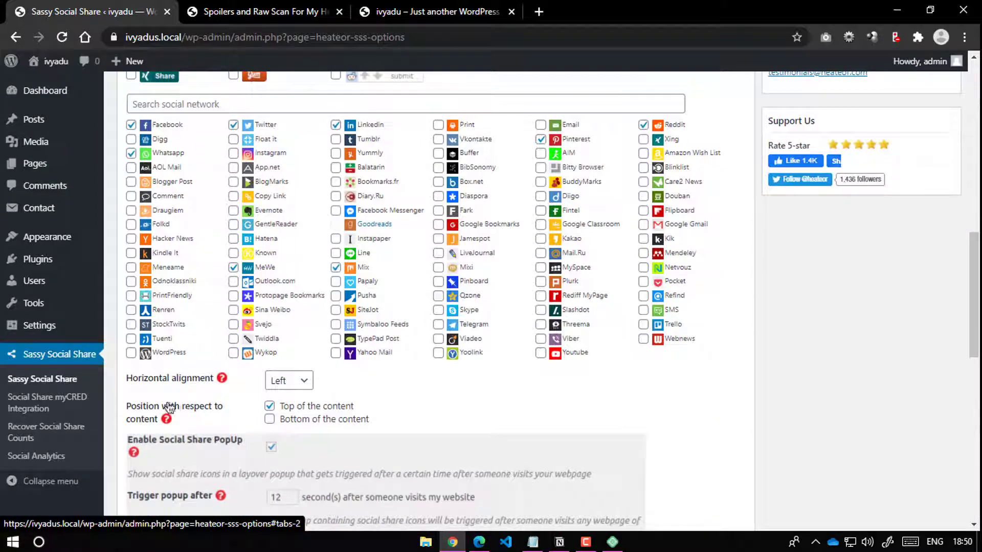
scroll(169, 407, "up", 4)
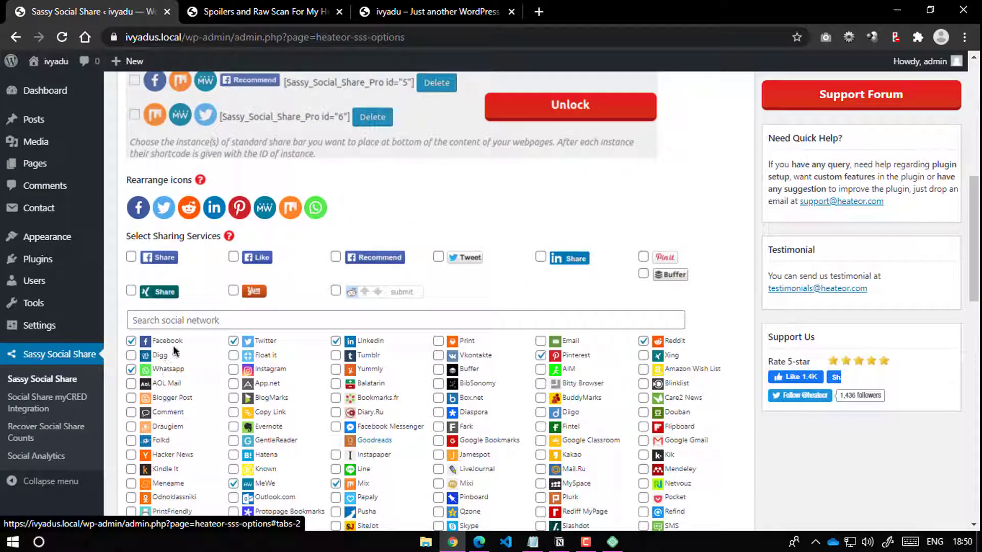
scroll(268, 388, "down", 1)
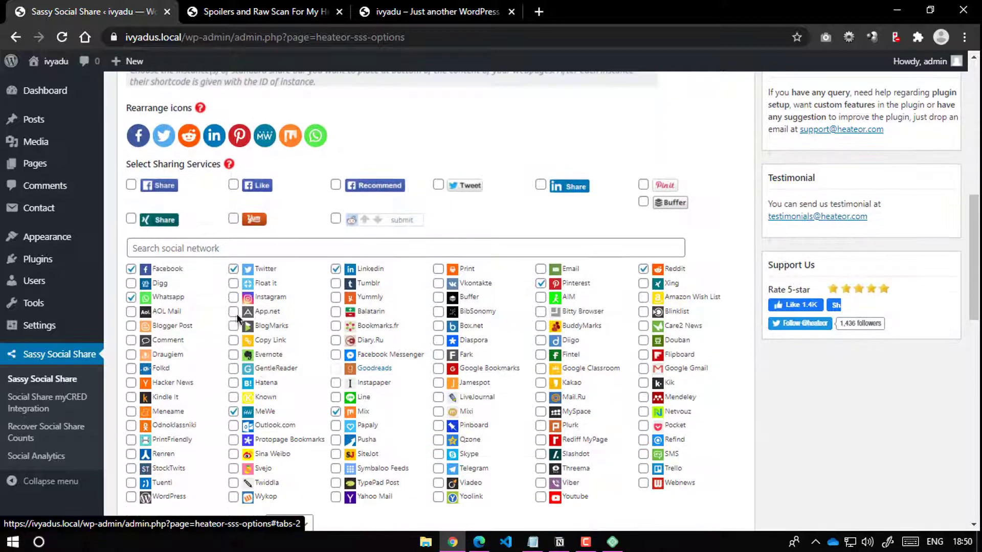
left_click(233, 412)
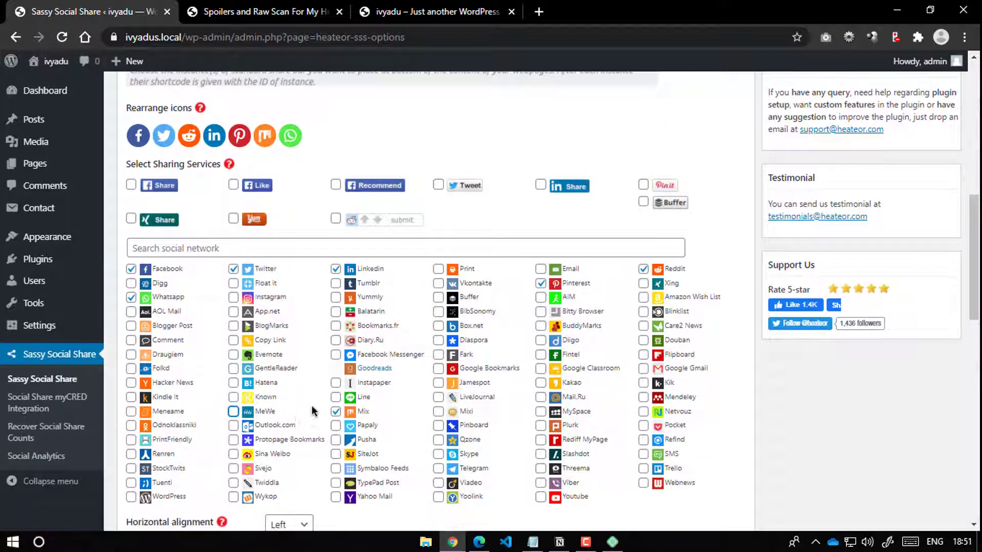
left_click(336, 269)
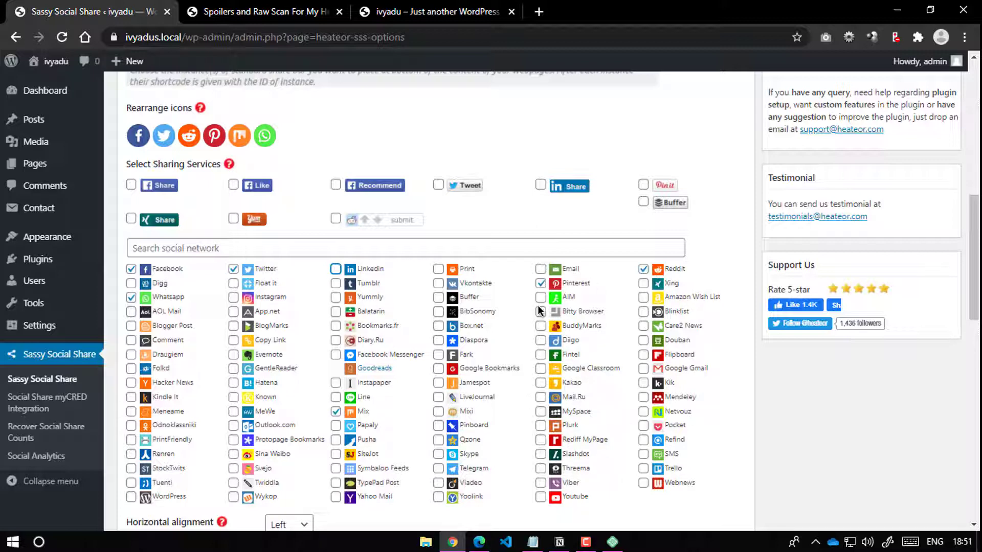
left_click(335, 412)
Step: Set horizontal alignment to Center and toggle the above- and below-content positions
scroll(166, 299, "up", 3)
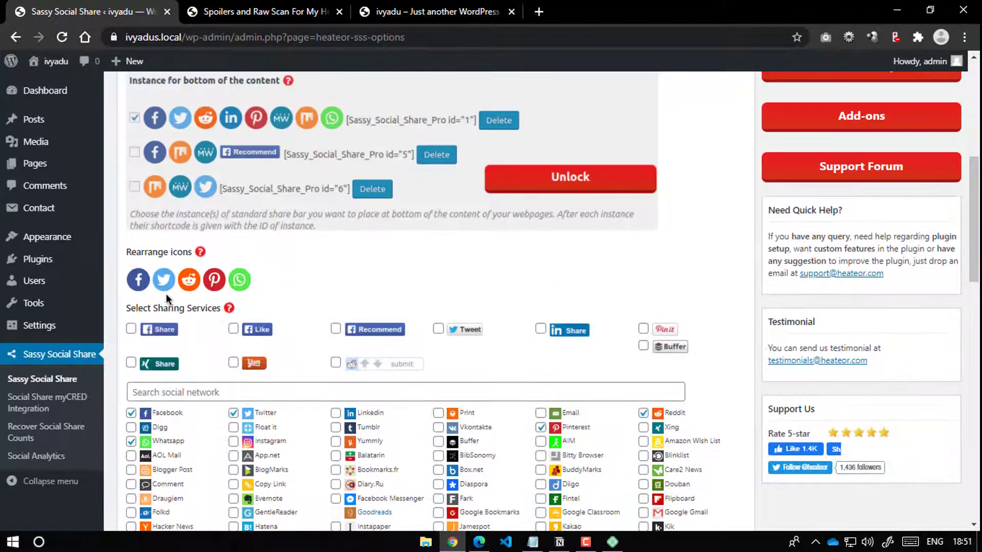
scroll(303, 339, "down", 2)
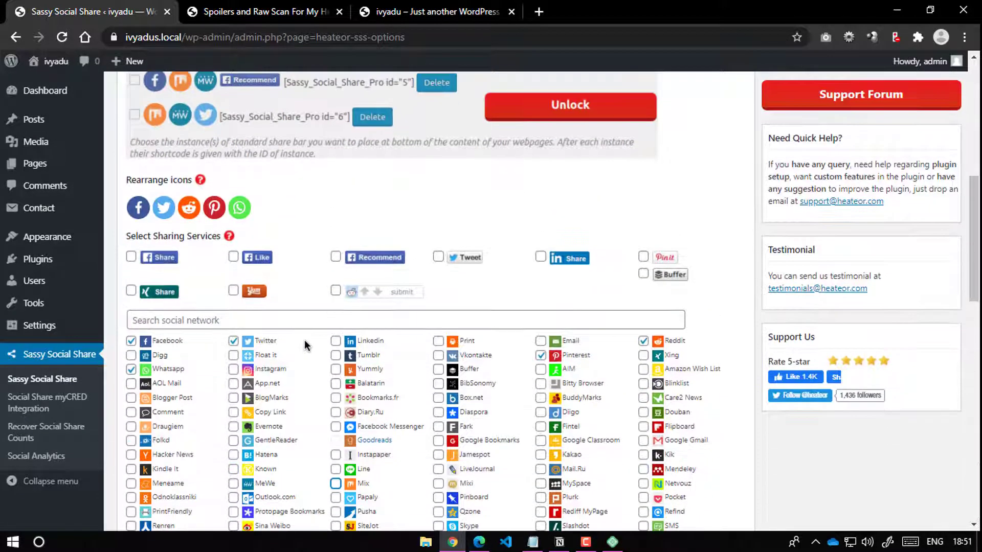
scroll(305, 341, "down", 4)
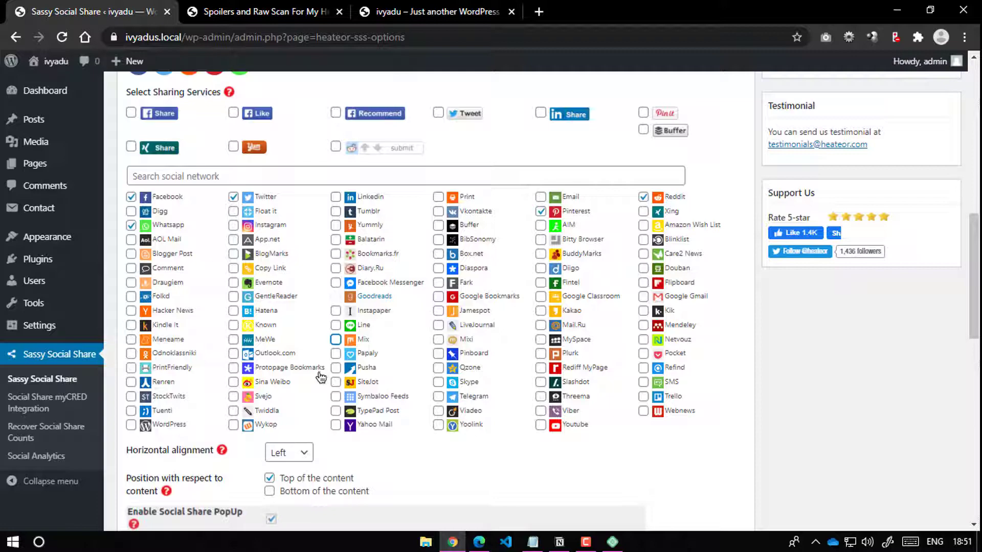
scroll(327, 378, "down", 5)
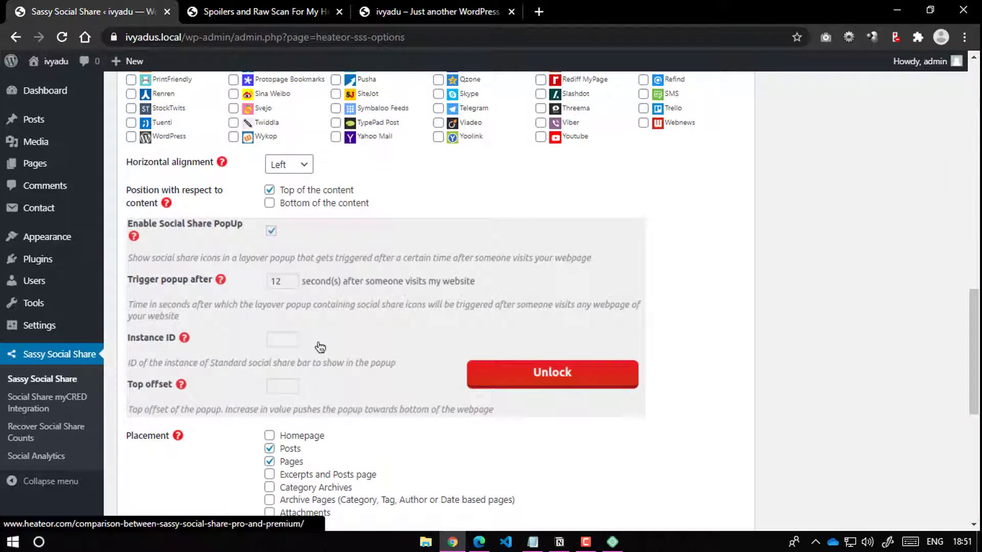
scroll(318, 344, "up", 4)
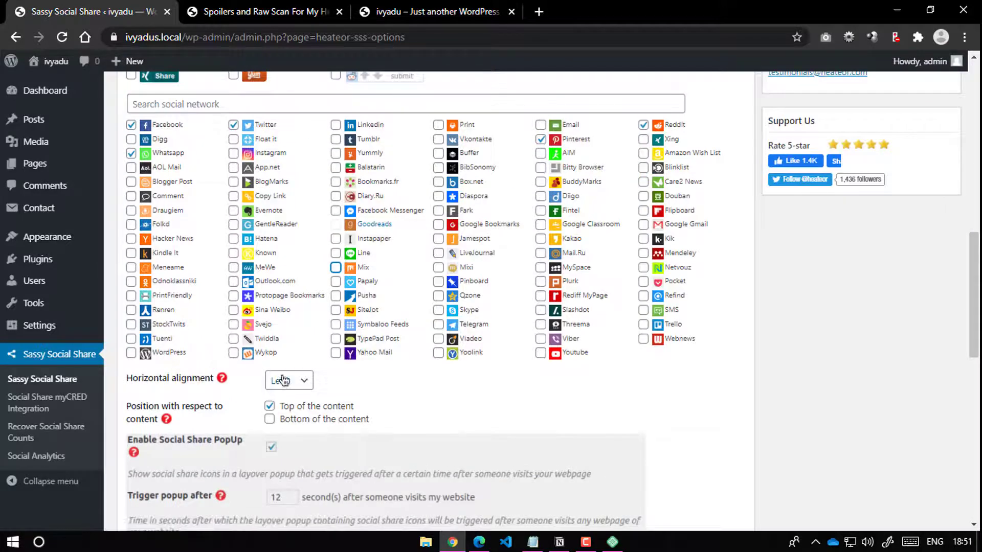
left_click(281, 381)
left_click(287, 412)
scroll(383, 406, "up", 4)
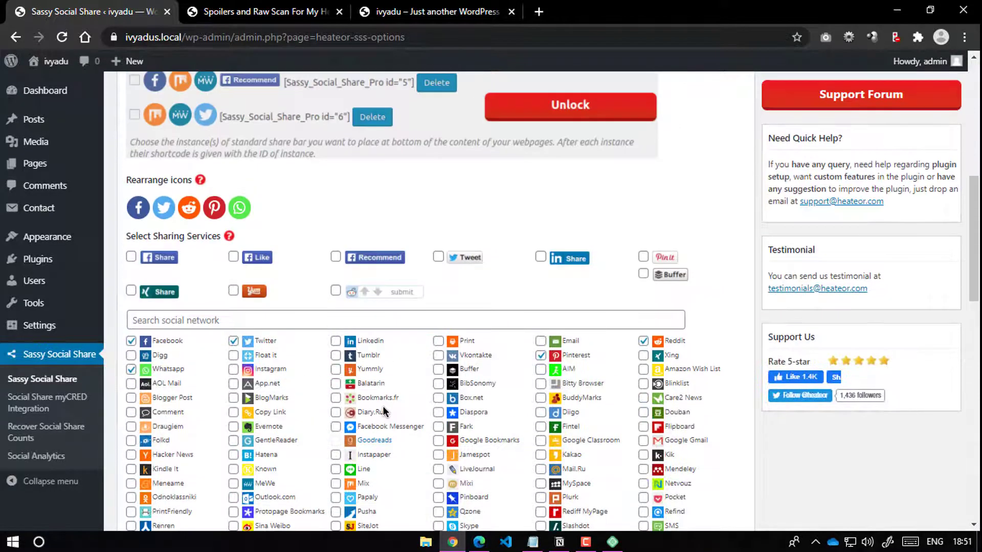
scroll(383, 406, "down", 4)
left_click(297, 381)
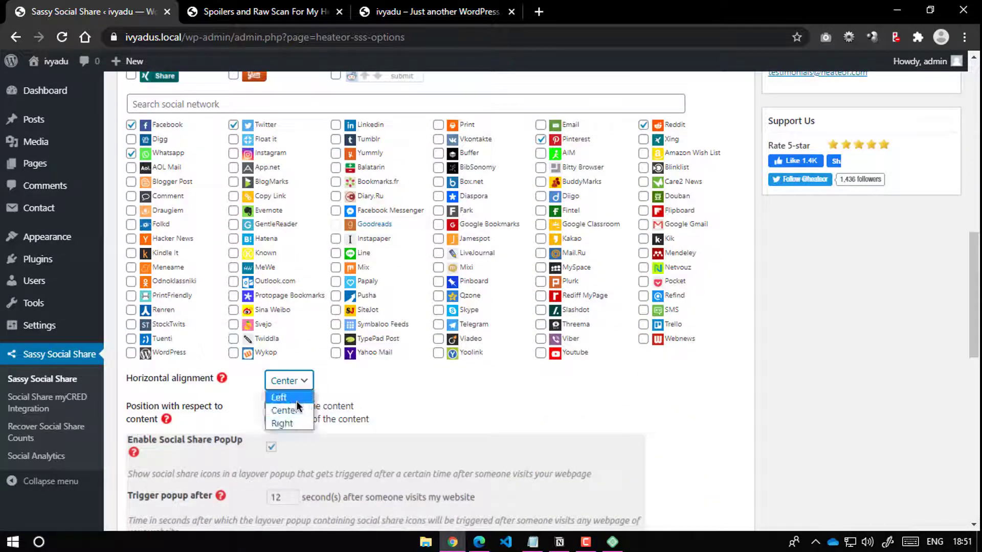
left_click(298, 407)
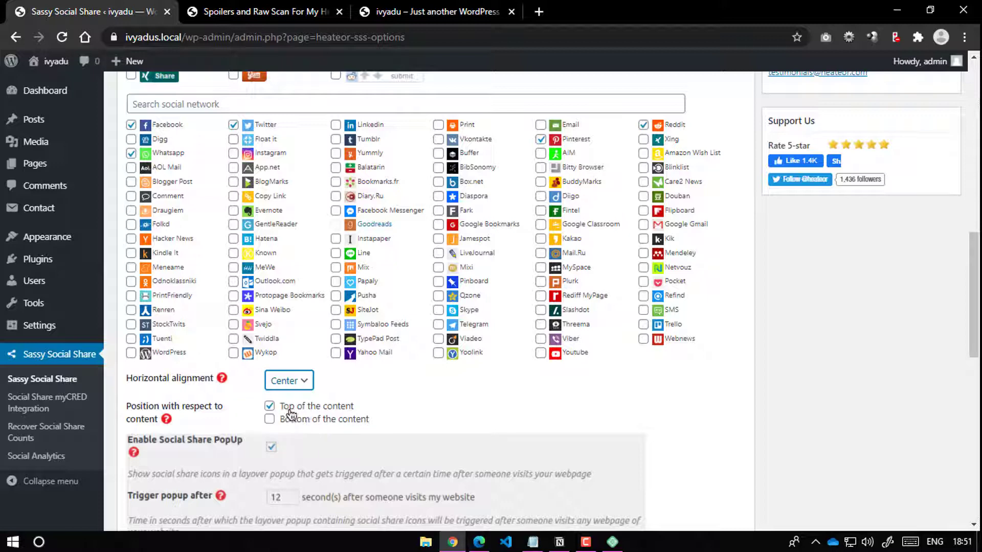
left_click(269, 406)
left_click(270, 419)
Step: Uncheck Pages under Placement so the share bar no longer shows on pages
left_click(263, 11)
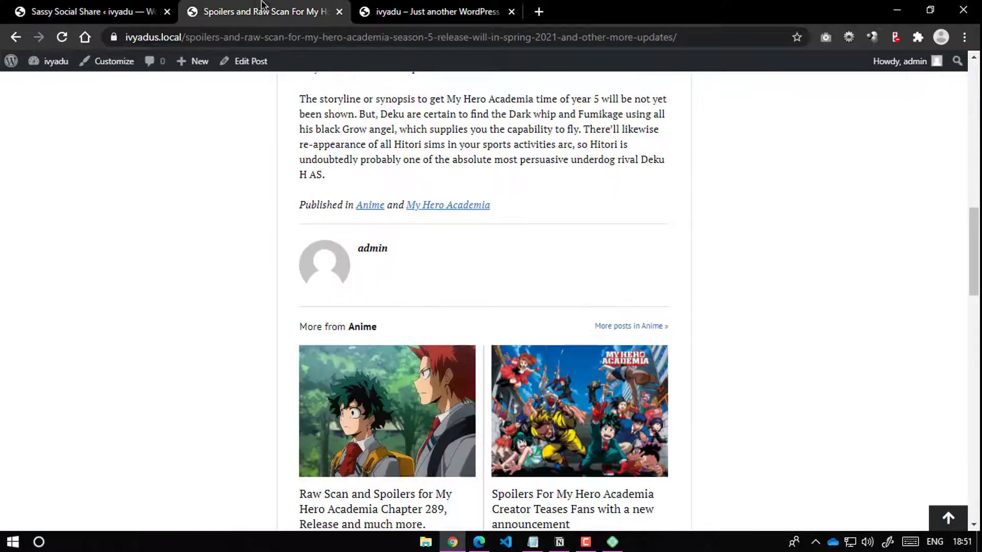
scroll(493, 342, "up", 15)
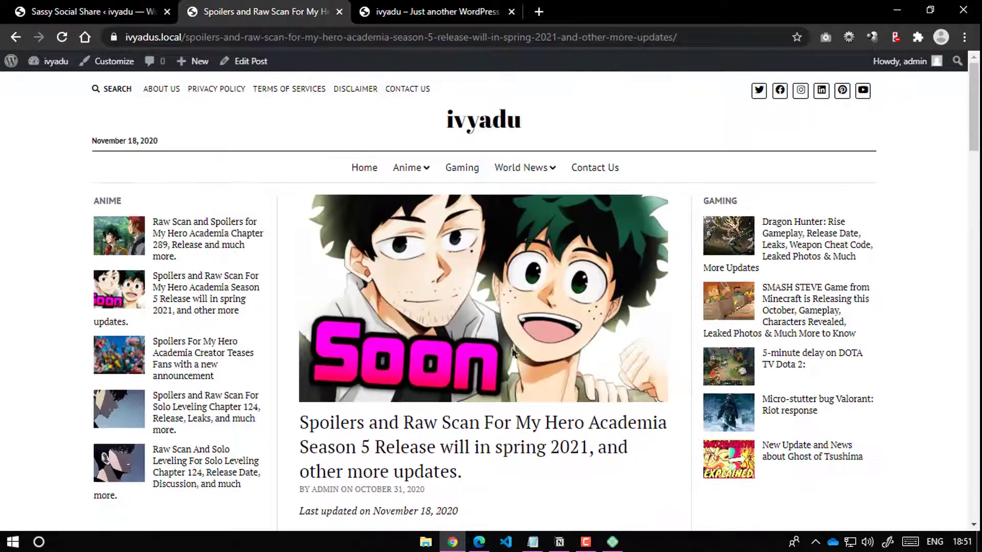
left_click(76, 7)
scroll(309, 342, "down", 8)
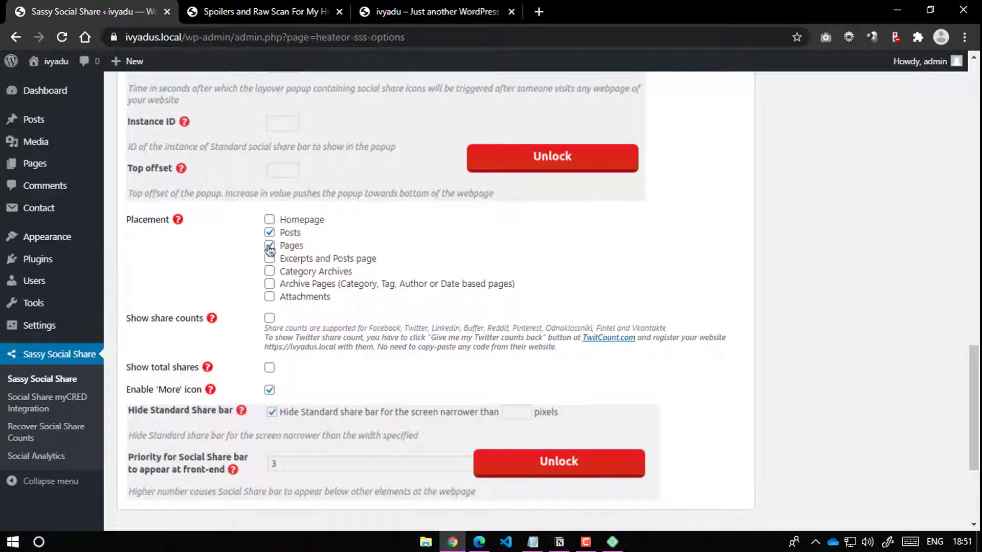
left_click(269, 247)
scroll(330, 364, "down", 1)
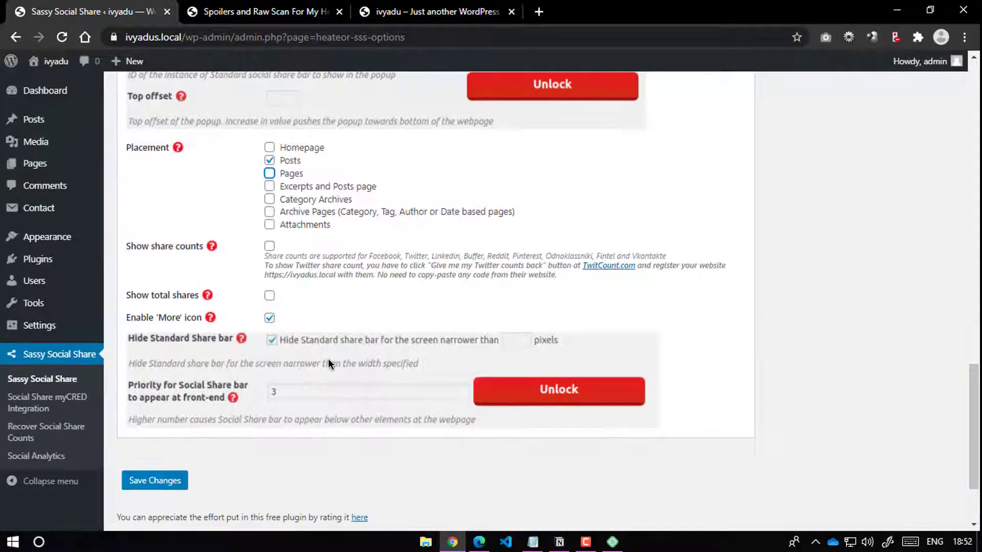
scroll(438, 363, "up", 10)
scroll(438, 356, "up", 10)
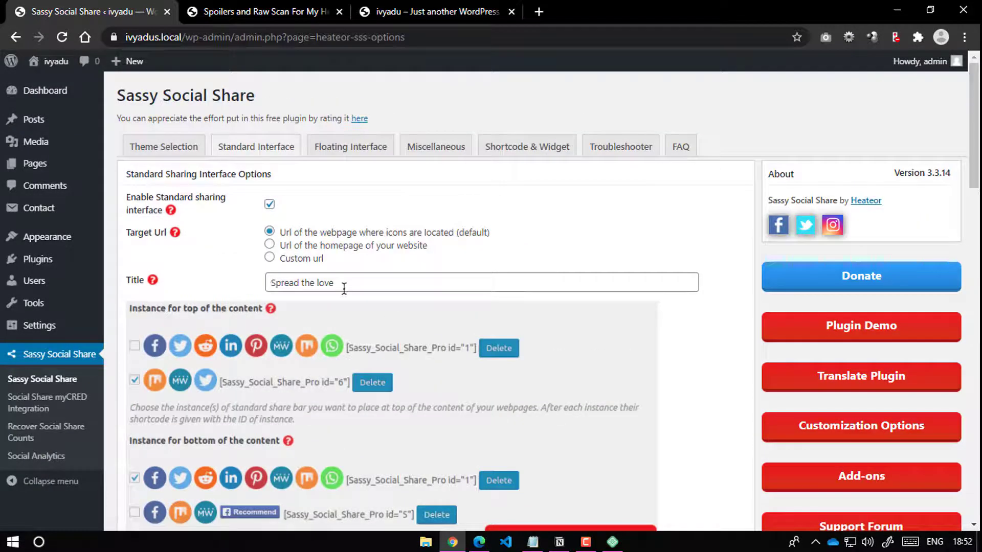
Step: Change the share bar title from 'Spread the love' to 'Give some time to show the love by sharing post'
left_click(344, 284)
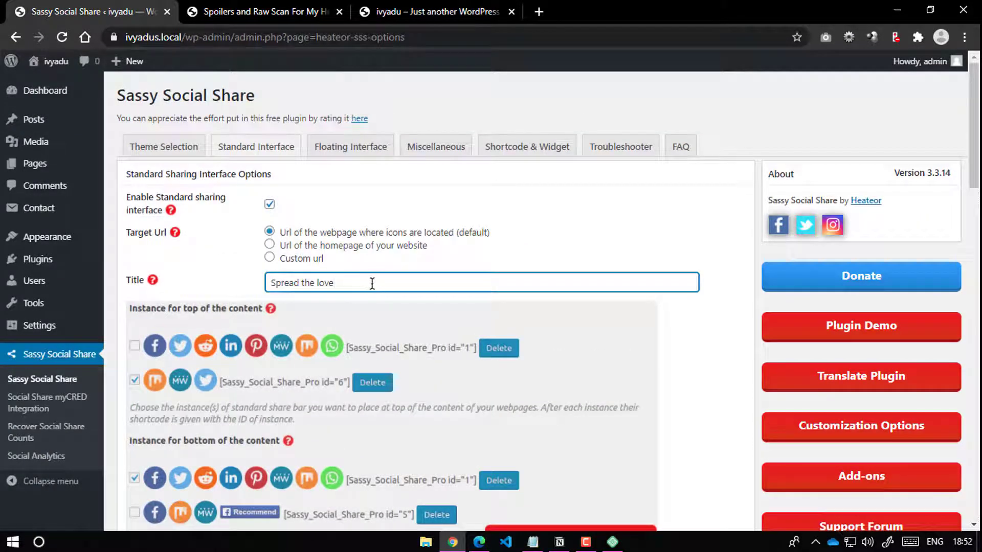
left_click_drag(372, 283, 200, 293)
left_click(277, 277)
type("Give some t")
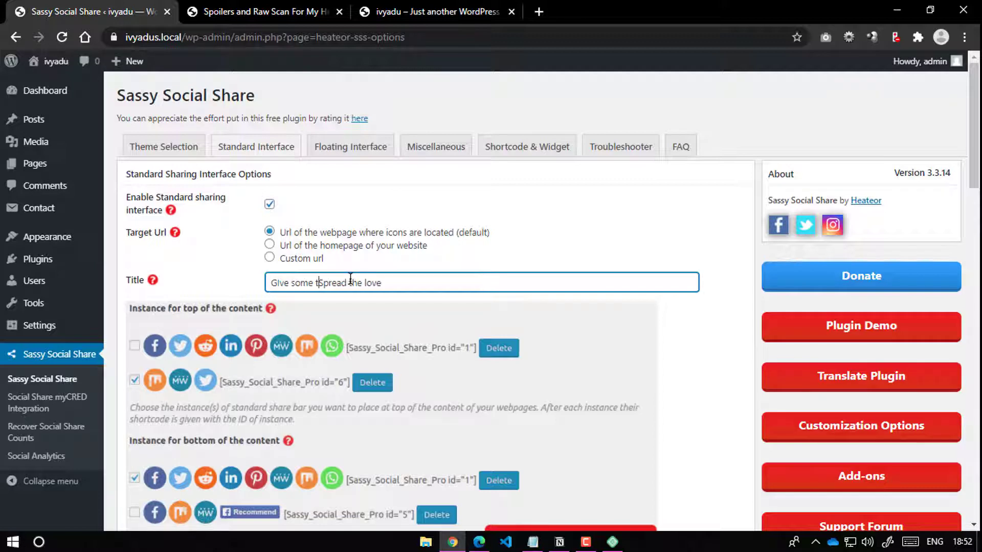
type("ime to show the ")
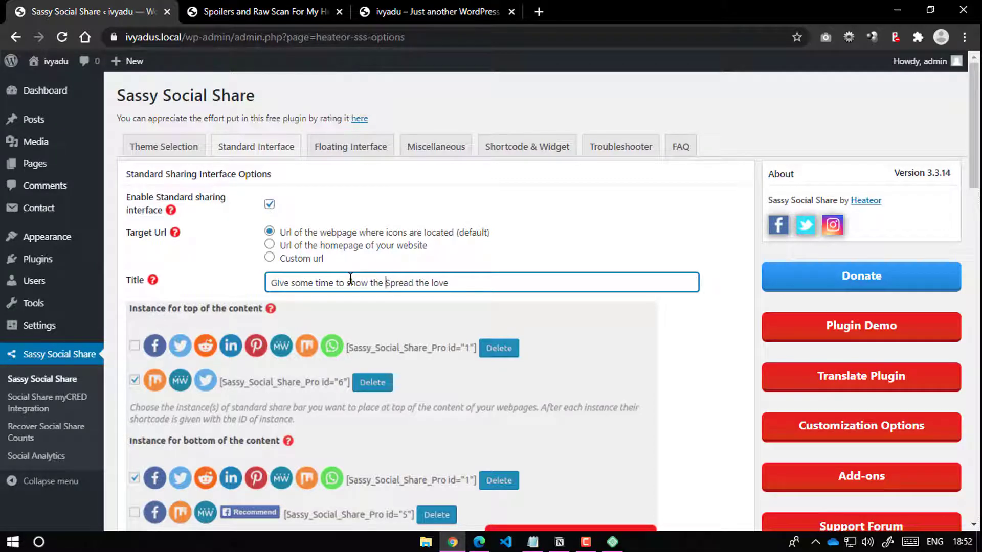
type("love")
key("Delete")
key("Delete")
key("Delete")
key("Delete")
key("Delete")
key("Delete")
key("Delete")
key("Delete")
key("Delete")
key("Delete")
key("Delete")
key("Delete")
key("Delete")
key("Delete")
key("Delete")
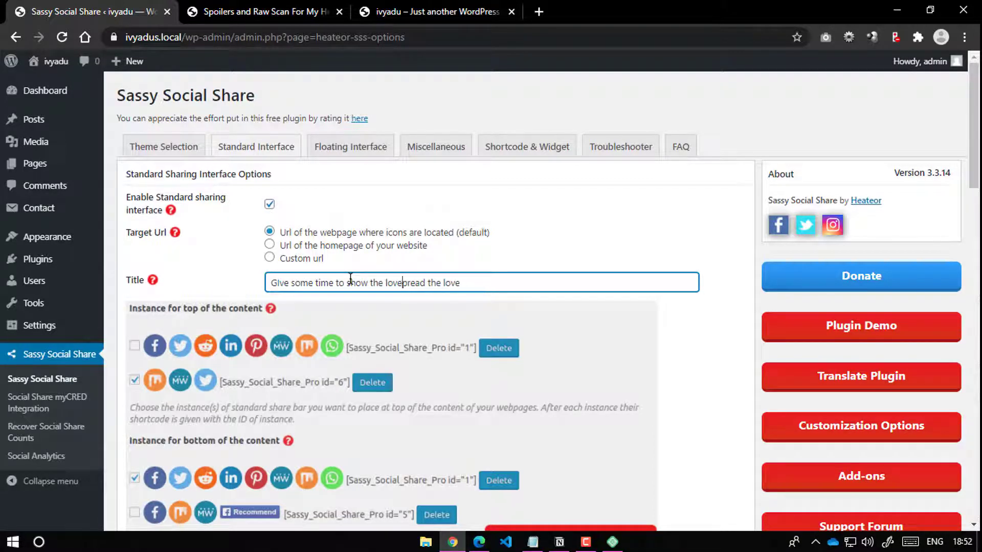
left_click(281, 281)
key("BackSpace")
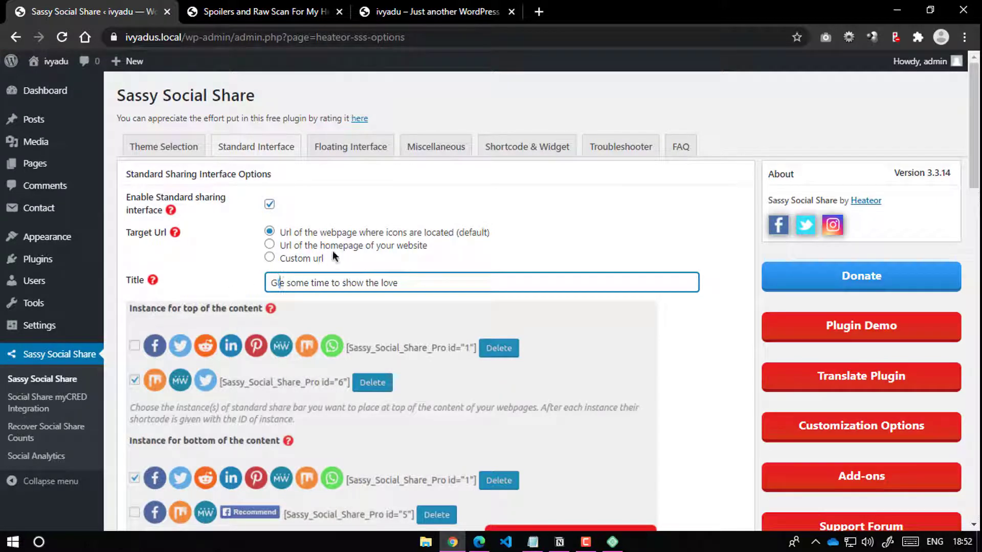
type("v")
key("ctrl+Right")
key("ctrl+Right")
key("ctrl+Right")
key("ctrl+Right")
key("ctrl+Right")
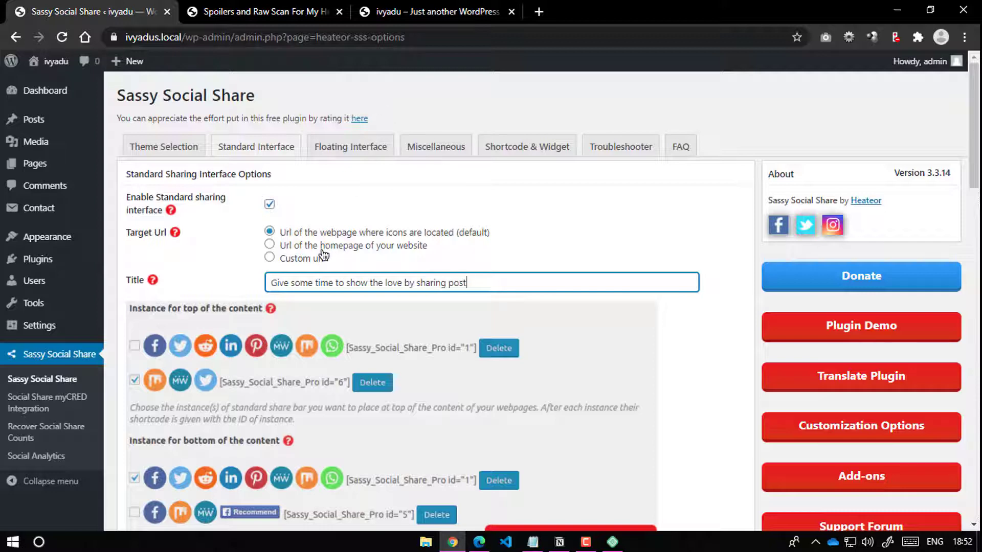
scroll(287, 244, "down", 6)
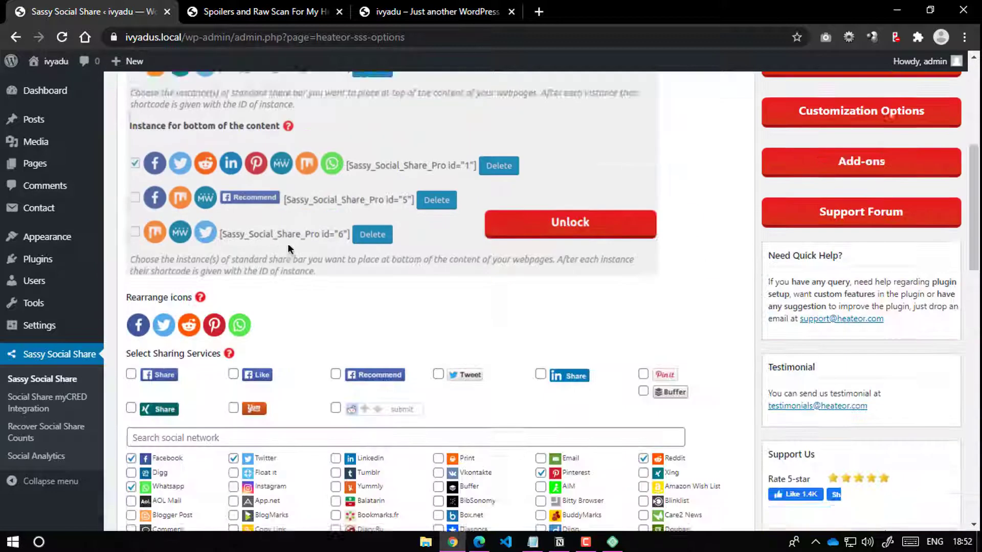
scroll(288, 243, "down", 15)
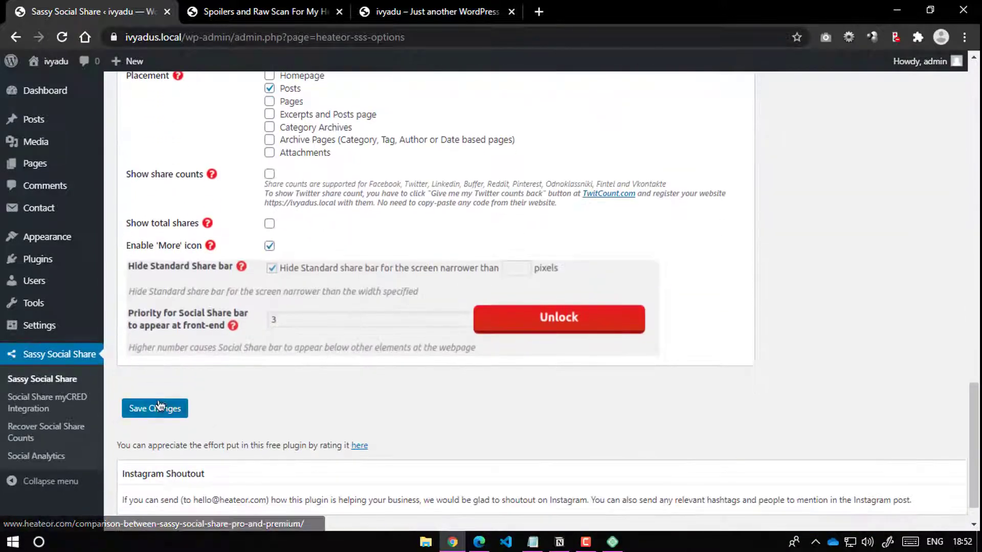
Step: Save the standard share settings and reload the post to preview the new heading
left_click(156, 407)
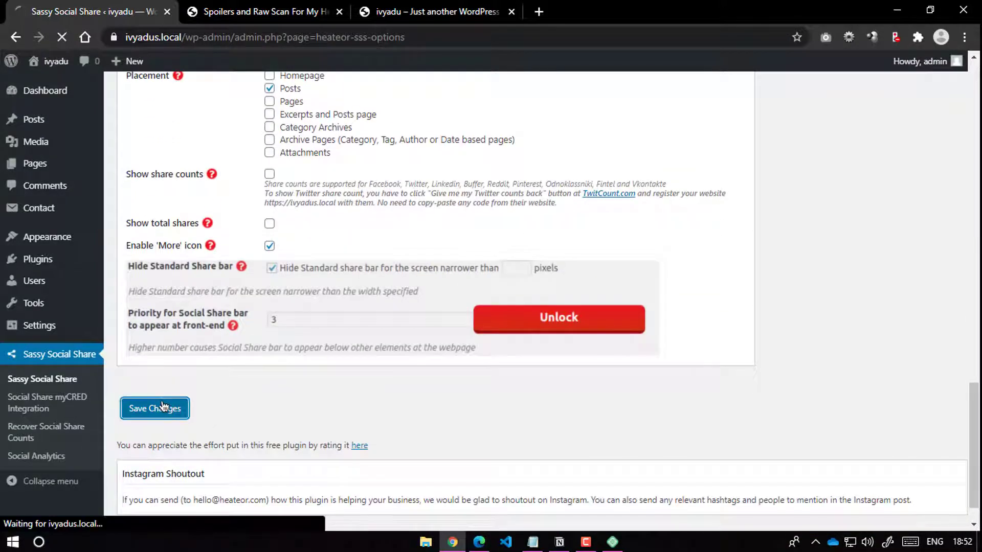
key("ctrl+Tab")
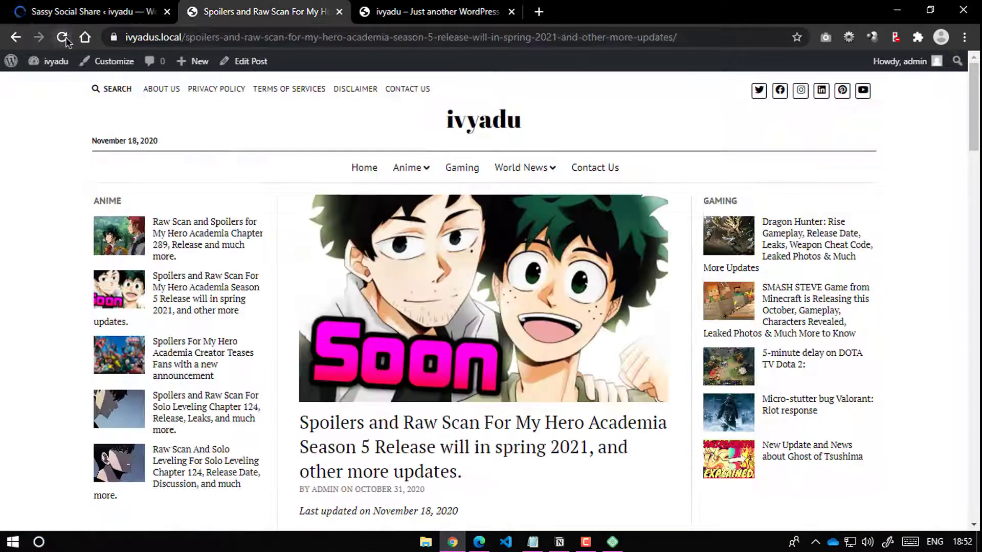
left_click(63, 38)
scroll(329, 234, "down", 4)
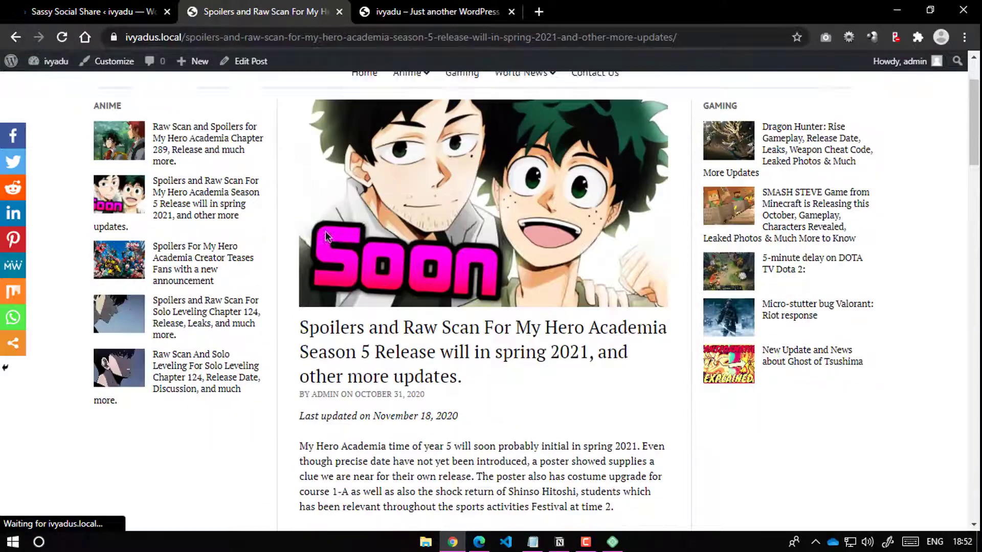
scroll(325, 231, "down", 10)
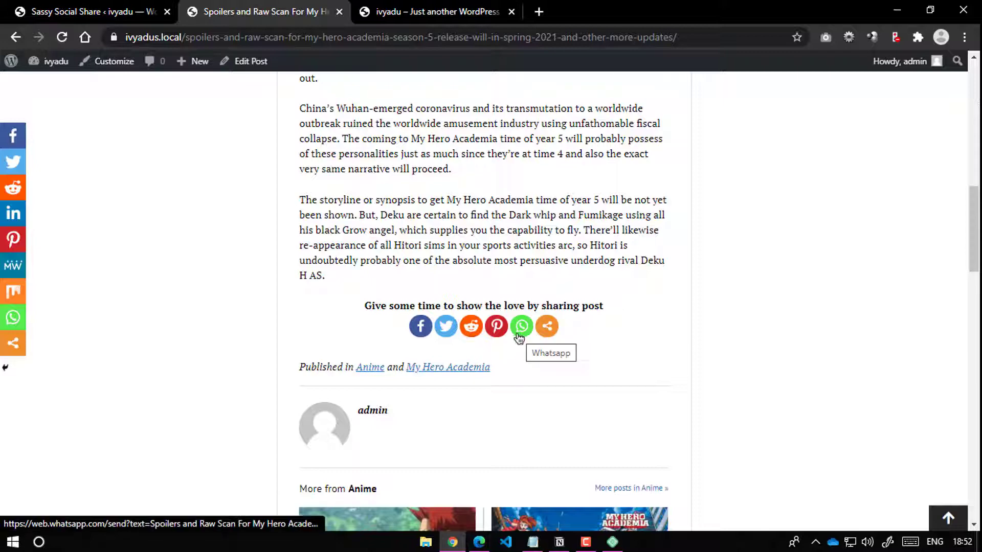
left_click(58, 9)
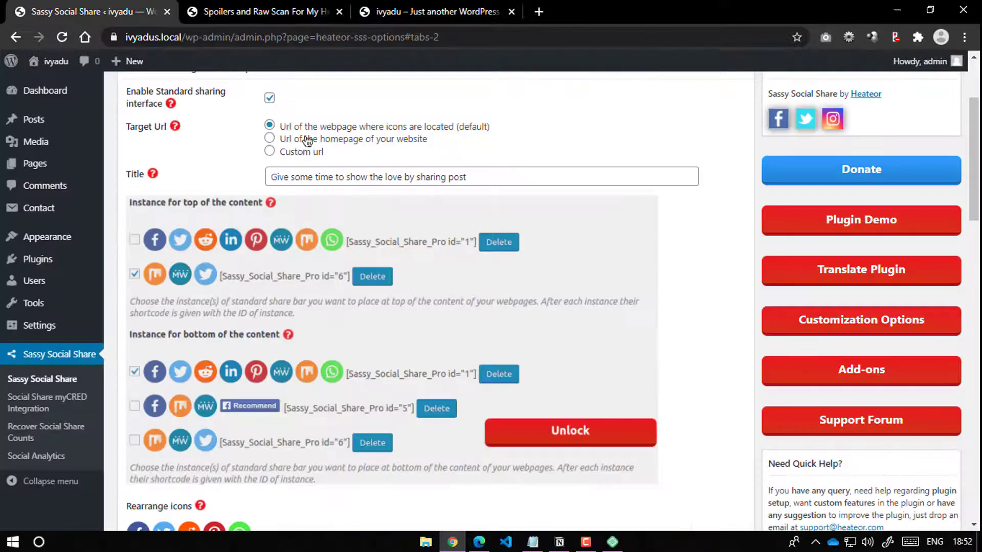
scroll(376, 232, "up", 3)
left_click(259, 11)
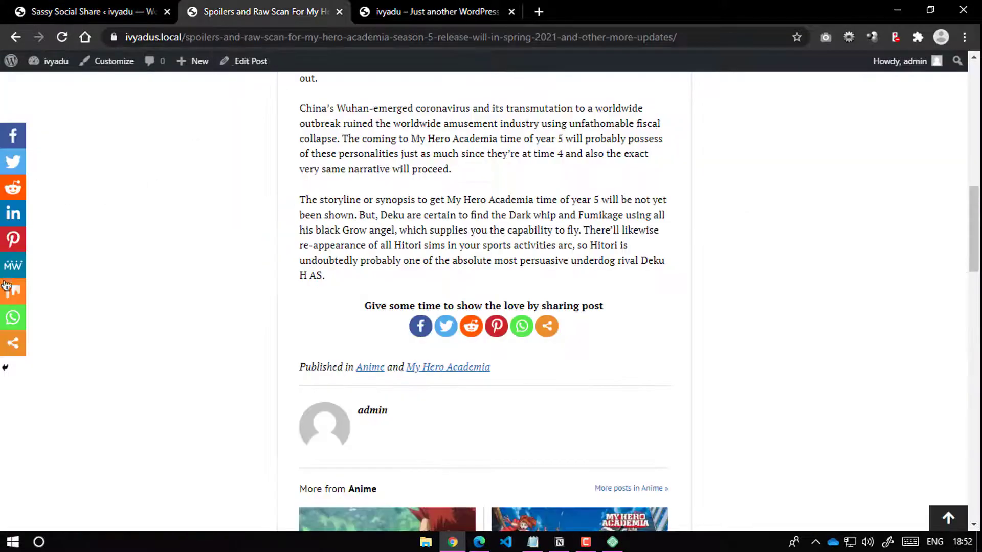
left_click(54, 6)
left_click(327, 176)
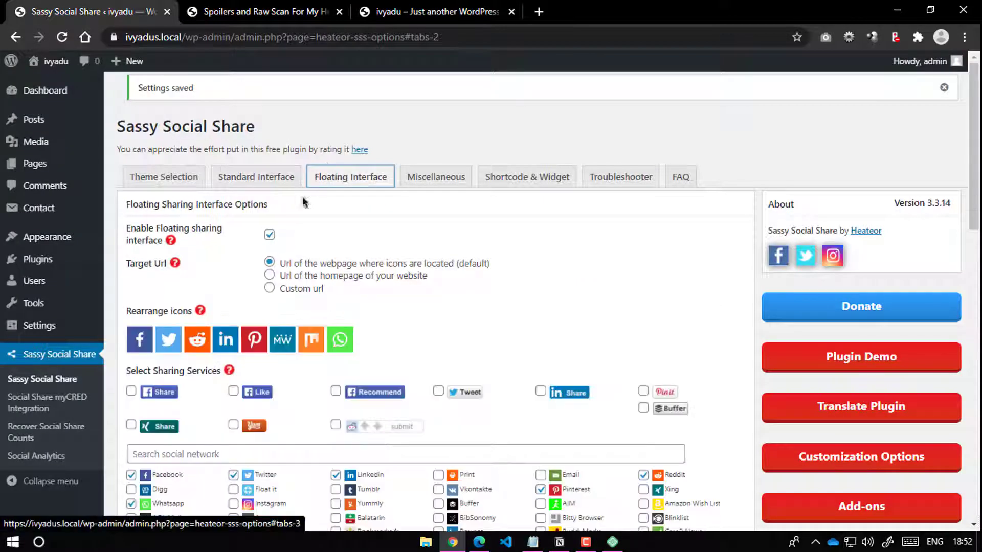
Step: Toggle the floating share bar, save, and reload the post to check it
left_click(269, 236)
scroll(215, 307, "down", 15)
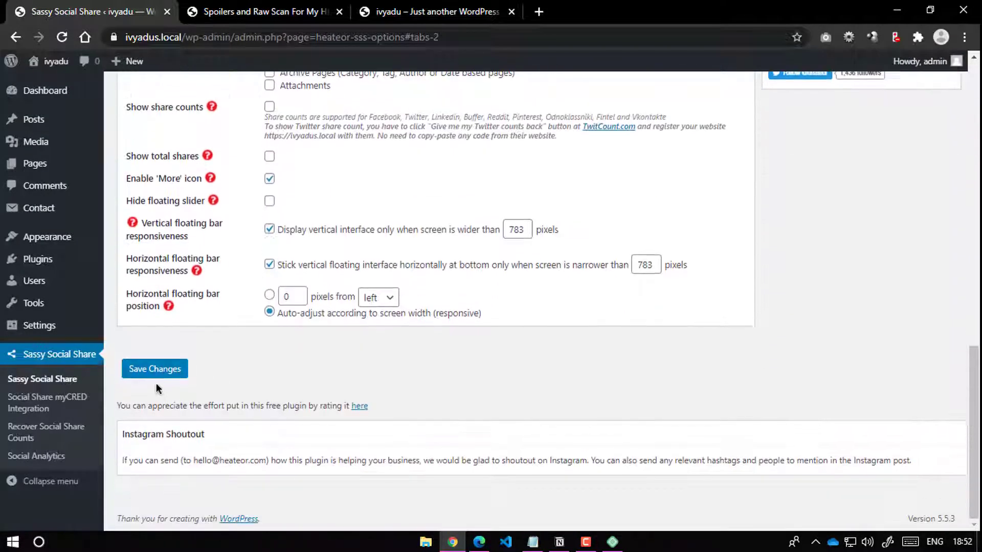
left_click(156, 376)
left_click(256, 11)
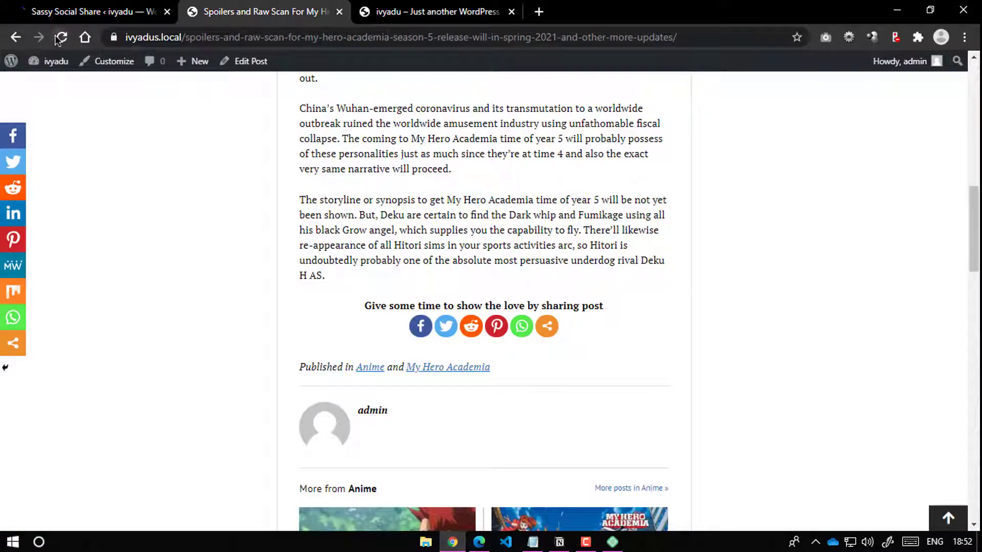
left_click(60, 38)
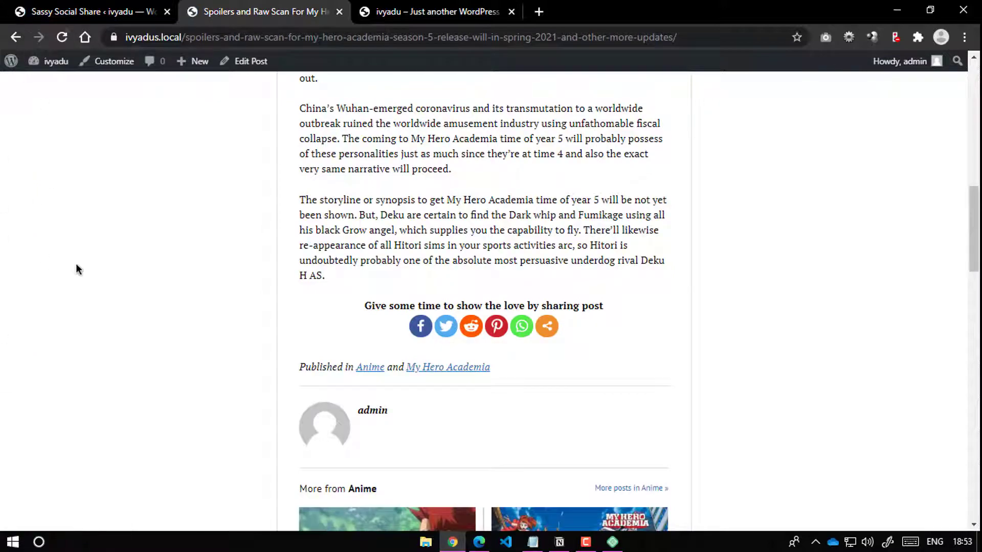
Step: Inspect the post's share buttons and the full sharing-services list from the More button
scroll(393, 230, "down", 5)
scroll(348, 136, "up", 18)
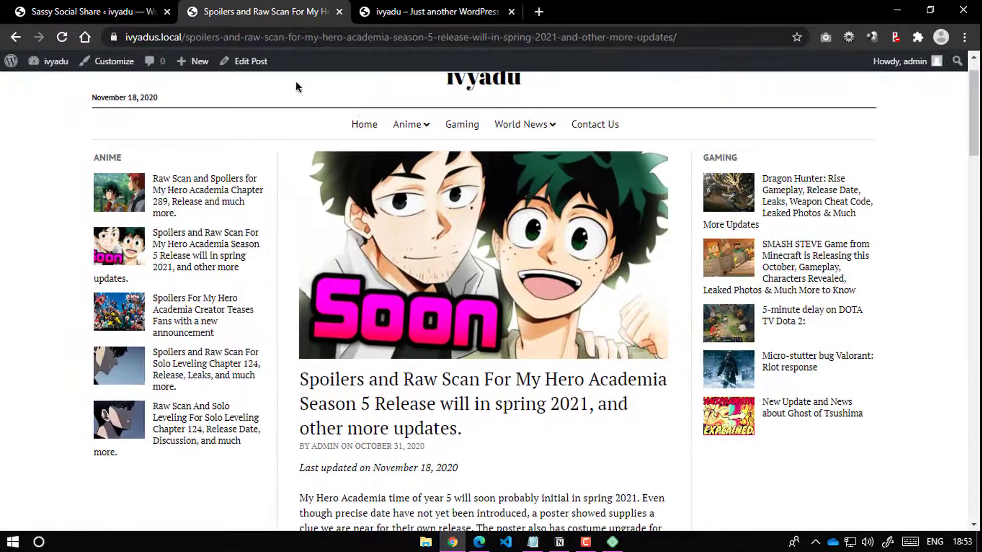
scroll(404, 128, "up", 1)
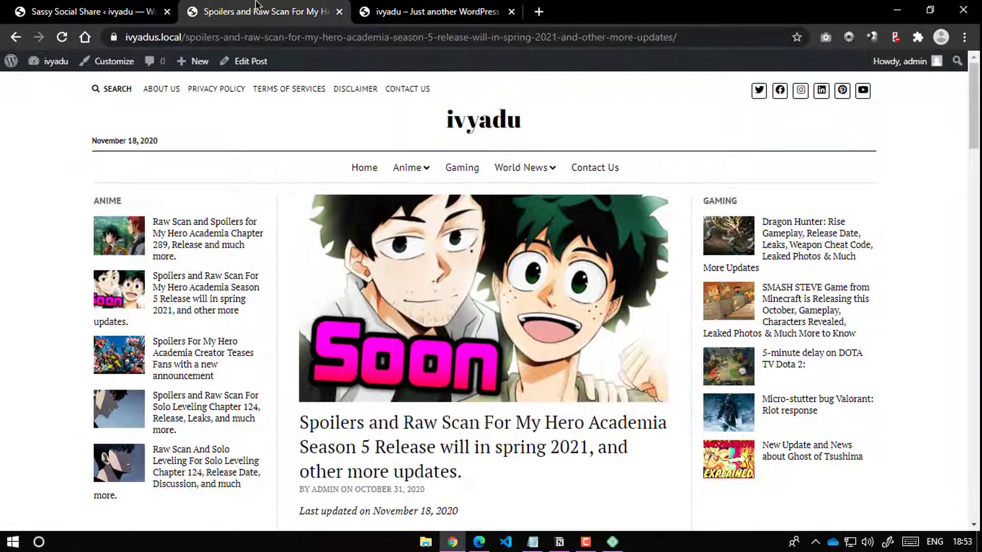
left_click(115, 7)
left_click(245, 10)
scroll(430, 418, "down", 6)
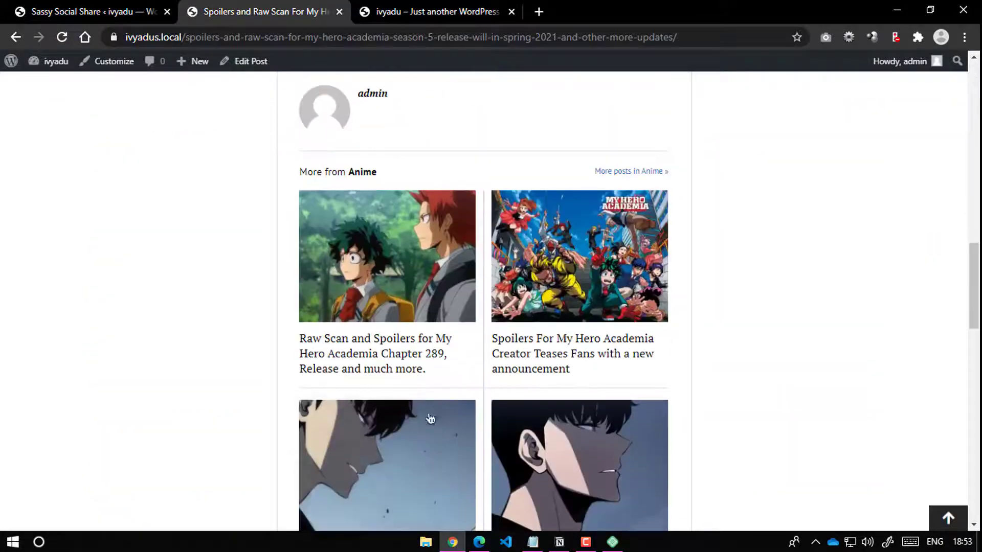
scroll(818, 198, "up", 15)
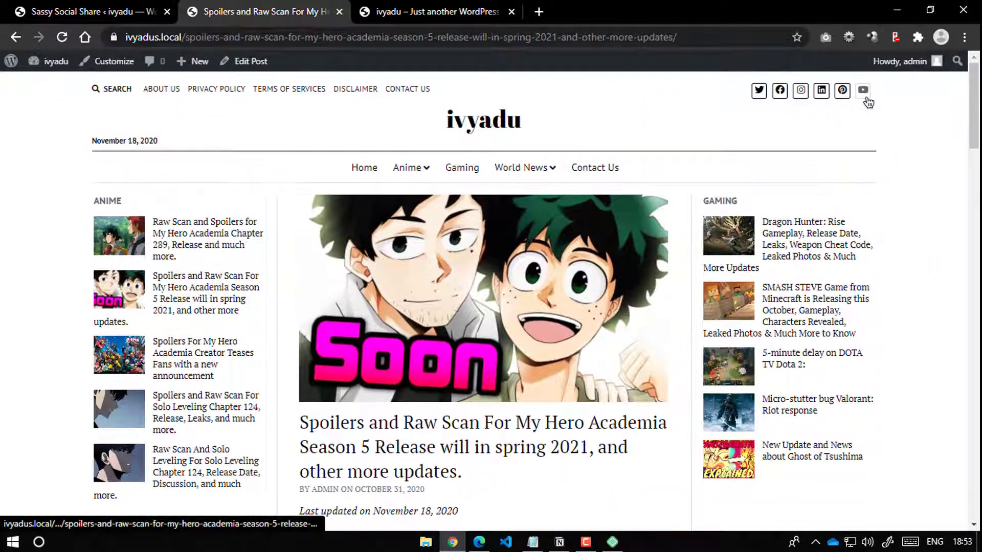
scroll(527, 274, "down", 13)
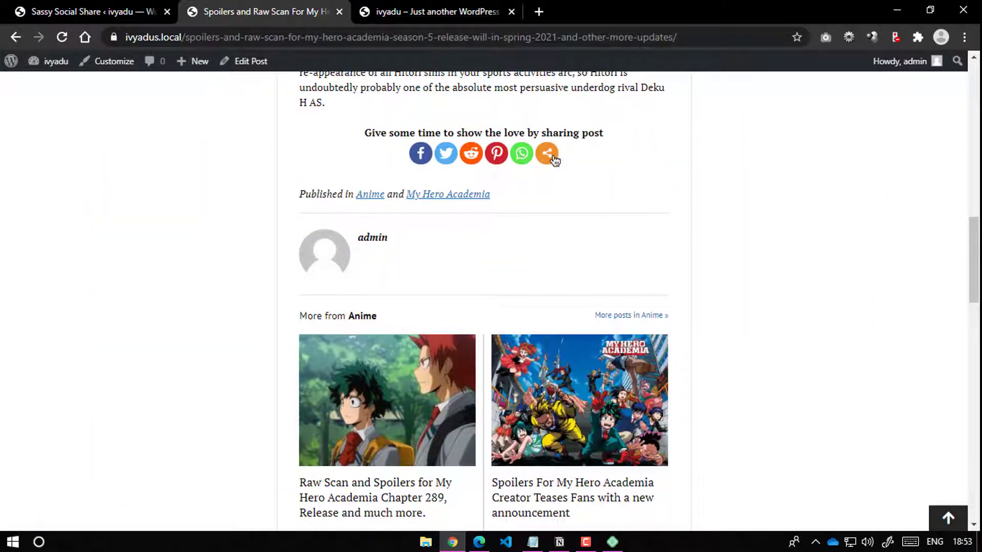
left_click(548, 155)
scroll(541, 261, "down", 10)
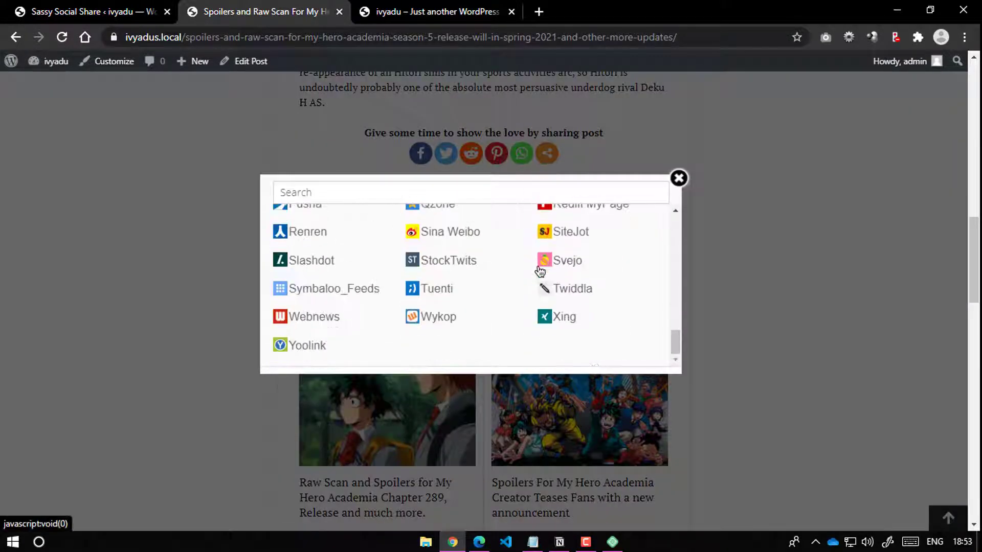
scroll(551, 258, "up", 5)
scroll(551, 257, "up", 10)
left_click(679, 178)
Step: Go to the site's home page, then return to the Sassy Social Share settings
scroll(372, 249, "up", 10)
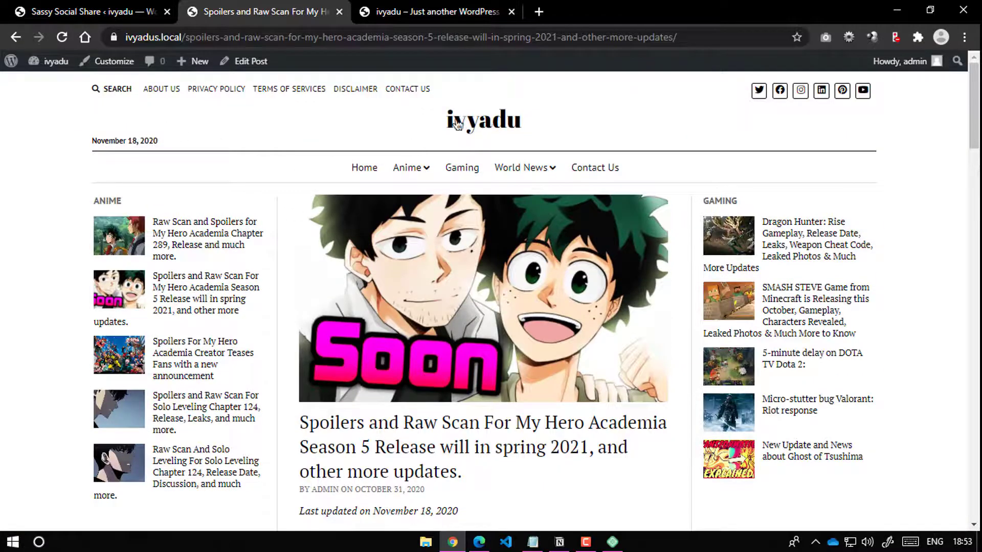
left_click(457, 120)
key("ctrl+shift+Tab")
scroll(175, 322, "down", 5)
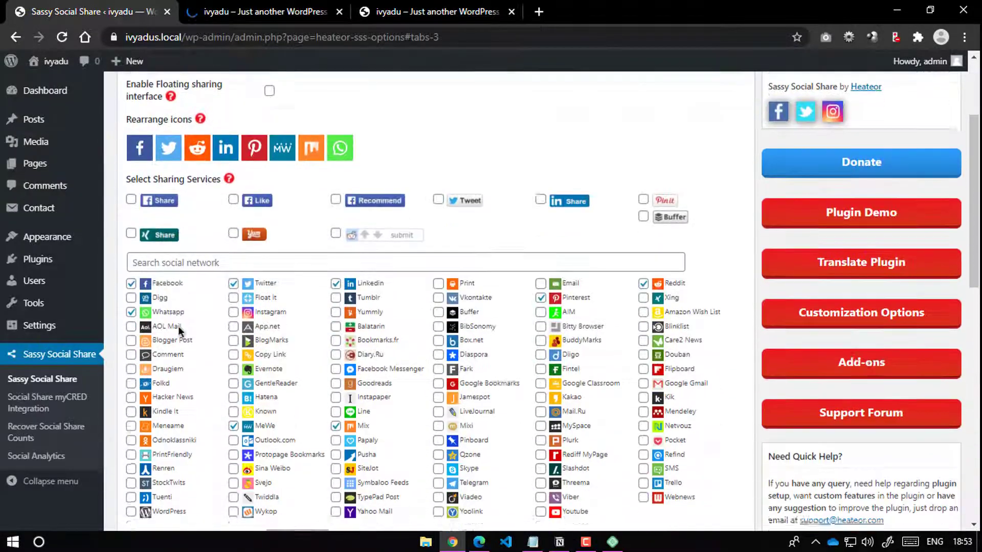
scroll(178, 326, "up", 5)
Step: In Appearance > Widgets, add a Recent Posts Extended widget to the Left Sidebar
mouse_move(28, 243)
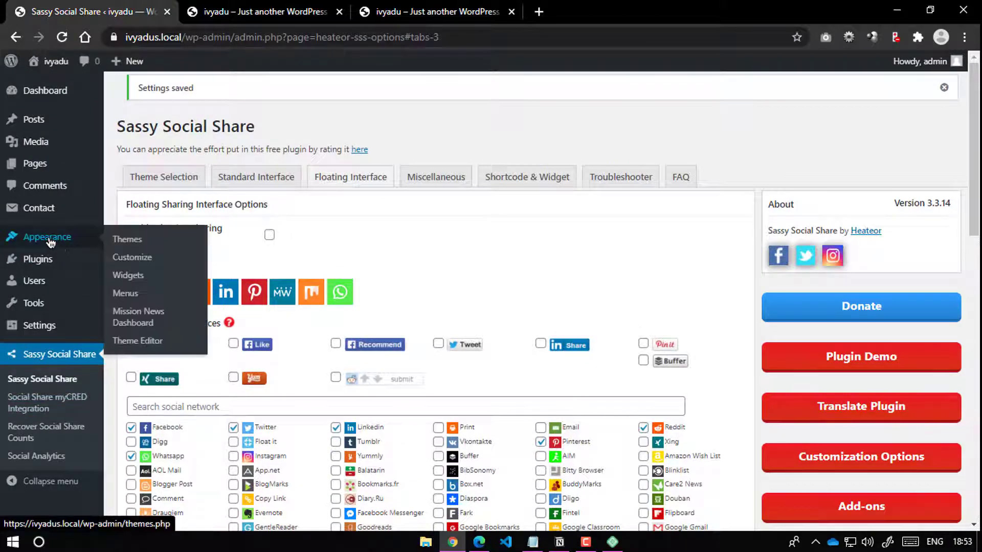
left_click(128, 276)
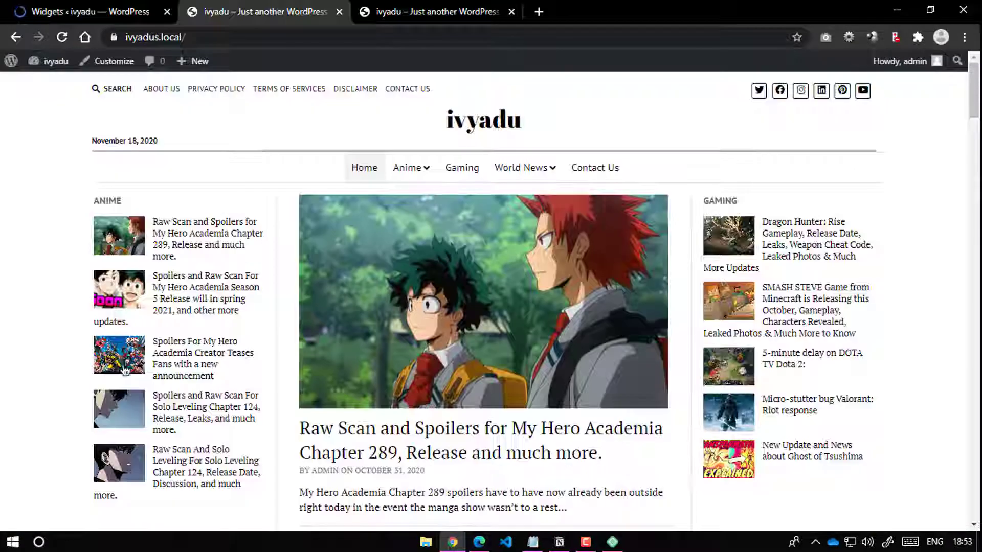
scroll(125, 370, "down", 13)
scroll(546, 319, "up", 3)
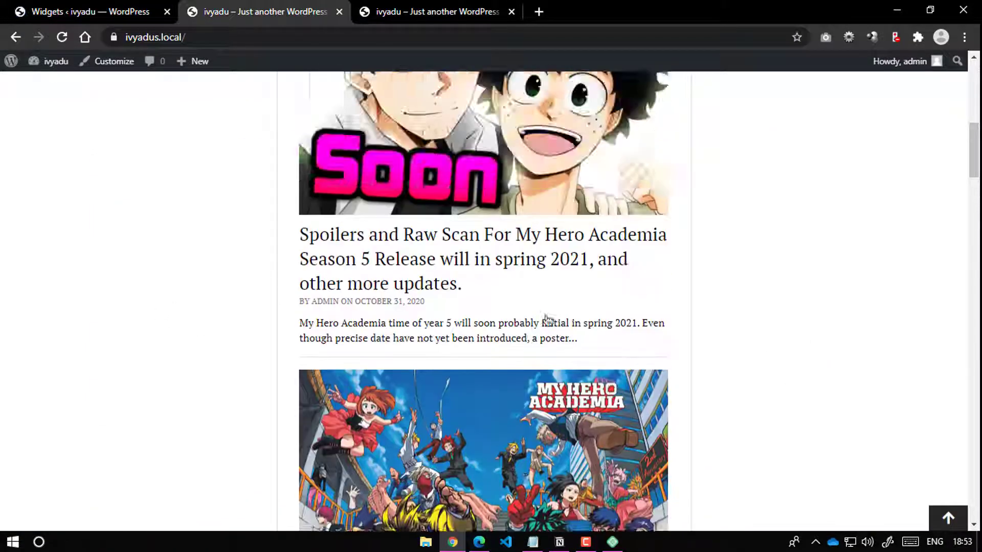
scroll(546, 320, "up", 6)
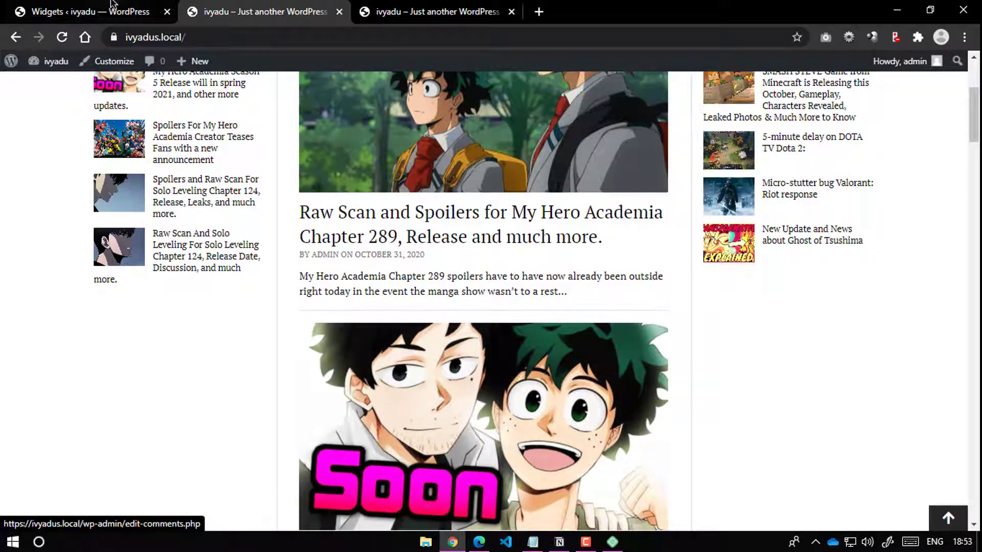
left_click(113, 6)
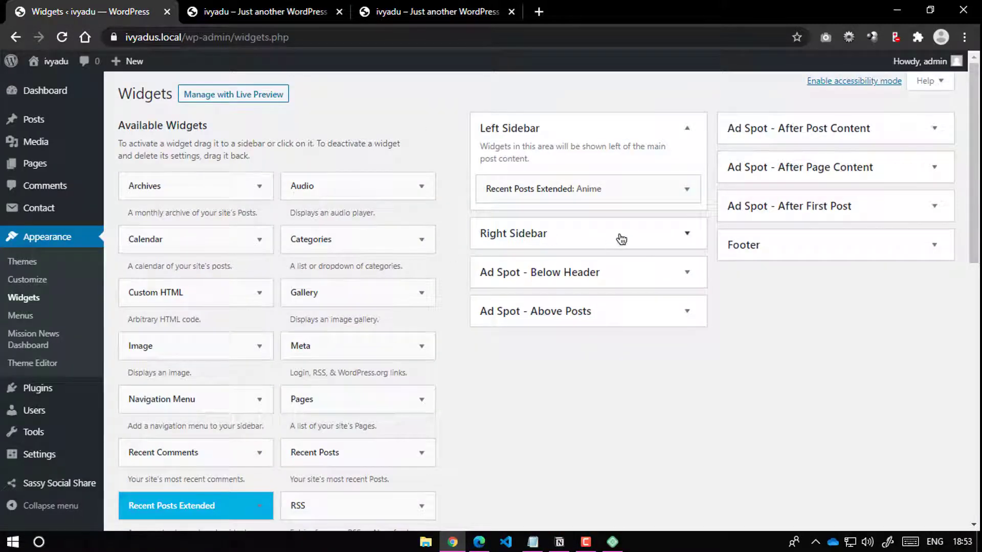
scroll(265, 315, "down", 5)
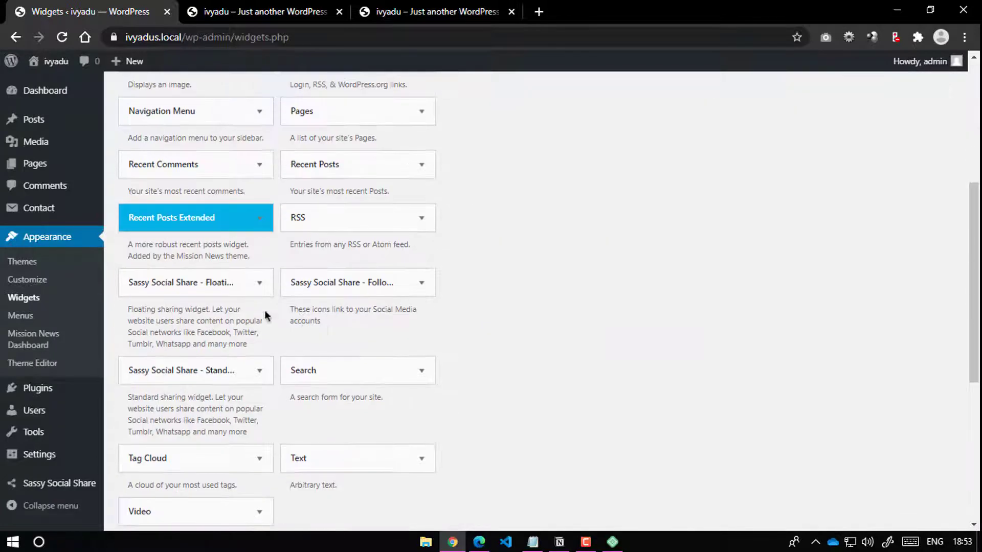
left_click(246, 216)
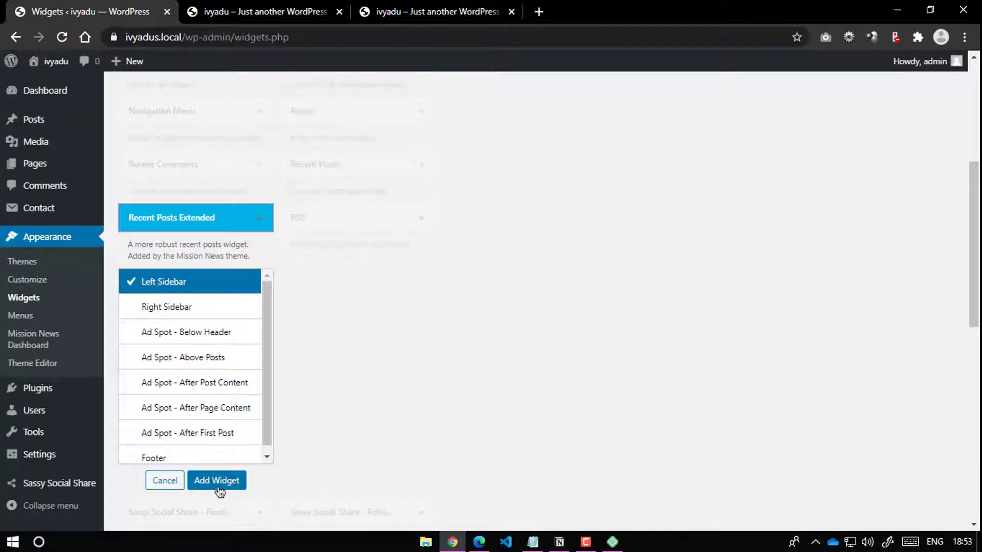
left_click(217, 480)
Step: Title the widget My Hero Academia and set its category to My Hero Academia
left_click(518, 271)
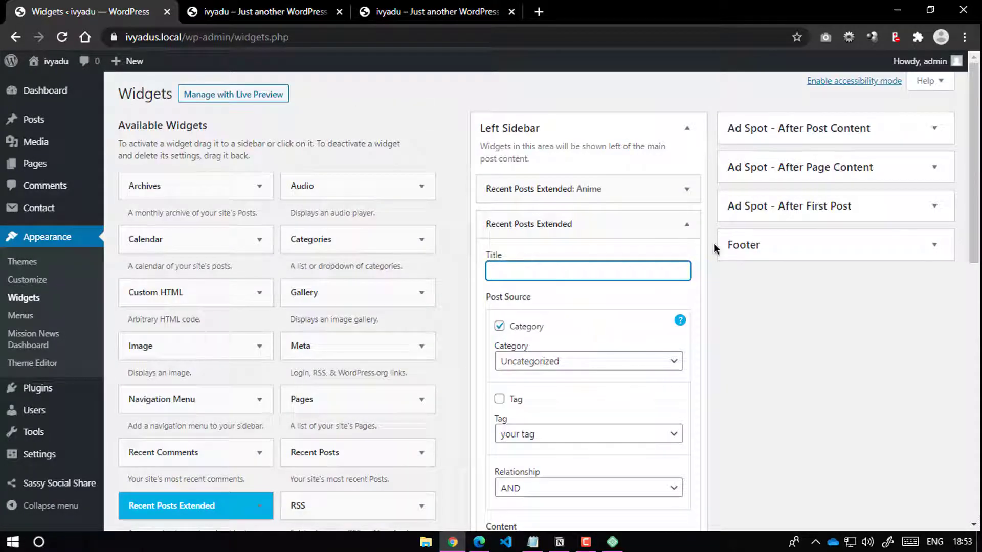
left_click(263, 11)
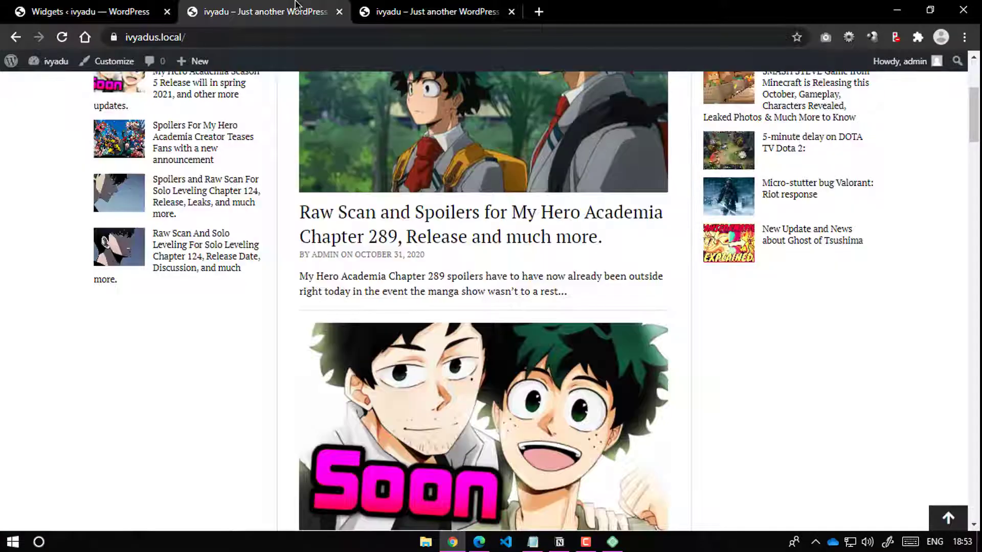
scroll(406, 168, "up", 4)
mouse_move(408, 185)
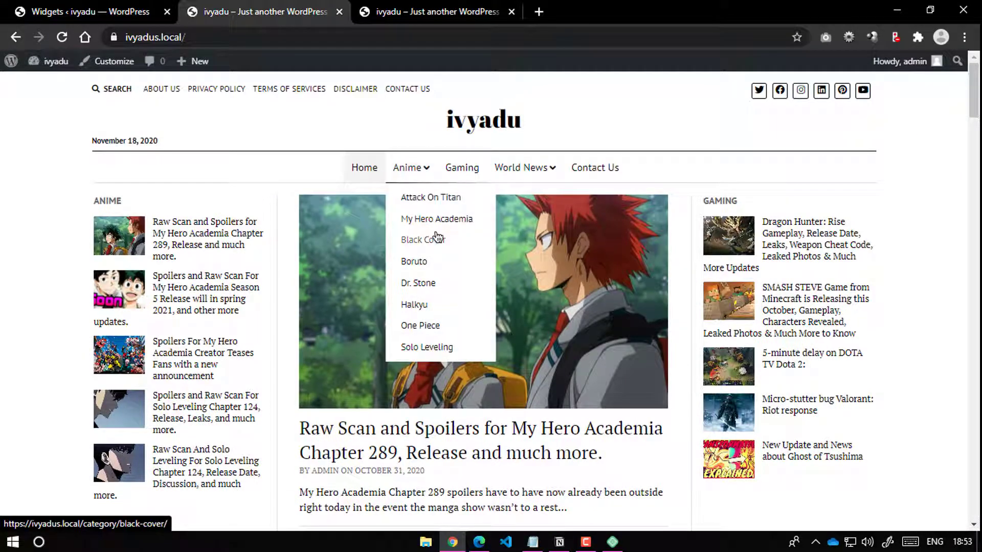
left_click(103, 12)
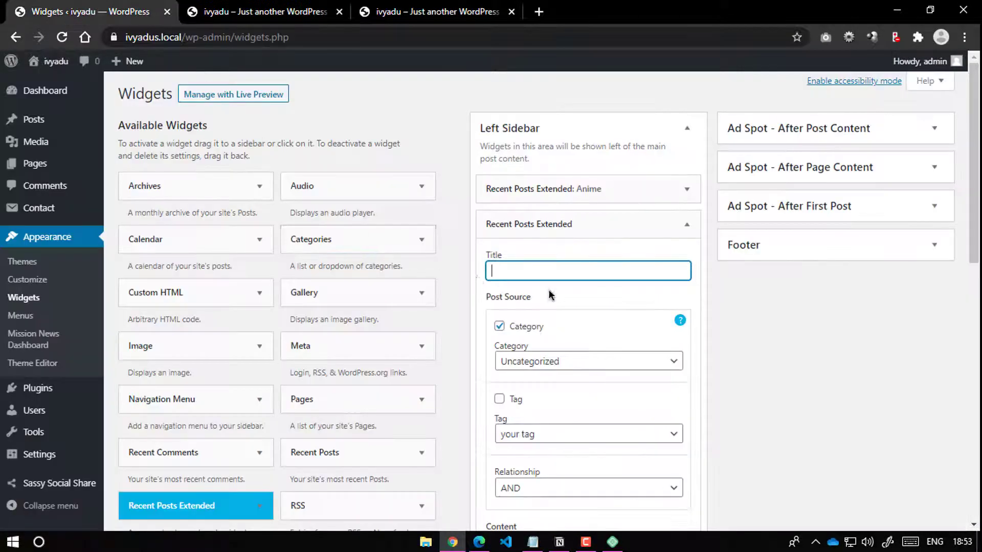
type("My Hero Academia")
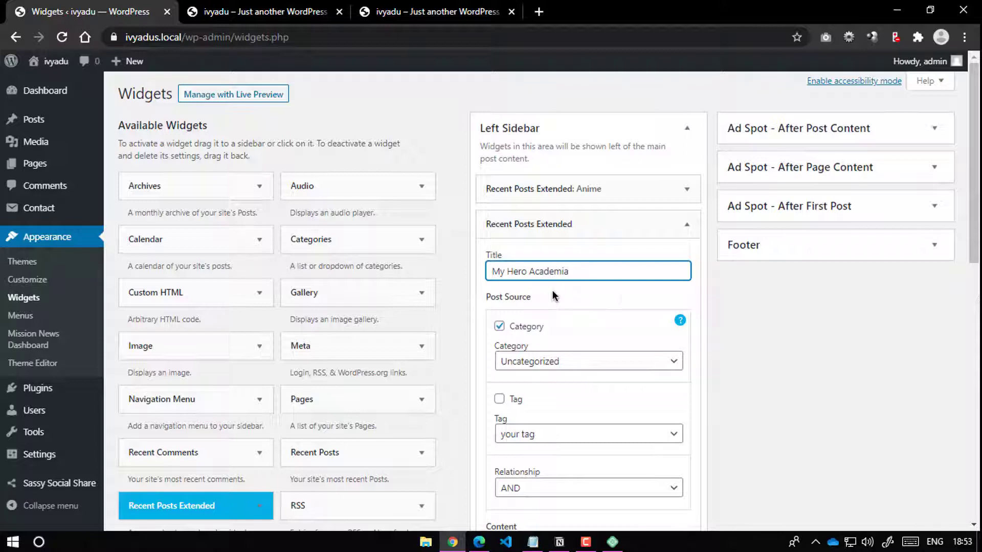
left_click(736, 322)
scroll(671, 312, "down", 2)
left_click(579, 290)
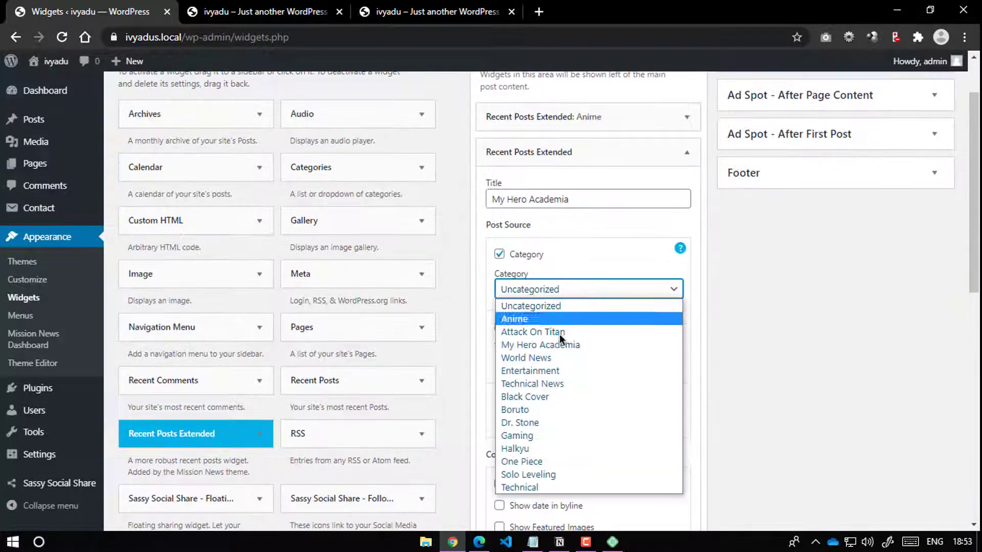
left_click(566, 345)
Step: Hide author, excerpt and comments, show featured images, choose Style 2, save and reload the site
scroll(571, 342, "down", 4)
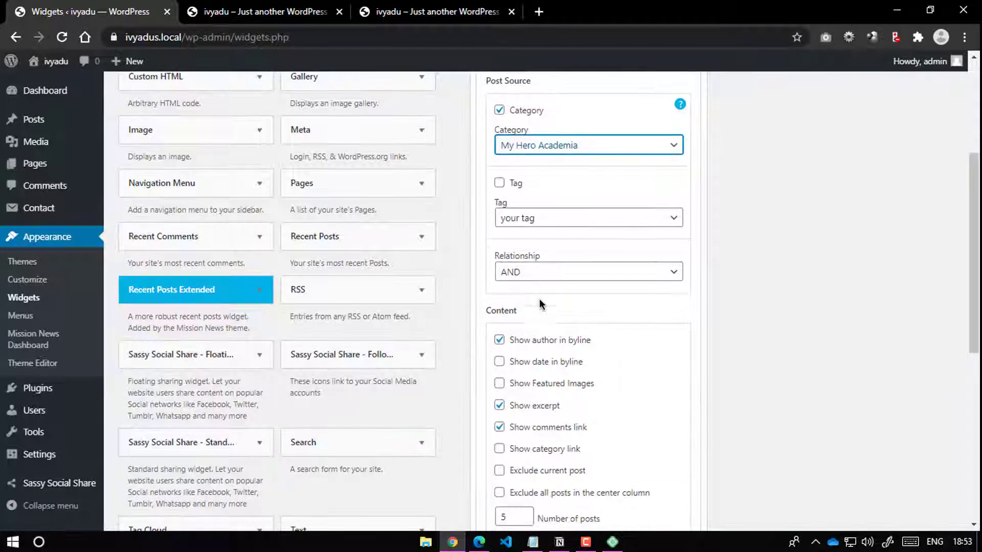
left_click(533, 342)
left_click(532, 406)
left_click(536, 428)
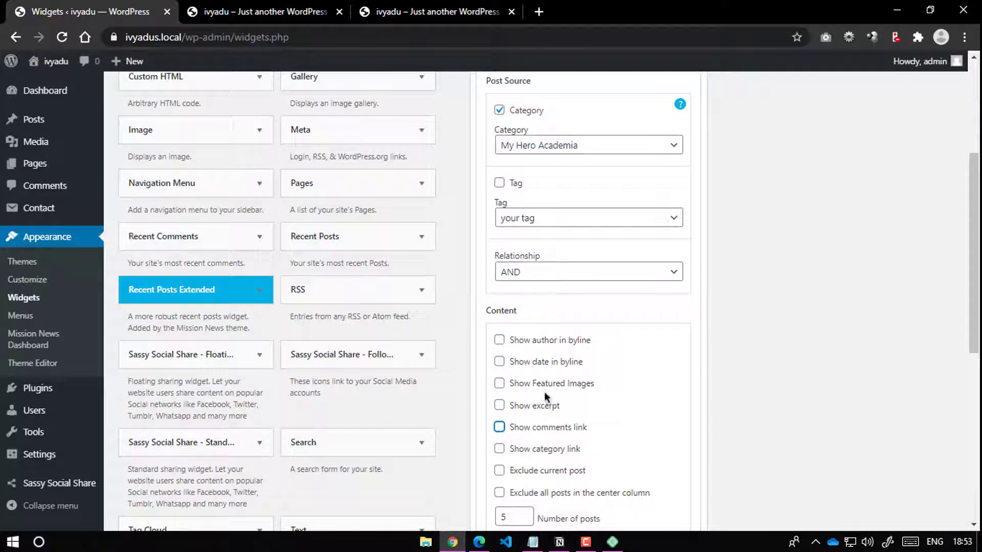
left_click(547, 384)
scroll(647, 391, "down", 10)
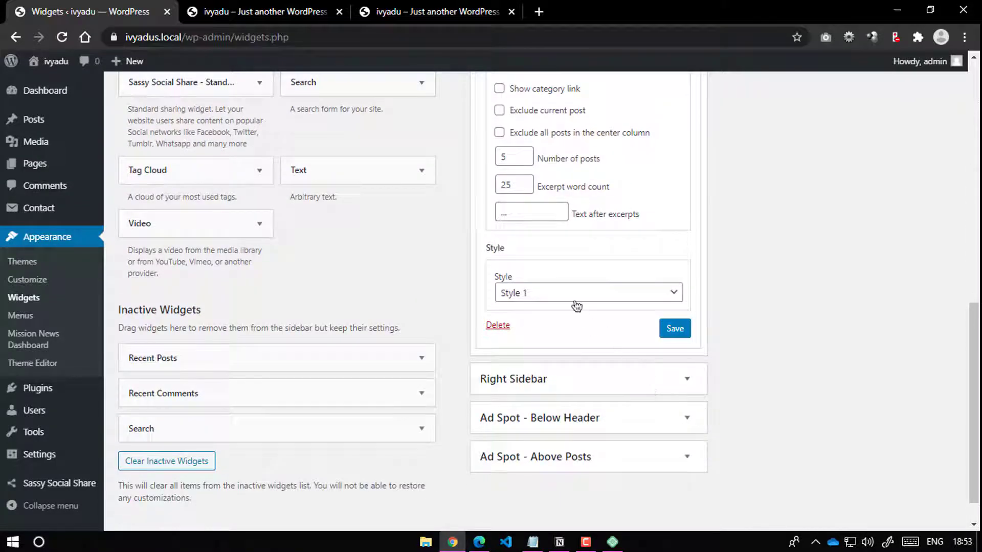
left_click(572, 293)
left_click(567, 322)
left_click(667, 331)
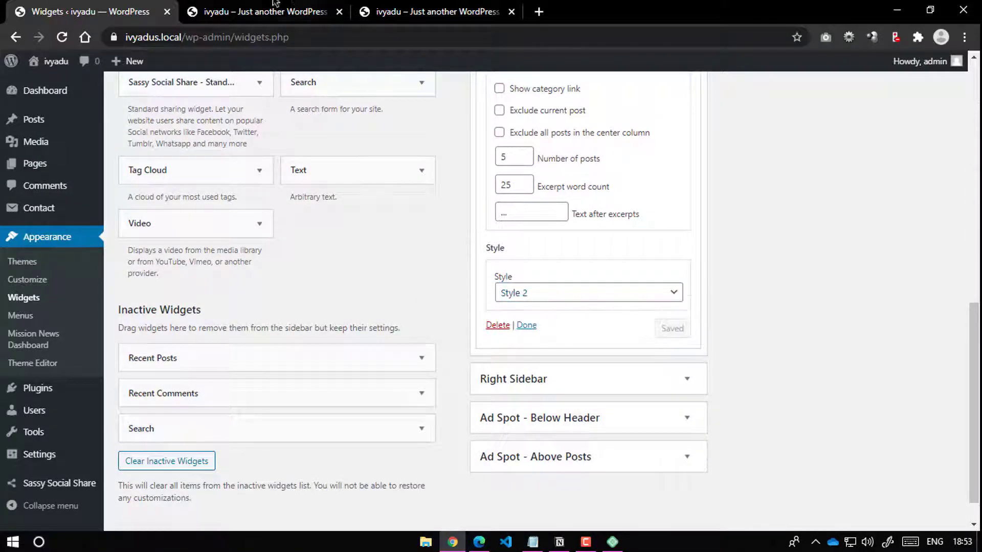
left_click(259, 11)
left_click(62, 37)
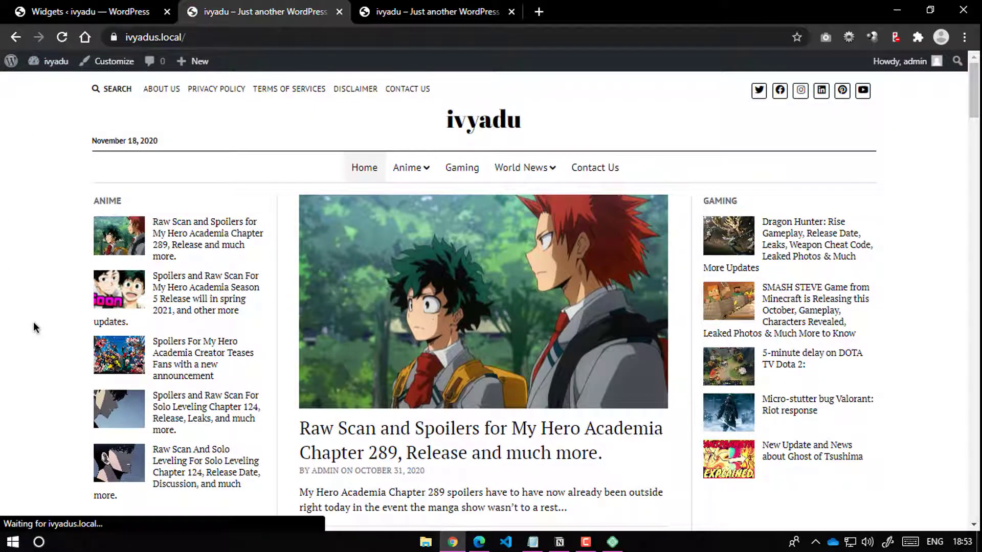
Step: Collapse the My Hero Academia widget and add another Recent Posts Extended widget to the Right Sidebar
scroll(33, 327, "down", 8)
scroll(76, 361, "up", 3)
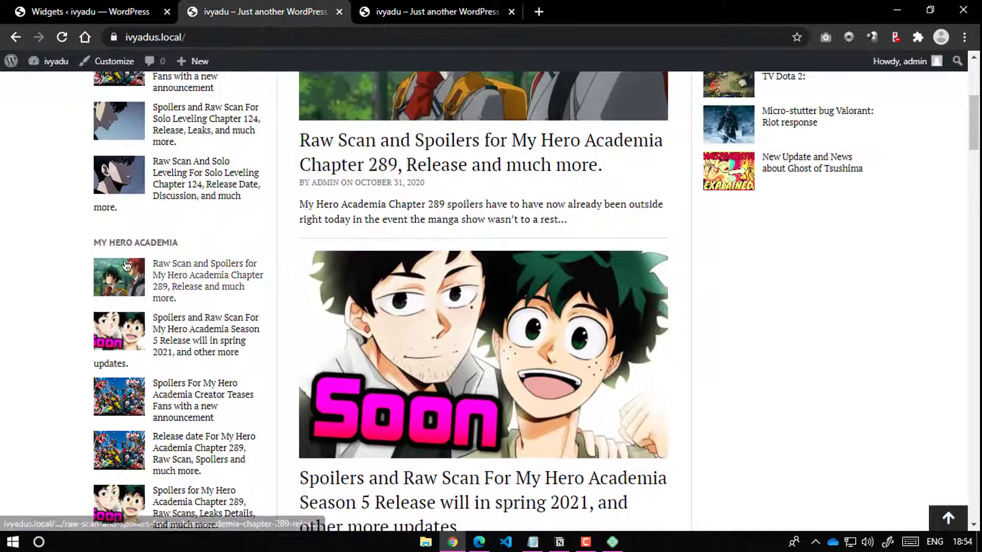
scroll(246, 328, "down", 3)
left_click(92, 11)
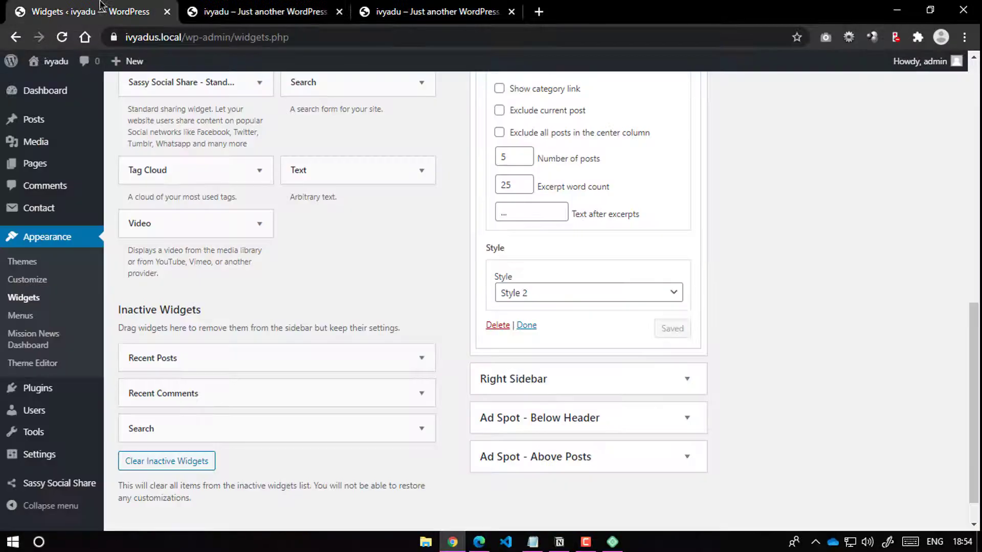
scroll(484, 278, "up", 1)
scroll(633, 168, "up", 9)
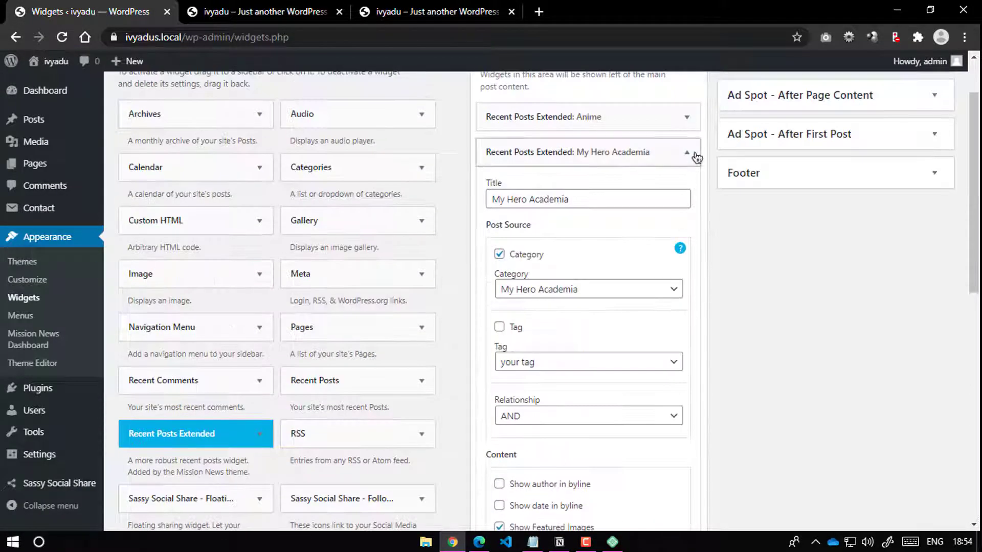
left_click(694, 155)
scroll(244, 397, "down", 4)
left_click(228, 225)
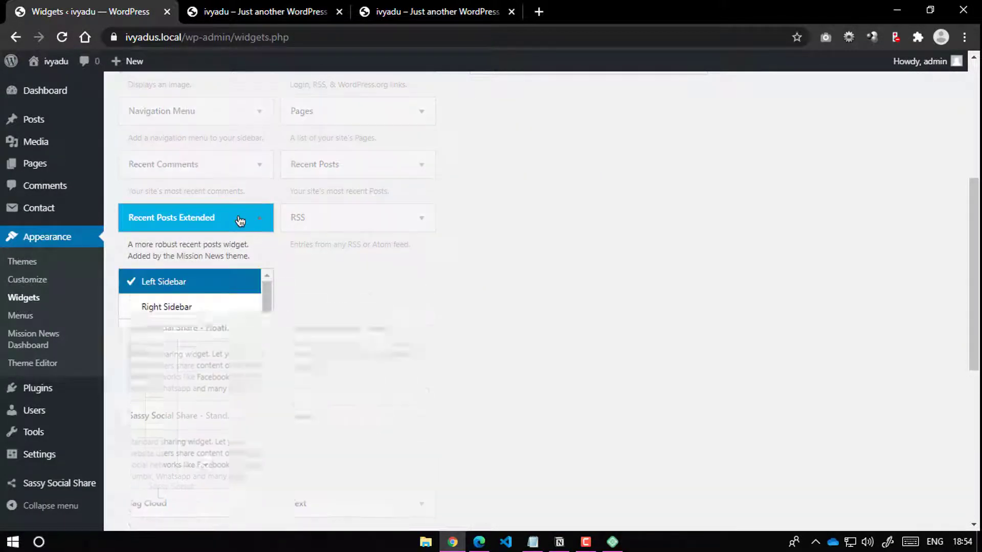
scroll(226, 248, "down", 1)
left_click(224, 240)
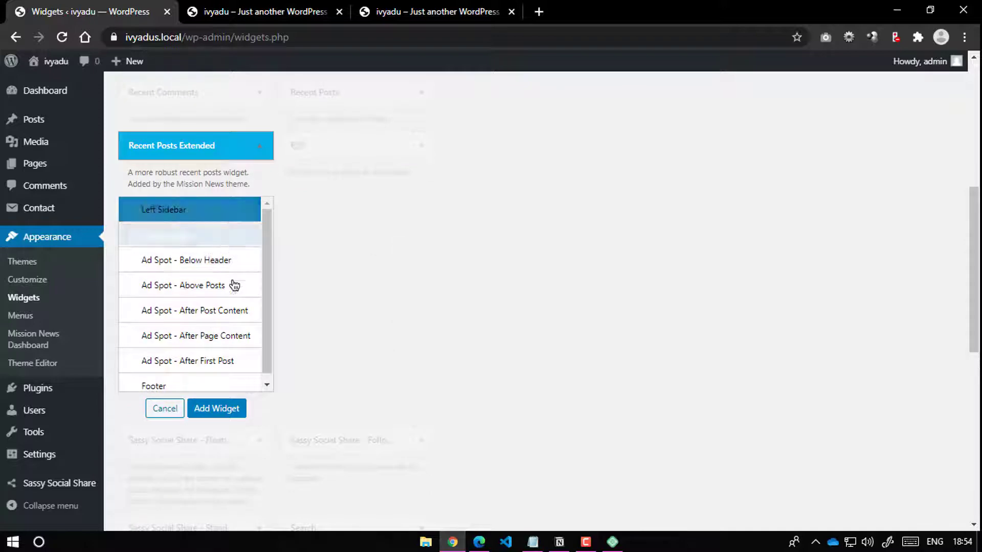
left_click(220, 408)
Step: Title the new widget 'Latest Posts' and untick the category limit
scroll(570, 253, "down", 3)
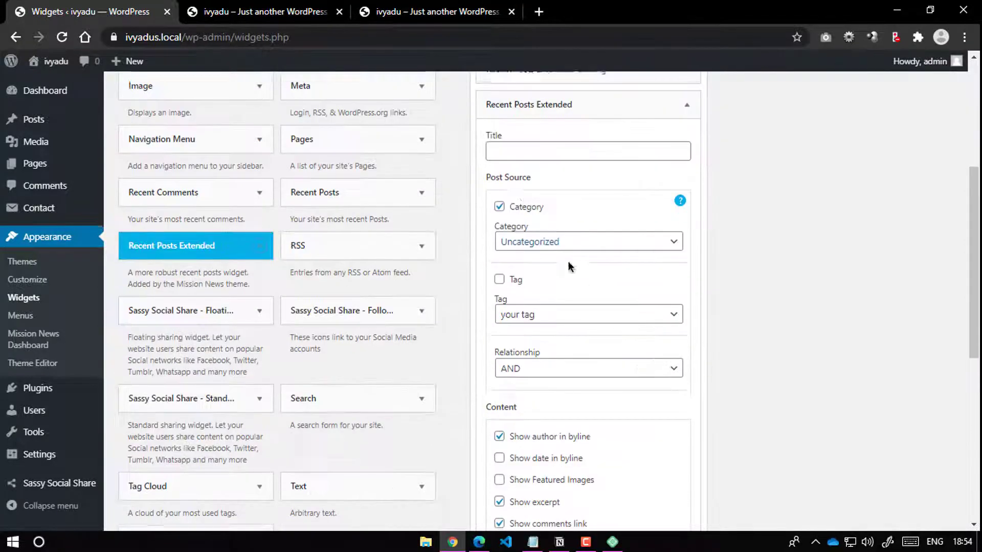
left_click(520, 149)
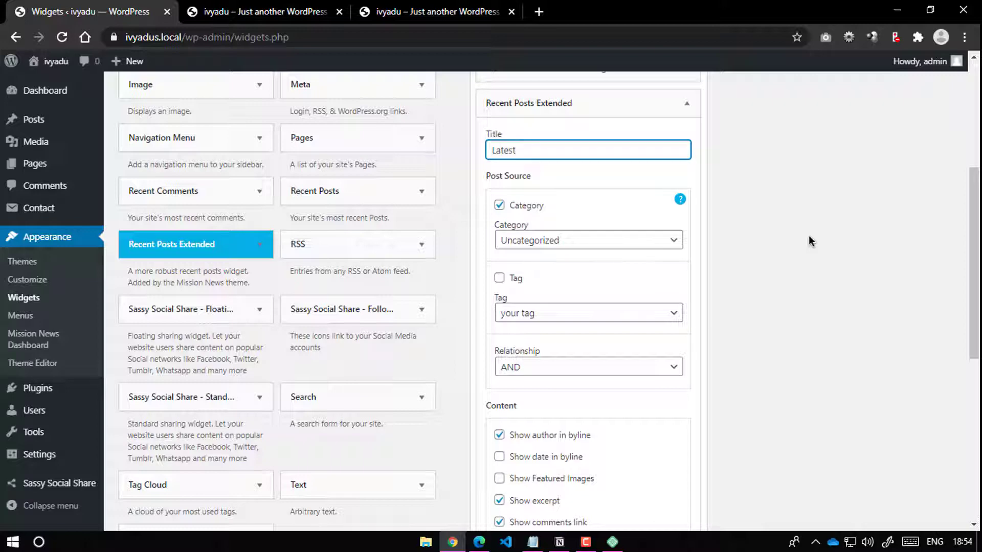
type("Latest Pots")
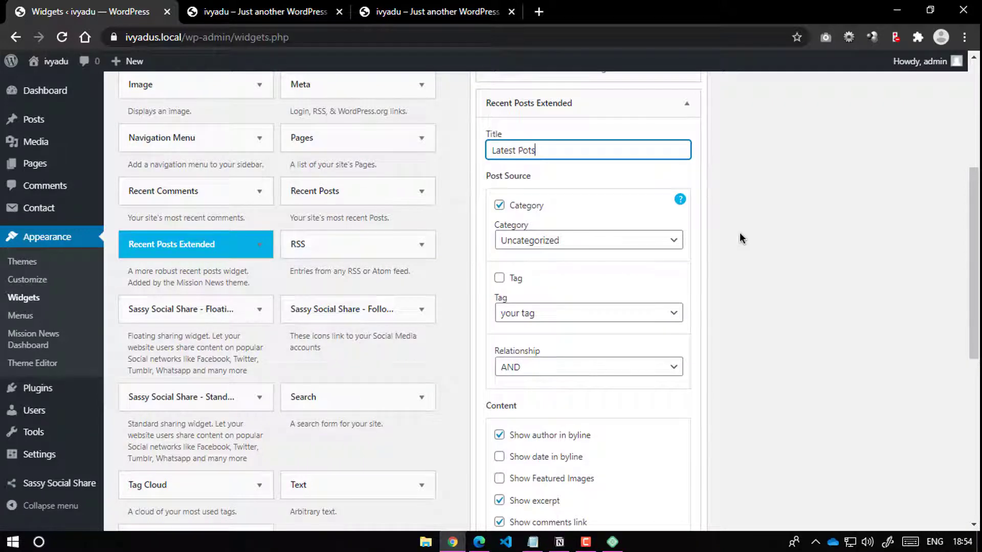
left_click(511, 206)
left_click(575, 245)
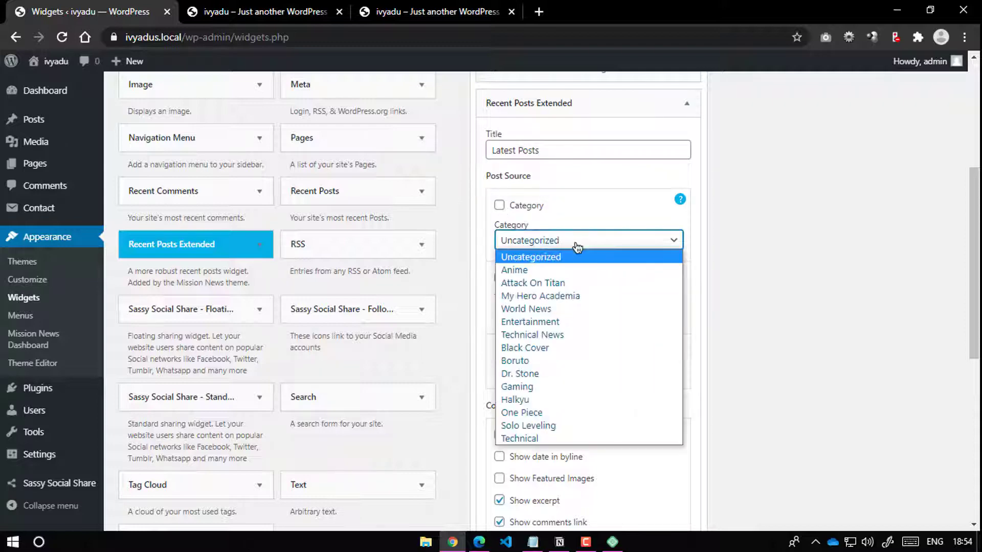
left_click(772, 296)
Step: Hide author, excerpt and comments link, choose Style 2, save, and reload the front page
scroll(614, 322, "down", 4)
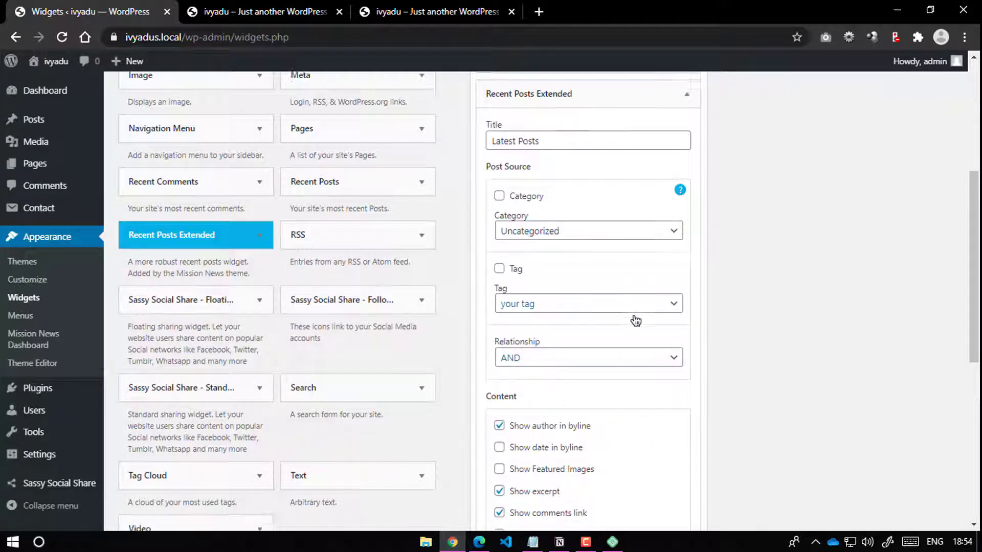
left_click(560, 221)
left_click(552, 291)
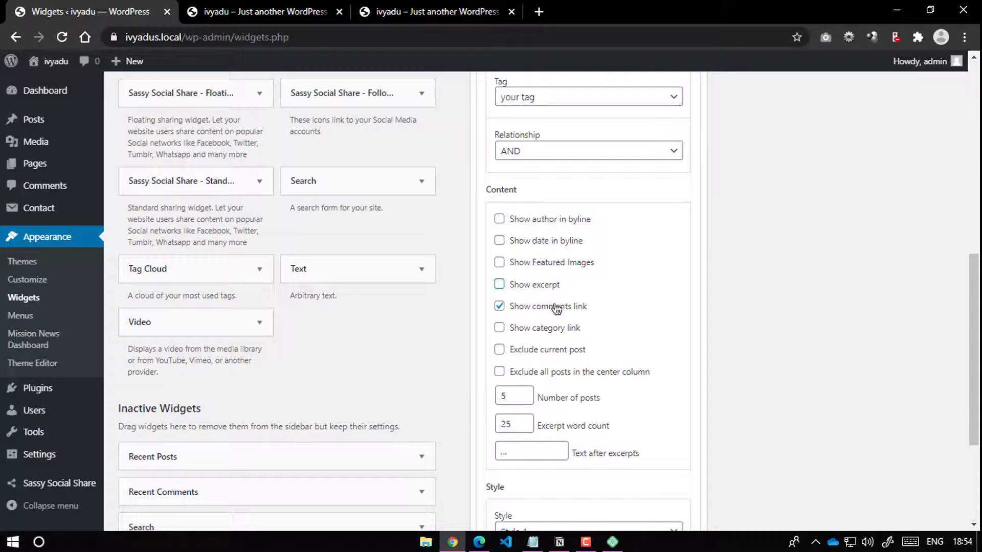
left_click(554, 307)
scroll(575, 272, "down", 4)
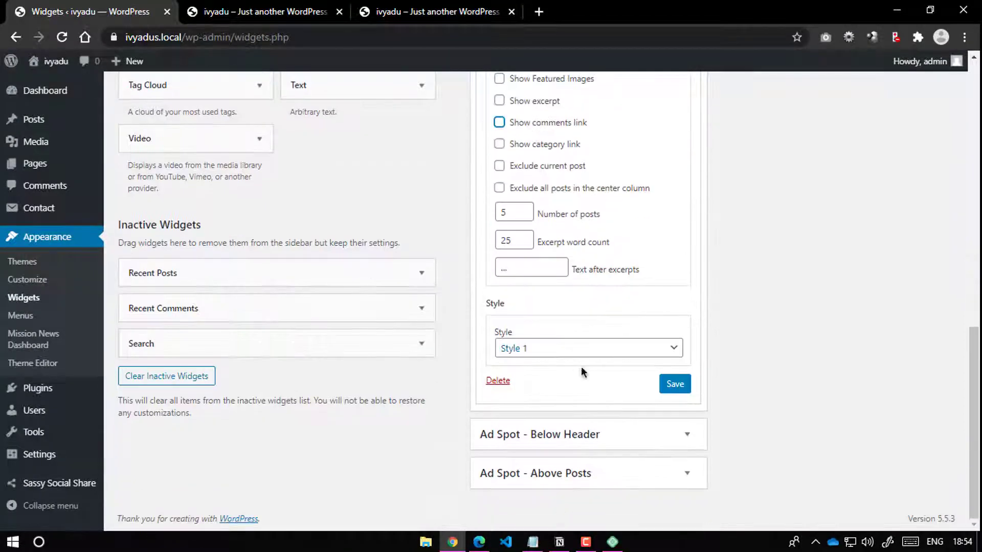
left_click(578, 349)
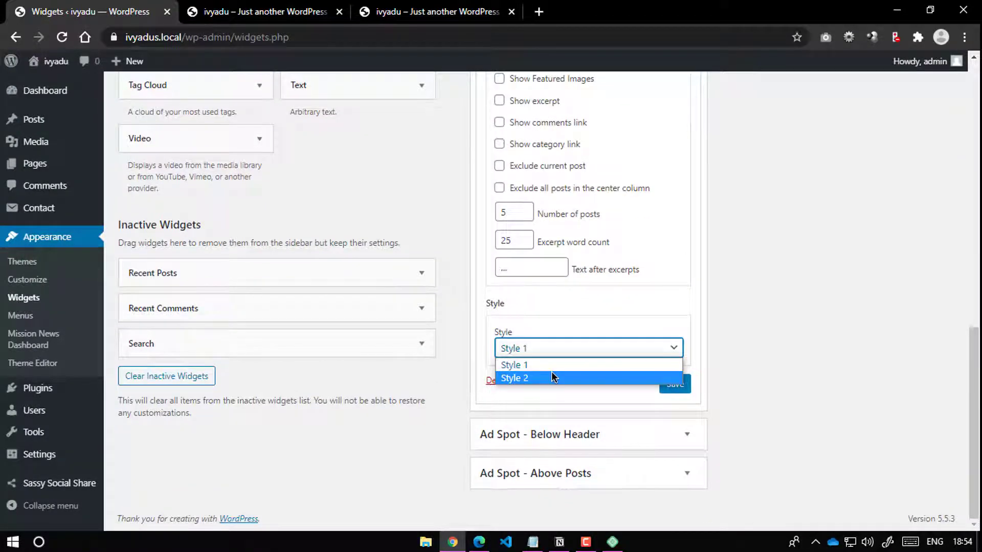
left_click(552, 377)
left_click(675, 384)
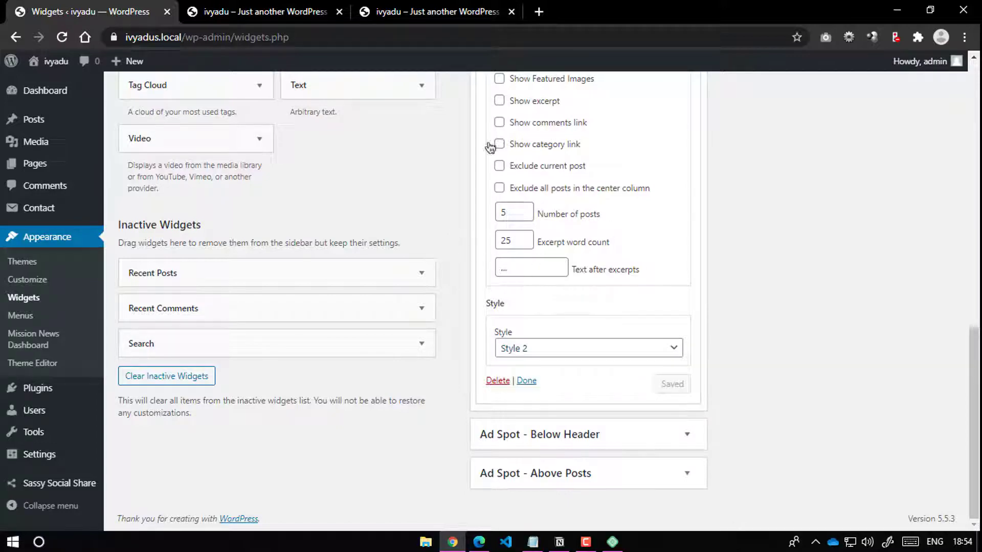
left_click(257, 11)
left_click(62, 37)
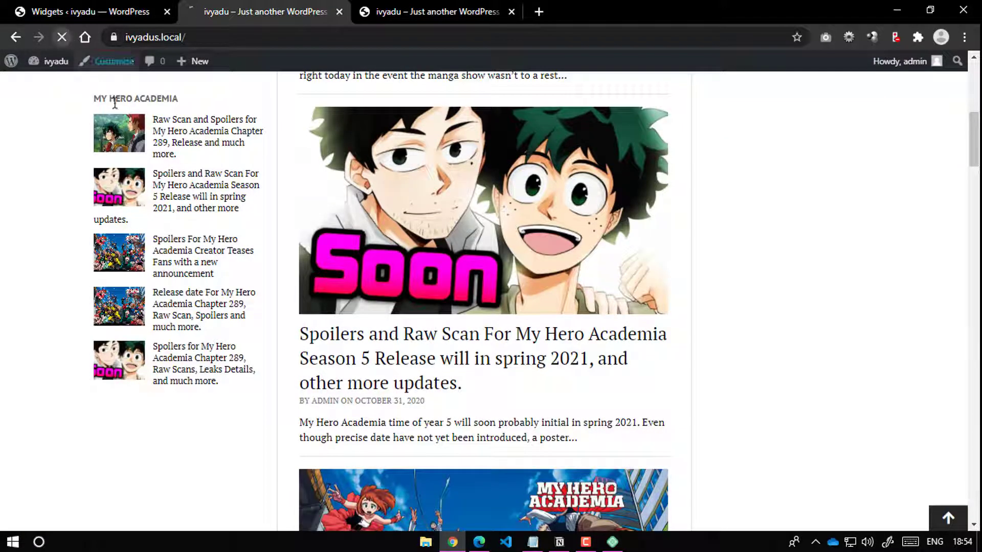
Step: Scroll the front page to check the Latest Posts list in the right sidebar
scroll(807, 267, "up", 4)
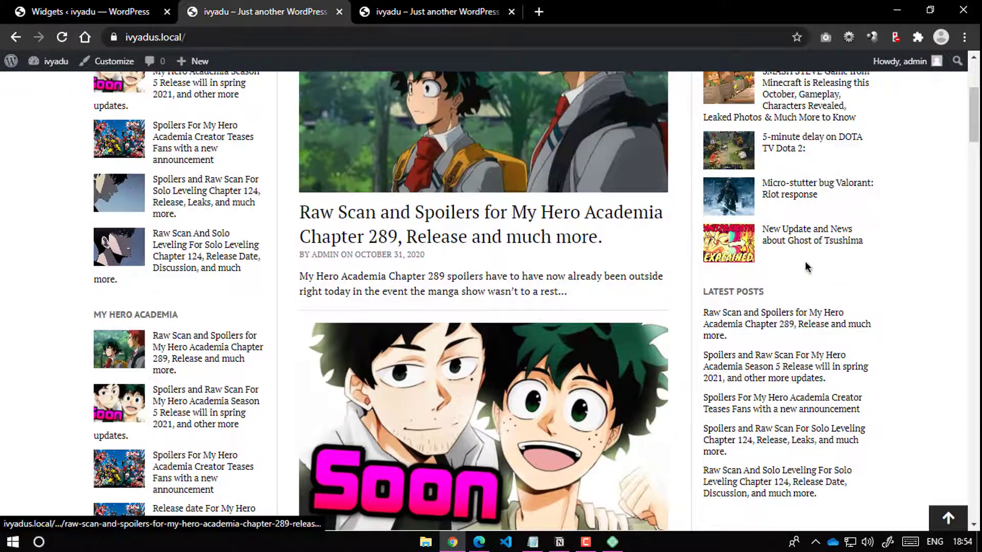
scroll(807, 267, "down", 4)
scroll(746, 256, "up", 1)
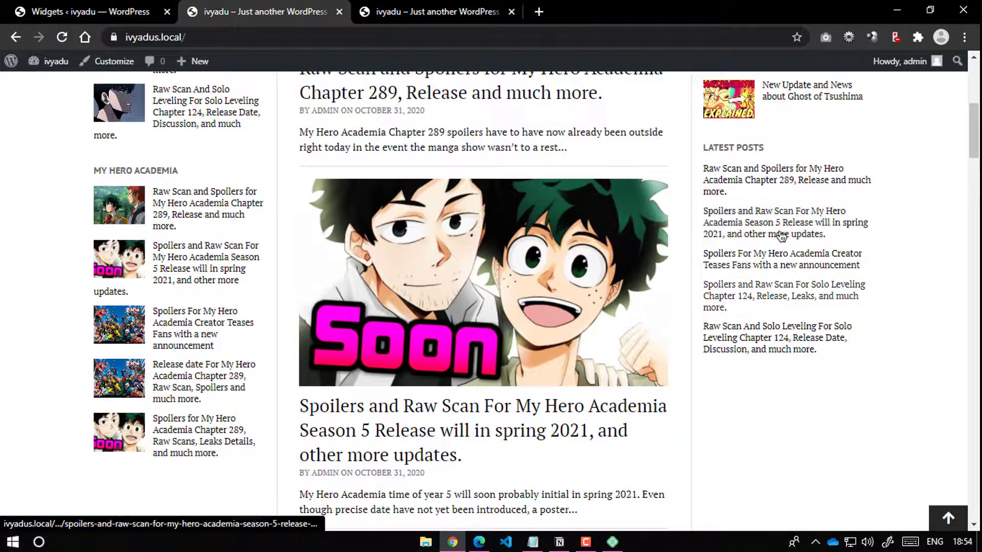
scroll(779, 261, "down", 4)
scroll(690, 253, "down", 5)
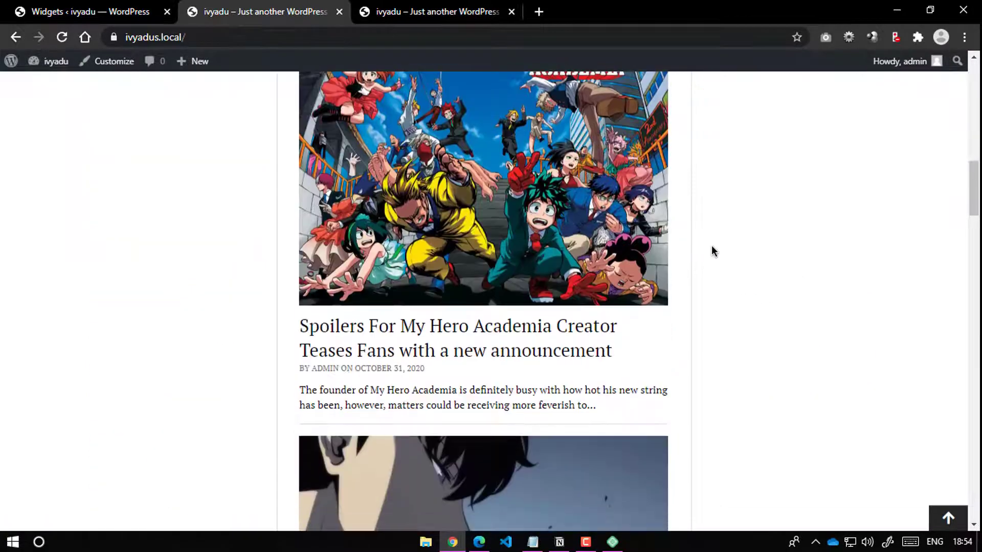
scroll(700, 258, "down", 5)
scroll(778, 219, "up", 12)
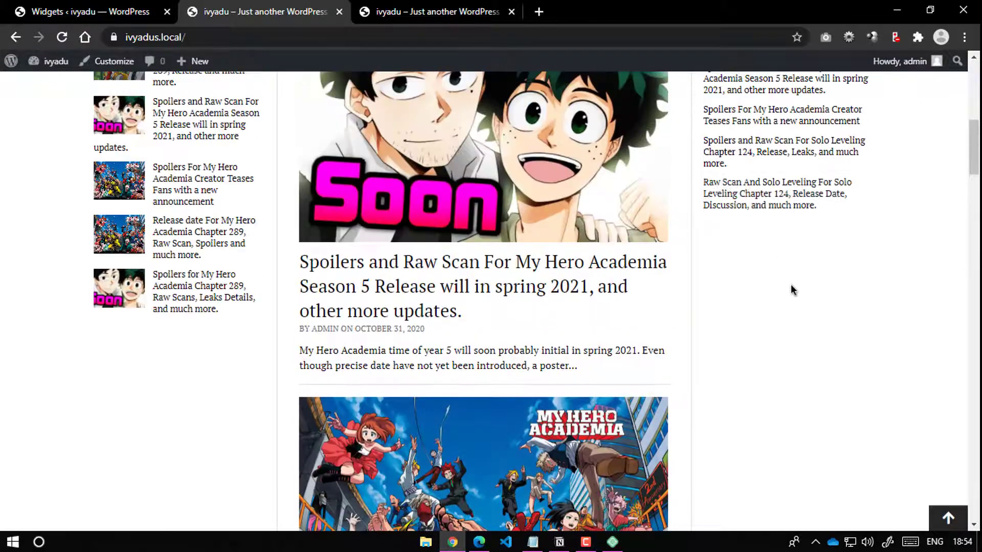
Step: Back on the Widgets screen, collapse the Latest Posts widget settings
left_click(91, 6)
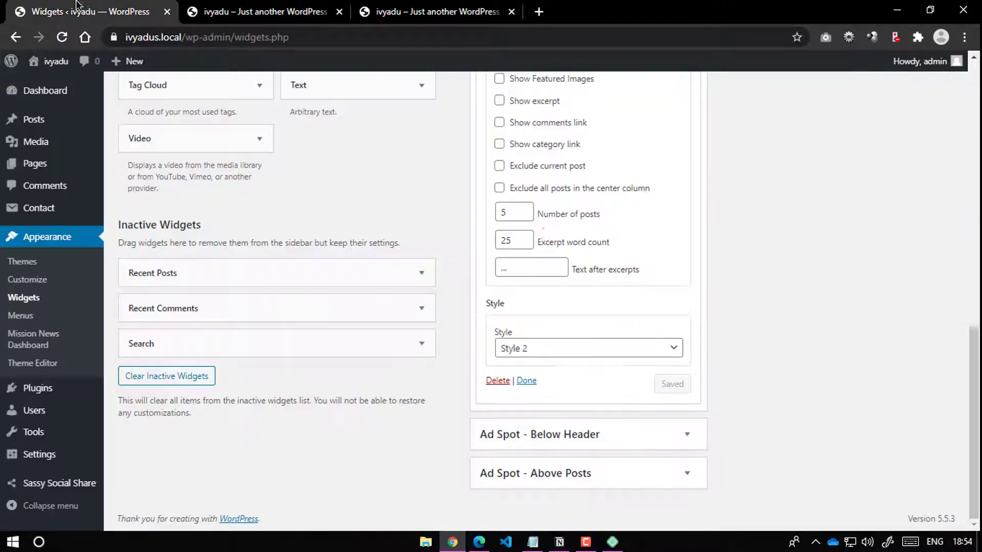
scroll(692, 147, "up", 8)
left_click(686, 135)
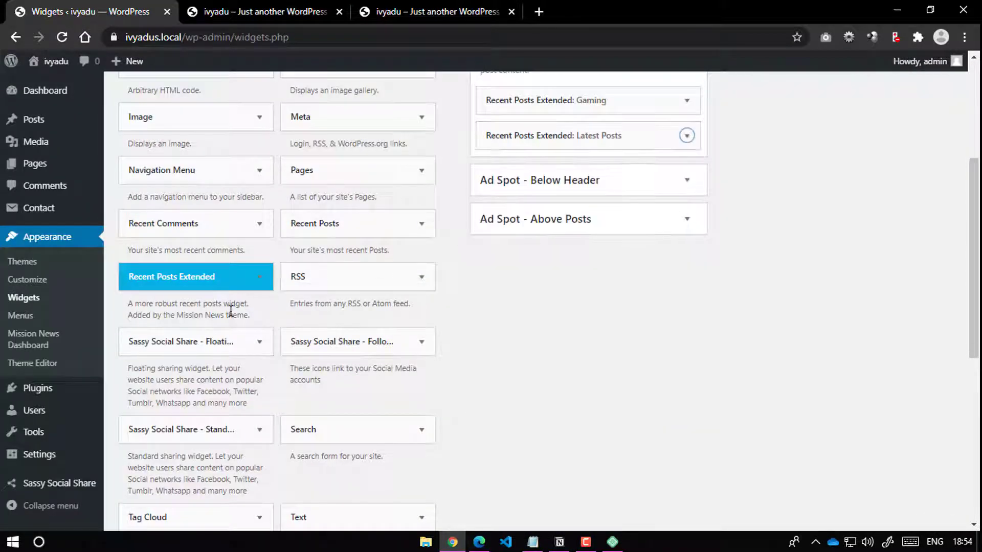
Step: Add a Recent Posts Extended widget to the Left Sidebar, turn off the category limit, and title it Gaming
scroll(215, 322, "down", 3)
left_click(248, 136)
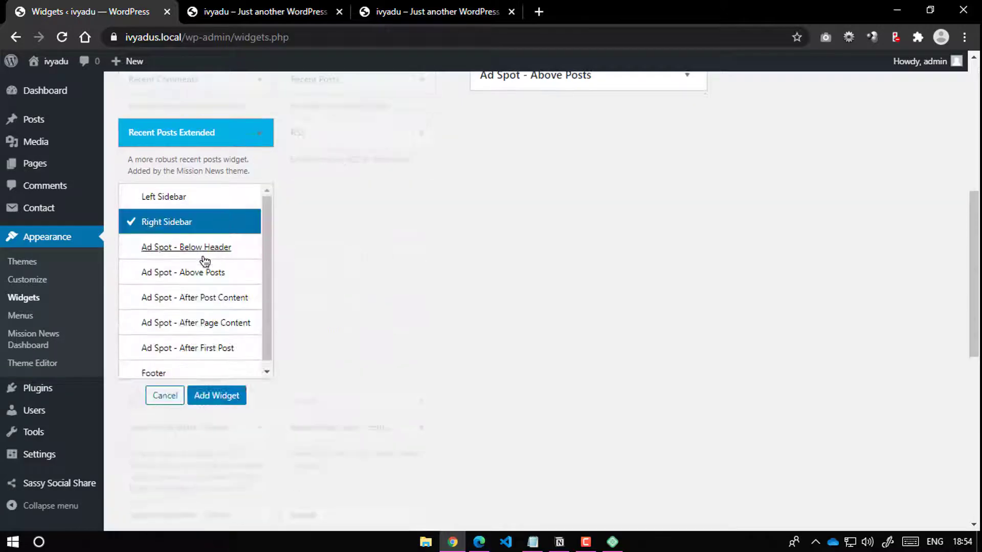
left_click(179, 200)
left_click(214, 397)
scroll(625, 280, "down", 3)
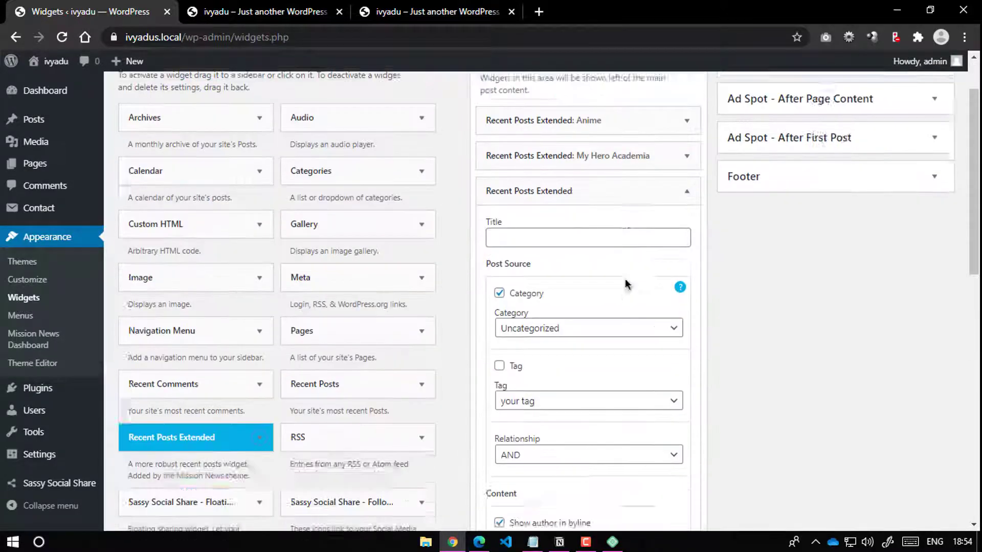
left_click(499, 217)
left_click(526, 162)
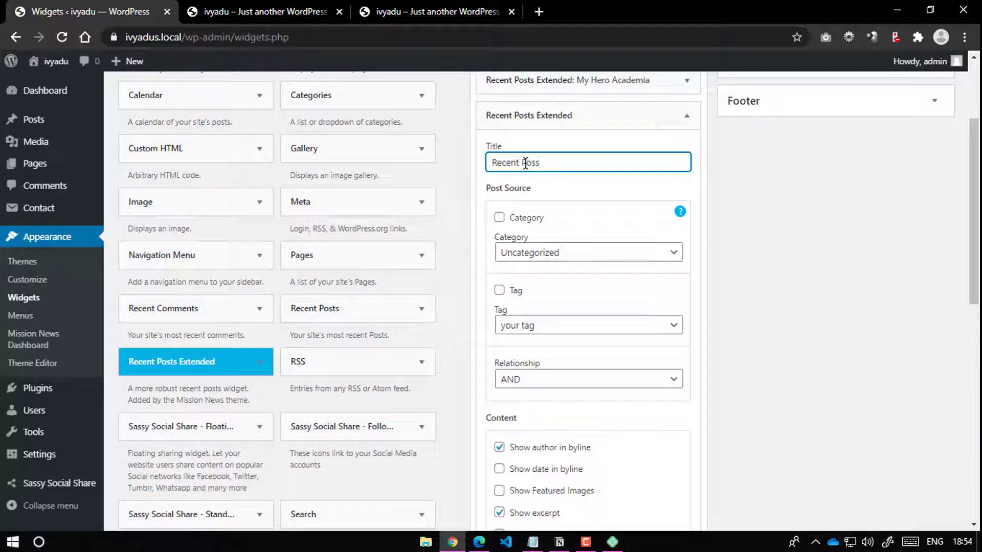
Step: Keep the tag relationship at AND and hide the author, excerpts and comments link
scroll(561, 230, "down", 4)
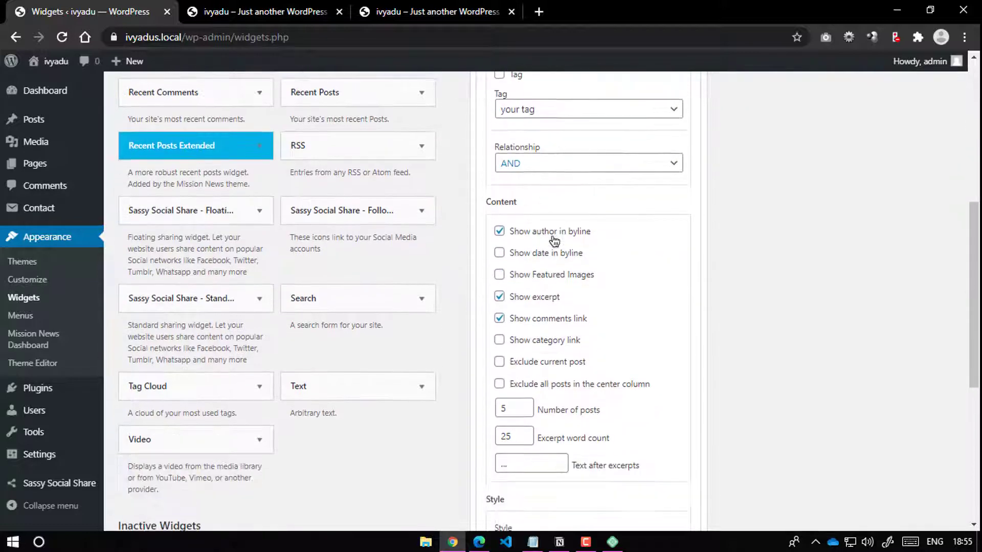
left_click(570, 165)
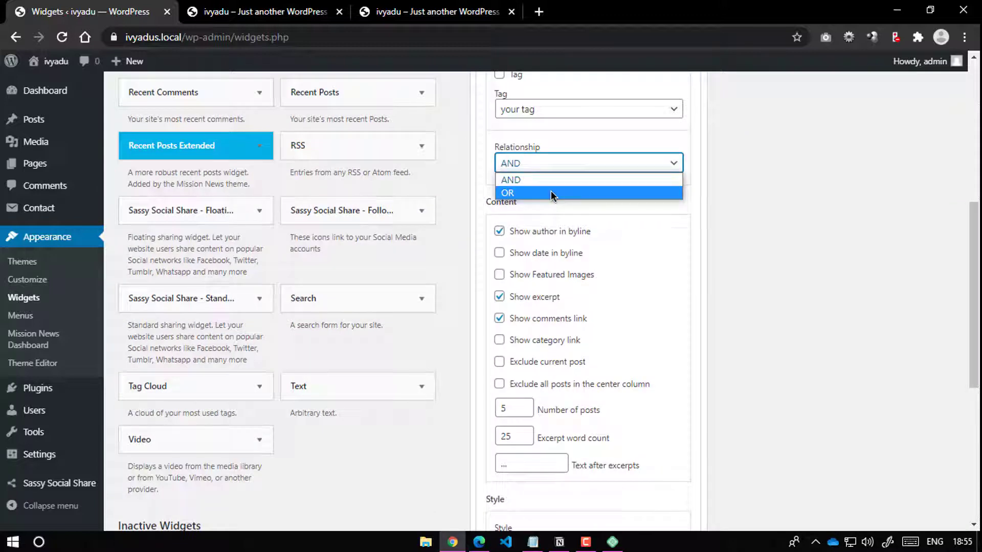
left_click(779, 246)
left_click(575, 231)
left_click(549, 296)
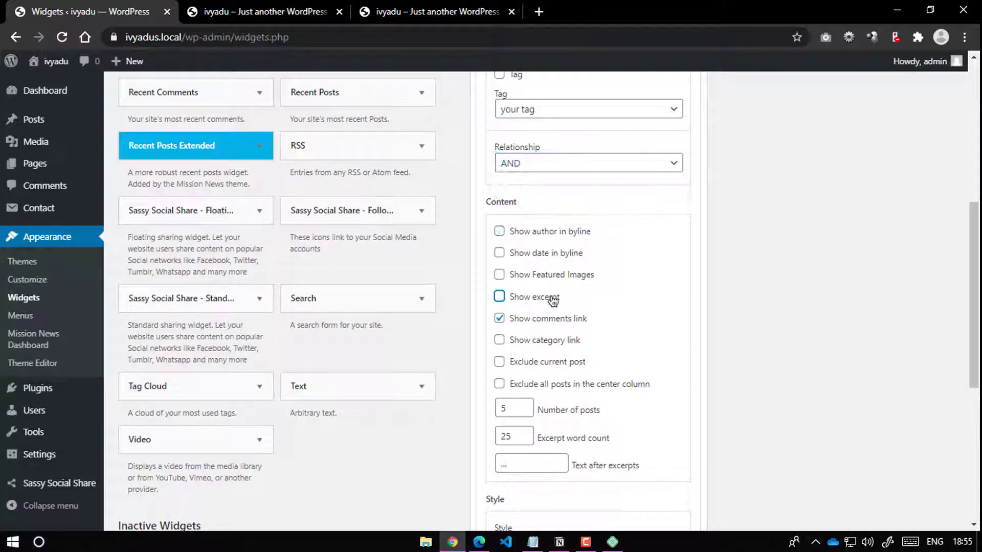
left_click(551, 321)
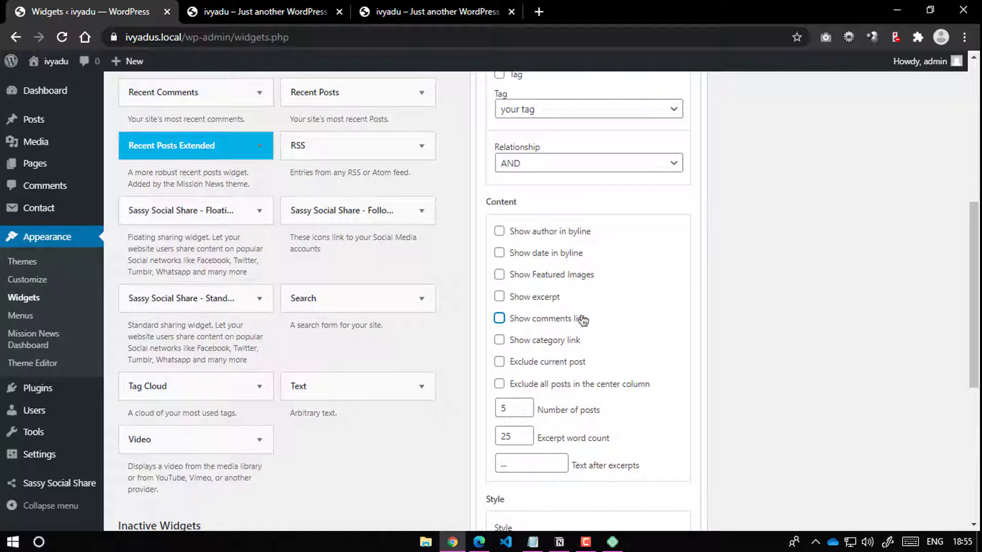
Step: Edit the text shown after excerpts and set the widget style to Style 2
scroll(537, 375, "down", 3)
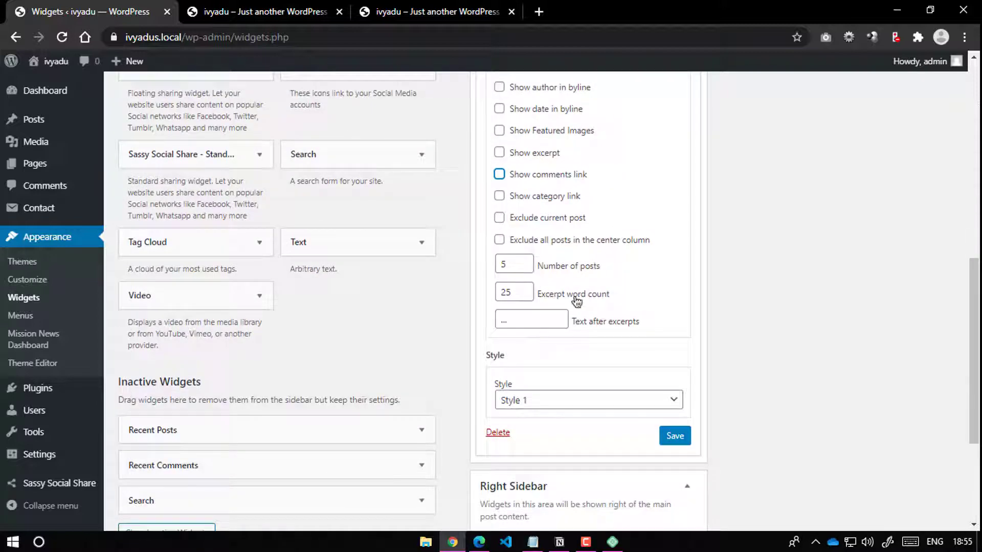
left_click(546, 319)
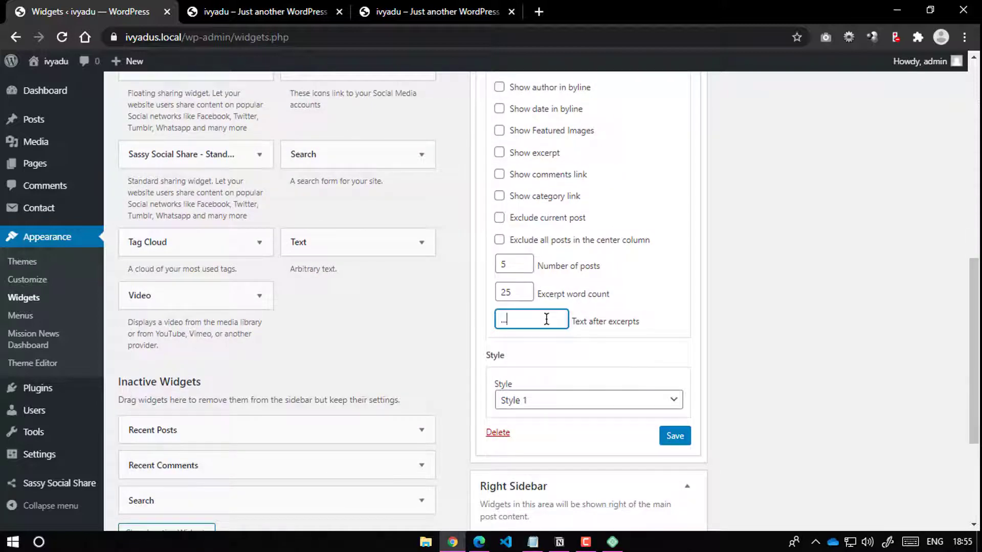
scroll(550, 302, "up", 3)
scroll(556, 276, "down", 6)
left_click(559, 257)
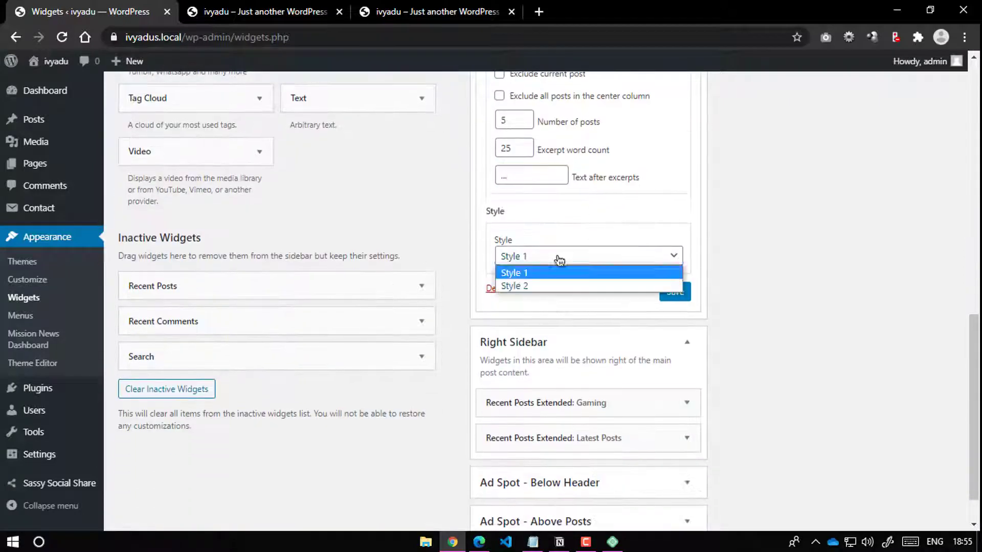
left_click(614, 285)
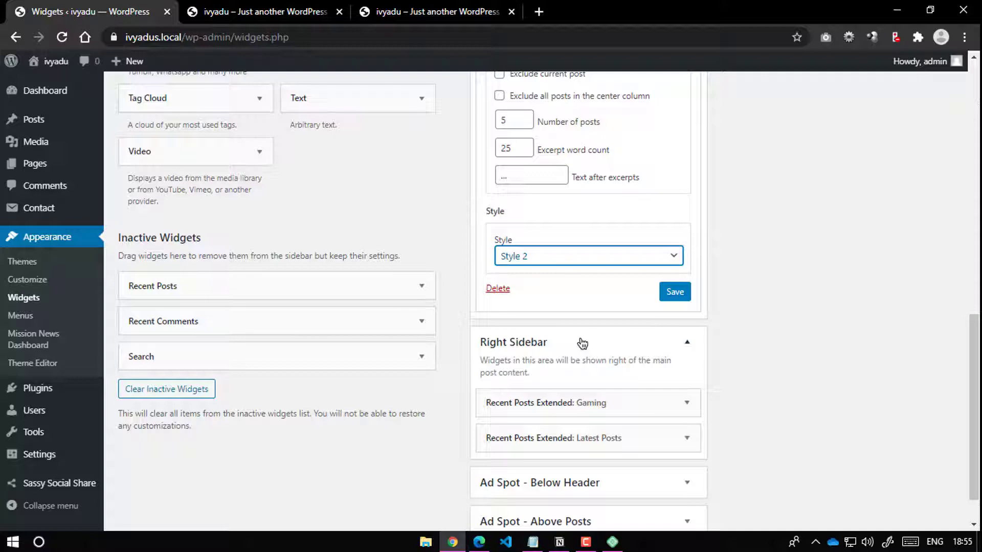
Step: Look over the current sidebar post list on the site's front page
scroll(474, 312, "up", 4)
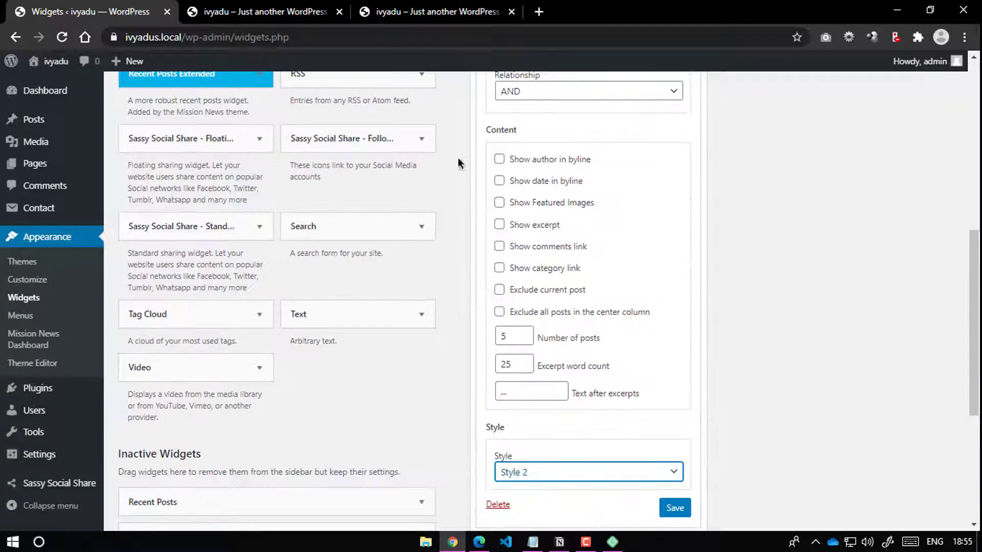
left_click(292, 12)
scroll(829, 202, "up", 5)
scroll(706, 204, "down", 3)
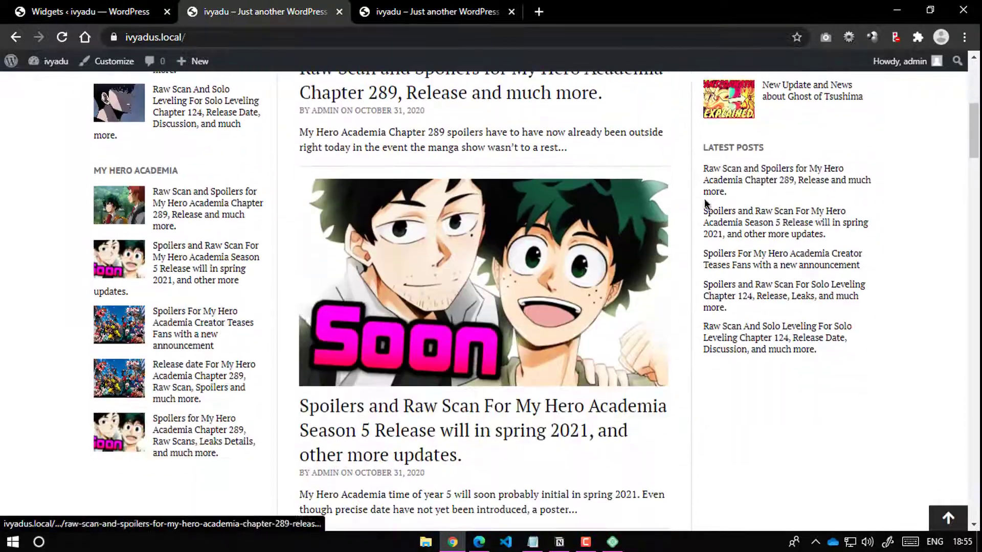
scroll(167, 302, "down", 4)
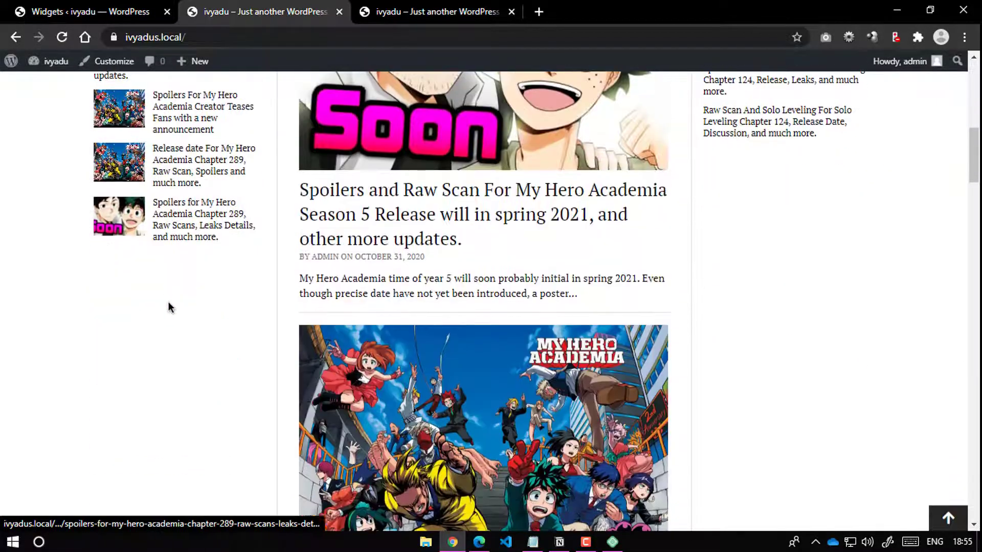
Step: Set the Recent Posts Extended widget to Style 1 with Show Featured Images, and save
left_click(124, 5)
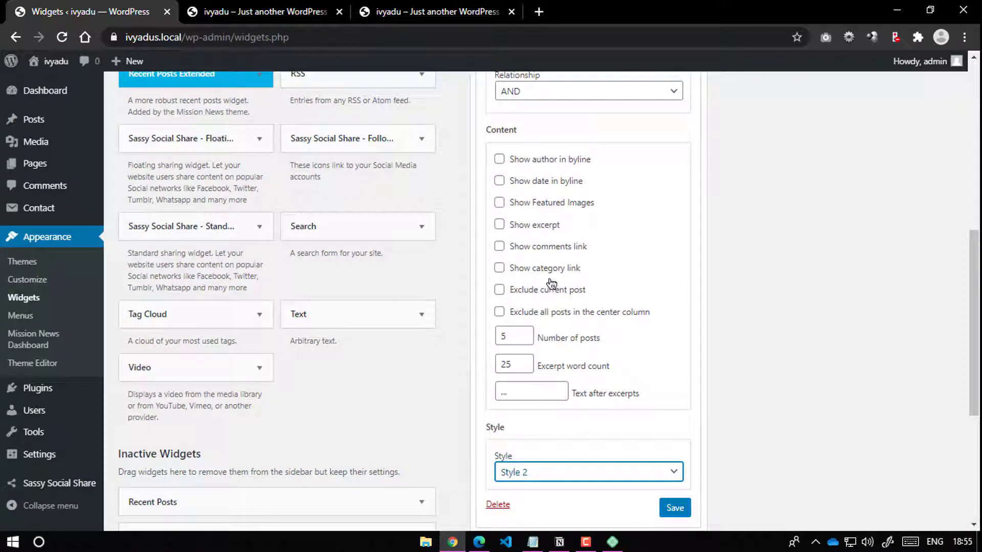
scroll(537, 155, "up", 4)
scroll(563, 218, "down", 5)
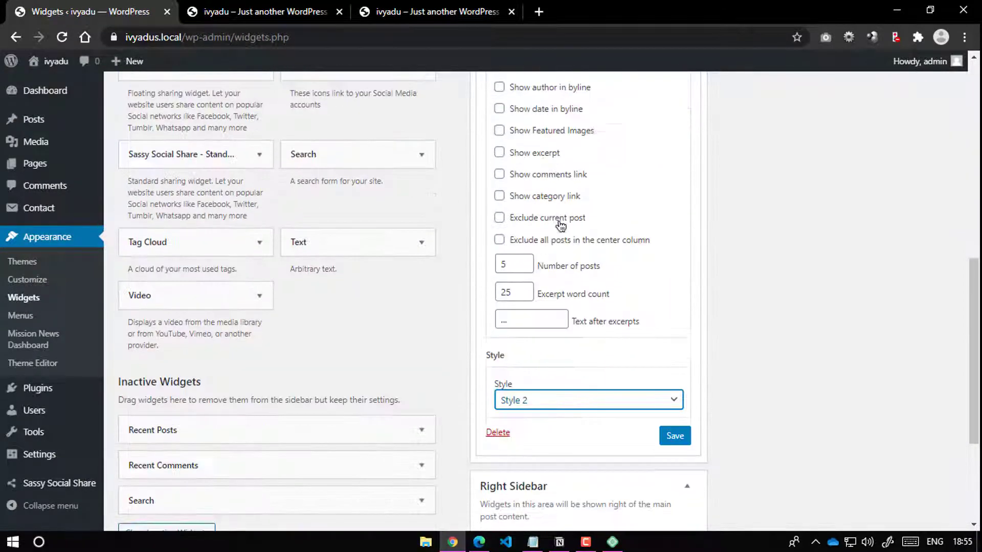
left_click(520, 403)
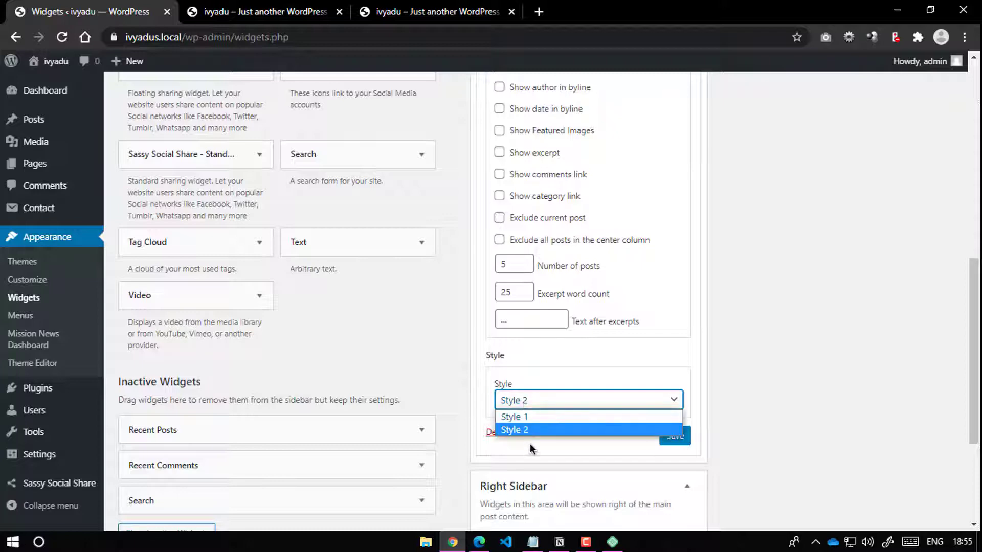
left_click(526, 417)
scroll(575, 334, "up", 2)
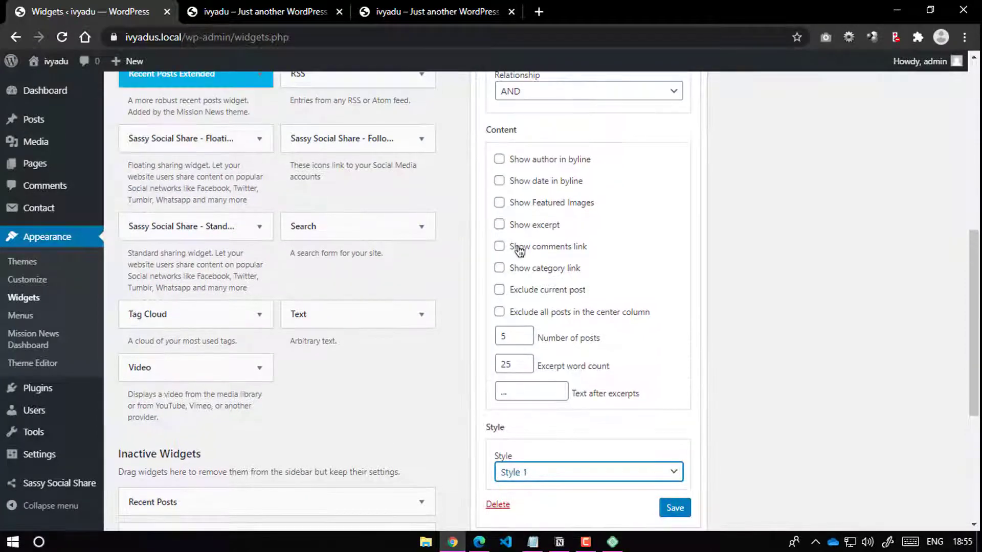
left_click(499, 203)
left_click(674, 507)
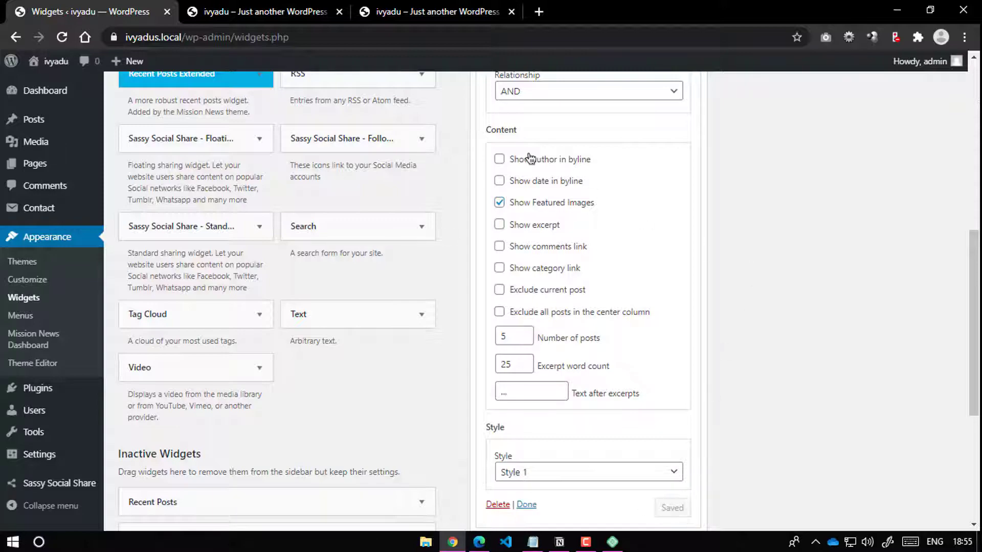
Step: Reload the front page to check the Style 1 thumbnails
left_click(230, 12)
left_click(62, 37)
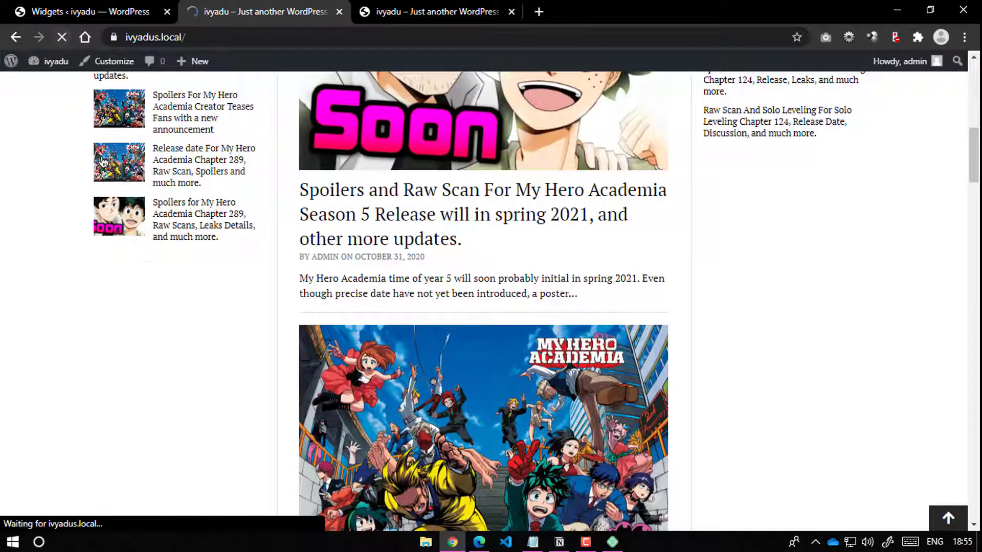
scroll(176, 306, "down", 8)
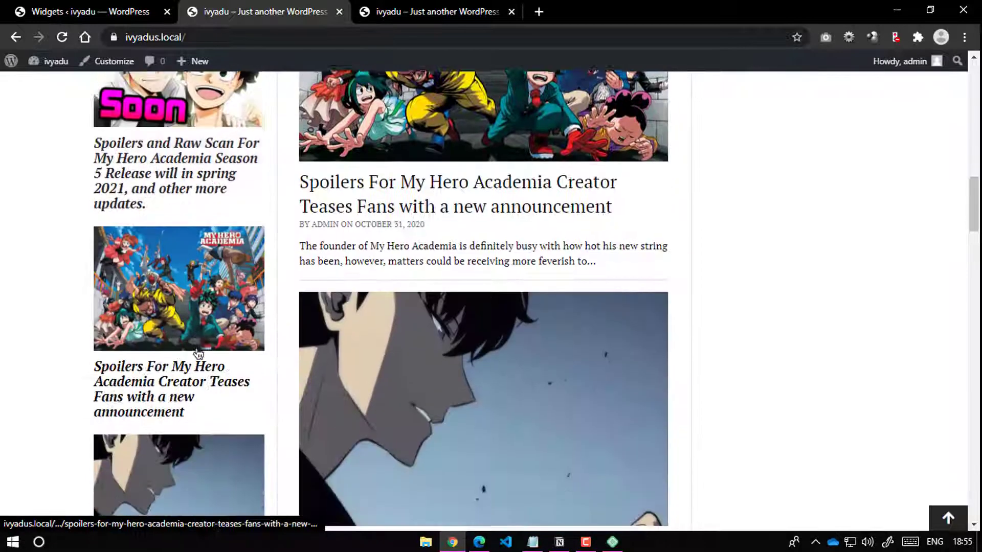
scroll(198, 353, "down", 5)
Step: Change the Recent Posts Extended widget to Style 2 and save
left_click(87, 11)
scroll(562, 307, "down", 3)
left_click(562, 327)
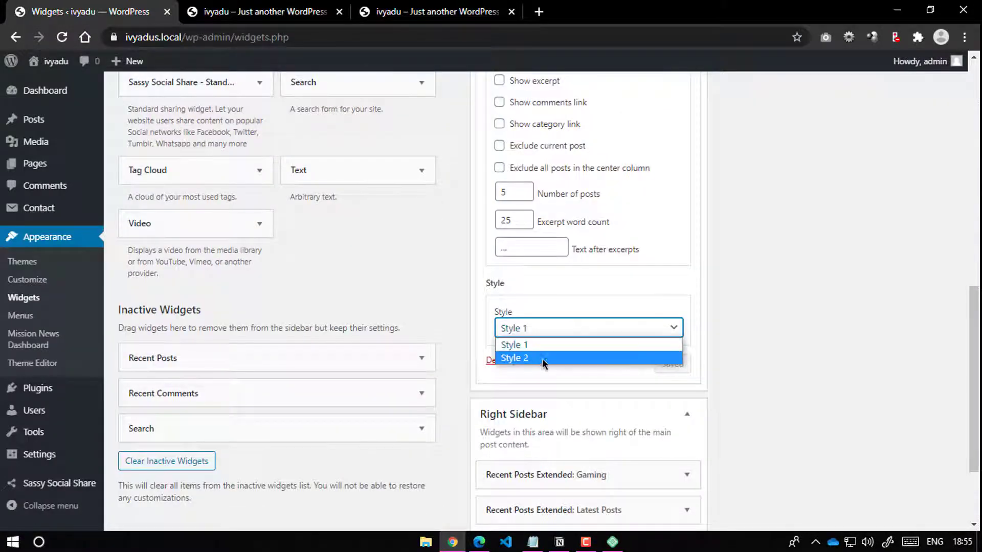
left_click(543, 358)
left_click(681, 367)
Step: Reload the front page to compare the Style 2 thumbnail layout
left_click(256, 11)
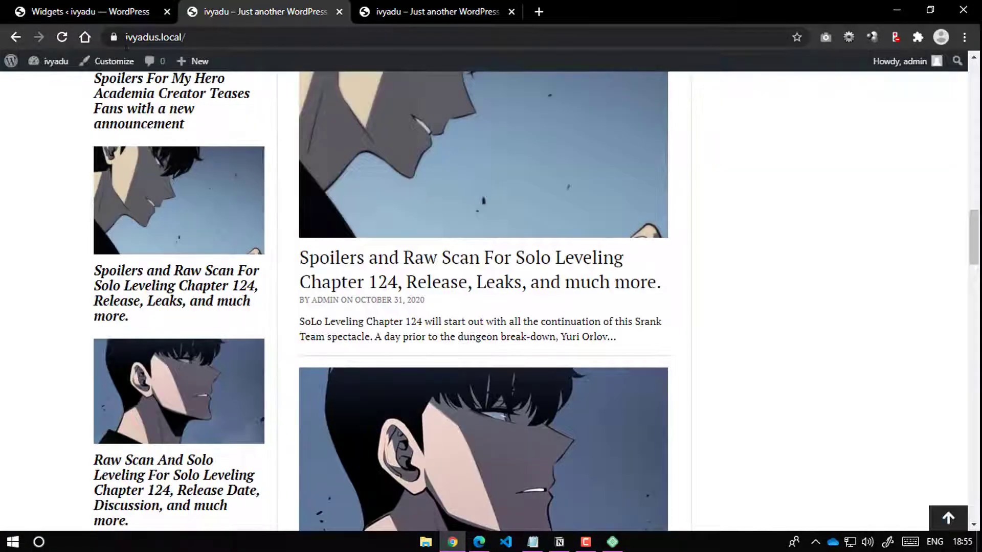
left_click(64, 38)
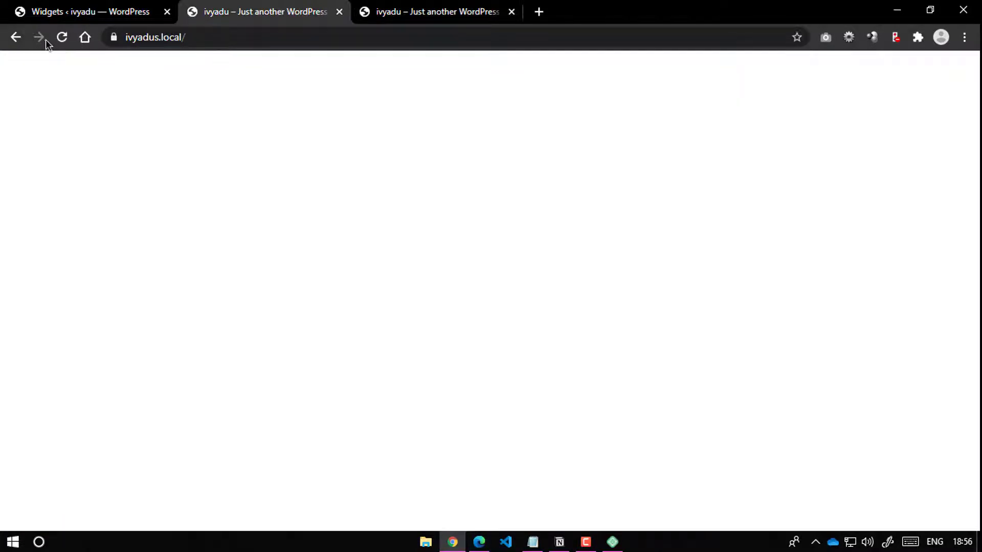
scroll(179, 236, "up", 7)
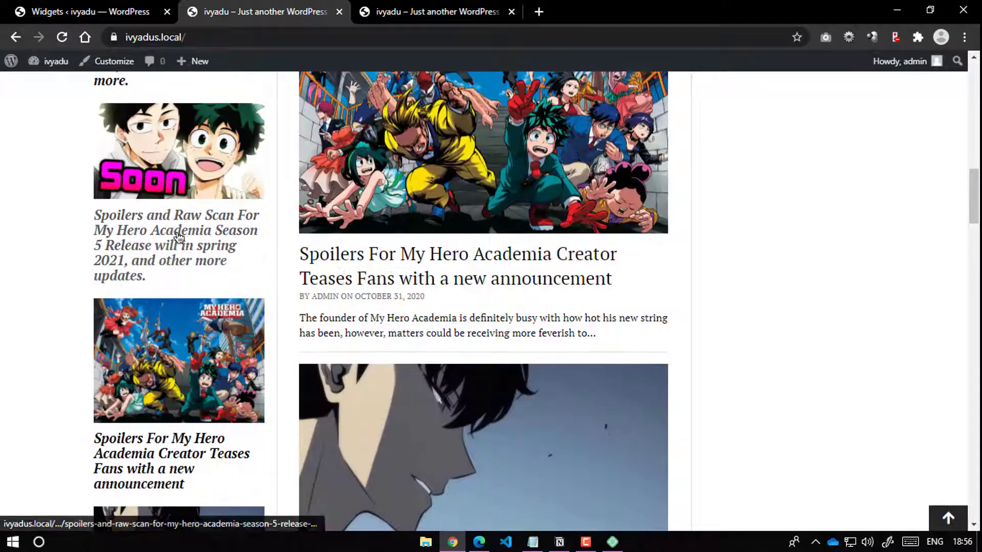
scroll(179, 236, "up", 10)
left_click(61, 36)
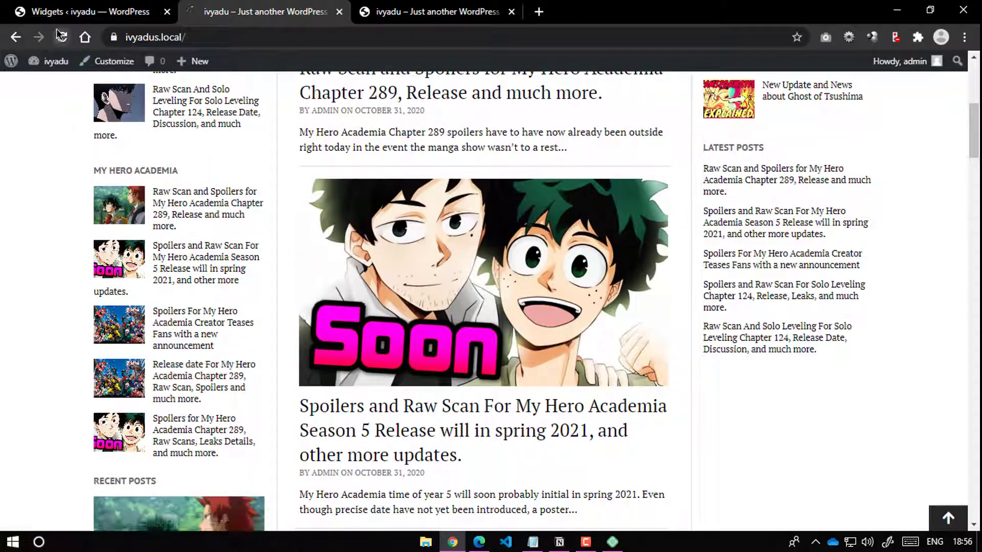
scroll(178, 259, "down", 7)
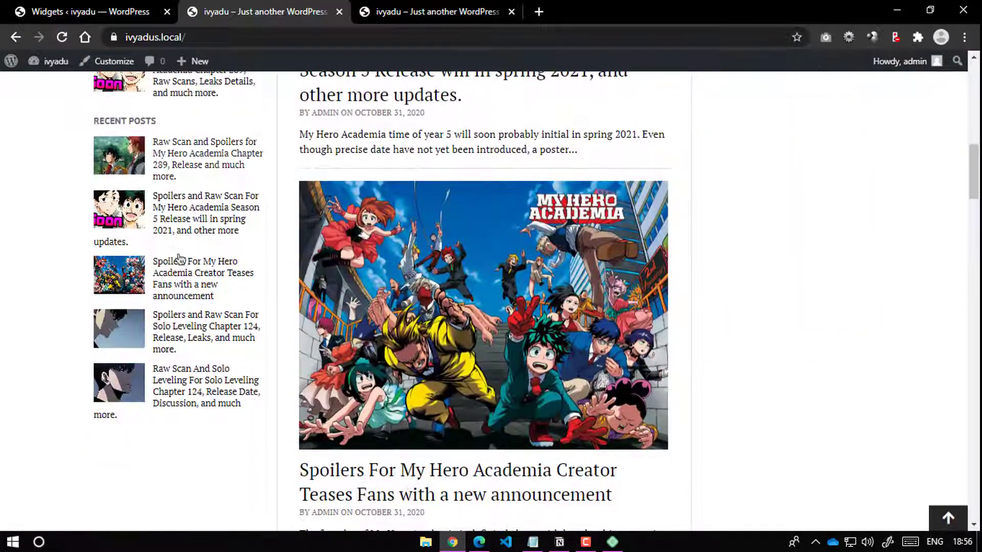
Step: Switch the Recent Posts Extended widget back to Style 1
left_click(106, 10)
left_click(532, 328)
left_click(539, 344)
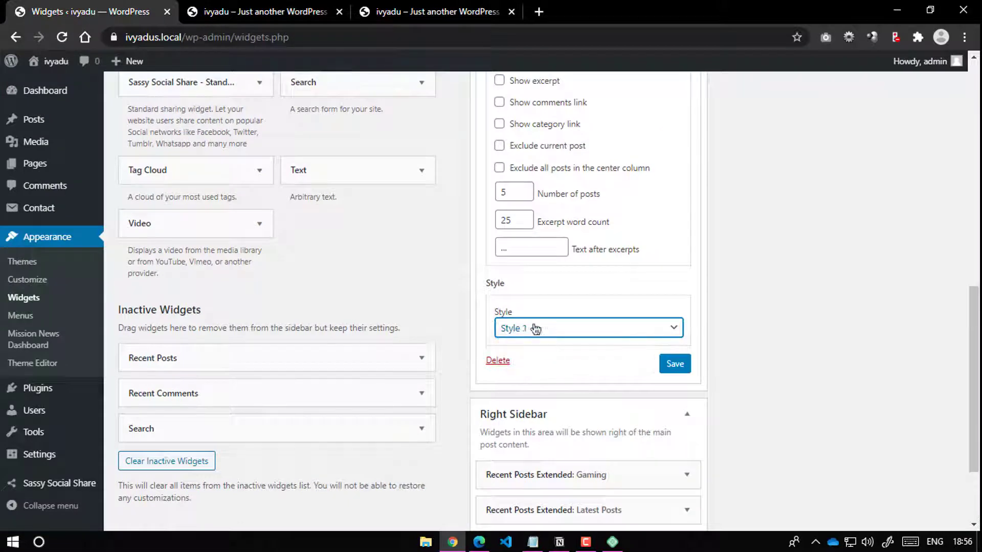
Step: Set the Recent Posts Extended widget to Style 2 and save
scroll(536, 329, "up", 4)
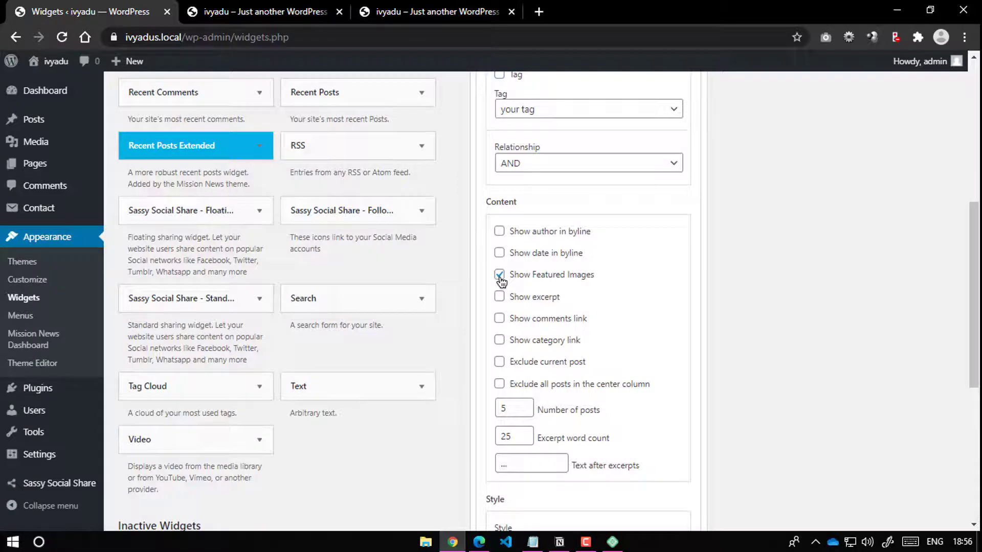
scroll(562, 317, "down", 3)
left_click(544, 400)
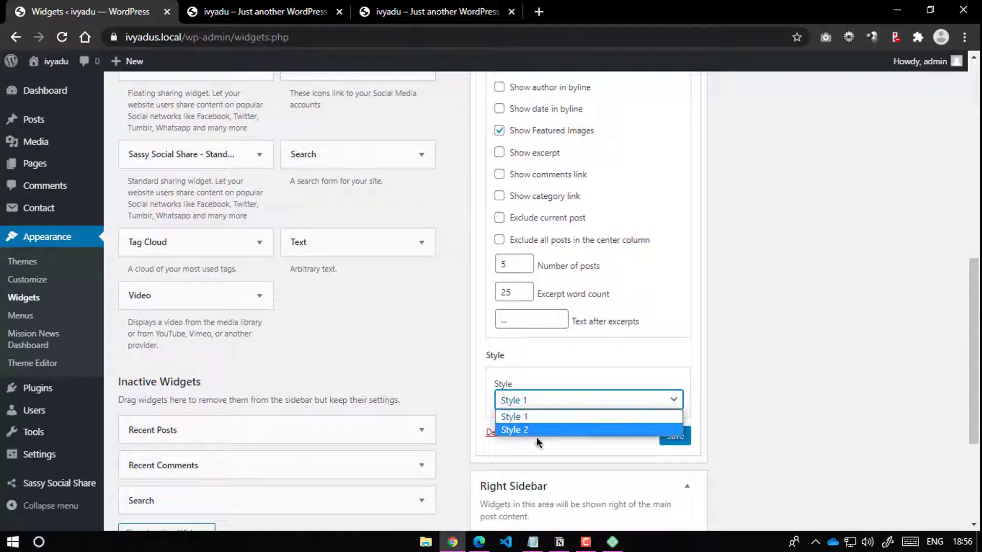
left_click(533, 430)
scroll(511, 306, "up", 3)
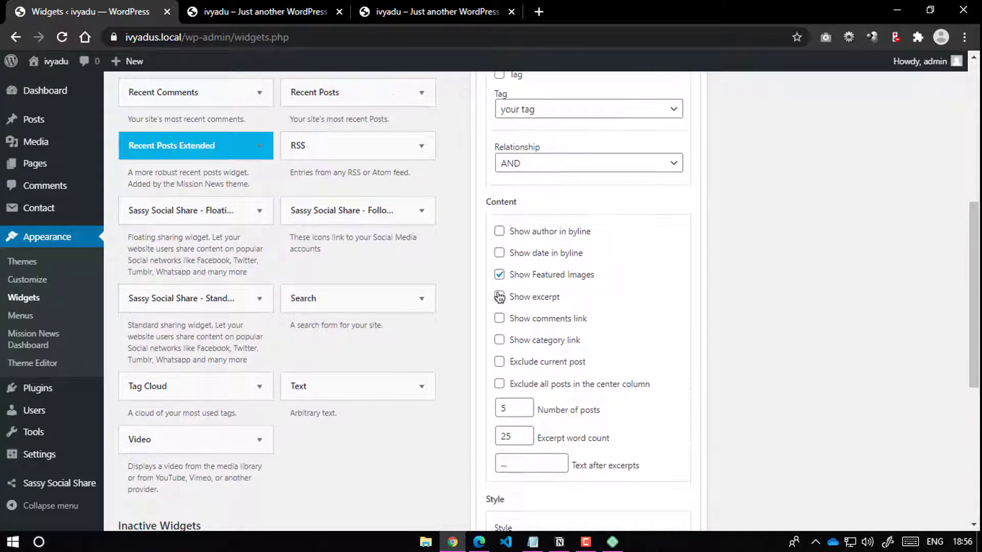
scroll(647, 355, "down", 4)
left_click(672, 365)
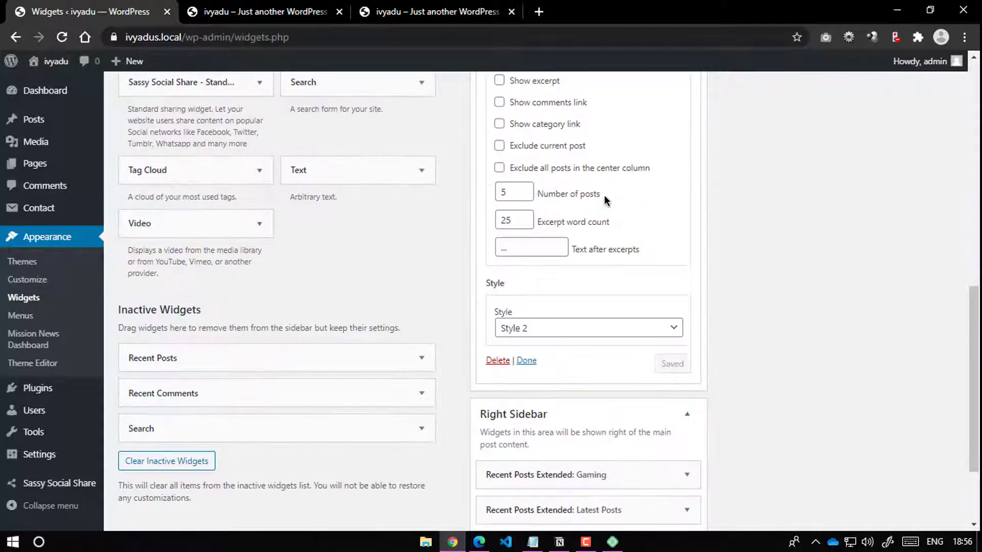
Step: Keep the AND relationship, pick the Solo Leveling category, and save the widget
scroll(576, 199, "up", 4)
left_click(562, 170)
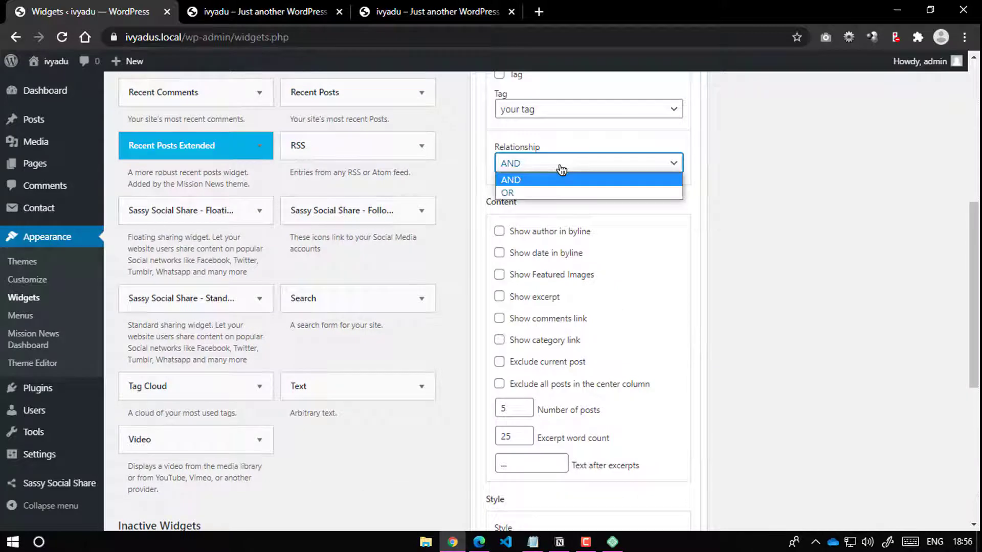
left_click(560, 169)
scroll(545, 256, "up", 4)
left_click(546, 264)
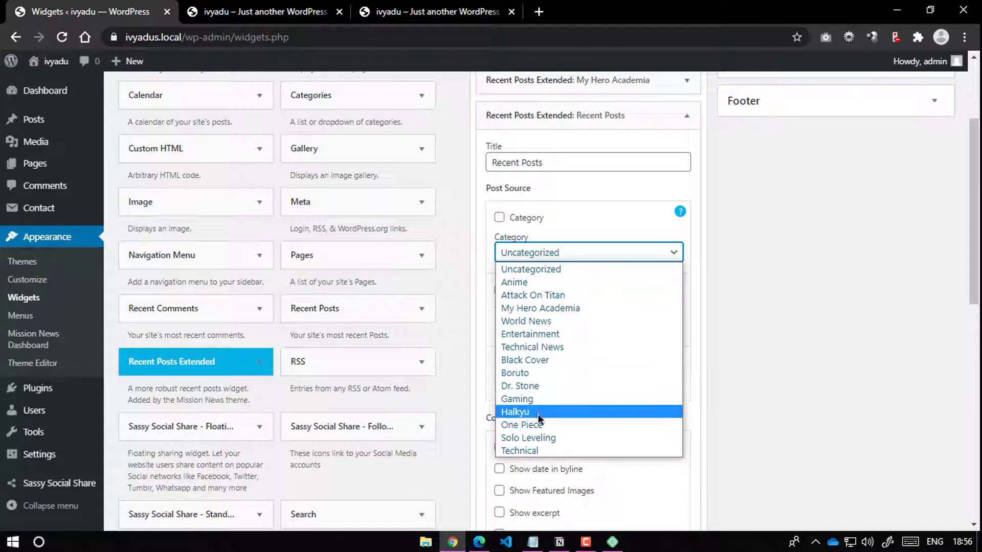
left_click(551, 438)
scroll(624, 366, "down", 8)
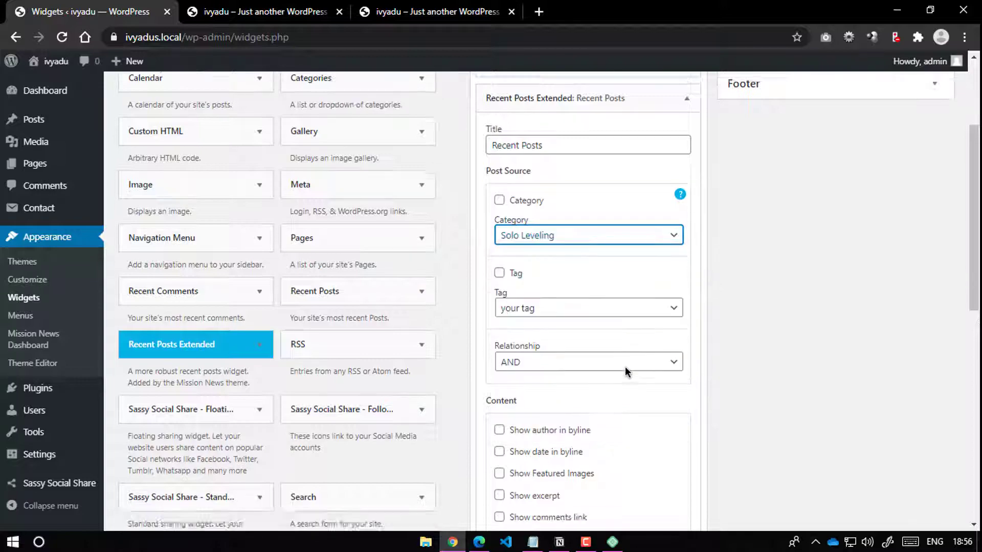
left_click(682, 369)
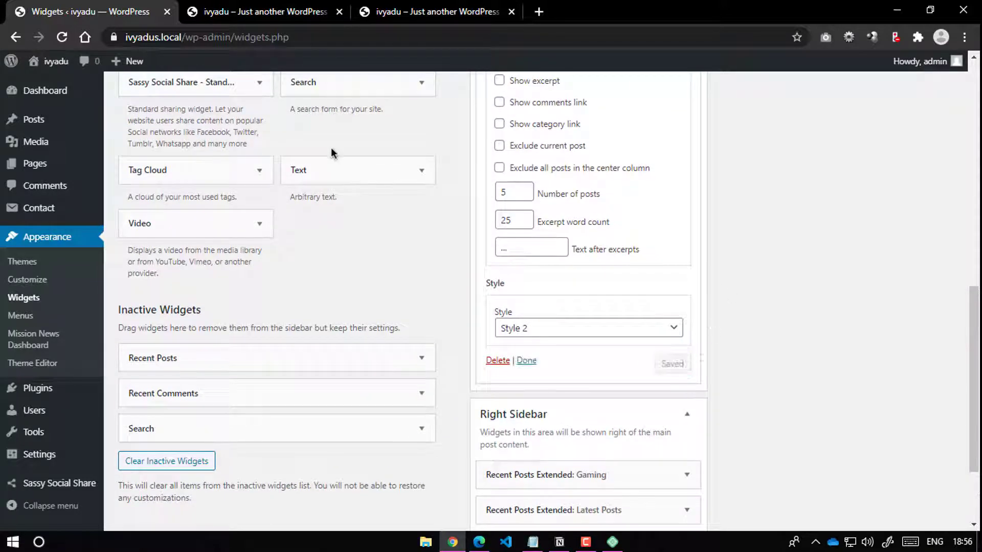
Step: Reload the front page to check the Solo Leveling post list
left_click(235, 12)
left_click(62, 37)
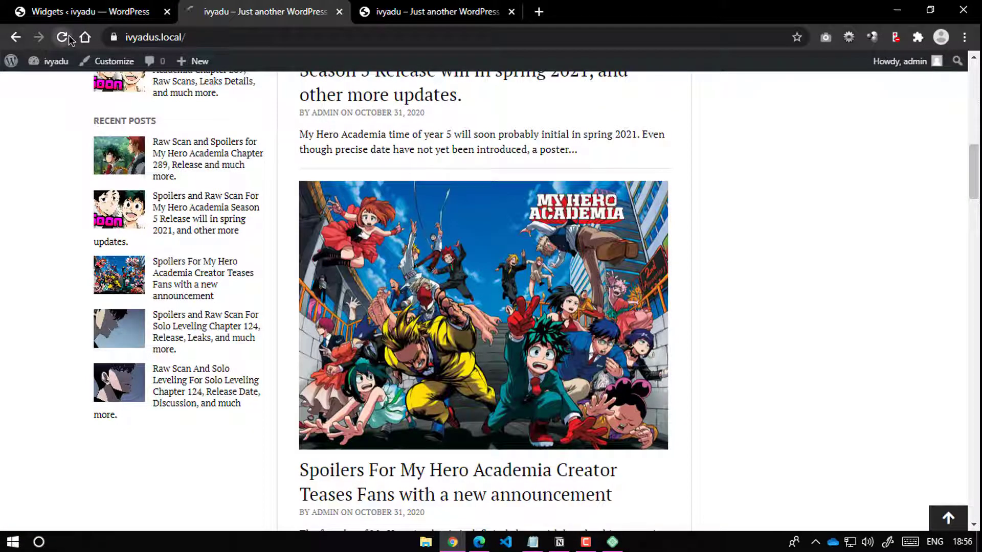
scroll(212, 230, "up", 3)
scroll(219, 346, "up", 3)
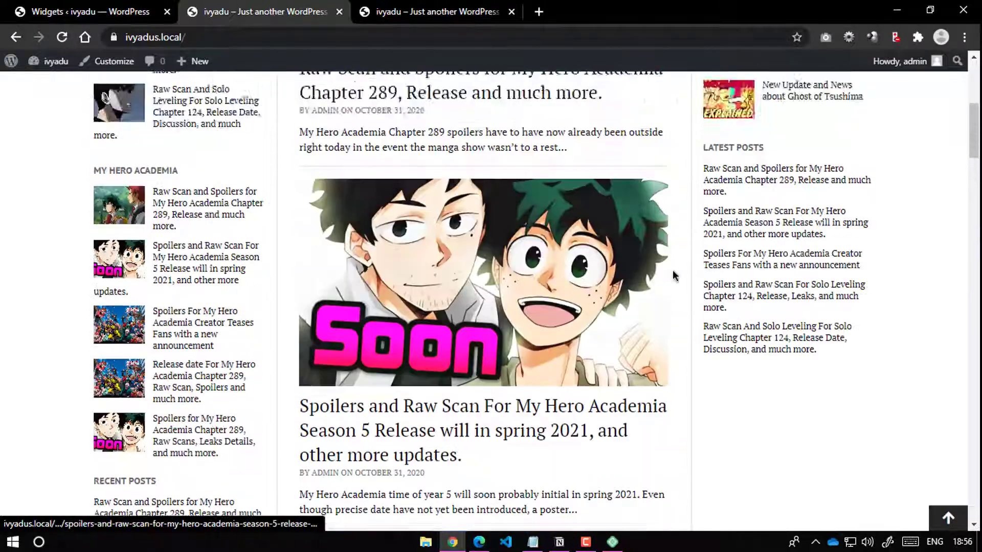
scroll(751, 302, "down", 5)
scroll(752, 302, "up", 6)
scroll(490, 246, "down", 1)
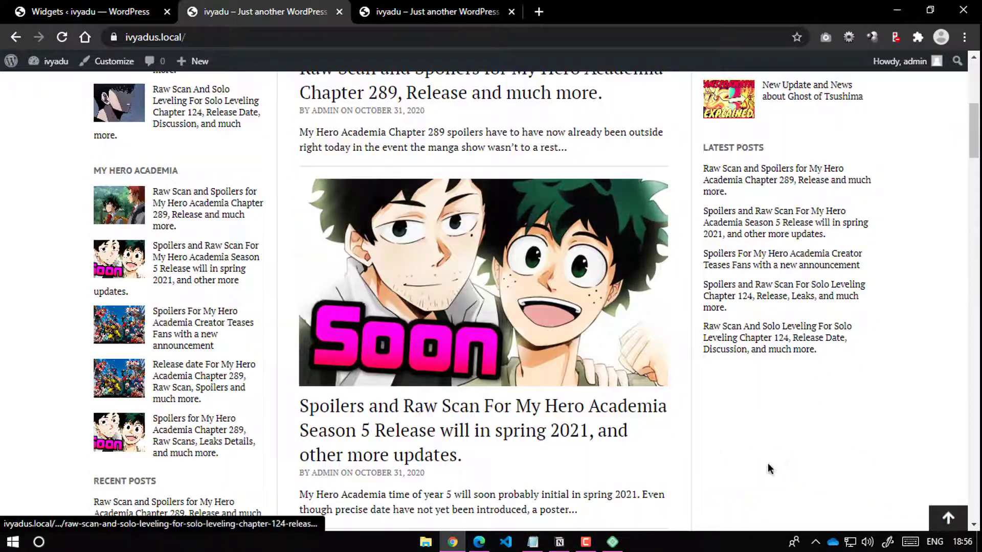
scroll(579, 336, "down", 3)
Step: Return to the Widgets page and scroll to the Available Widgets list
left_click(153, 9)
scroll(413, 212, "up", 10)
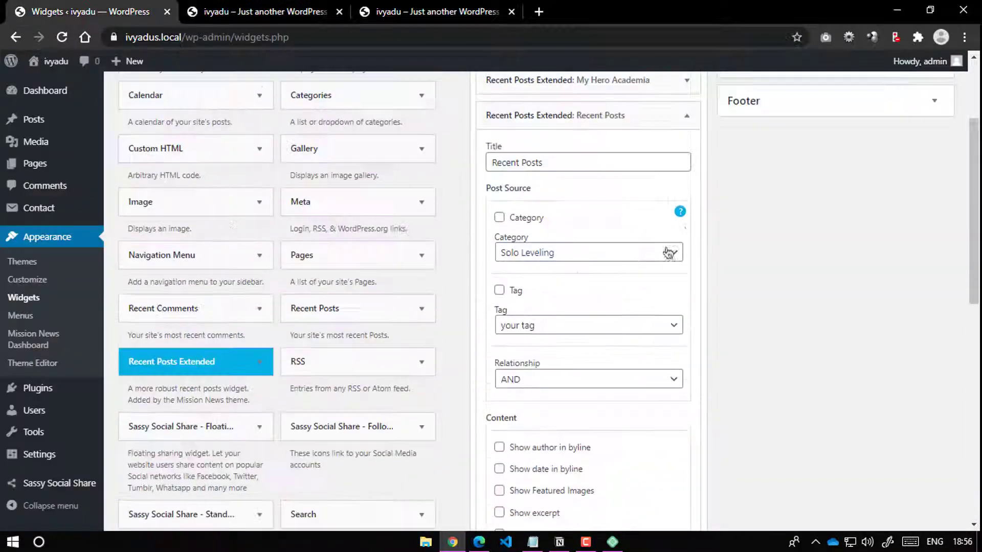
scroll(320, 326, "down", 7)
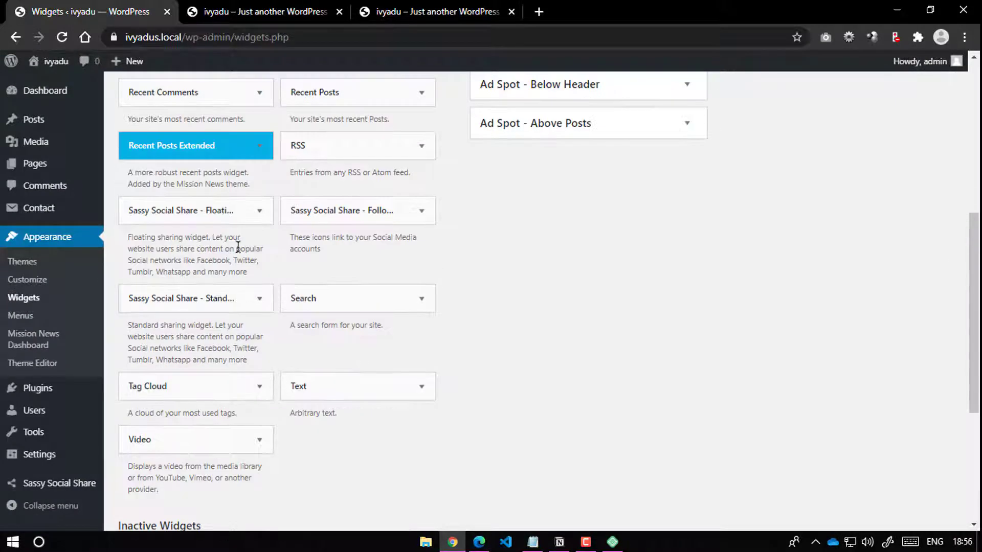
Step: Add a Recent Posts Extended widget to the Right Sidebar with category Anime, titled Trending
left_click(237, 147)
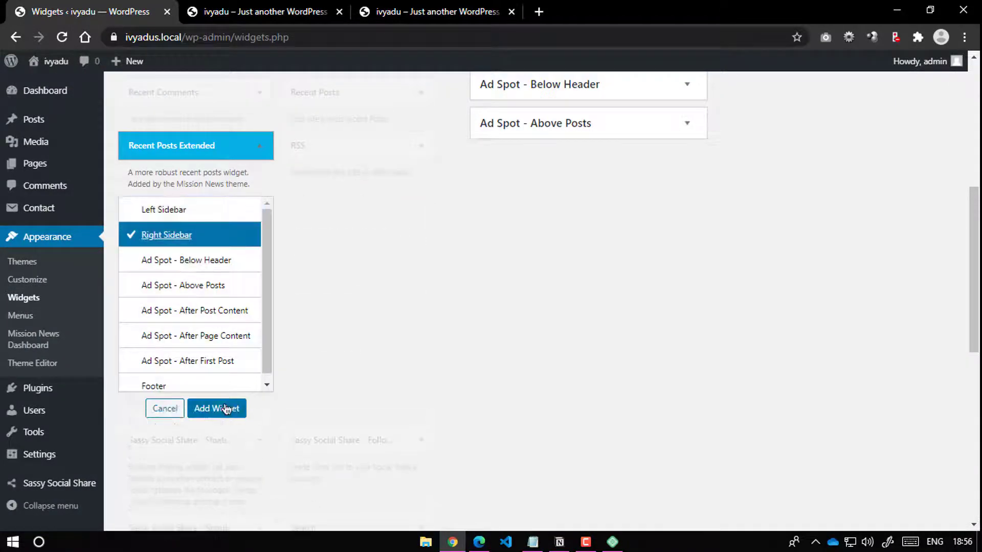
left_click(218, 408)
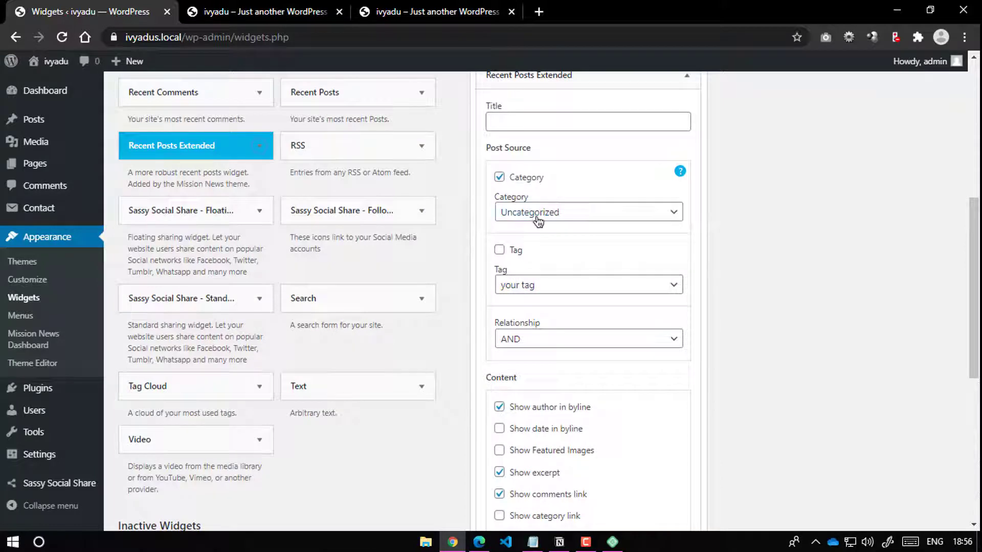
left_click(537, 218)
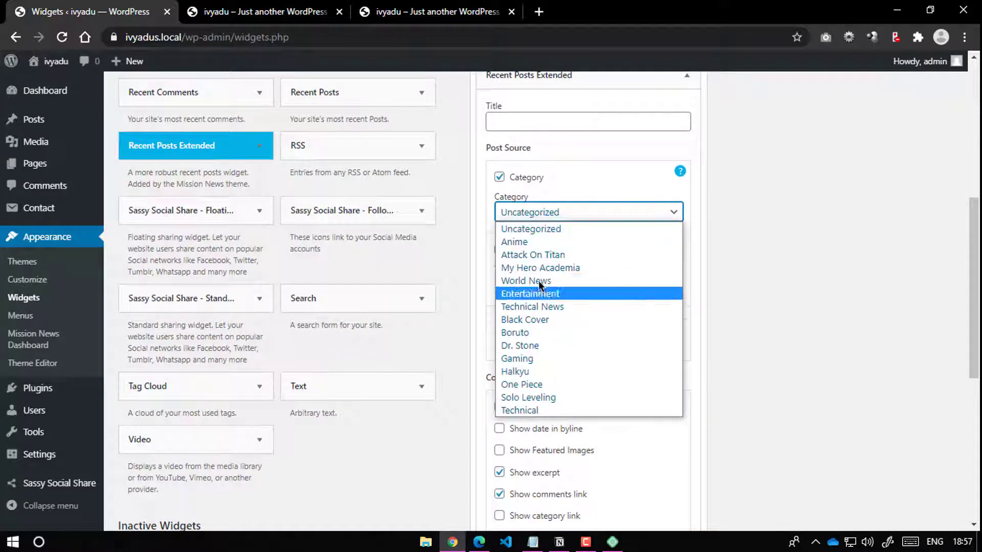
left_click(526, 239)
left_click(527, 126)
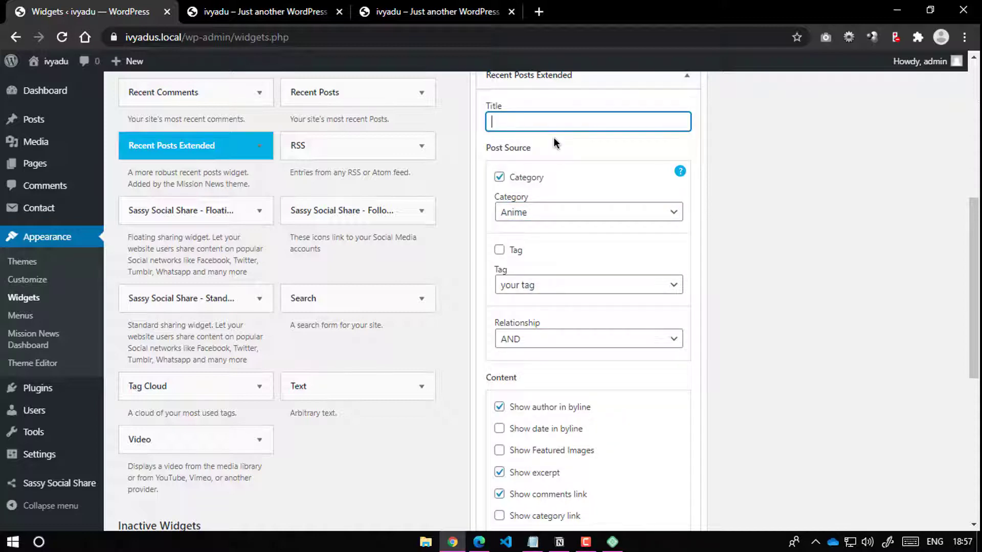
type("Trending")
Step: Set the Trending widget's style to Style 2
scroll(533, 308, "down", 4)
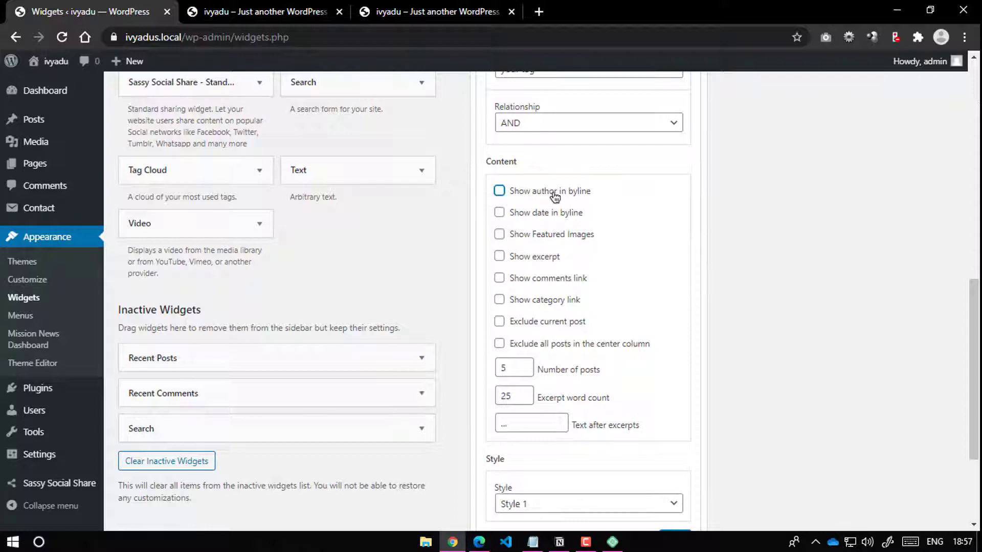
scroll(564, 346, "down", 3)
left_click(575, 355)
left_click(570, 389)
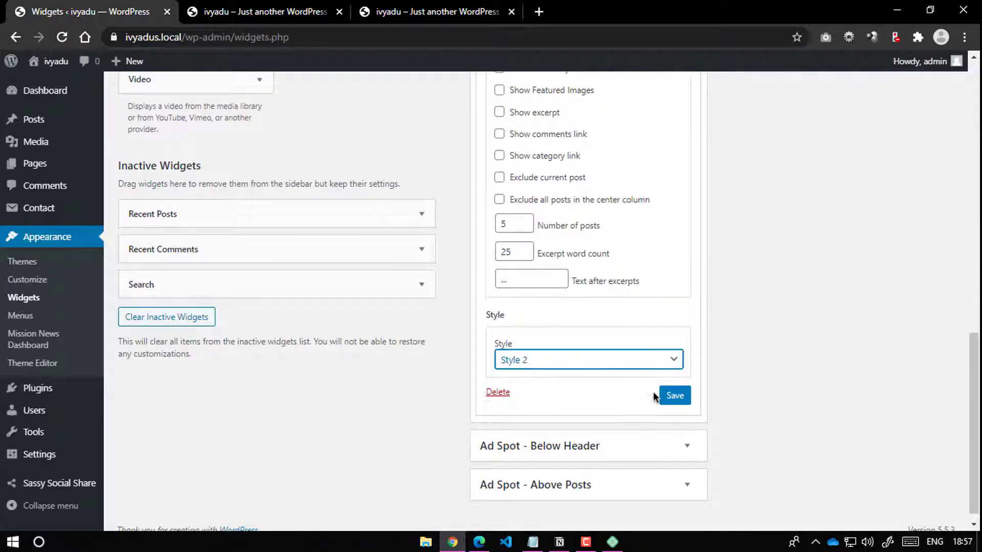
Step: Preview the front page, then enable Show Featured Images on the Trending widget
left_click(258, 11)
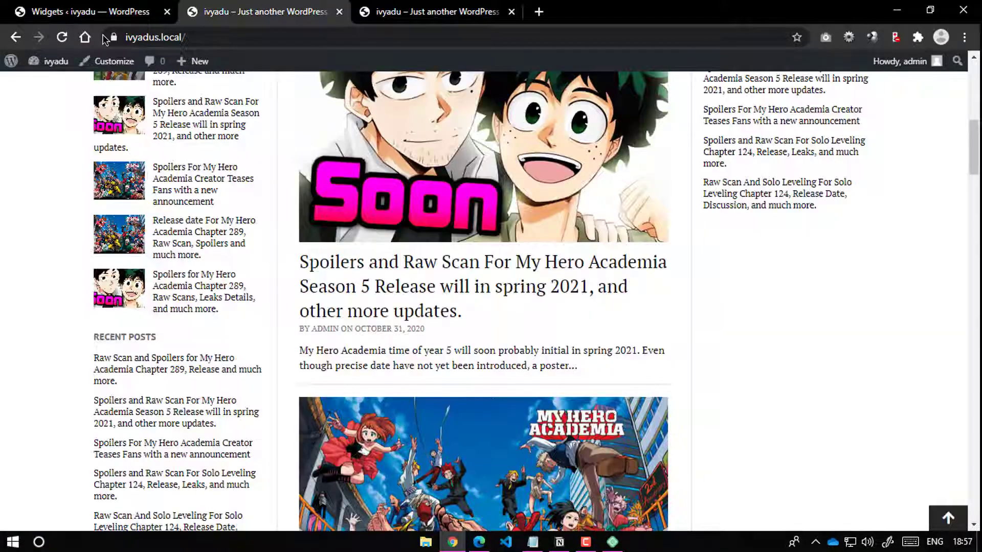
left_click(61, 35)
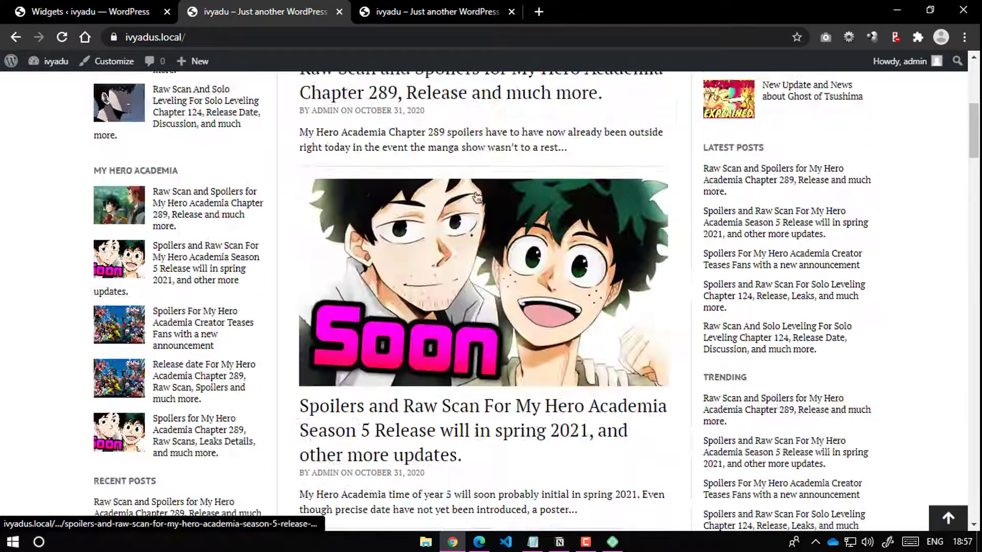
left_click(92, 11)
scroll(532, 330, "up", 4)
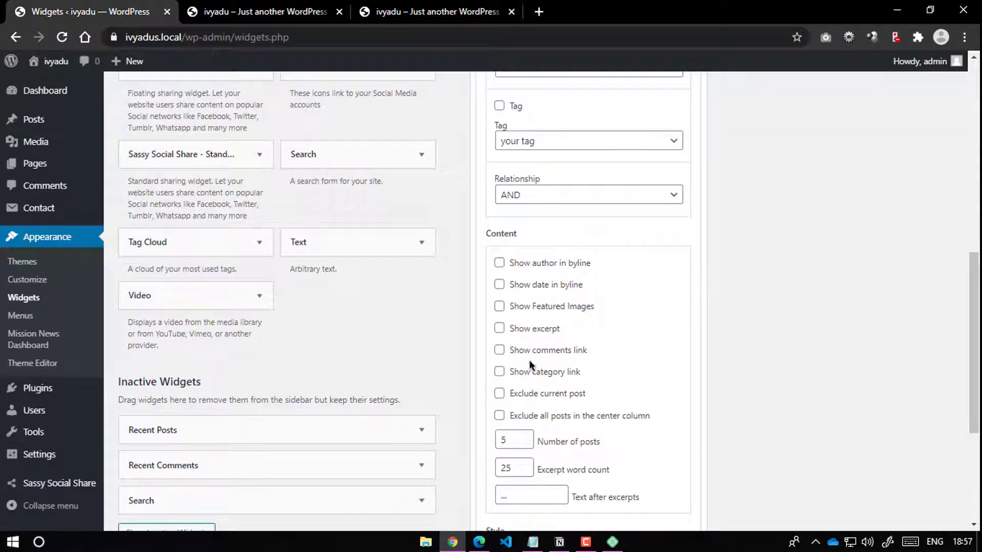
left_click(533, 309)
scroll(671, 396, "down", 4)
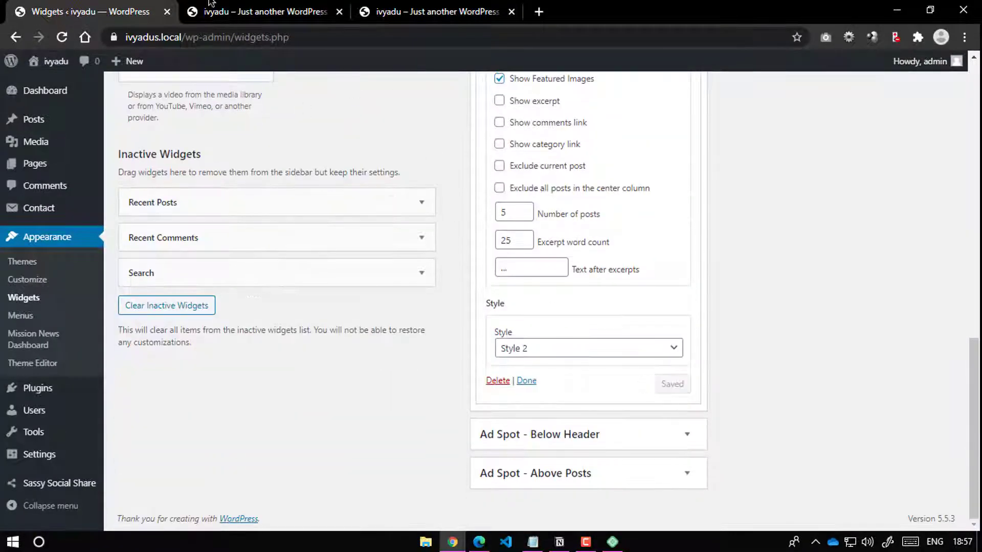
Step: Reload the front page and scroll through the Trending list's thumbnails
left_click(210, 4)
left_click(62, 36)
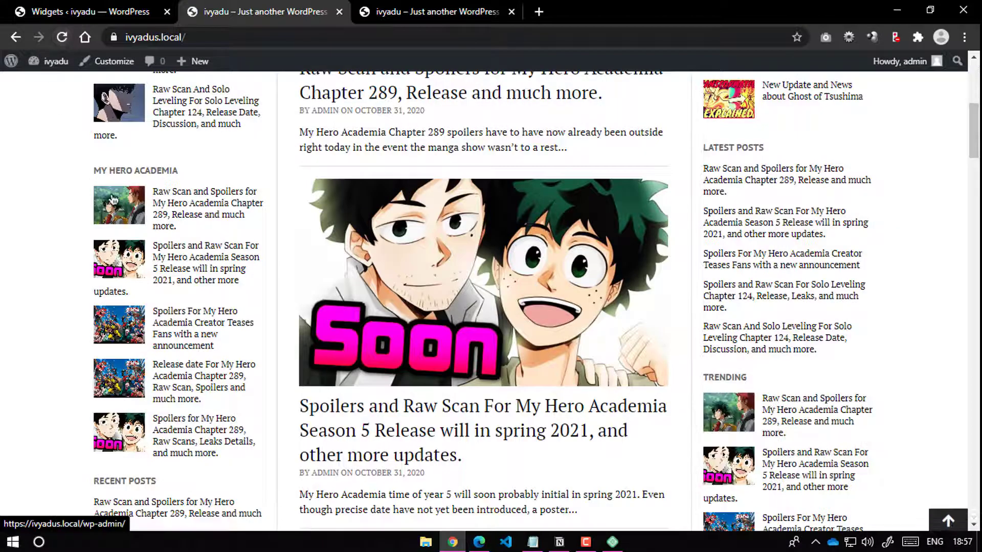
scroll(485, 323, "down", 6)
scroll(484, 322, "down", 20)
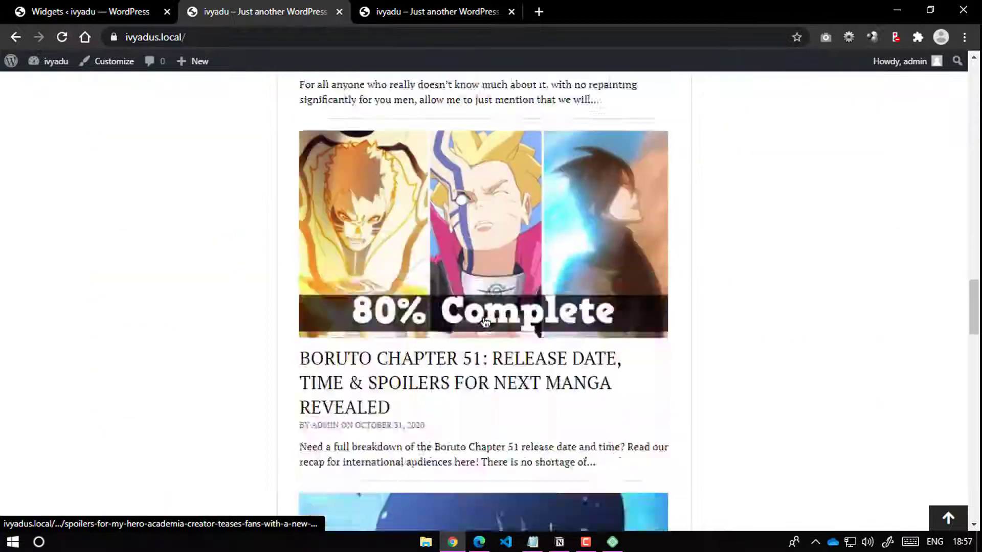
scroll(545, 174, "up", 20)
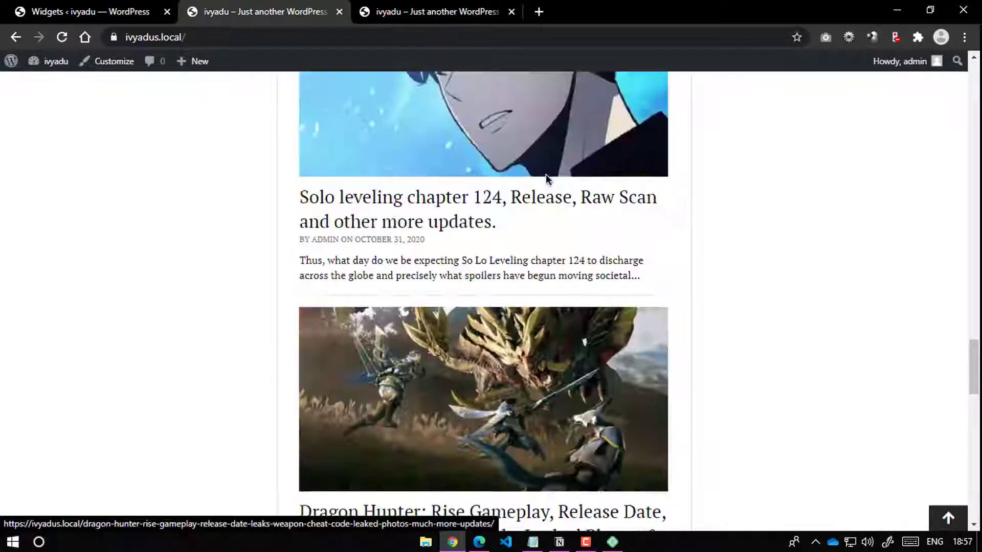
scroll(528, 163, "up", 15)
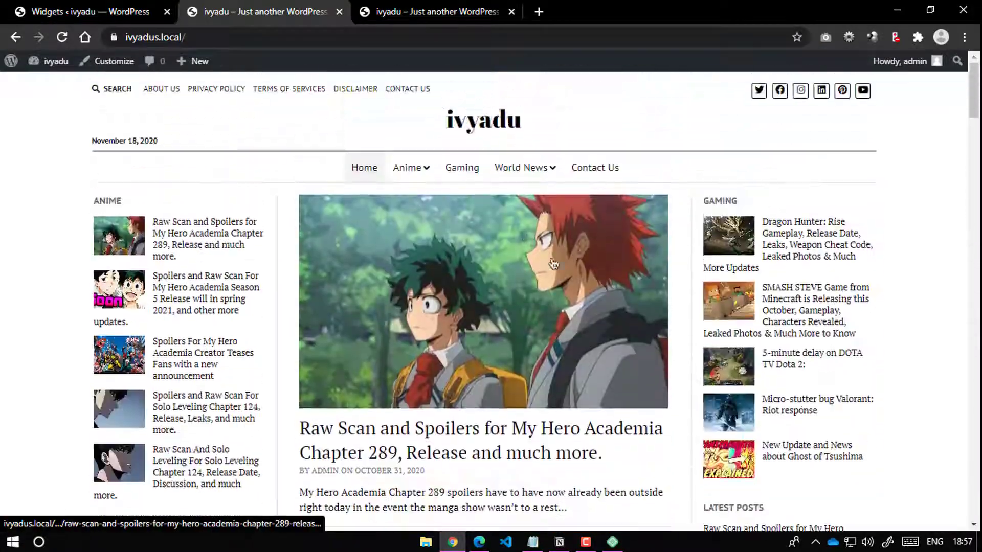
scroll(501, 257, "down", 9)
scroll(501, 258, "up", 9)
scroll(501, 257, "down", 10)
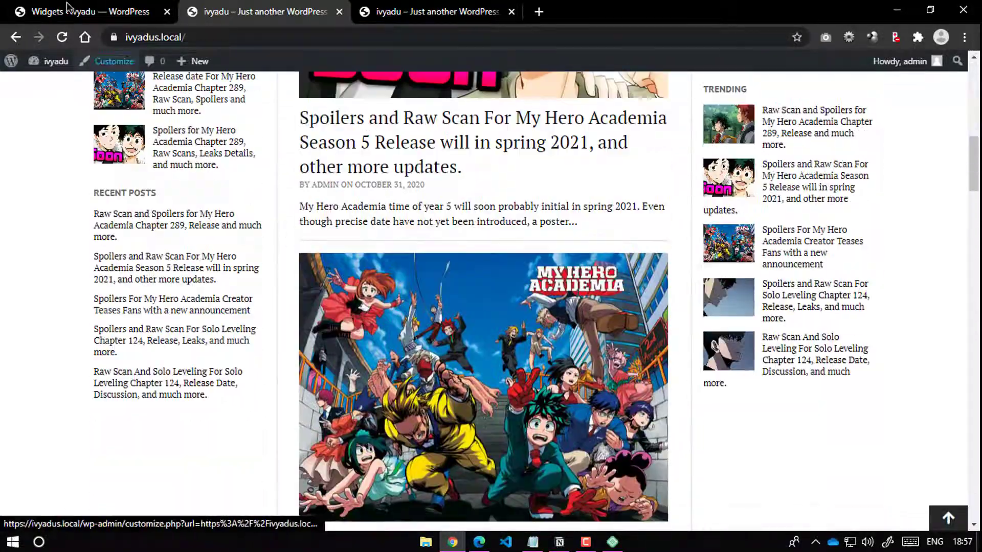
Step: Go to Settings > General, glancing at the front page while it loads
left_click(76, 10)
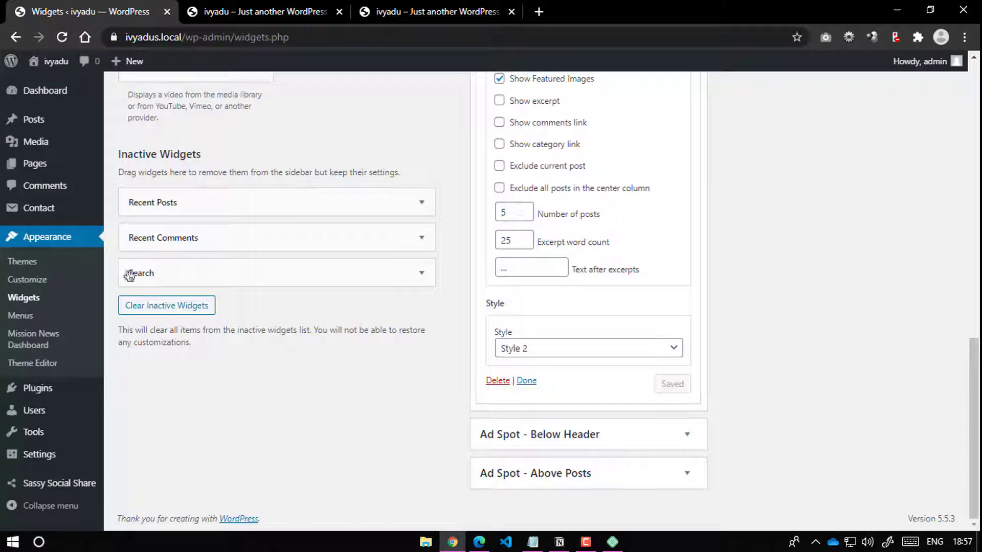
left_click(48, 459)
left_click(238, 8)
scroll(498, 267, "up", 10)
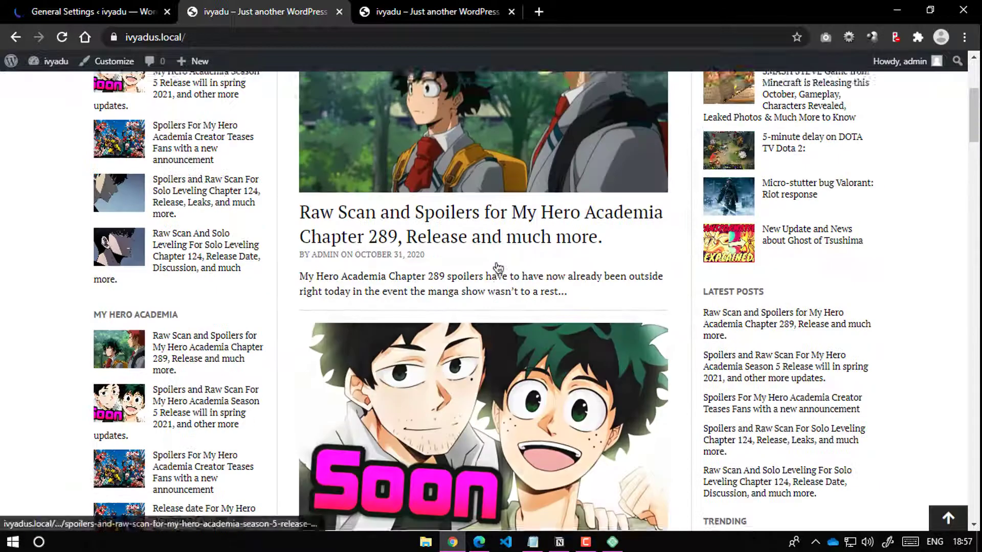
scroll(487, 314, "down", 15)
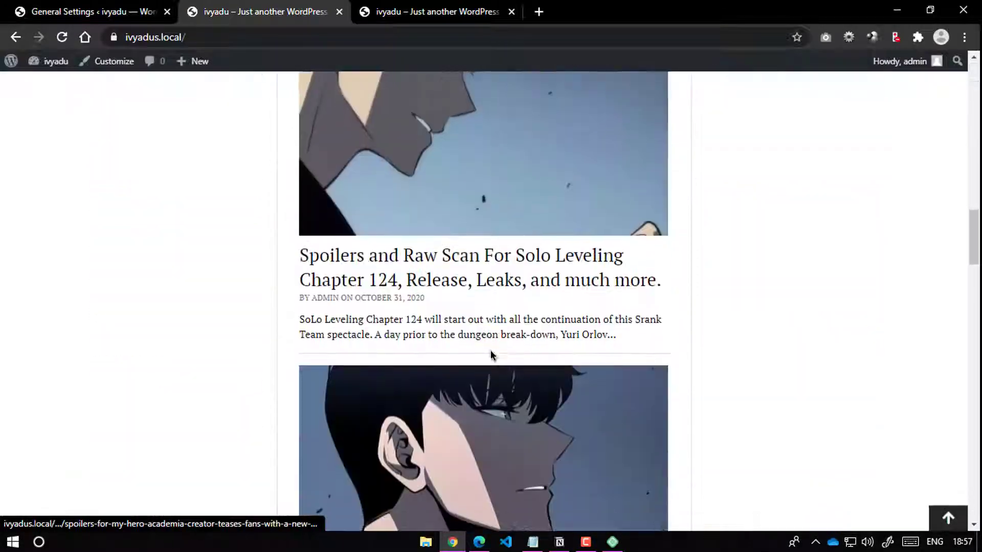
scroll(490, 355, "down", 8)
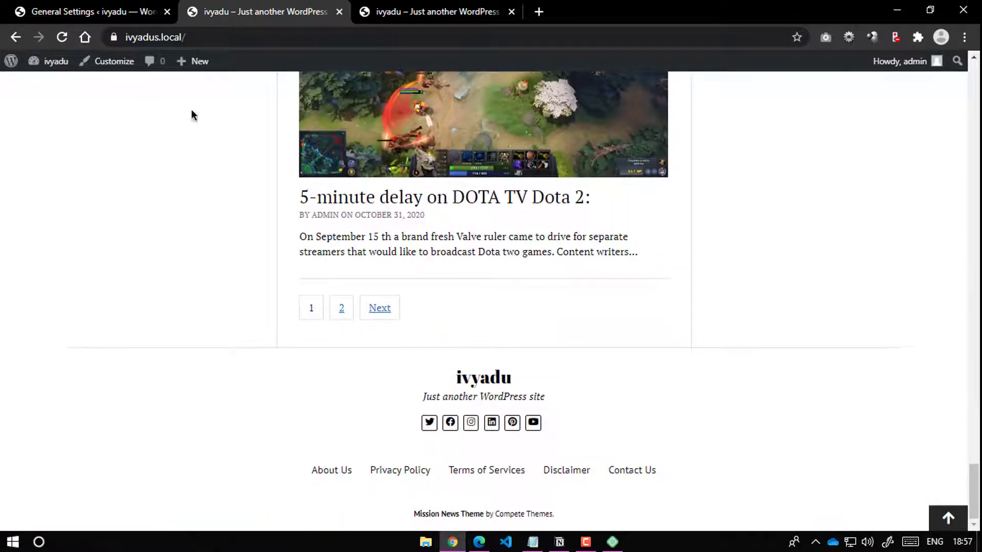
left_click(90, 5)
scroll(299, 351, "down", 5)
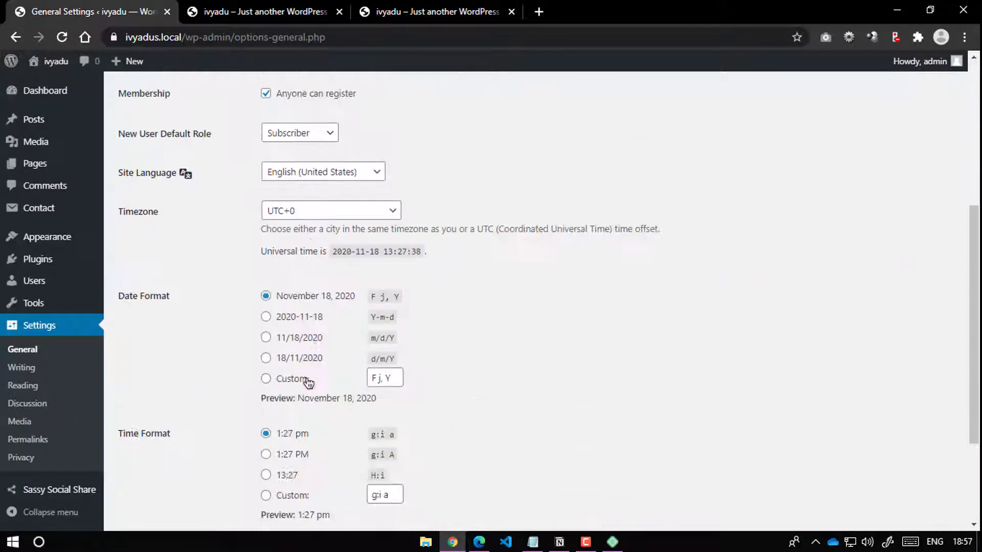
Step: Try 2 in Reading's 'Blog pages show at most' and preview the front page
left_click(36, 390)
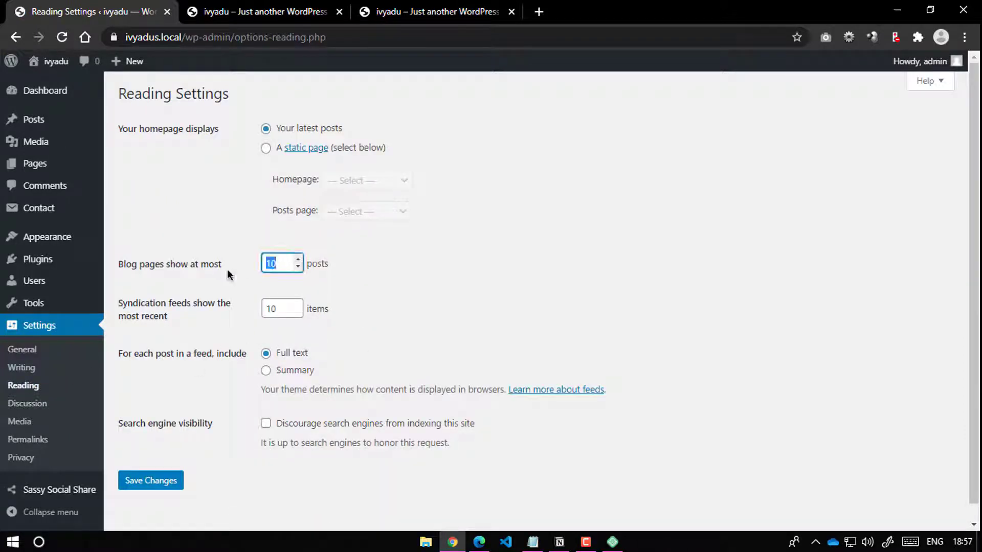
type("2")
left_click(286, 11)
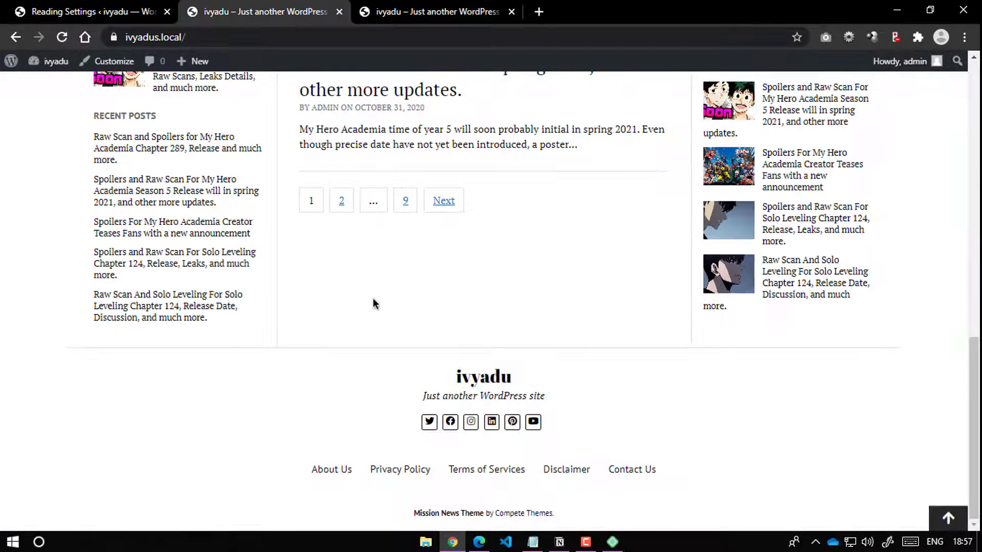
scroll(373, 302, "up", 10)
scroll(478, 168, "down", 8)
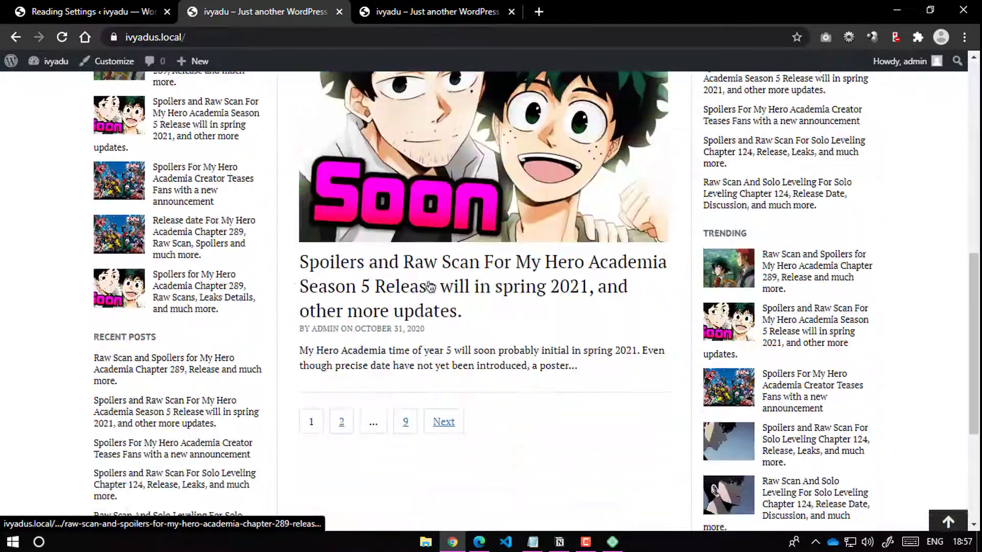
Step: Save blog pages at 10 posts maximum and recheck the homepage
left_click(87, 12)
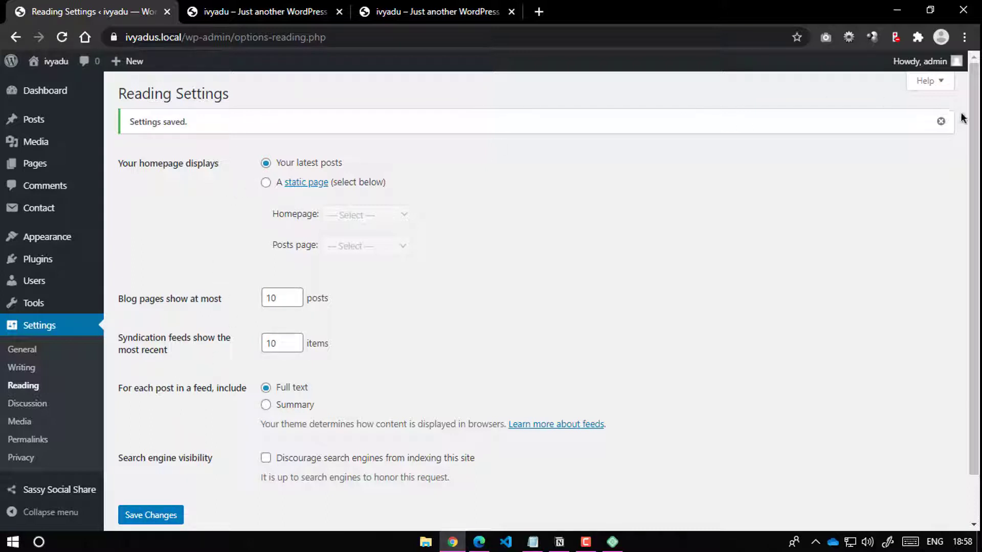
left_click(939, 123)
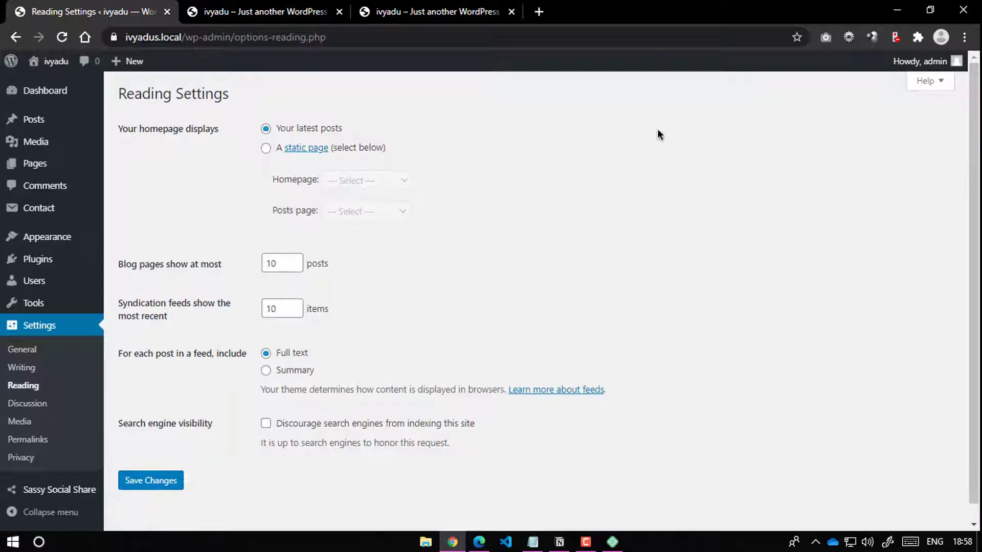
left_click(261, 11)
scroll(409, 127, "down", 10)
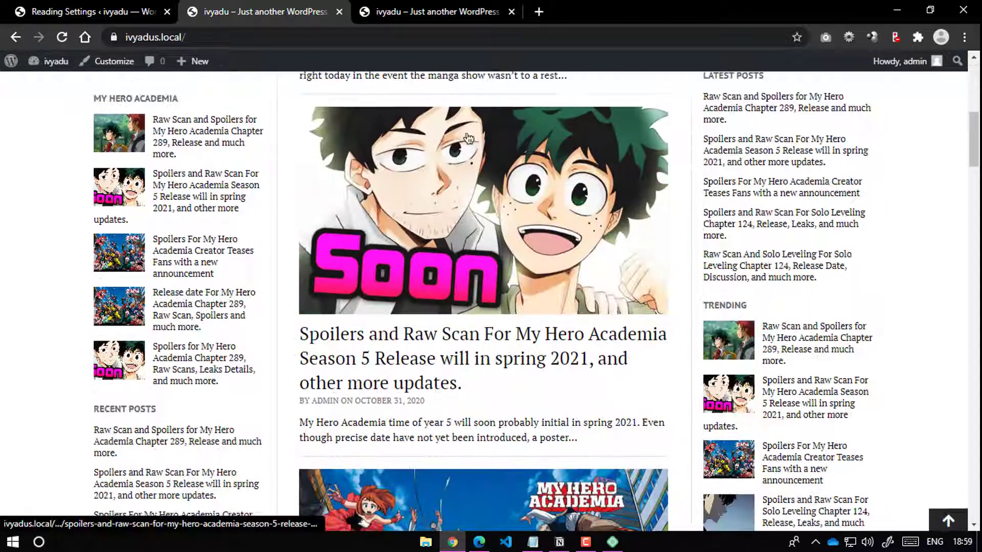
scroll(474, 152, "up", 10)
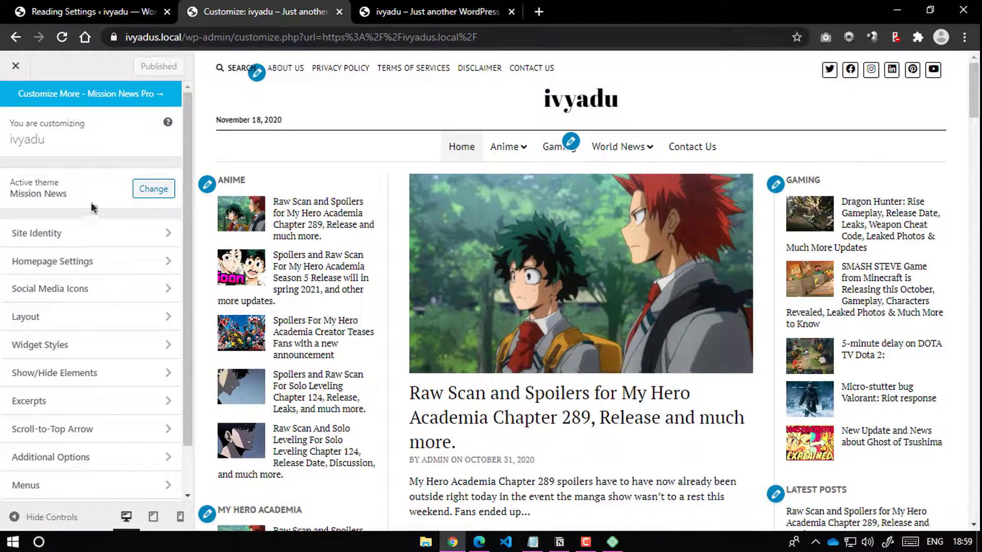
Step: In Customizer Layout > Post Previews, try the Double layout
left_click(42, 318)
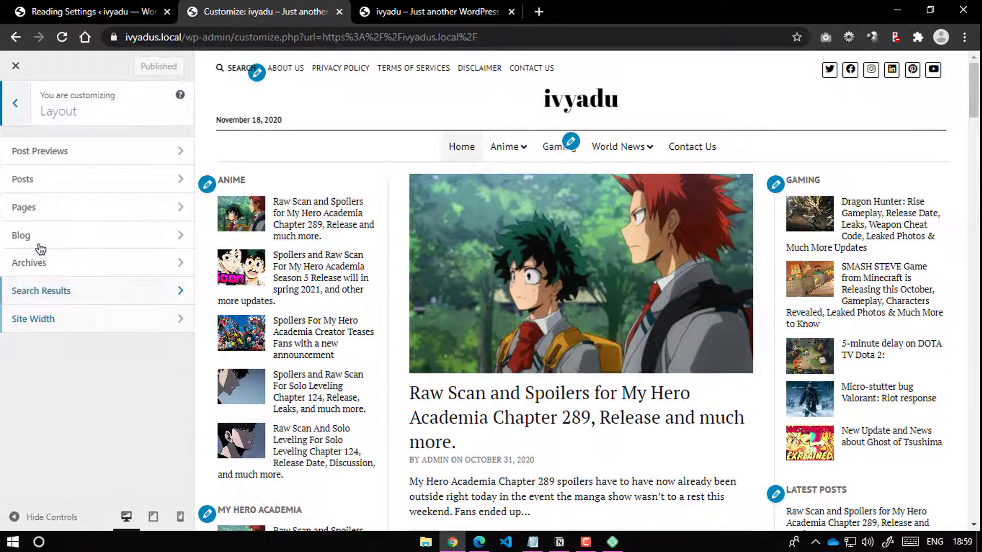
left_click(61, 151)
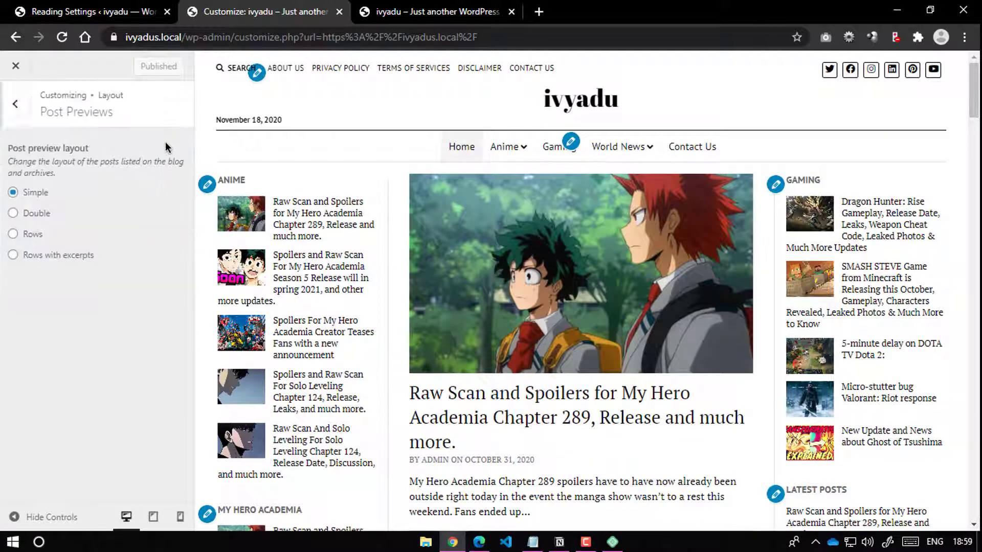
scroll(255, 256, "down", 4)
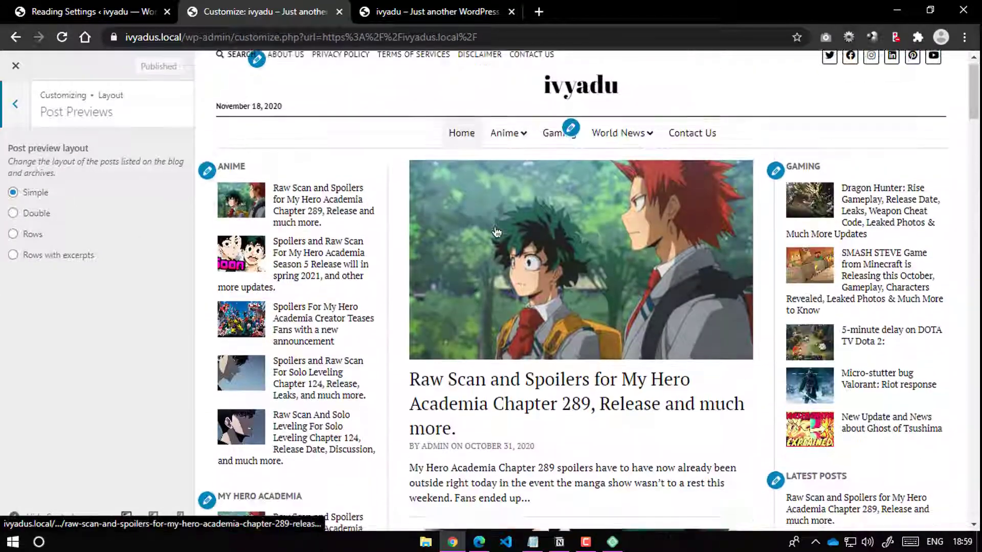
scroll(515, 204, "down", 5)
scroll(516, 203, "down", 4)
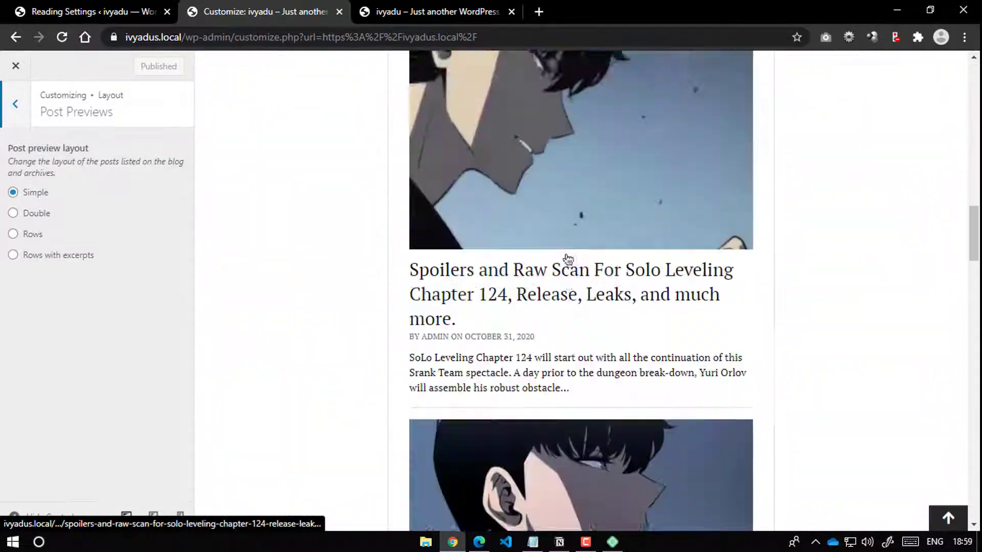
scroll(636, 189, "up", 7)
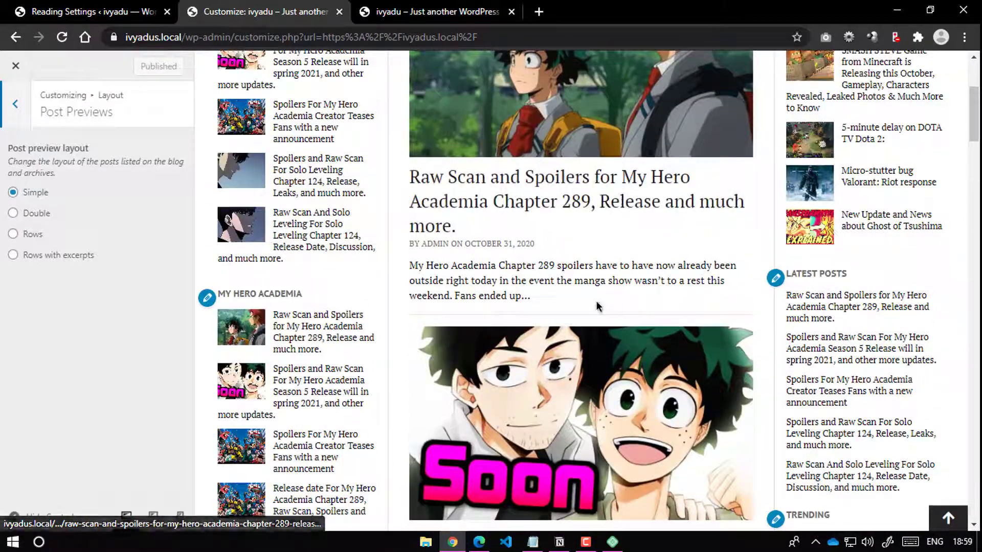
scroll(551, 294, "up", 2)
scroll(552, 275, "down", 5)
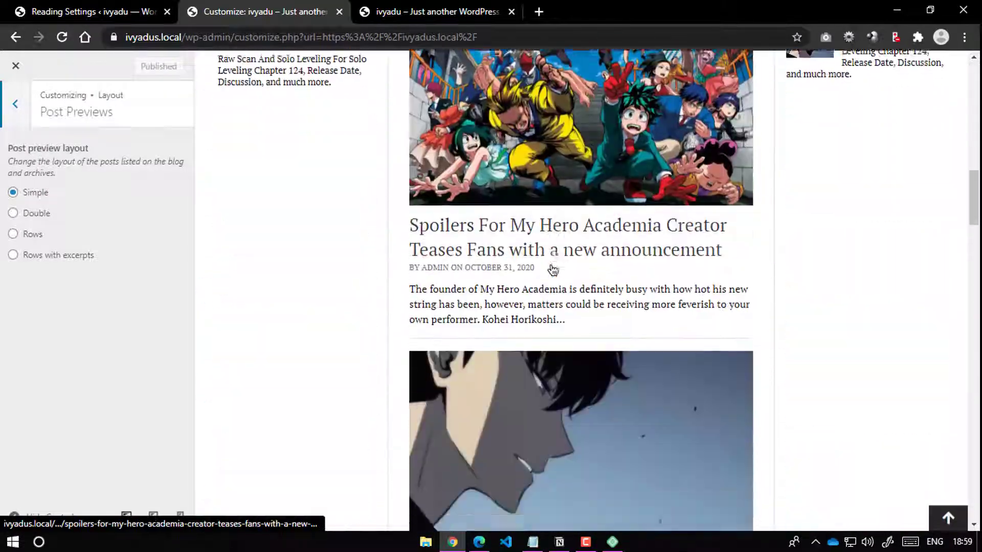
scroll(550, 270, "up", 10)
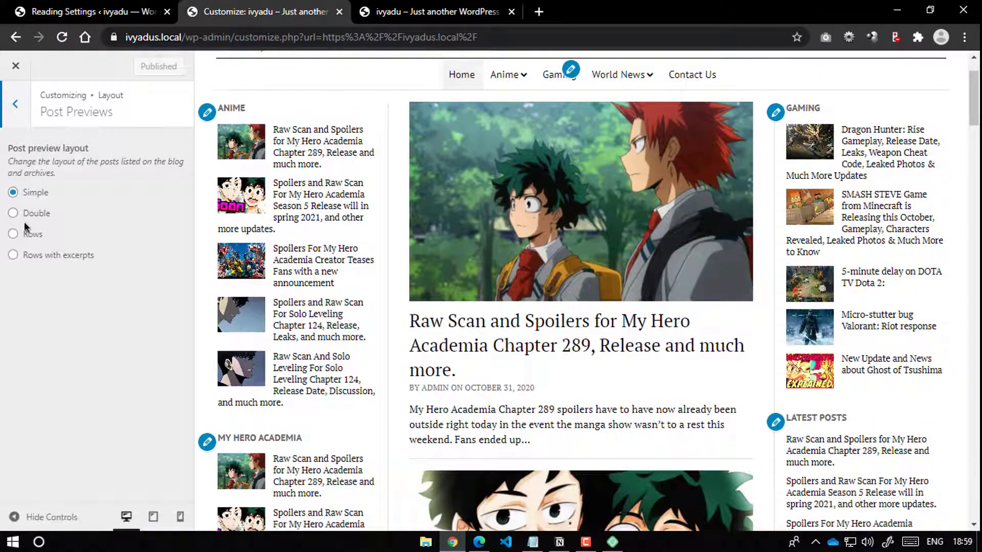
left_click(12, 214)
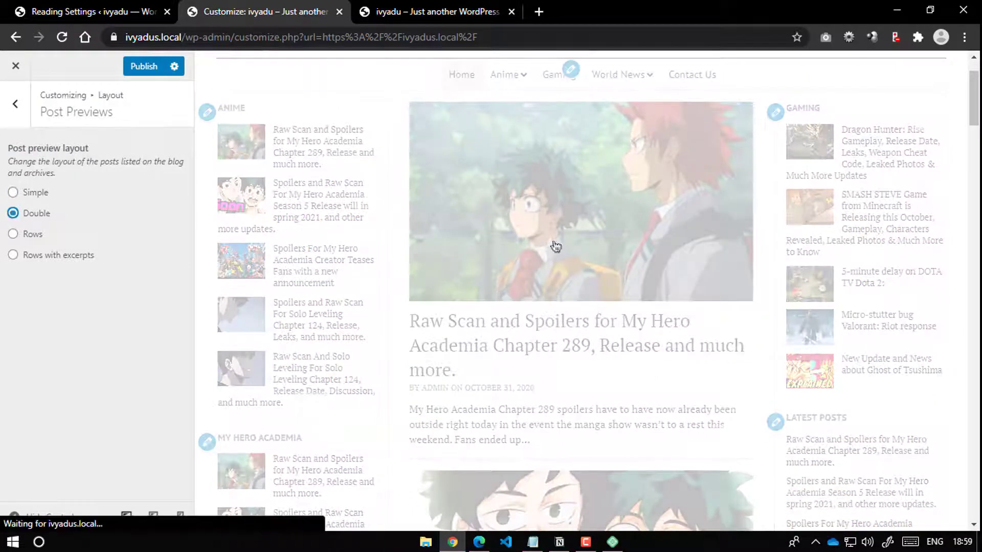
Step: Switch post previews to Rows with excerpts and scroll the preview
scroll(520, 310, "down", 12)
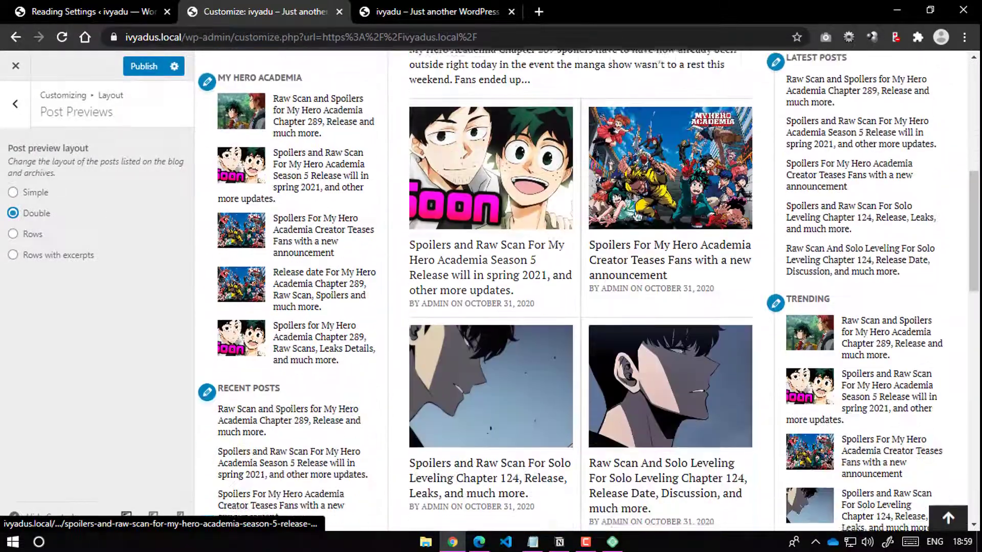
scroll(595, 279, "down", 5)
scroll(575, 281, "up", 16)
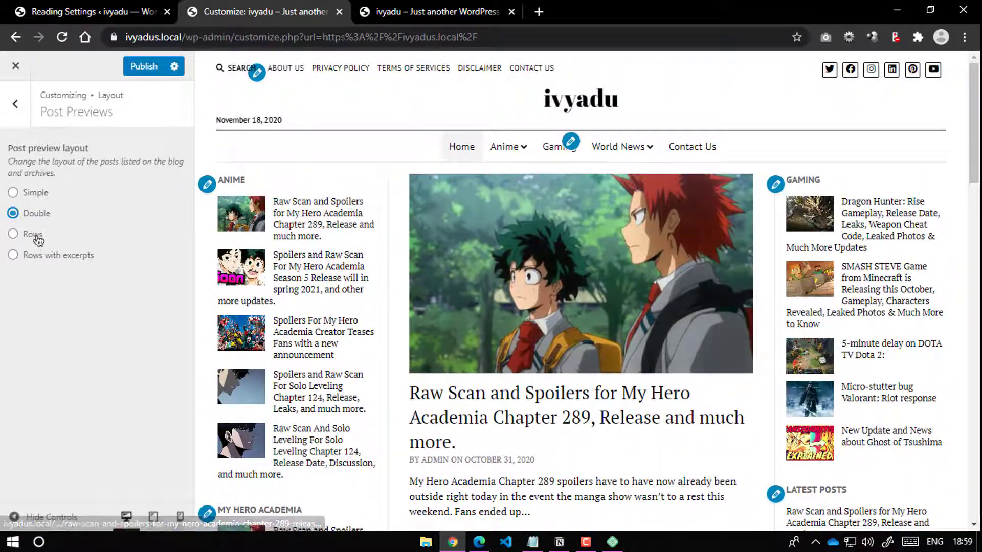
left_click(33, 234)
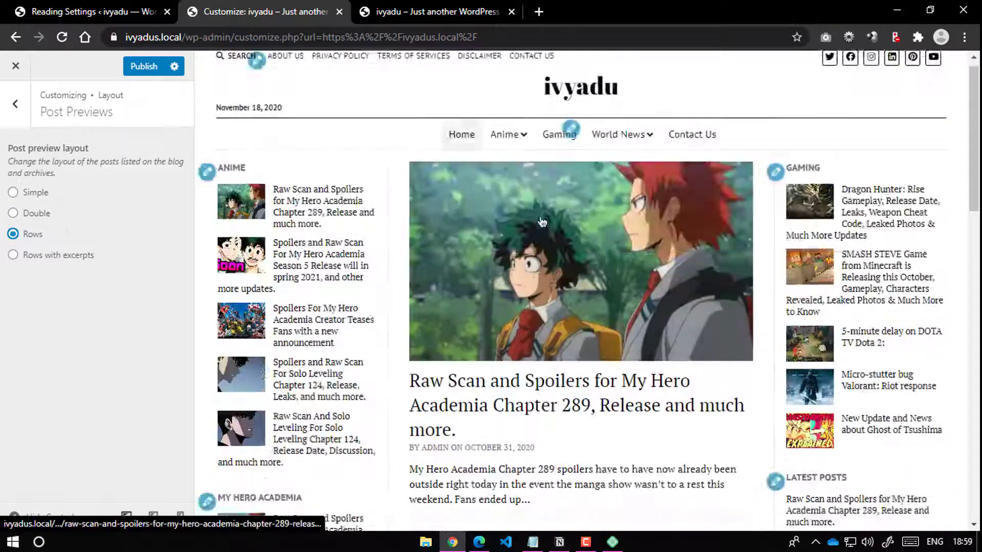
scroll(542, 220, "down", 10)
scroll(552, 229, "up", 10)
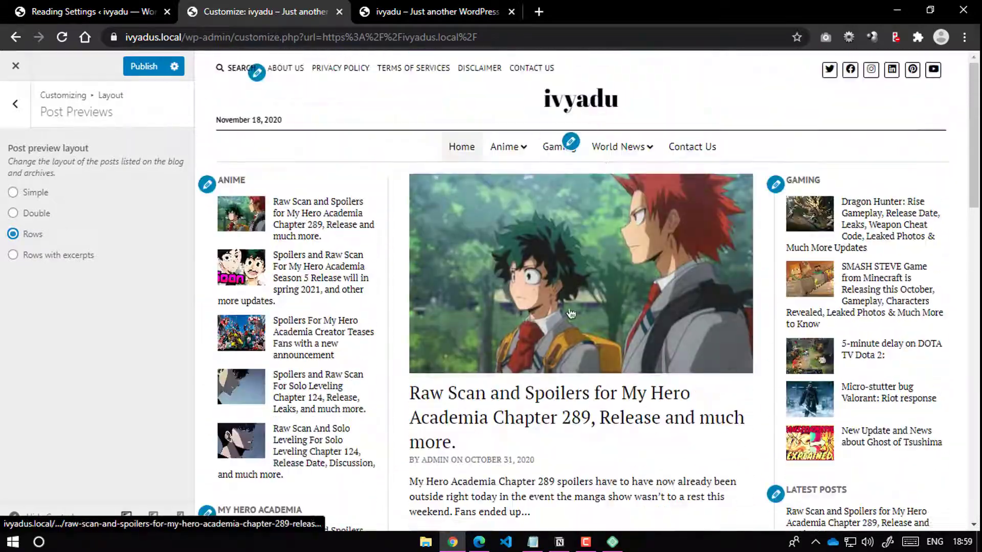
scroll(542, 240, "down", 13)
scroll(550, 293, "down", 3)
scroll(442, 227, "up", 10)
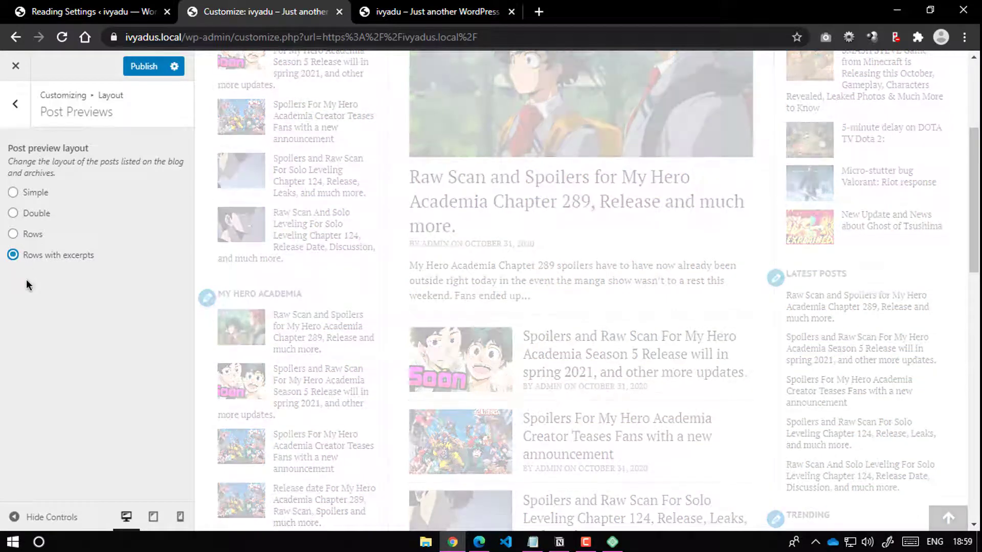
scroll(520, 275, "down", 3)
scroll(520, 275, "down", 12)
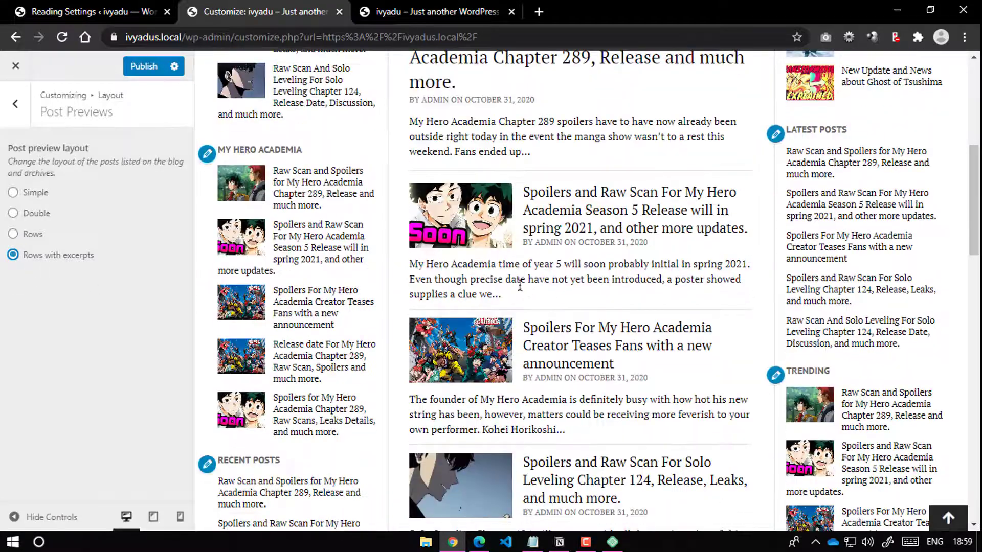
scroll(546, 287, "down", 10)
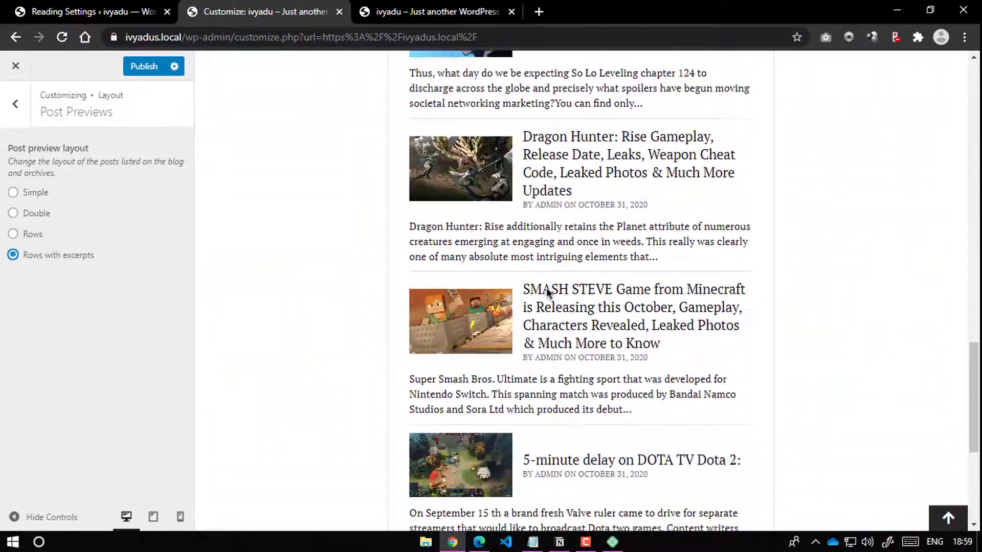
scroll(548, 290, "up", 14)
scroll(553, 271, "up", 15)
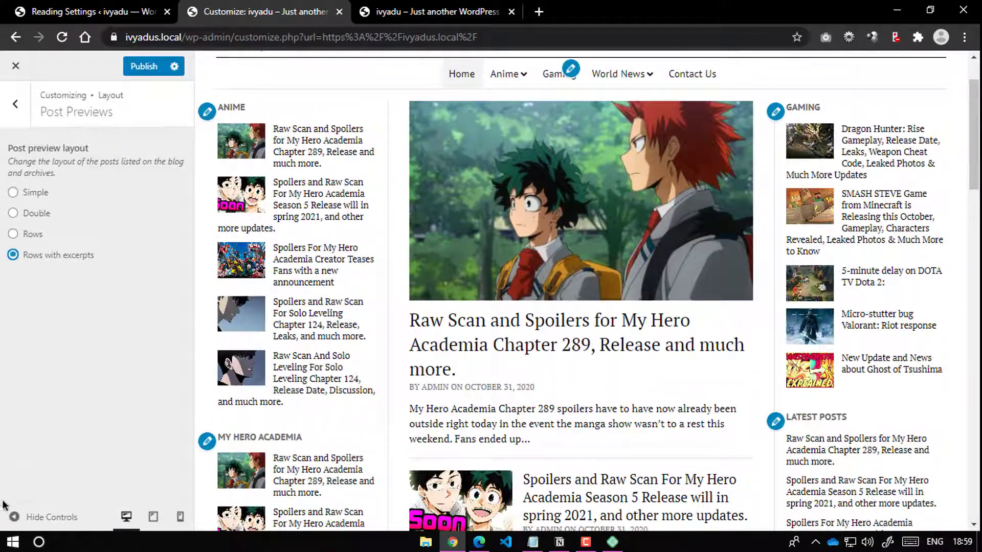
Step: Collapse the Customizer panel to review the Rows layout full width
left_click(14, 517)
scroll(520, 173, "down", 10)
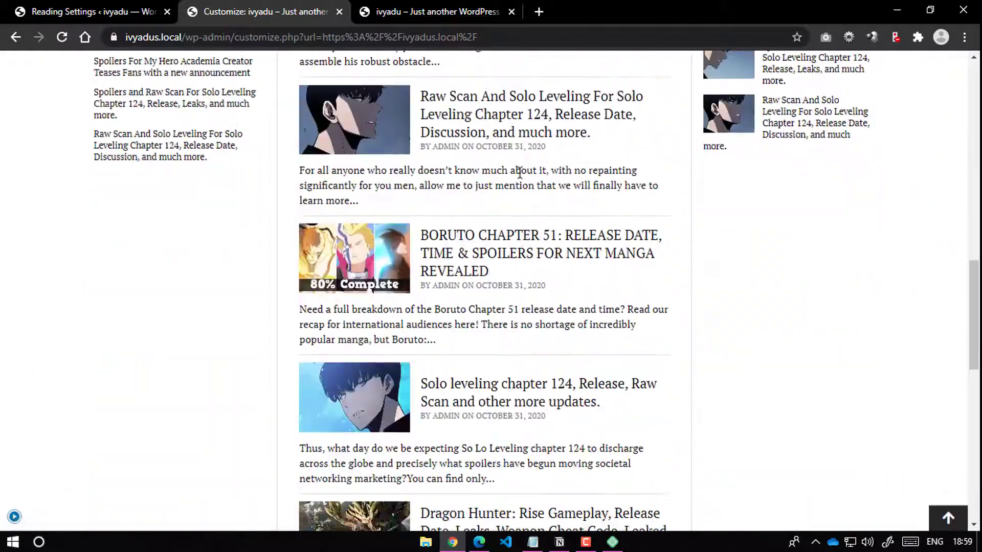
scroll(508, 155, "down", 10)
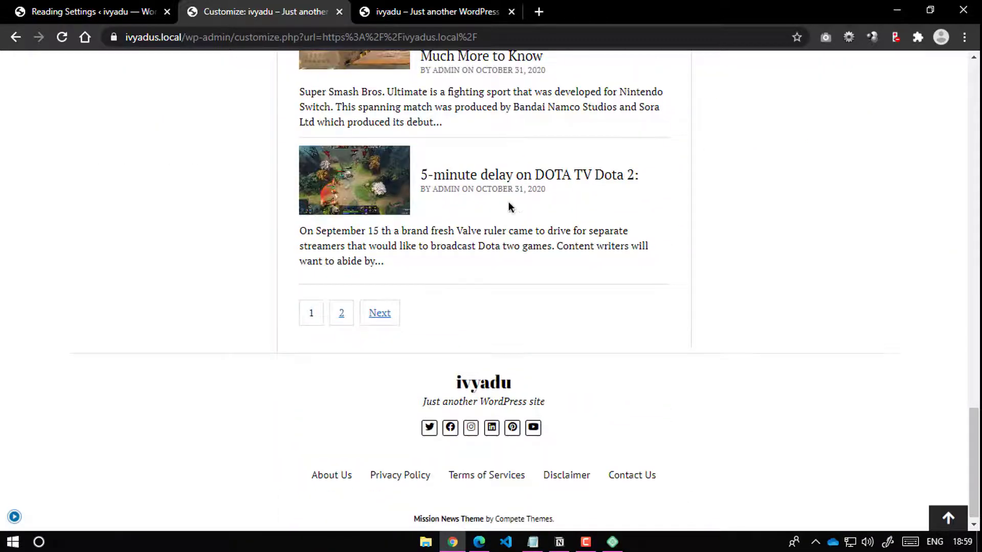
scroll(508, 201, "up", 9)
scroll(525, 204, "up", 10)
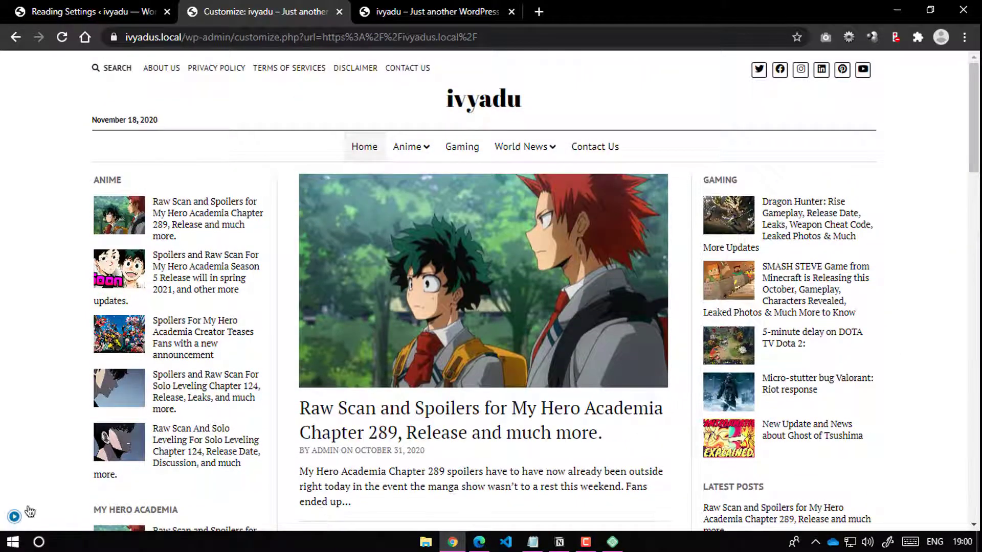
left_click(30, 511)
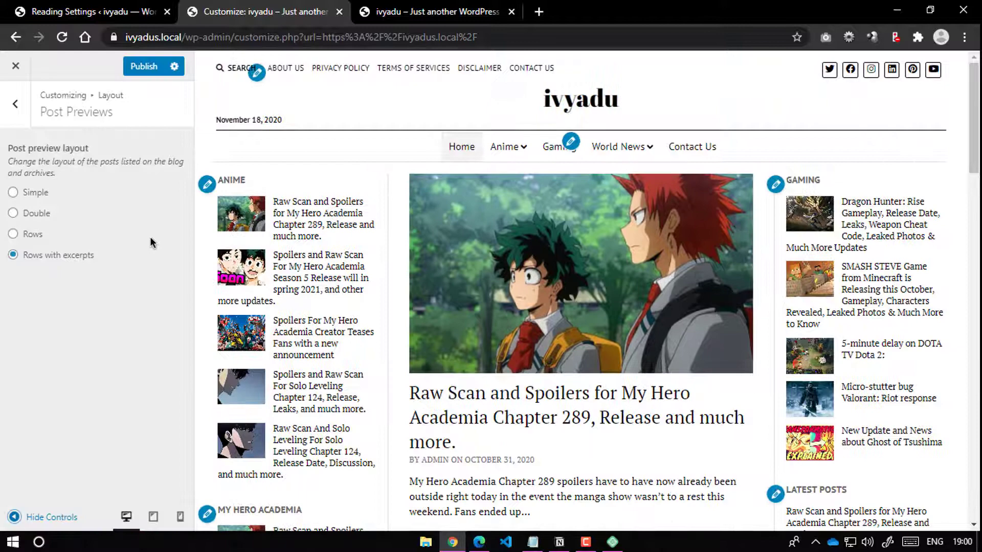
Step: Publish the Rows layout, close the Customizer, and maximize the live site view
left_click(149, 66)
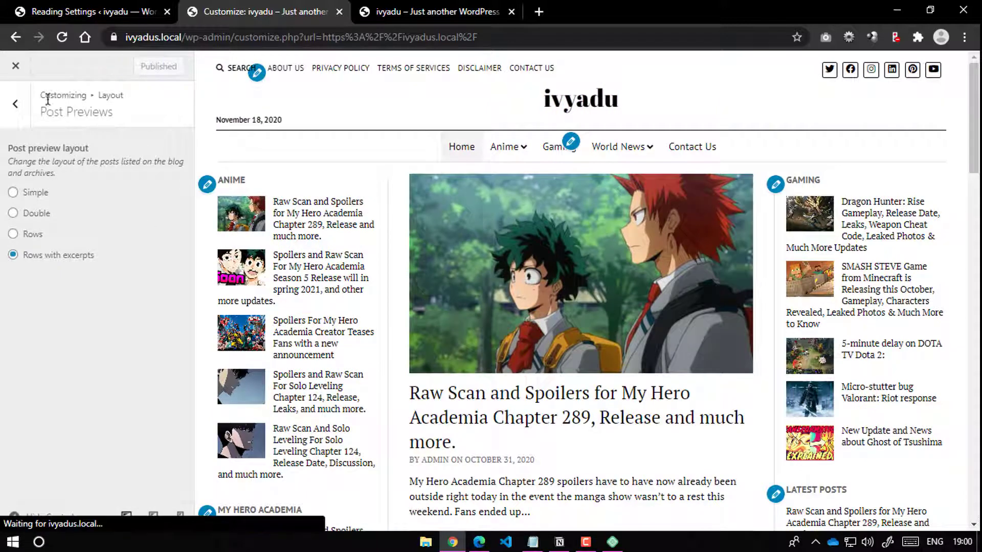
left_click(23, 75)
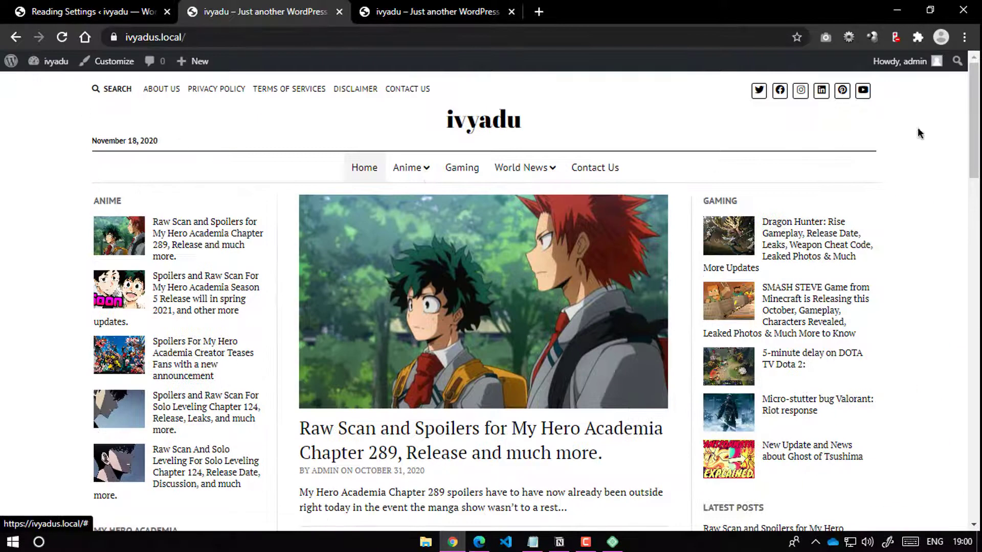
left_click(963, 39)
Step: Enlarge the ivyadu home page view and scroll through it
left_click(923, 167)
left_click(639, 123)
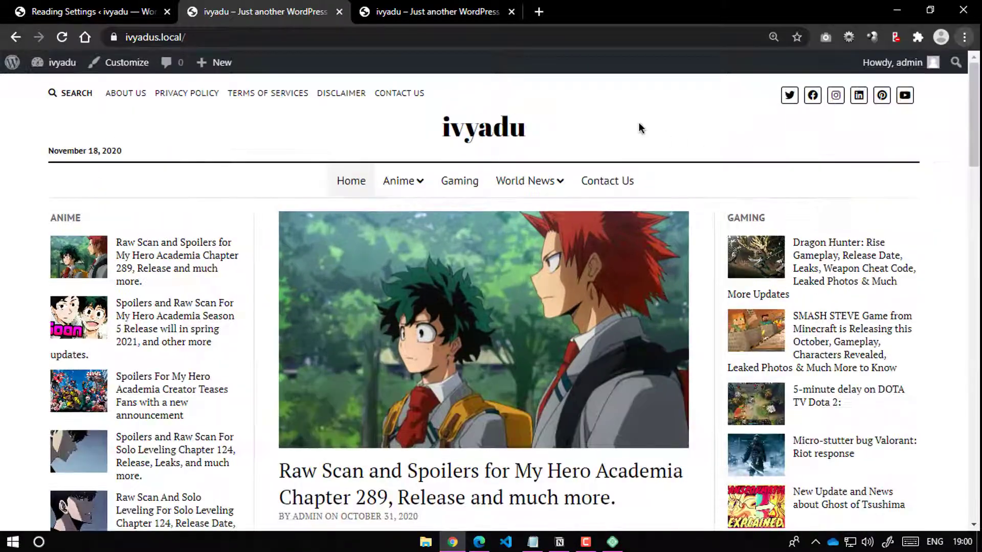
scroll(601, 239, "down", 8)
scroll(601, 239, "down", 20)
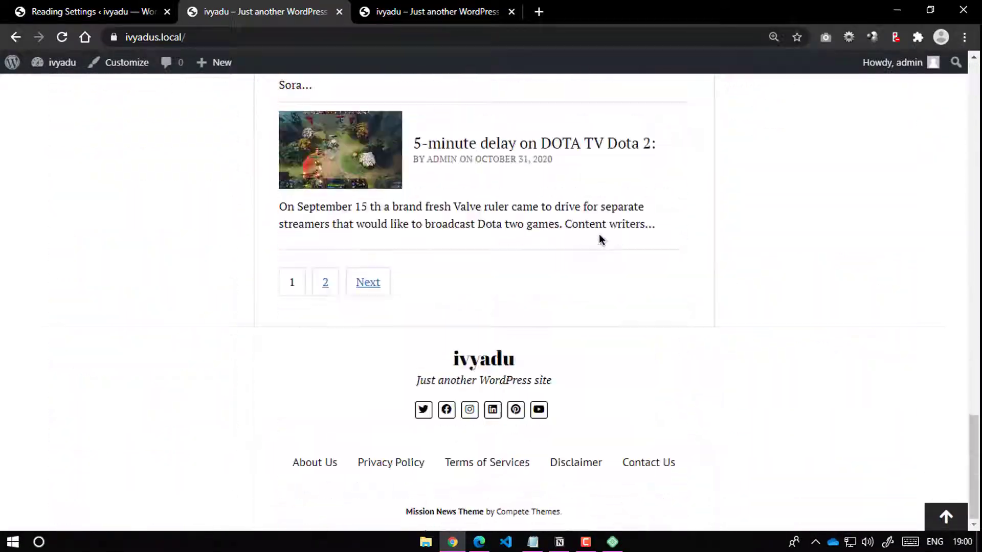
scroll(601, 239, "up", 20)
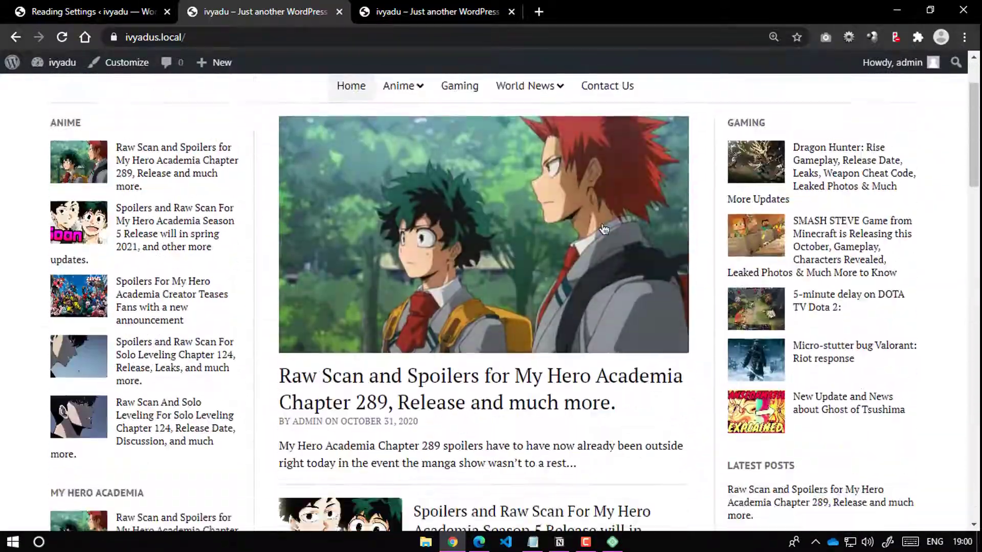
scroll(604, 229, "down", 6)
scroll(603, 229, "down", 7)
scroll(121, 254, "up", 1)
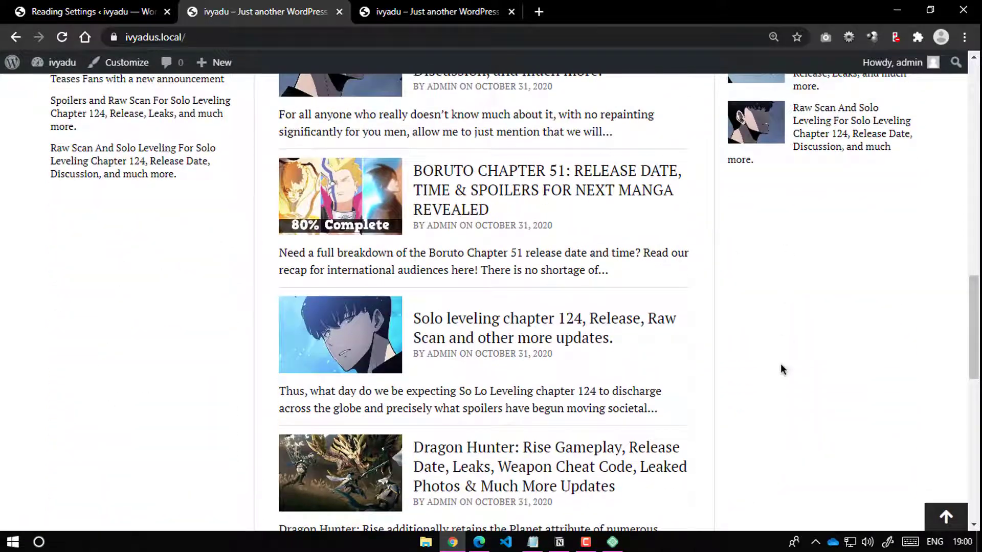
scroll(762, 348, "down", 8)
scroll(475, 307, "up", 2)
scroll(191, 278, "down", 2)
scroll(212, 276, "up", 6)
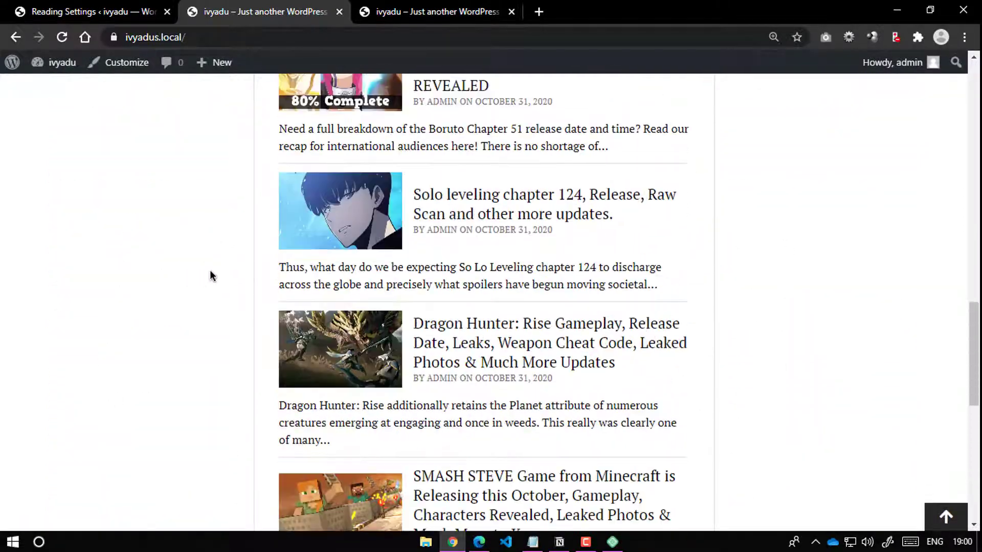
scroll(213, 276, "up", 3)
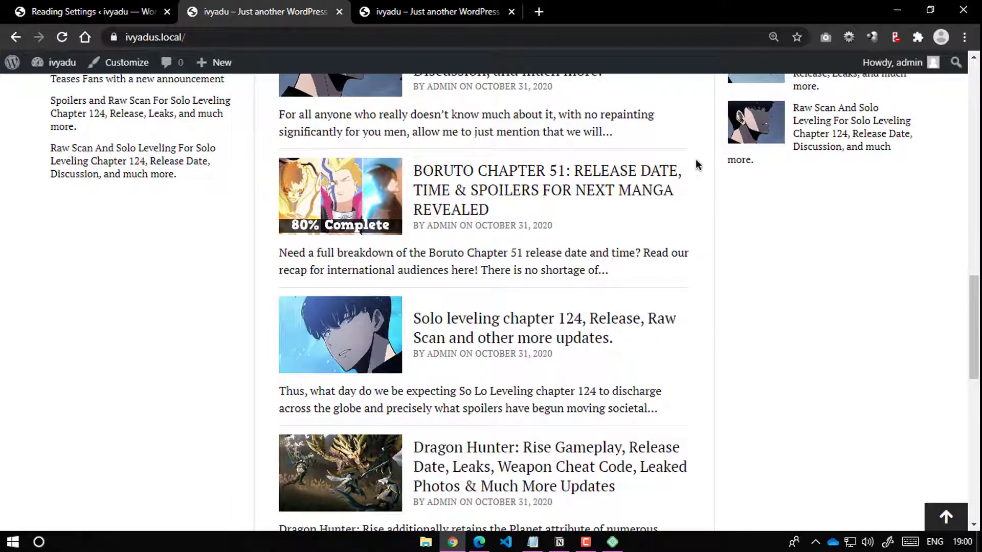
Step: From the Reading Settings tab, open Plugins > Add New, then return to the home page's top
left_click(147, 7)
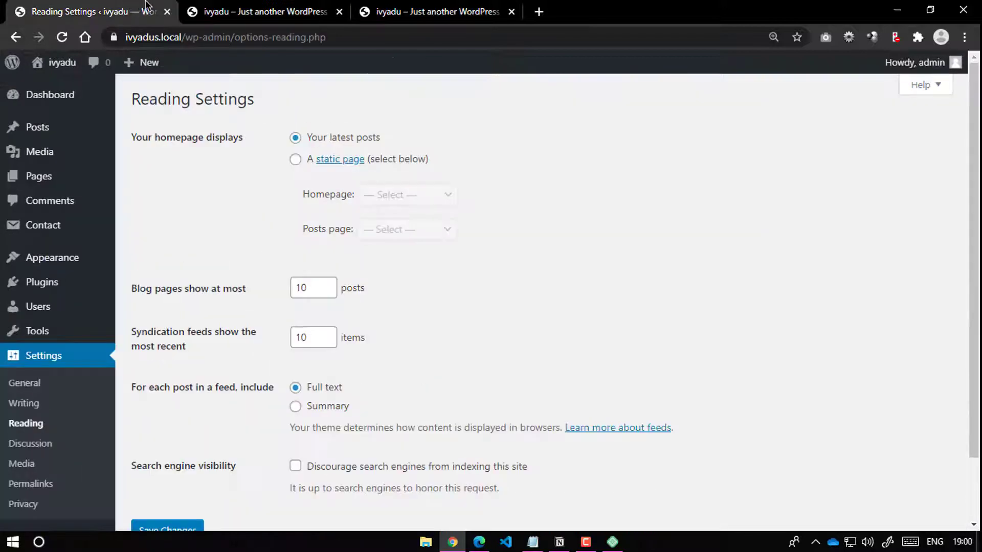
left_click(261, 8)
left_click(141, 8)
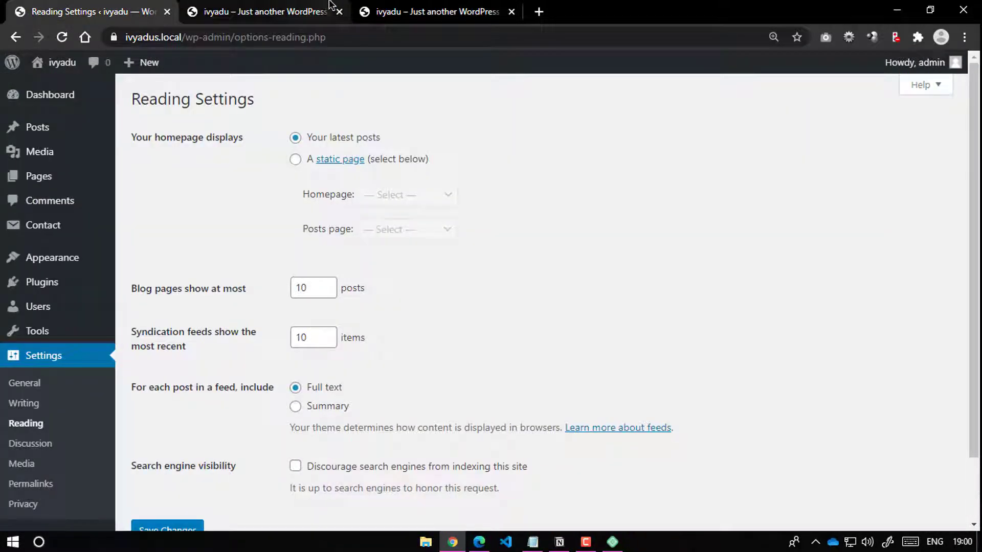
left_click(287, 9)
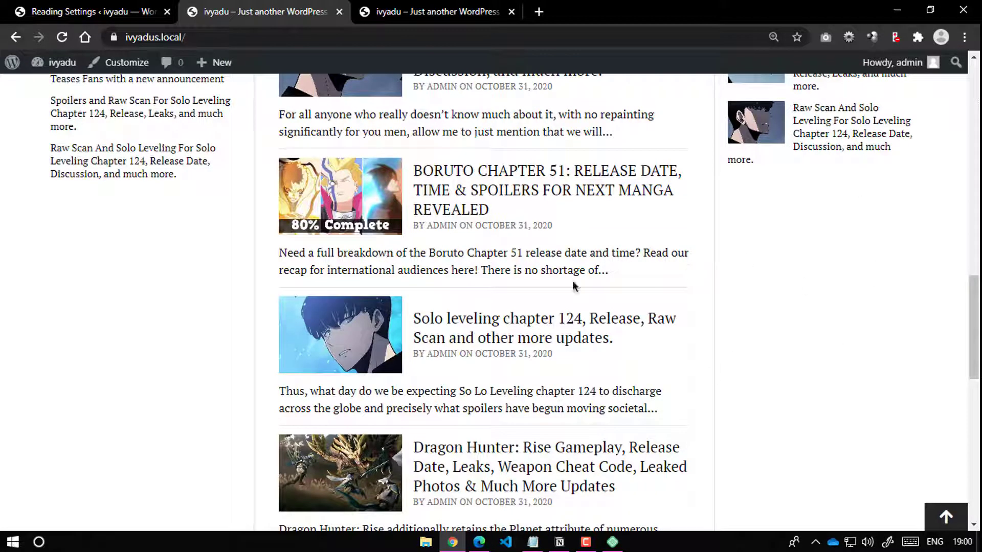
left_click(153, 9)
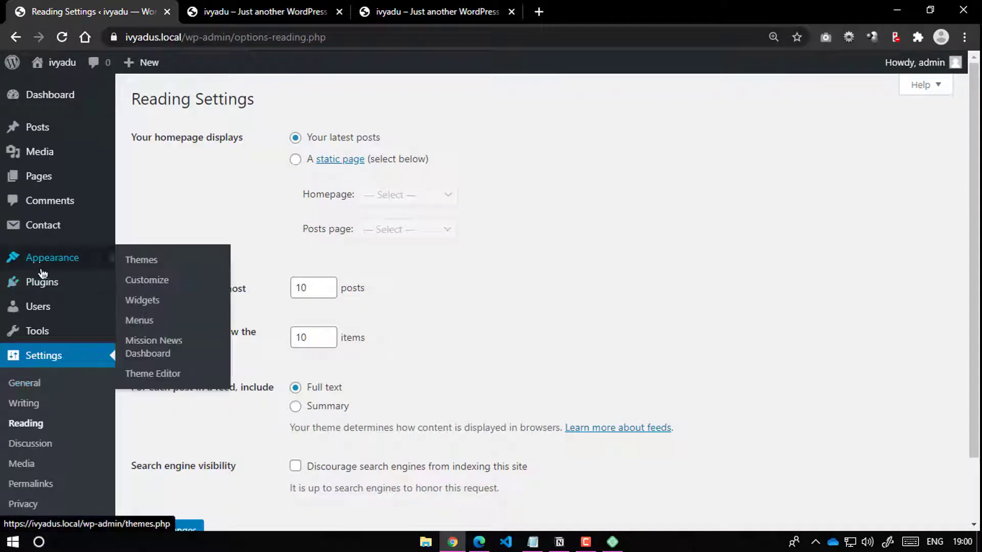
left_click(137, 305)
left_click(233, 5)
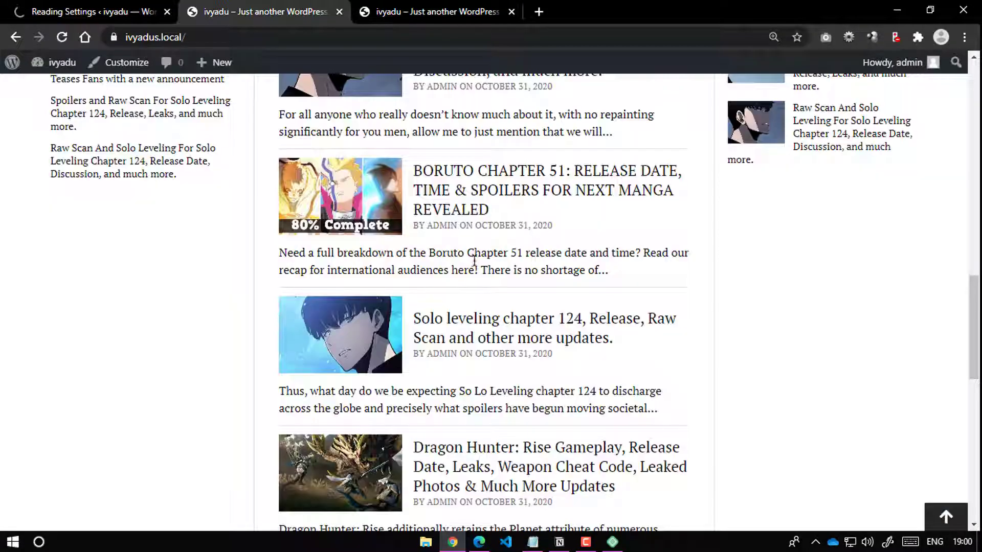
scroll(530, 257, "up", 15)
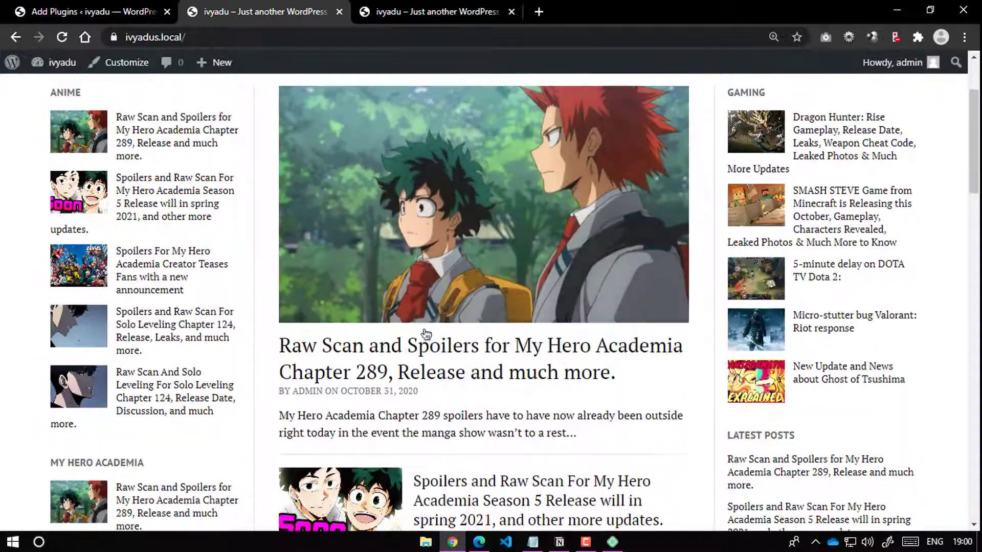
Step: Open the featured My Hero Academia post and launch the Customizer from it
left_click(448, 354)
scroll(326, 237, "down", 6)
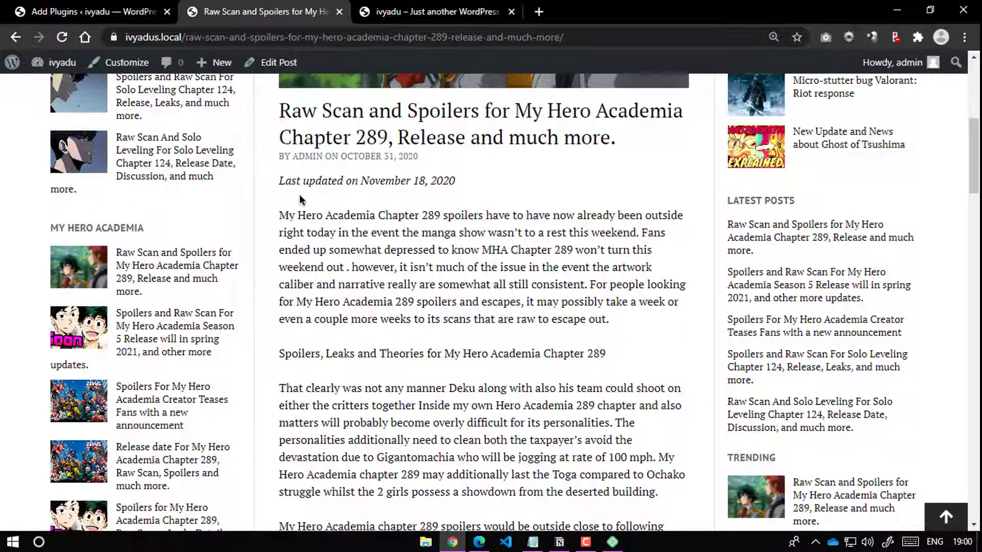
left_click_drag(400, 195, 454, 184)
left_click(372, 249)
left_click(127, 62)
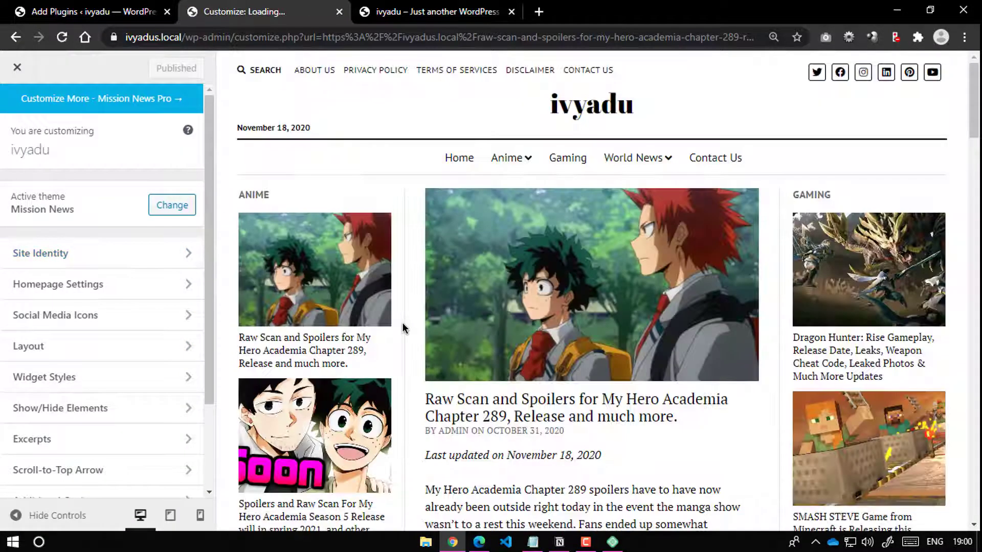
Step: Set last-updated date to No in Additional Options, publish, and check the Release date post preview
scroll(403, 325, "down", 4)
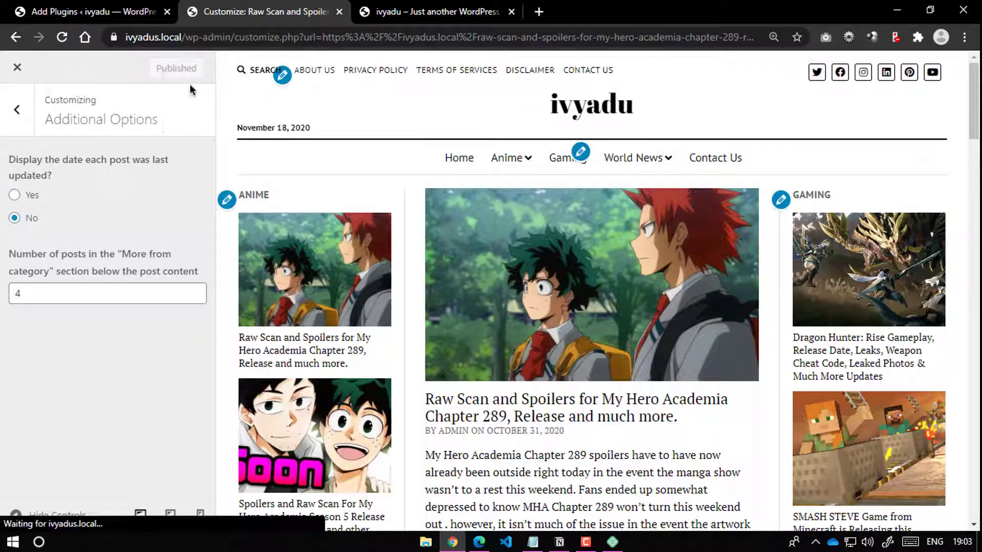
scroll(563, 296, "down", 15)
scroll(546, 305, "up", 7)
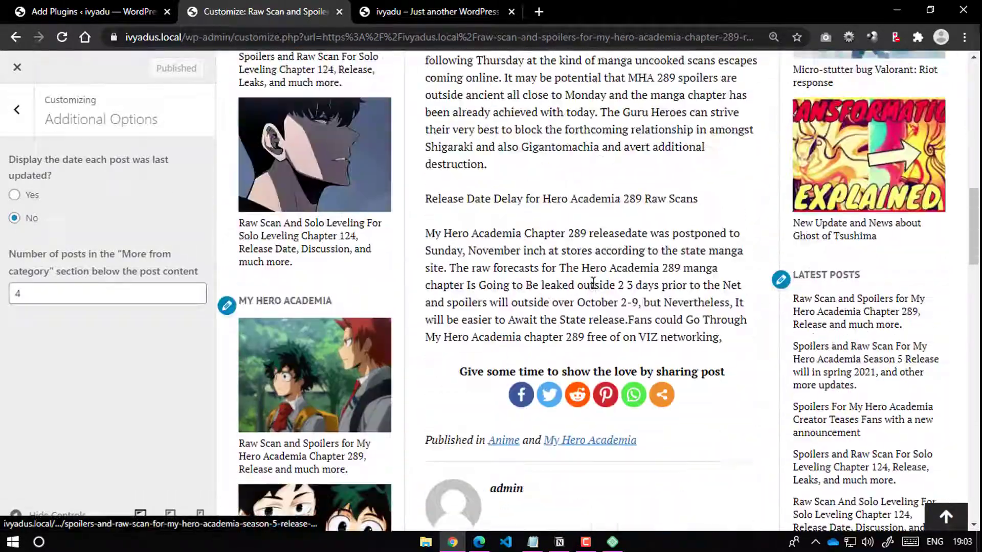
scroll(563, 312, "down", 15)
scroll(562, 319, "down", 6)
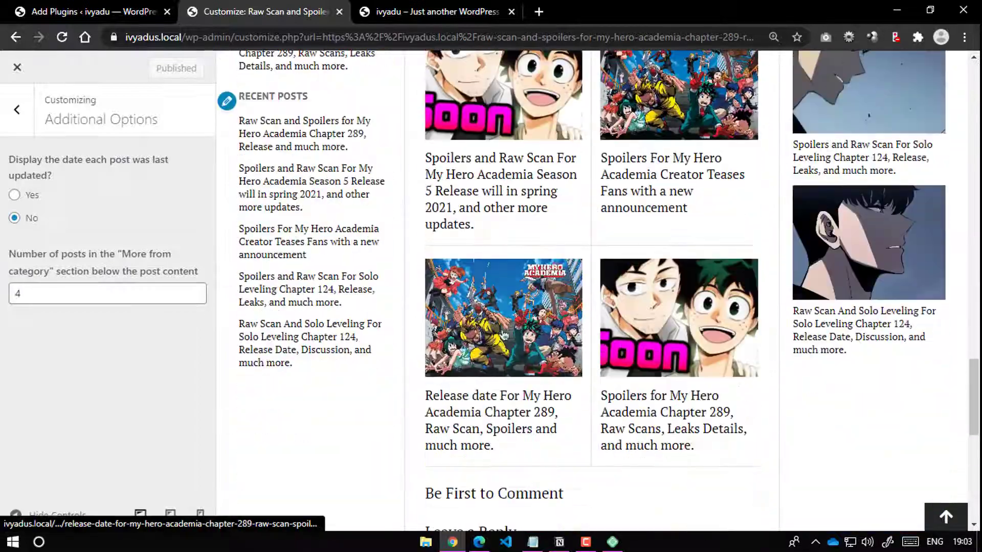
scroll(565, 315, "up", 10)
scroll(568, 310, "down", 8)
scroll(569, 307, "down", 10)
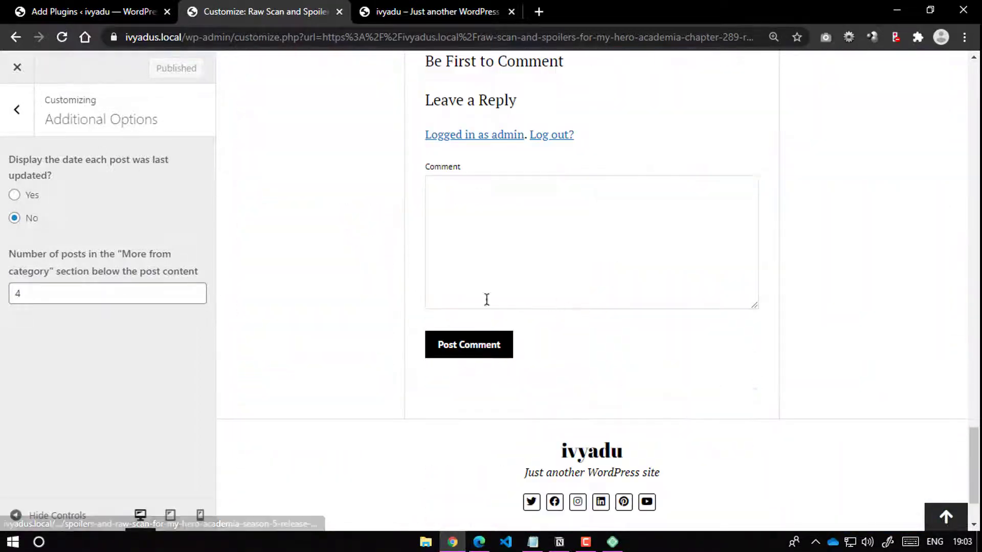
scroll(486, 298, "up", 7)
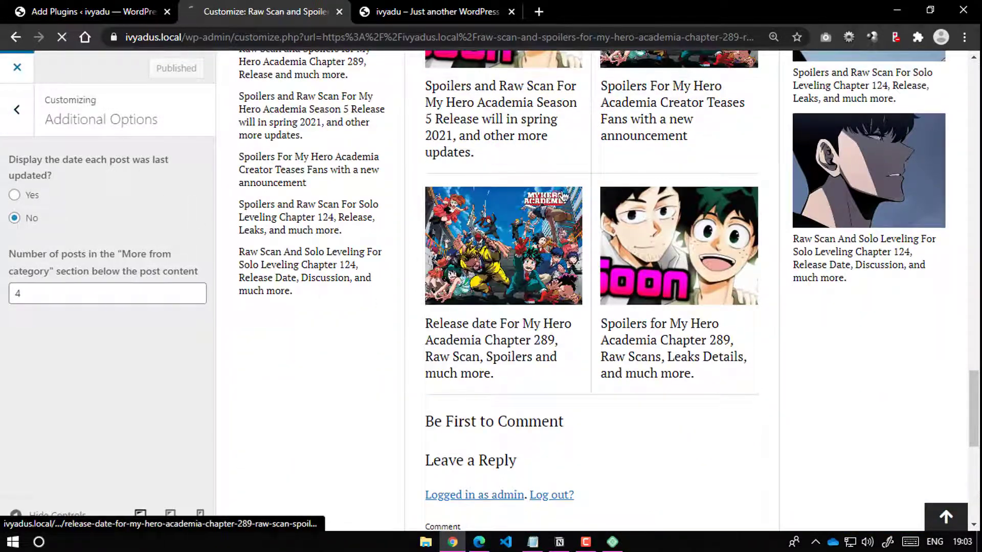
left_click(499, 340)
scroll(567, 198, "up", 5)
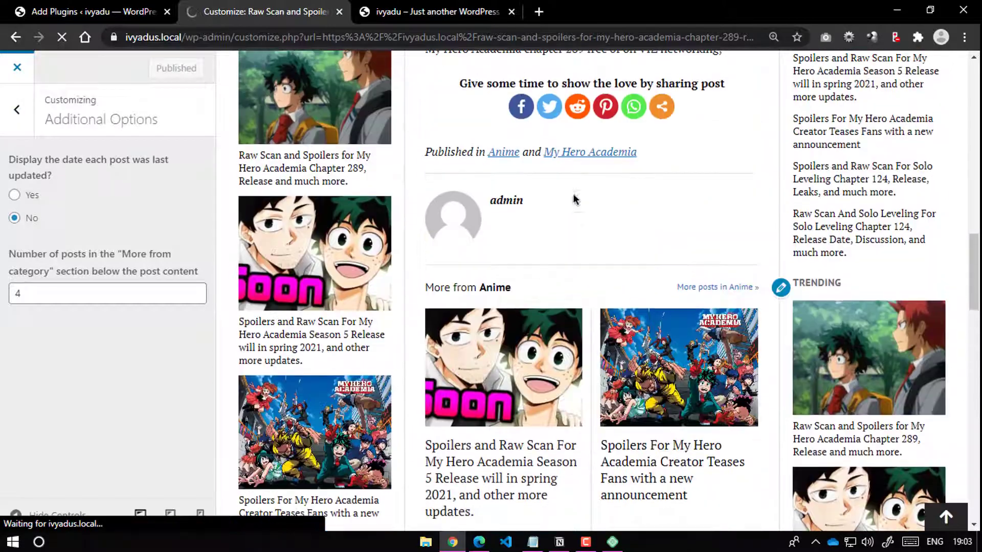
left_click(111, 6)
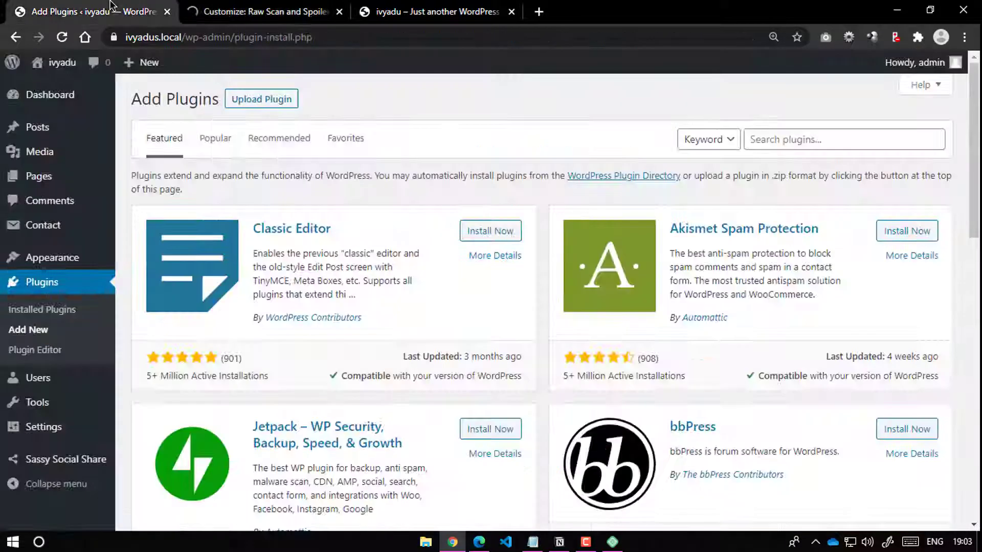
Step: Scroll through the Raw Scan post, then return to the Add Plugins page
left_click(258, 11)
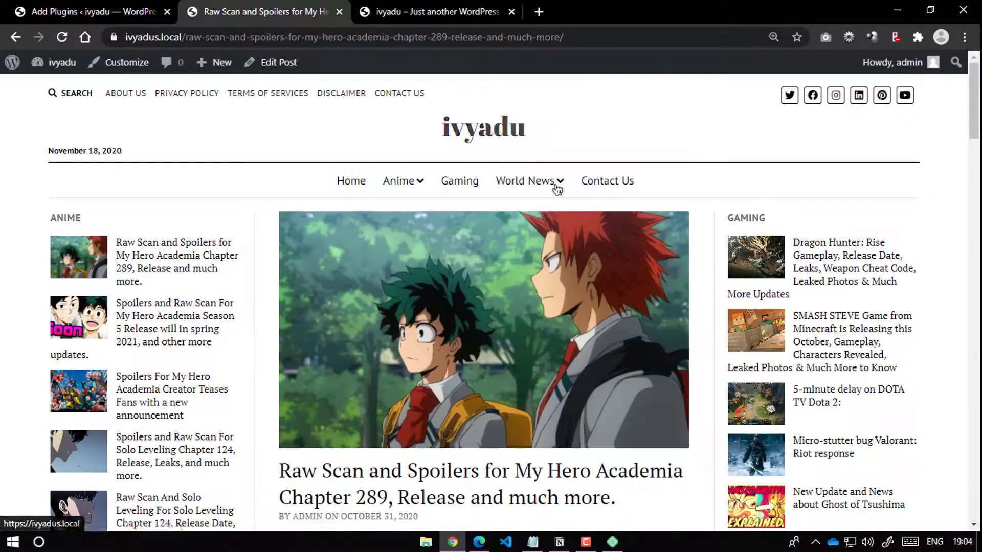
scroll(471, 250, "down", 3)
scroll(471, 251, "down", 10)
scroll(772, 331, "down", 3)
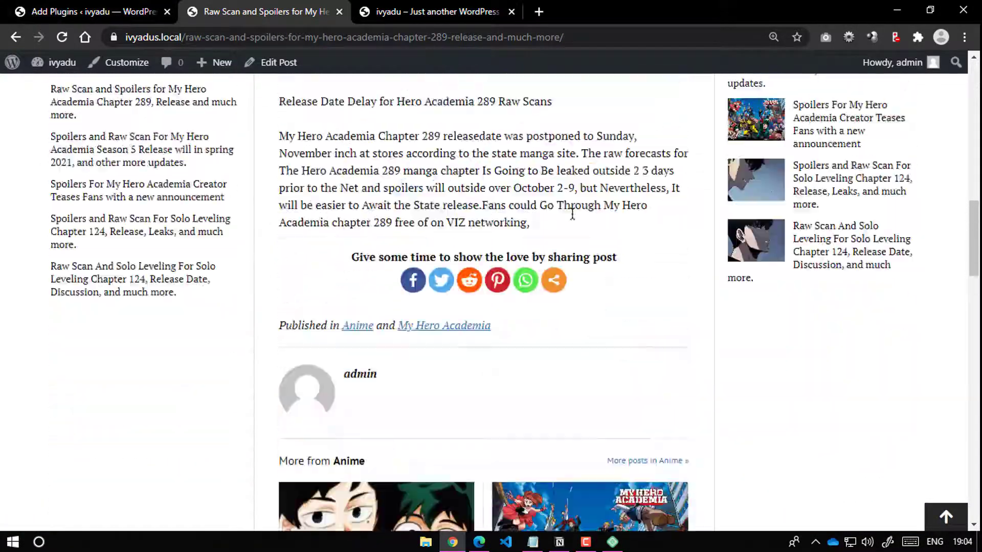
scroll(772, 331, "up", 1)
scroll(772, 330, "down", 5)
left_click(97, 11)
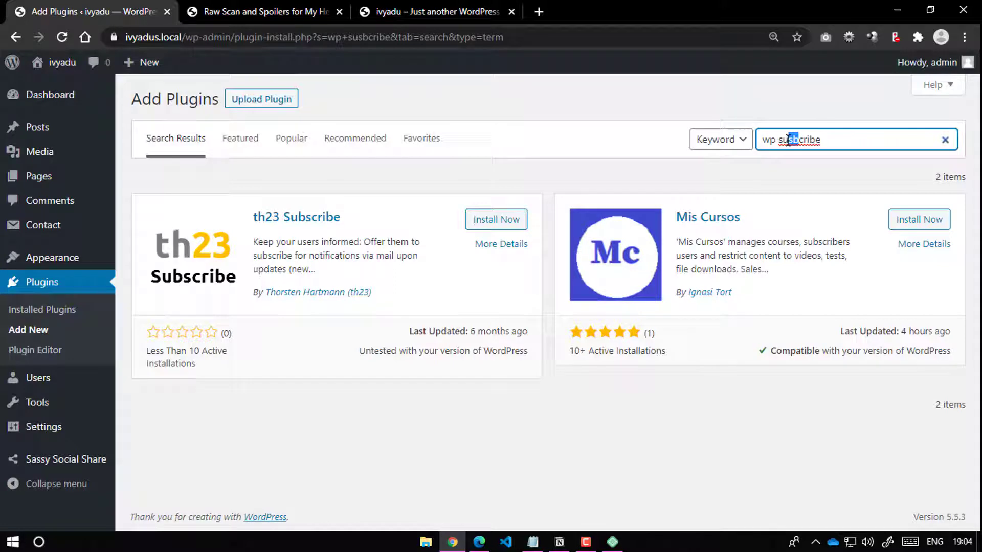
Step: Search 'wp subscribe', install WP Subscribe, review its details and screenshots, then activate it
left_click(831, 93)
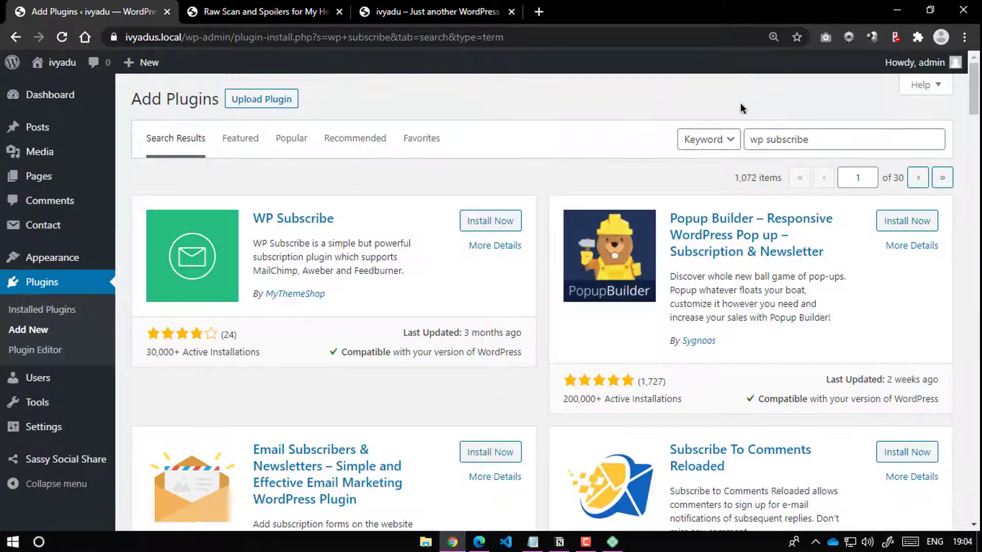
left_click(504, 230)
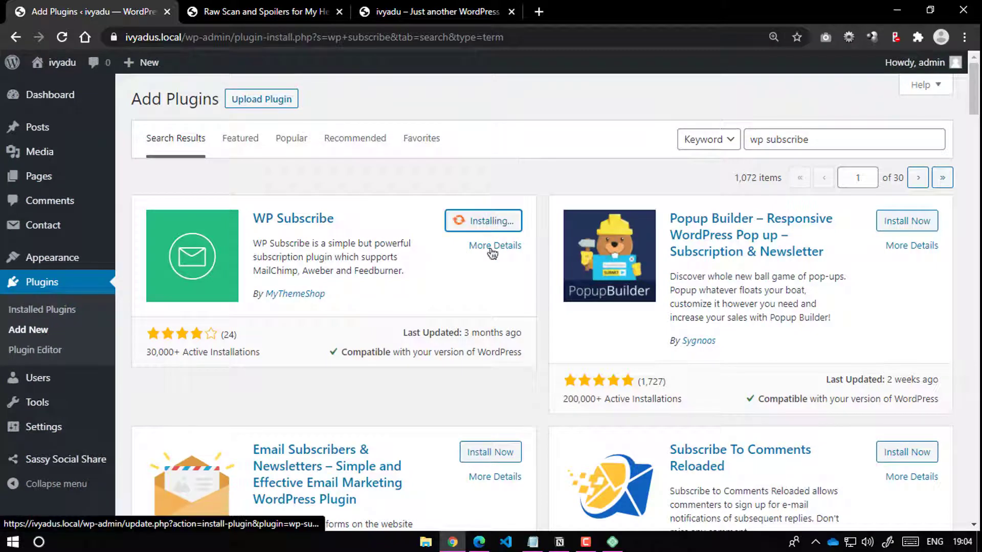
left_click(500, 249)
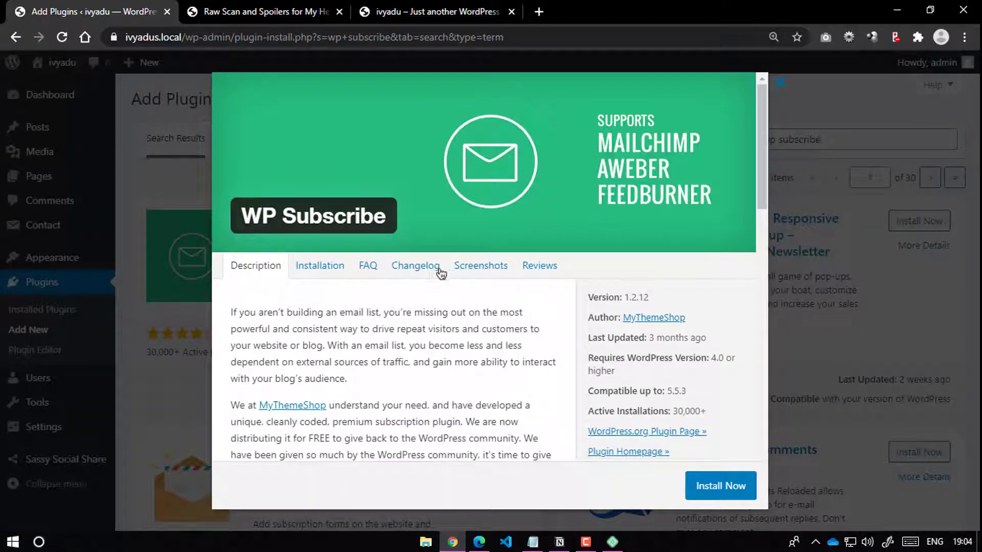
left_click(480, 272)
scroll(474, 297, "down", 7)
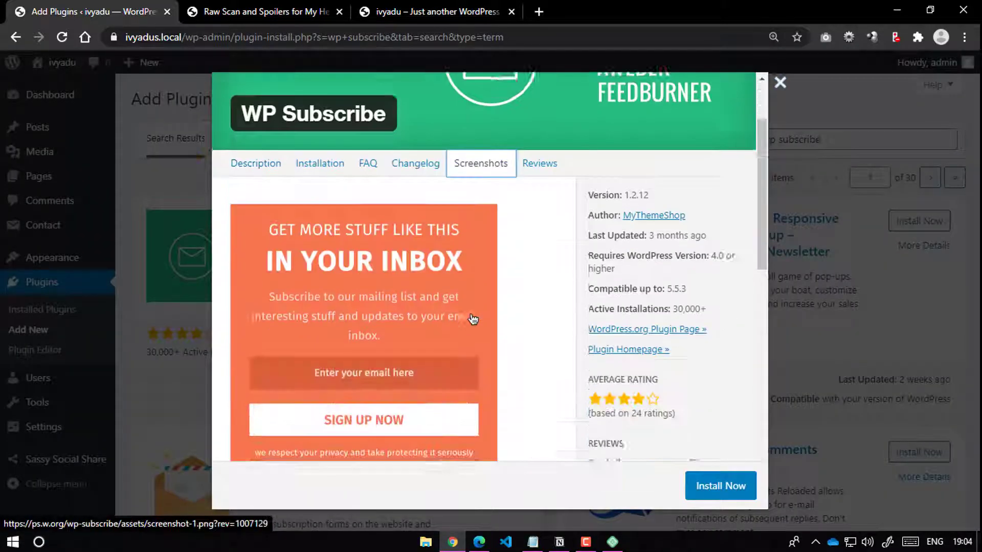
scroll(439, 183, "up", 3)
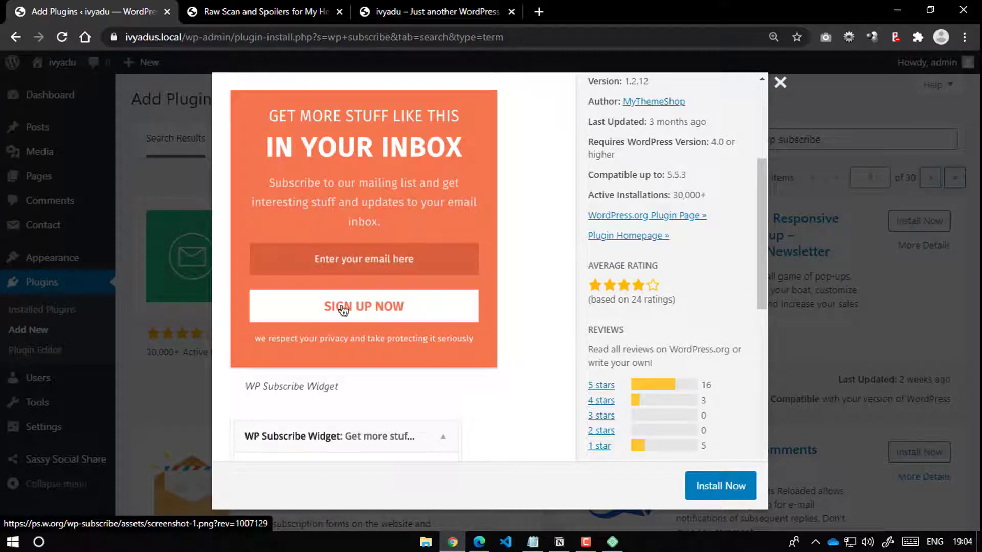
scroll(450, 335, "up", 4)
left_click(780, 83)
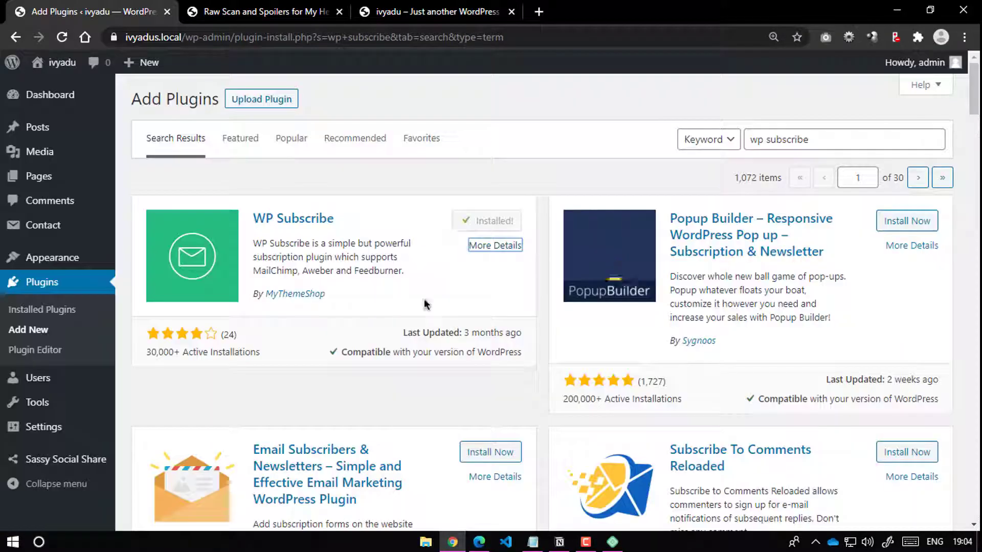
left_click(497, 220)
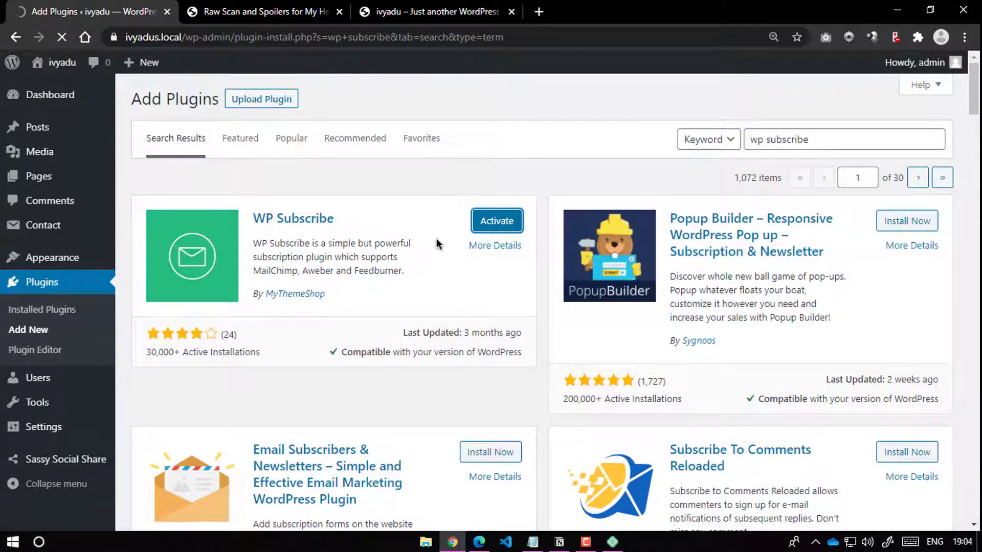
left_click(430, 12)
Step: Load the FeedBurner My Feeds page in a new browser tab
left_click(541, 12)
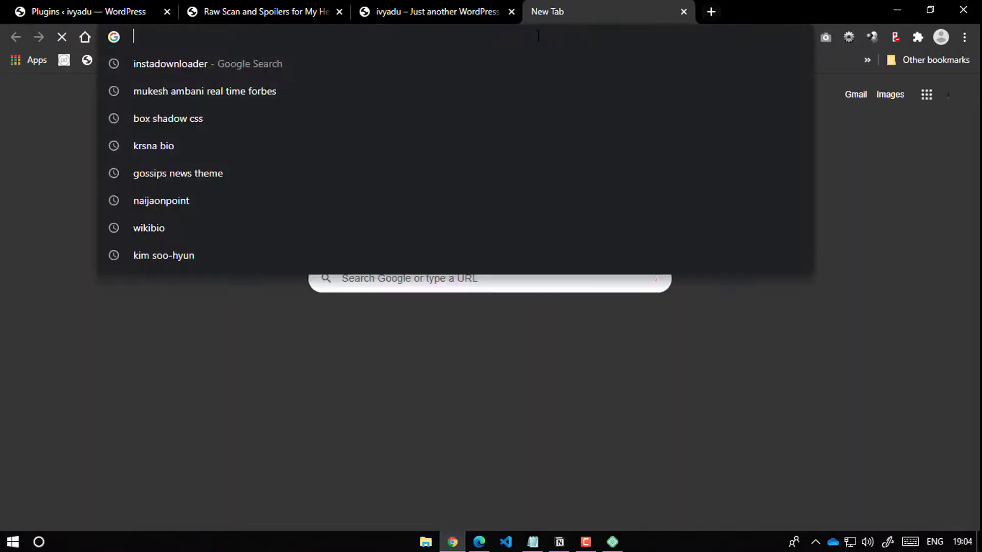
type("fe")
key("Return")
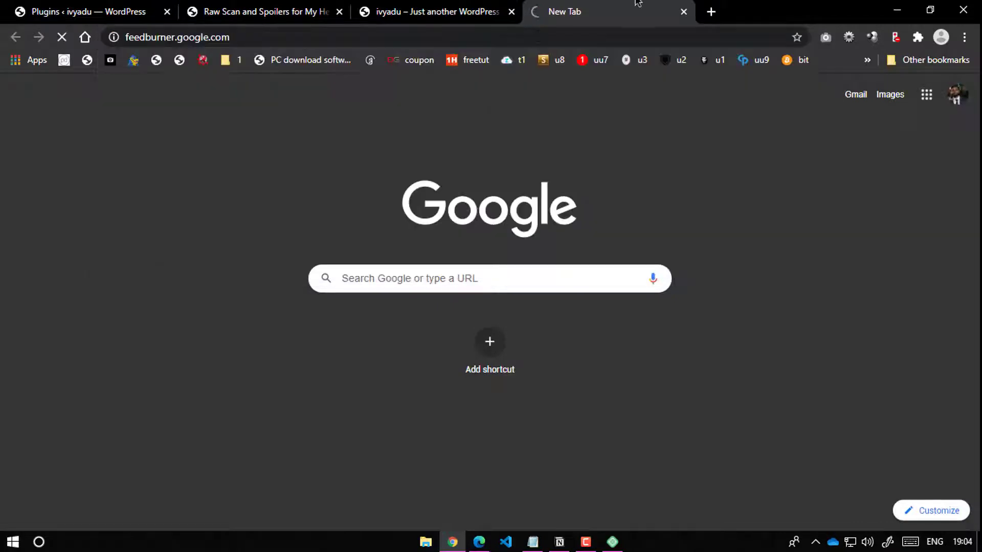
left_click(124, 6)
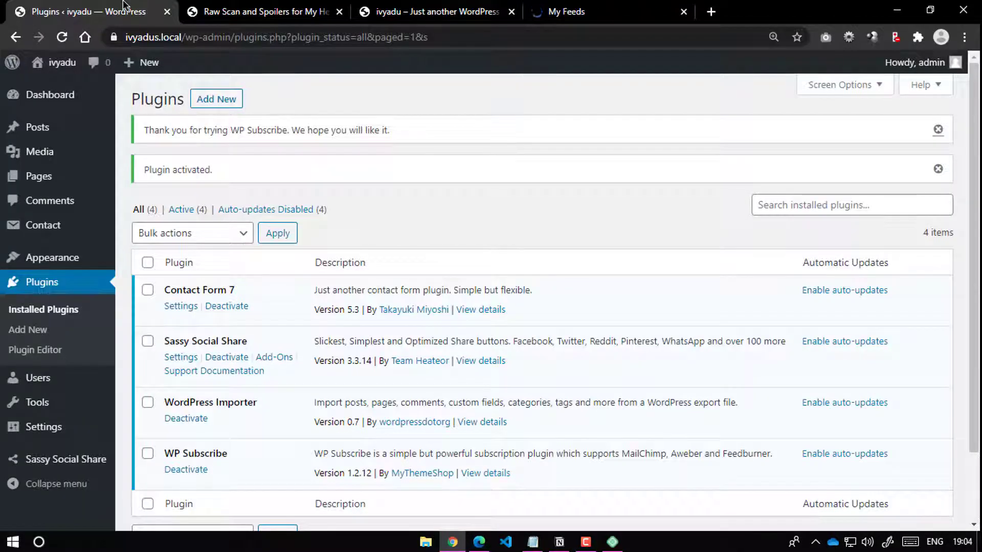
left_click(604, 8)
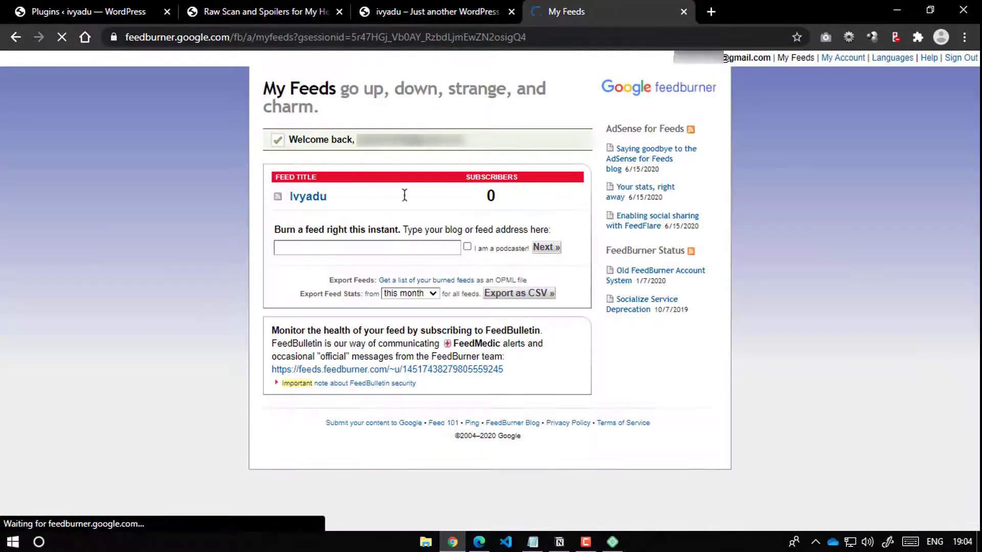
left_click(430, 11)
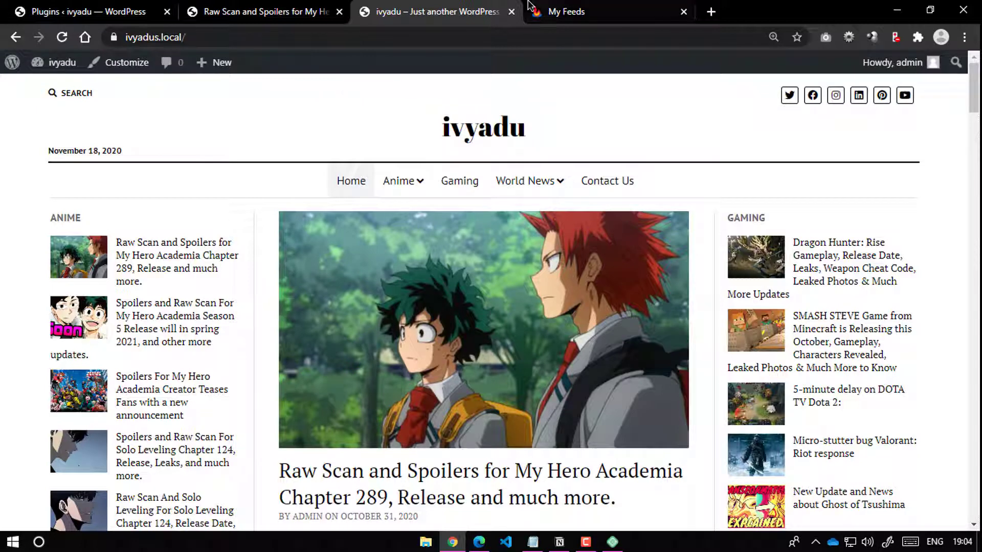
left_click(581, 6)
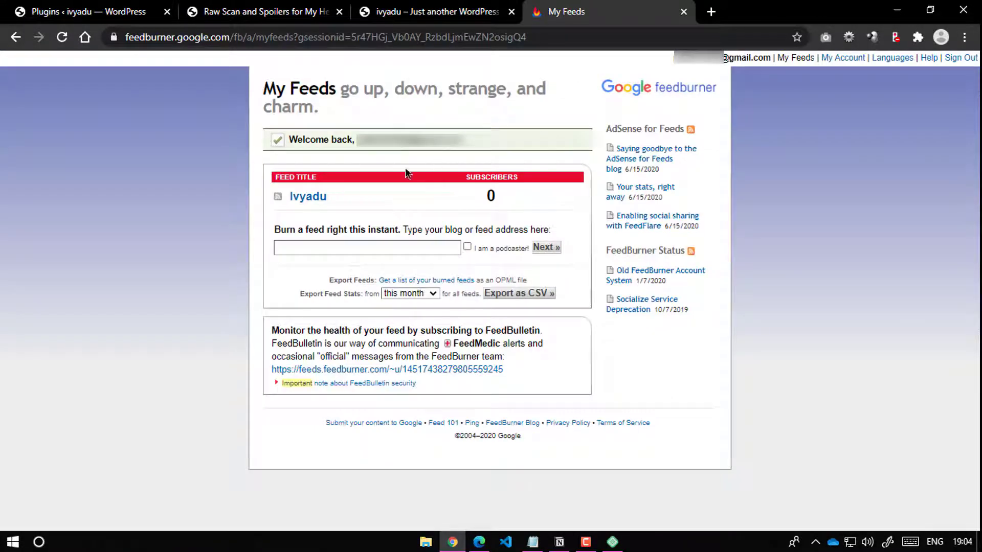
Step: Open the Ivyadu feed stats and its public feed, selecting the feed ID Ivyadu
left_click(306, 199)
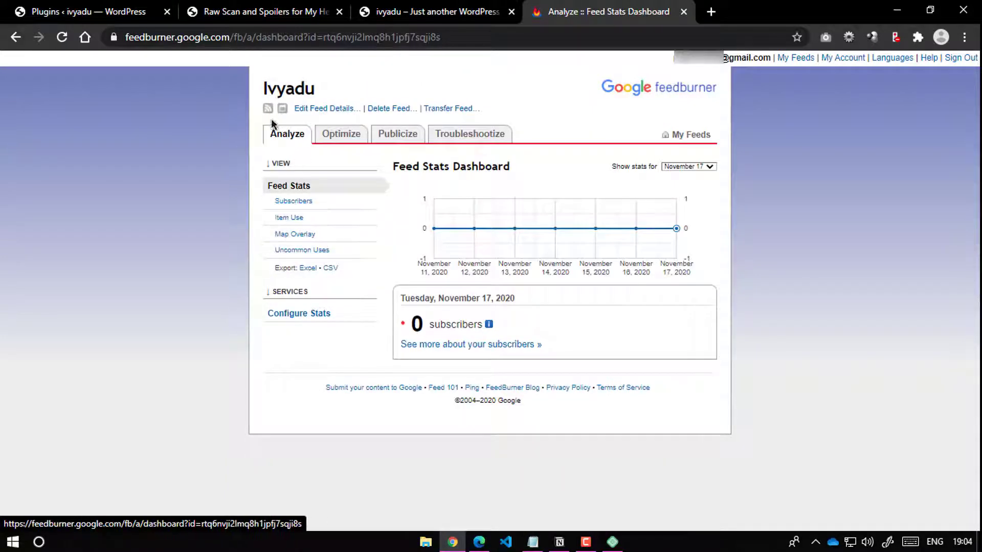
left_click(268, 109)
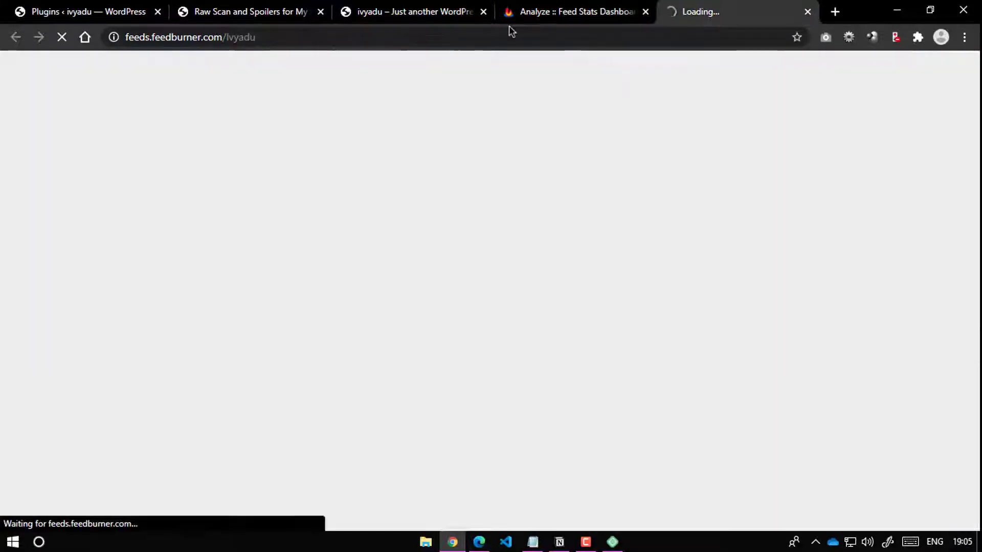
double_click(241, 38)
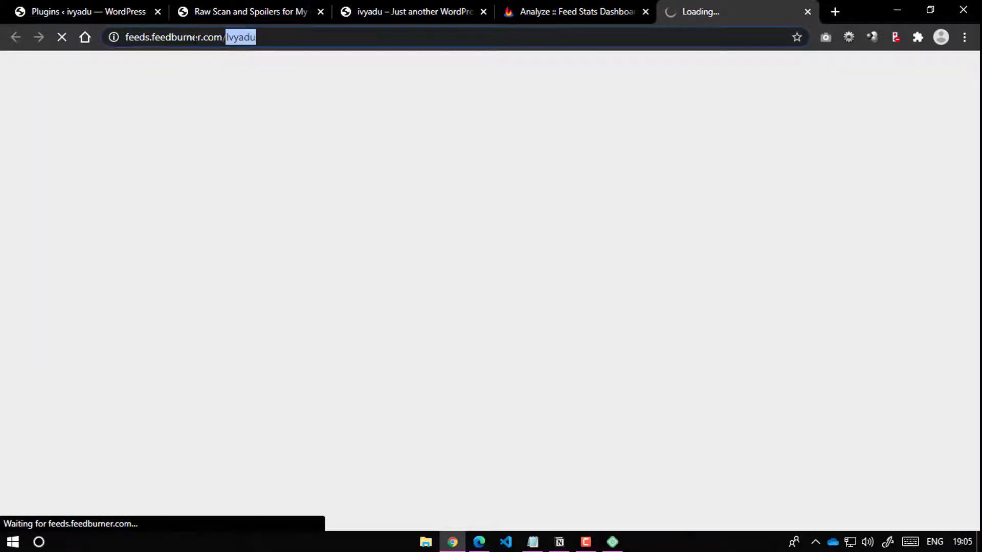
key("ctrl+1")
Step: Open Appearance > Widgets and compare it with the blog post's sidebars
scroll(179, 278, "down", 3)
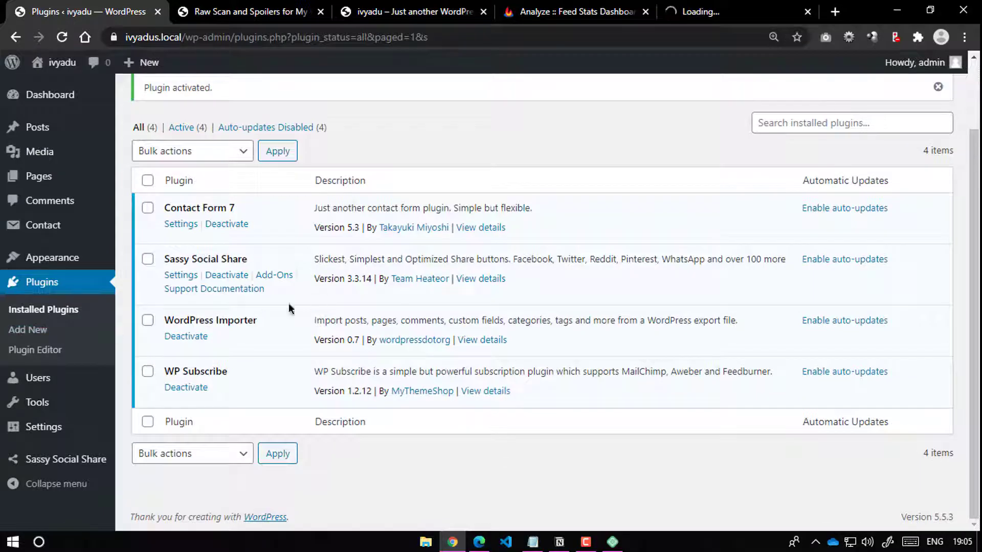
scroll(289, 303, "up", 3)
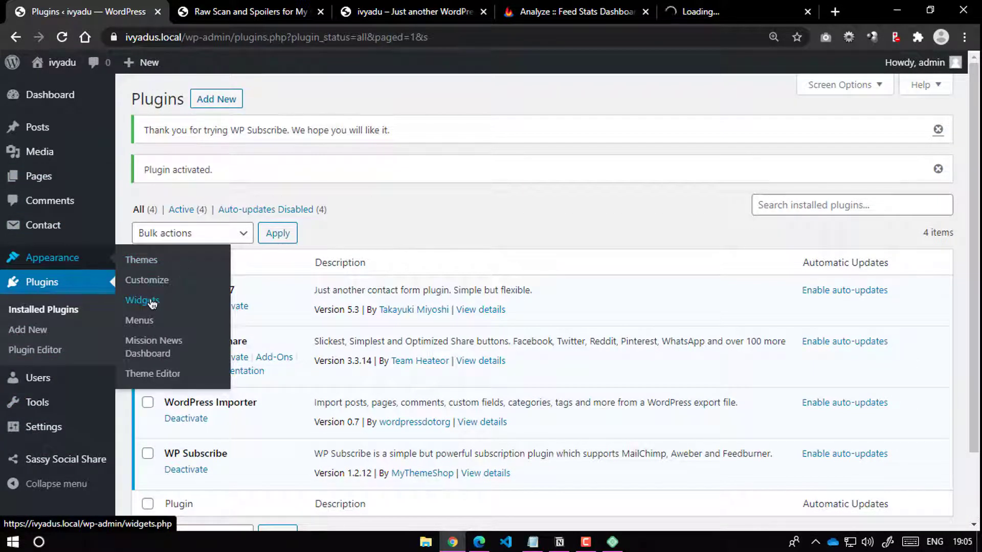
left_click(151, 301)
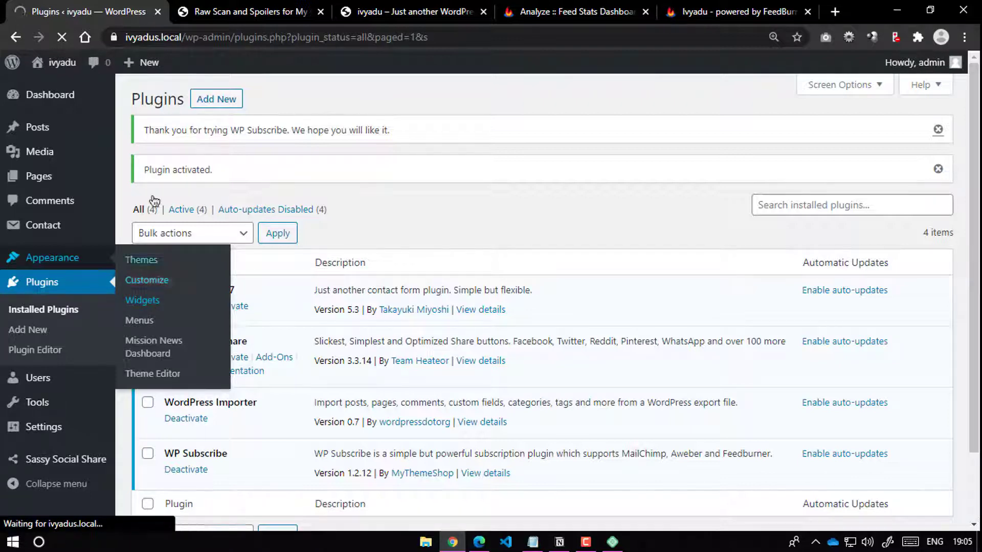
left_click(215, 11)
left_click(101, 7)
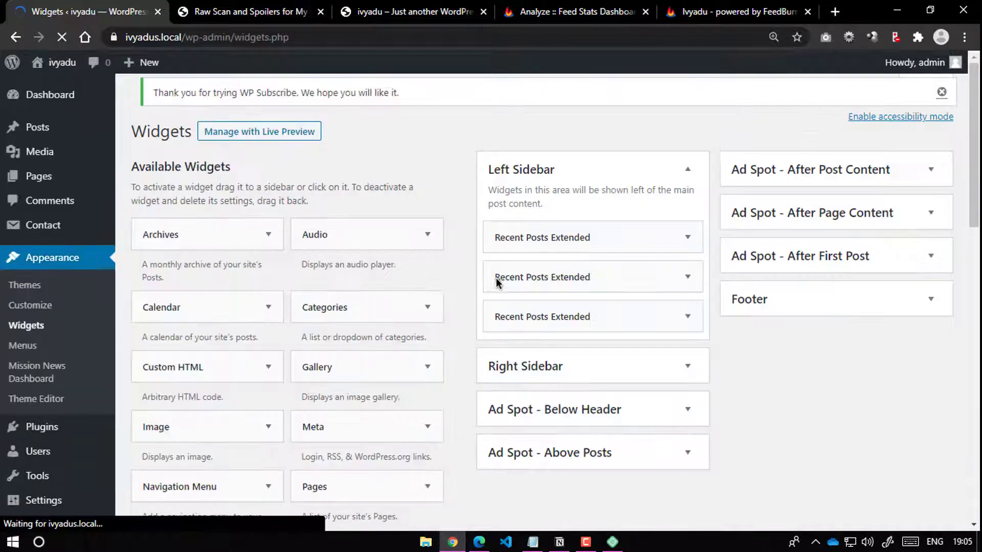
left_click(246, 11)
scroll(780, 313, "up", 6)
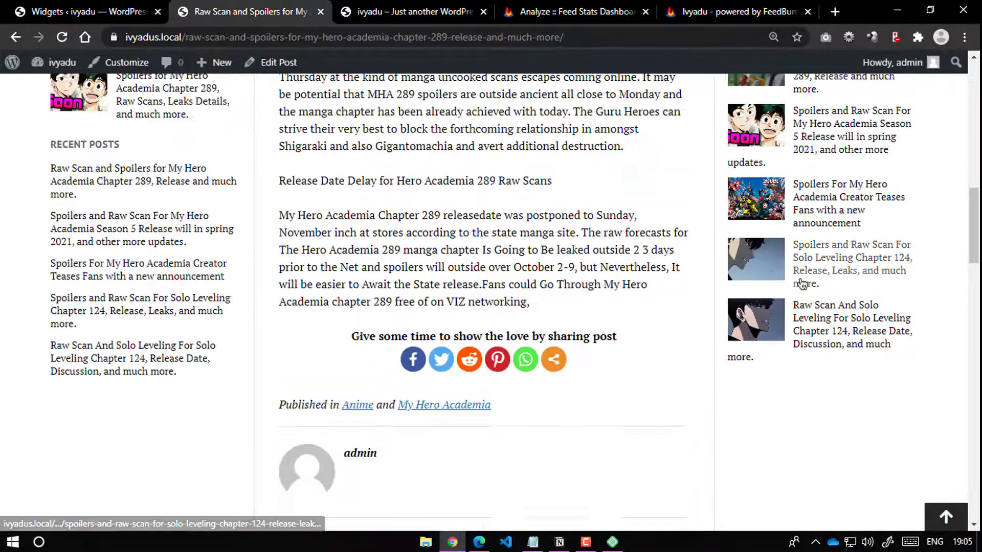
scroll(800, 329, "down", 5)
left_click(101, 11)
scroll(434, 312, "down", 5)
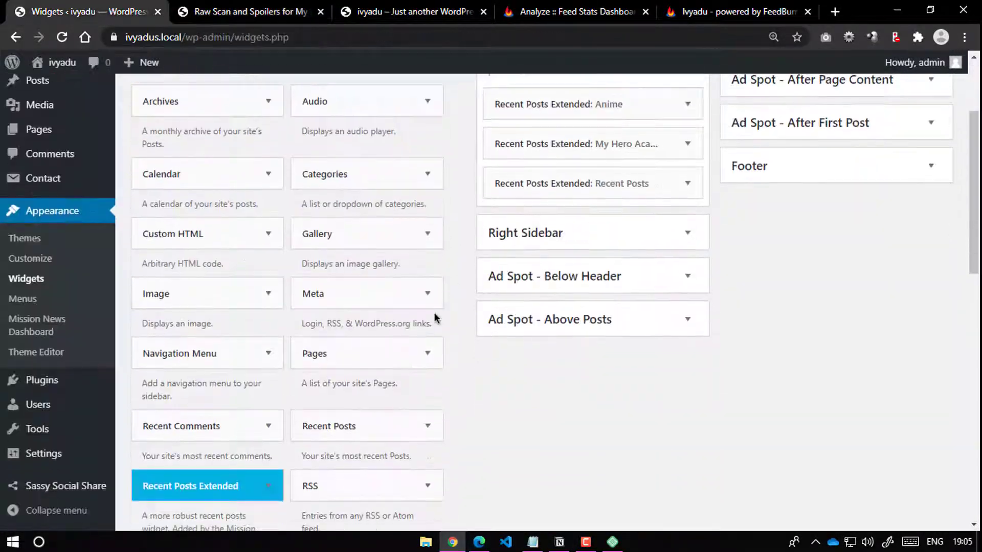
Step: Add the WP Subscribe Widget to the Right Sidebar
left_click(237, 350)
left_click(374, 351)
scroll(374, 350, "down", 3)
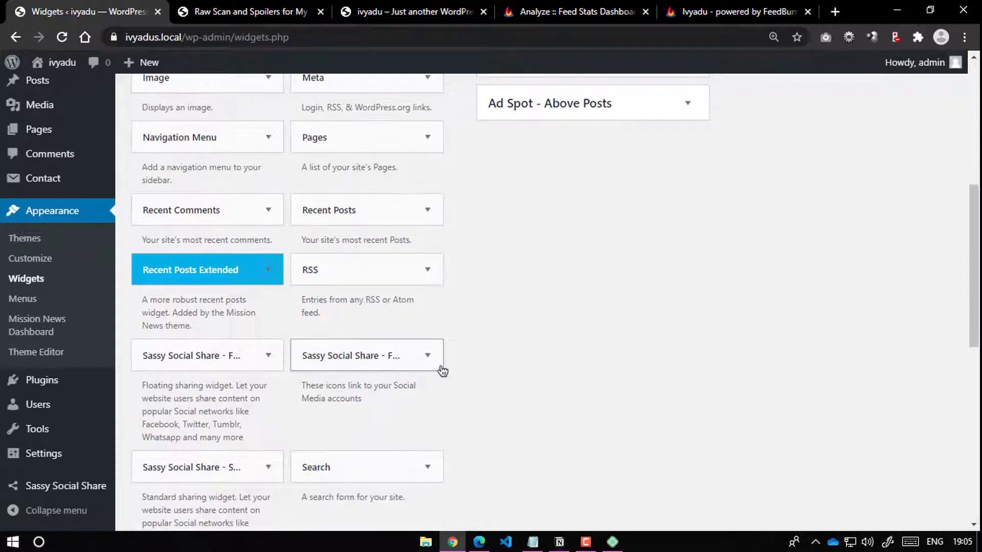
scroll(213, 298, "down", 3)
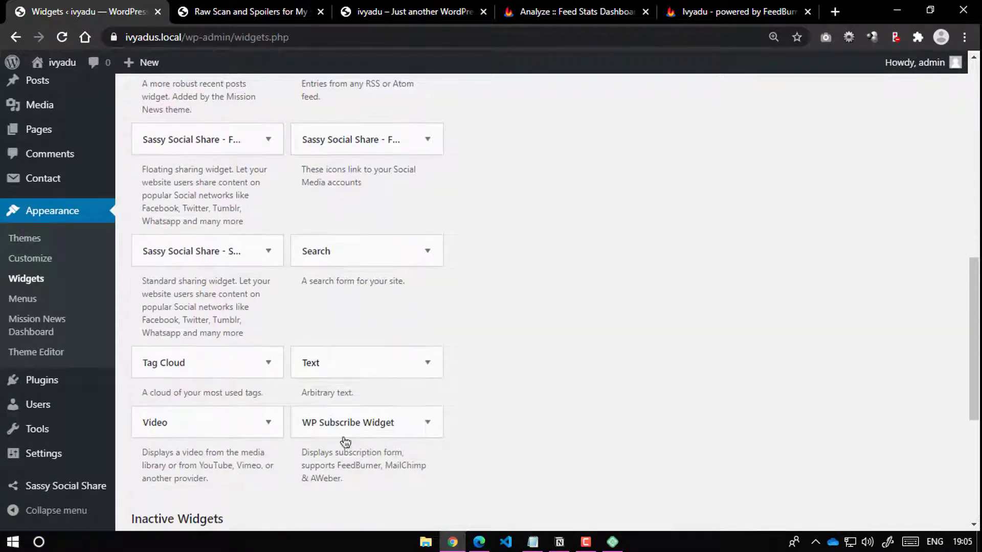
left_click(404, 425)
scroll(526, 301, "down", 3)
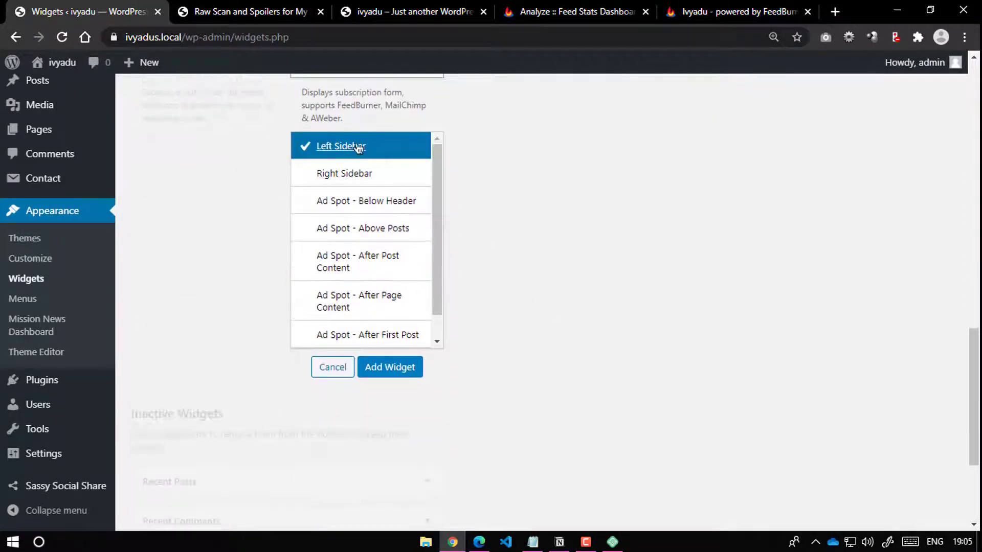
left_click(376, 176)
left_click(389, 367)
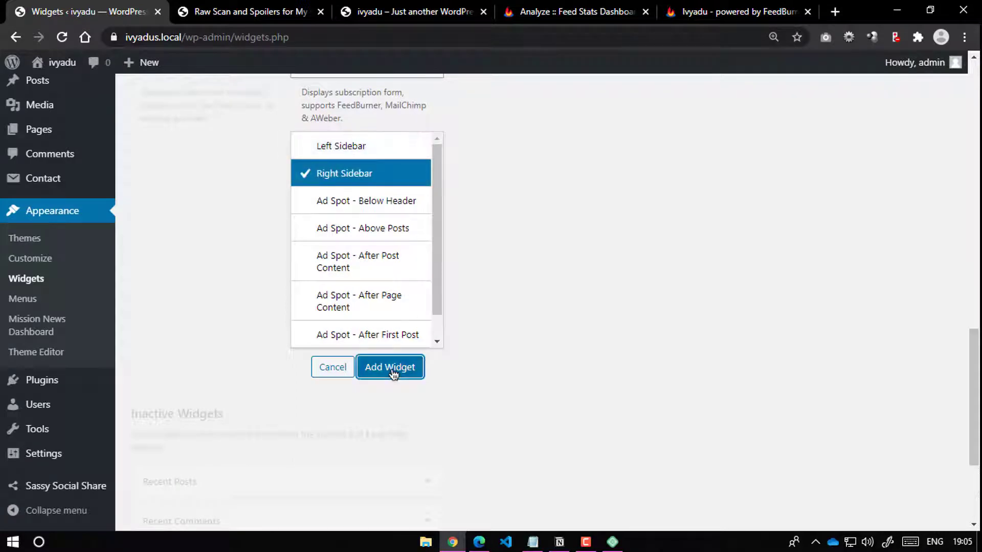
scroll(639, 361, "up", 3)
scroll(603, 307, "down", 2)
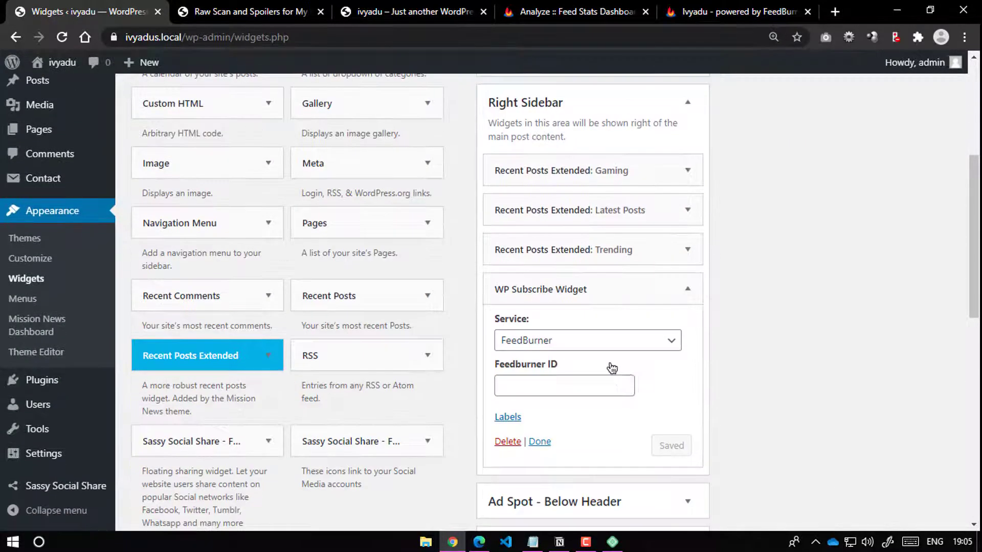
Step: Set the widget's service to FeedBurner, paste Feedburner ID Ivyadu, and save the widget
left_click(560, 270)
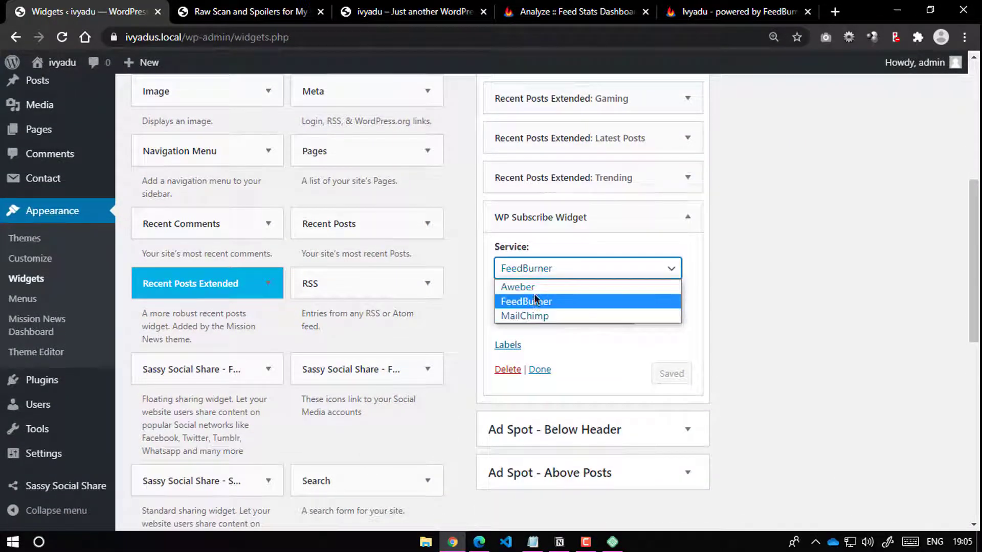
left_click(569, 299)
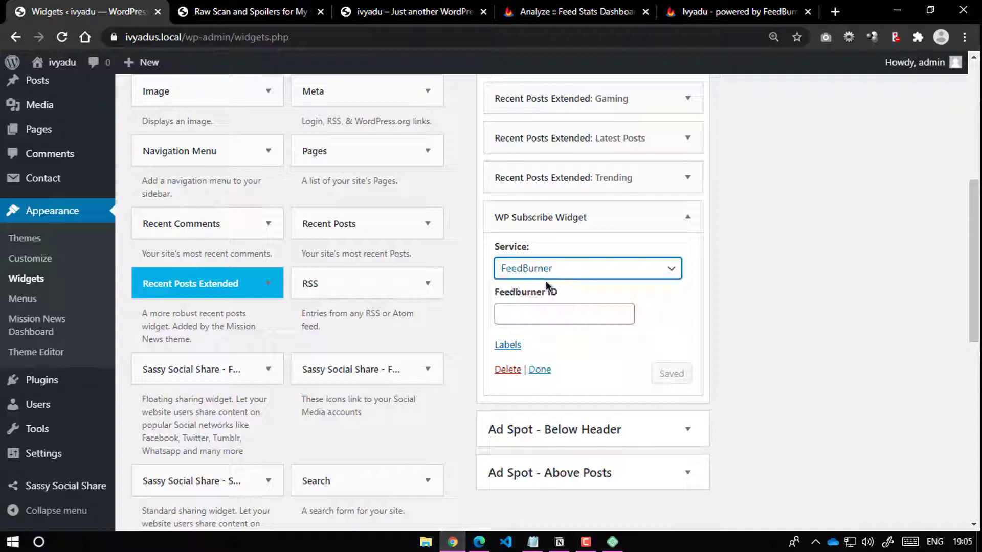
left_click(578, 275)
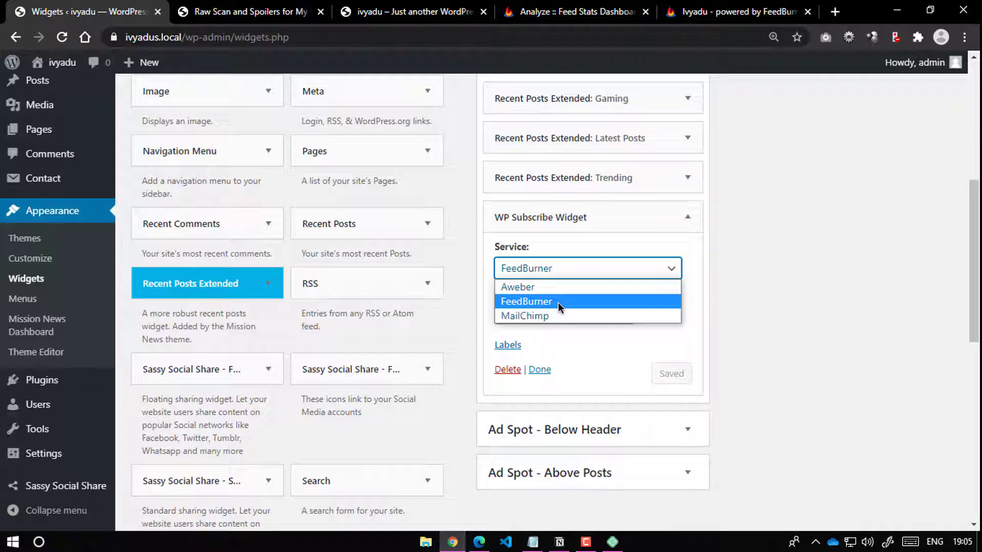
left_click(558, 302)
left_click(524, 314)
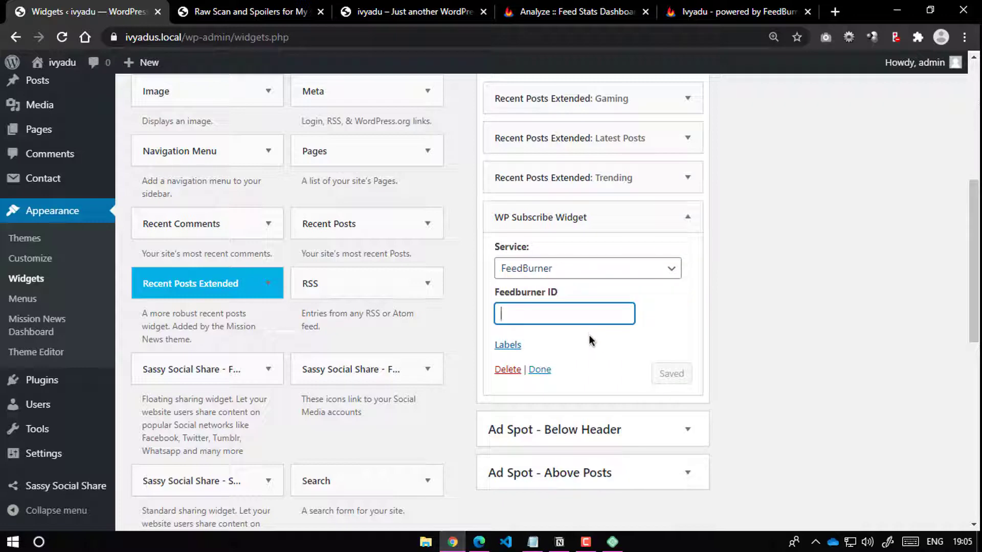
type("Ivyadu")
left_click(672, 376)
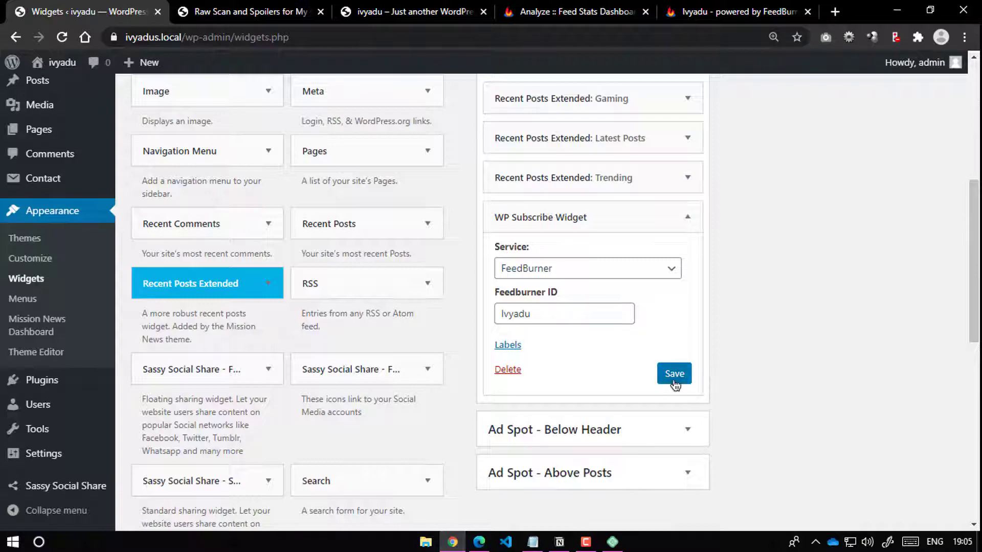
left_click(245, 11)
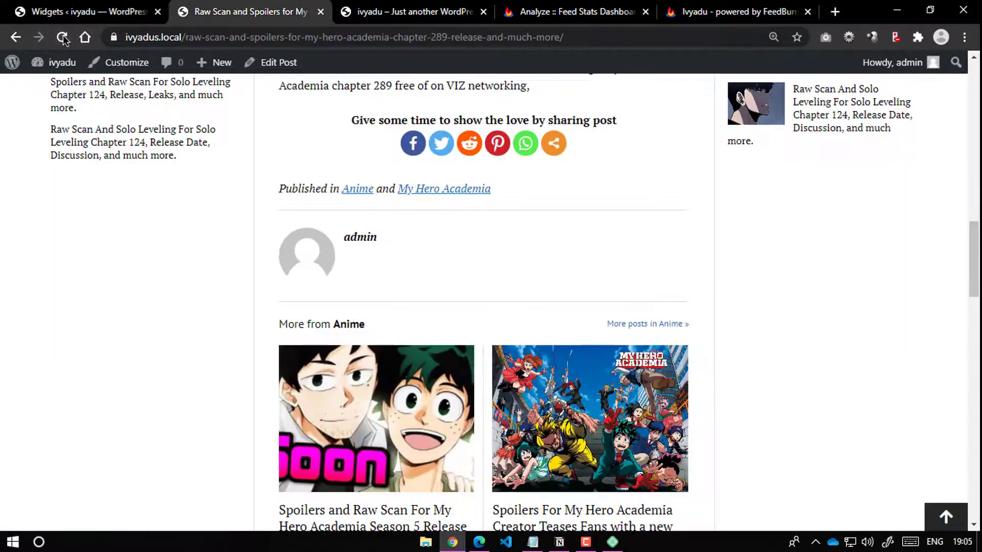
Step: Reload the post, enter a test e-mail in the sidebar form, tick consent, and sign up
left_click(62, 37)
scroll(812, 270, "down", 3)
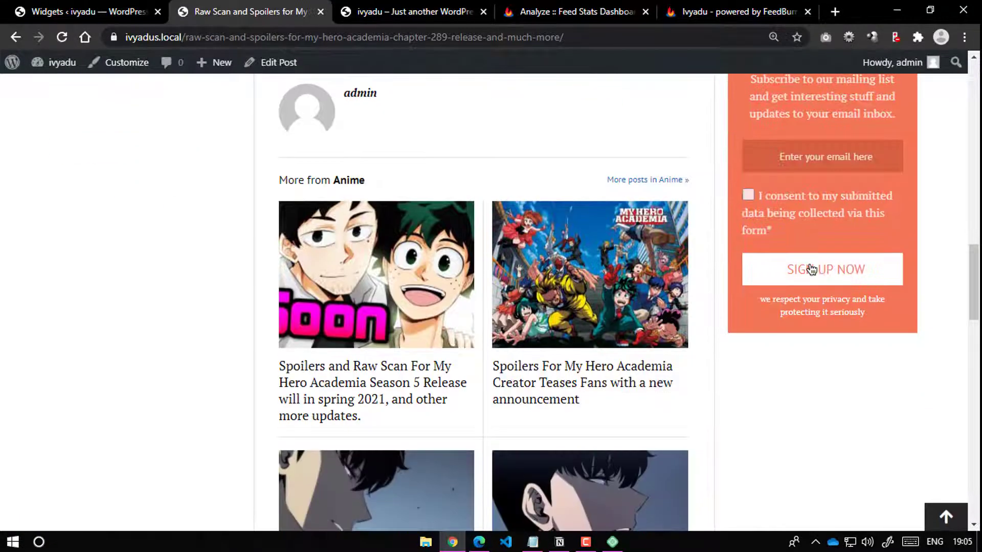
scroll(812, 270, "up", 3)
left_click(797, 307)
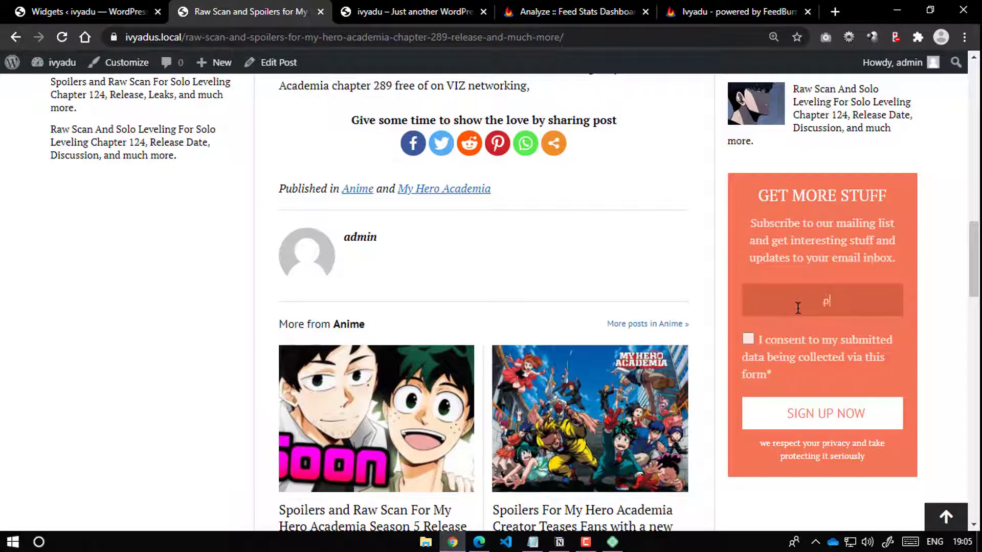
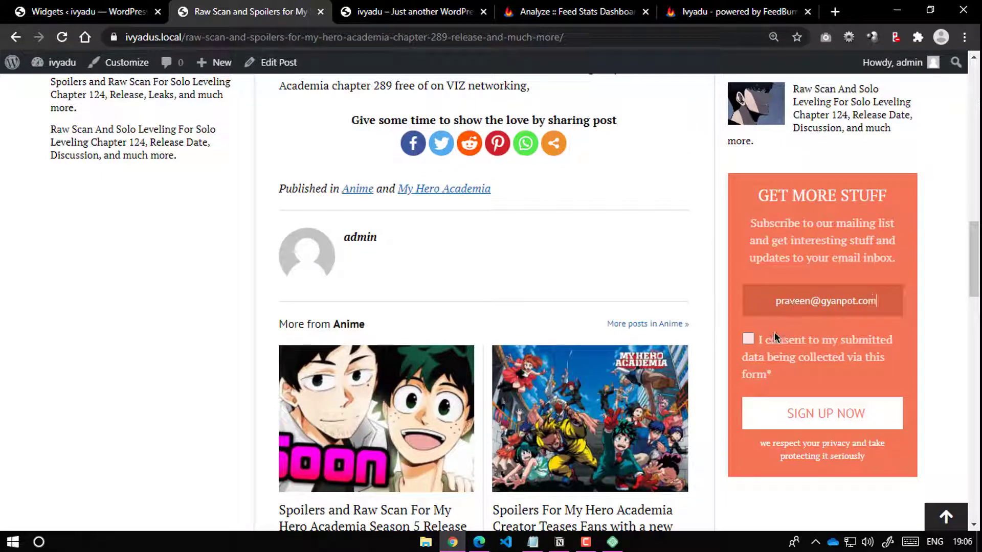
left_click(748, 339)
left_click(812, 414)
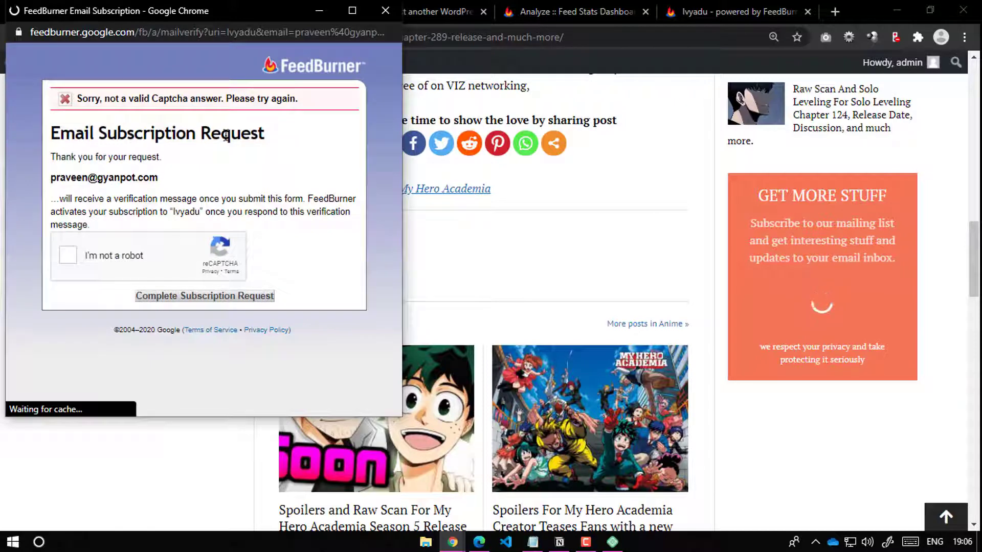
Step: Pass the reCAPTCHA, complete the FeedBurner subscription request, and close the confirmation window
left_click(69, 255)
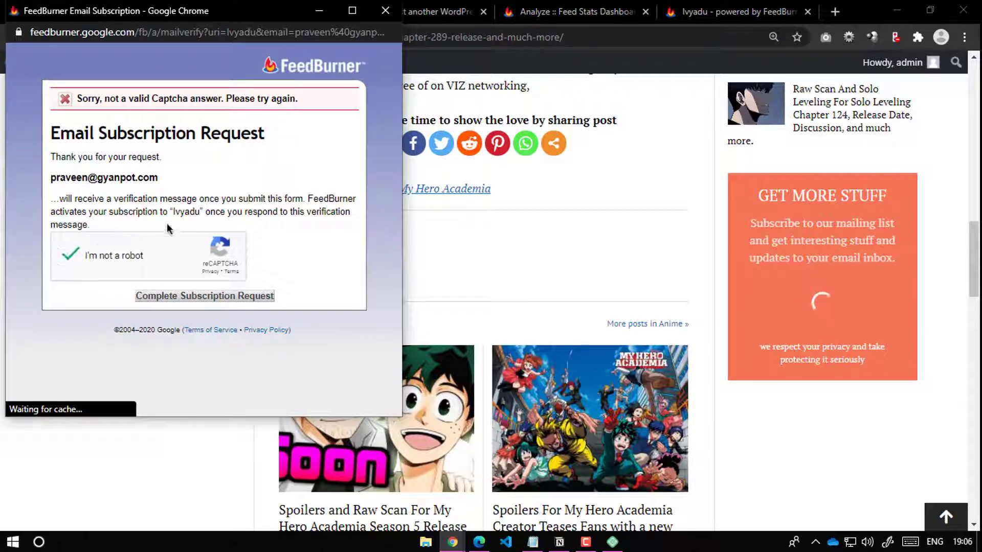
left_click(227, 297)
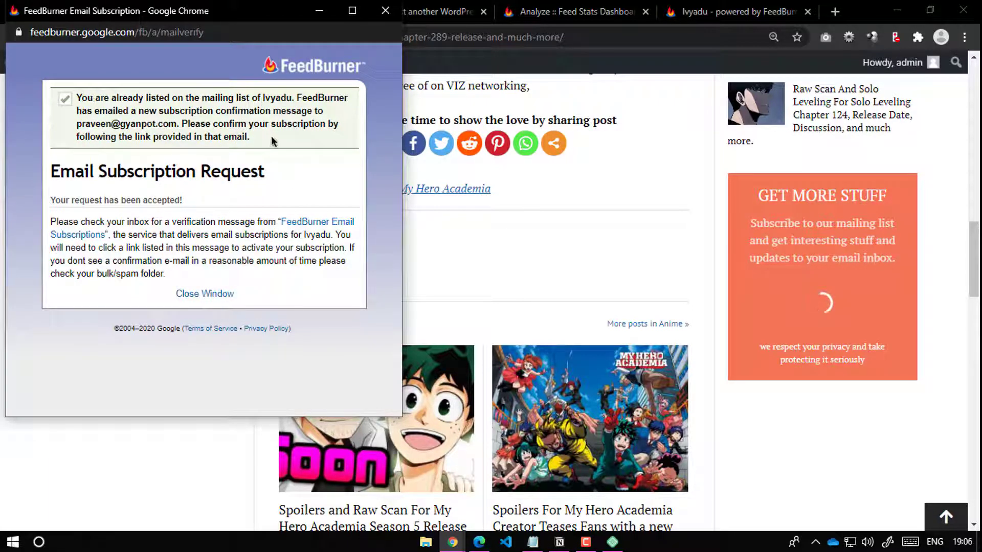
left_click_drag(272, 138, 51, 129)
left_click(169, 125)
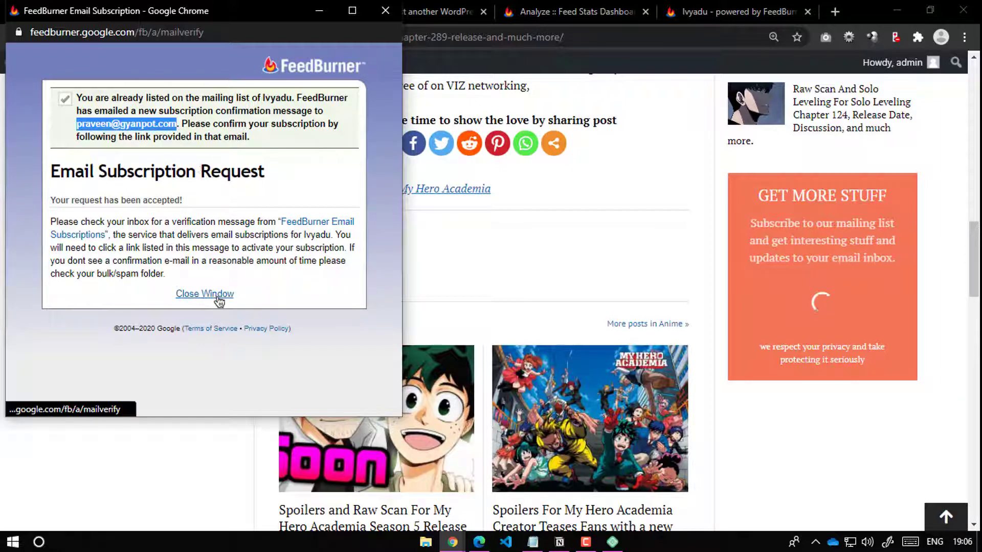
left_click(218, 295)
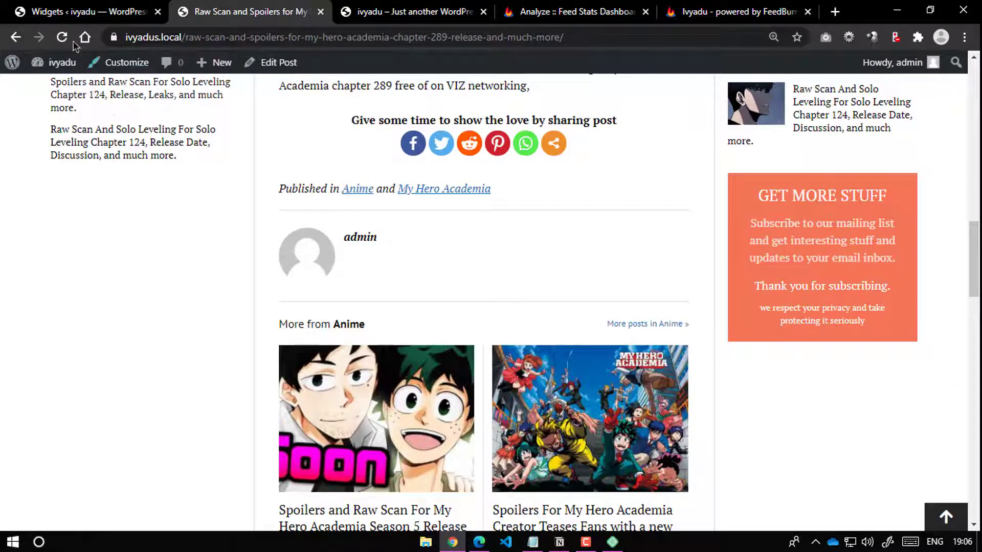
Step: Compare the Ivyadu feed page with its stats dashboard showing 0 subscribers, then show the ivyadu homepage
left_click(736, 11)
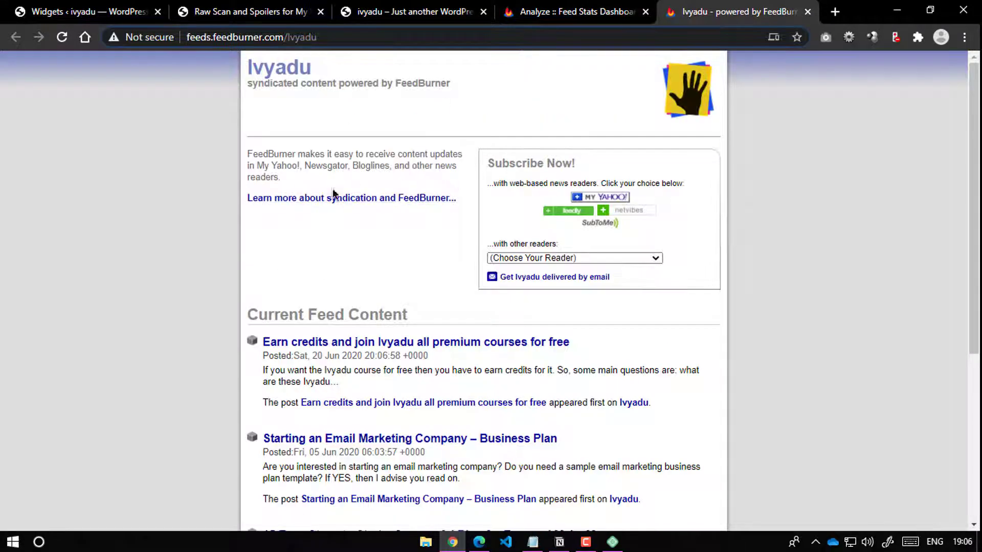
left_click(572, 12)
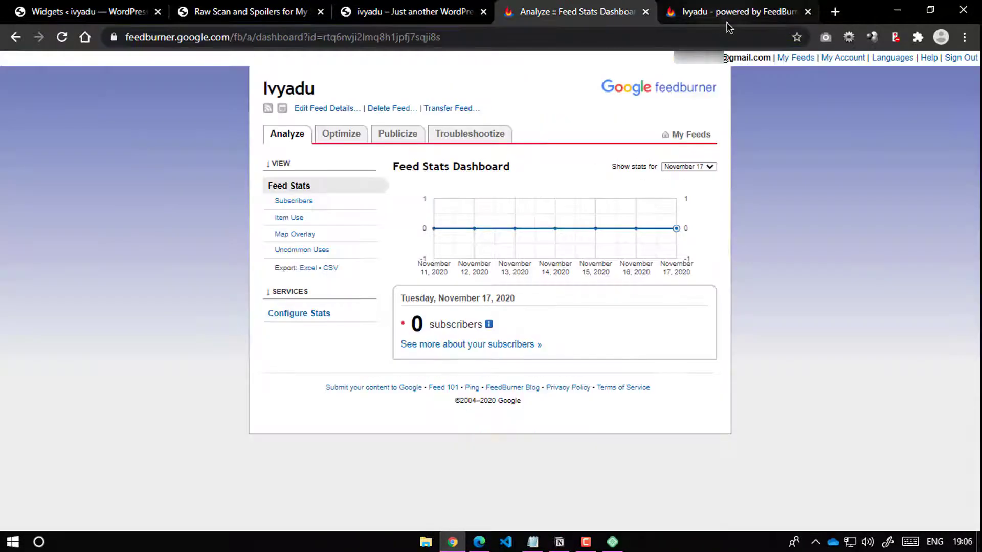
mouse_move(474, 236)
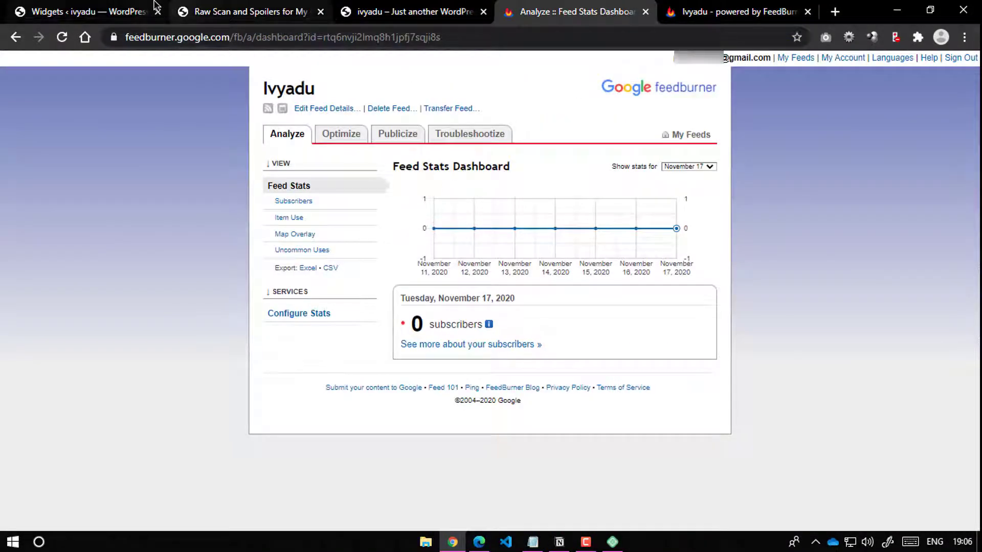
left_click(95, 10)
left_click(573, 11)
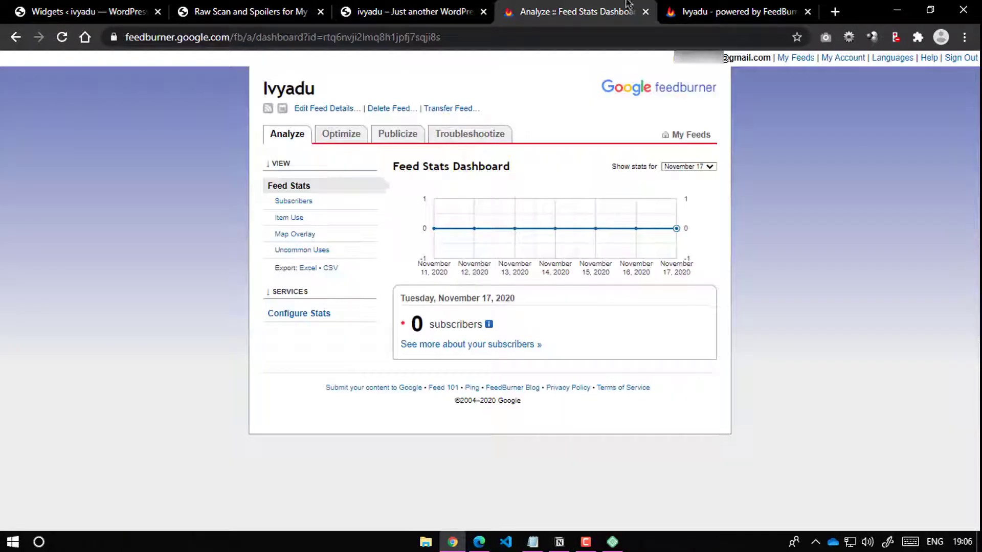
left_click(736, 11)
left_click(546, 5)
left_click(741, 5)
left_click(552, 7)
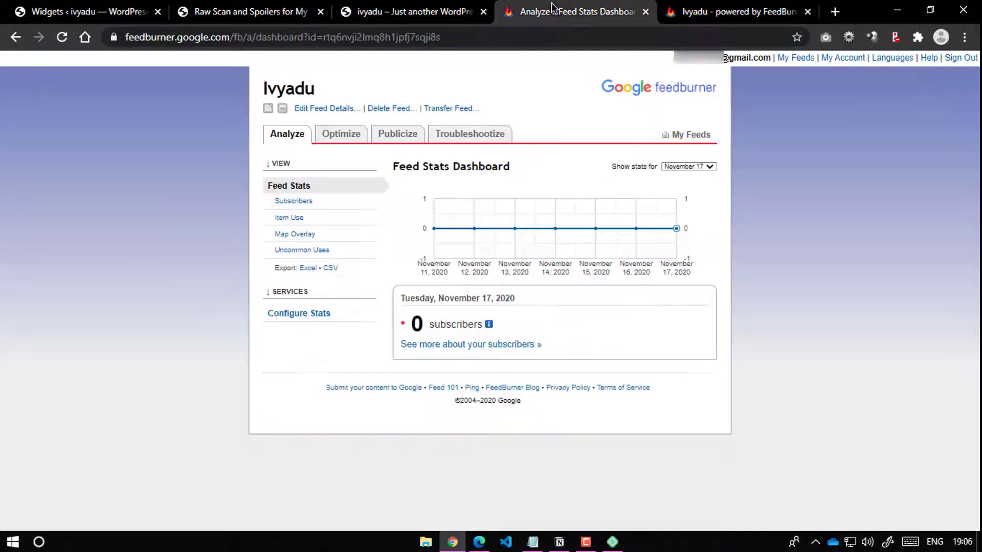
left_click(408, 8)
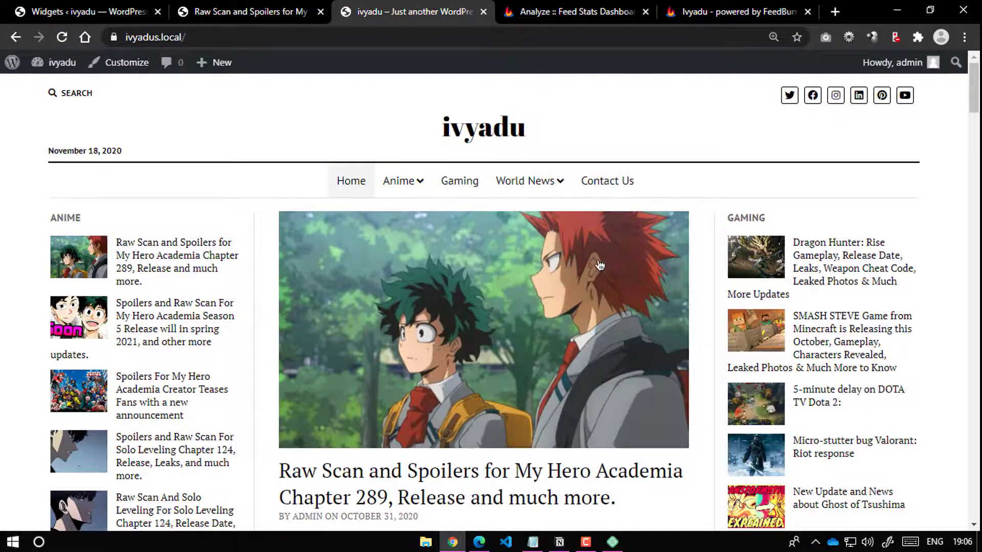
Step: Close the ivyadu homepage tab and both FeedBurner tabs, returning to the Widgets admin
scroll(524, 358, "down", 15)
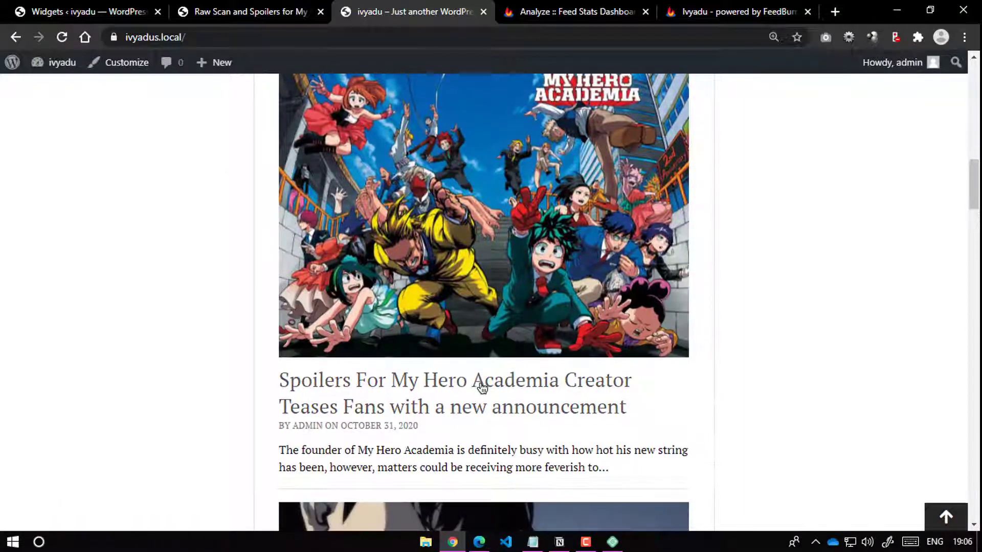
scroll(481, 386, "up", 15)
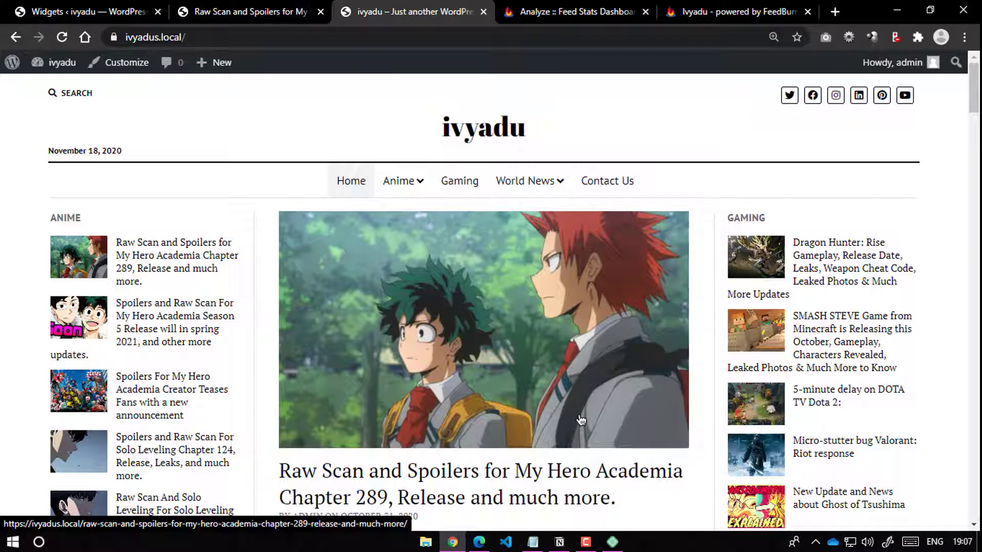
scroll(737, 401, "down", 10)
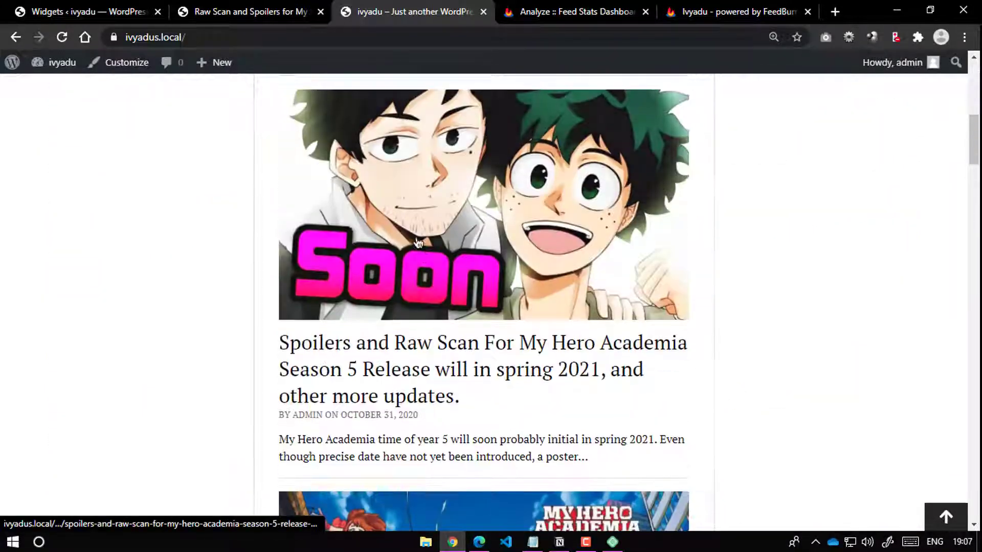
scroll(417, 243, "up", 10)
key("ctrl+w")
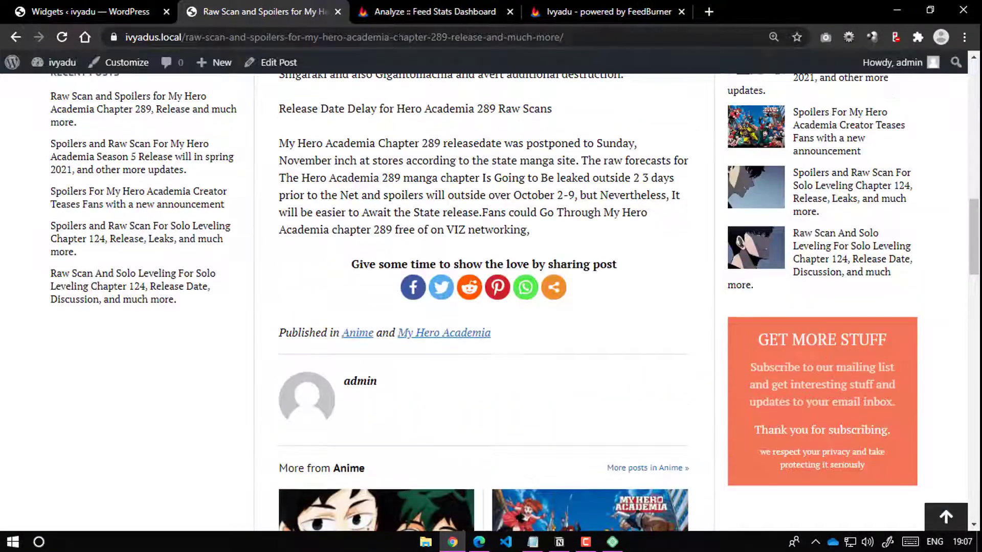
left_click(504, 15)
left_click(510, 11)
left_click(511, 11)
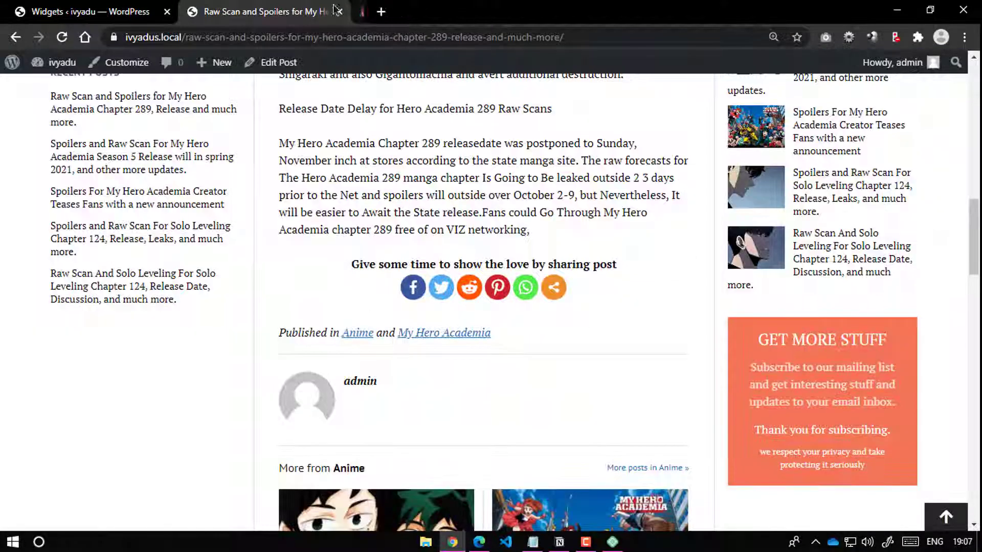
left_click(84, 12)
scroll(373, 275, "up", 1)
scroll(372, 274, "down", 1)
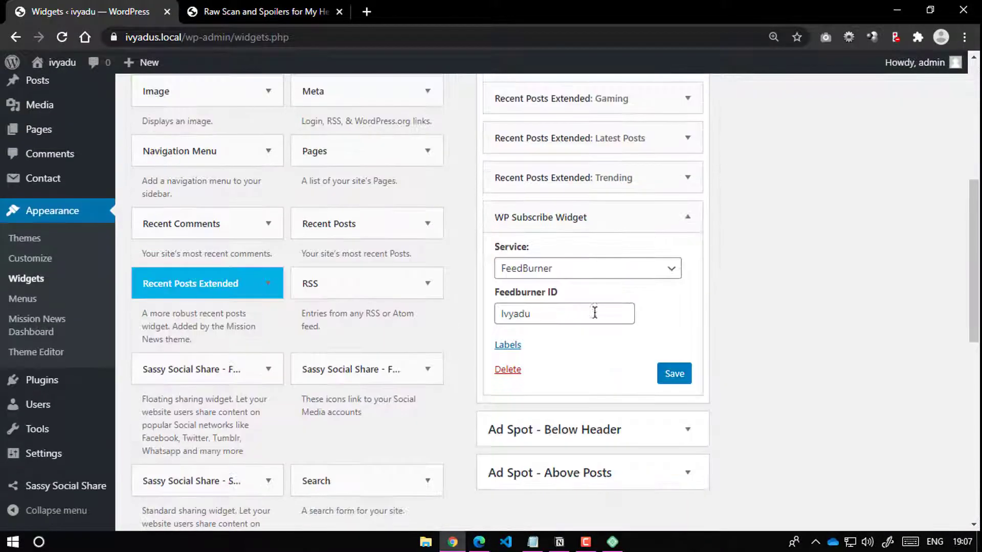
left_click(699, 220)
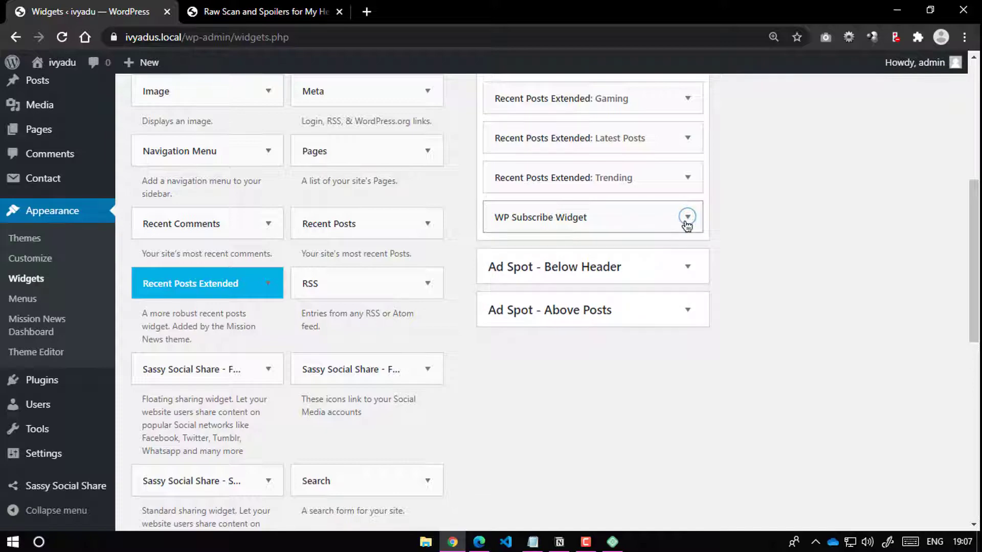
left_click(687, 219)
scroll(510, 280, "down", 3)
left_click(512, 203)
key("ctrl+Tab")
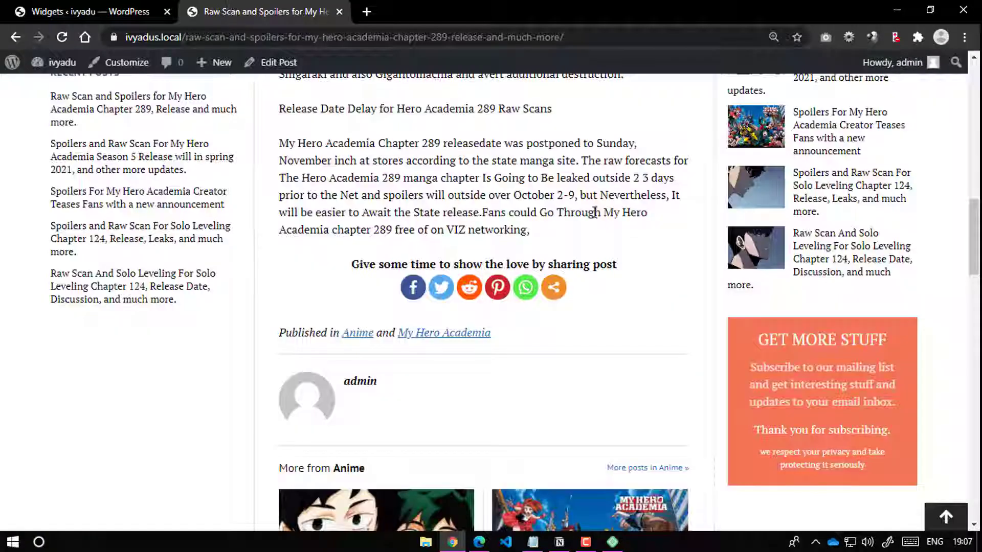
scroll(824, 260, "down", 3)
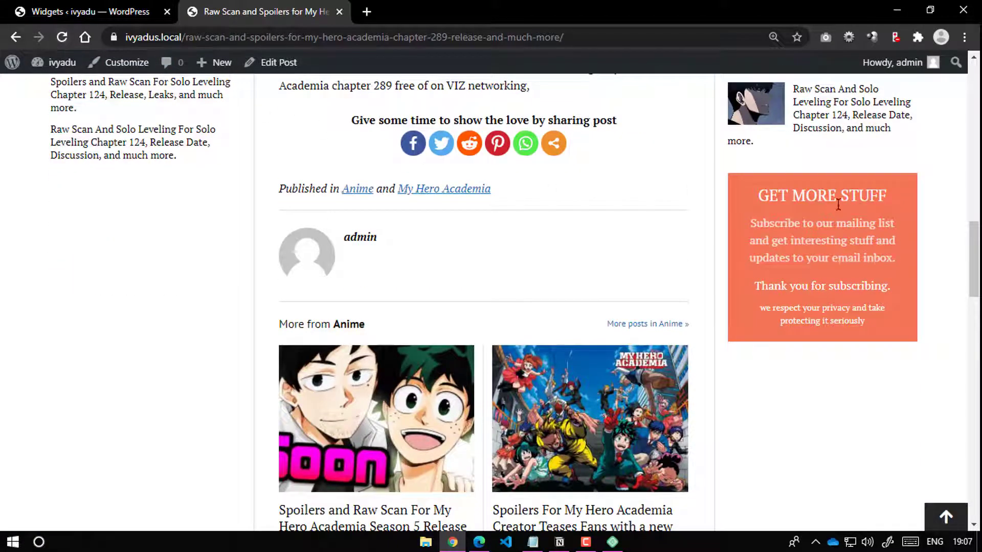
left_click(62, 37)
left_click(81, 12)
scroll(618, 301, "down", 3)
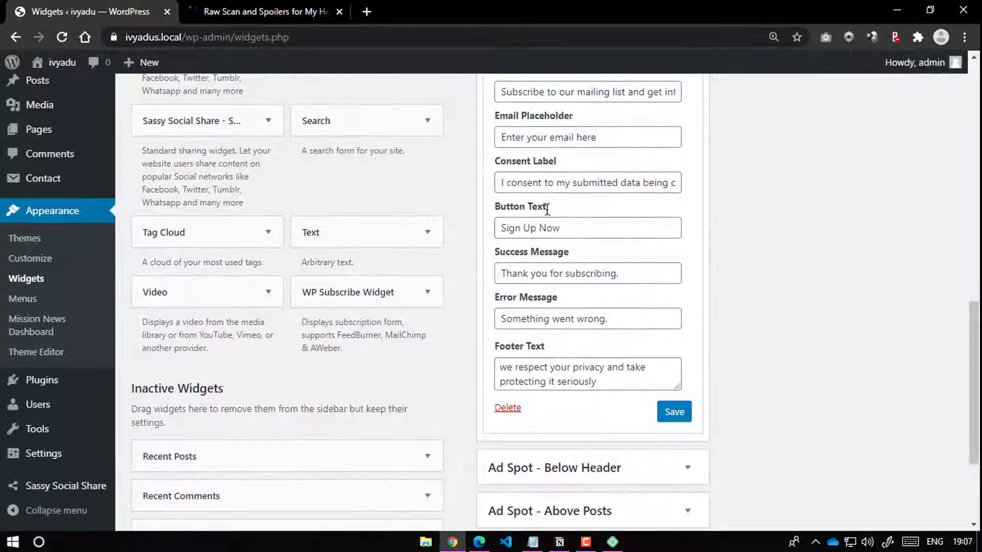
scroll(563, 317, "up", 2)
scroll(533, 197, "down", 3)
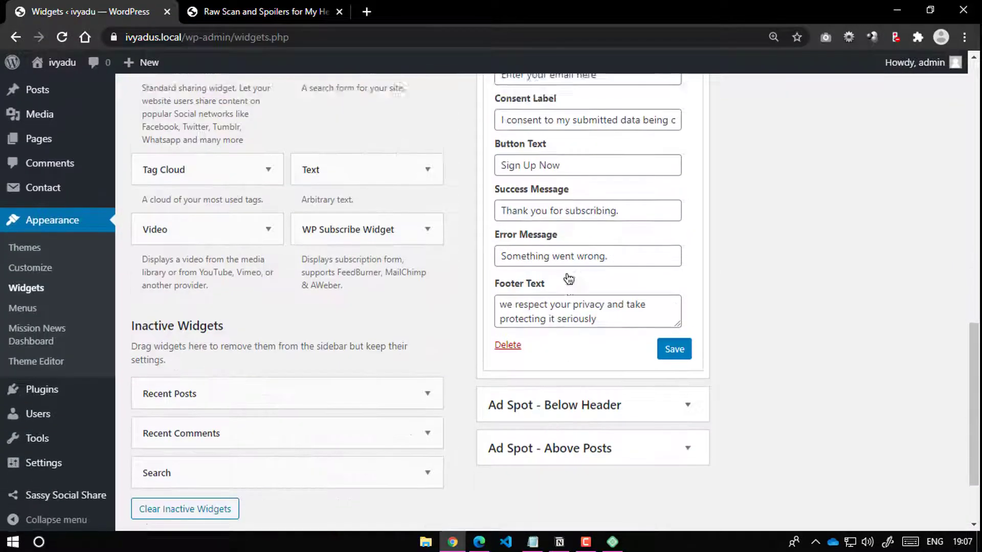
scroll(570, 193, "up", 2)
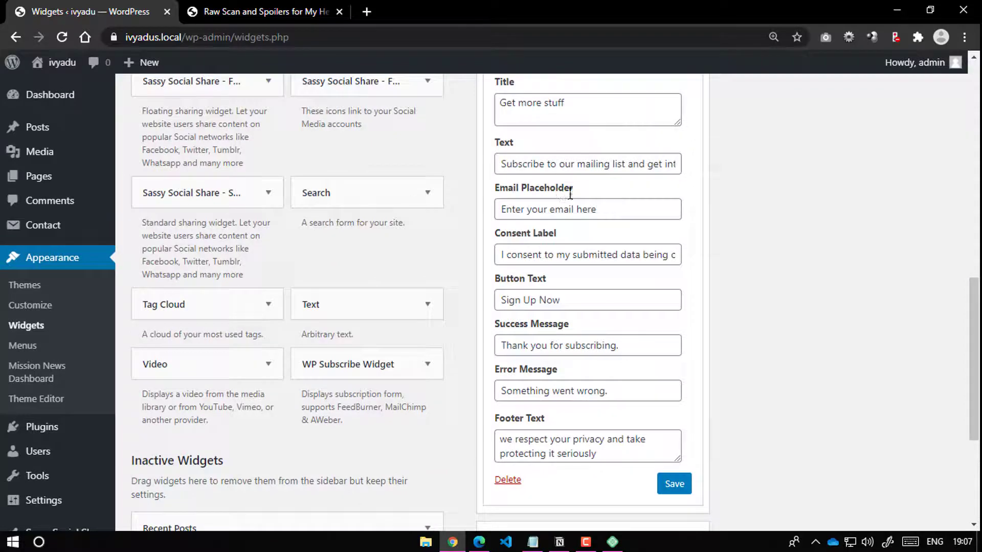
left_click(619, 448)
left_click(255, 5)
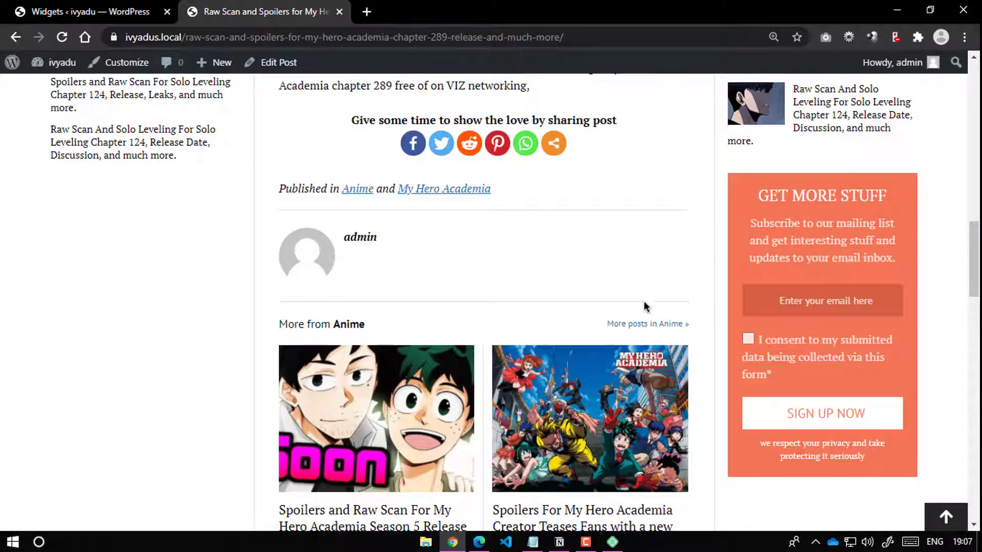
left_click(113, 9)
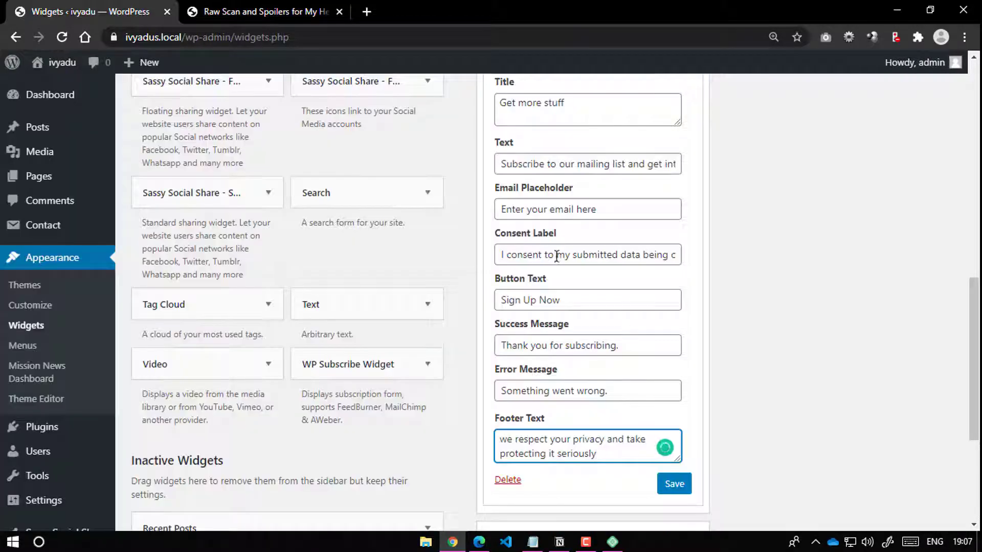
left_click_drag(496, 256, 629, 327)
left_click_drag(505, 440, 597, 454)
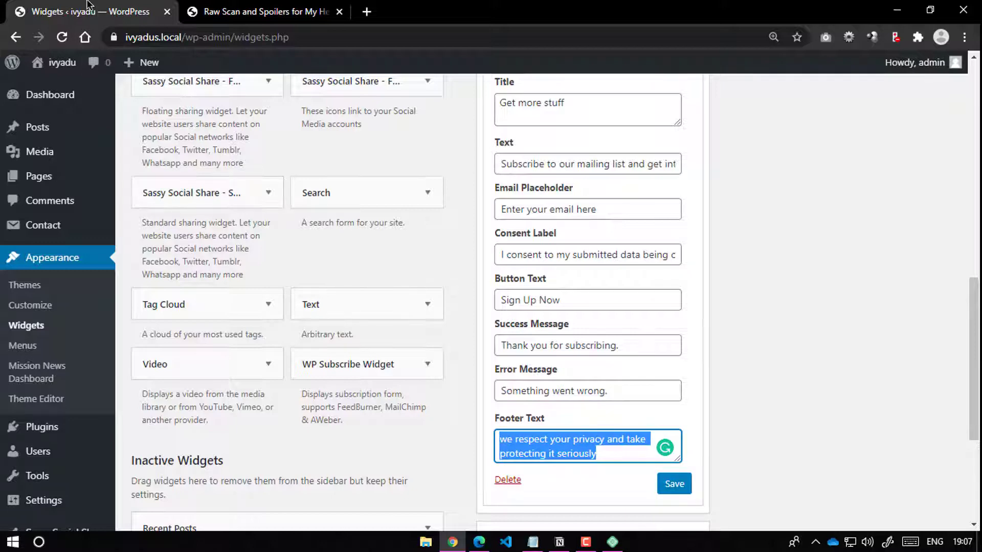
left_click(294, 4)
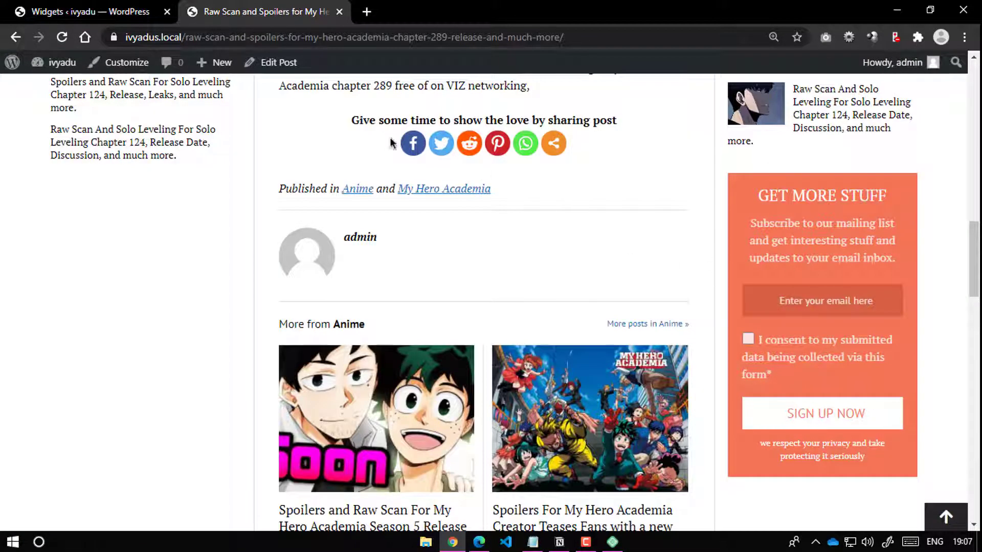
scroll(432, 204, "up", 7)
scroll(432, 205, "up", 10)
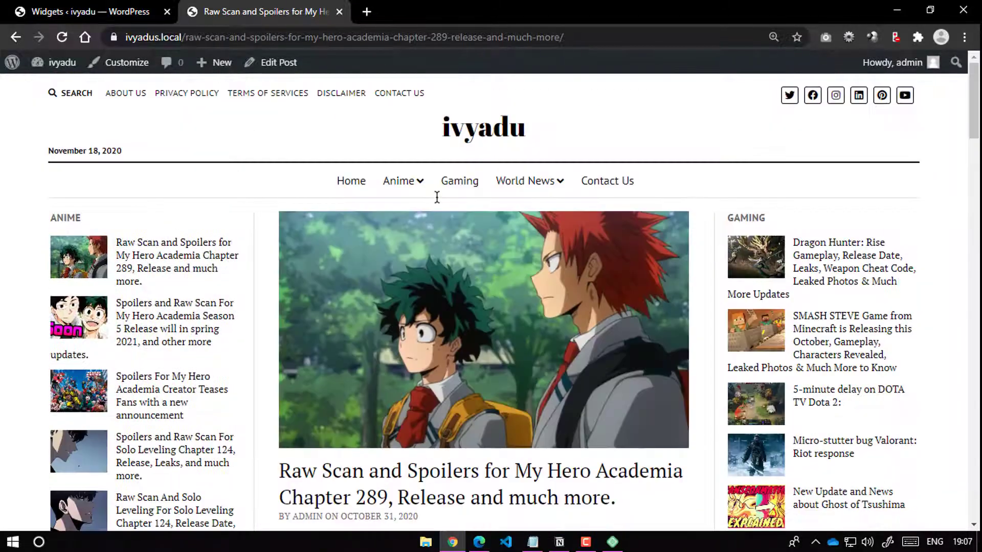
mouse_move(416, 185)
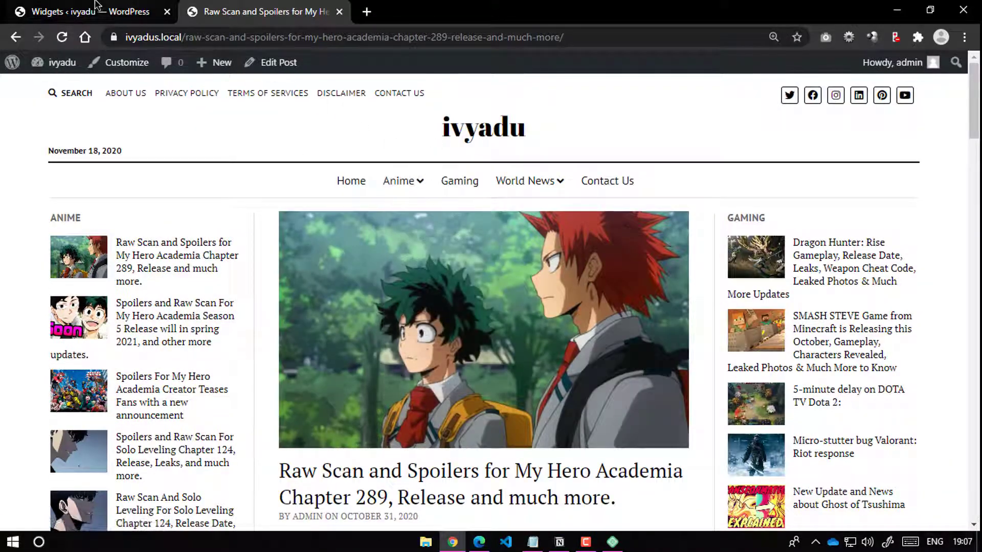
scroll(365, 343, "down", 15)
scroll(364, 344, "up", 8)
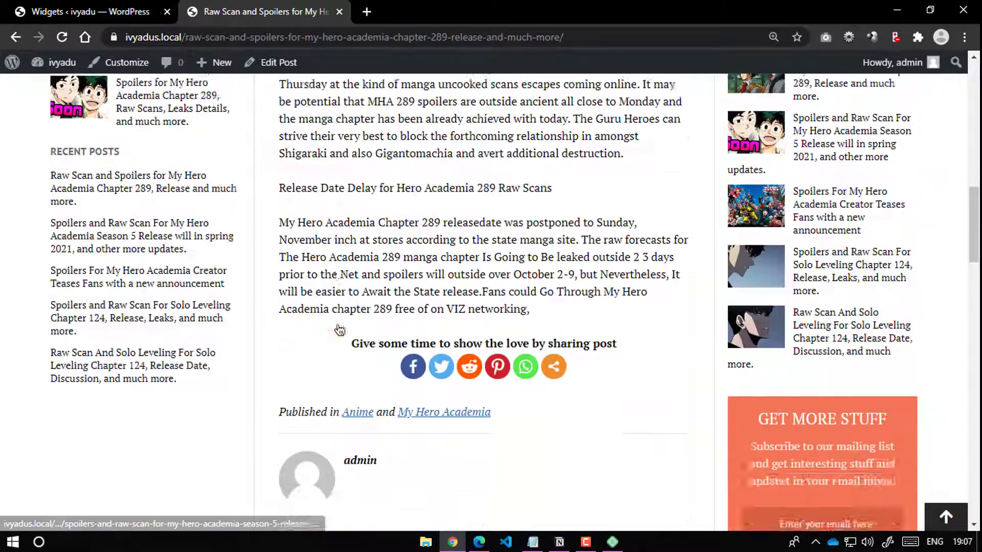
scroll(358, 357, "down", 4)
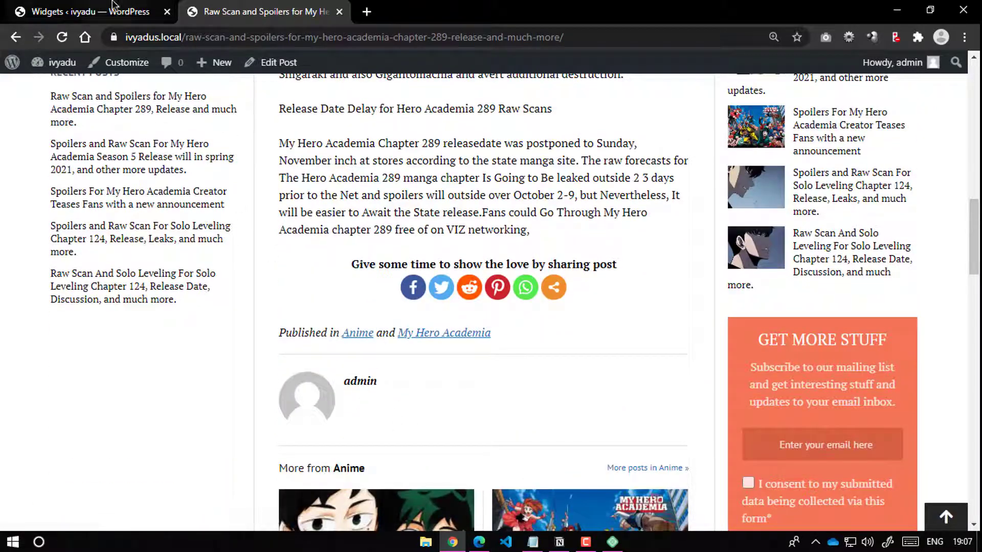
left_click(92, 11)
scroll(51, 358, "down", 4)
Step: Open the admin user's profile for editing from the Users list
left_click(62, 405)
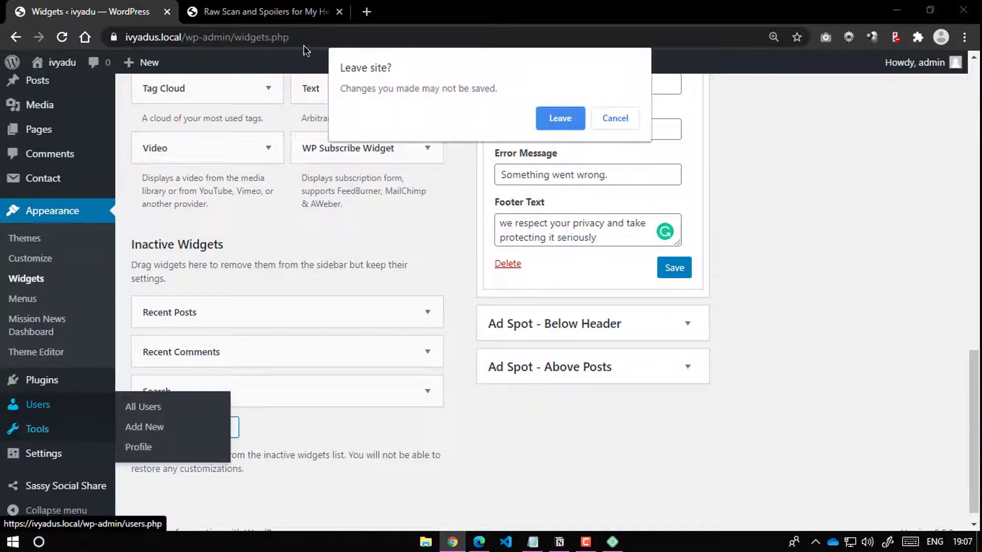
left_click(558, 121)
left_click(259, 11)
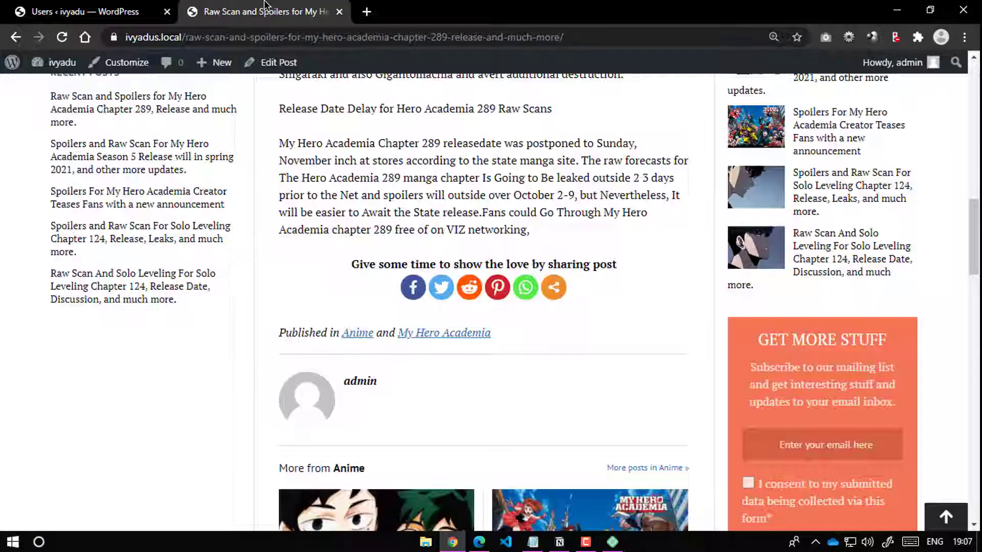
left_click(84, 11)
left_click(199, 264)
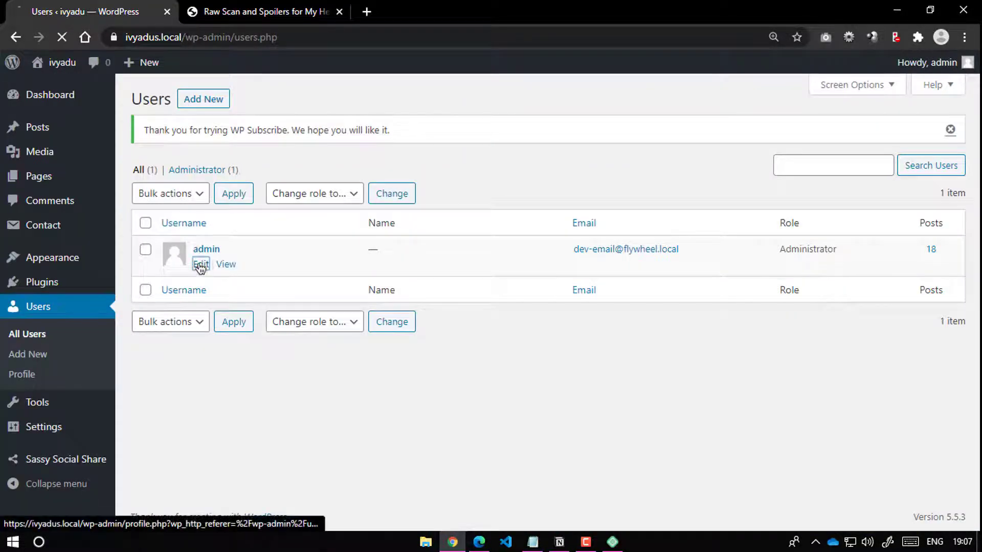
left_click(208, 11)
left_click(87, 12)
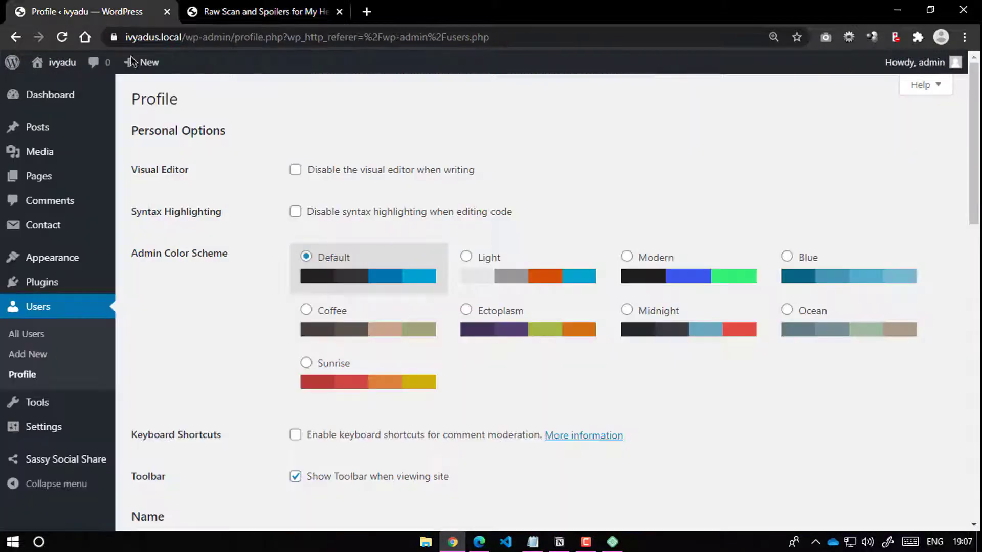
Step: Enter the admin's first and last name and display the full name publicly
scroll(346, 303, "down", 5)
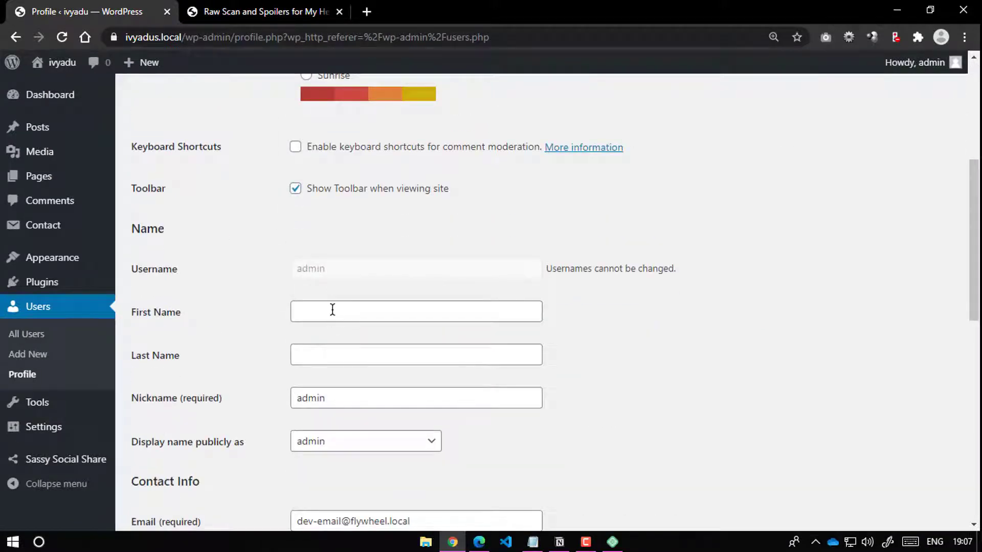
left_click(332, 309)
type("Praveen")
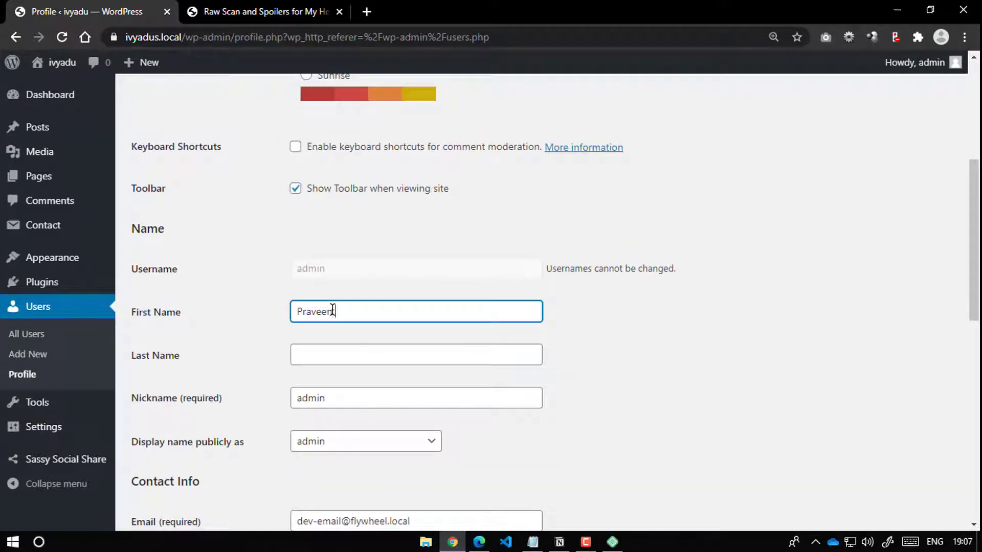
key("Tab")
type("Pra")
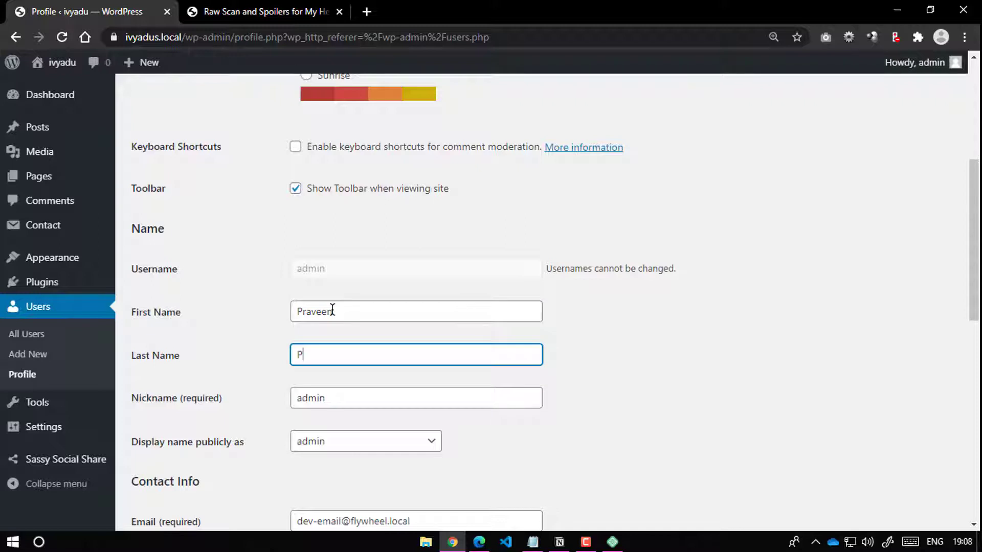
key("BackSpace")
type("ajapati")
left_click(196, 349)
scroll(202, 353, "down", 3)
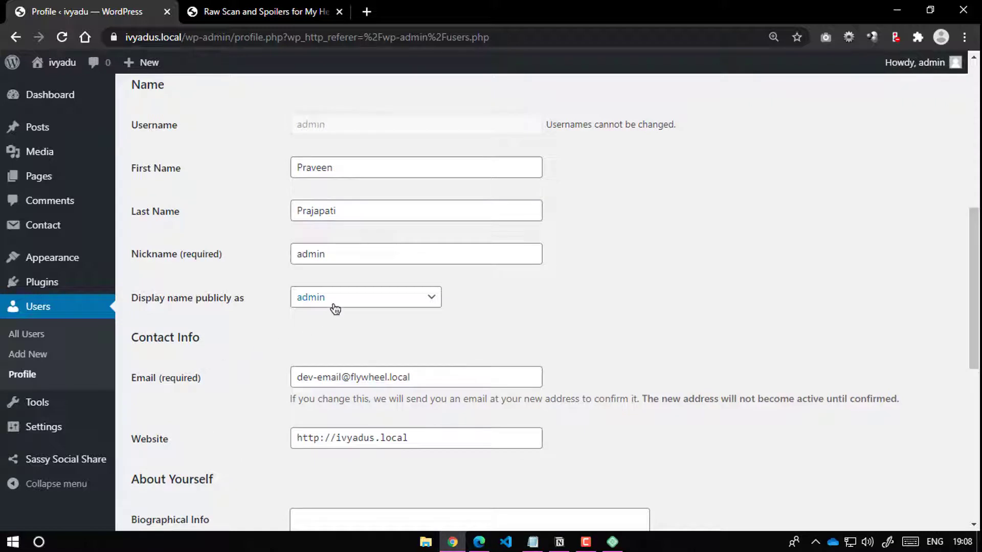
left_click(344, 303)
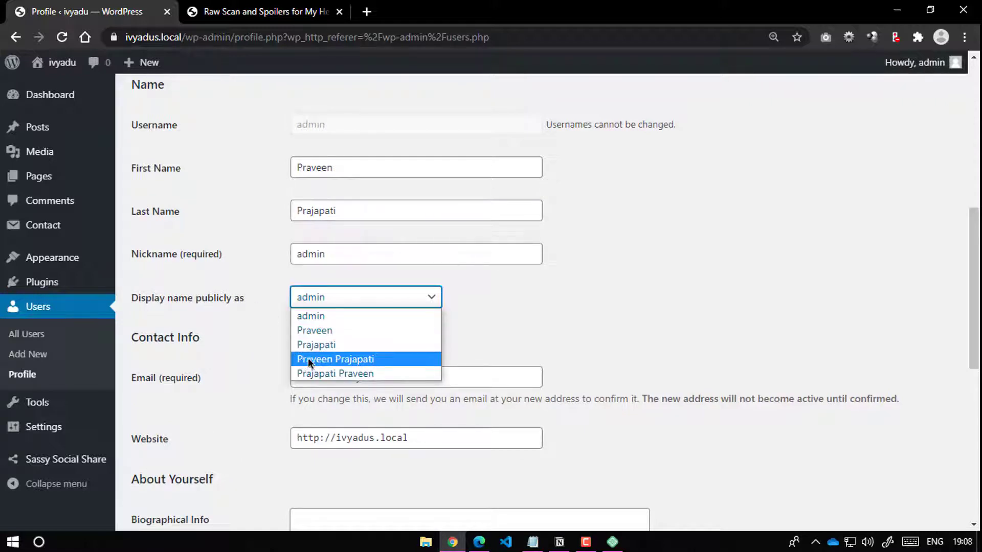
left_click(330, 361)
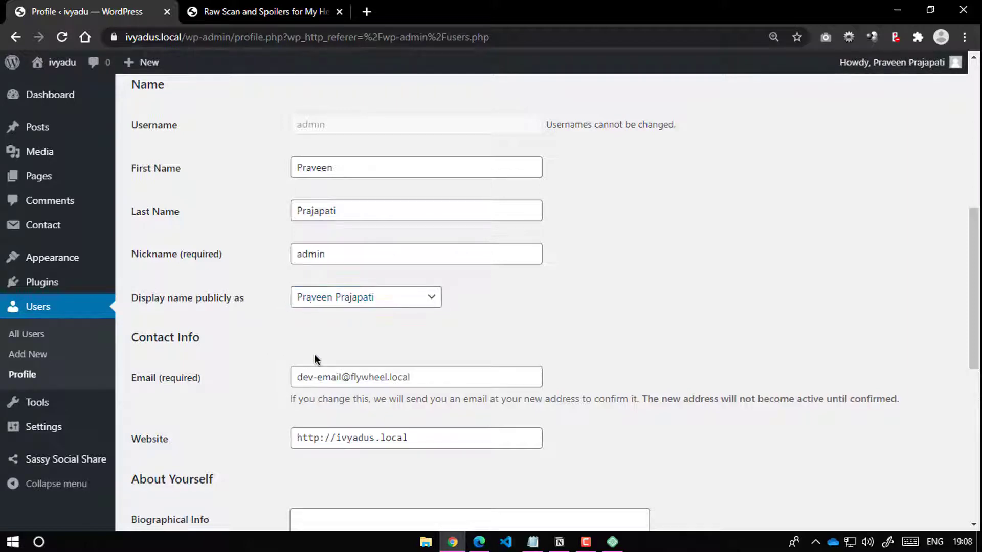
Step: Write a Biographical Info entry about helping users and businesses launch their own websites online
scroll(314, 354, "down", 3)
left_click_drag(445, 236, 260, 237)
left_click(259, 241)
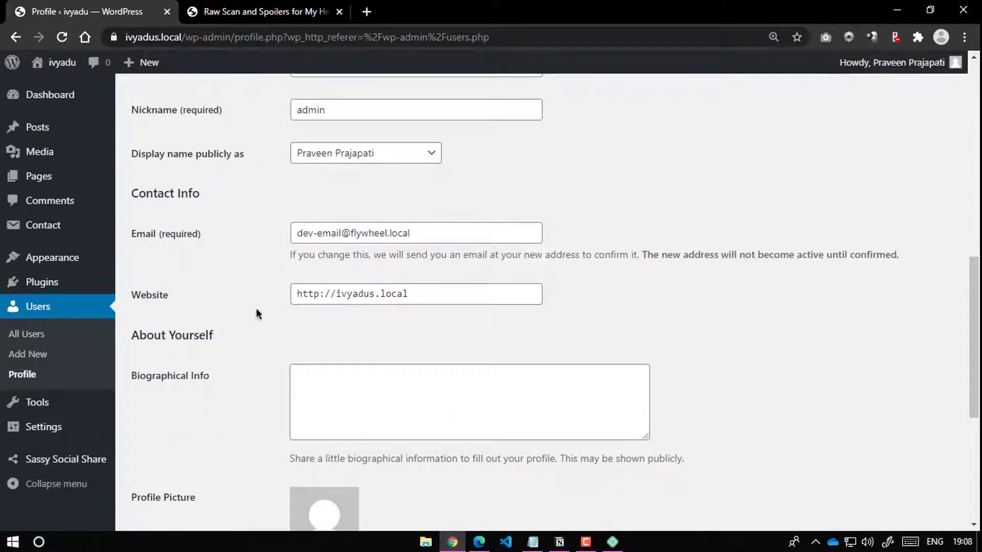
scroll(255, 307, "down", 3)
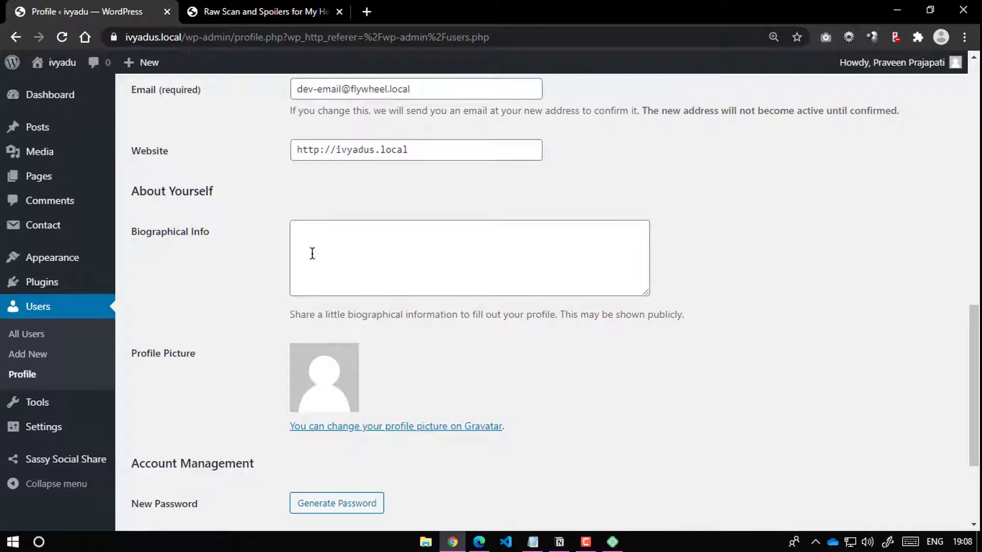
left_click(369, 240)
type("Hi")
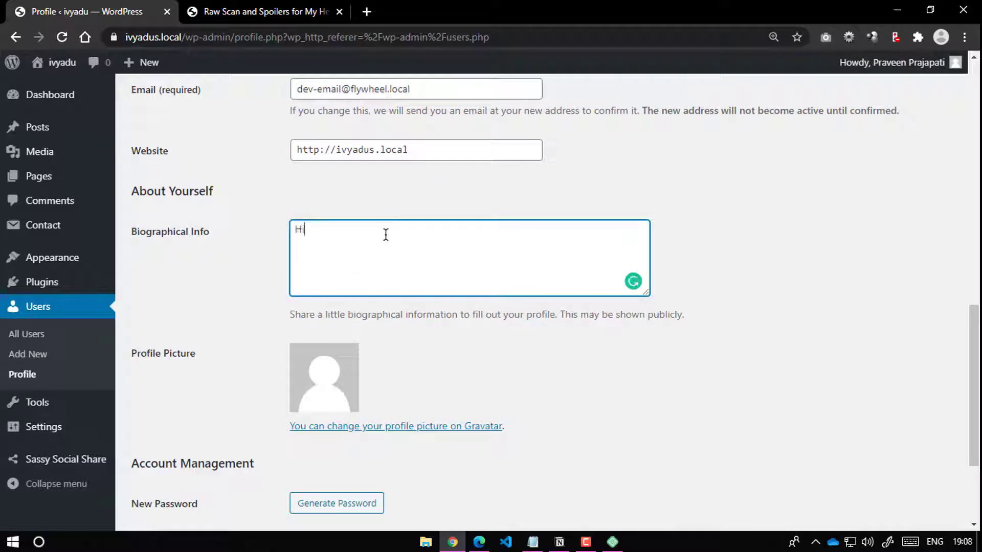
type(", My name is Praveen Prajap")
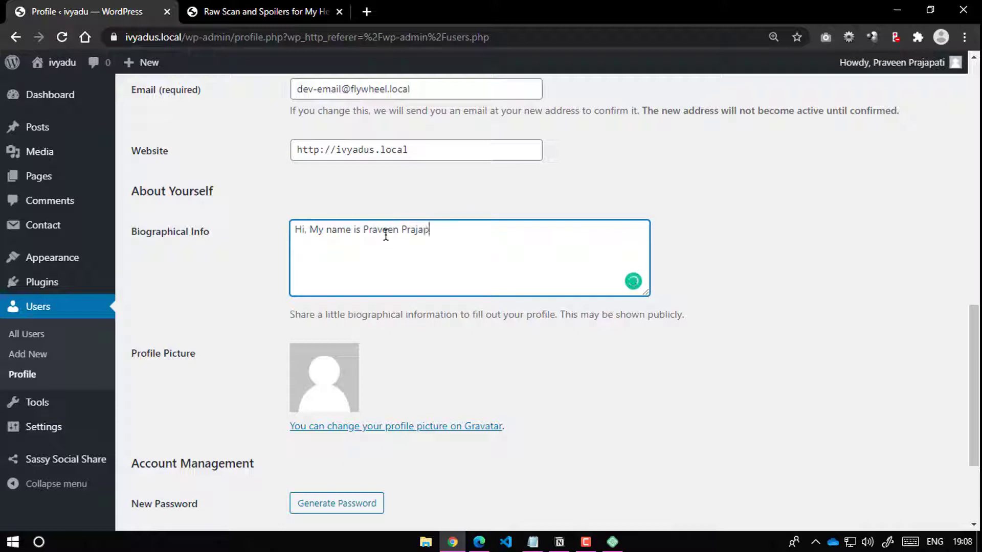
type("ati. I help users and businesses to")
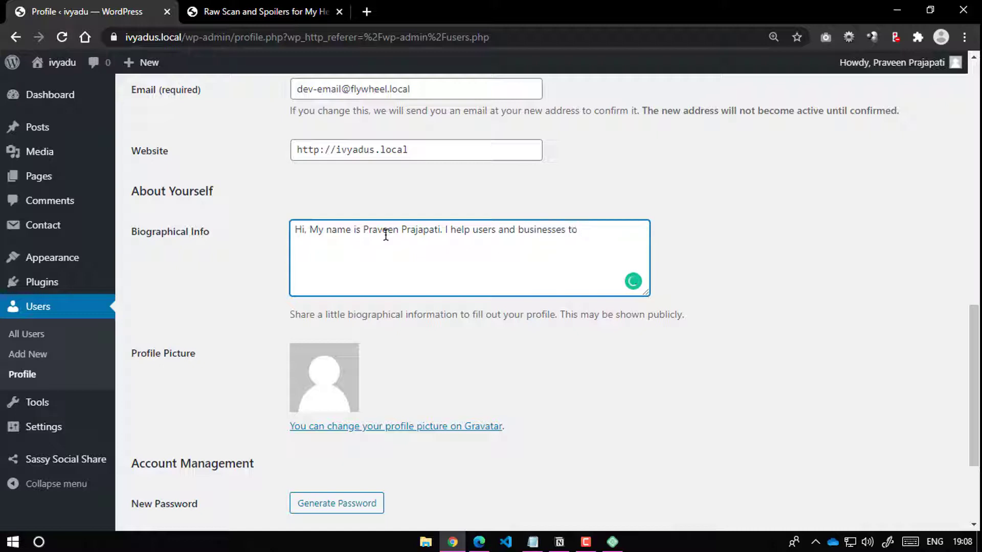
type(" create and lauch")
key("BackSpace")
key("BackSpace")
type("nch their ")
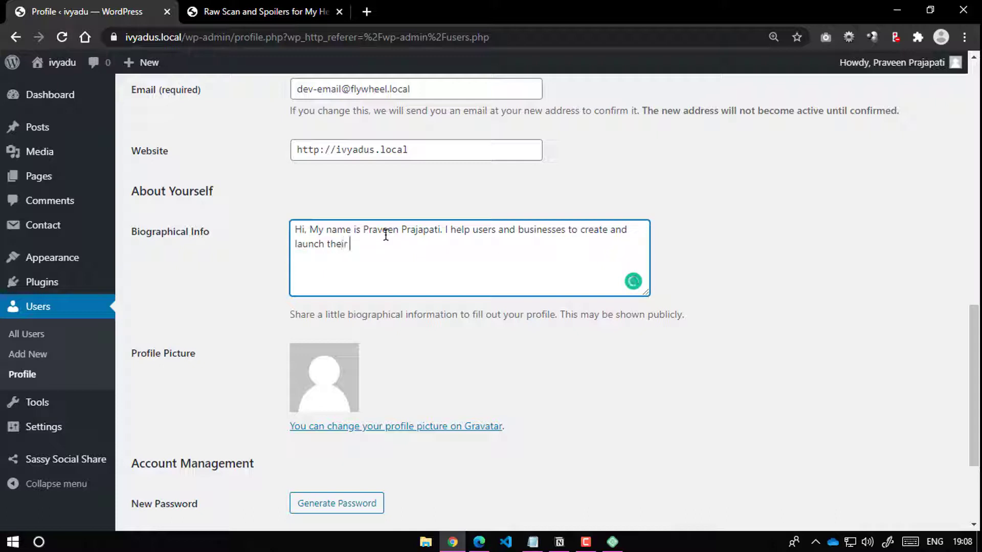
type("own websites online.")
Step: Save the profile with Update Profile and go to the article page
scroll(463, 292, "down", 3)
left_click(192, 453)
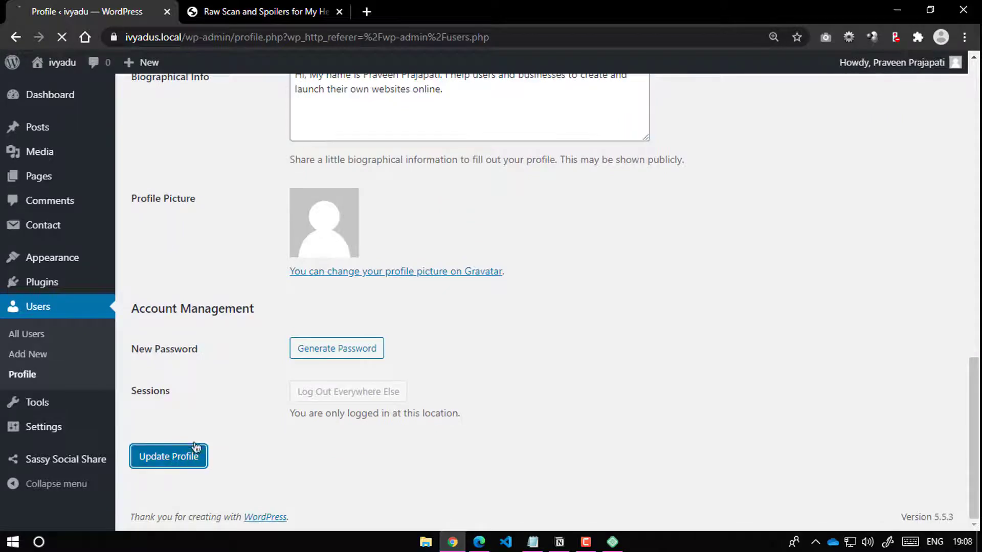
scroll(241, 373, "up", 4)
left_click(240, 10)
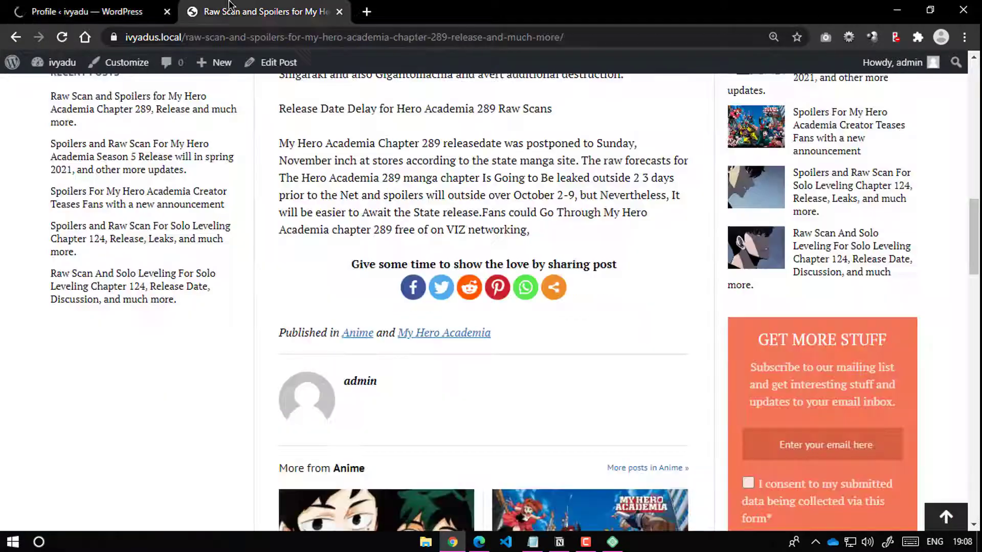
Step: Reload the article and check that the author box shows the new name and bio
left_click(64, 37)
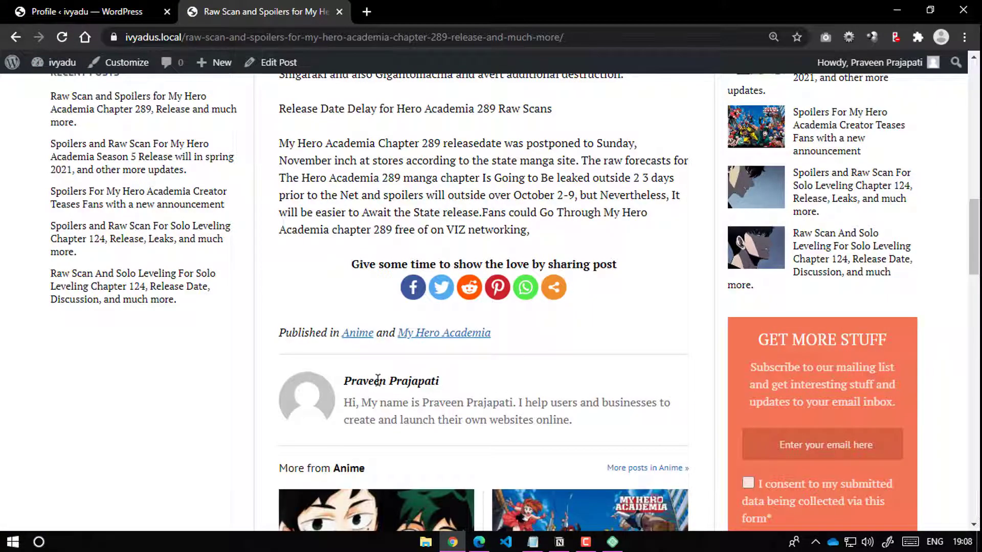
scroll(411, 381, "down", 7)
scroll(587, 239, "up", 3)
scroll(587, 239, "up", 15)
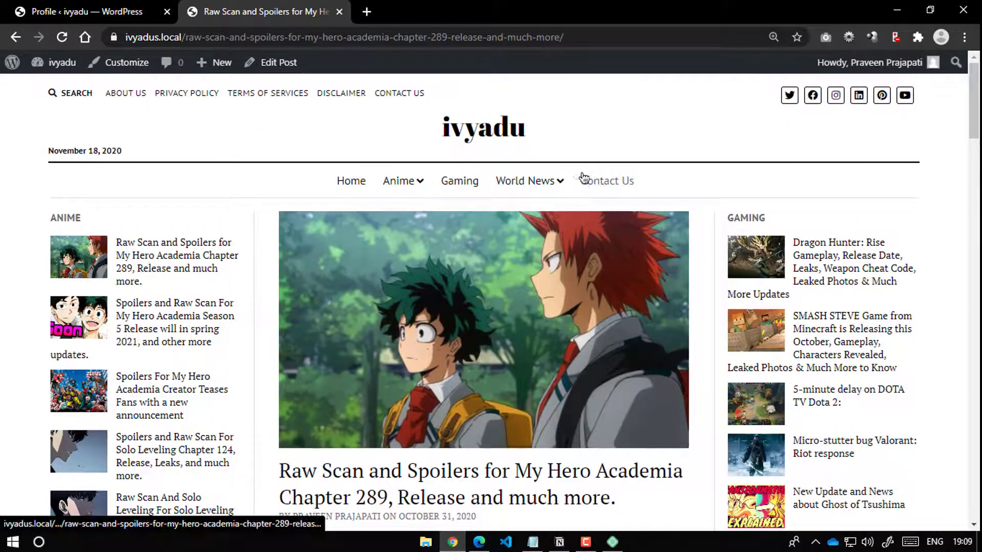
left_click(479, 542)
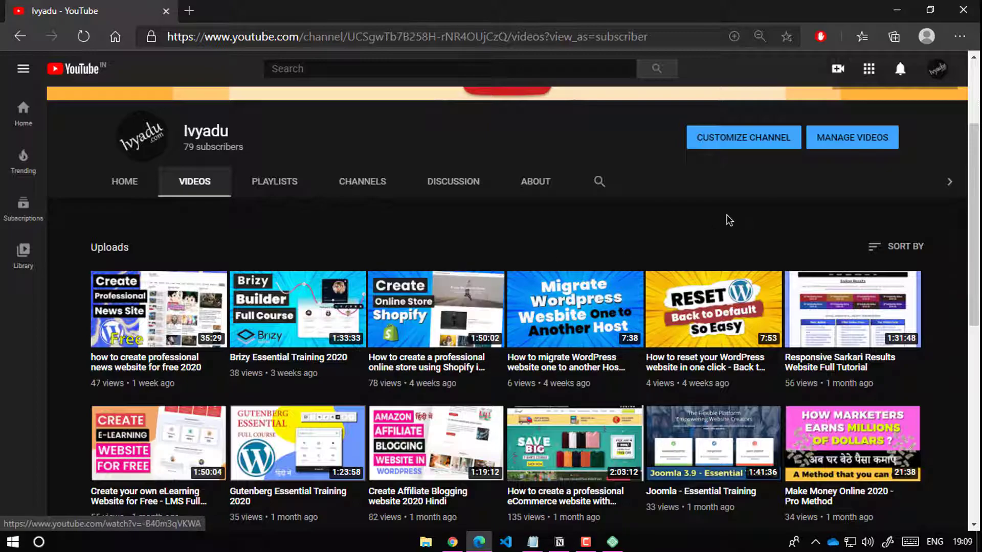
left_click(897, 10)
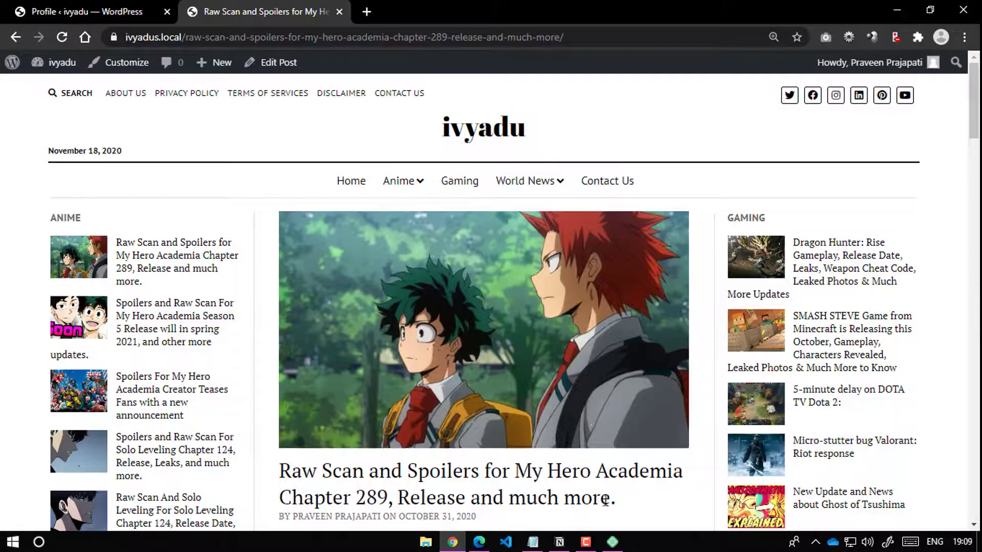
Step: Start the capri site in Local and open it in the browser
left_click(612, 542)
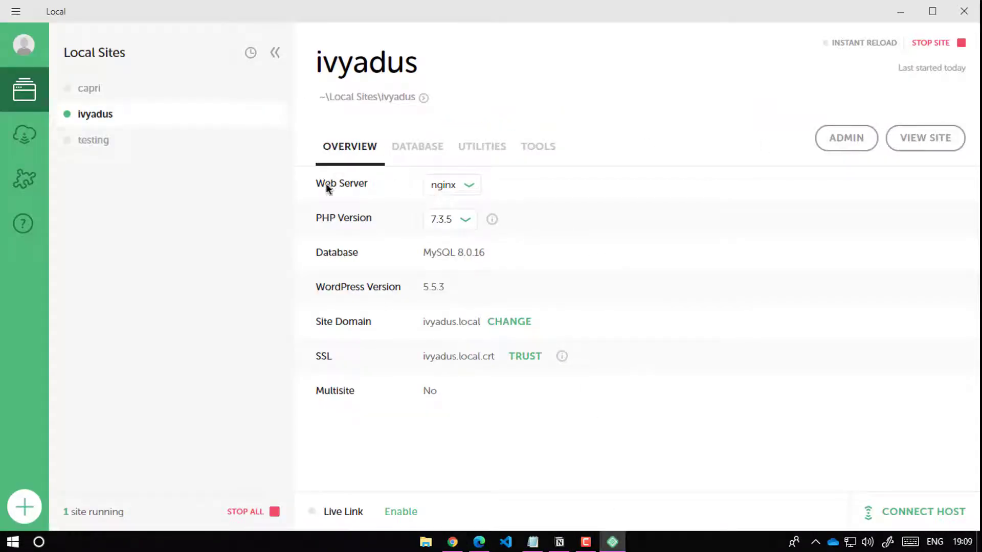
left_click(125, 92)
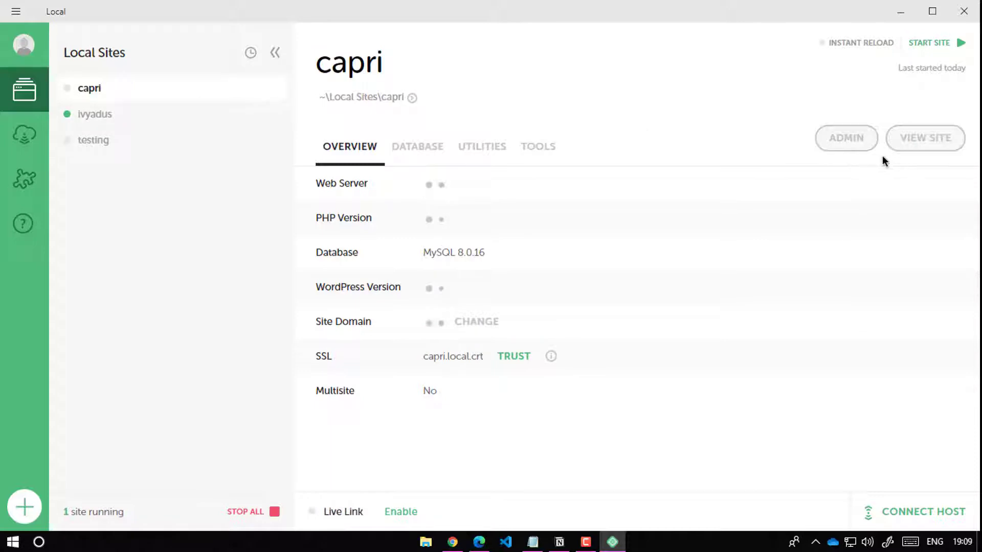
left_click(952, 43)
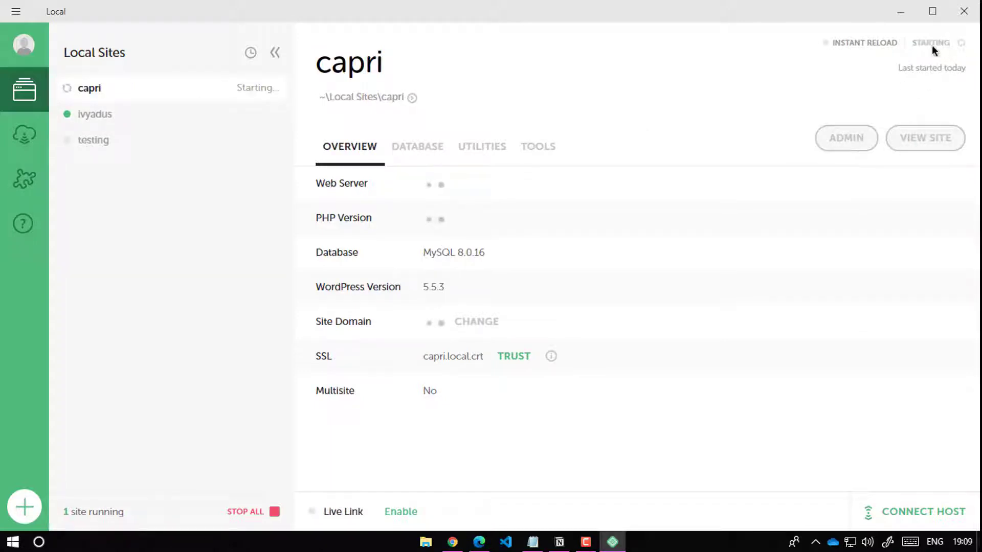
left_click(923, 145)
left_click(244, 8)
left_click(118, 11)
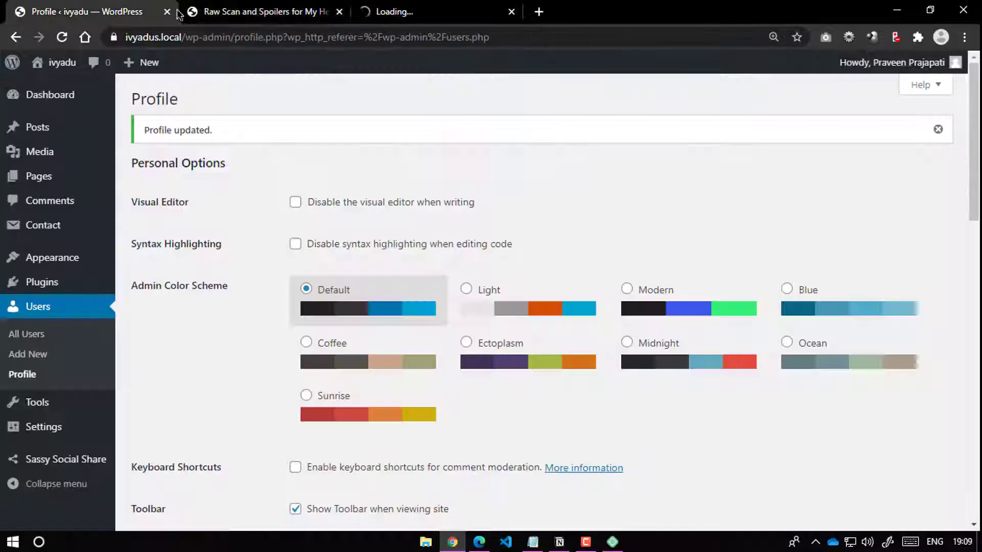
Step: Close the Profile and Raw Scan tabs, leaving the capri.local biography grid
left_click(194, 10)
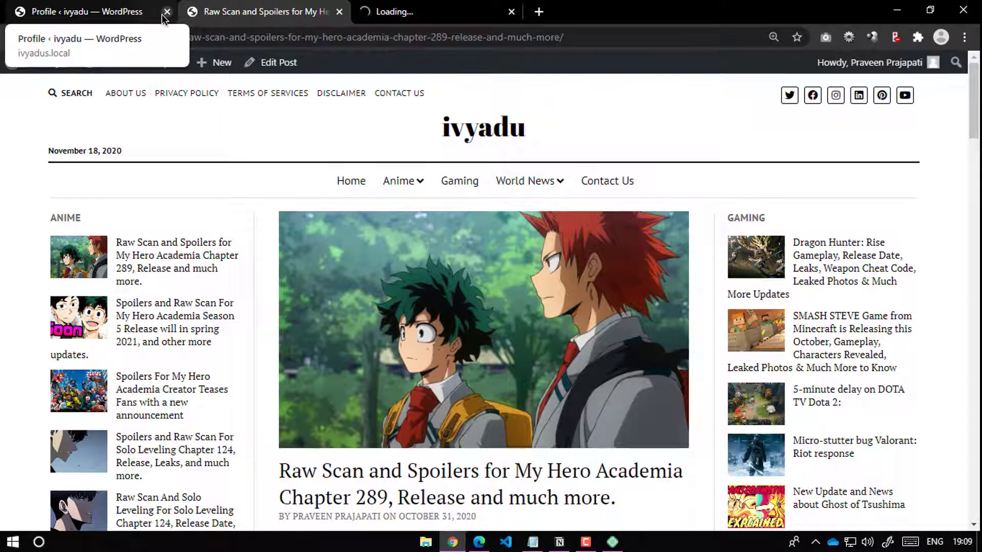
left_click(162, 15)
left_click(165, 14)
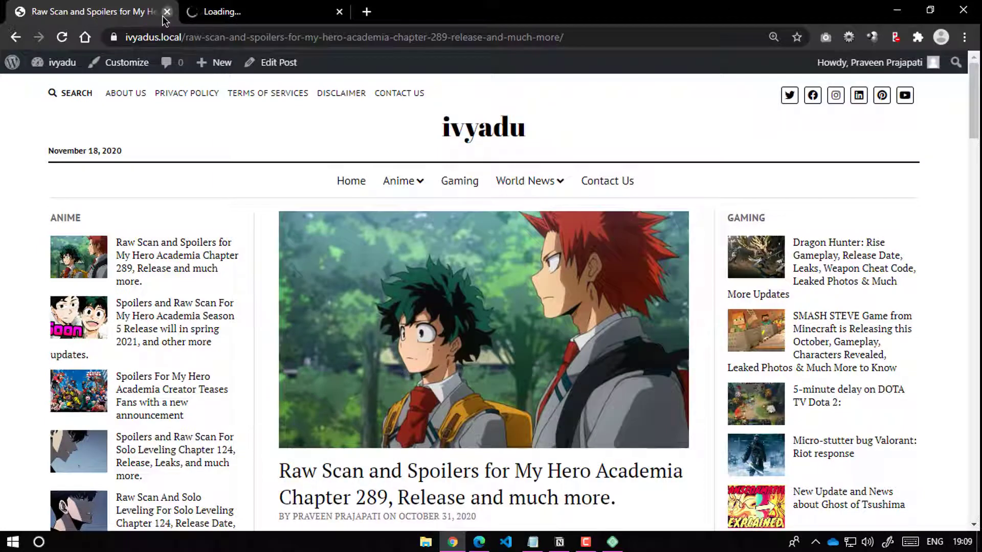
left_click(164, 15)
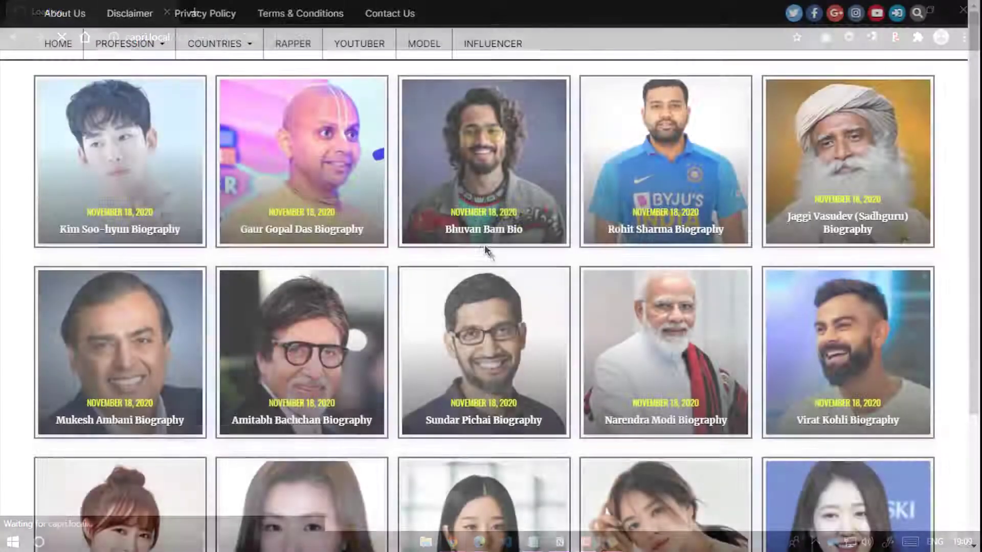
scroll(484, 244, "down", 3)
scroll(486, 251, "up", 2)
scroll(487, 252, "up", 2)
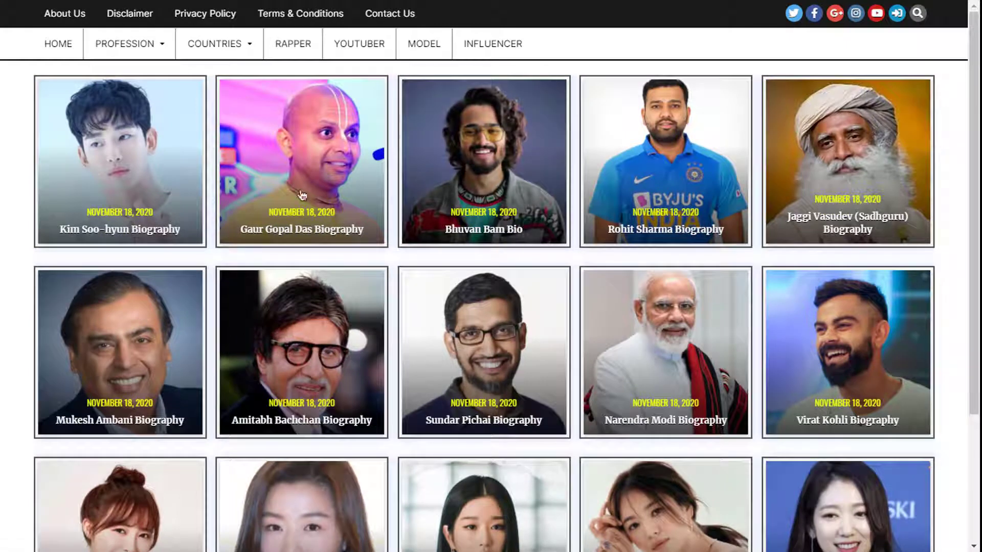